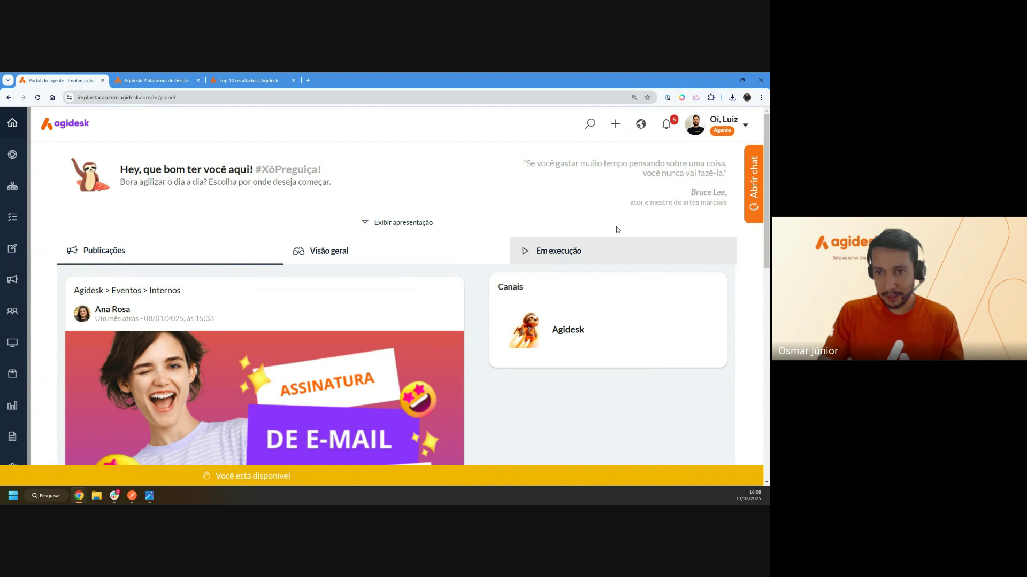
# Step: Set the browser page zoom of the agent portal to 125%
pyautogui.hotkey('ctrl', '-')
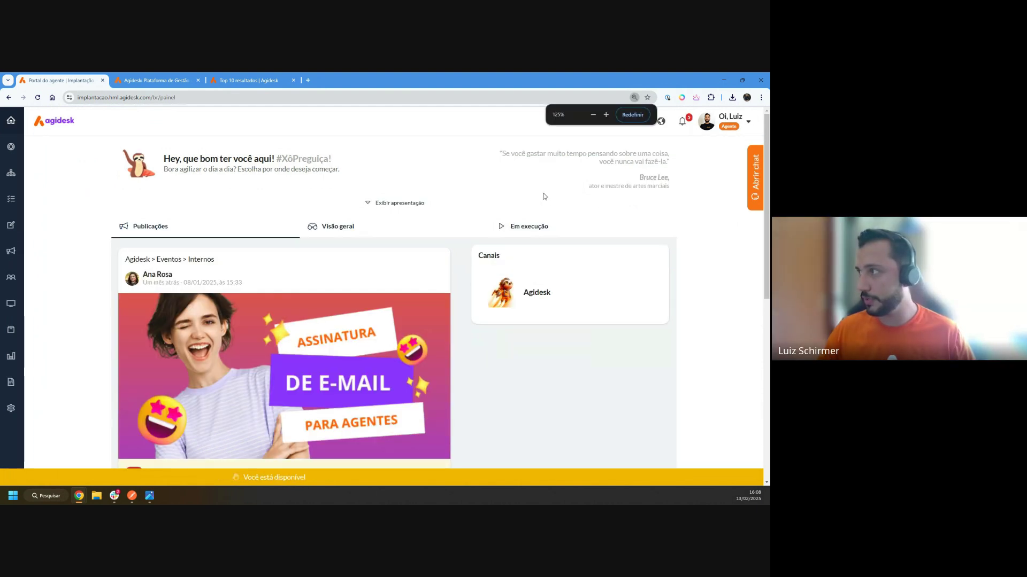
pyautogui.hotkey('ctrl', '+')
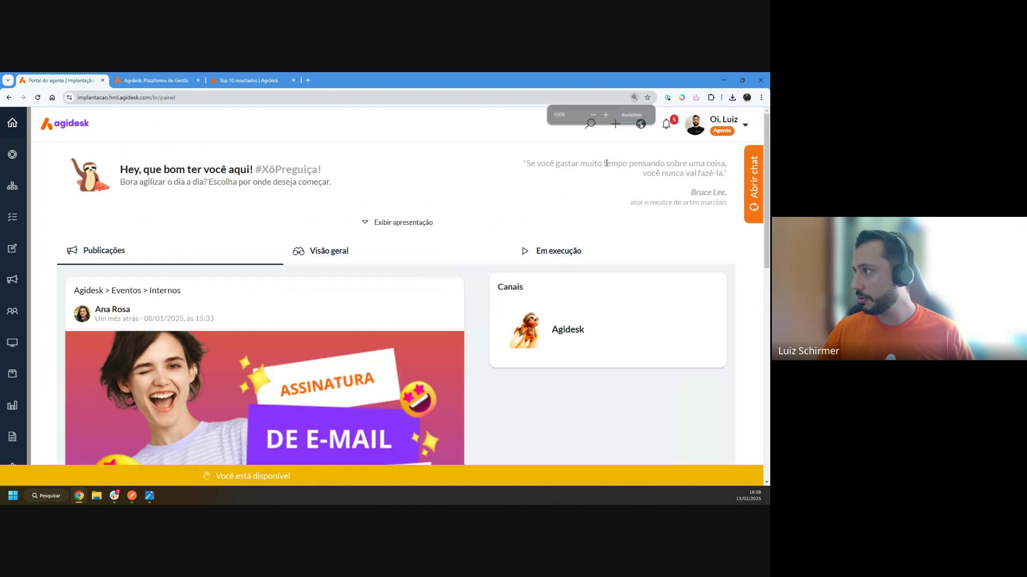
pyautogui.click(594, 116)
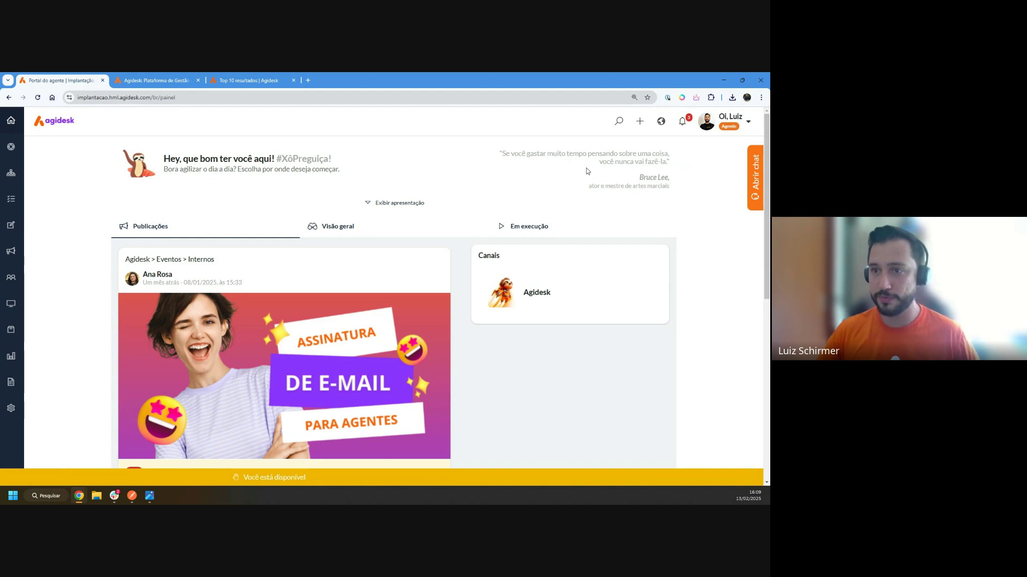
# Step: Open the Analistas permission group from the Grupos e usuários settings
pyautogui.click(11, 279)
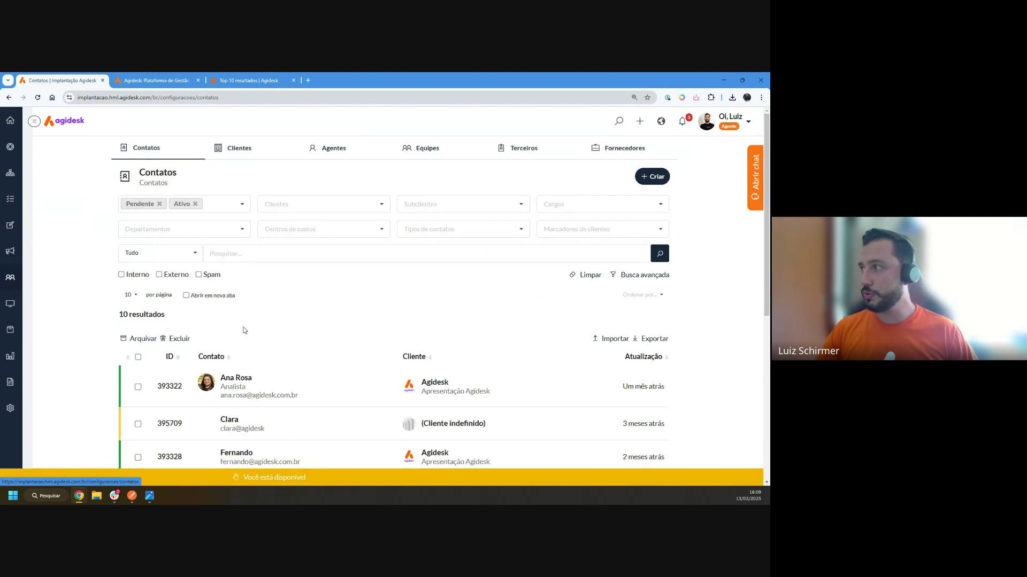
pyautogui.click(10, 408)
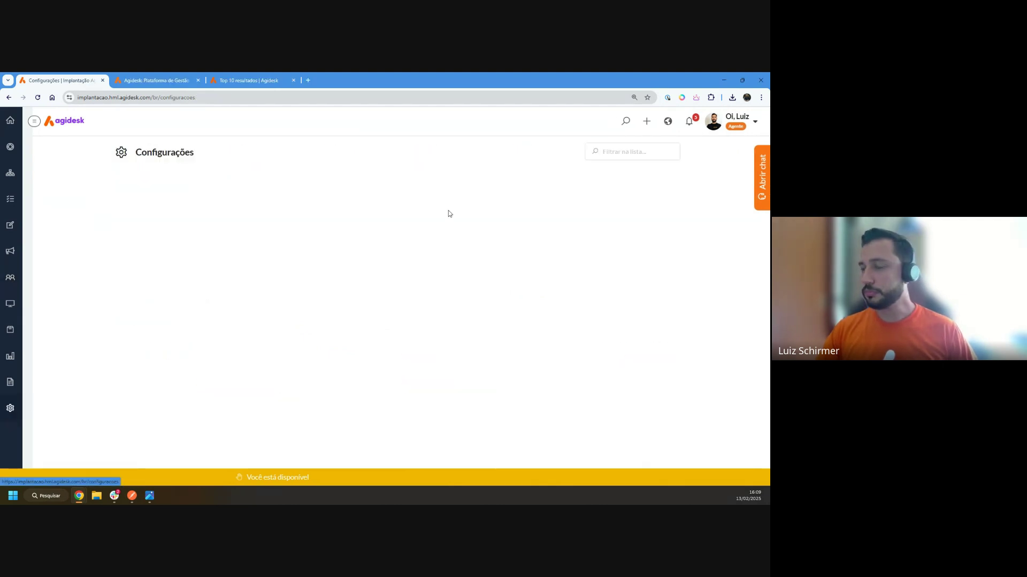
pyautogui.click(170, 205)
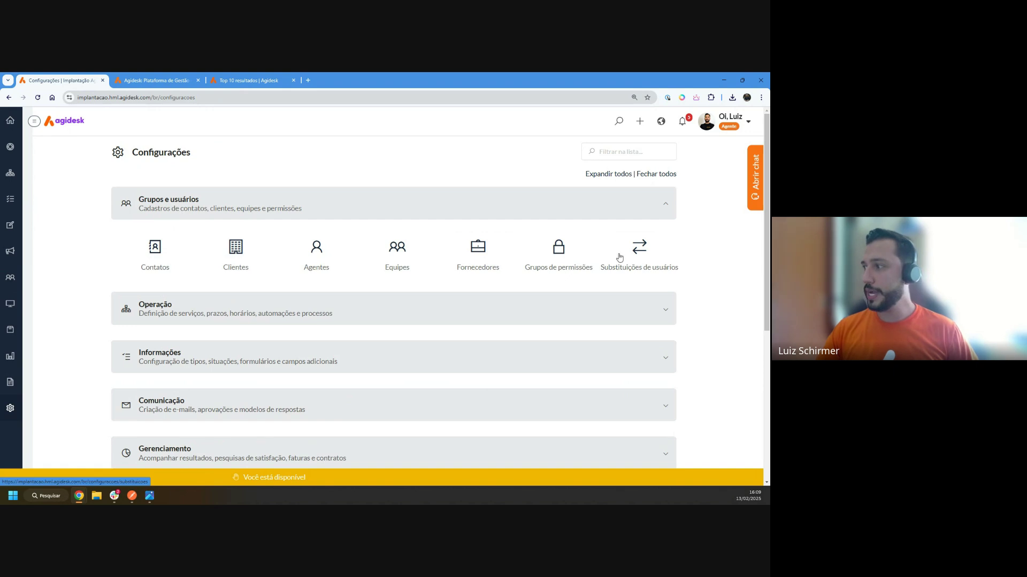
pyautogui.click(557, 252)
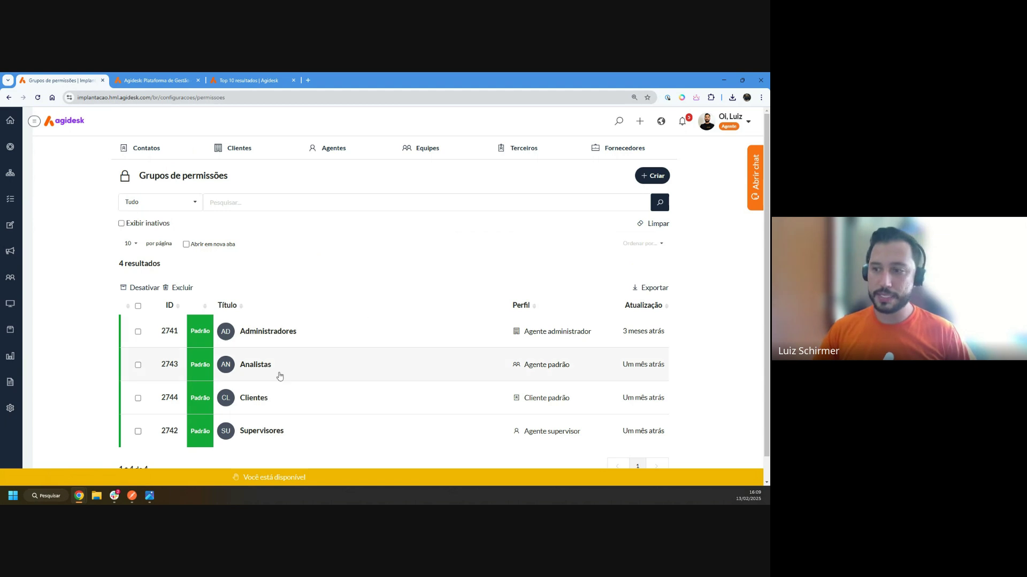
pyautogui.click(262, 370)
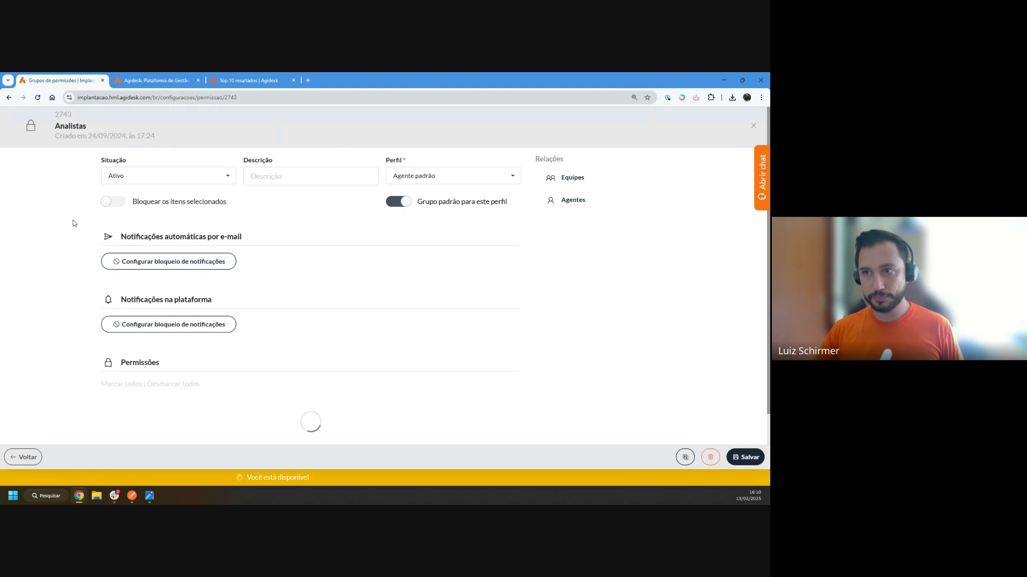
# Step: Search the group's page for "resul" and go through the matches to the Resultados permission section
pyautogui.hotkey('ctrl', 'f')
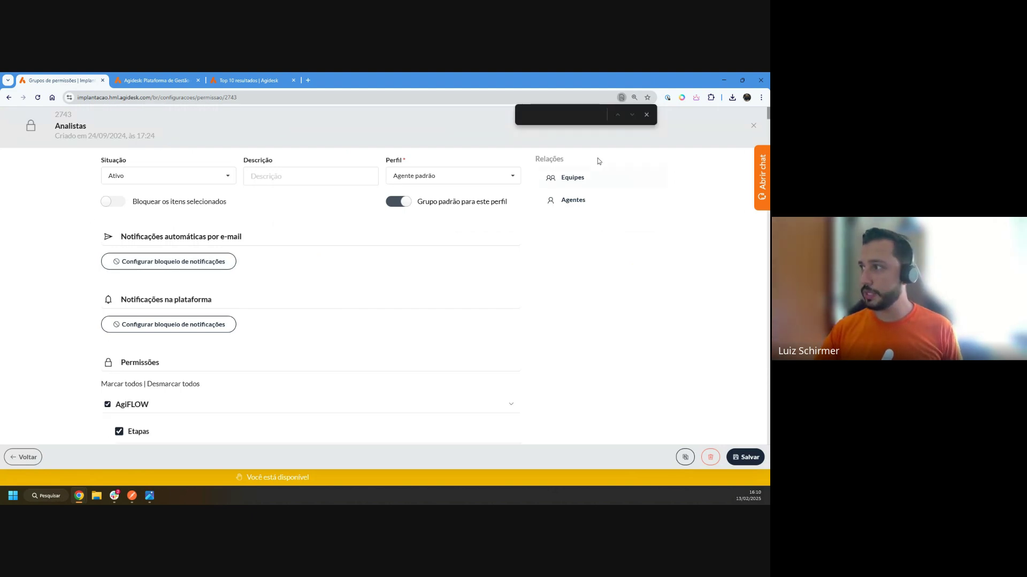
pyautogui.write('resul')
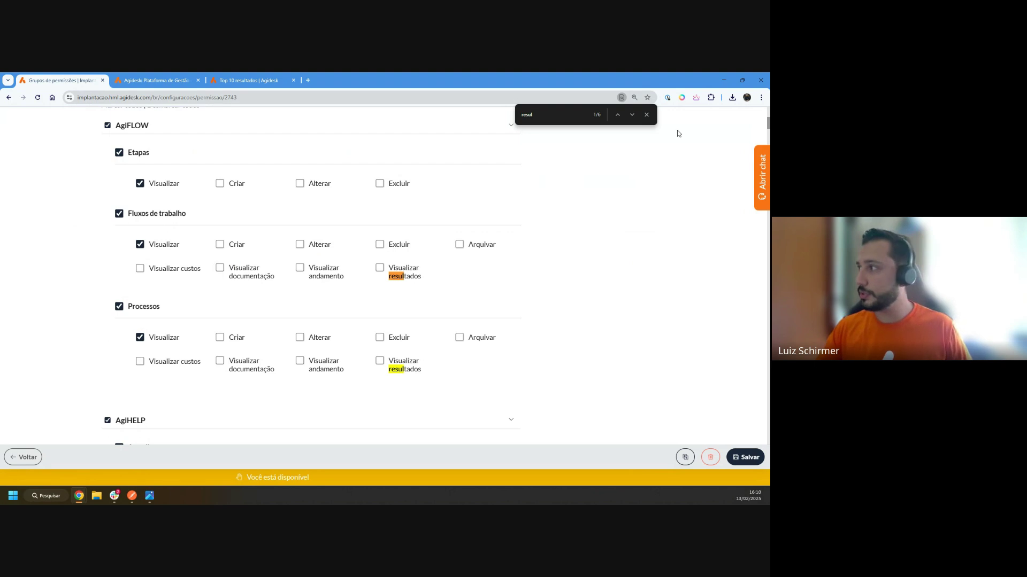
pyautogui.click(632, 115)
pyautogui.click(632, 114)
pyautogui.click(632, 114)
pyautogui.click(631, 115)
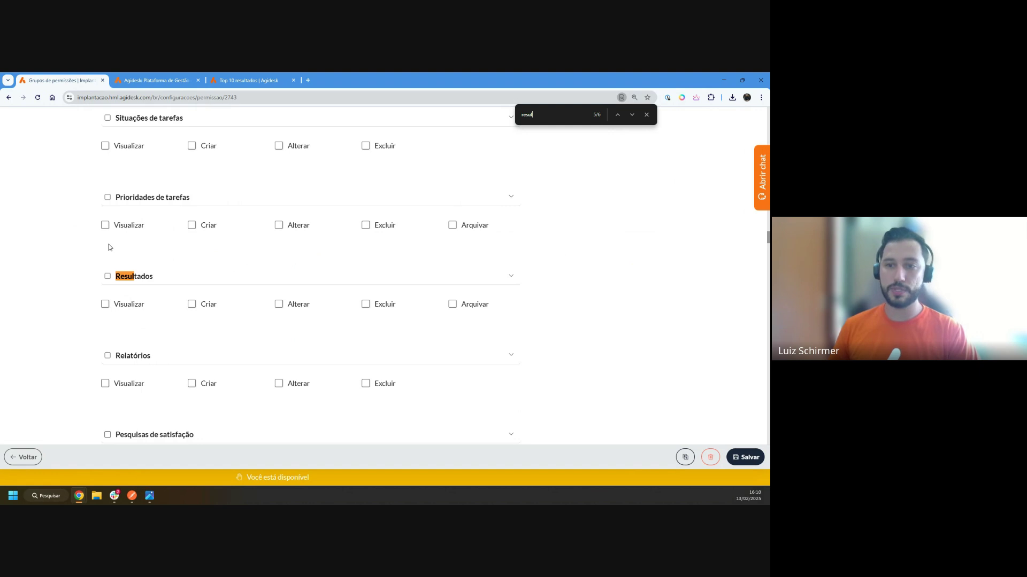
# Step: Enable the Resultados permissions for the Analistas group, keeping only Visualizar selected
pyautogui.click(107, 276)
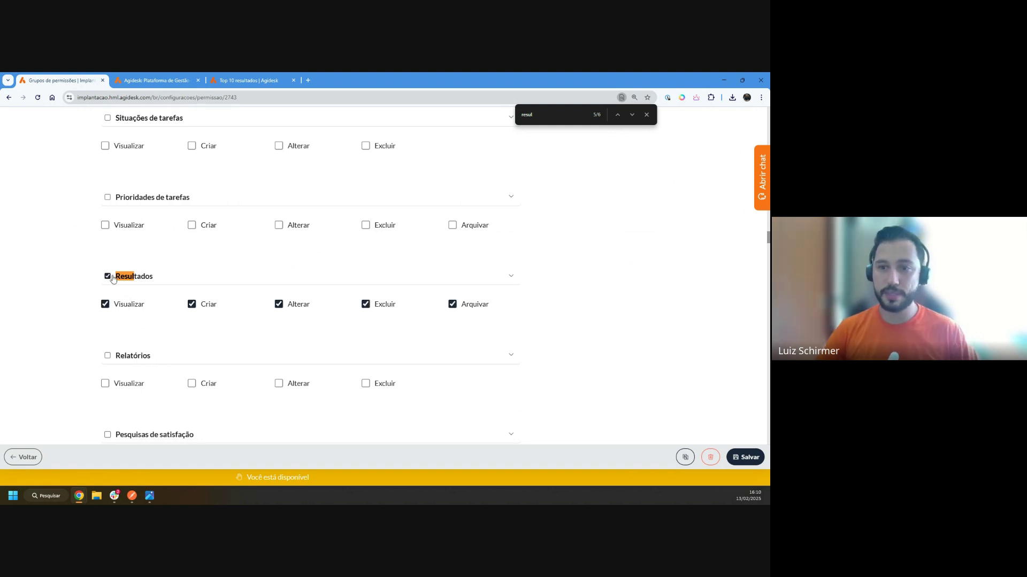
pyautogui.click(278, 304)
pyautogui.click(366, 306)
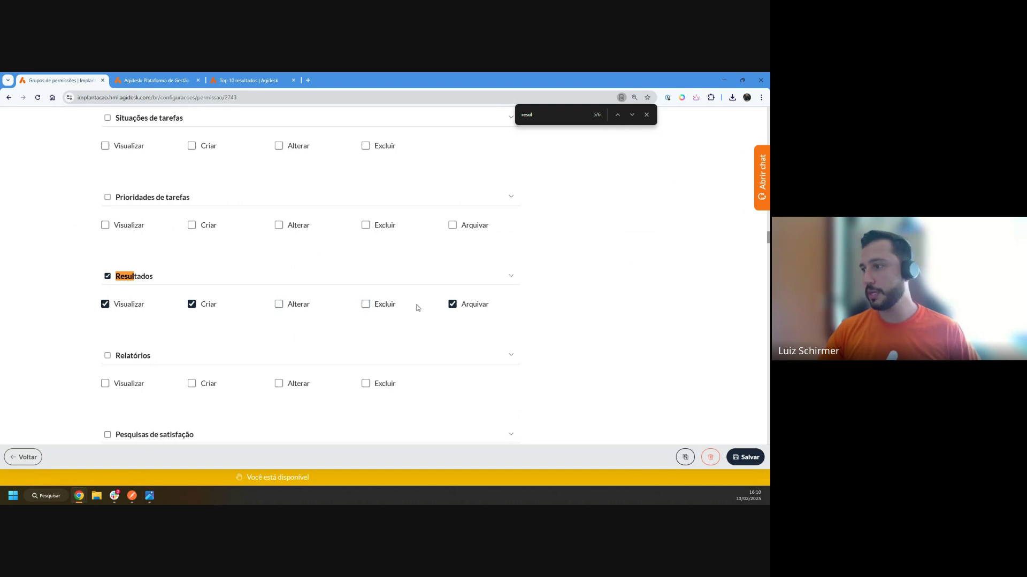
pyautogui.click(457, 308)
pyautogui.click(192, 306)
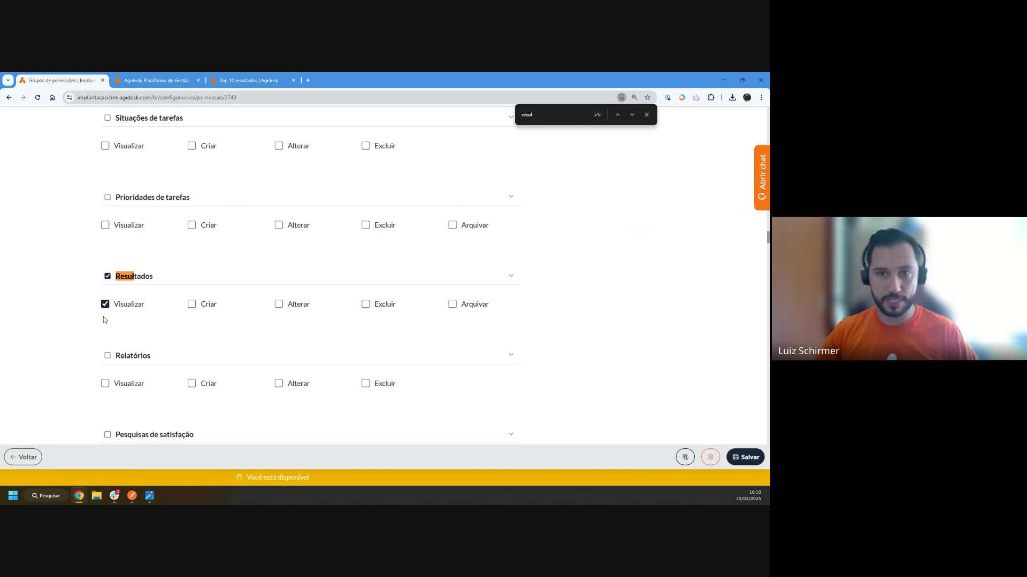
# Step: Clear the Resultados permissions, return to the permission group list without saving, and close the page search
pyautogui.click(108, 277)
pyautogui.scroll(8, 353, 267)
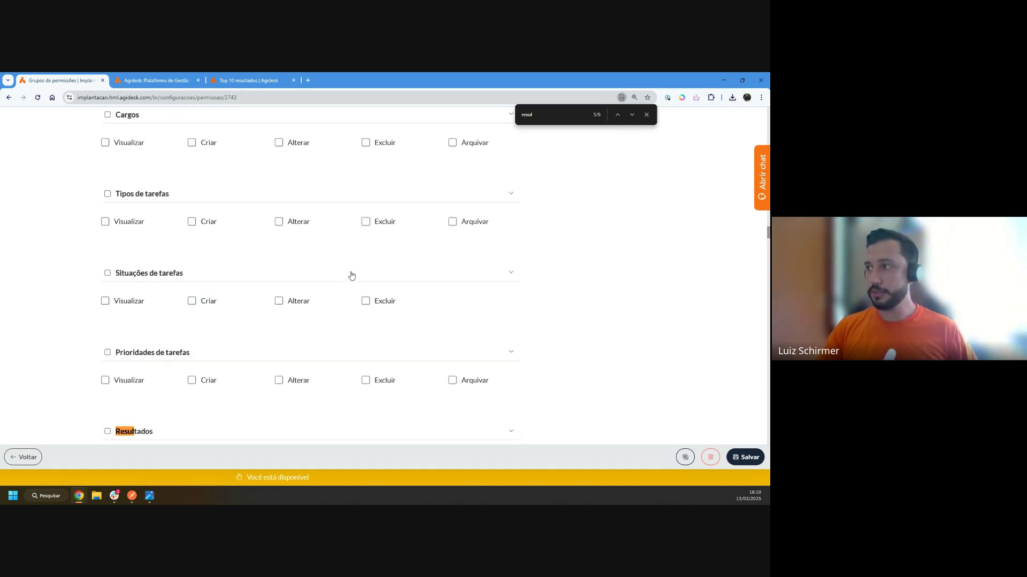
pyautogui.scroll(1, 321, 332)
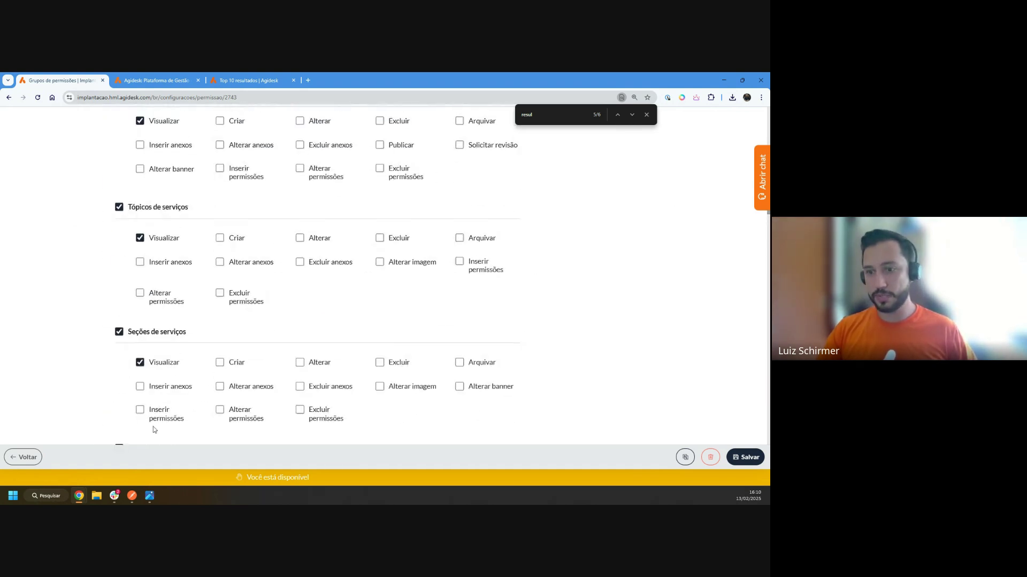
pyautogui.click(26, 458)
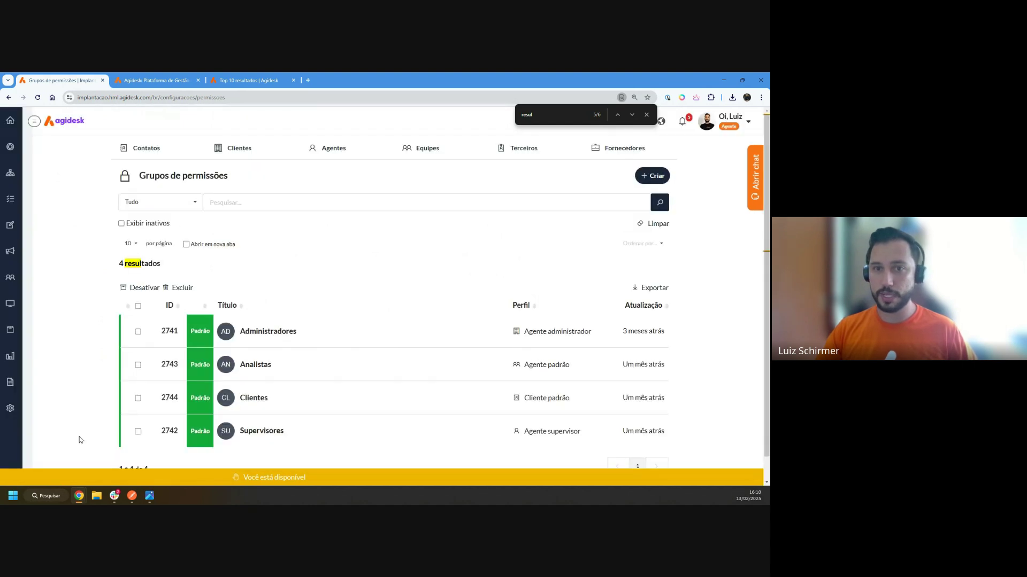
pyautogui.click(647, 114)
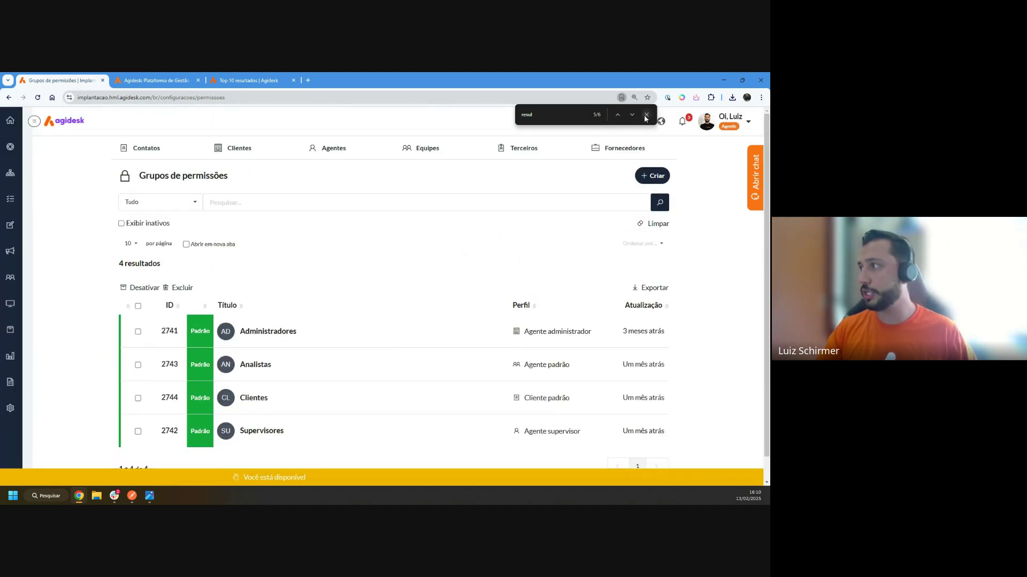
# Step: Return to the portal home and show the Gerenciamento section of the settings, where Resultados is found
pyautogui.click(10, 120)
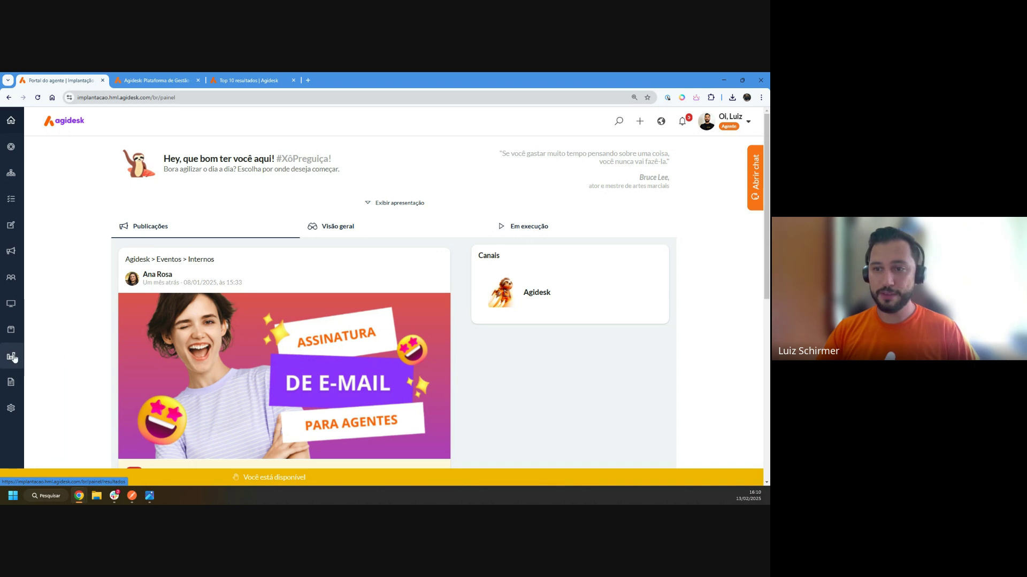
pyautogui.click(12, 409)
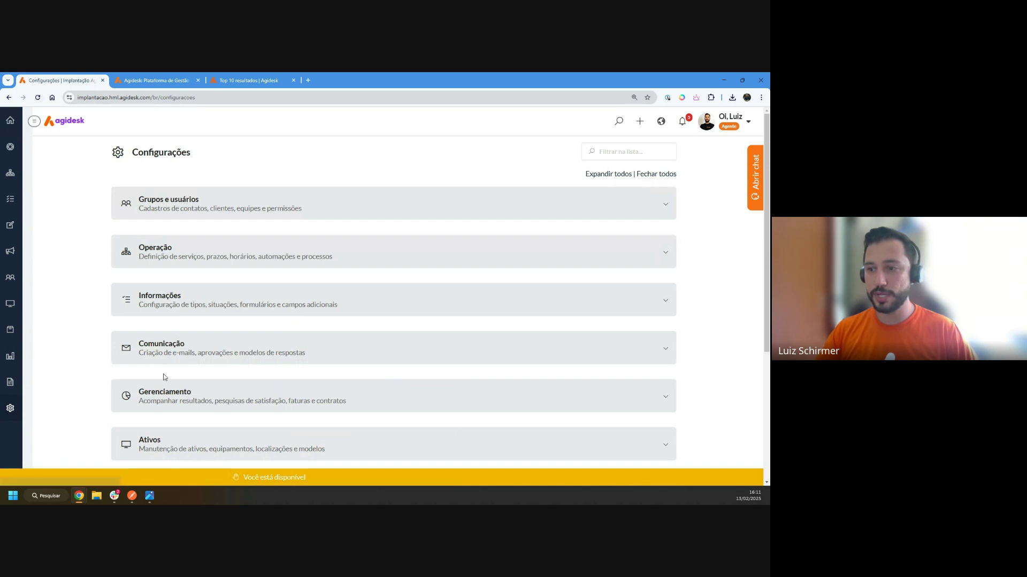
pyautogui.click(170, 392)
pyautogui.scroll(-2, 171, 380)
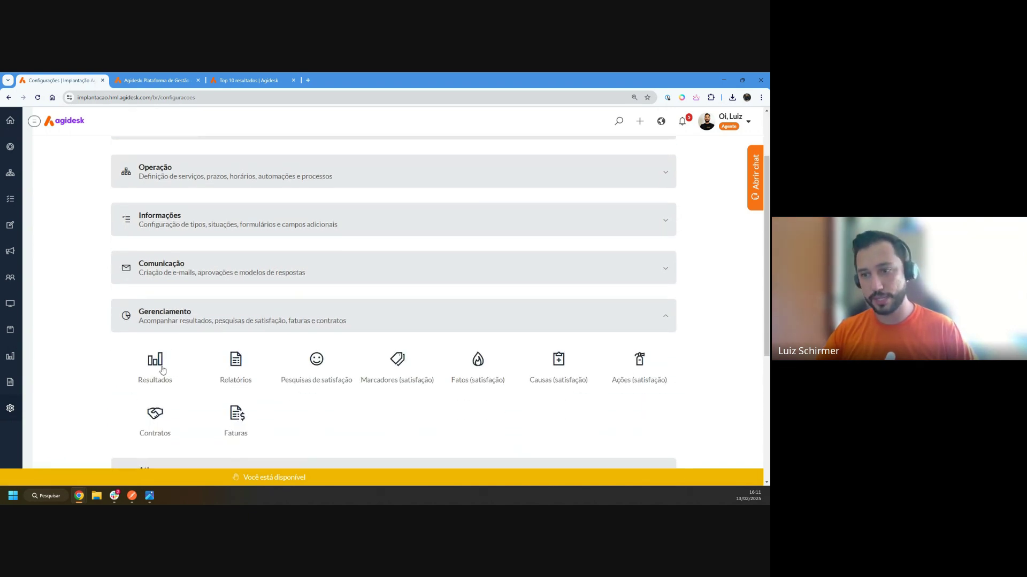
# Step: Open the Resultados gerais dashboard and review its counters, team tables, charts and customer satisfaction
pyautogui.click(10, 358)
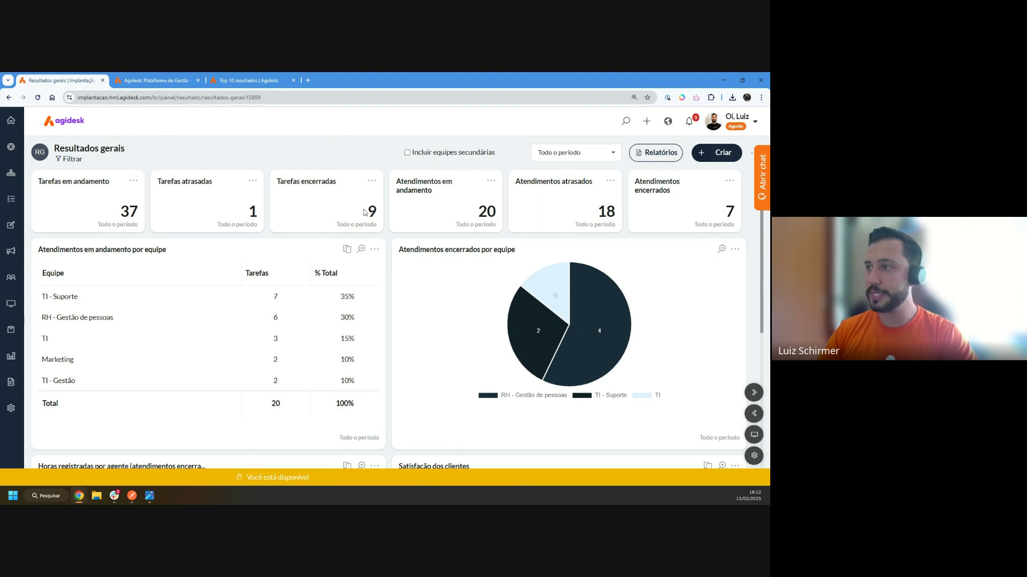
pyautogui.moveTo(572, 293)
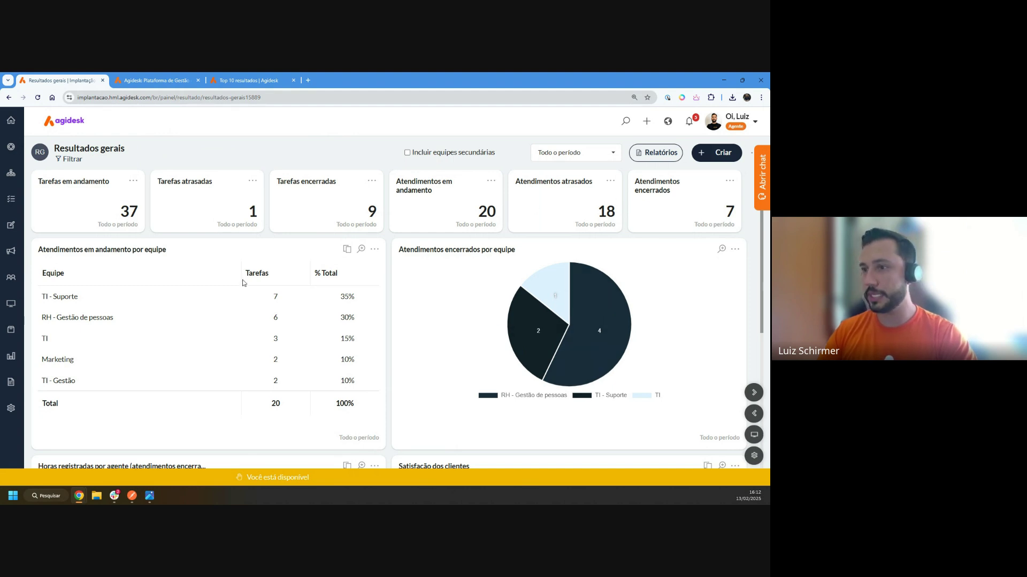
pyautogui.scroll(-3, 245, 282)
pyautogui.scroll(-2, 513, 312)
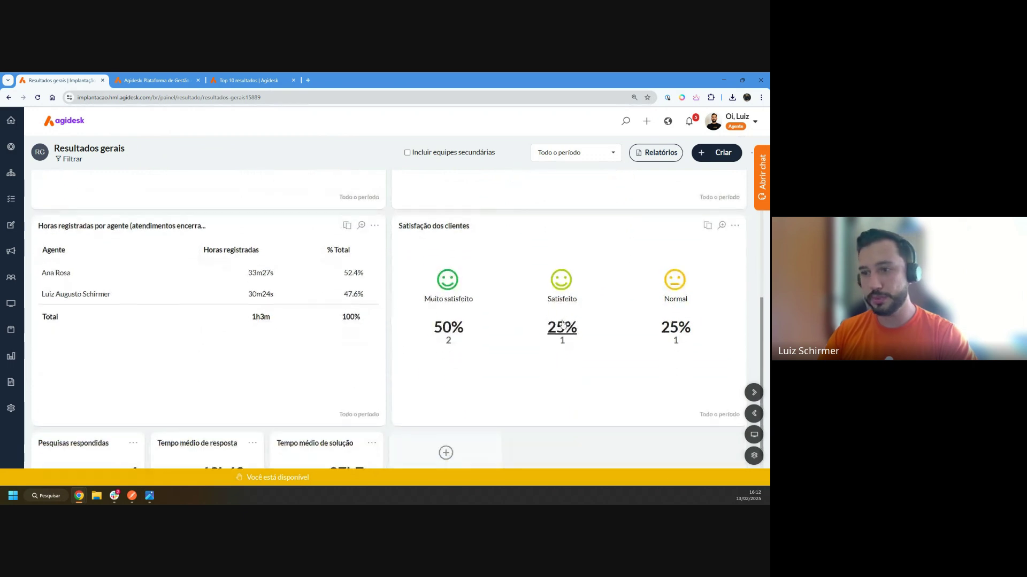
pyautogui.scroll(5, 475, 300)
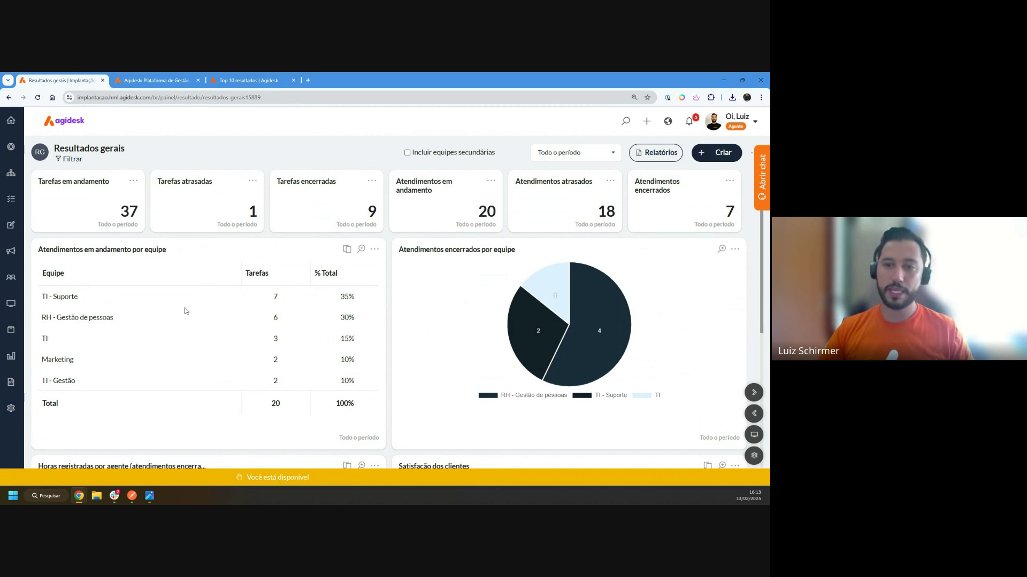
# Step: Try including secondary teams in the dashboard results, and exclude them again
pyautogui.click(406, 154)
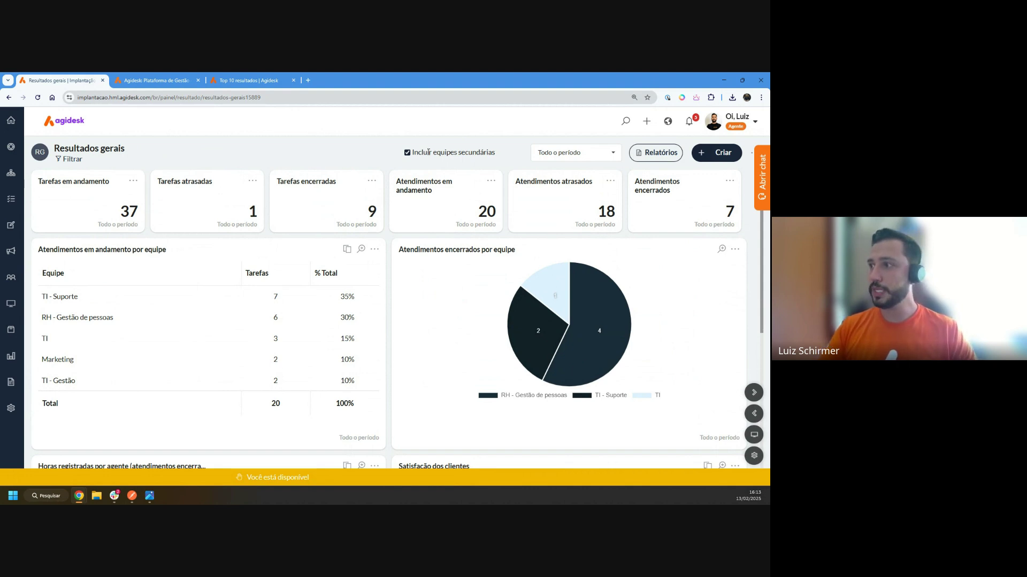
pyautogui.click(407, 153)
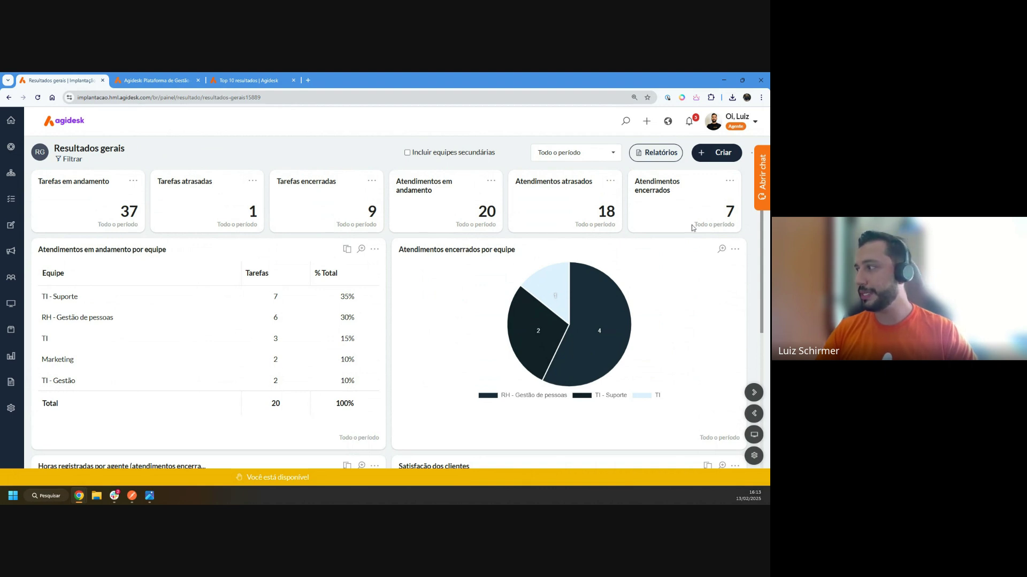
pyautogui.scroll(-1, 712, 272)
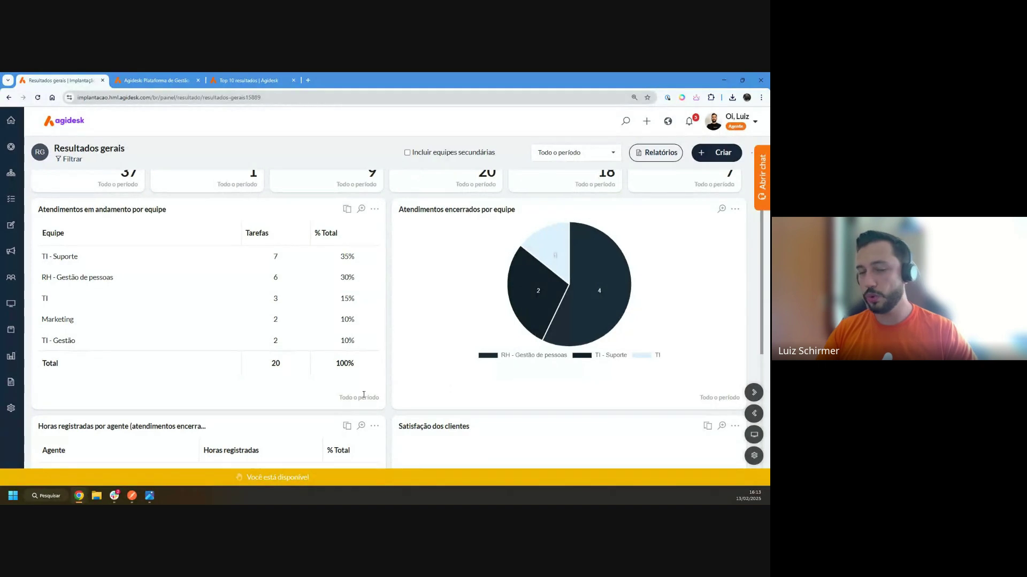
pyautogui.scroll(1, 503, 291)
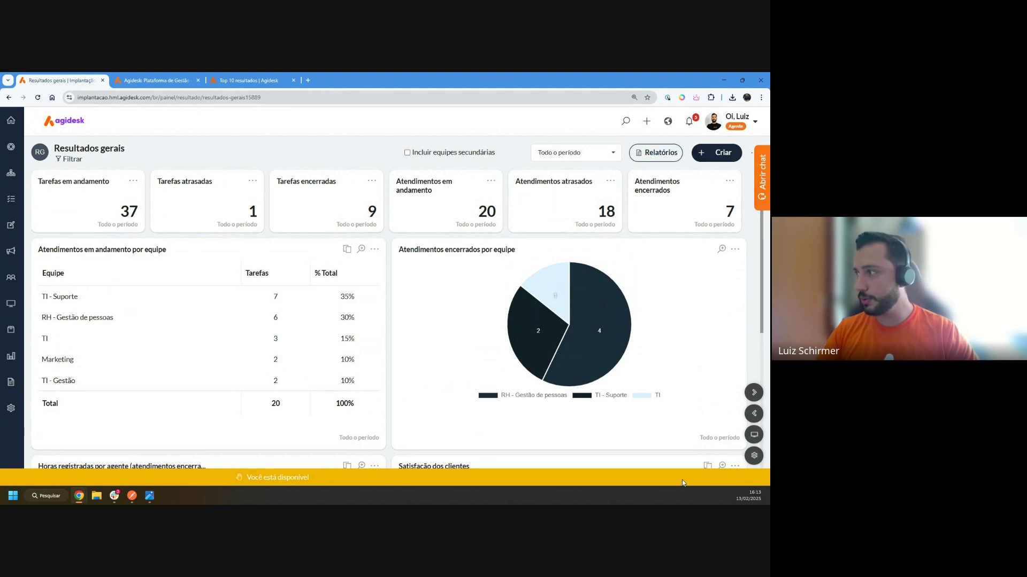
# Step: Set the dashboard's period filter to Hoje
pyautogui.click(601, 153)
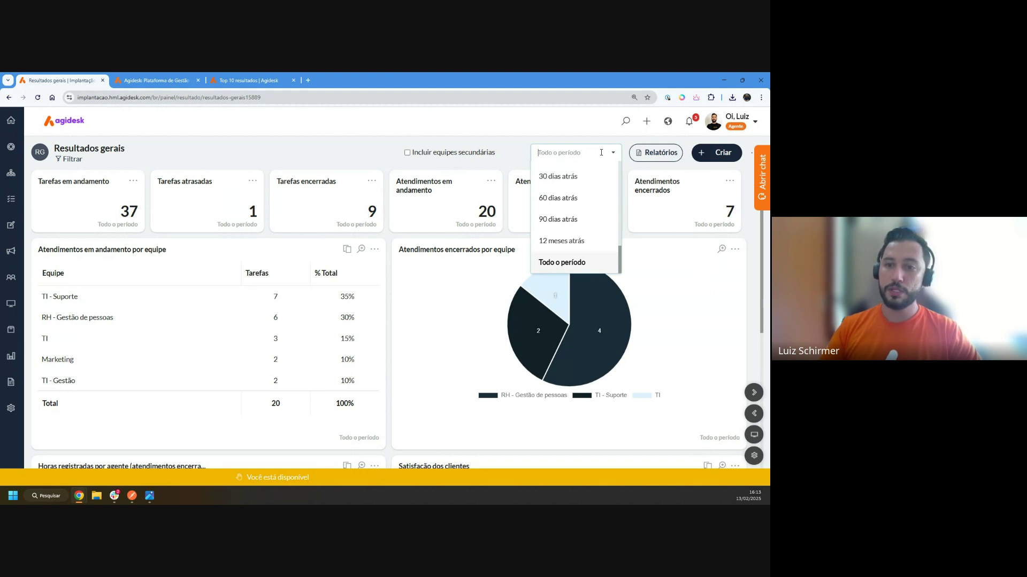
pyautogui.scroll(5, 567, 220)
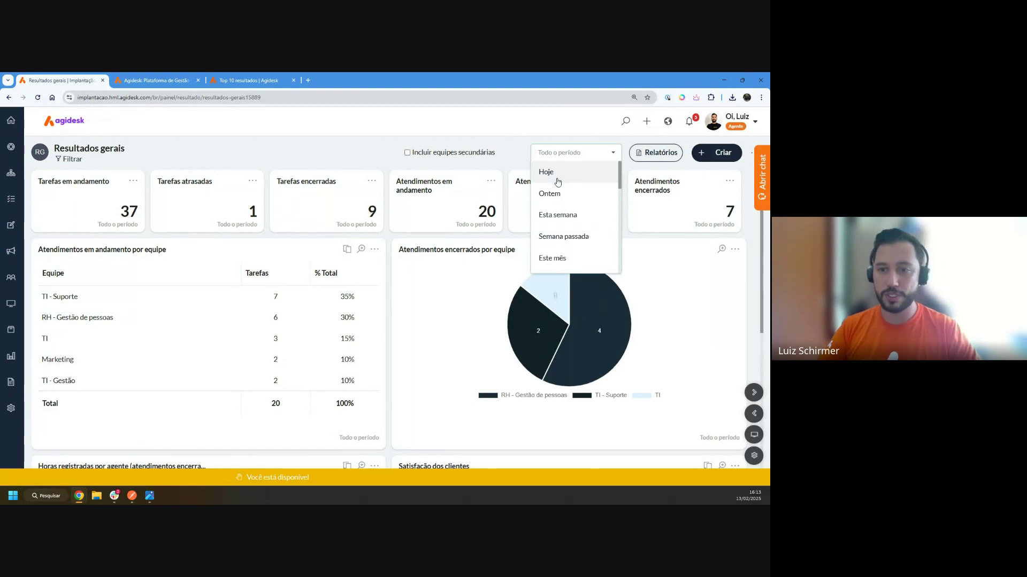
pyautogui.click(556, 178)
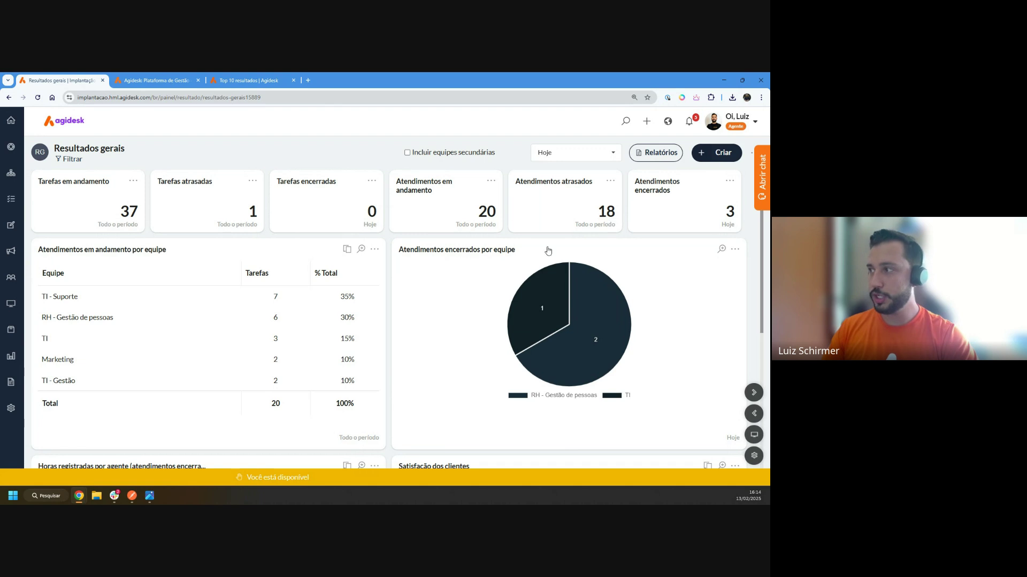
pyautogui.click(595, 155)
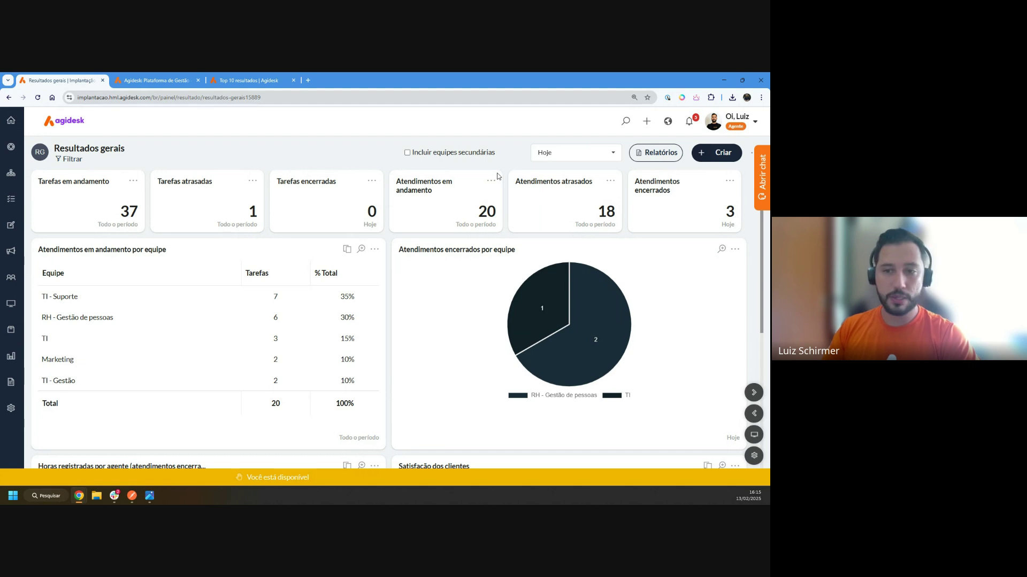
# Step: Open the configuration of the Atendimentos atrasados indicator and re-enter the last word of its title as "atrasados"
pyautogui.click(610, 182)
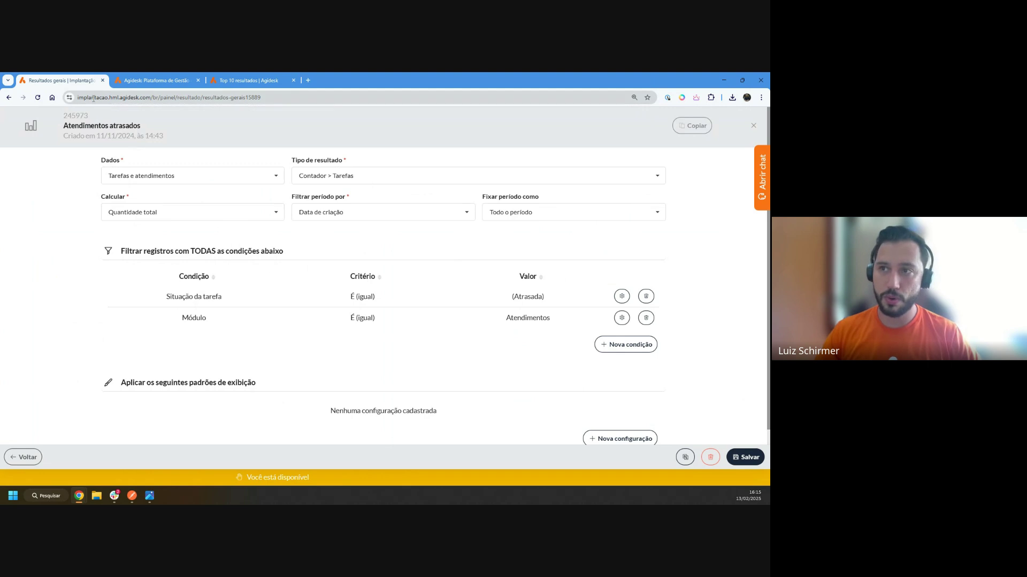
pyautogui.click(81, 129)
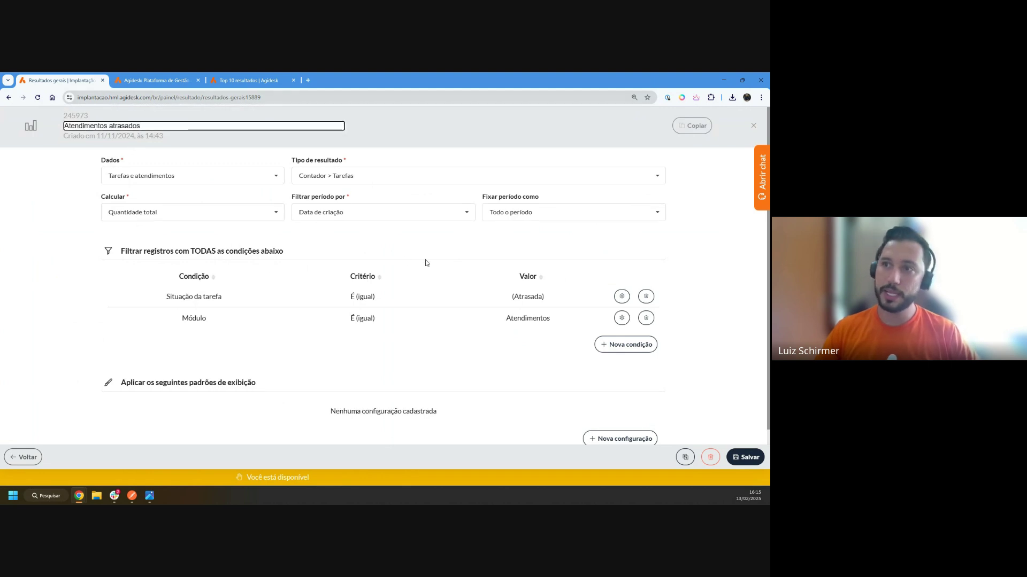
pyautogui.doubleClick(125, 126)
pyautogui.press('BackSpace')
pyautogui.write('a')
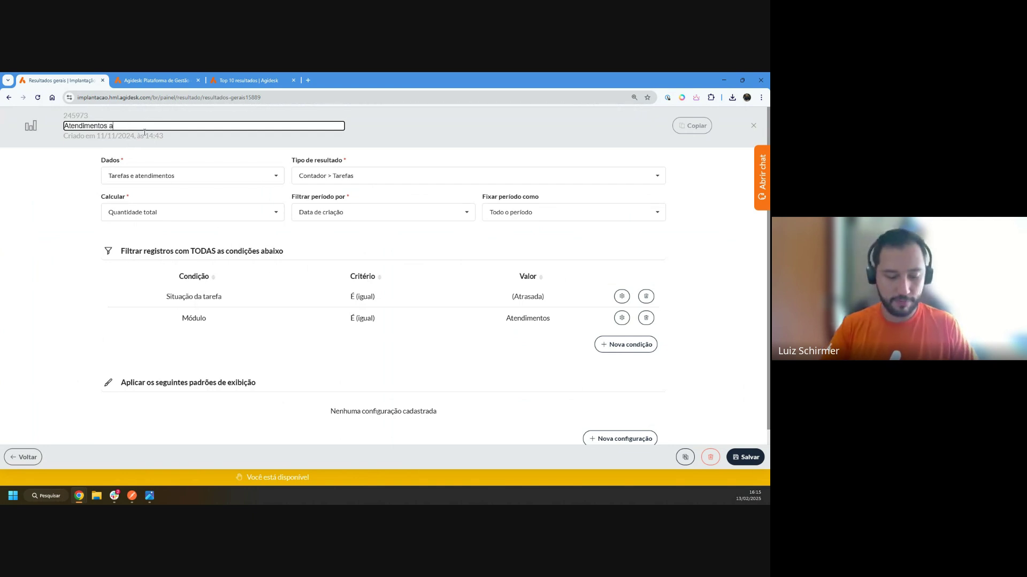
pyautogui.write('trasados')
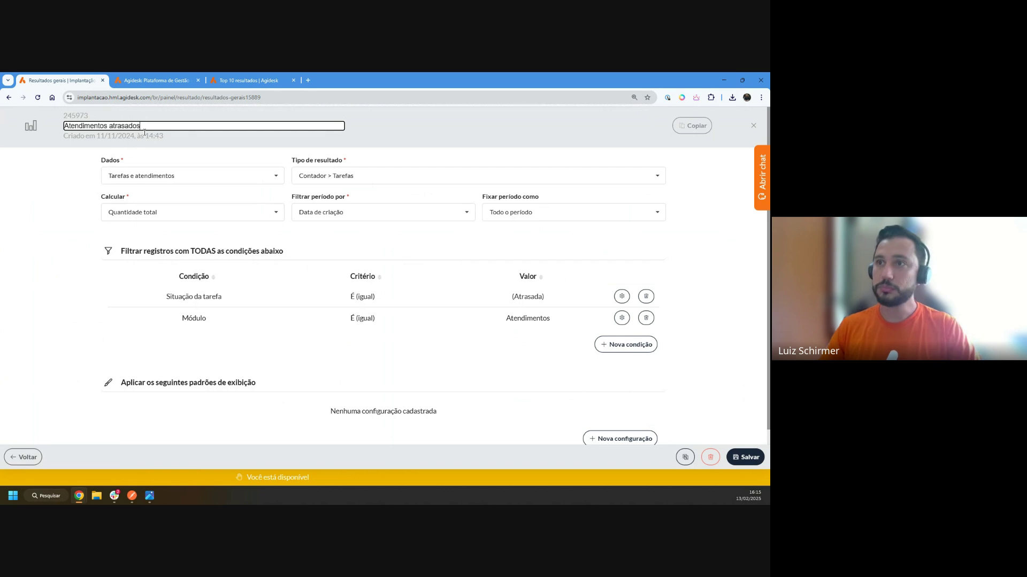
pyautogui.click(62, 167)
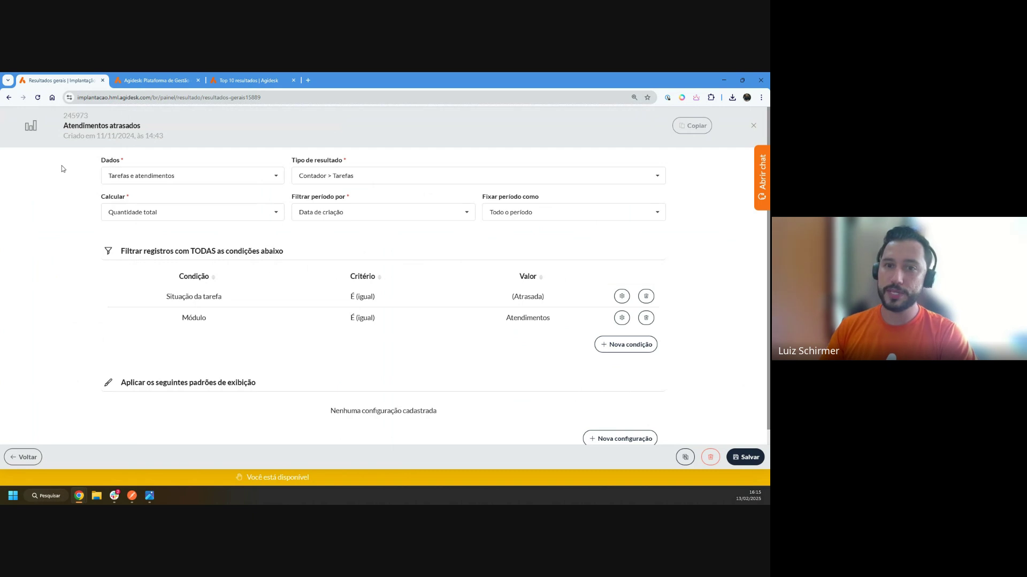
# Step: Try Receitas as the indicator's data source, and switch it back to Tarefas e atendimentos
pyautogui.moveTo(126, 163); pyautogui.dragTo(98, 164)
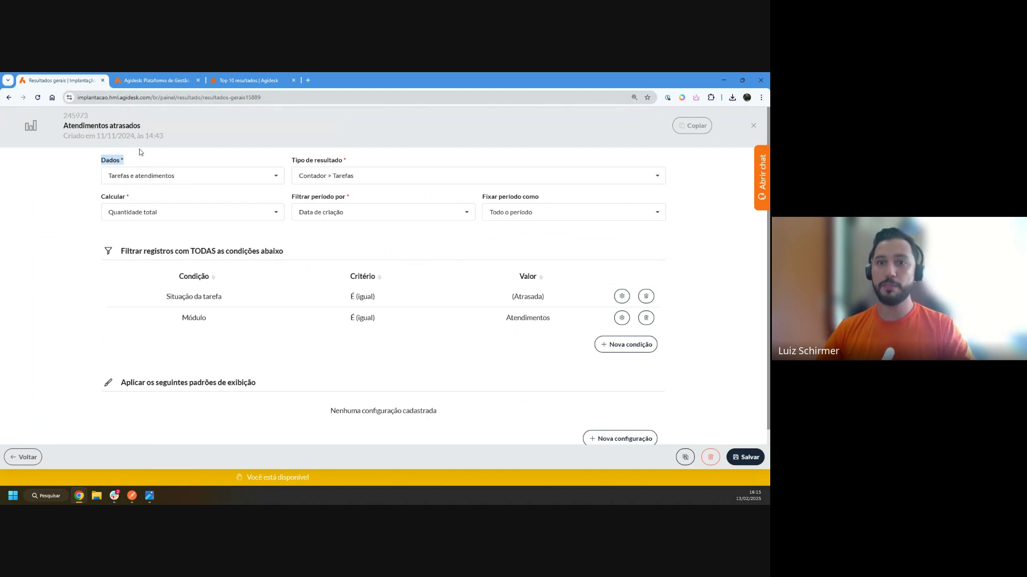
pyautogui.click(152, 176)
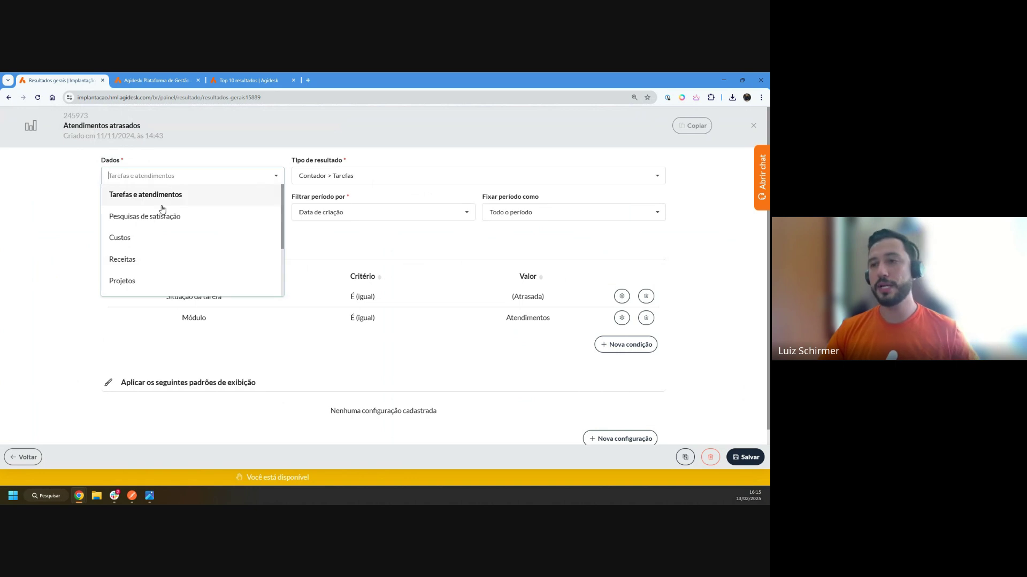
pyautogui.click(140, 258)
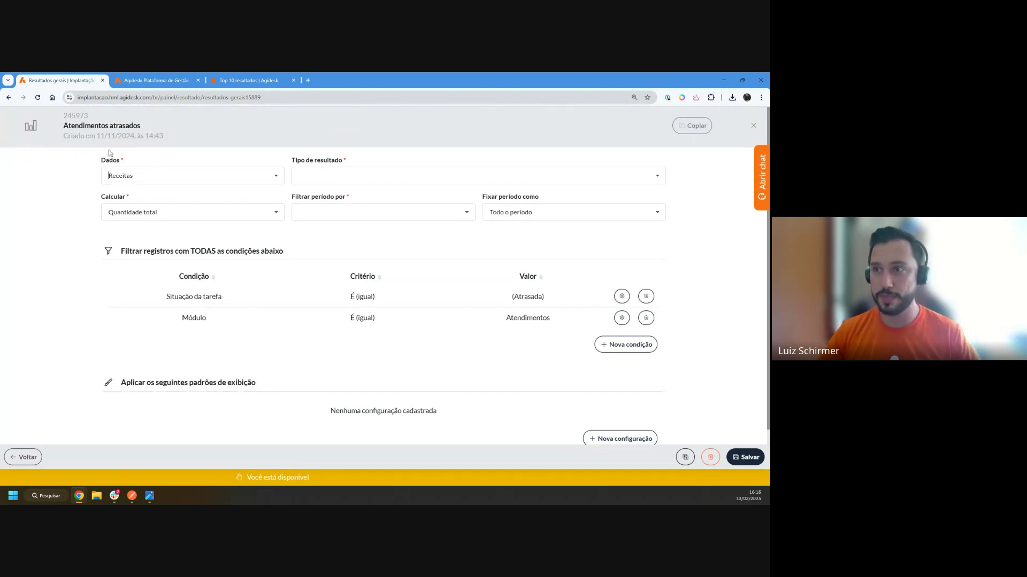
pyautogui.click(136, 177)
pyautogui.scroll(3, 167, 261)
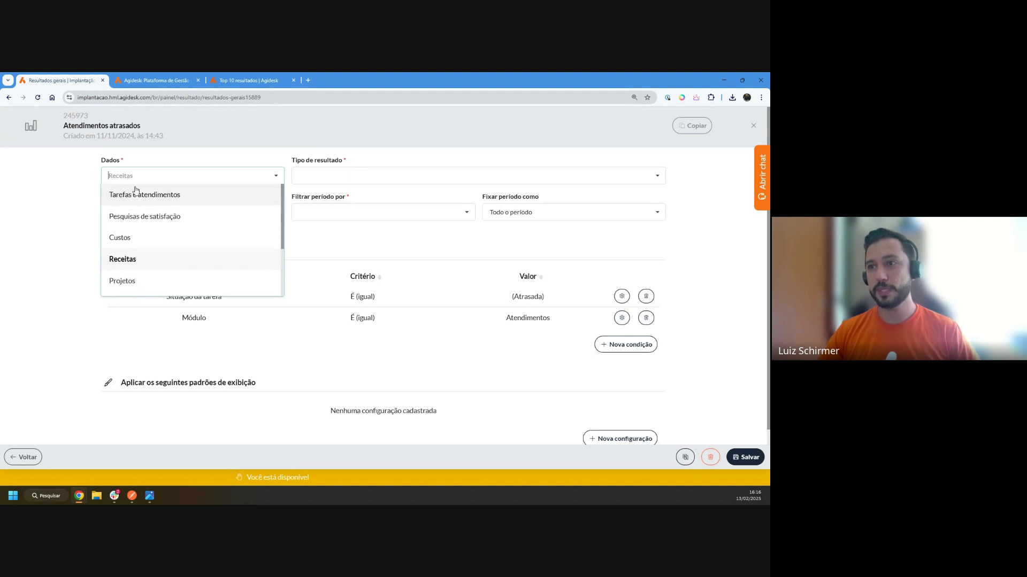
pyautogui.click(166, 196)
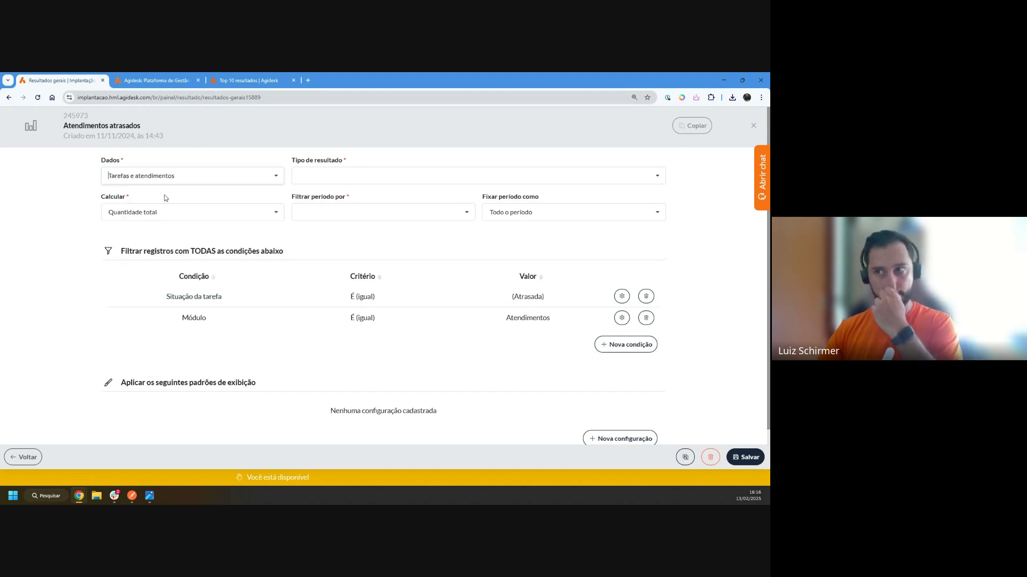
# Step: Look through the remaining data source options and return to the dashboard without saving the indicator
pyautogui.click(146, 175)
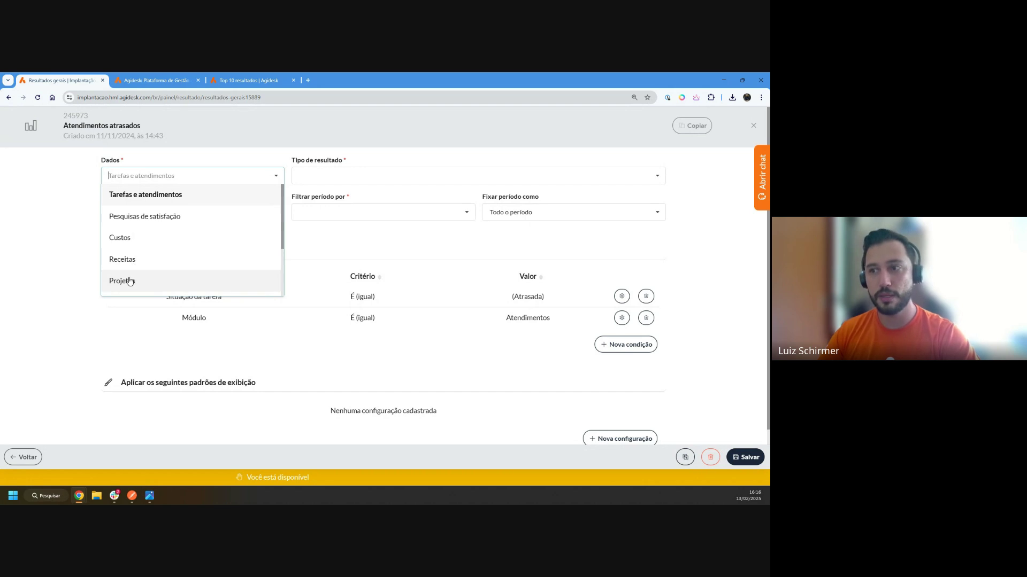
pyautogui.scroll(-2, 139, 217)
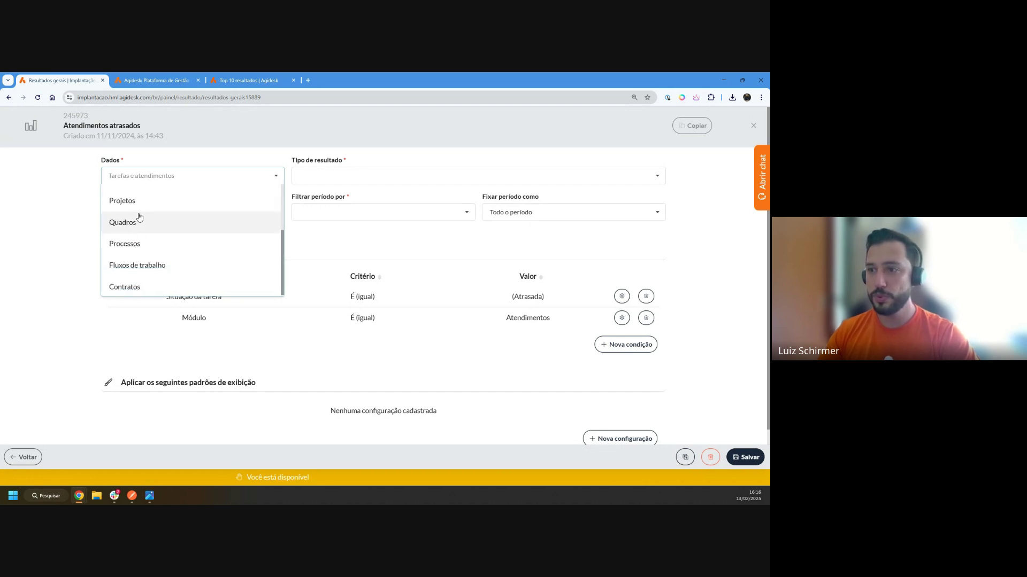
pyautogui.click(67, 187)
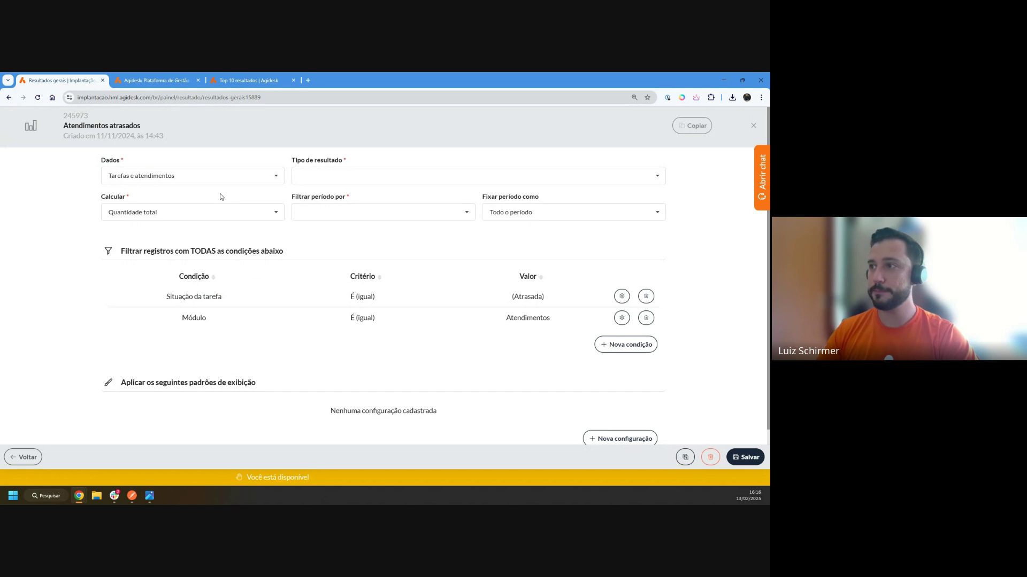
pyautogui.moveTo(347, 161); pyautogui.dragTo(292, 161)
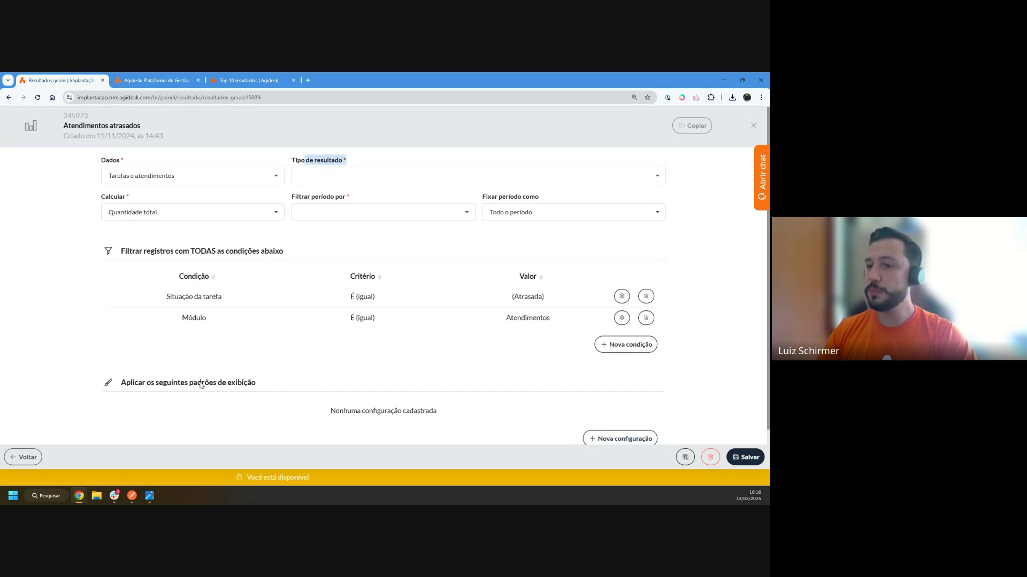
pyautogui.click(23, 457)
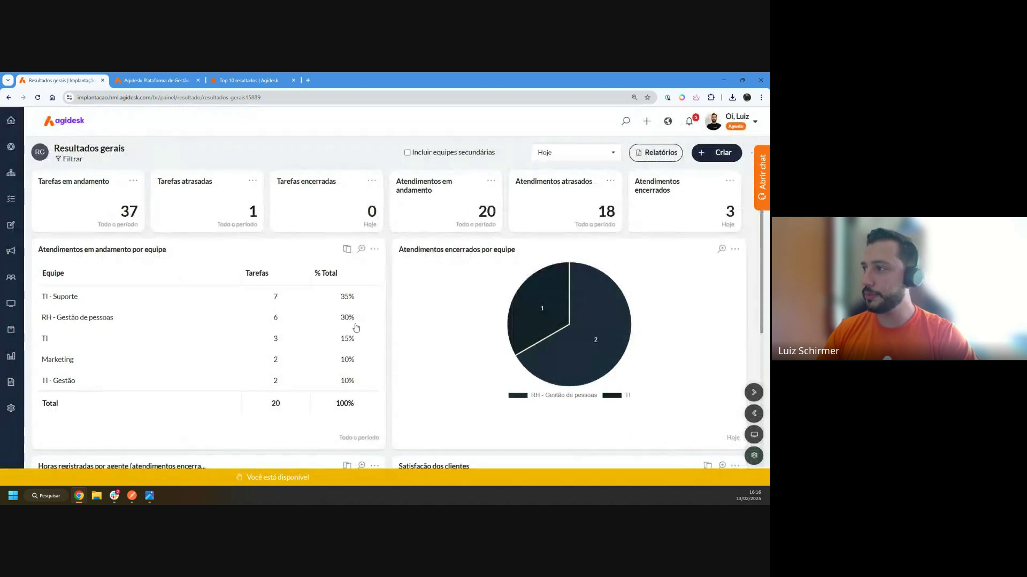
# Step: Reopen the Atendimentos atrasados indicator's configuration and examine the available result types, from counters to bar and pie charts
pyautogui.click(610, 184)
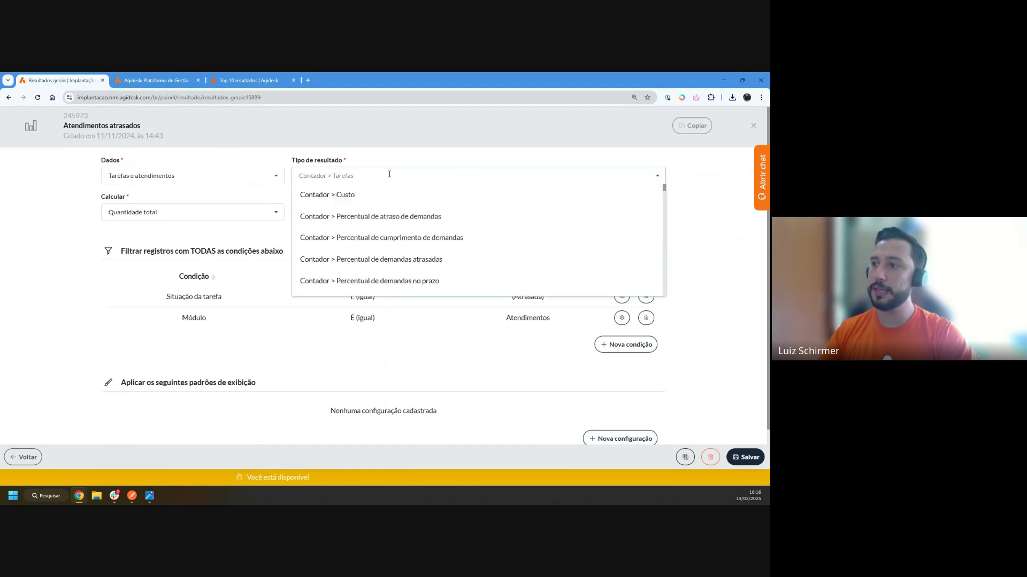
pyautogui.scroll(-3, 339, 201)
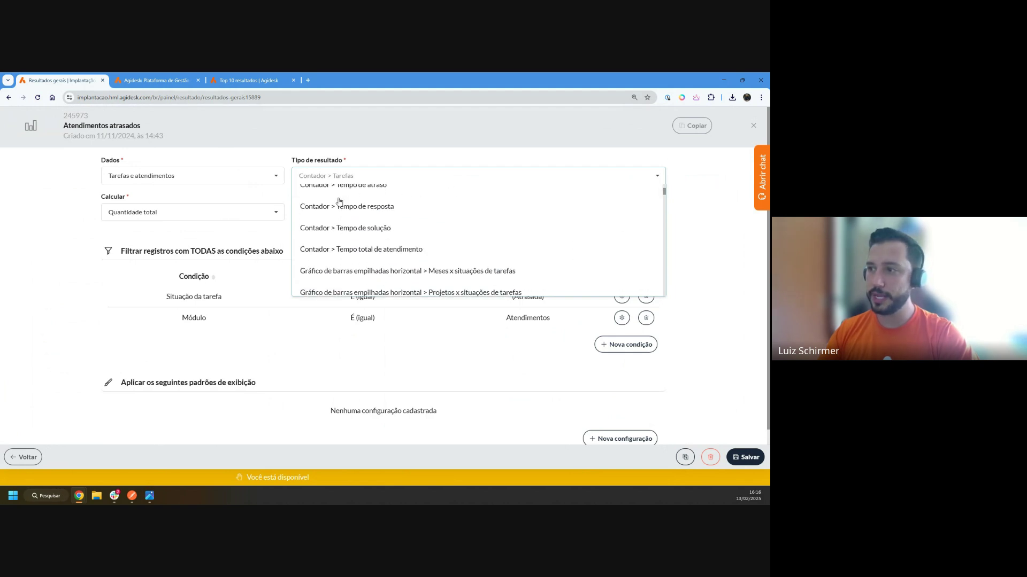
pyautogui.scroll(-10, 339, 201)
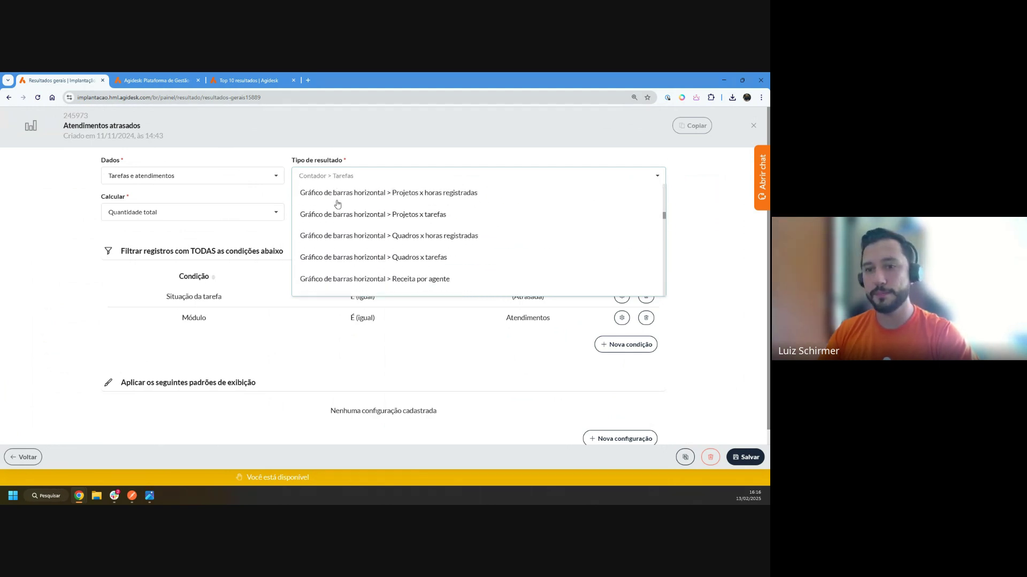
pyautogui.scroll(-10, 337, 204)
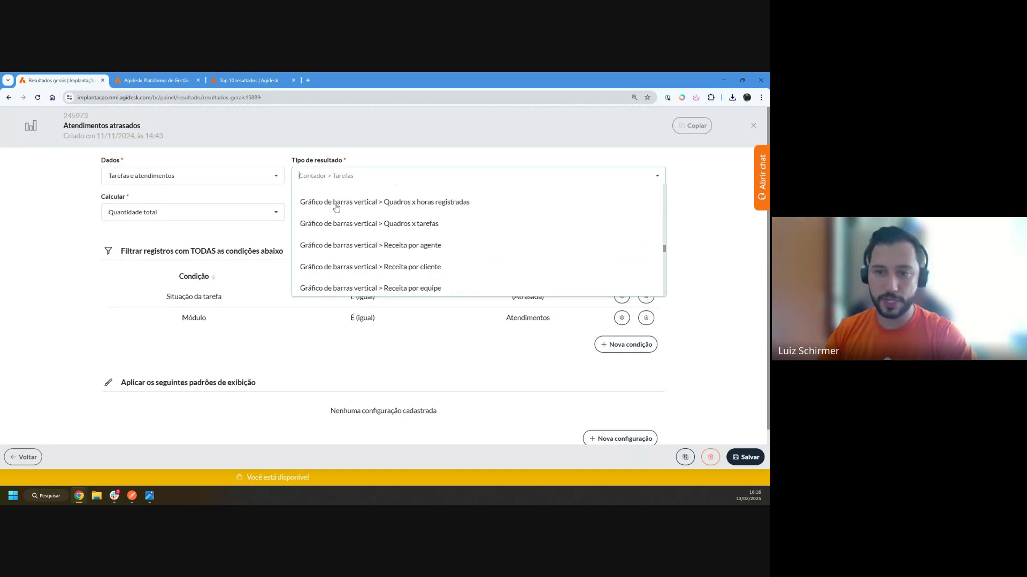
pyautogui.scroll(-10, 337, 207)
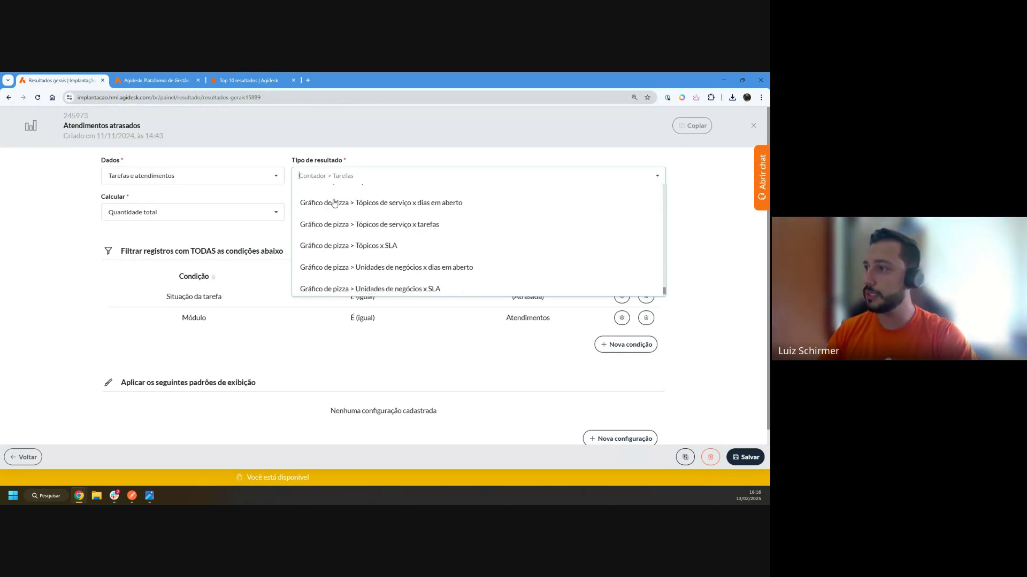
pyautogui.scroll(-3, 336, 214)
pyautogui.scroll(10, 338, 224)
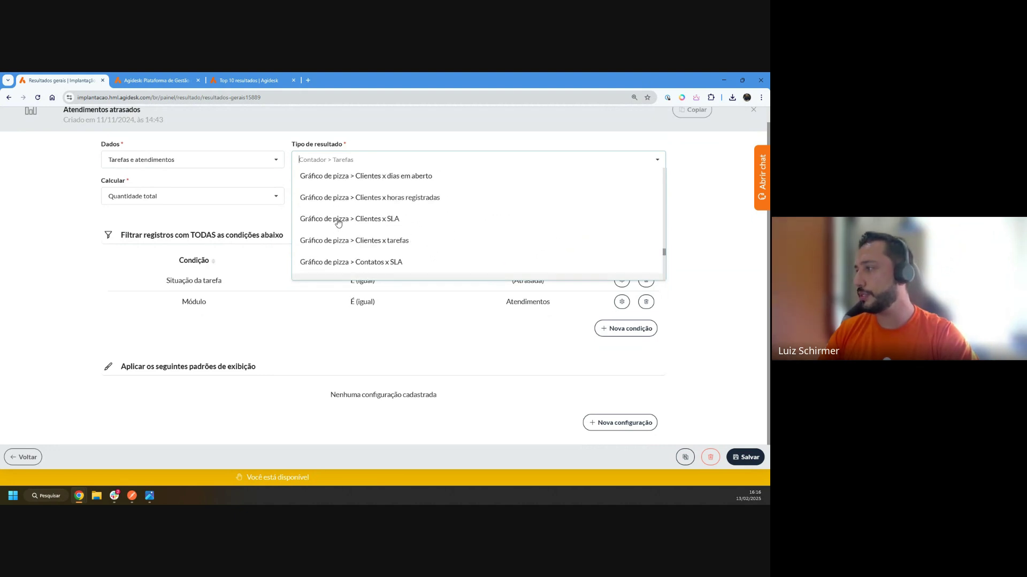
pyautogui.scroll(15, 338, 224)
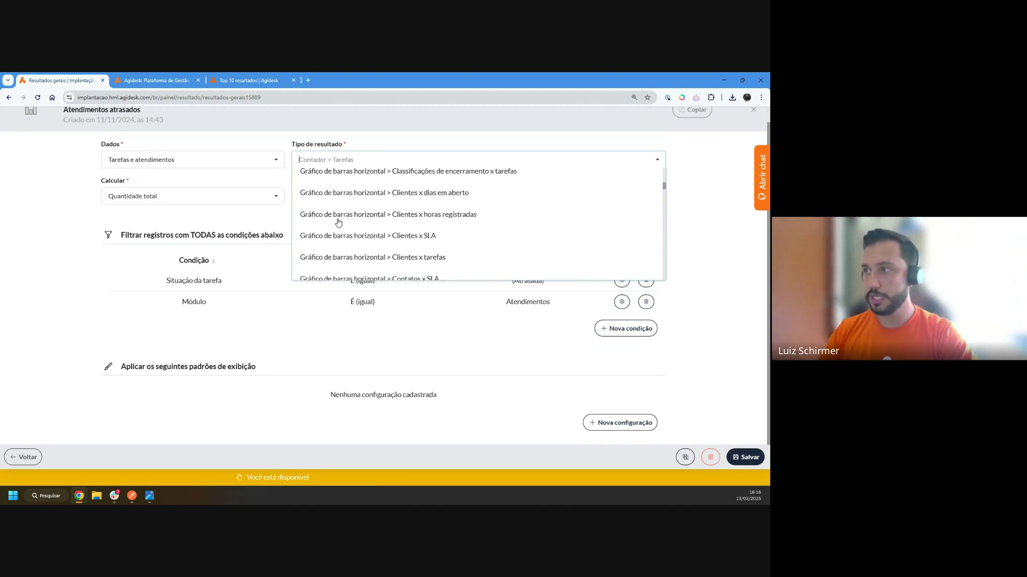
pyautogui.scroll(10, 338, 224)
pyautogui.click(68, 186)
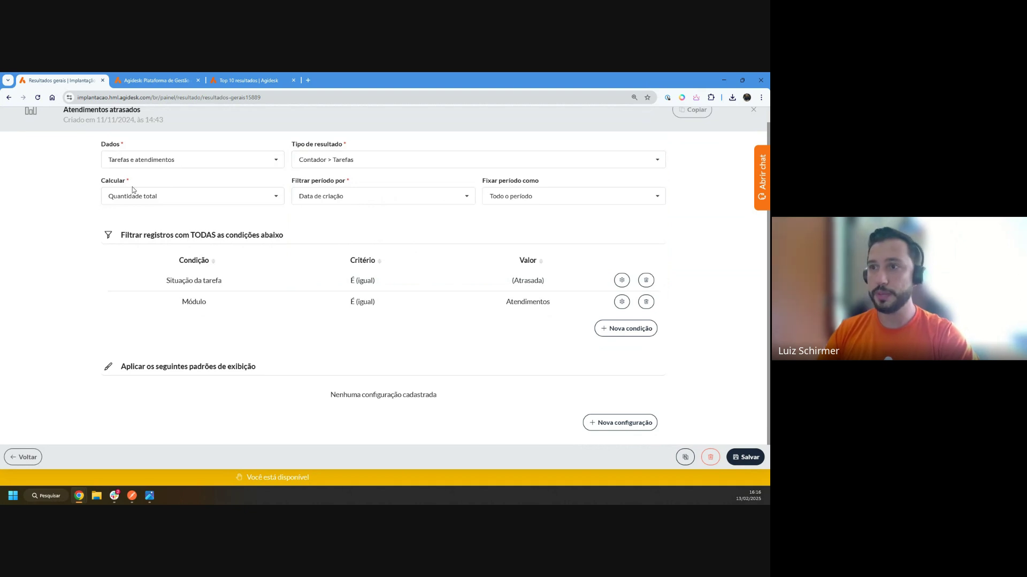
# Step: Examine the indicator's calculation options and the date types available for filtering its period
pyautogui.moveTo(126, 182); pyautogui.dragTo(101, 181)
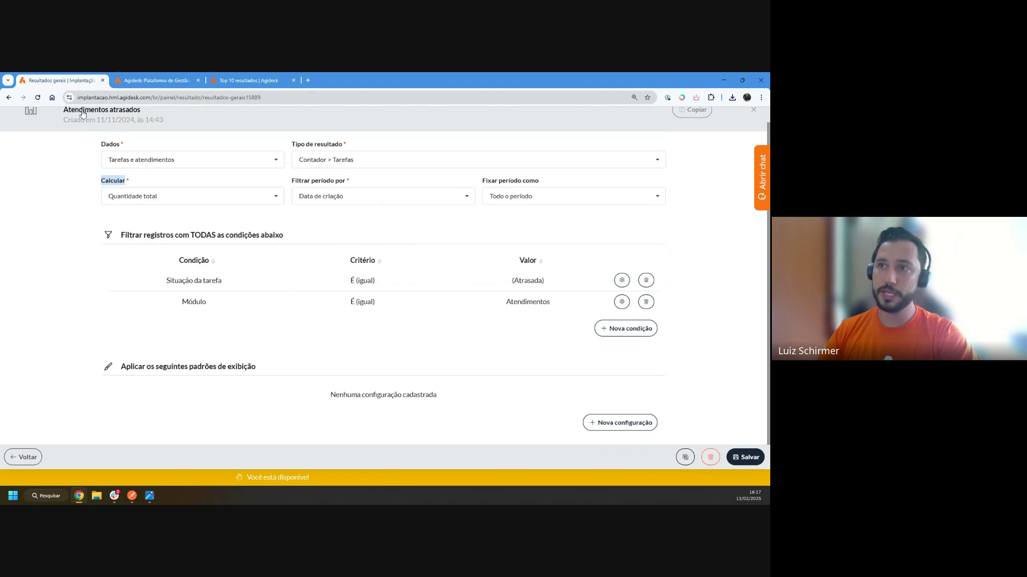
pyautogui.click(143, 194)
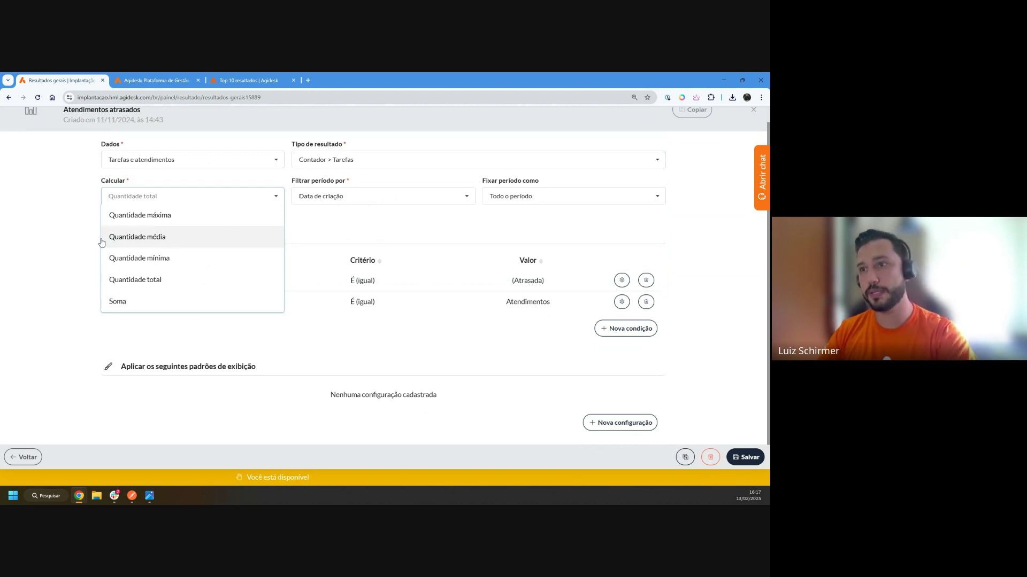
pyautogui.click(62, 225)
pyautogui.moveTo(348, 184); pyautogui.dragTo(285, 187)
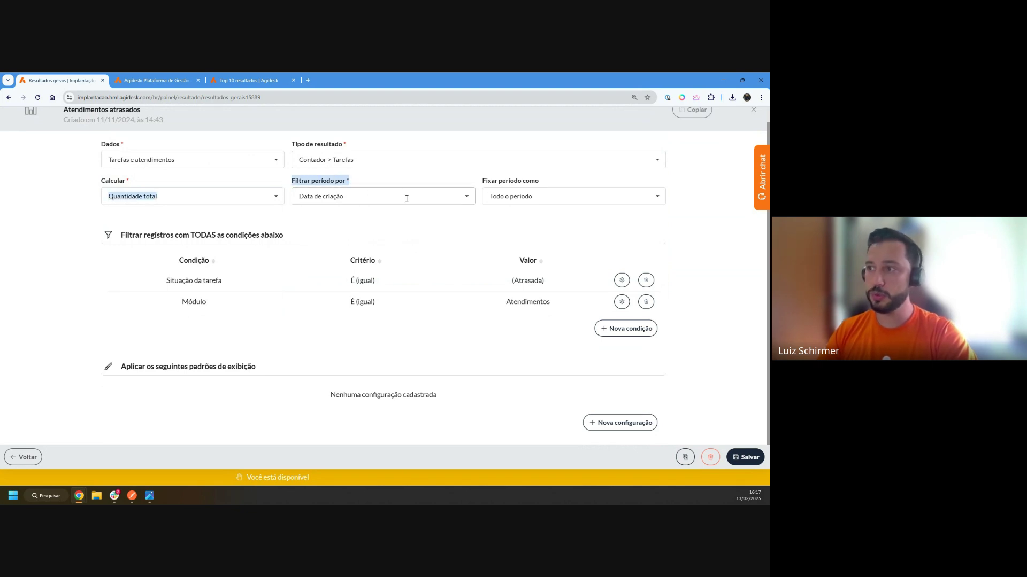
pyautogui.click(337, 196)
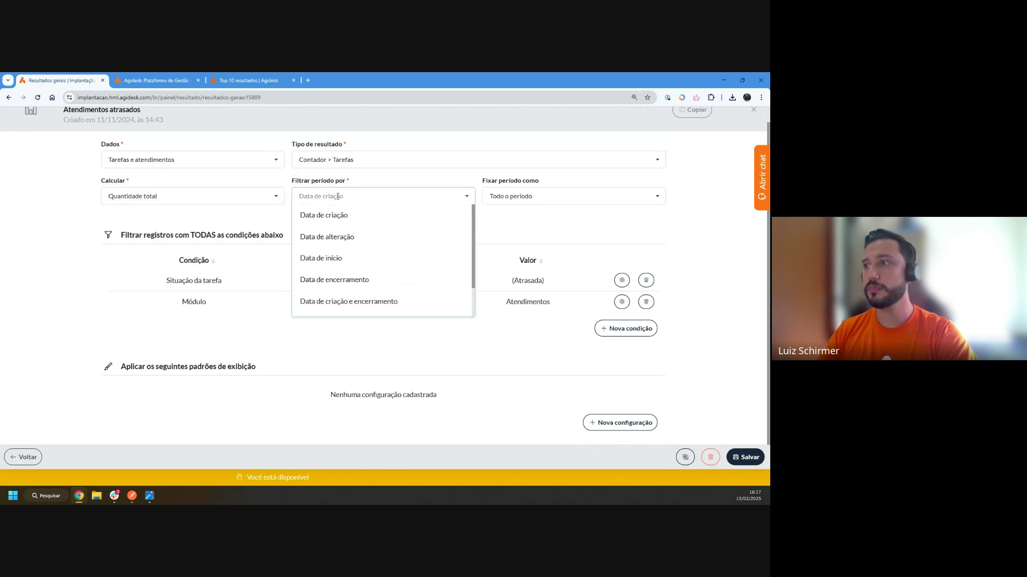
pyautogui.scroll(-1, 334, 213)
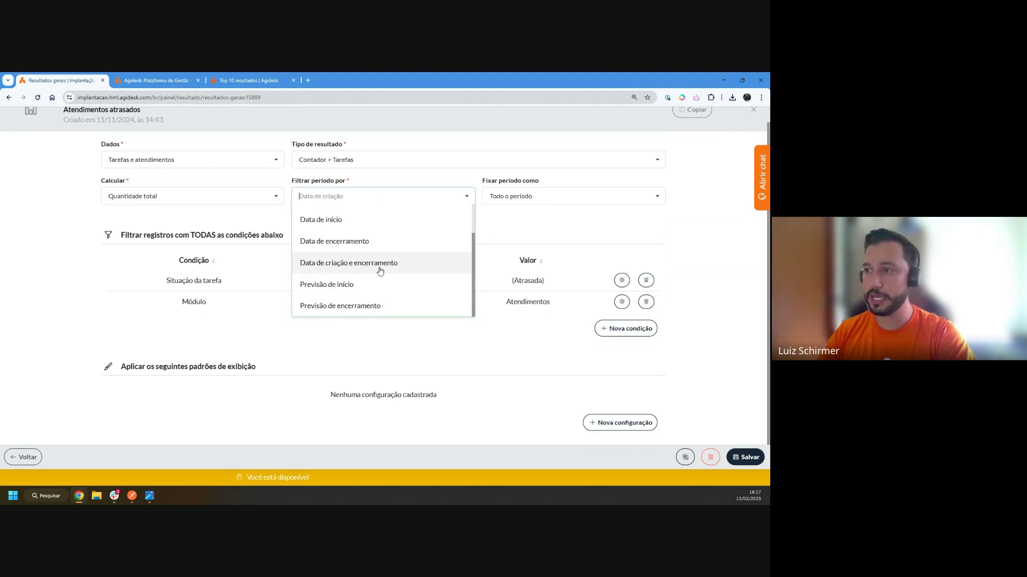
pyautogui.scroll(2, 336, 282)
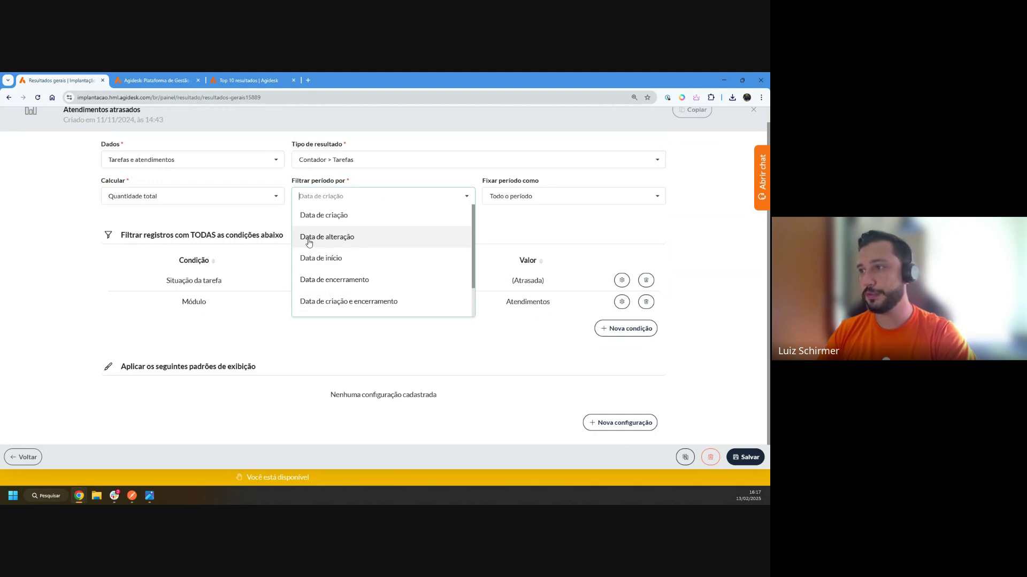
pyautogui.click(545, 219)
pyautogui.scroll(1, 545, 219)
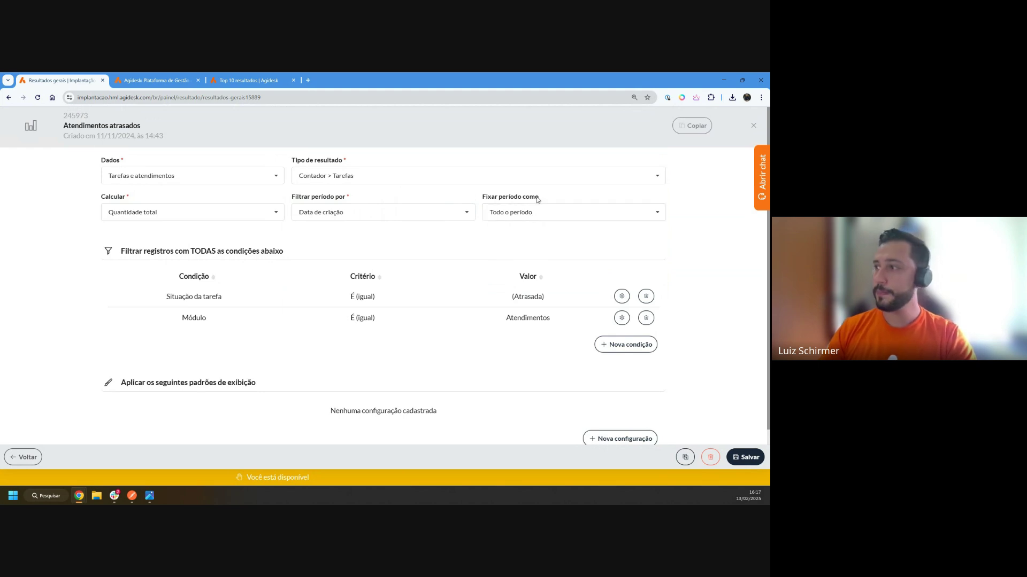
# Step: Remove the indicator's fixed period by choosing the blank "Fixar período como" option, and save the indicator
pyautogui.moveTo(546, 199); pyautogui.dragTo(482, 204)
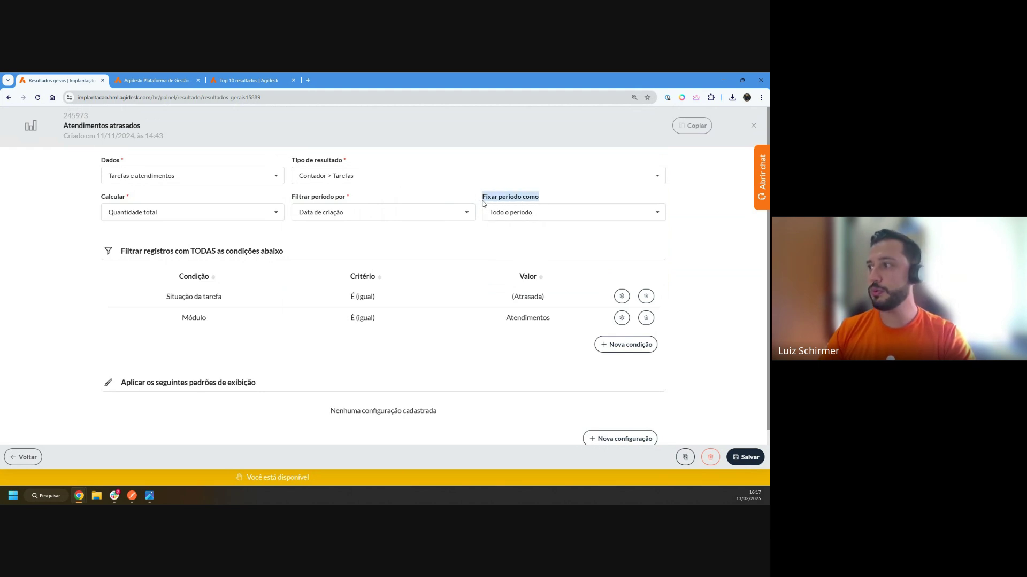
pyautogui.click(496, 211)
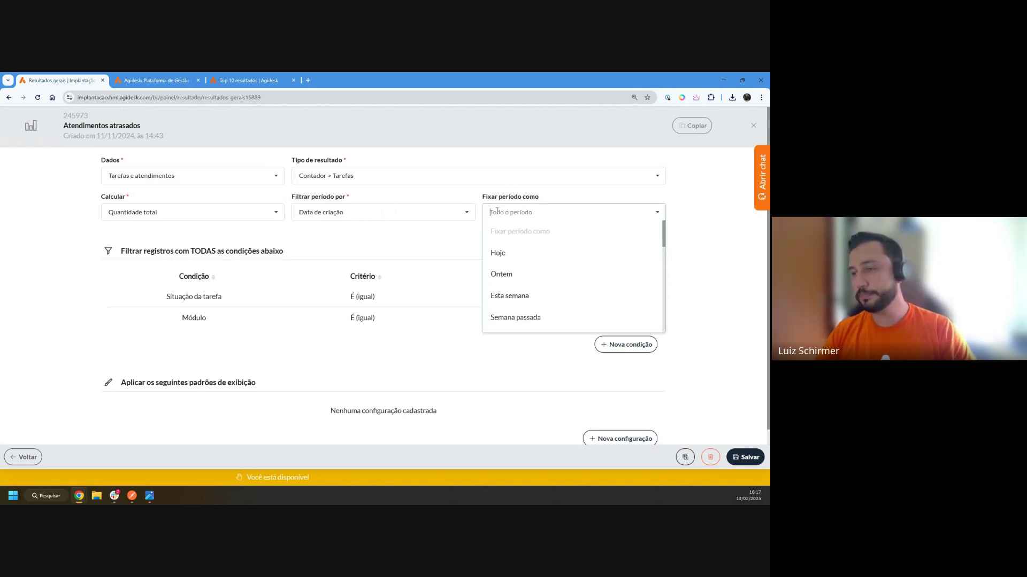
pyautogui.click(687, 202)
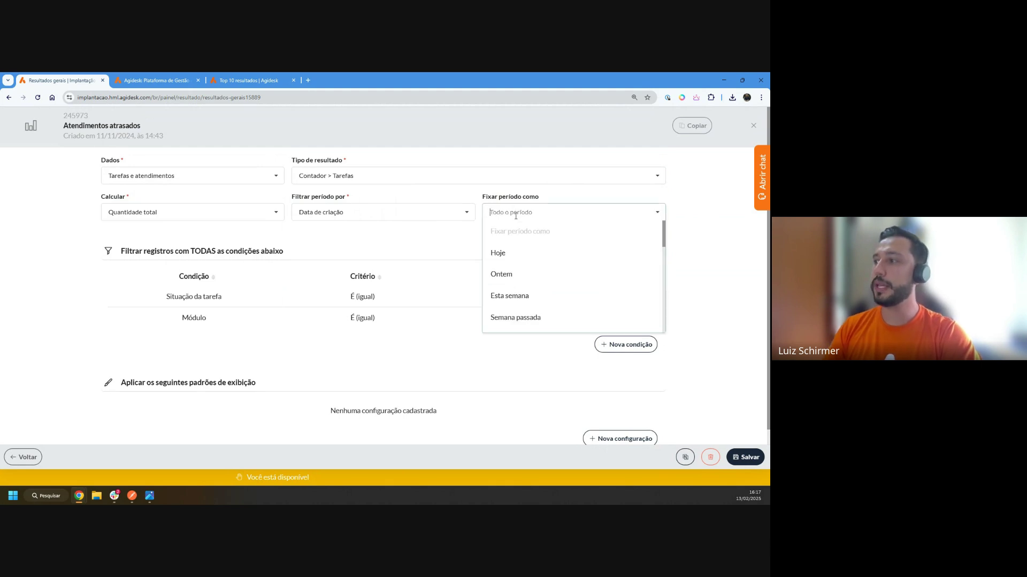
pyautogui.click(554, 239)
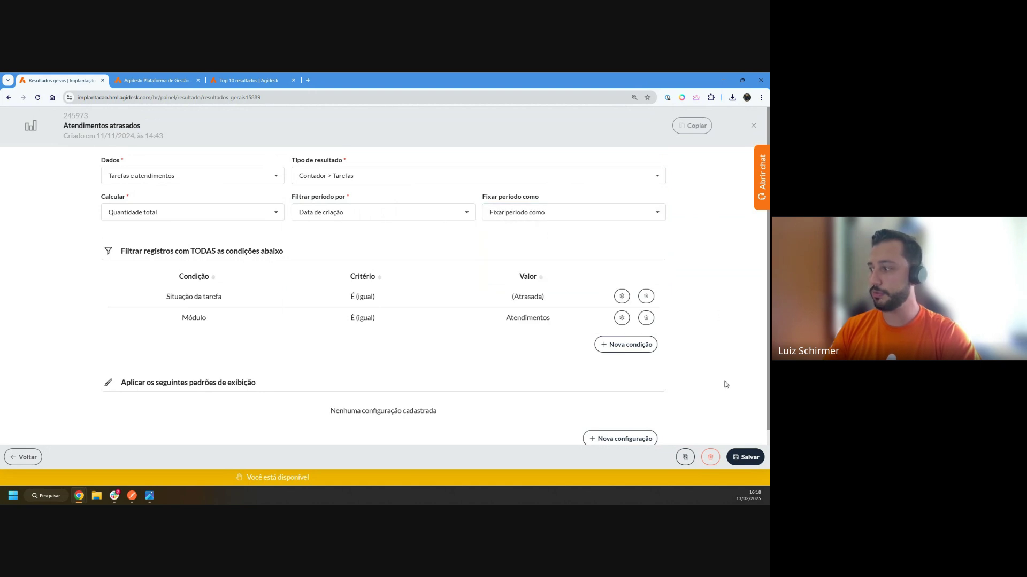
pyautogui.click(743, 458)
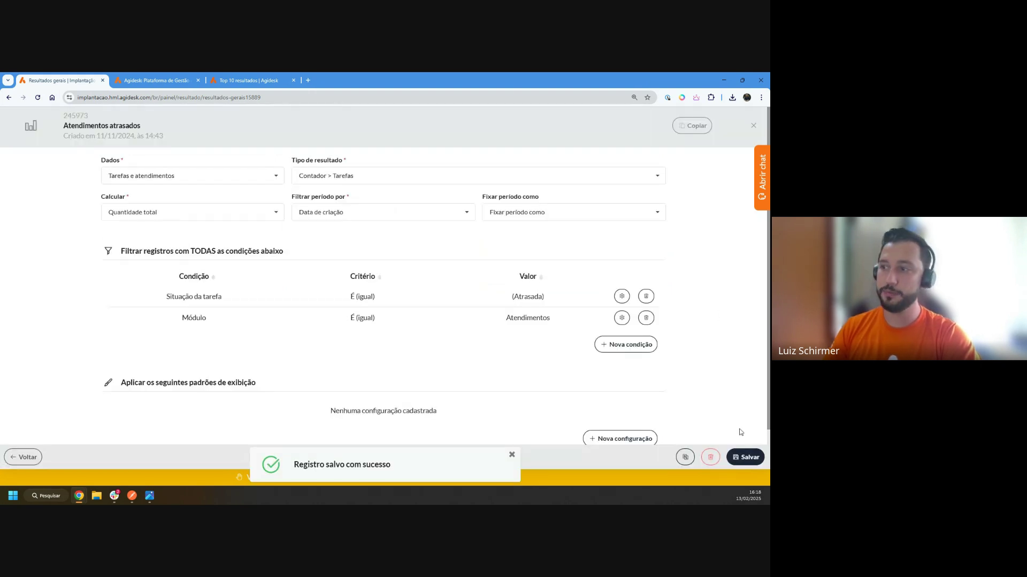
# Step: Return to the Resultados gerais dashboard and filter its results by the period Esta semana
pyautogui.click(23, 457)
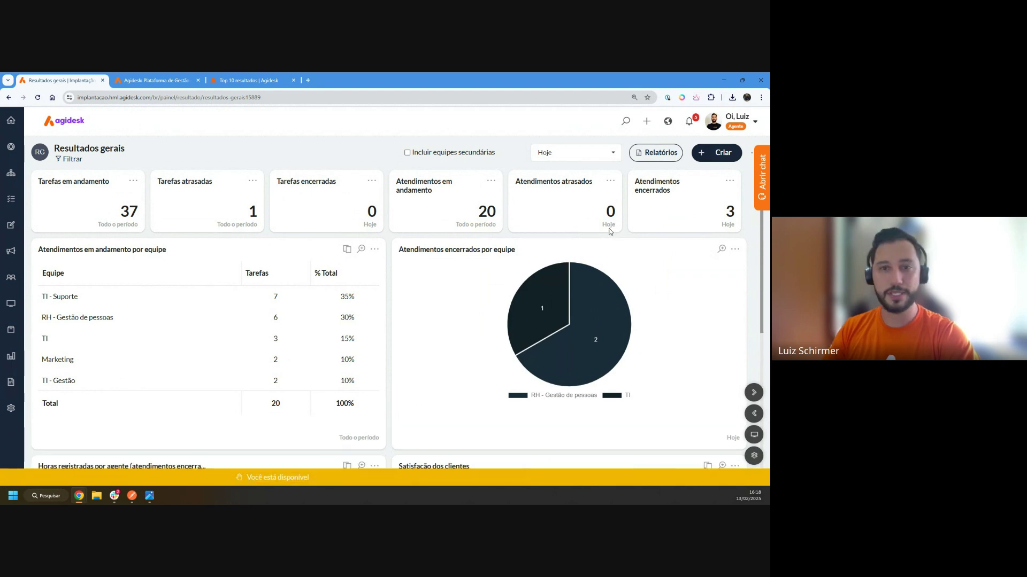
pyautogui.click(588, 153)
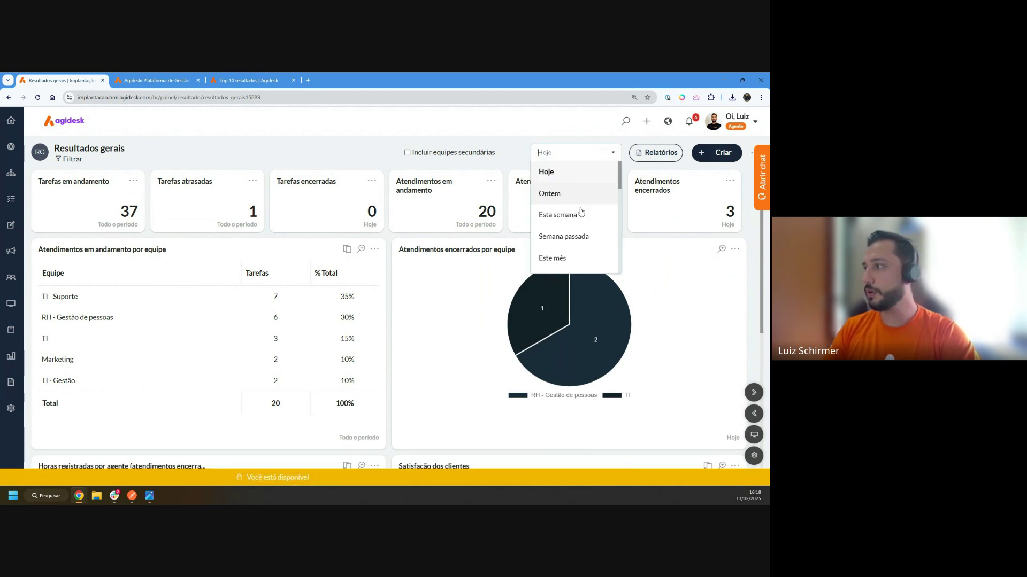
pyautogui.click(577, 216)
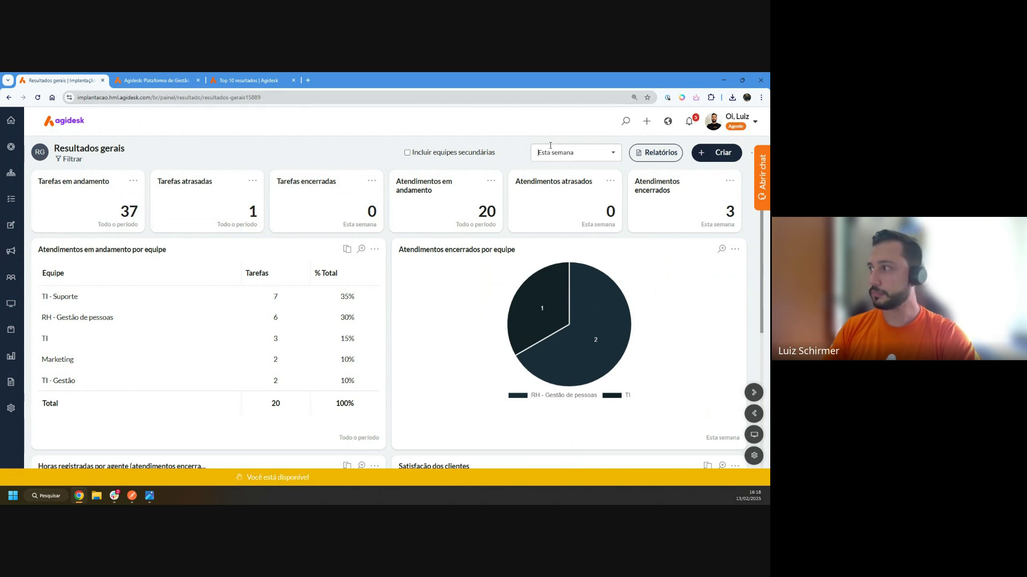
# Step: Open the Atendimentos atrasados indicator's configuration and fix its period as Todo o período
pyautogui.click(609, 183)
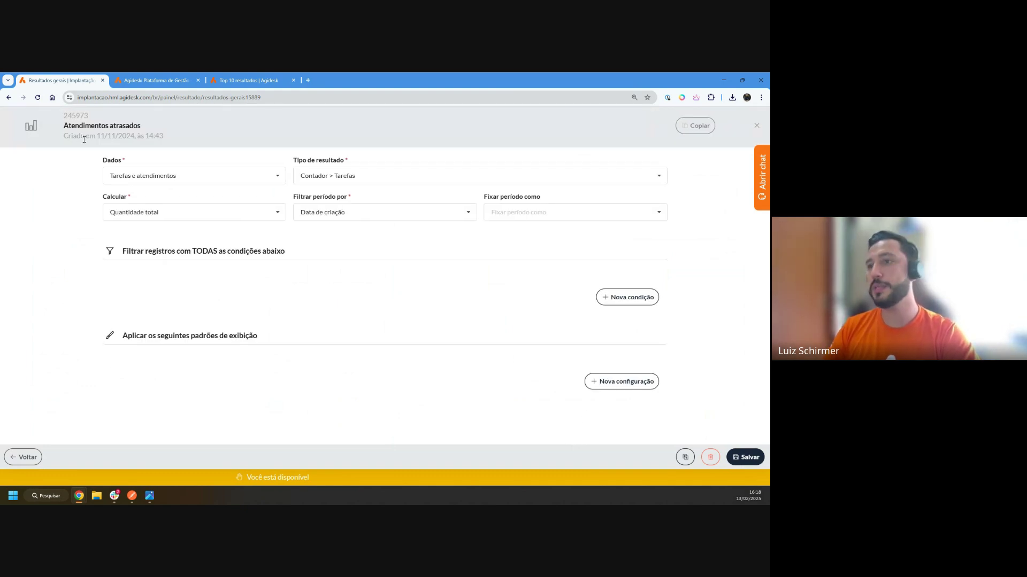
pyautogui.click(619, 213)
pyautogui.scroll(-5, 556, 267)
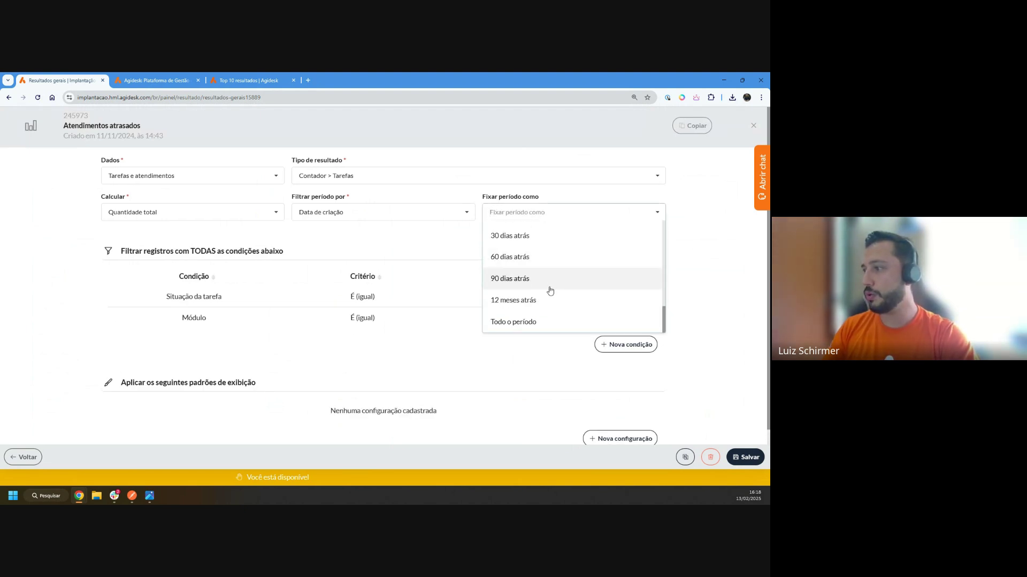
pyautogui.click(511, 323)
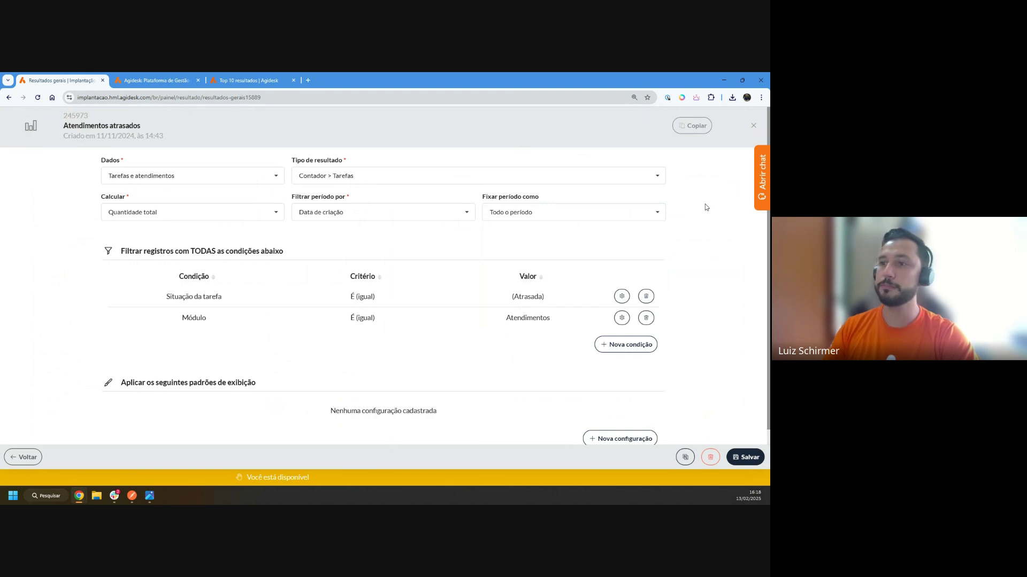
# Step: Examine the indicator's record filter conditions, including the condition, criterion and value of Situação da tarefa
pyautogui.moveTo(123, 251); pyautogui.dragTo(284, 252)
pyautogui.click(125, 278)
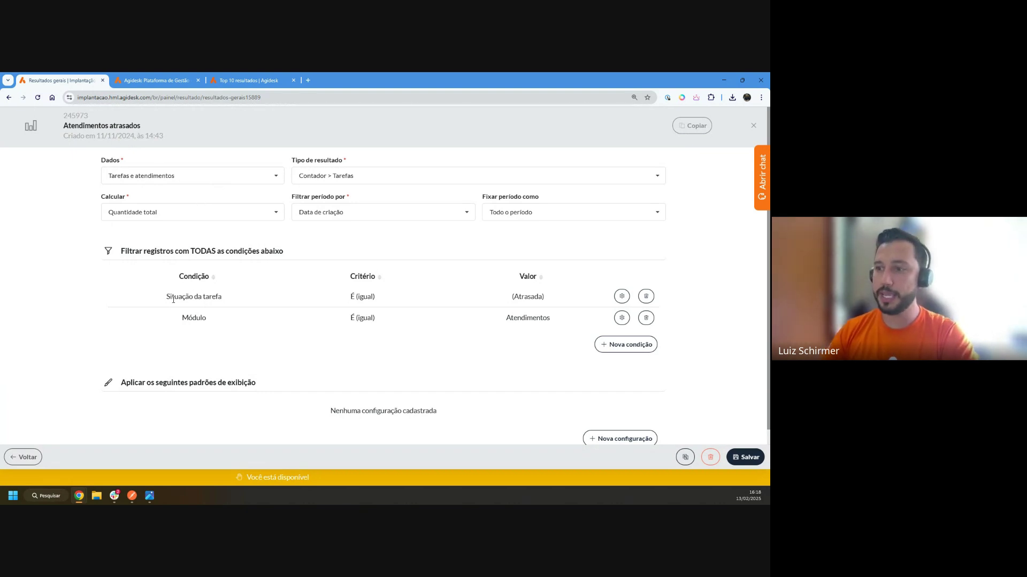
pyautogui.moveTo(167, 296); pyautogui.dragTo(225, 300)
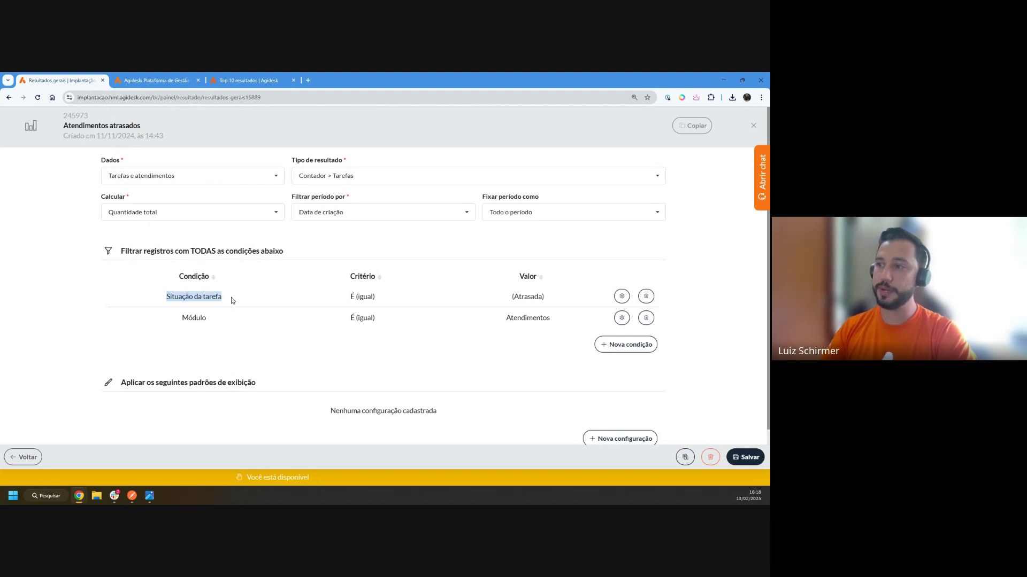
pyautogui.moveTo(348, 300); pyautogui.dragTo(354, 298)
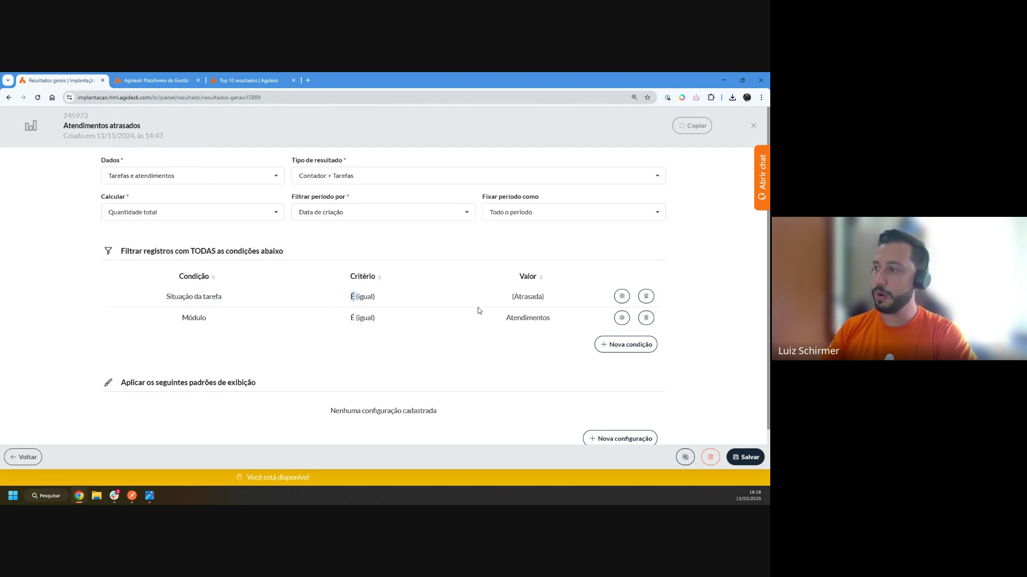
pyautogui.moveTo(505, 302); pyautogui.dragTo(555, 298)
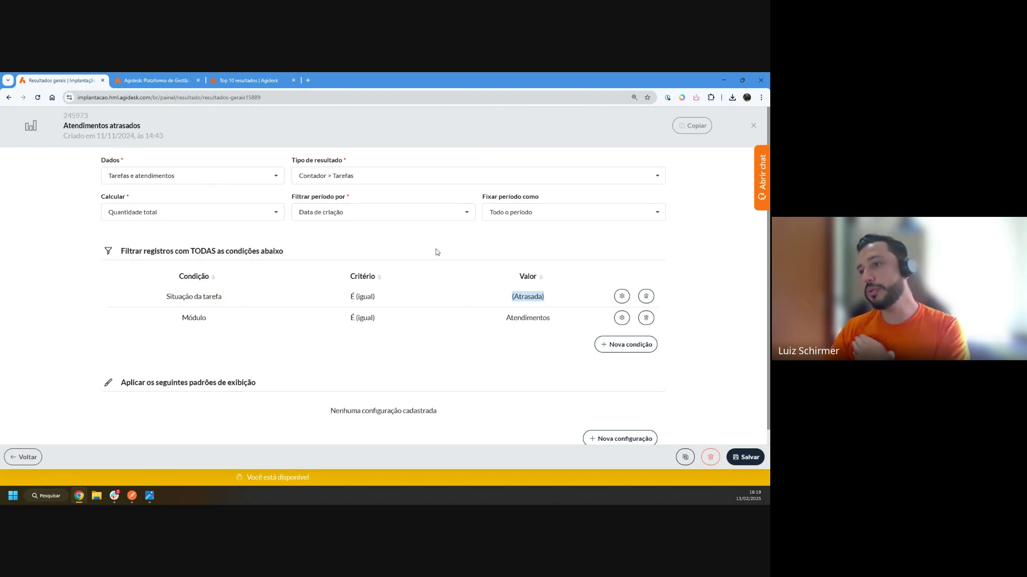
# Step: Rename the indicator as Atendimentos atrasados - RH
pyautogui.click(131, 126)
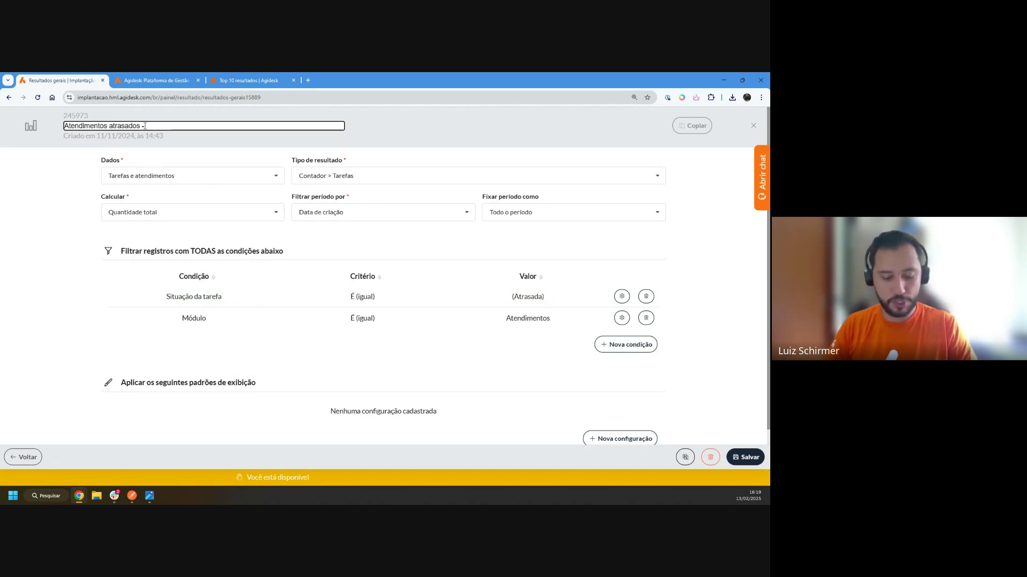
pyautogui.write('-')
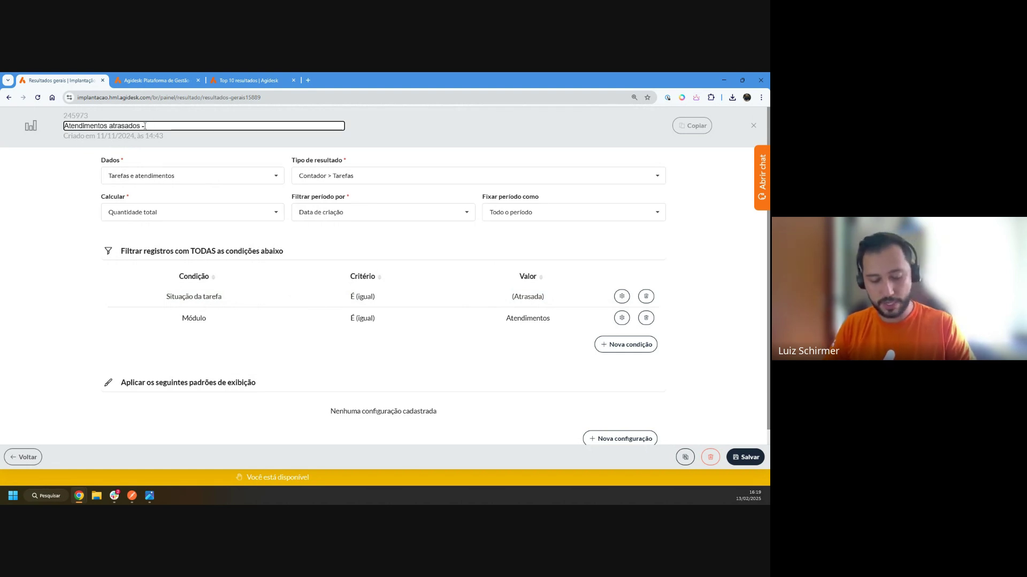
pyautogui.write(' RH')
pyautogui.click(44, 268)
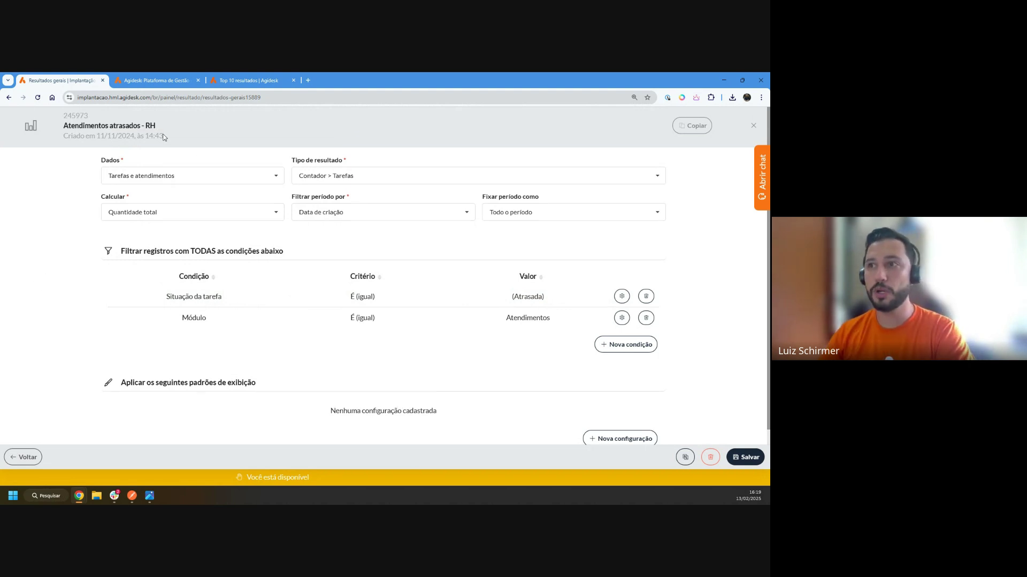
# Step: Start a new filter condition for the indicator and choose Equipe as its condition field
pyautogui.click(627, 345)
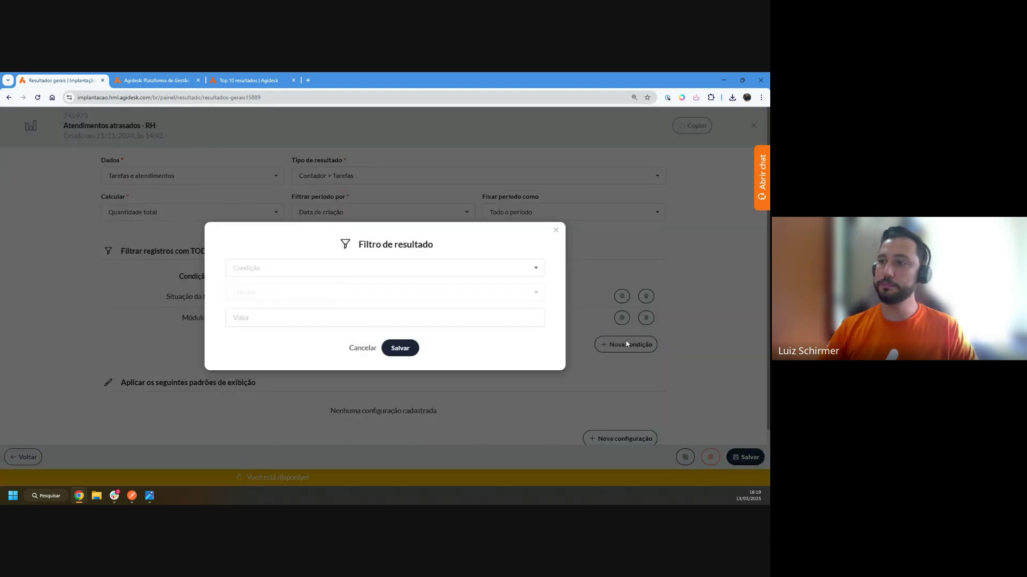
pyautogui.click(318, 267)
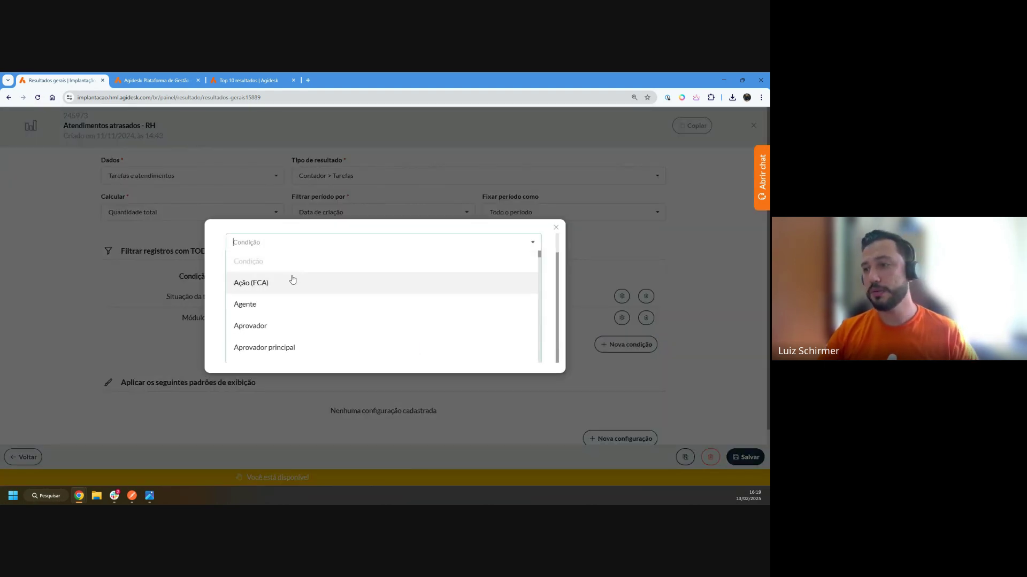
pyautogui.scroll(-5, 290, 280)
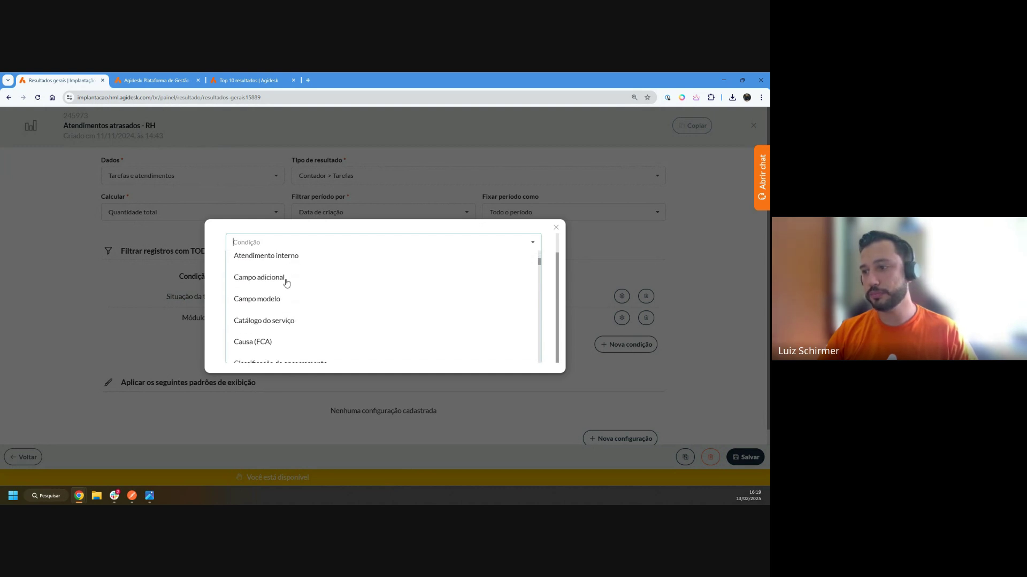
pyautogui.scroll(-5, 286, 283)
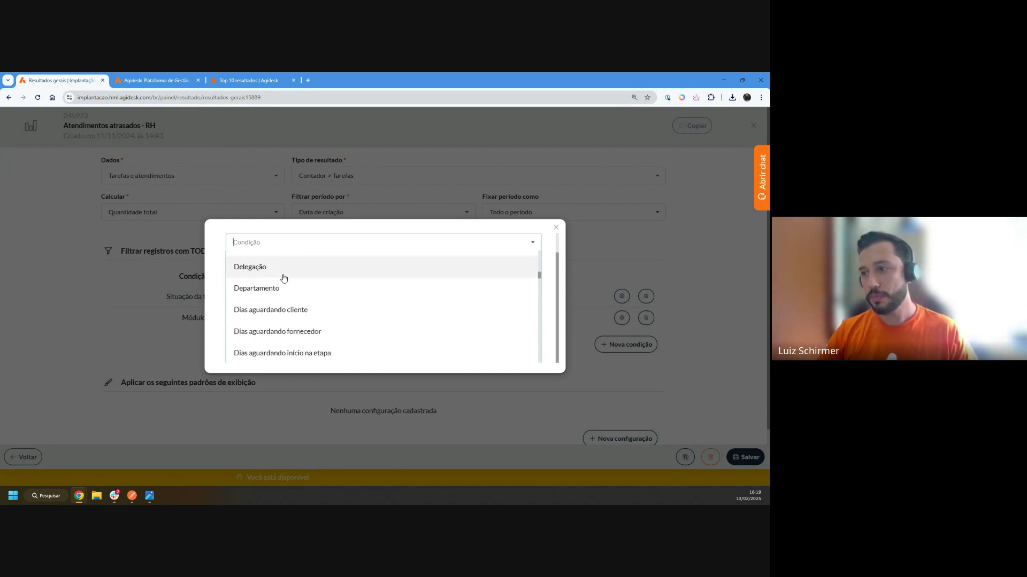
pyautogui.scroll(-3, 281, 281)
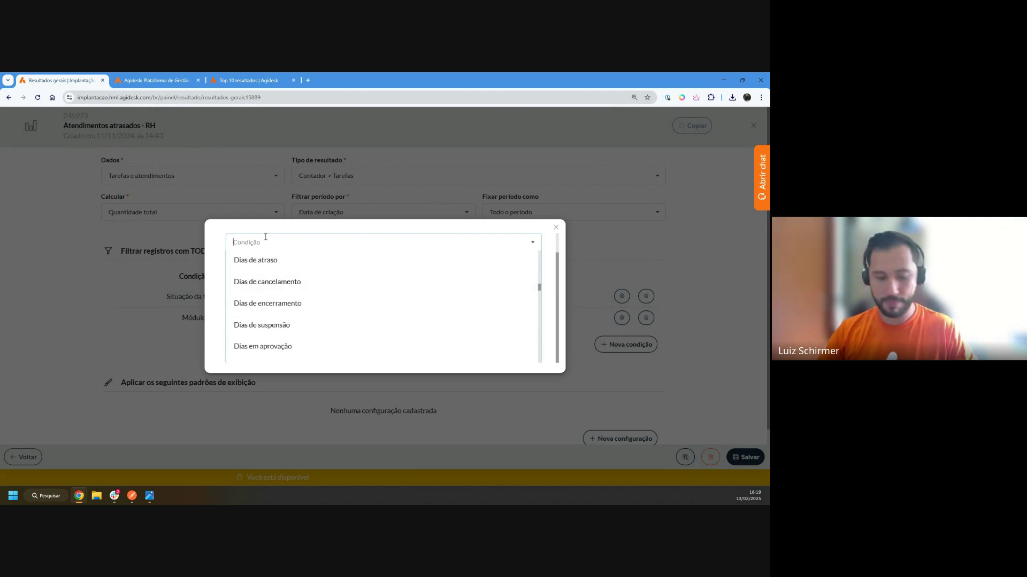
pyautogui.write('equipe')
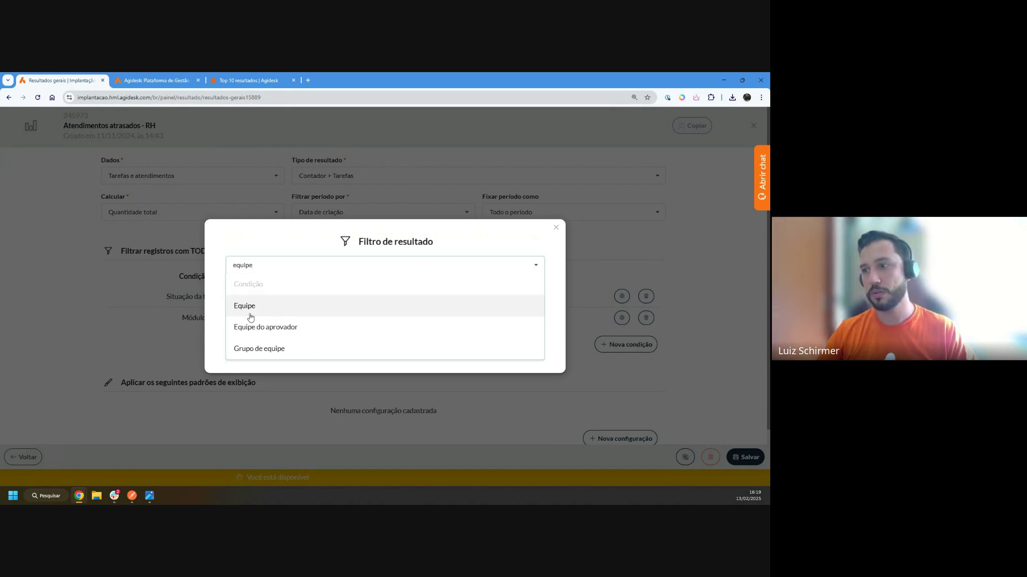
pyautogui.click(238, 311)
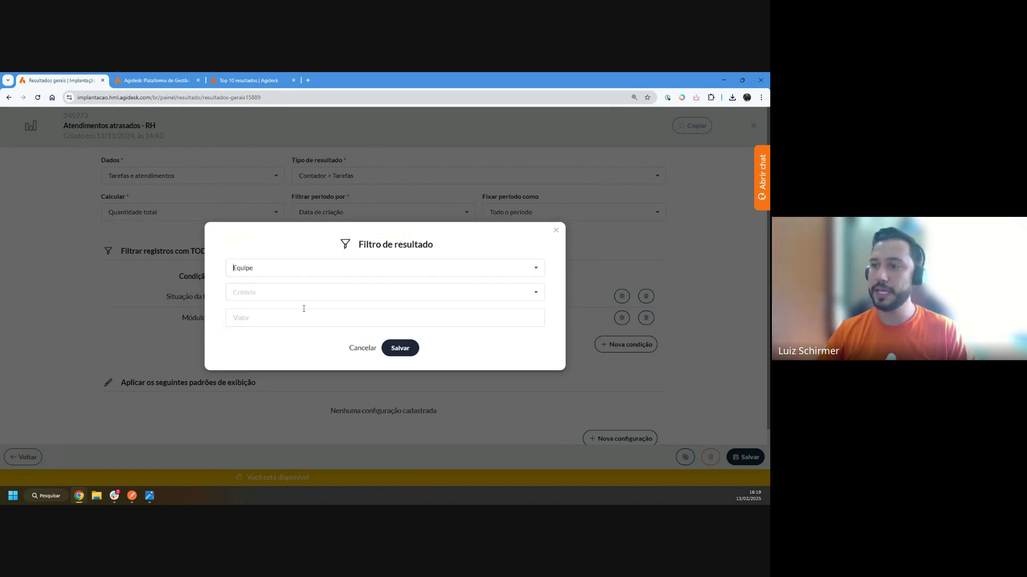
# Step: Set the Equipe condition's criterion to É (igual) with the team RH - Gestão de pessoas, and save the condition
pyautogui.click(277, 293)
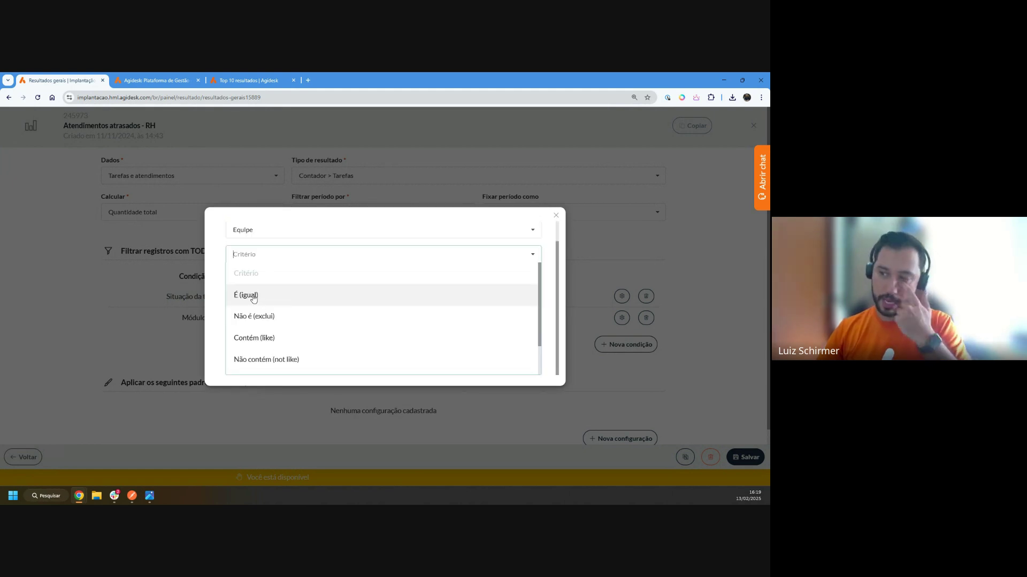
pyautogui.click(250, 299)
pyautogui.click(262, 320)
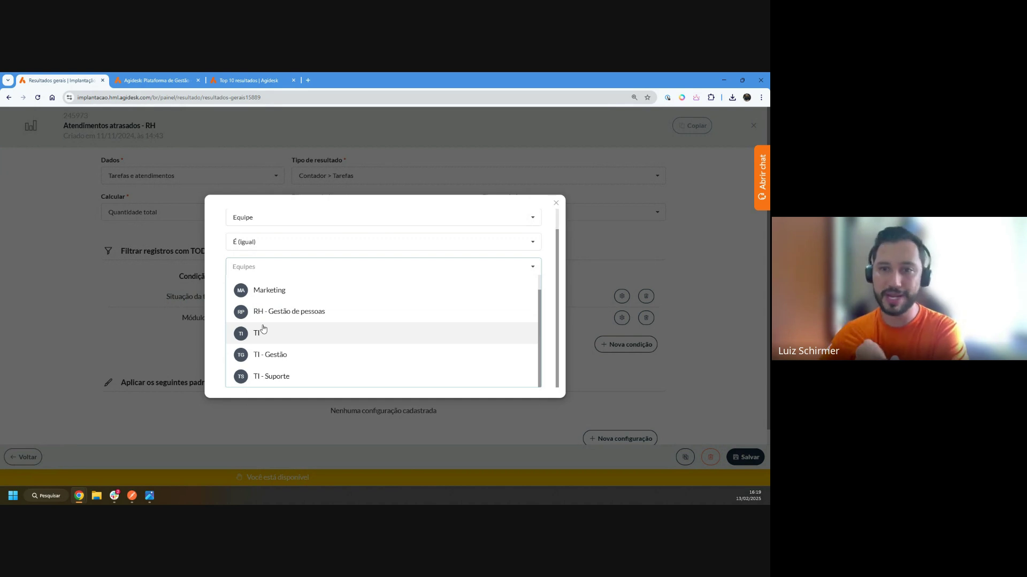
pyautogui.click(270, 312)
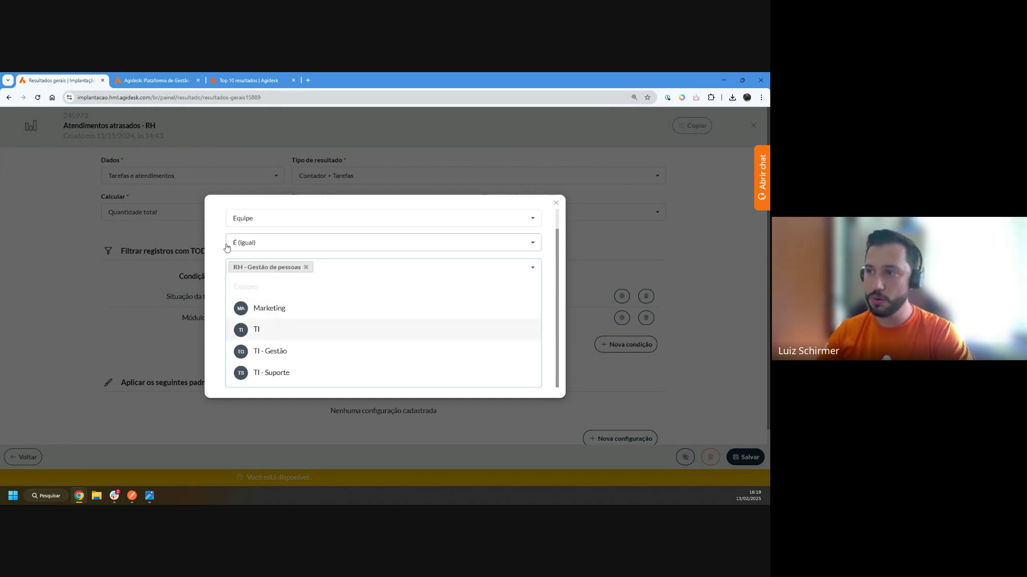
pyautogui.click(212, 229)
pyautogui.click(402, 348)
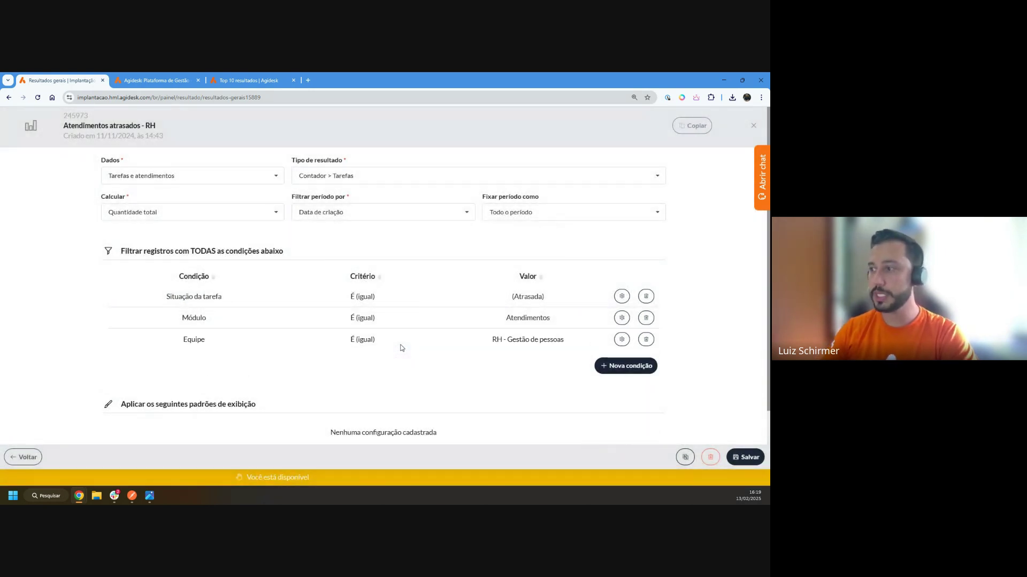
# Step: Save the indicator's configuration and return to the Resultados gerais dashboard
pyautogui.click(739, 455)
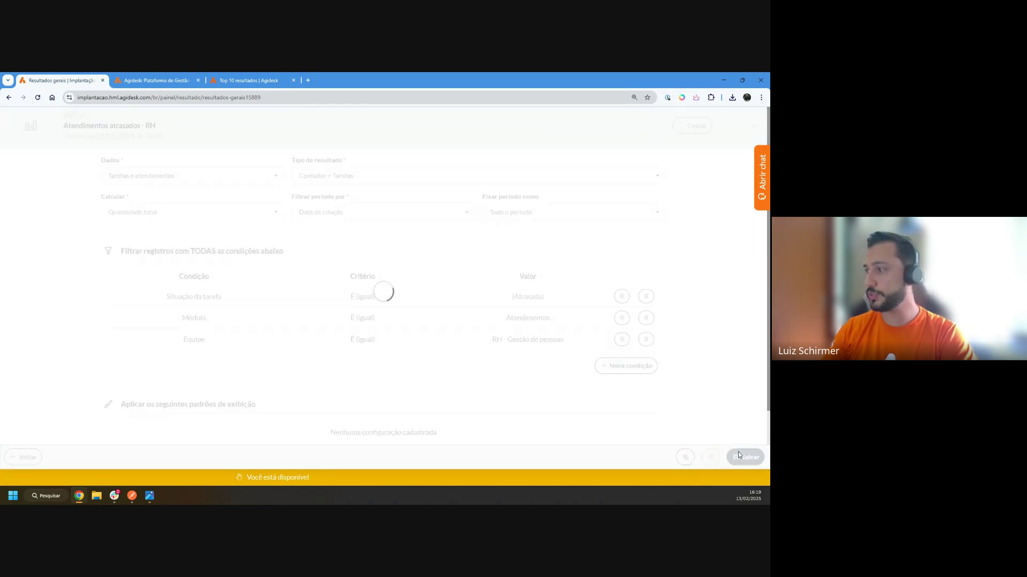
pyautogui.click(23, 458)
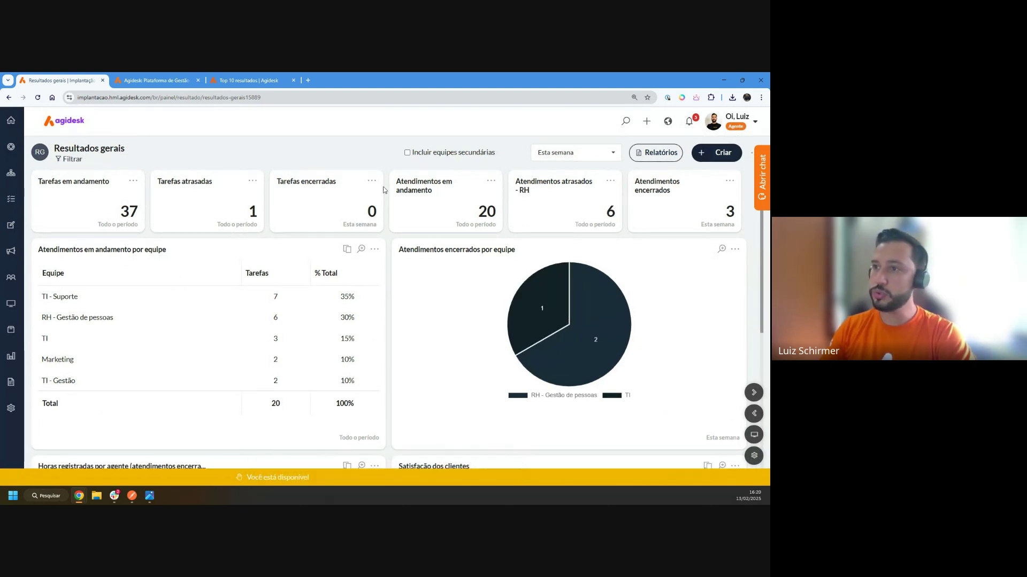
# Step: View the configuration and filter conditions of the Atendimentos em andamento indicator, and return to the dashboard
pyautogui.click(491, 181)
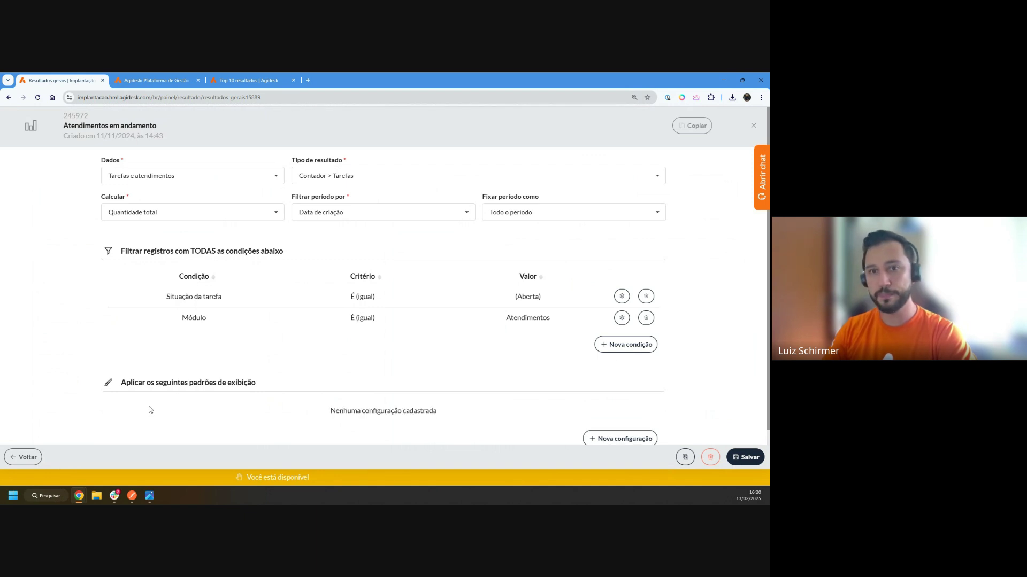
pyautogui.click(23, 458)
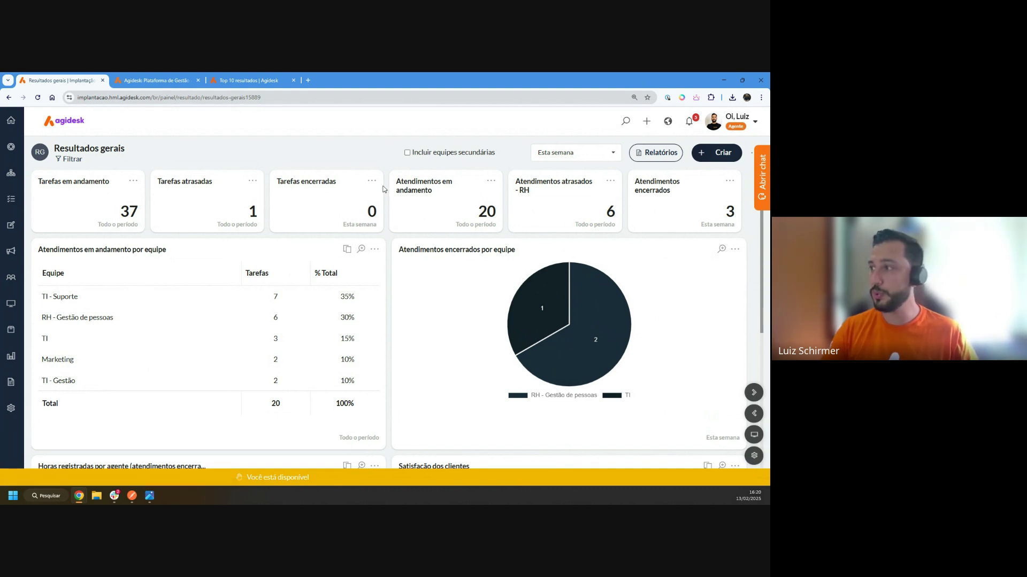
# Step: Reopen the Atendimentos atrasados - RH indicator and delete its Equipe filter condition, leaving the Situação da tarefa and Módulo conditions
pyautogui.click(610, 183)
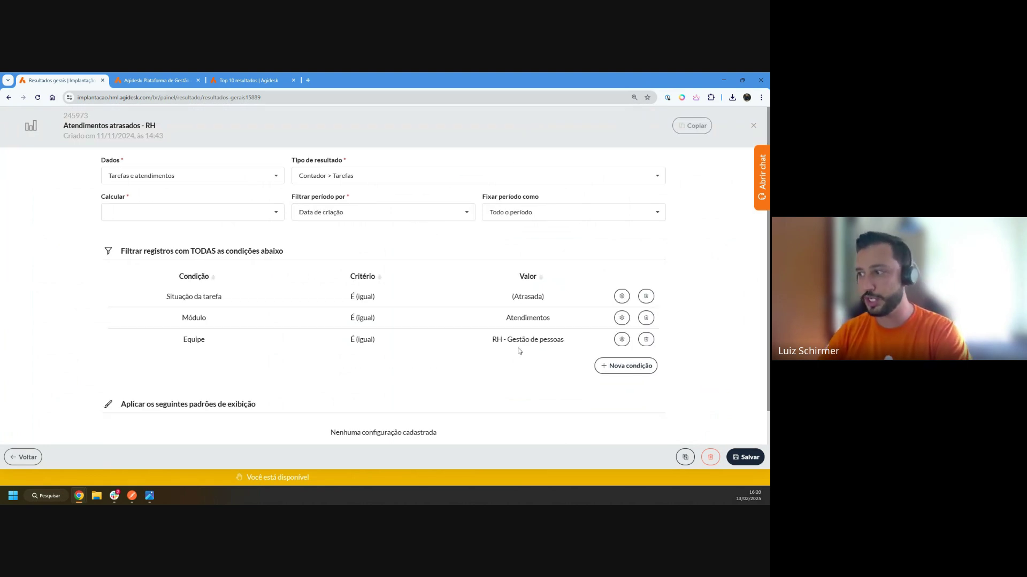
pyautogui.moveTo(492, 340); pyautogui.dragTo(585, 351)
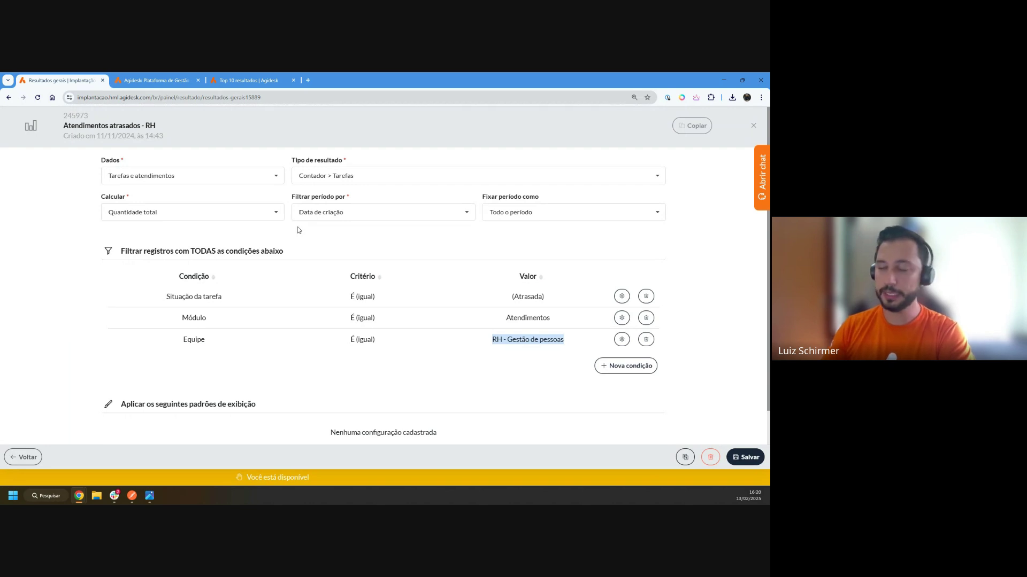
pyautogui.click(646, 341)
pyautogui.click(400, 316)
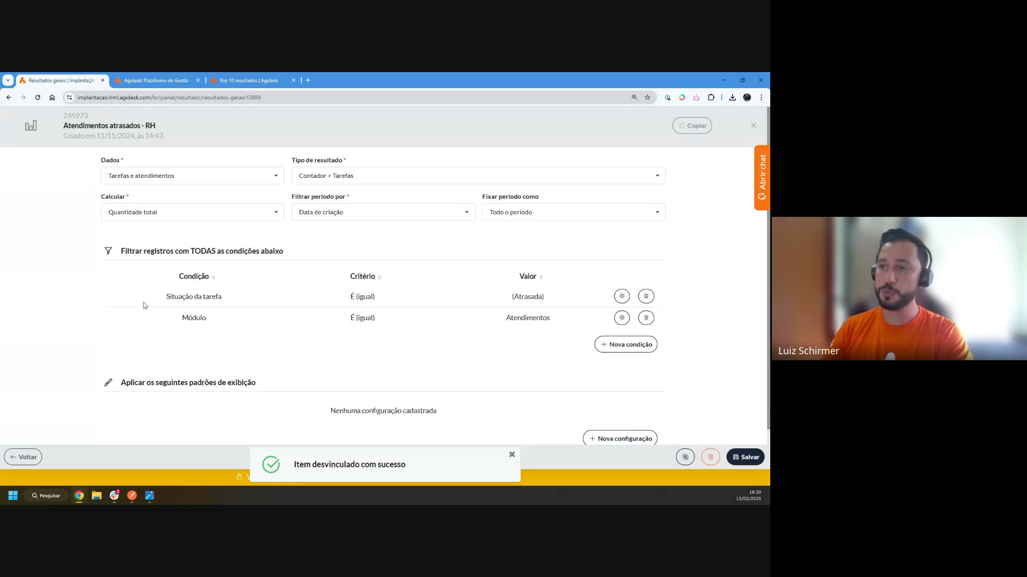
pyautogui.moveTo(161, 297); pyautogui.dragTo(246, 298)
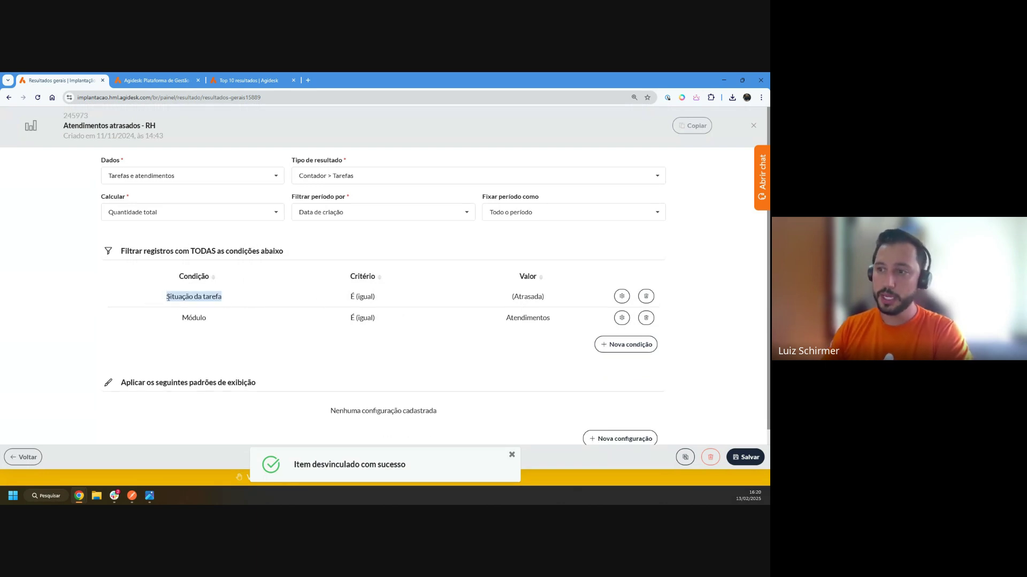
pyautogui.moveTo(168, 298); pyautogui.dragTo(241, 297)
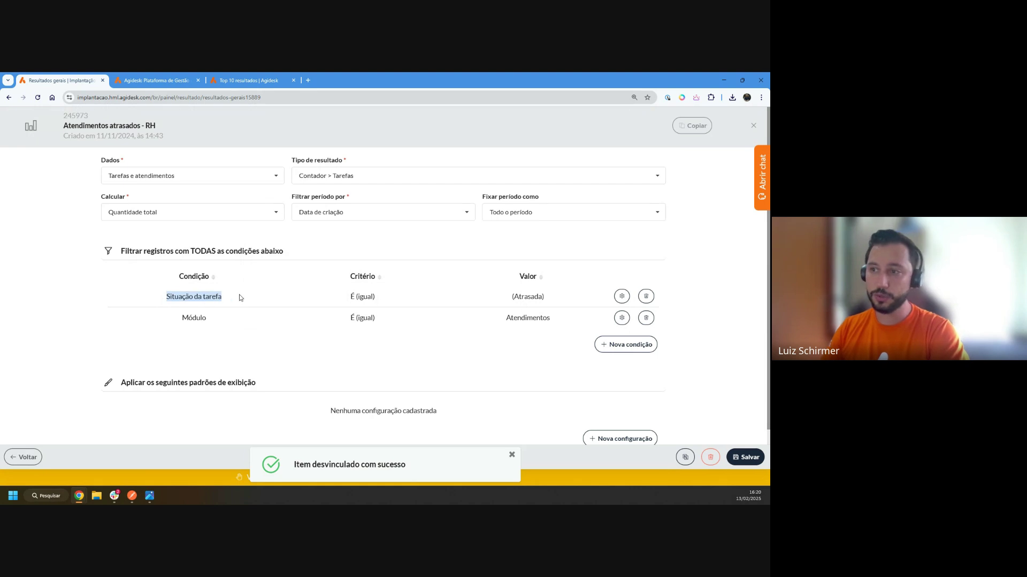
# Step: Remove the RH suffix so that the indicator is named Atendimentos atrasados
pyautogui.click(135, 120)
pyautogui.hotkey('shift', 'Left')
pyautogui.hotkey('shift', 'Left')
pyautogui.hotkey('shift', 'Left')
pyautogui.hotkey('shift', 'Left')
pyautogui.hotkey('shift', 'Left')
pyautogui.press('BackSpace')
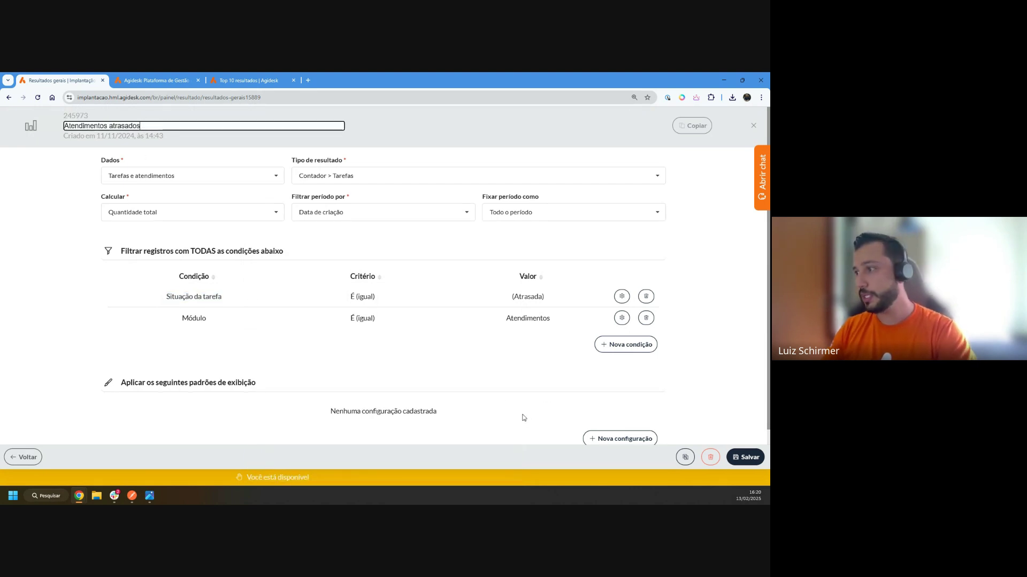
pyautogui.press('Return')
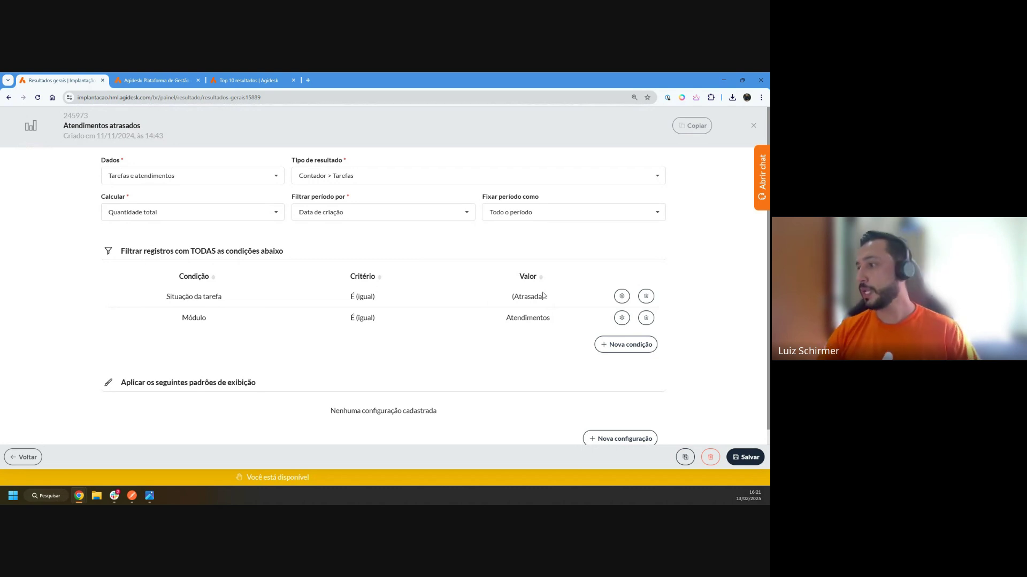
# Step: Delete the Módulo filter condition from the Atendimentos atrasados indicator and confirm the removal
pyautogui.moveTo(188, 319); pyautogui.dragTo(567, 325)
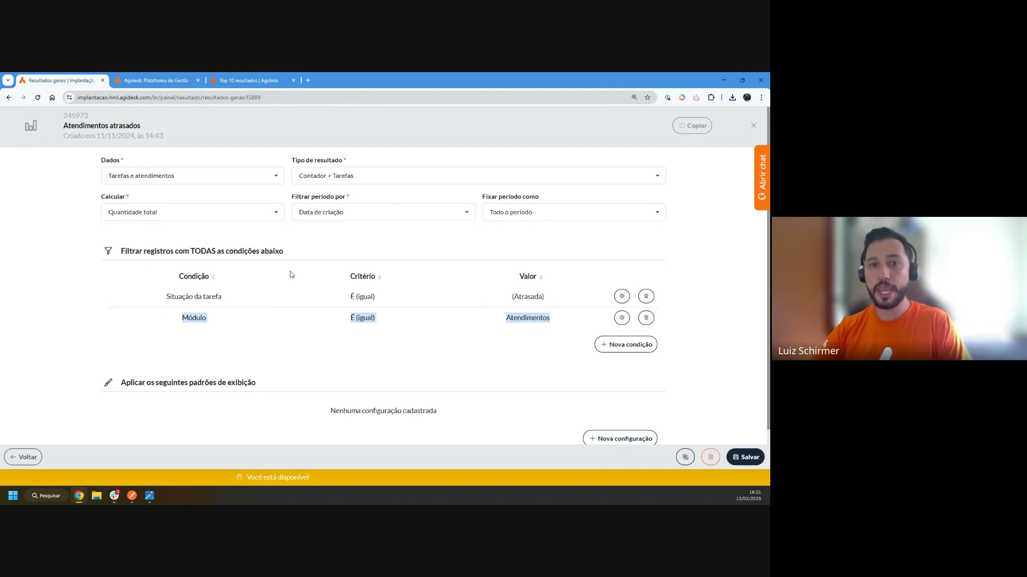
pyautogui.click(175, 339)
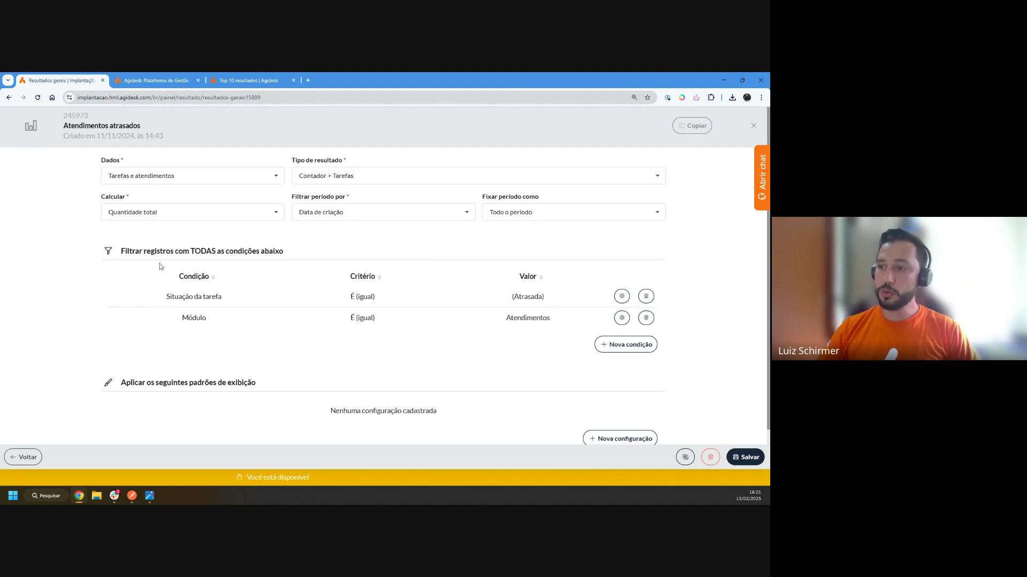
pyautogui.click(646, 318)
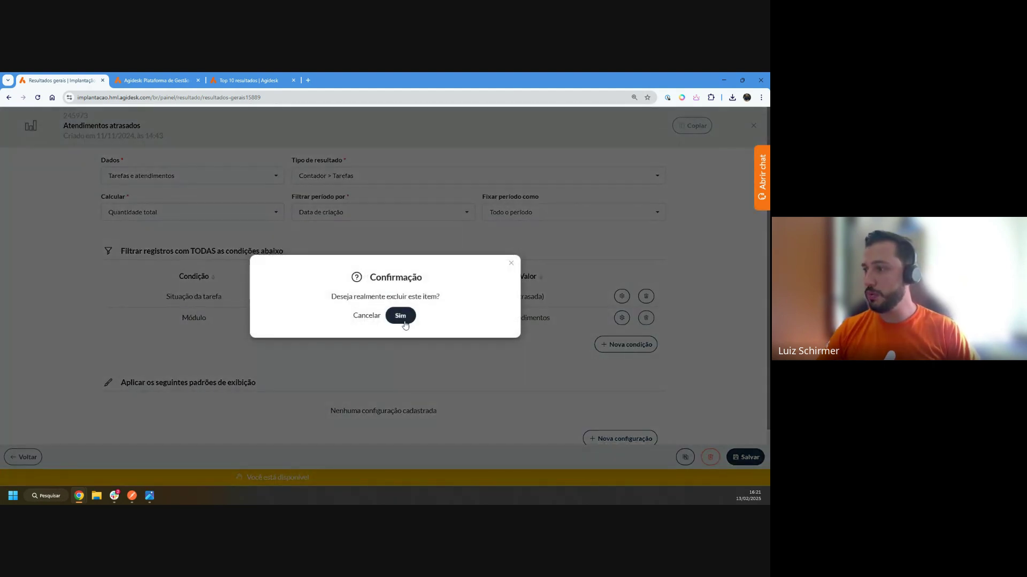
pyautogui.click(403, 319)
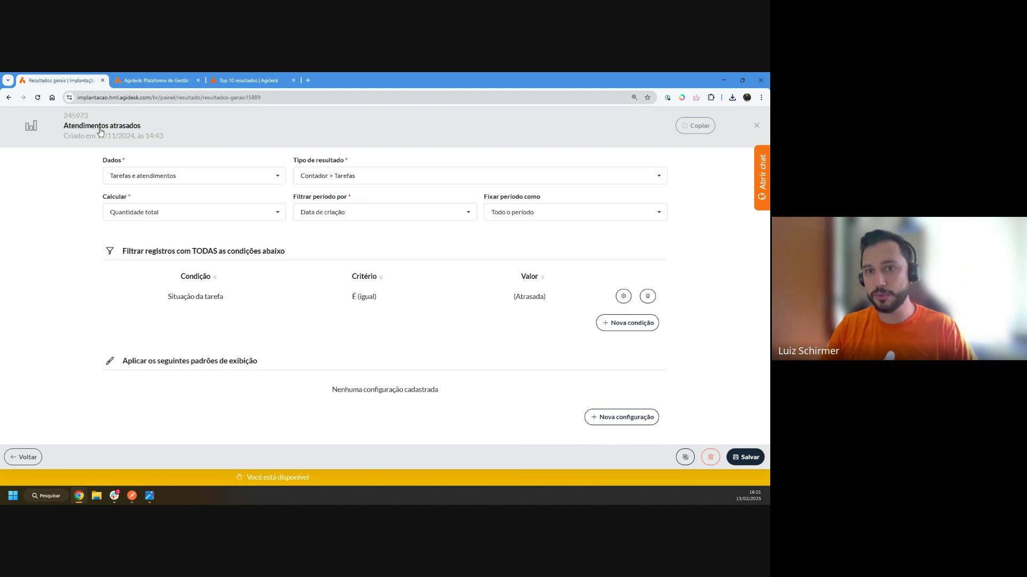
# Step: Start a new filter condition for the indicator using Módulo with the criterion É (igual)
pyautogui.click(627, 324)
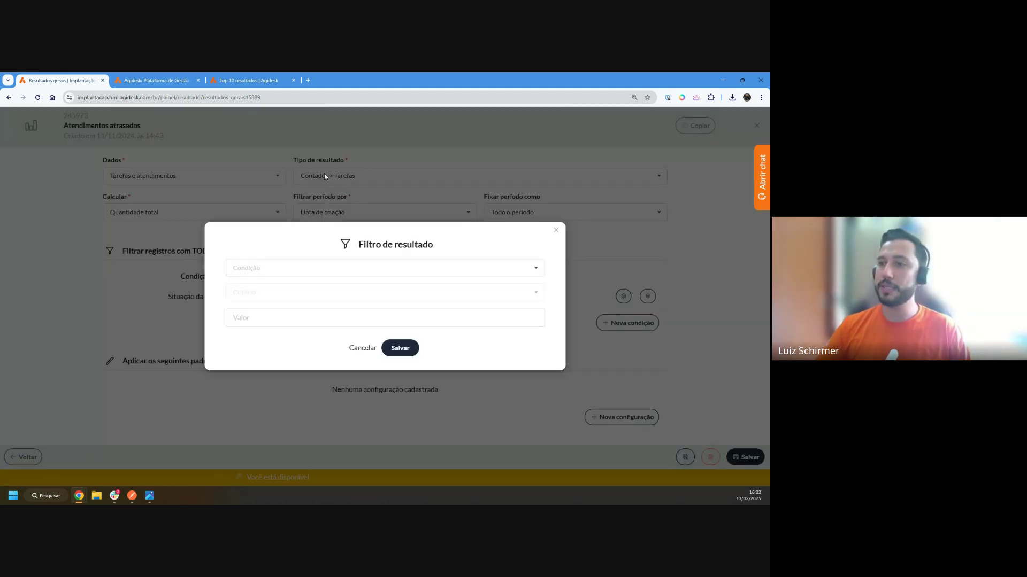
pyautogui.click(292, 267)
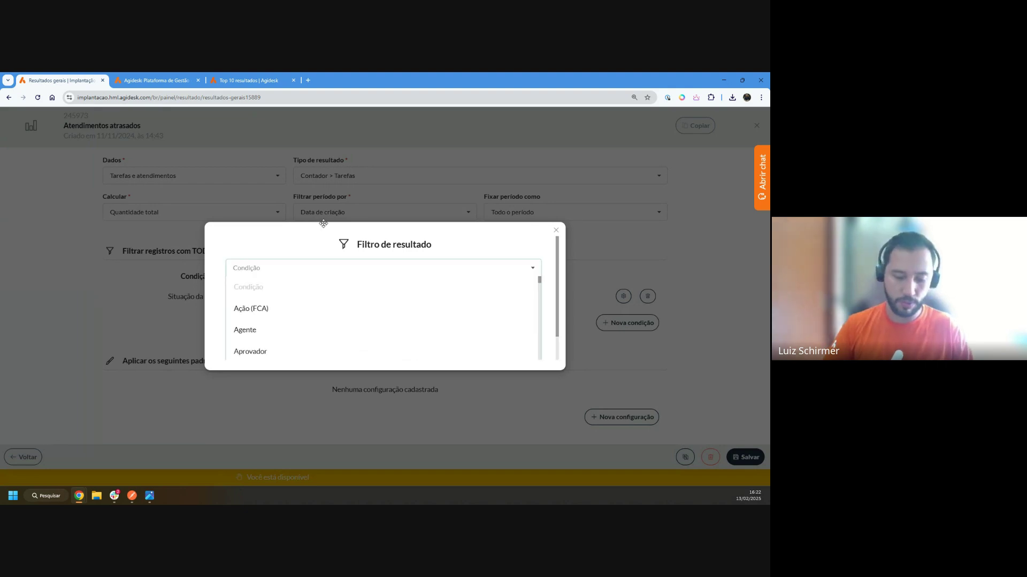
pyautogui.write('modulo')
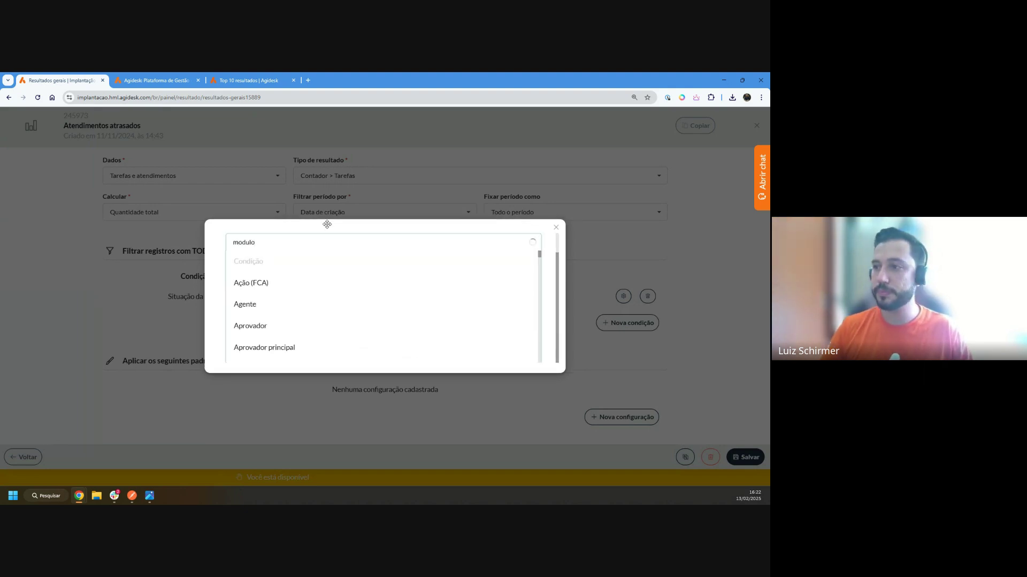
pyautogui.press('Return')
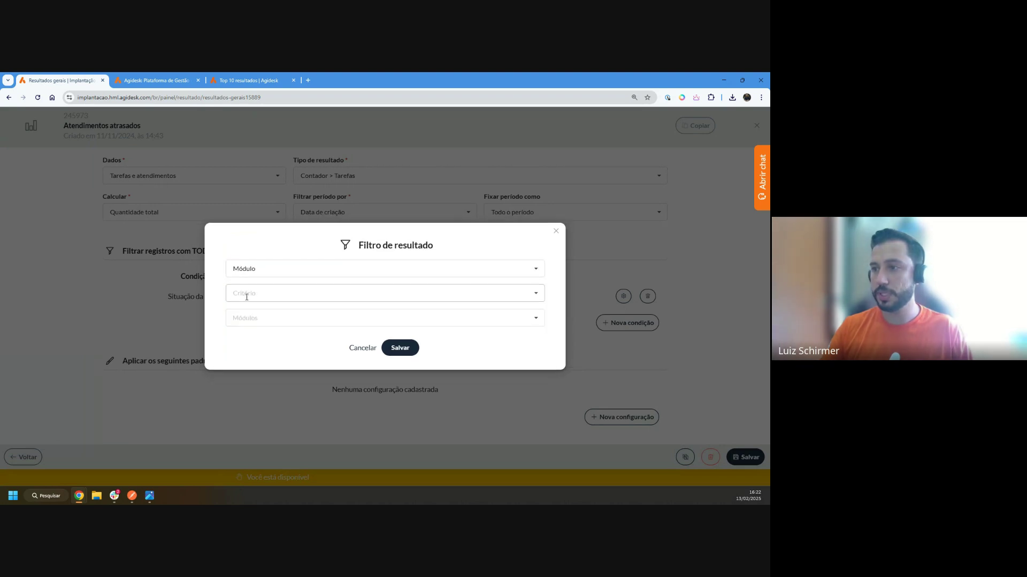
pyautogui.click(245, 294)
pyautogui.click(247, 297)
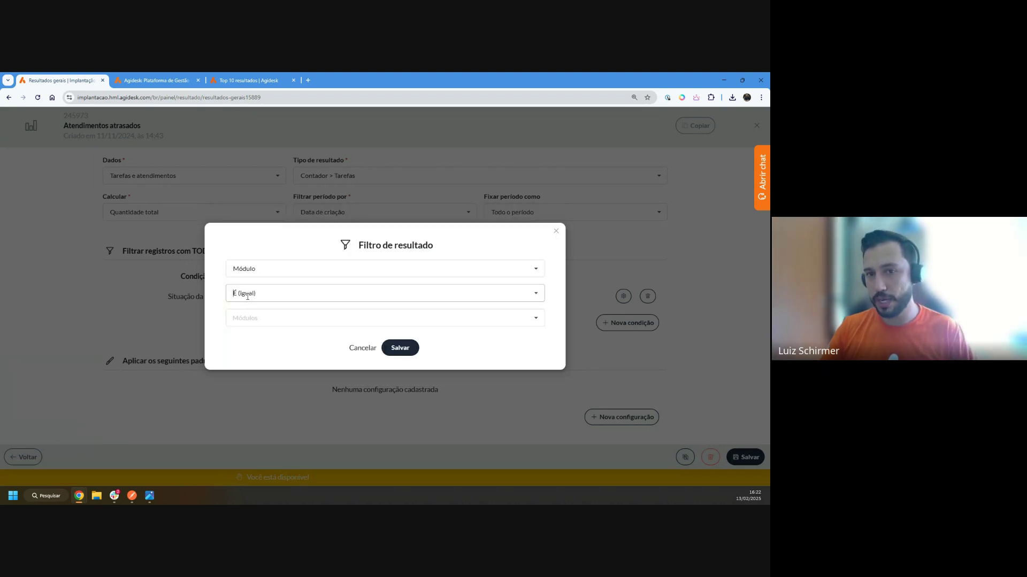
# Step: Set the Módulo condition's value to Atendimentos only, removing the trial Projetos value, then save the condition and return to the dashboard
pyautogui.click(248, 320)
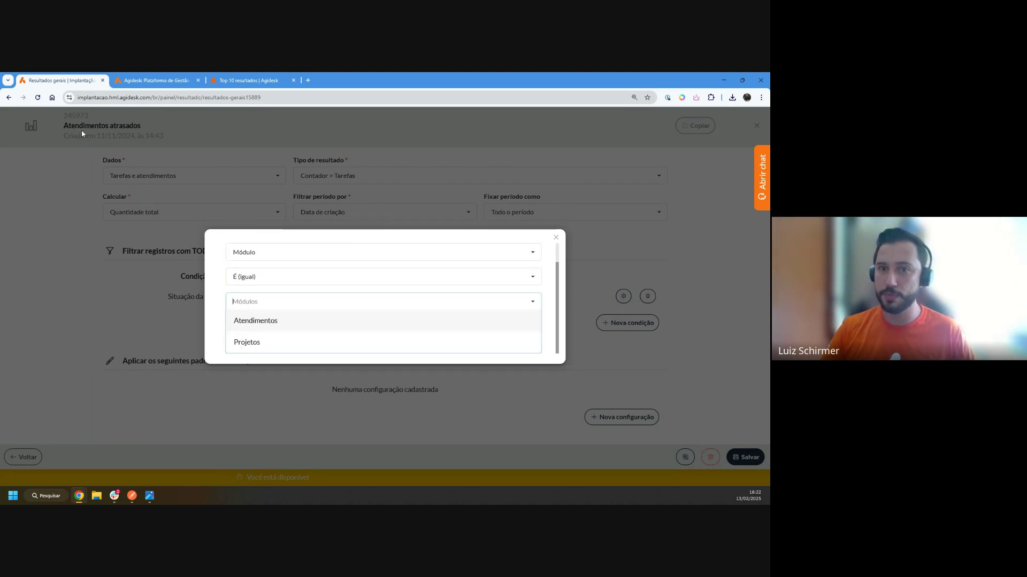
pyautogui.click(262, 321)
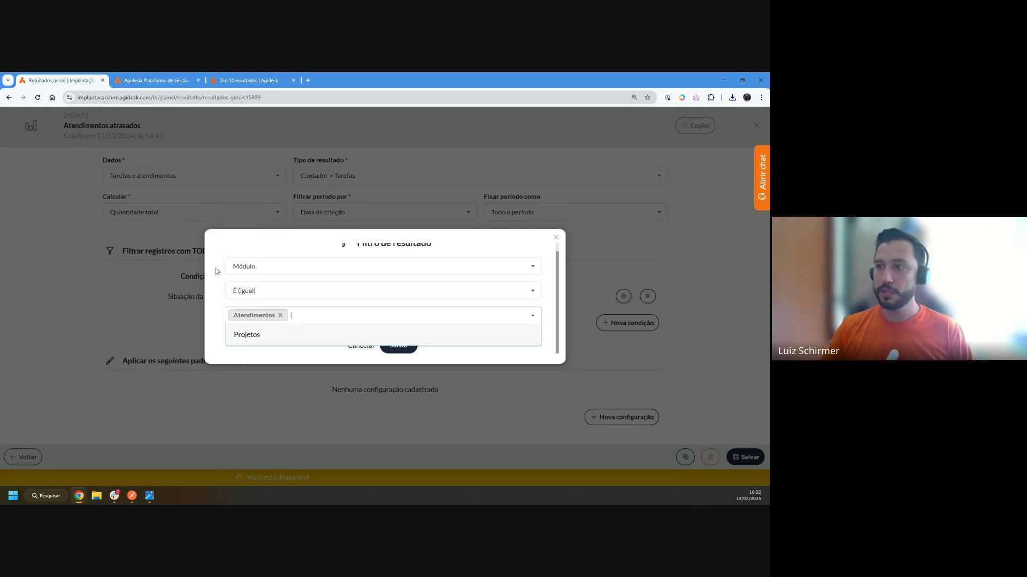
pyautogui.click(219, 271)
pyautogui.click(303, 323)
pyautogui.click(266, 339)
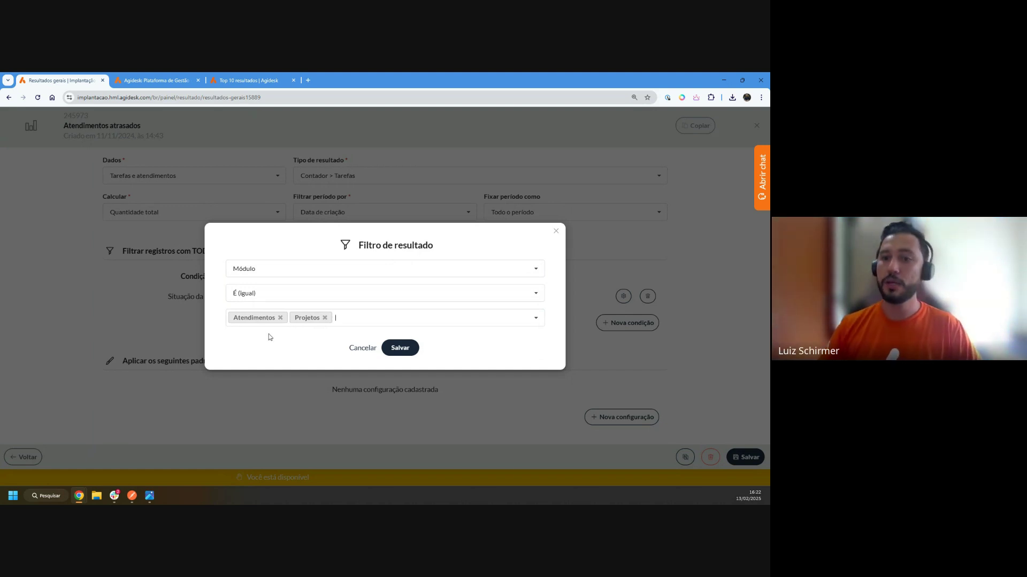
pyautogui.click(325, 317)
pyautogui.click(399, 348)
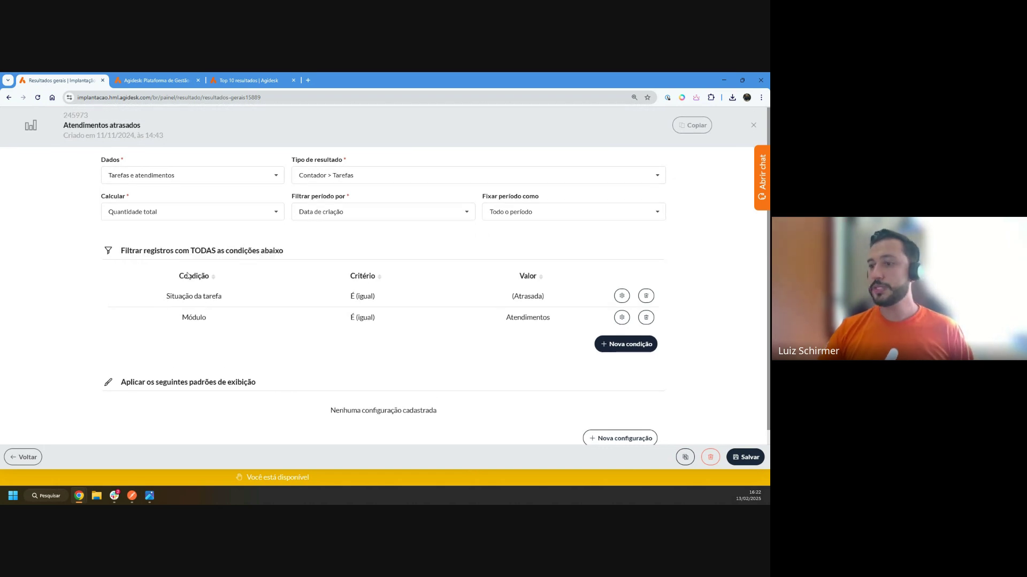
pyautogui.scroll(-1, 196, 296)
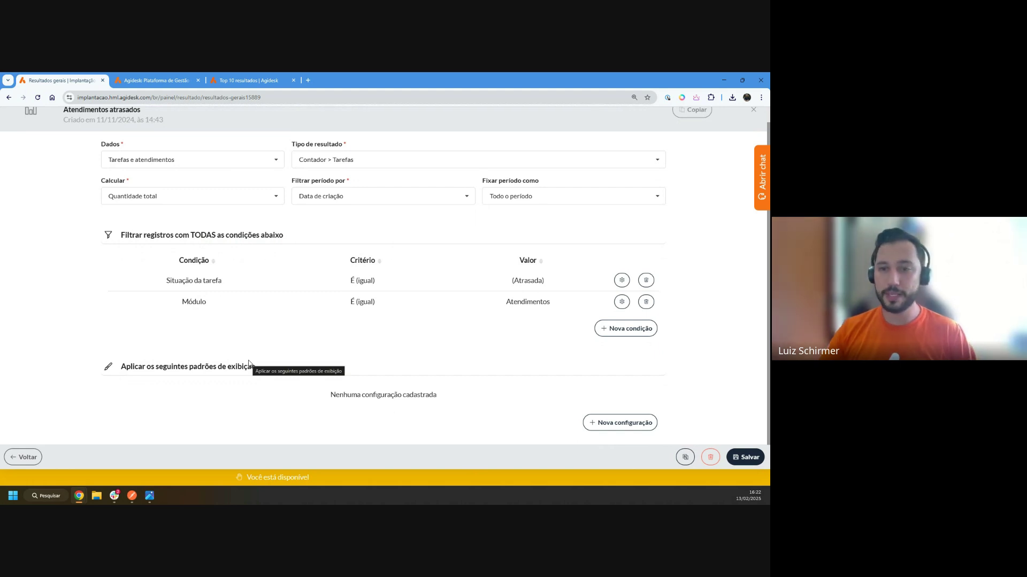
pyautogui.click(40, 456)
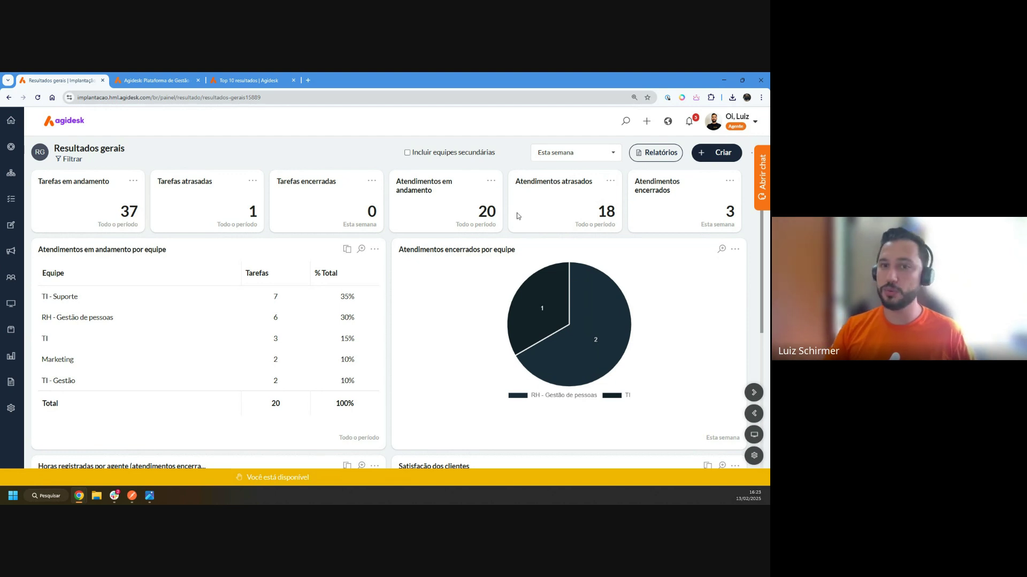
# Step: Reopen the Atendimentos atrasados indicator and start a new display pattern with criterion Maior ou igual a (>=) and value 1
pyautogui.click(609, 182)
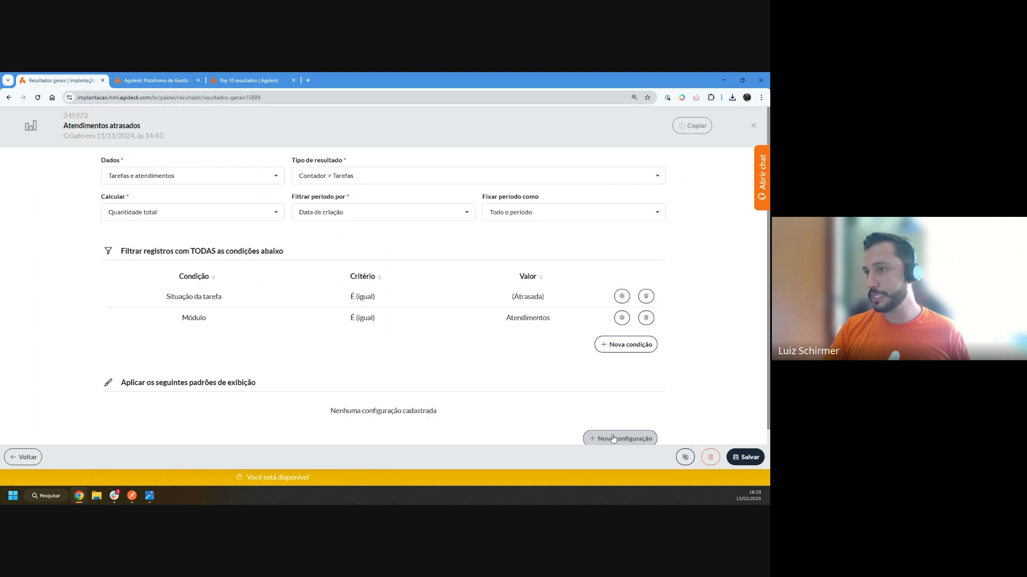
pyautogui.scroll(-1, 571, 410)
pyautogui.click(625, 422)
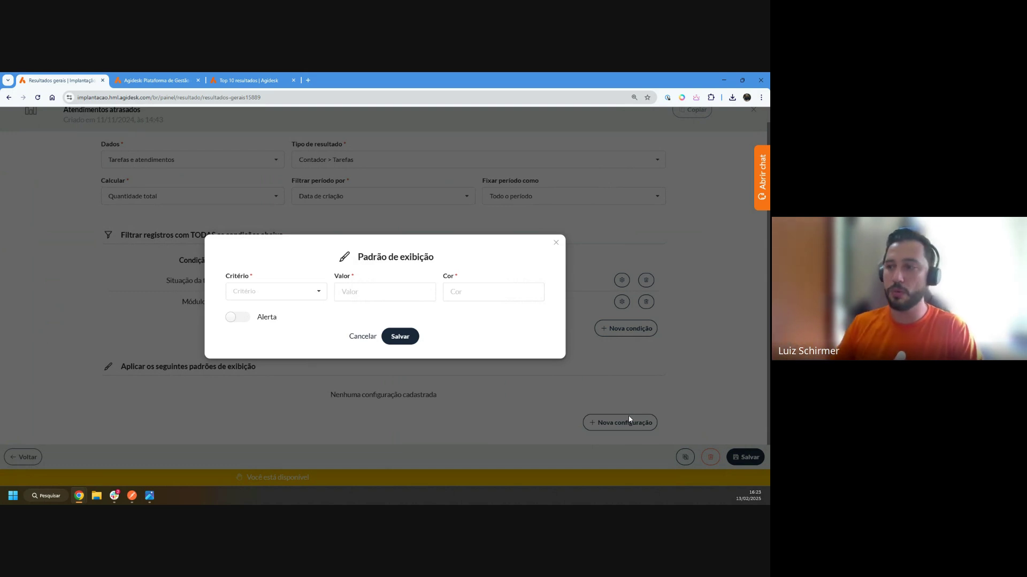
pyautogui.click(259, 292)
pyautogui.scroll(-1, 292, 283)
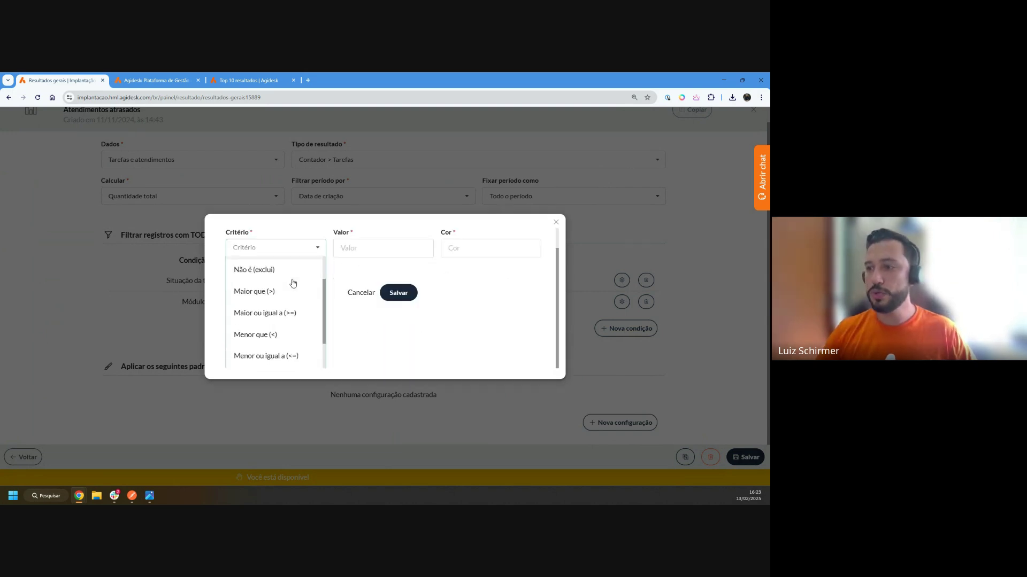
pyautogui.click(263, 314)
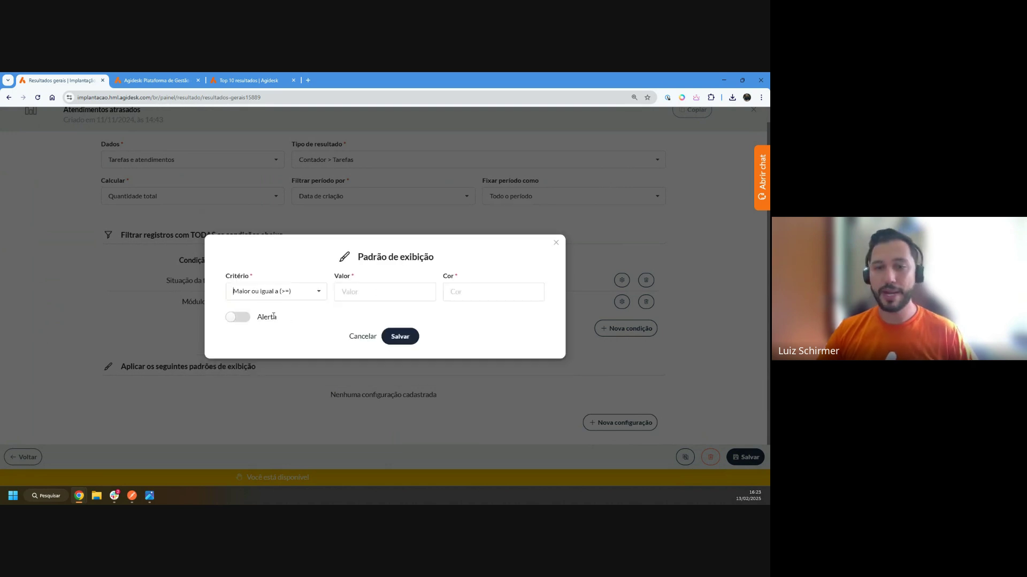
pyautogui.click(348, 294)
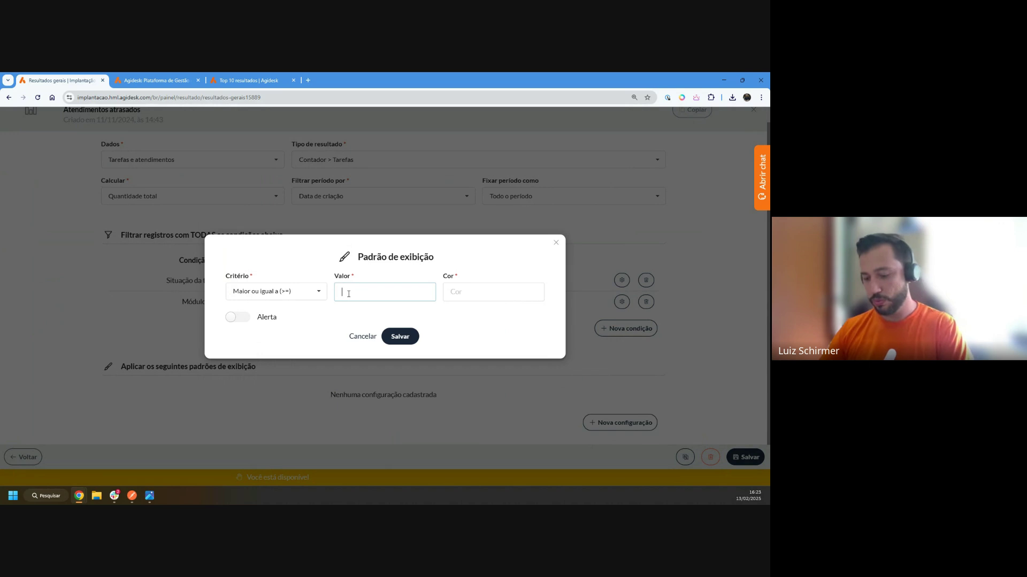
pyautogui.write('1')
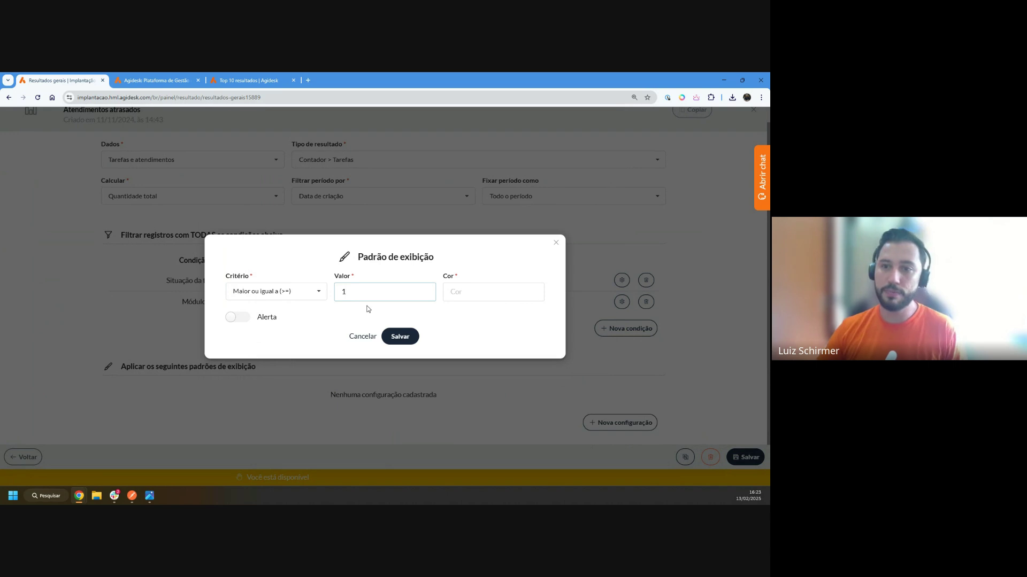
# Step: Set the display pattern's color to red #FF0000, enable Alerta, and save the pattern
pyautogui.moveTo(457, 277); pyautogui.dragTo(440, 278)
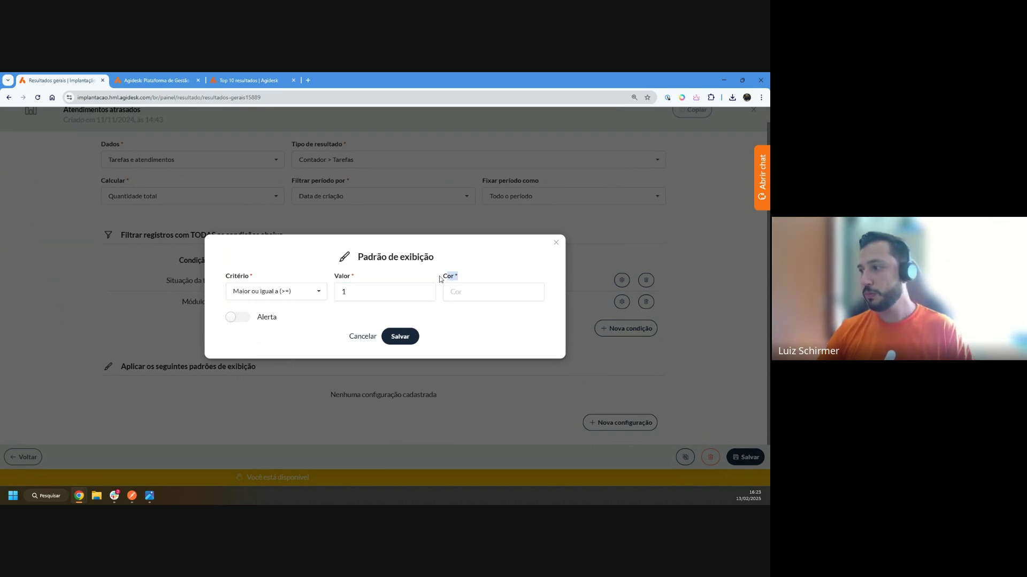
pyautogui.click(460, 292)
pyautogui.click(560, 305)
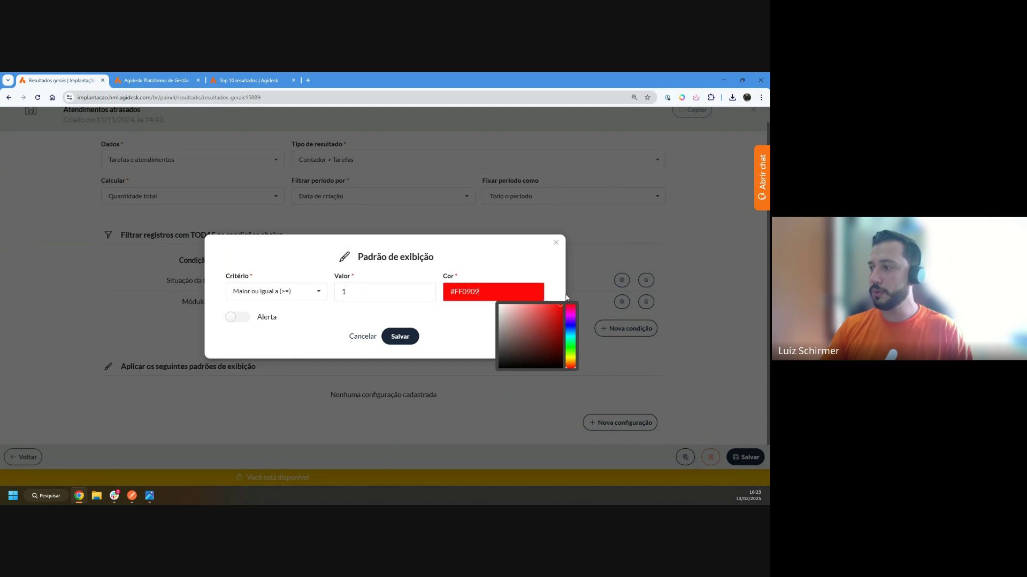
pyautogui.click(495, 255)
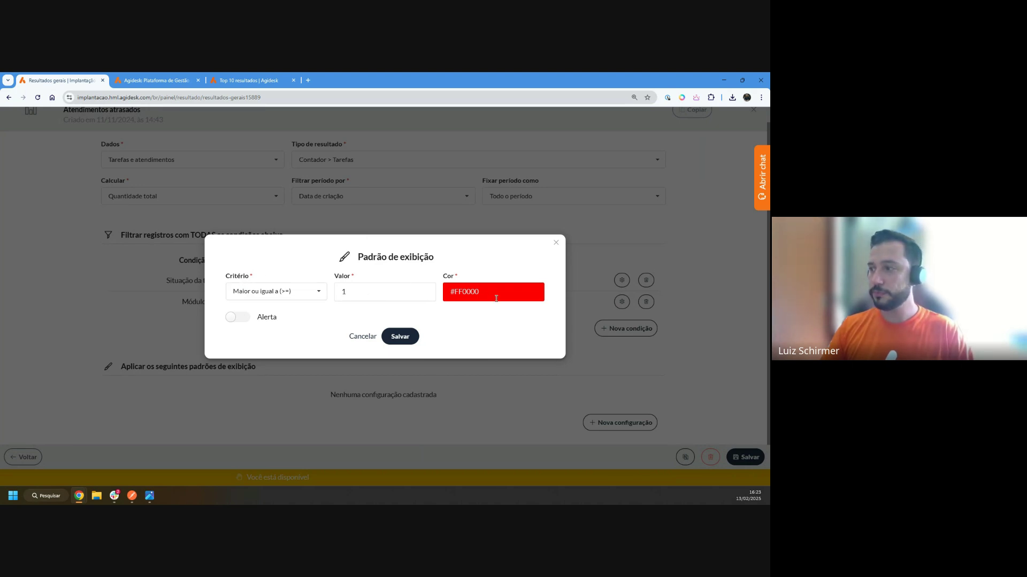
pyautogui.click(236, 318)
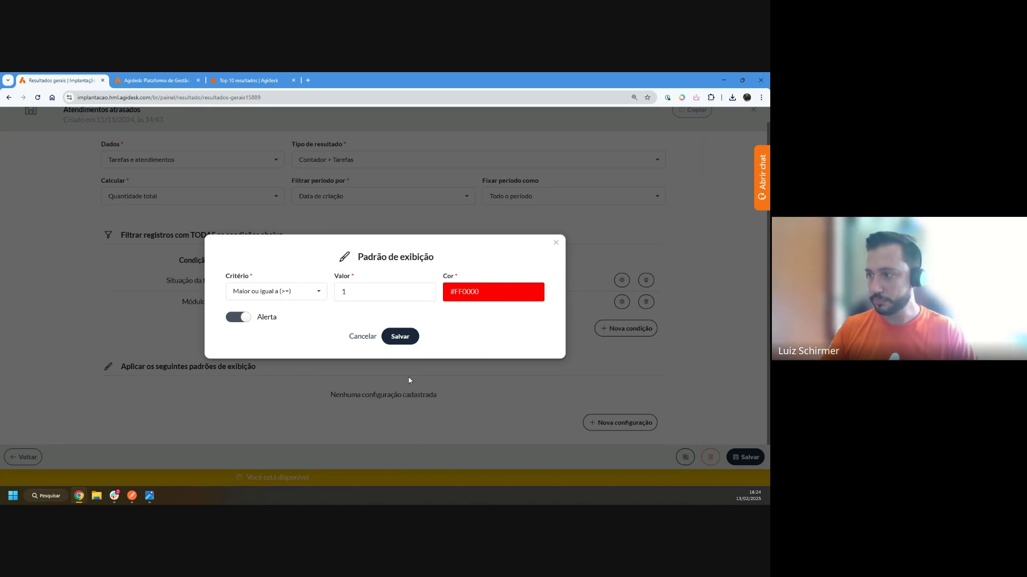
pyautogui.click(390, 340)
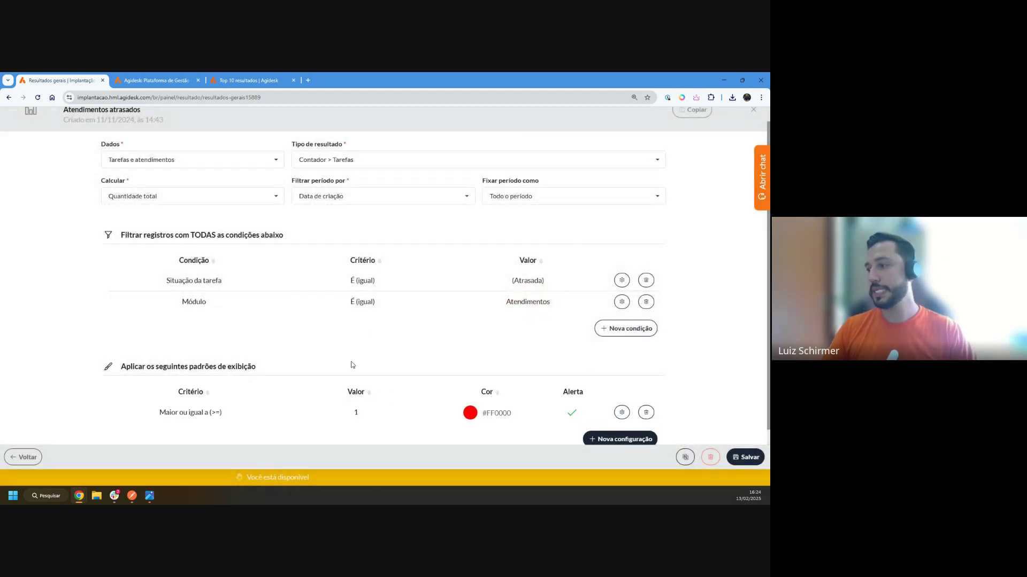
# Step: Save the Atendimentos atrasados indicator and return to the Resultados gerais dashboard
pyautogui.scroll(-1, 724, 465)
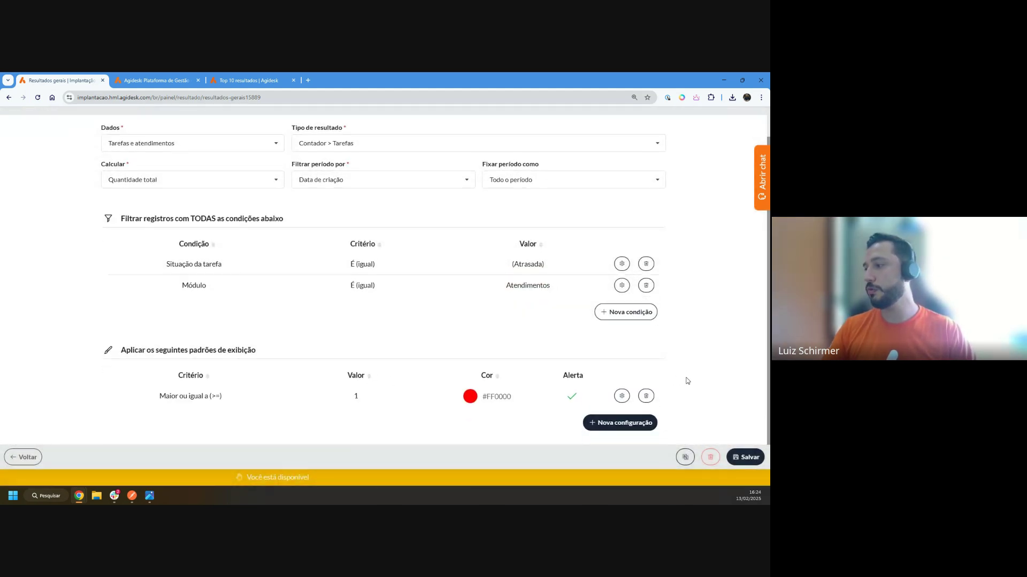
pyautogui.click(748, 459)
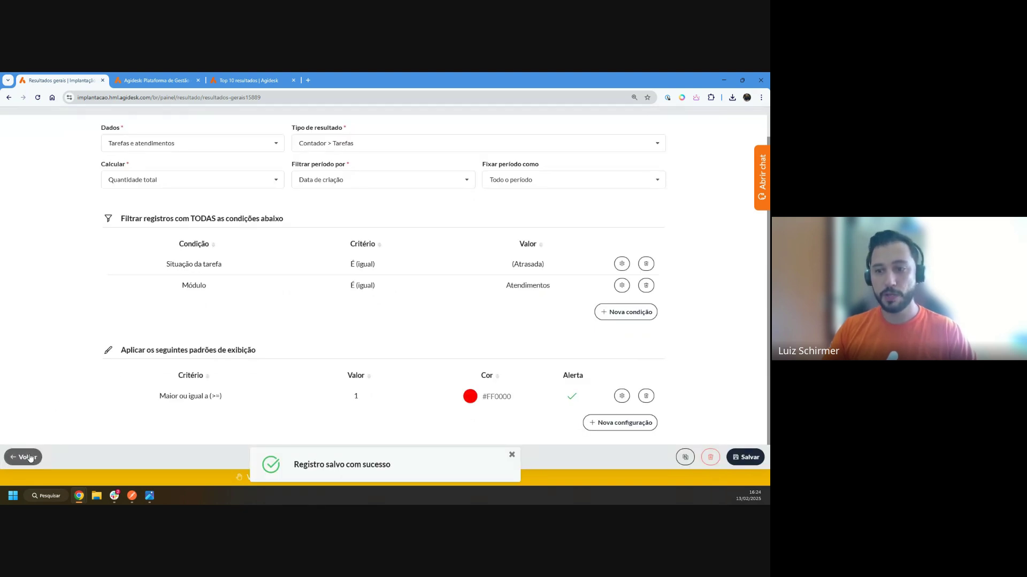
pyautogui.click(27, 458)
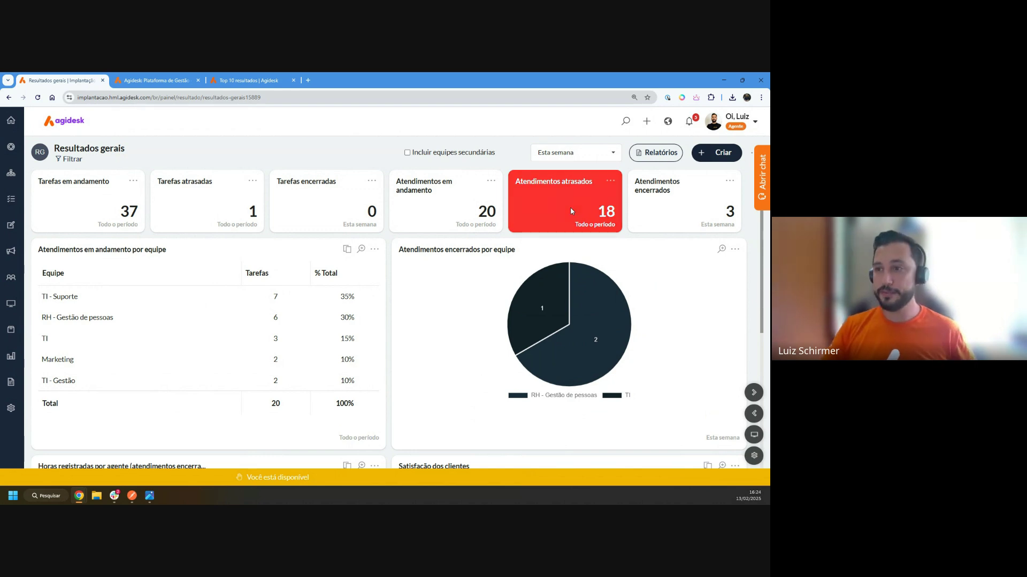
# Step: View the results dashboards in full screen, exit that mode, and cycle through the remaining dashboards back to Resultados gerais
pyautogui.click(752, 435)
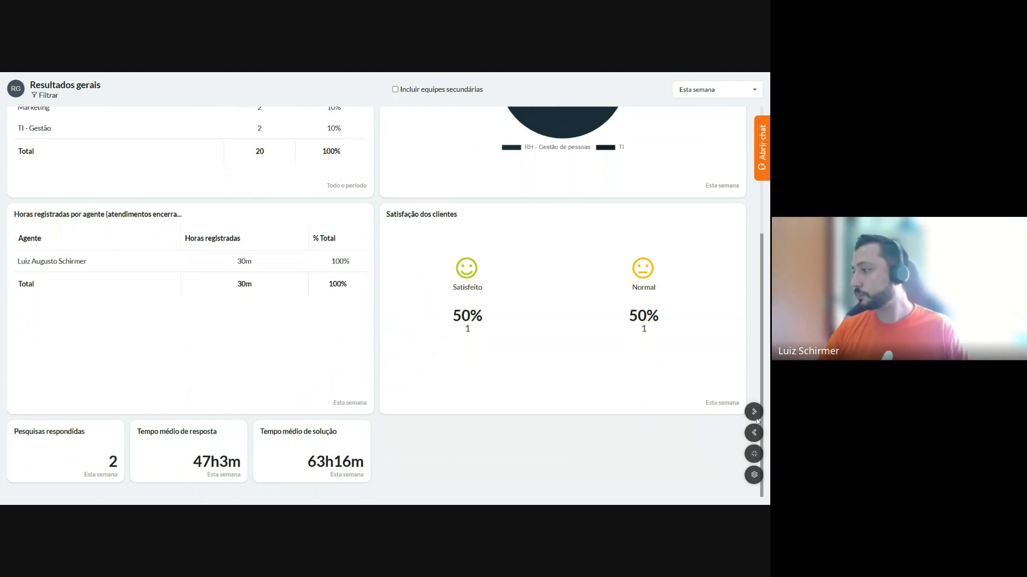
pyautogui.click(754, 454)
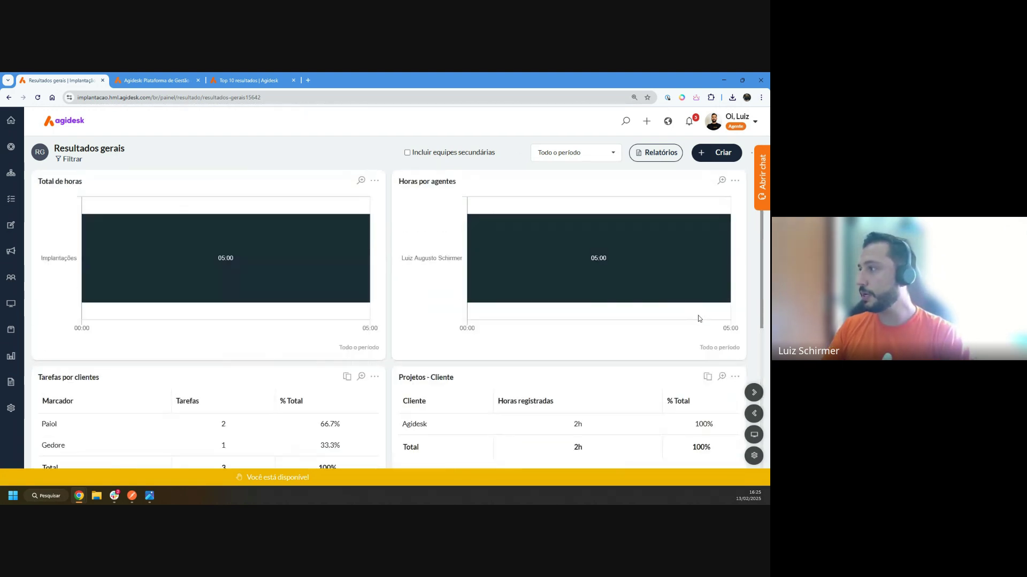
pyautogui.click(750, 398)
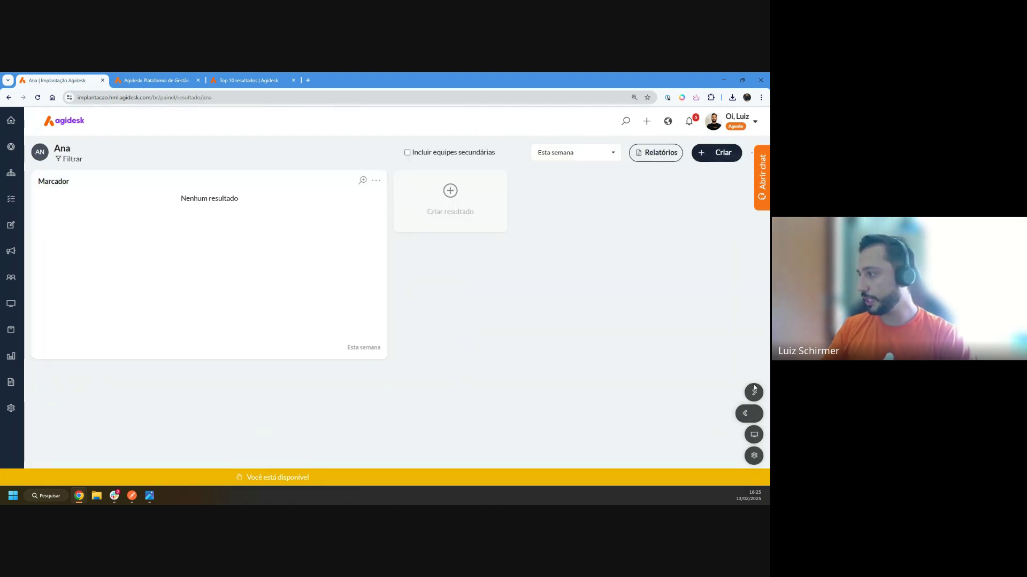
pyautogui.click(751, 397)
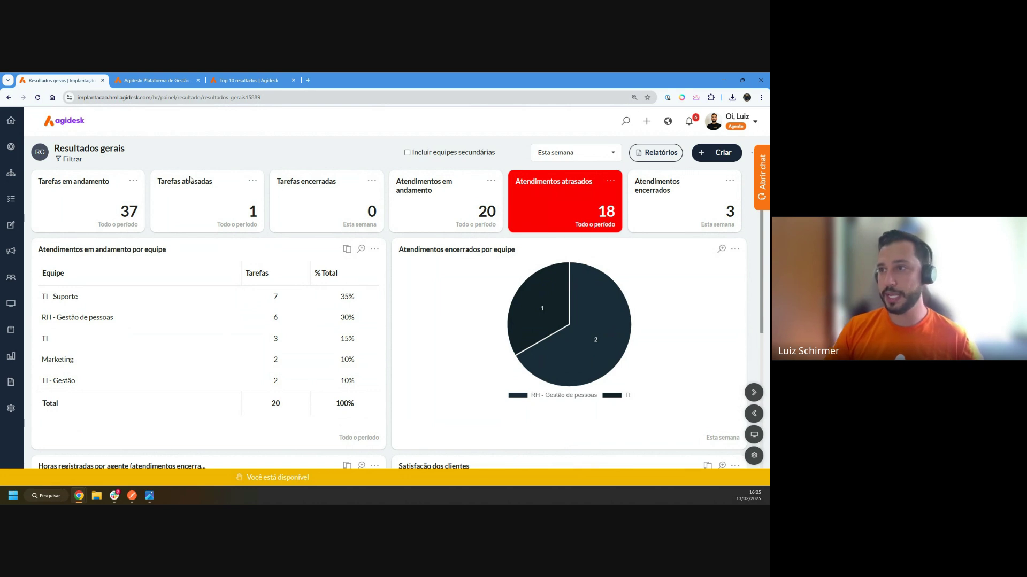
# Step: View the configuration of the Tarefas em andamento indicator and return to the dashboard
pyautogui.click(135, 184)
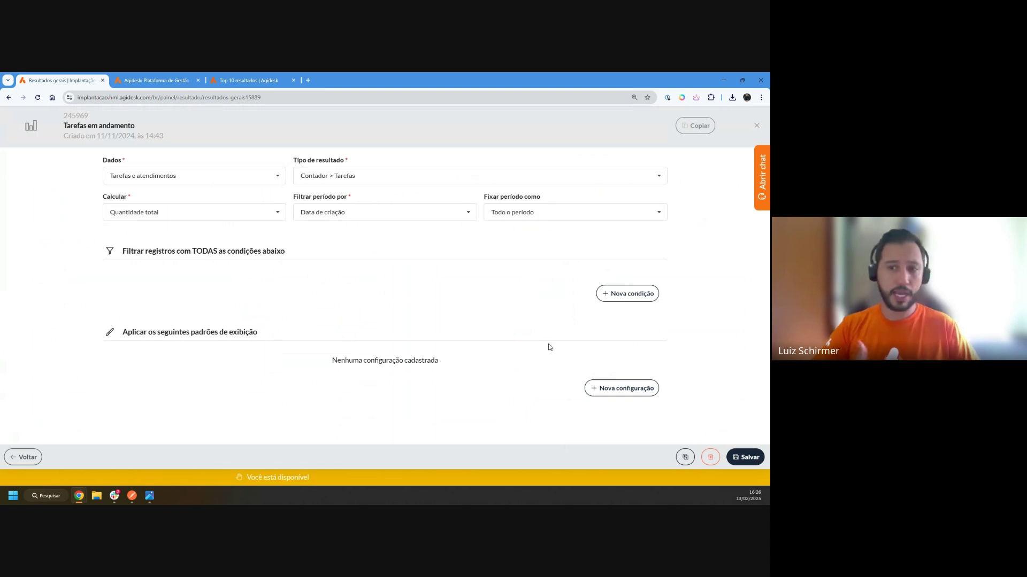
pyautogui.click(37, 454)
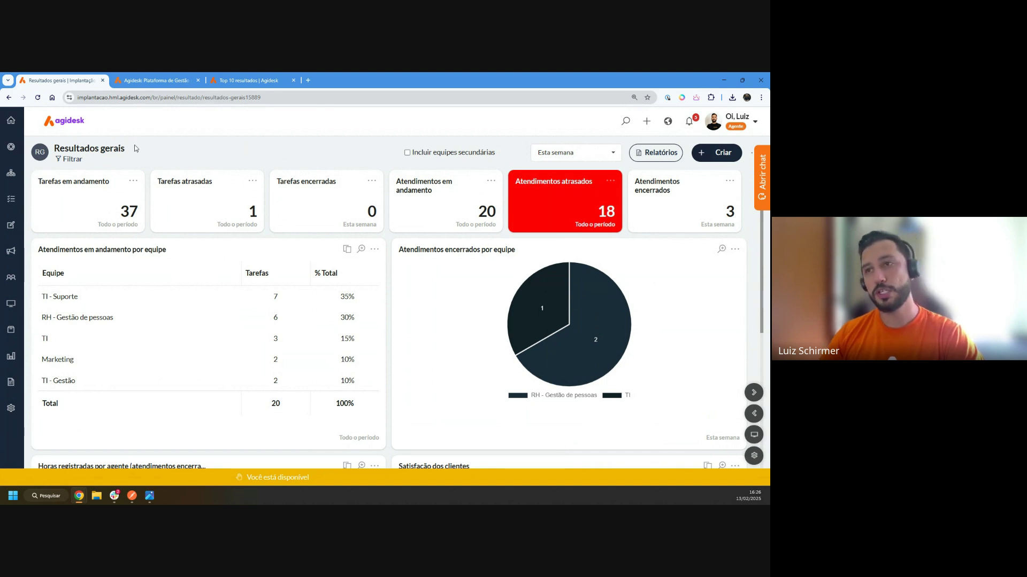
# Step: Filter the Resultados gerais dashboard by the teams TI, TI - Gestão and TI - Suporte
pyautogui.click(73, 160)
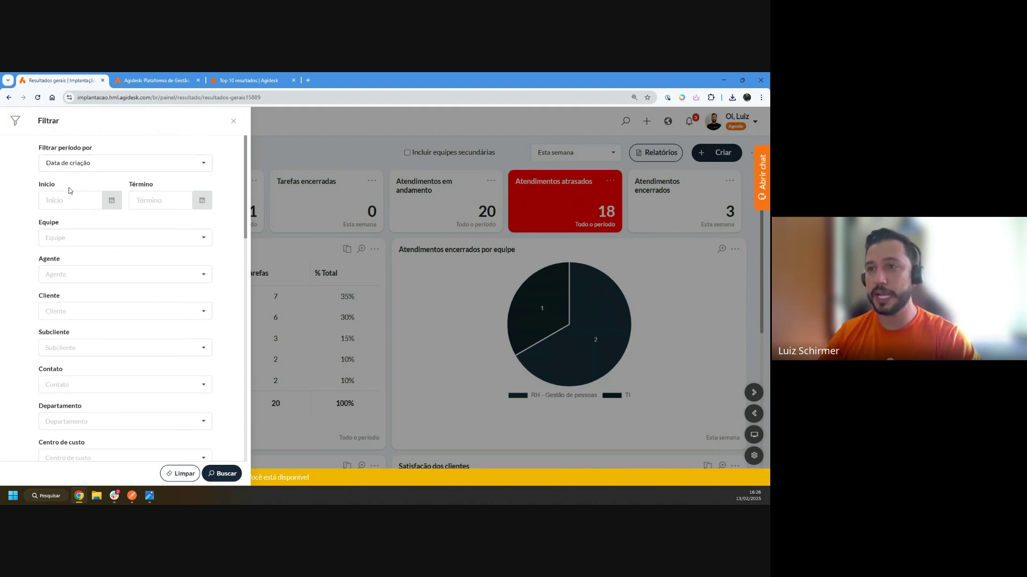
pyautogui.scroll(-2, 95, 215)
pyautogui.scroll(-12, 95, 214)
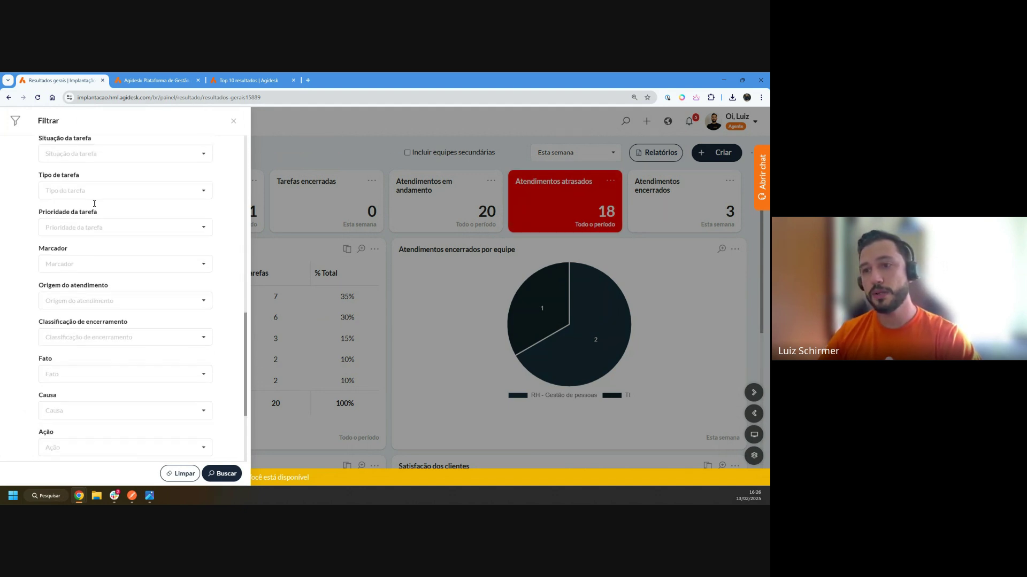
pyautogui.scroll(14, 96, 224)
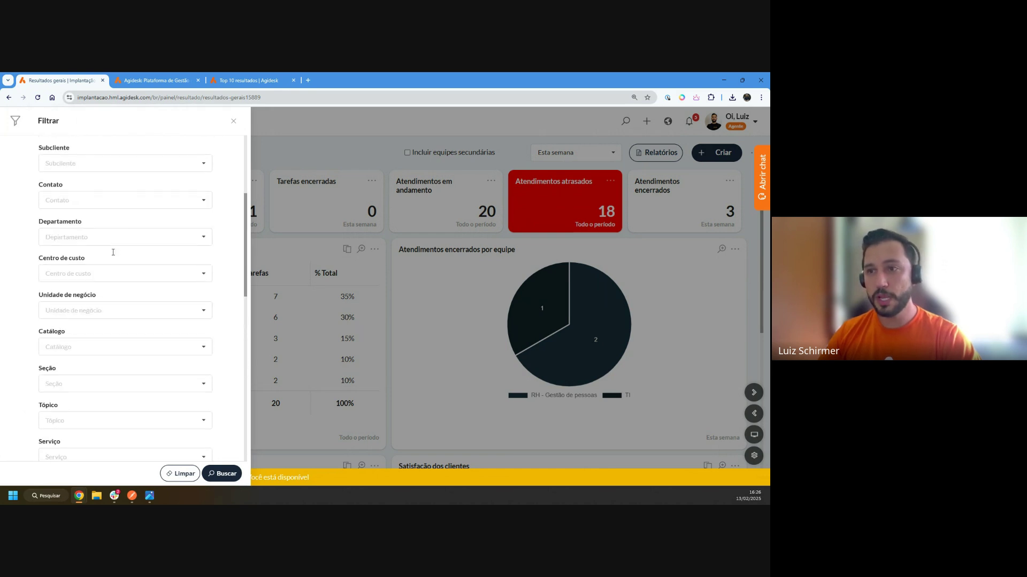
pyautogui.moveTo(63, 227); pyautogui.dragTo(35, 225)
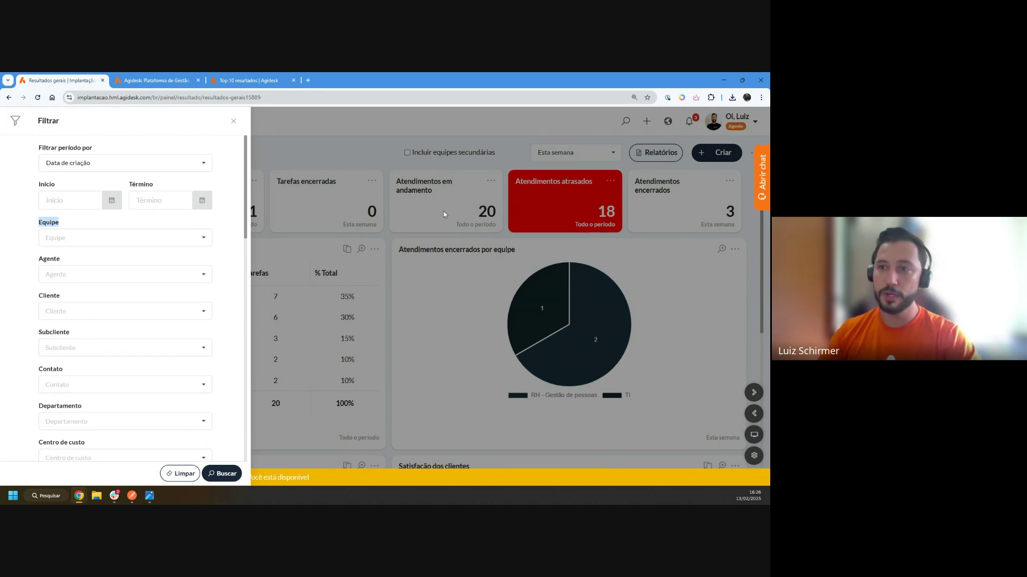
pyautogui.click(169, 237)
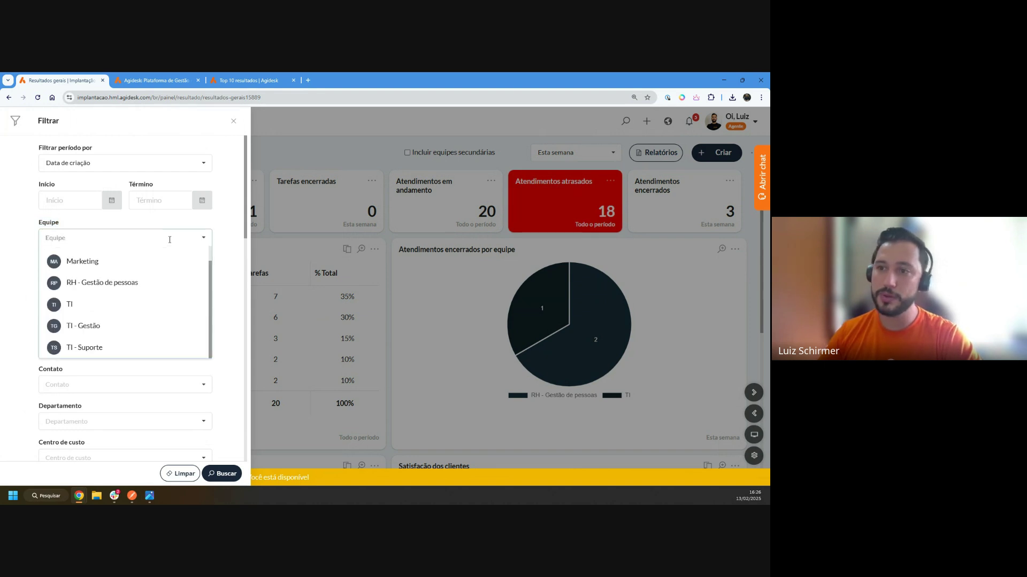
pyautogui.click(71, 308)
pyautogui.click(87, 326)
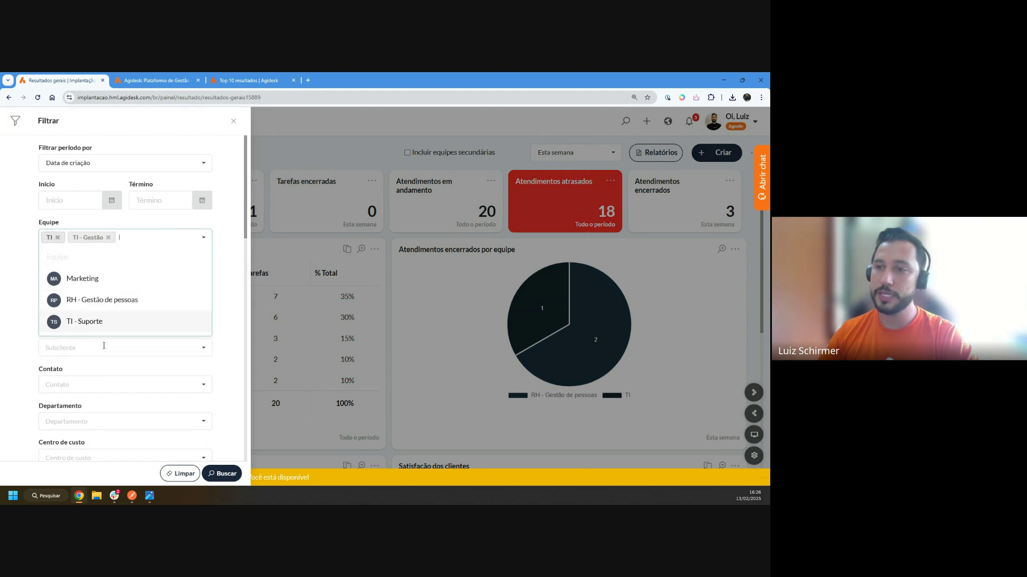
pyautogui.click(87, 332)
pyautogui.click(21, 238)
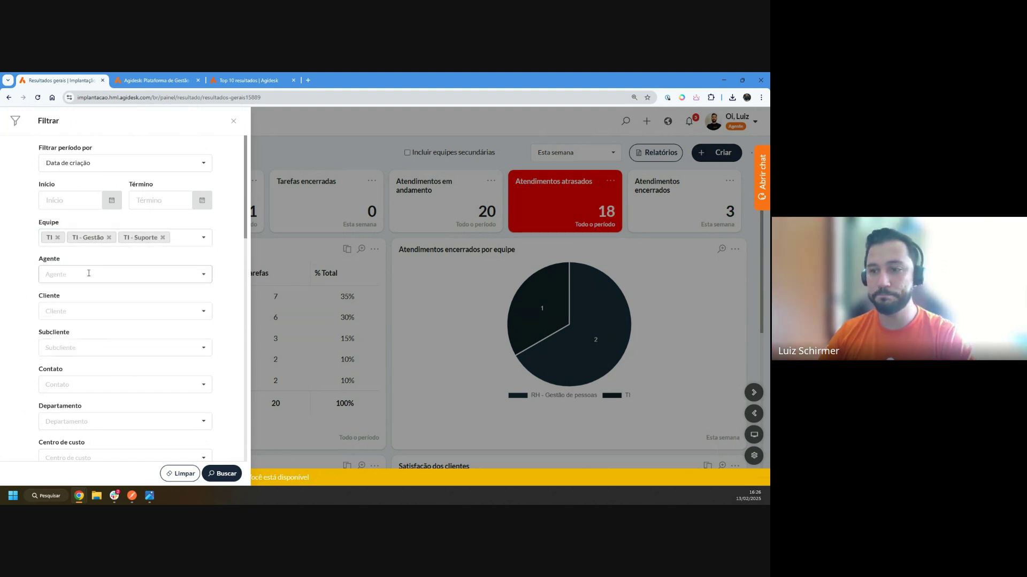
pyautogui.click(222, 474)
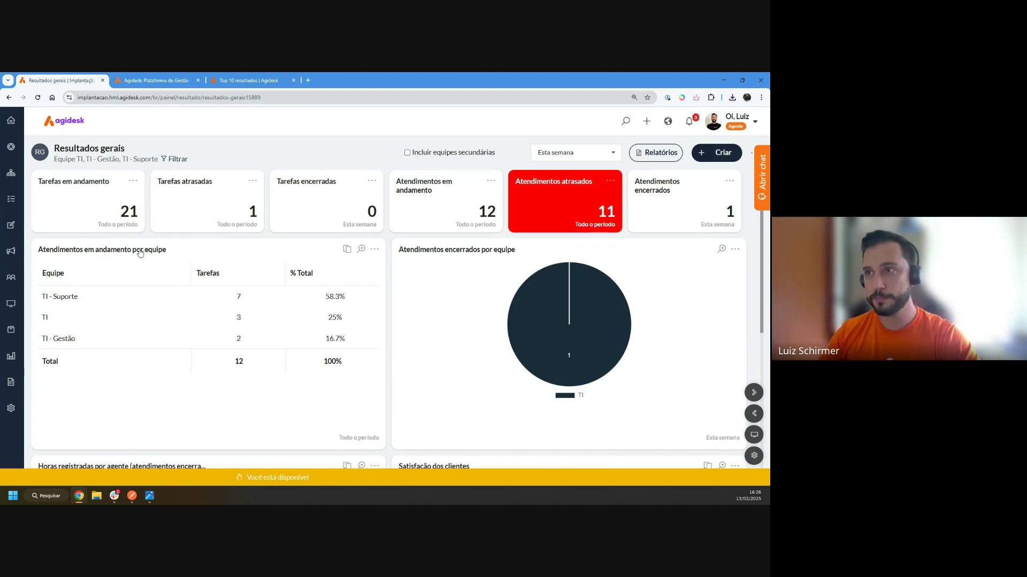
# Step: Add an agent to the dashboard's team filter, view the Cliente options without choosing one, and apply the filter
pyautogui.click(175, 159)
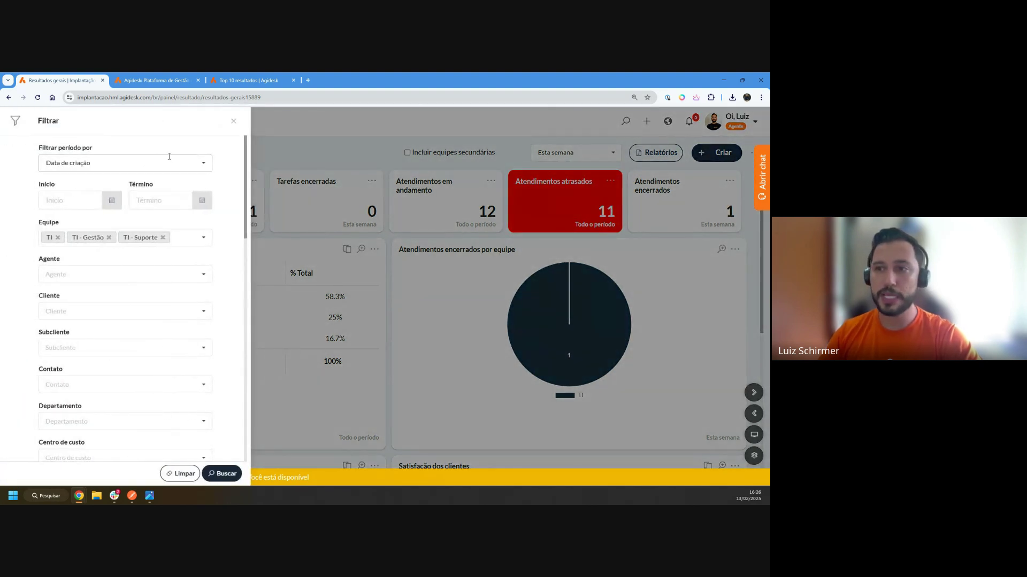
pyautogui.click(113, 271)
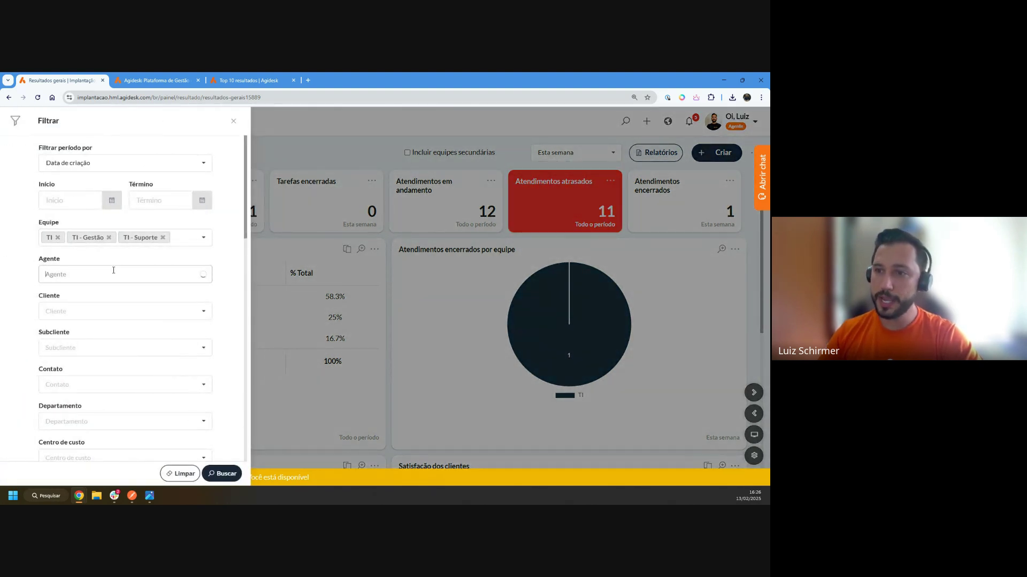
pyautogui.click(107, 380)
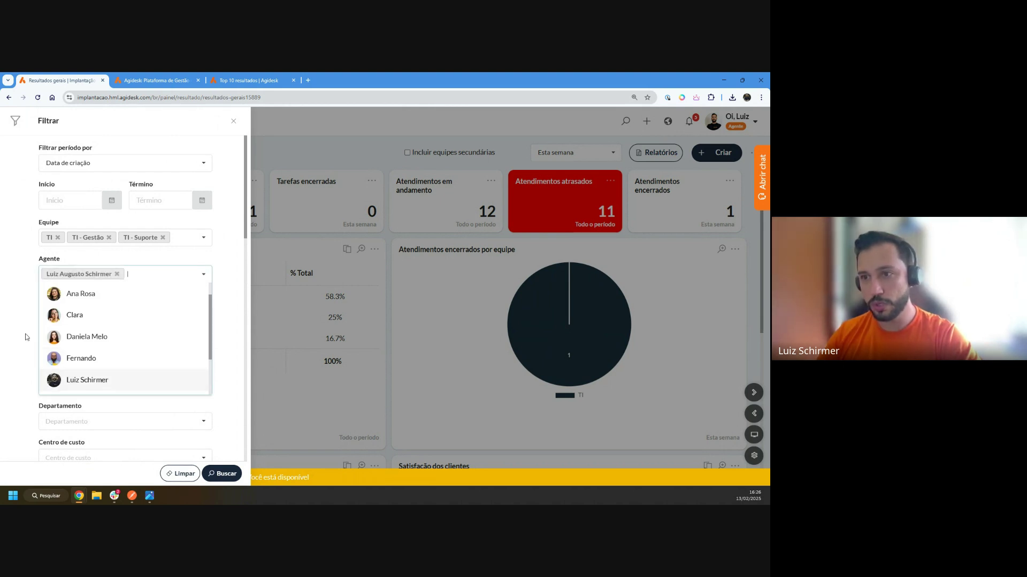
pyautogui.click(24, 258)
pyautogui.scroll(-2, 144, 326)
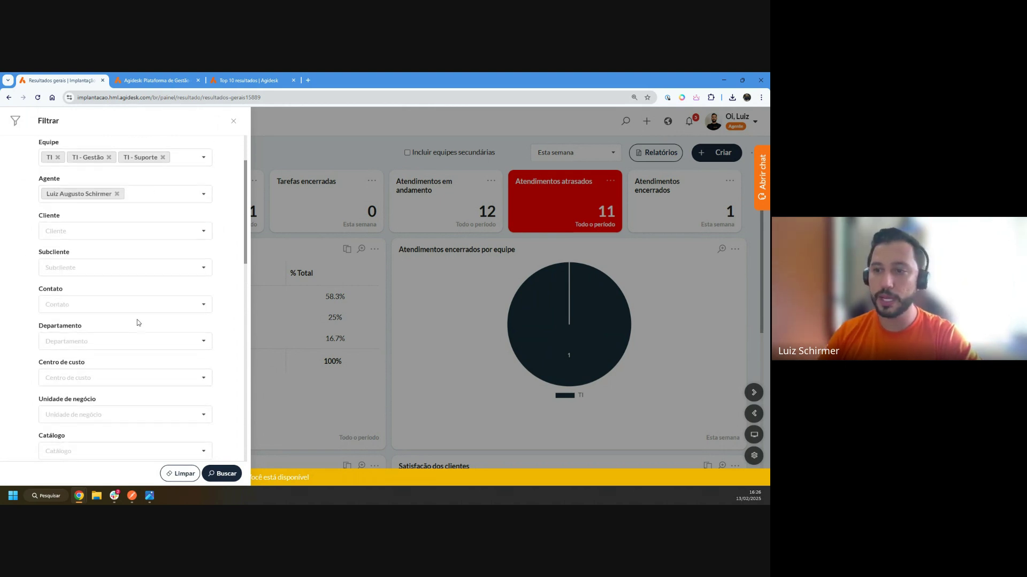
pyautogui.click(88, 231)
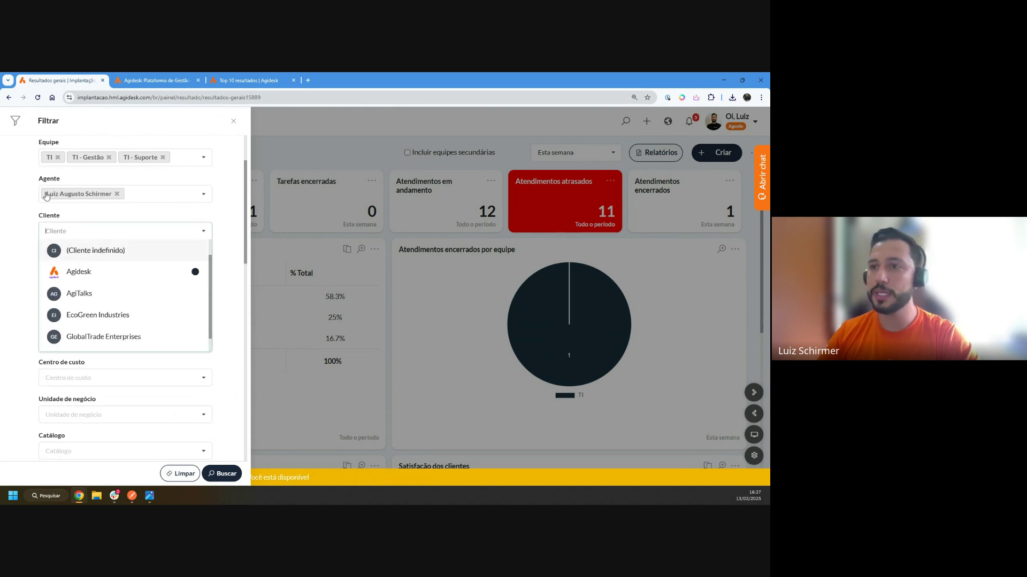
pyautogui.click(22, 185)
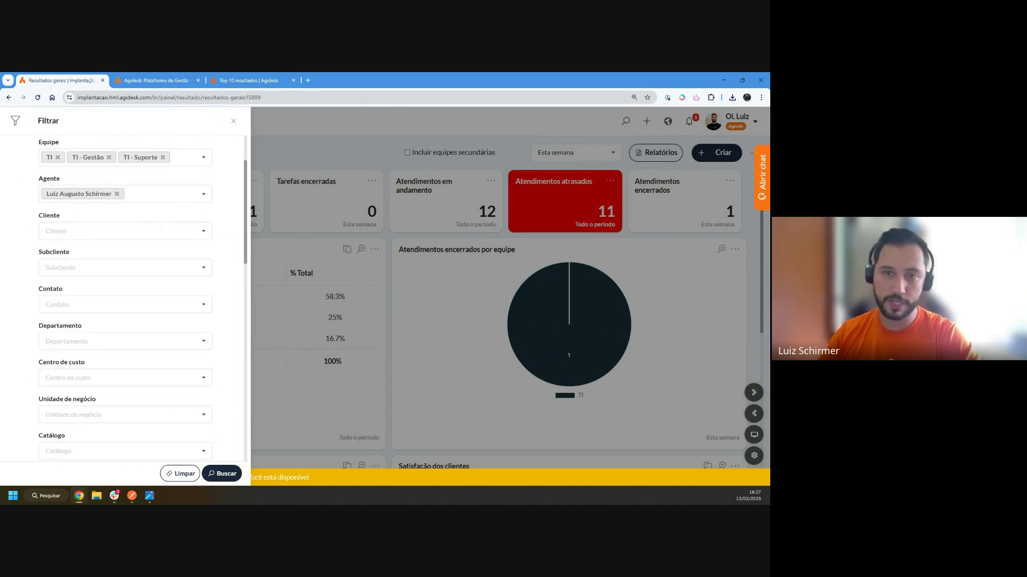
pyautogui.scroll(-5, 50, 348)
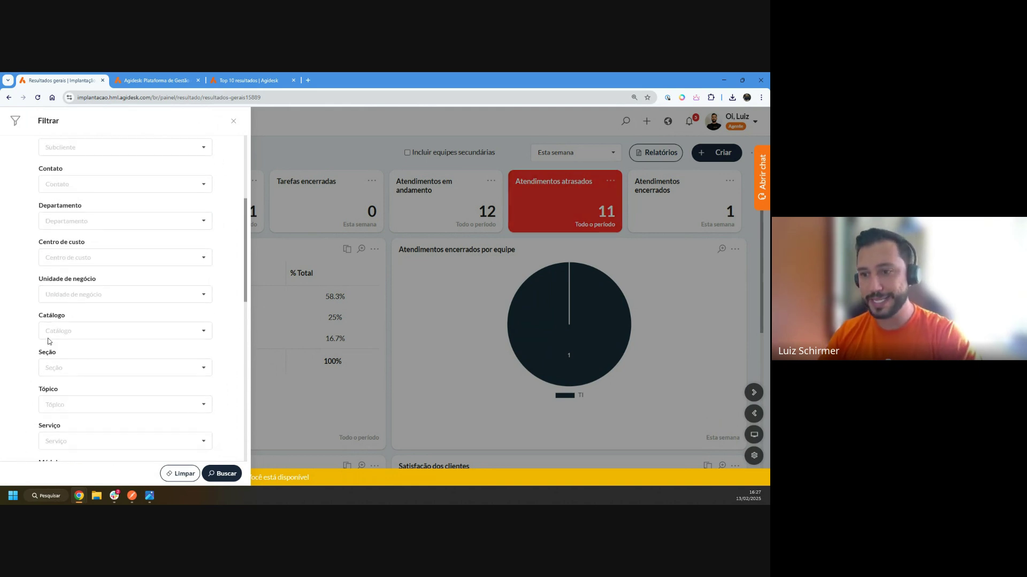
pyautogui.click(222, 474)
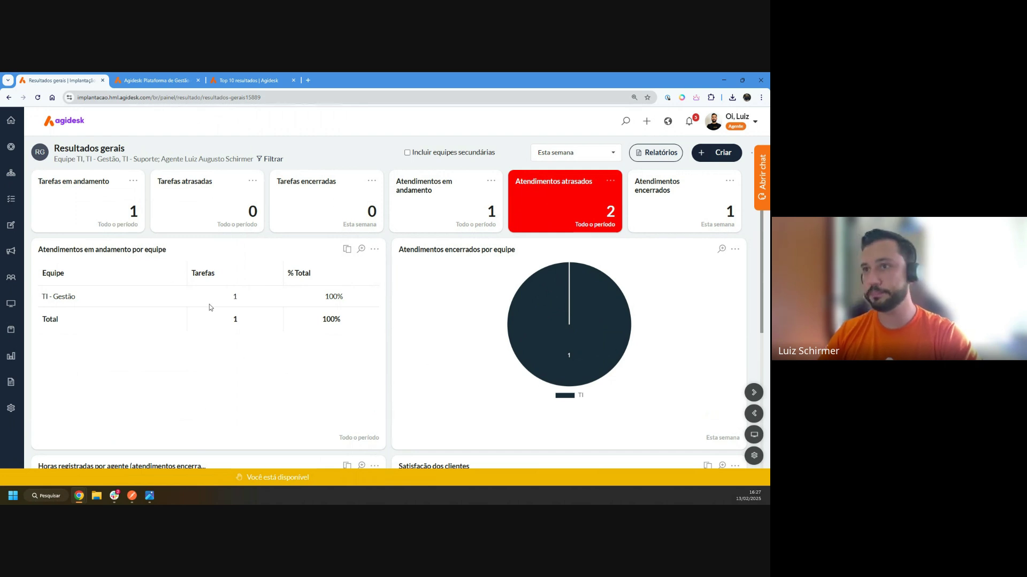
# Step: Clear all team and agent filters from the Resultados gerais dashboard and apply the empty filter
pyautogui.click(271, 159)
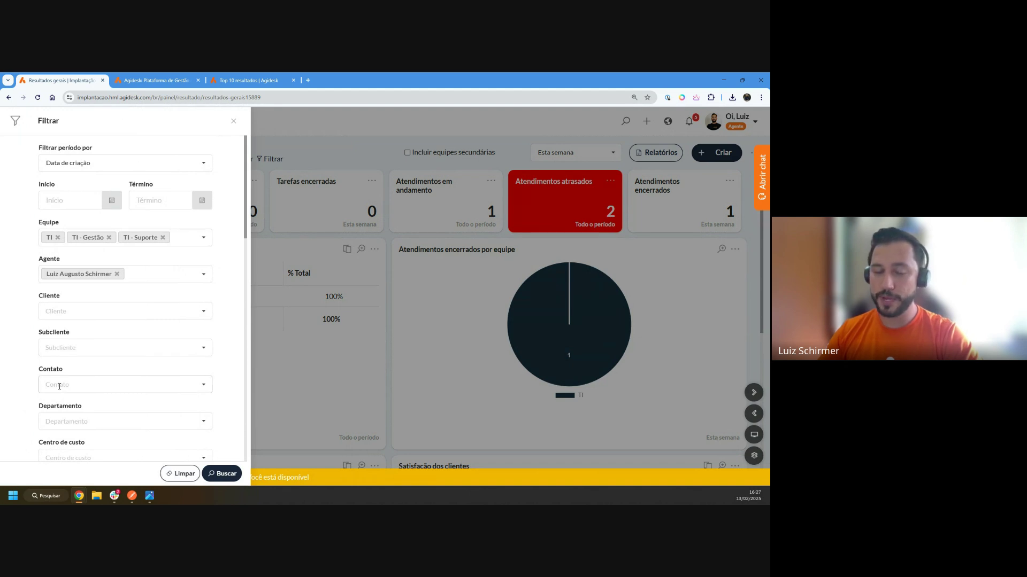
pyautogui.click(183, 475)
pyautogui.click(221, 475)
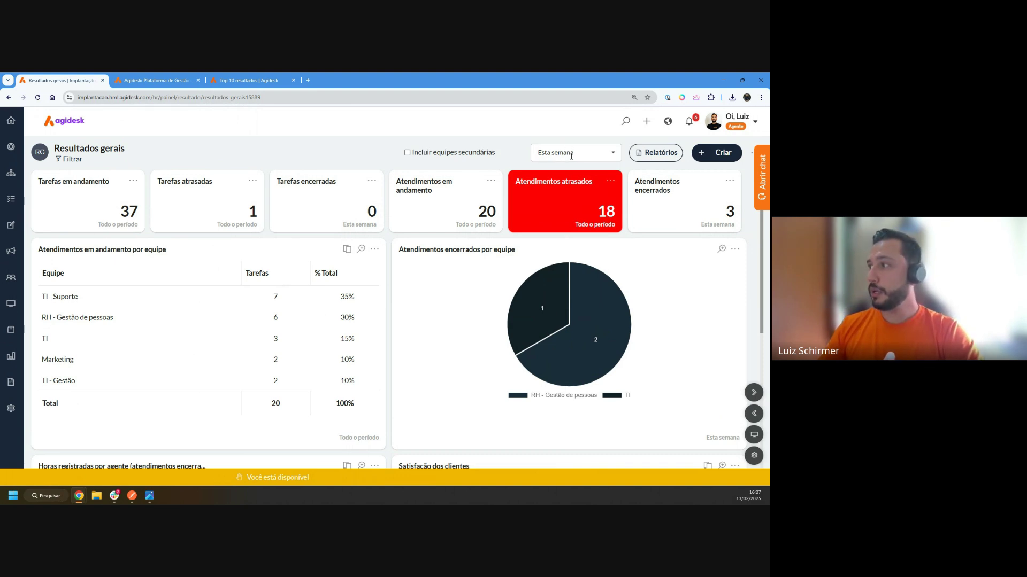
# Step: Examine the dashboard's period options and the filter's Início and Término date fields, and close the filter without changes
pyautogui.click(615, 155)
pyautogui.scroll(1, 595, 214)
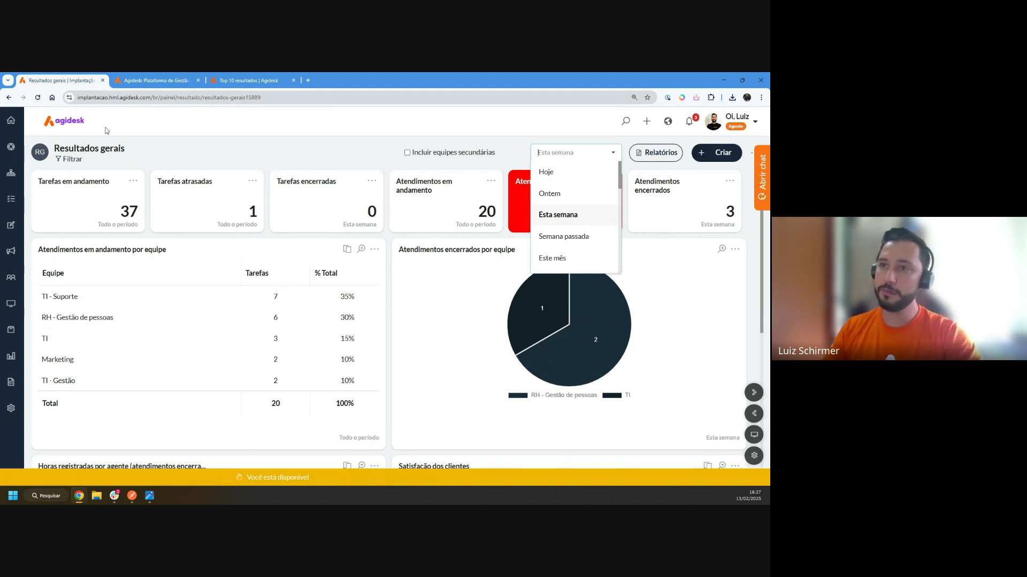
pyautogui.click(67, 163)
pyautogui.moveTo(78, 200); pyautogui.dragTo(99, 200)
pyautogui.click(159, 200)
pyautogui.click(150, 198)
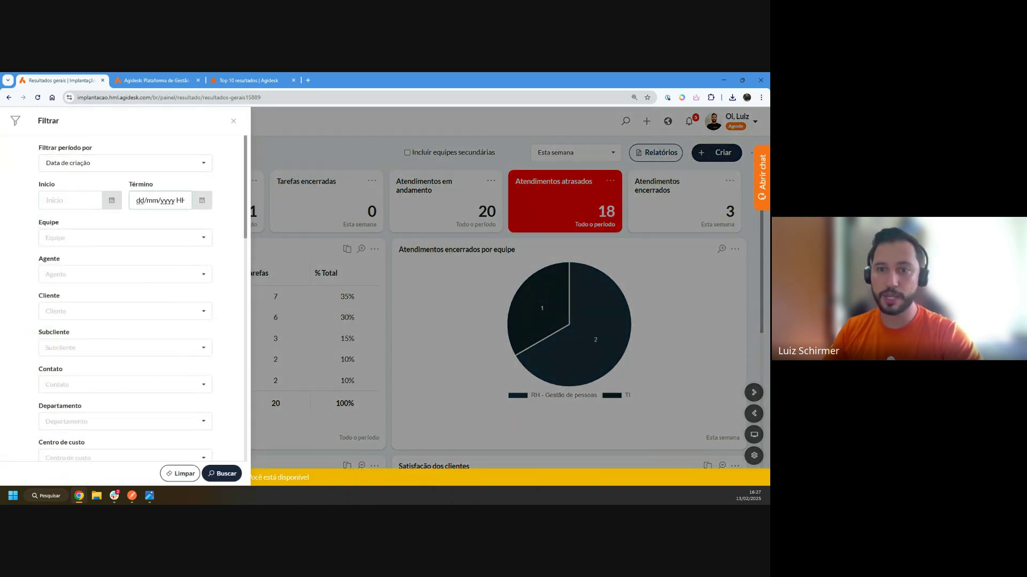
pyautogui.click(560, 140)
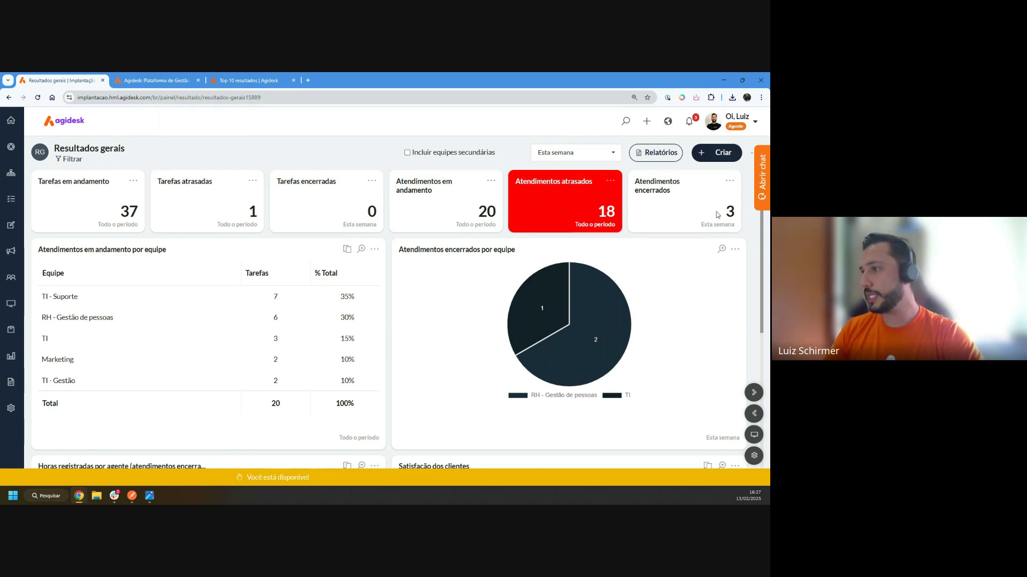
# Step: Review the records behind the Atendimentos atrasados indicator, dismissing the setup checklist, and return to the Resultados gerais dashboard
pyautogui.scroll(-1, 296, 184)
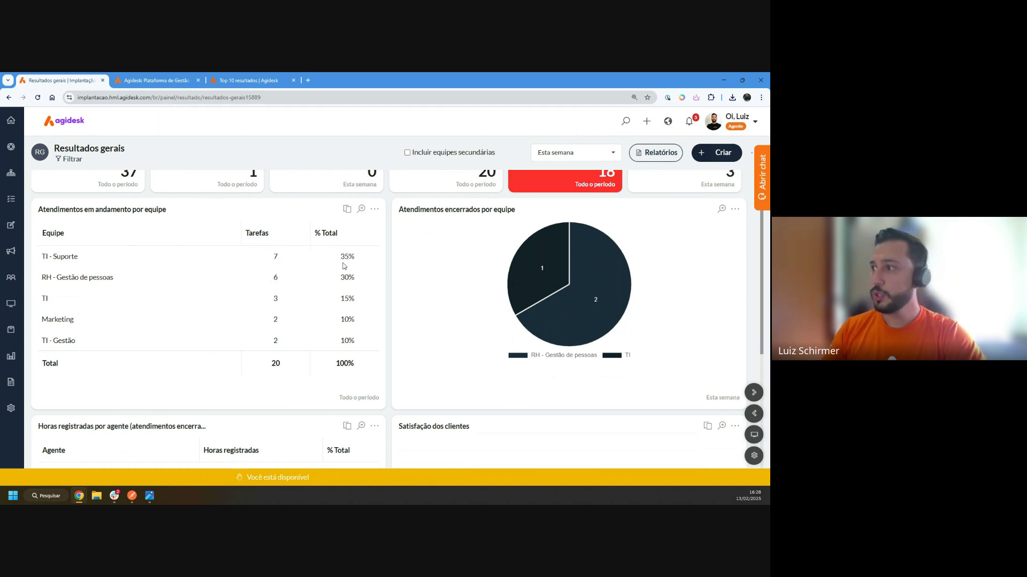
pyautogui.scroll(1, 368, 260)
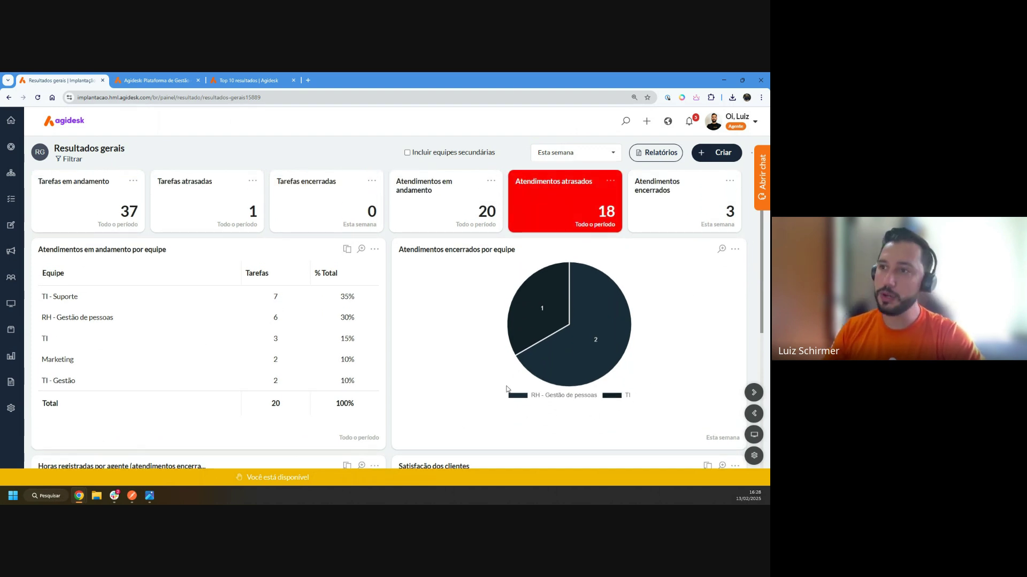
pyautogui.click(607, 214)
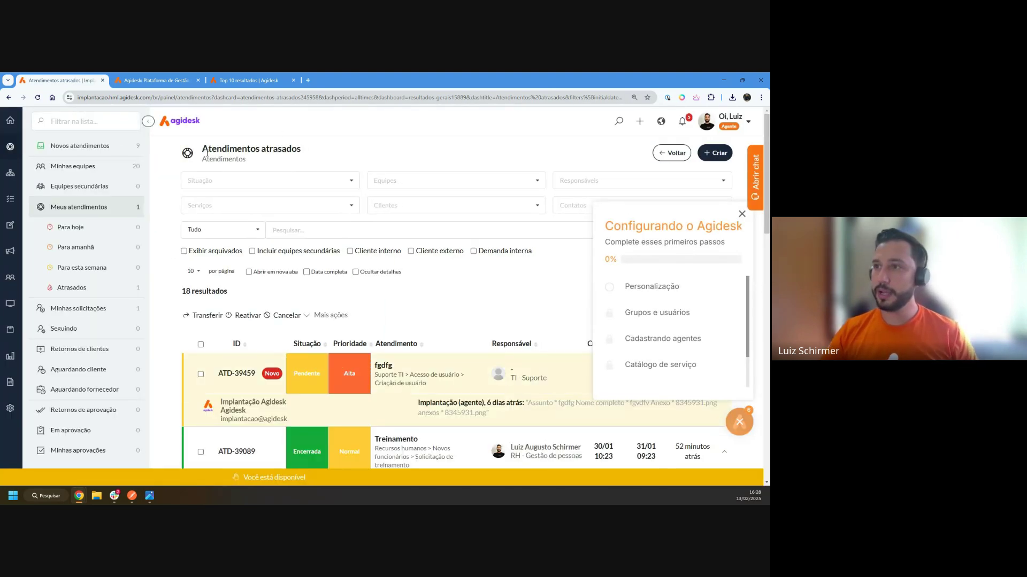
pyautogui.moveTo(202, 152); pyautogui.dragTo(312, 153)
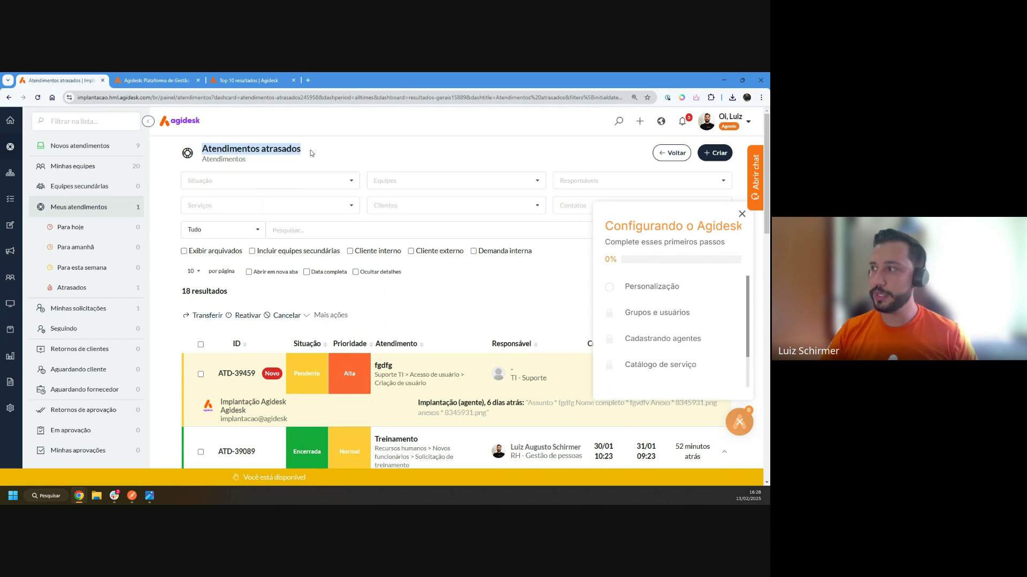
pyautogui.click(741, 215)
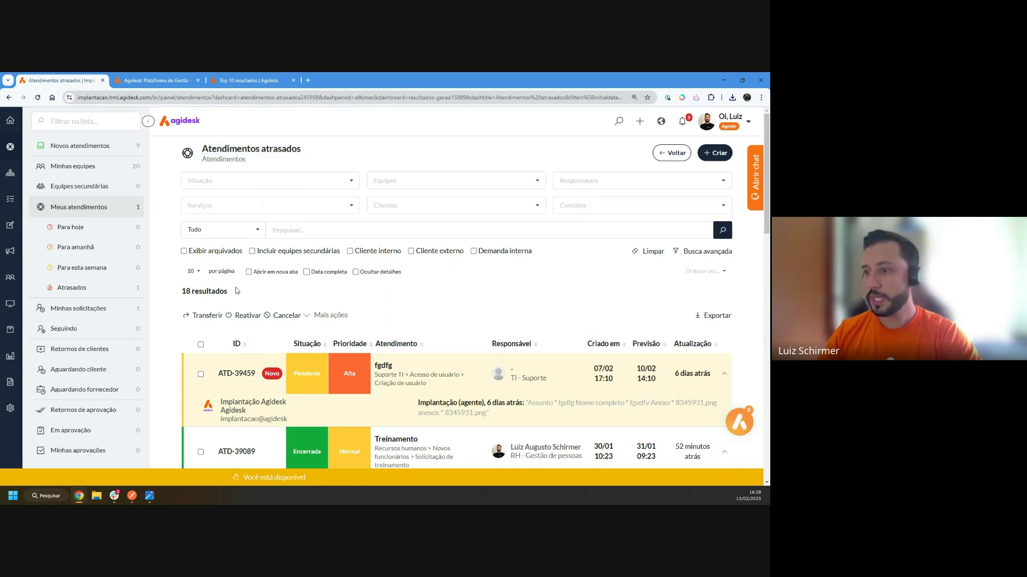
pyautogui.scroll(-5, 233, 201)
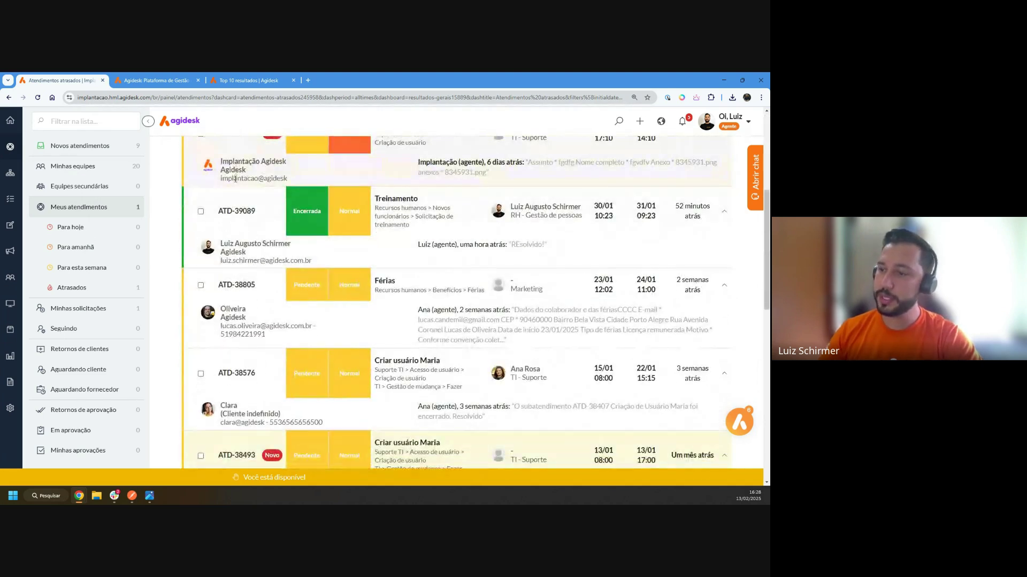
pyautogui.scroll(-8, 233, 201)
pyautogui.scroll(-2, 244, 202)
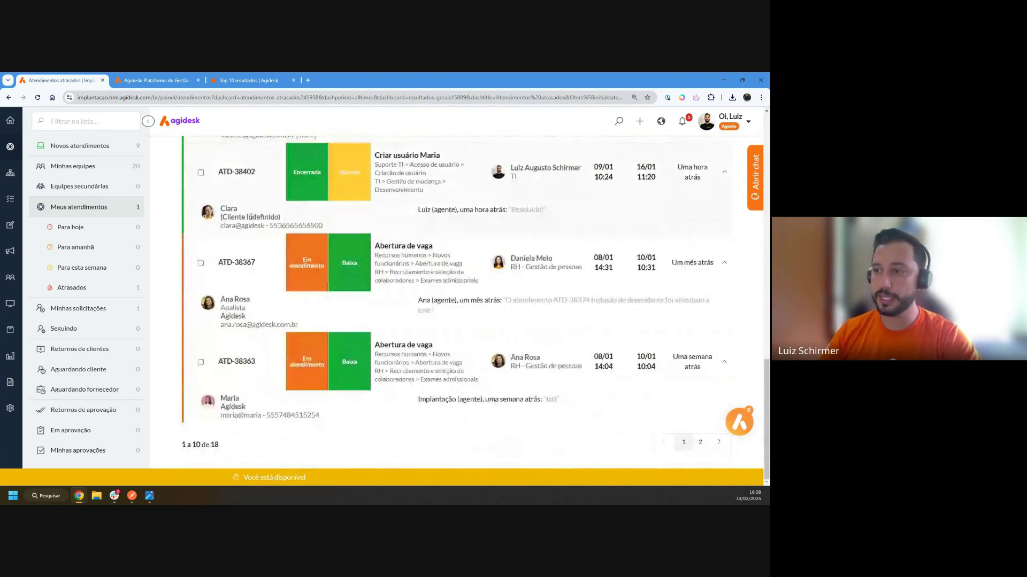
pyautogui.scroll(15, 310, 245)
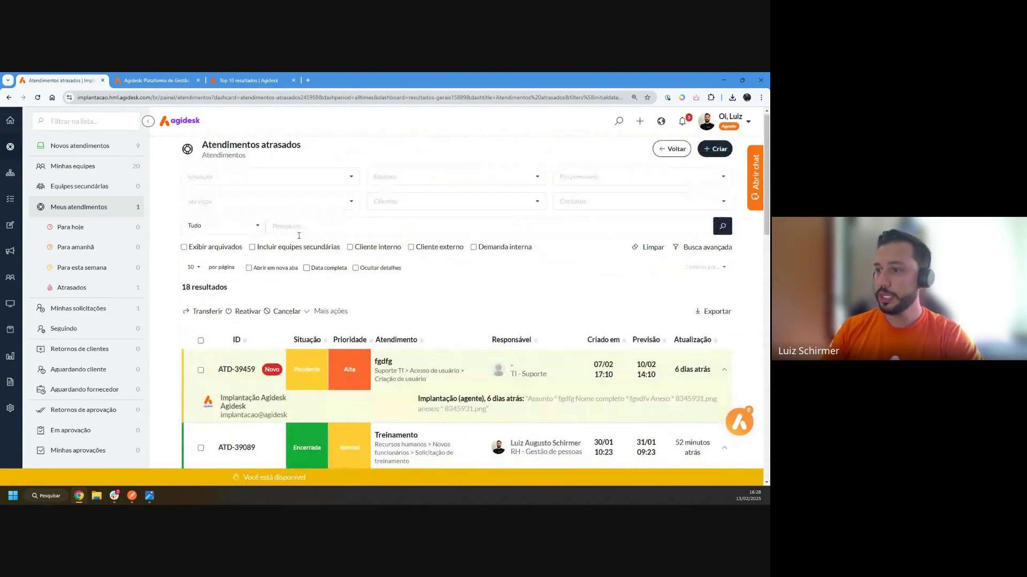
pyautogui.scroll(-5, 309, 245)
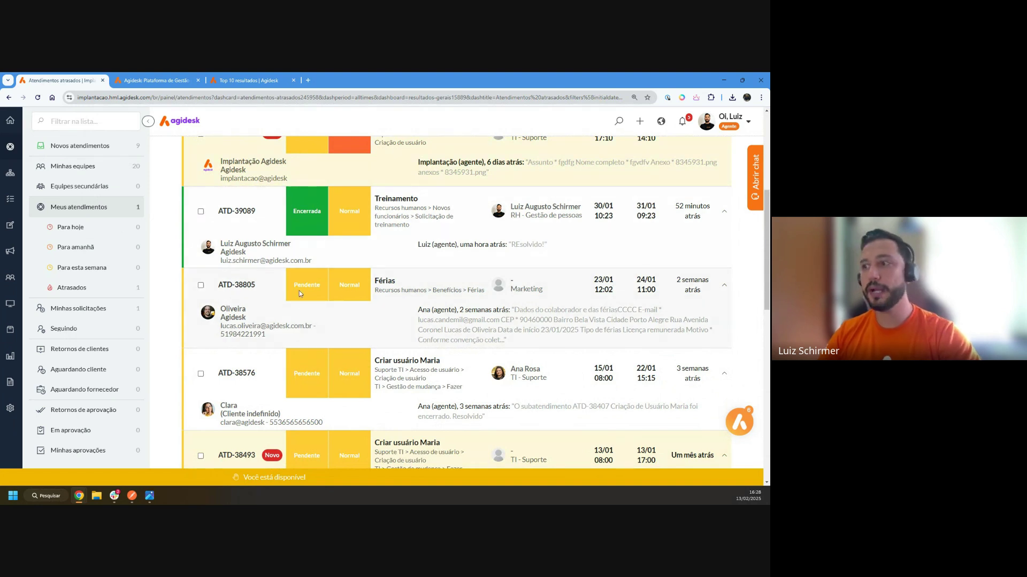
pyautogui.scroll(5, 322, 268)
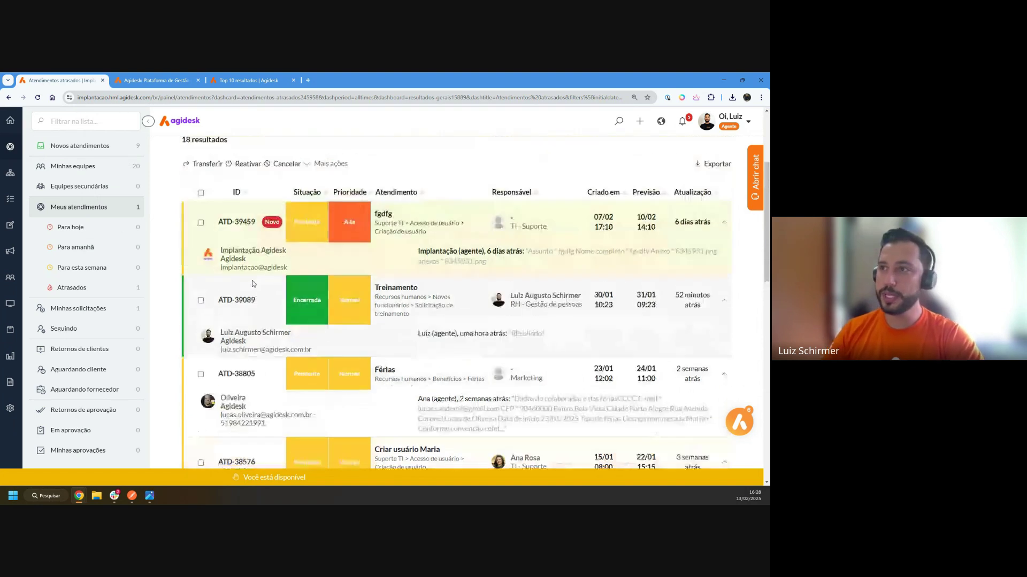
pyautogui.click(676, 156)
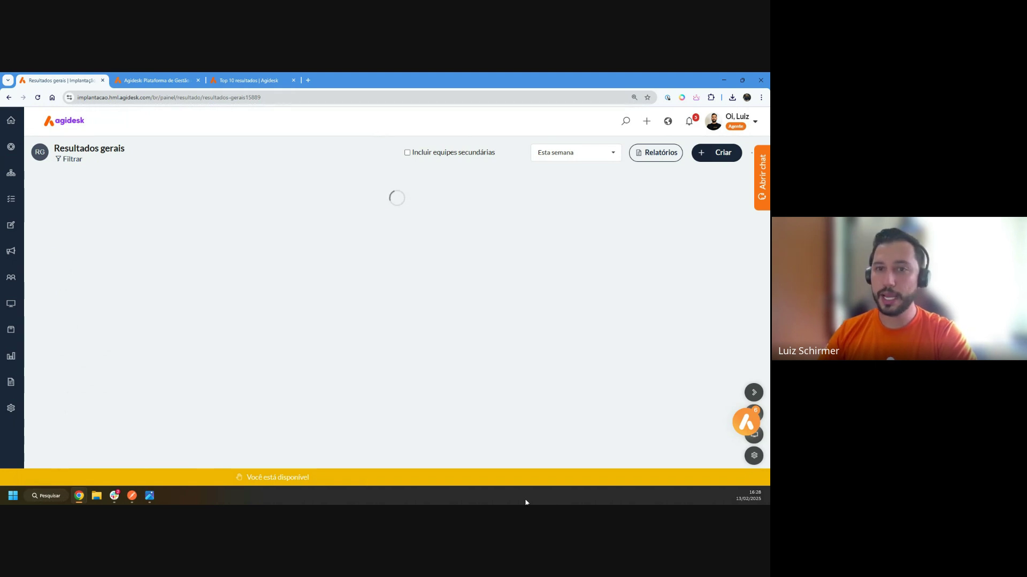
# Step: Open the configuration of the Atendimentos atrasados indicator to view its conditions and display pattern
pyautogui.click(15, 349)
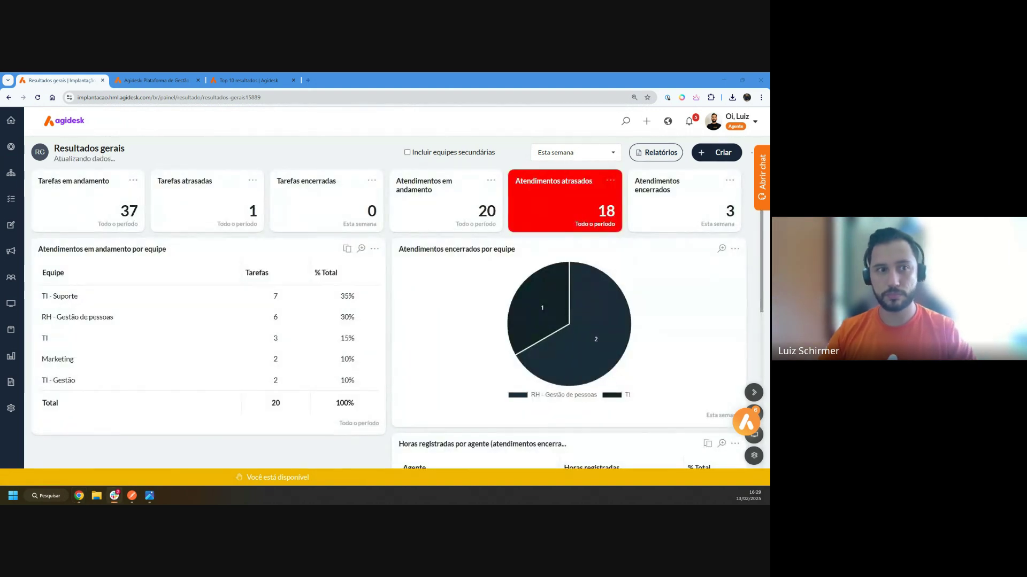
pyautogui.hotkey('alt', 'Tab')
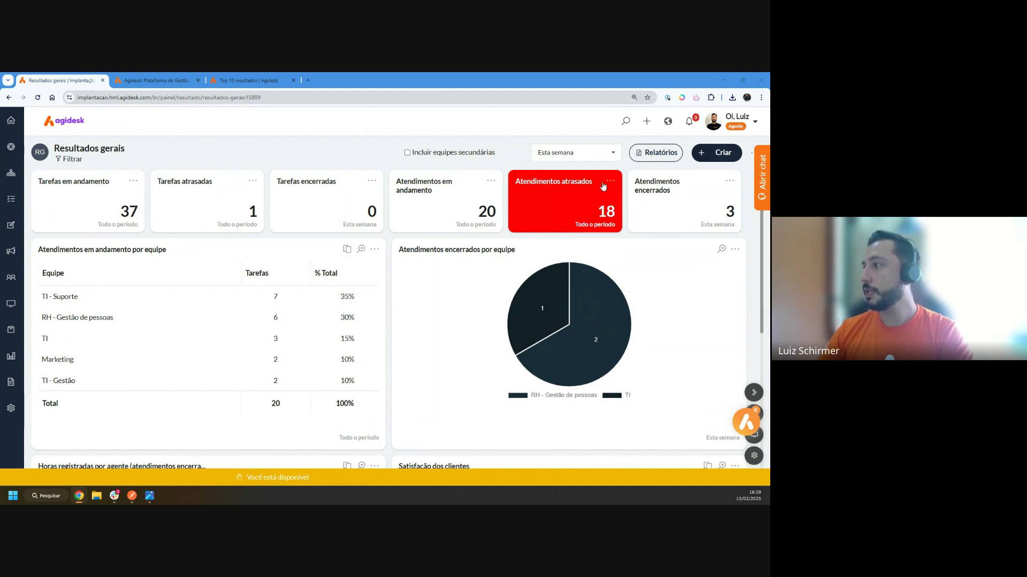
pyautogui.click(610, 181)
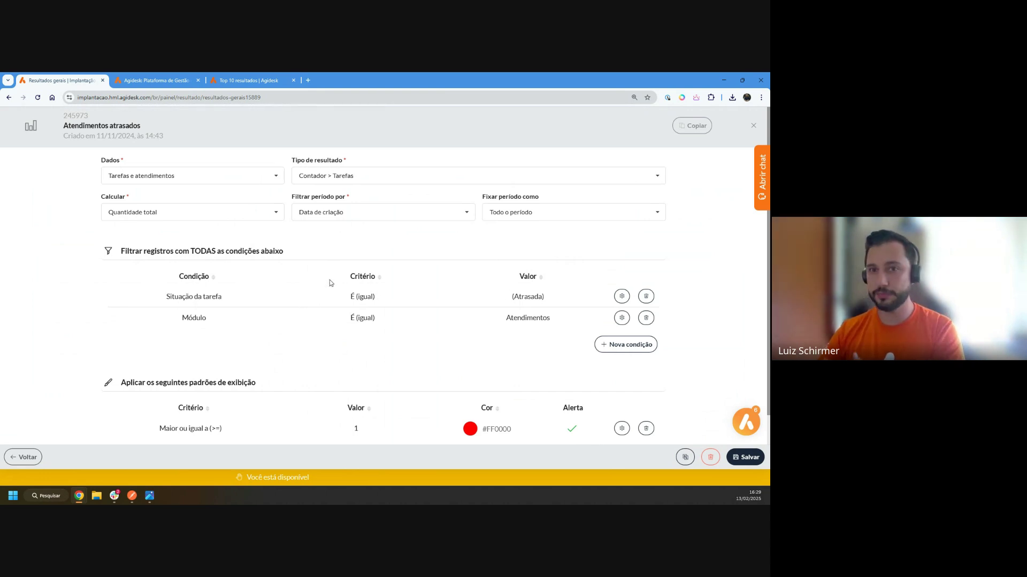
# Step: Leave the Atendimentos atrasados configuration and set the Resultados gerais dashboard period to Todo o período
pyautogui.click(18, 457)
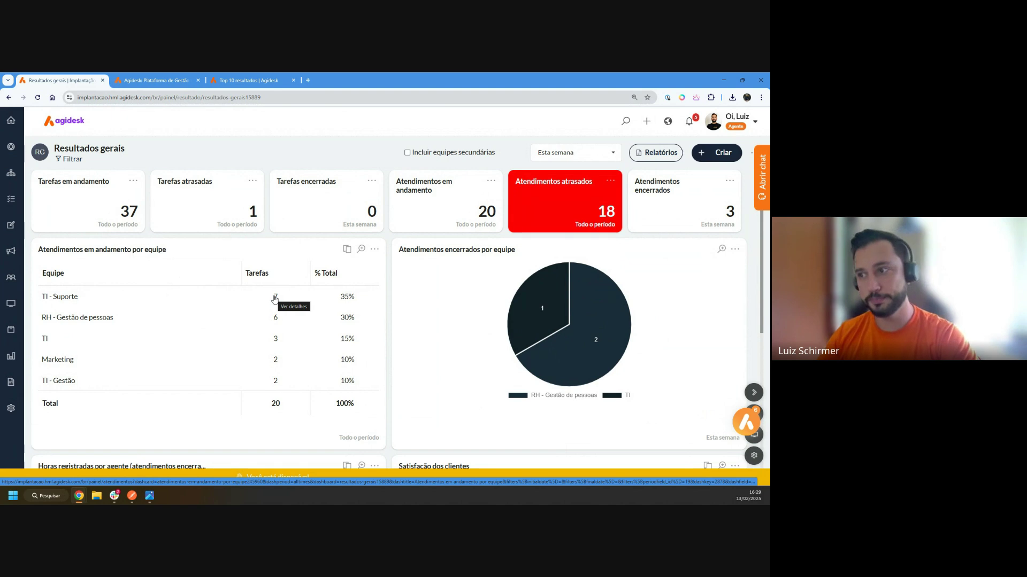
pyautogui.scroll(-3, 333, 262)
pyautogui.scroll(-2, 334, 259)
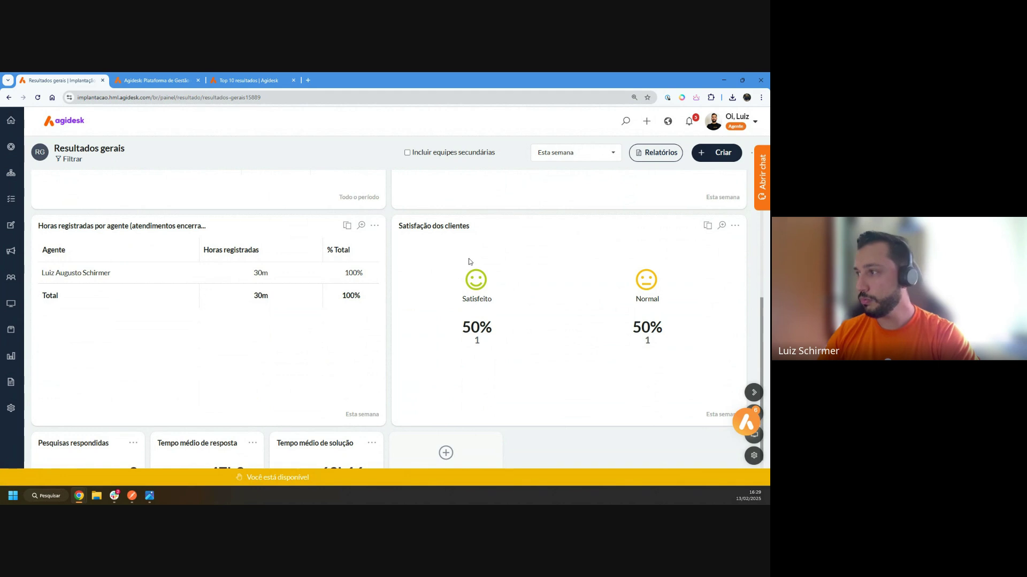
pyautogui.click(556, 152)
pyautogui.scroll(-2, 553, 229)
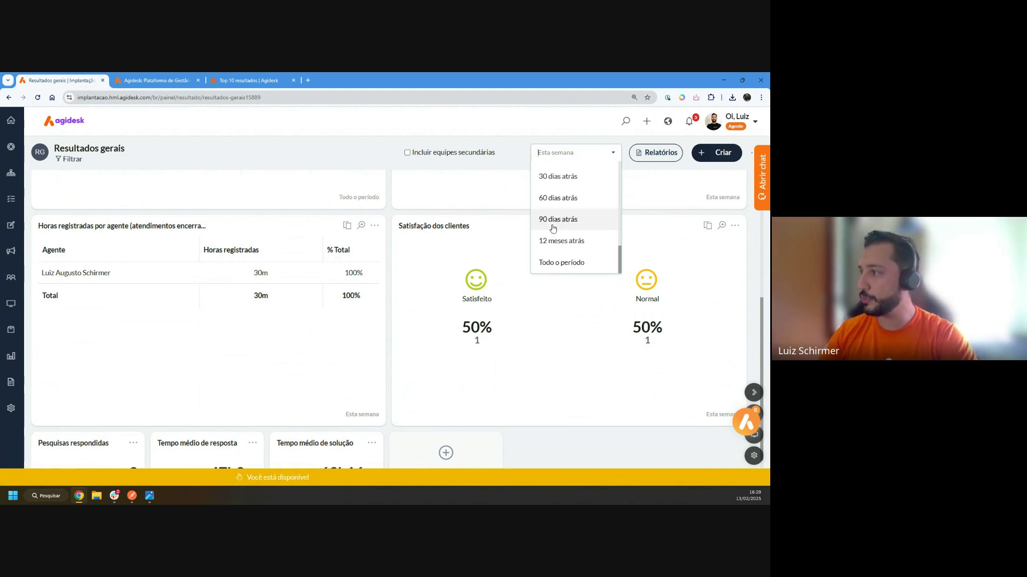
pyautogui.click(561, 264)
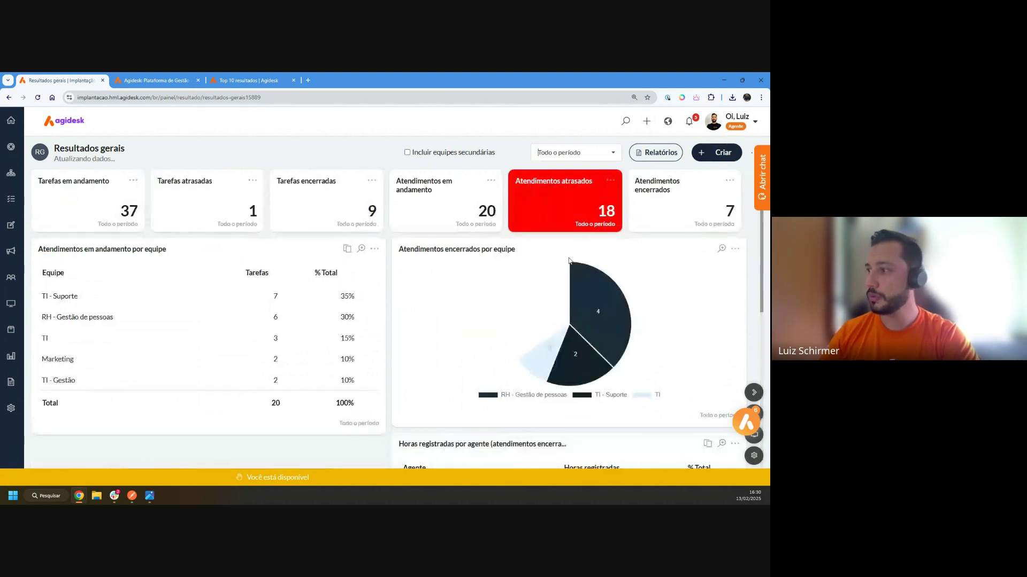
# Step: Move the Tempo médio de solução card right after Tarefas encerradas, and the Atendimentos encerrados card right after Tarefas em andamento
pyautogui.scroll(-5, 561, 262)
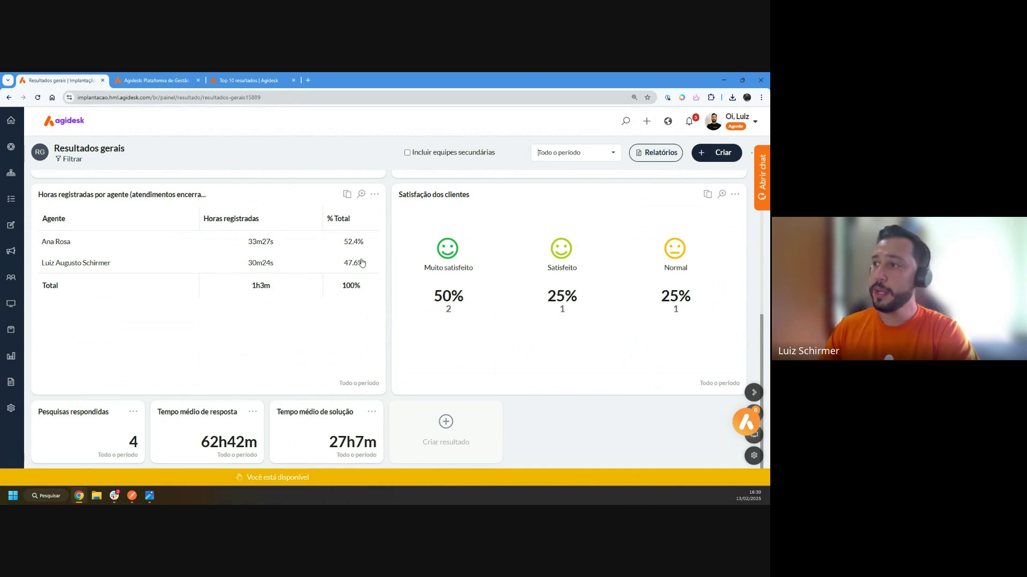
pyautogui.scroll(5, 358, 263)
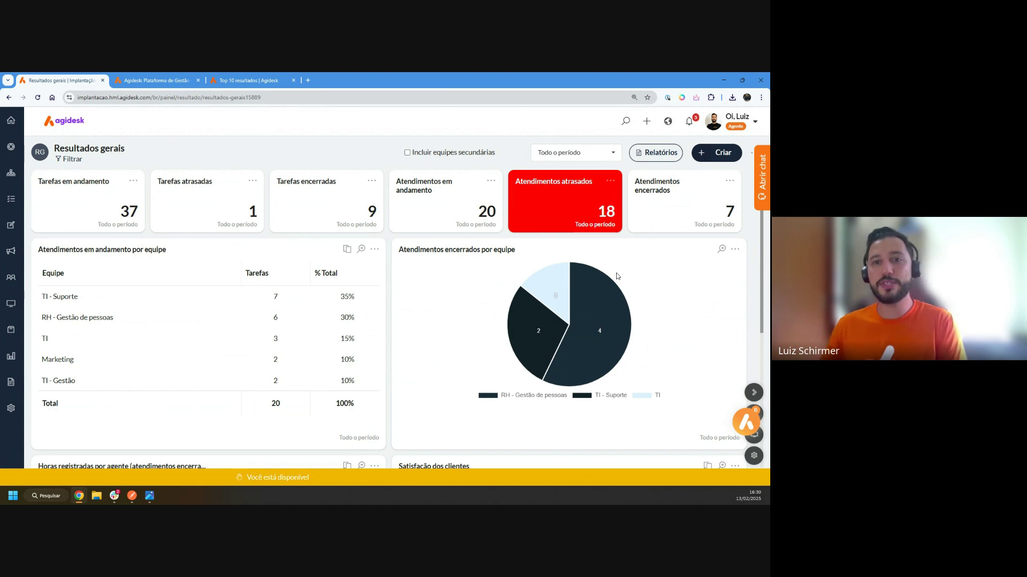
pyautogui.scroll(-5, 545, 263)
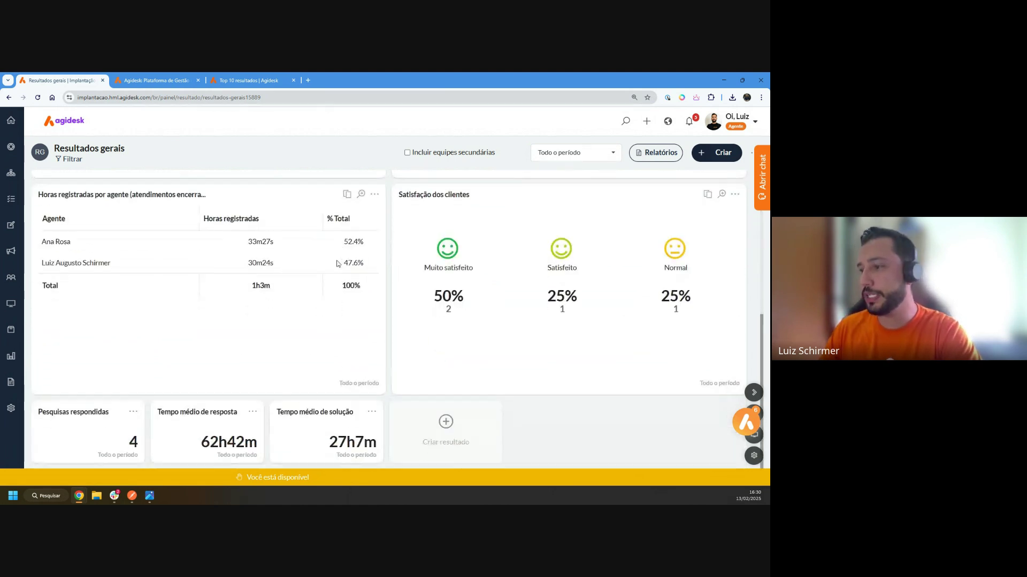
pyautogui.moveTo(298, 431); pyautogui.dragTo(403, 205)
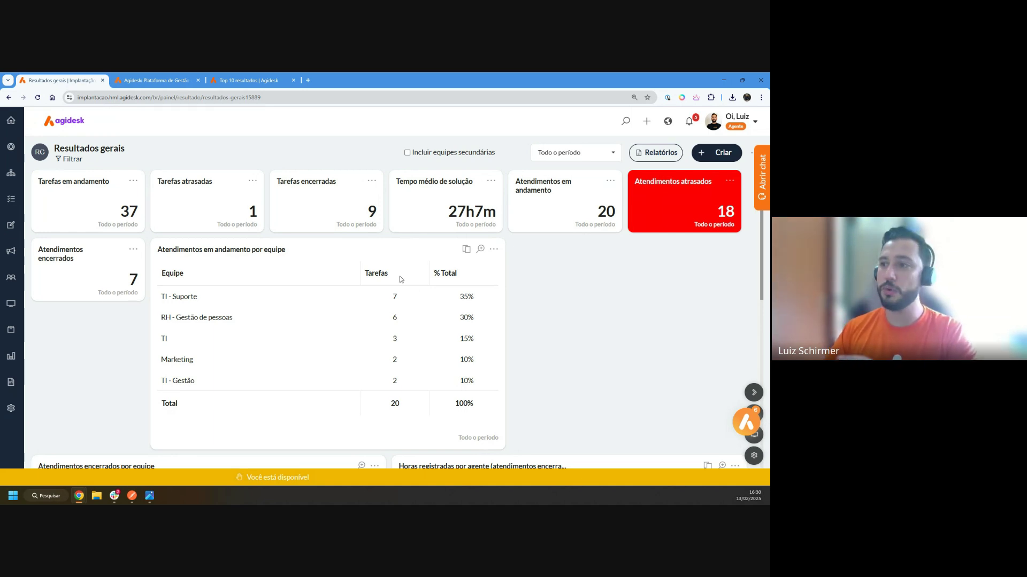
pyautogui.scroll(-8, 363, 266)
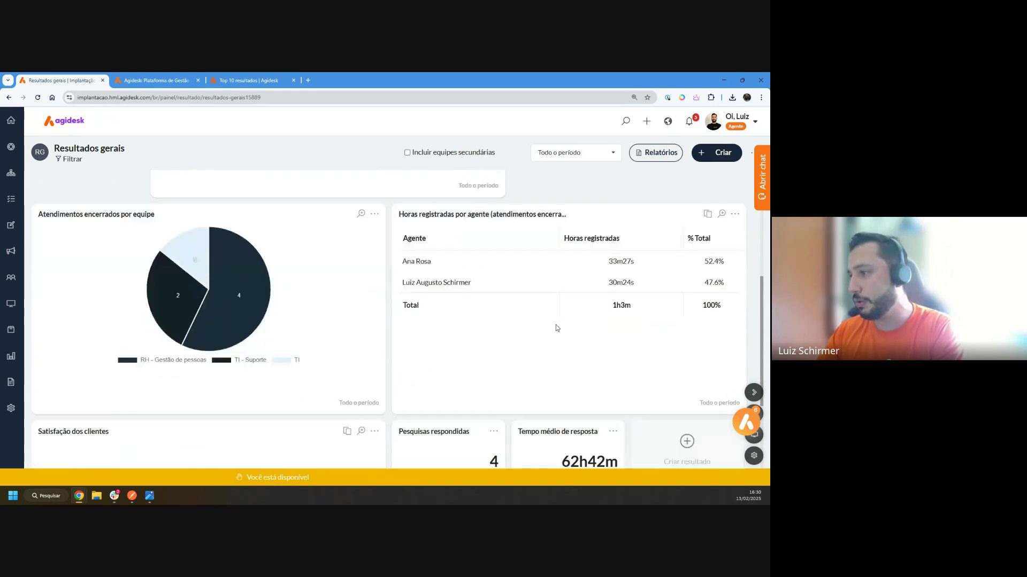
pyautogui.scroll(8, 531, 313)
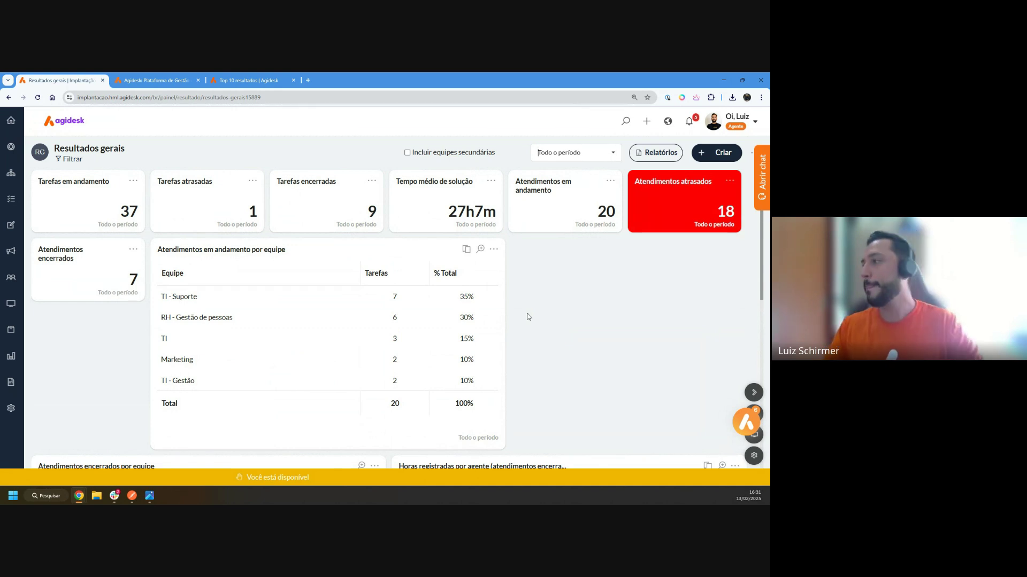
pyautogui.moveTo(69, 239); pyautogui.dragTo(186, 193)
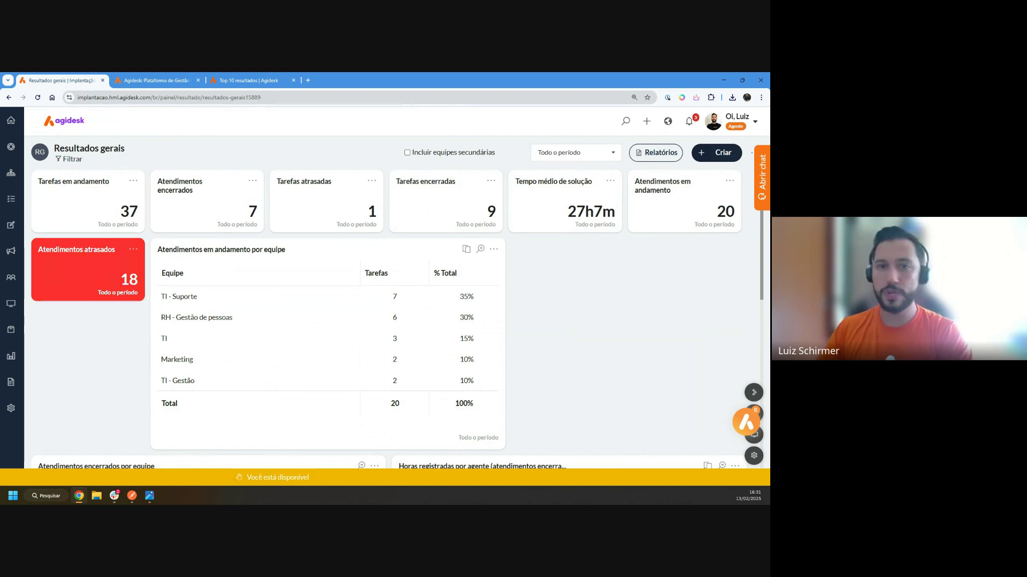
# Step: Delete the Tarefas em andamento, Tarefas atrasadas and Tarefas encerradas indicators from the dashboard
pyautogui.click(133, 180)
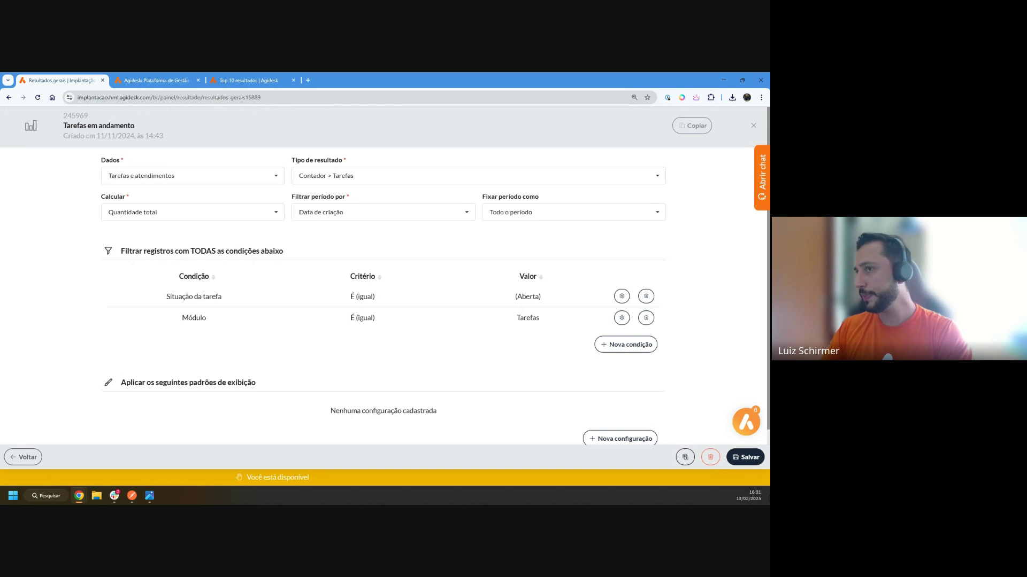
pyautogui.click(711, 458)
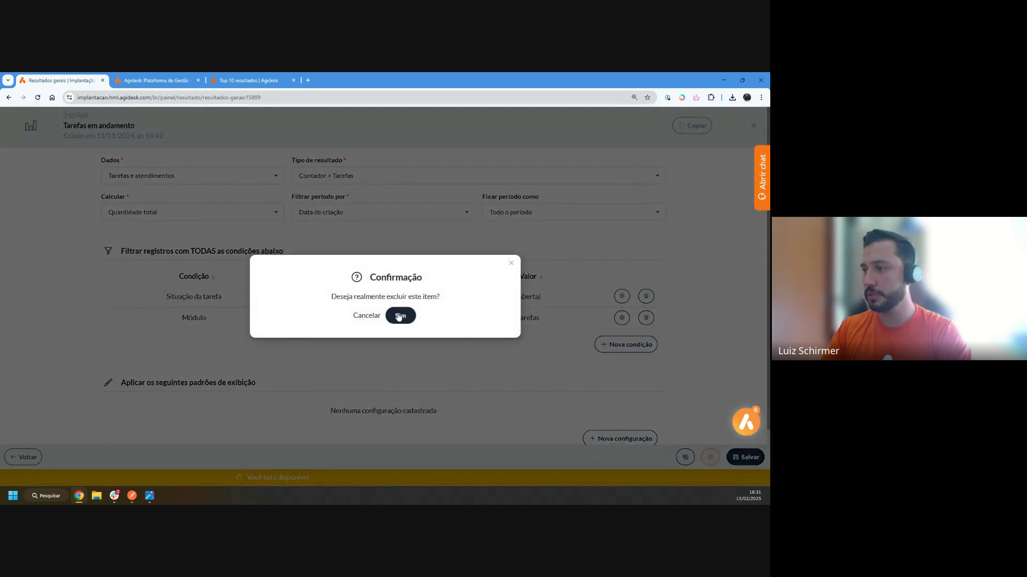
pyautogui.click(400, 315)
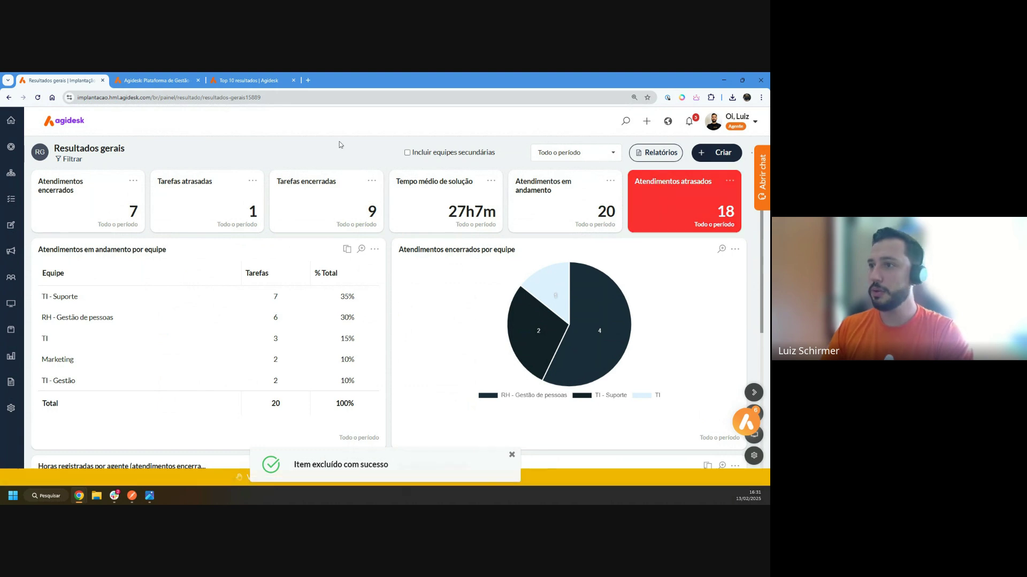
pyautogui.click(253, 184)
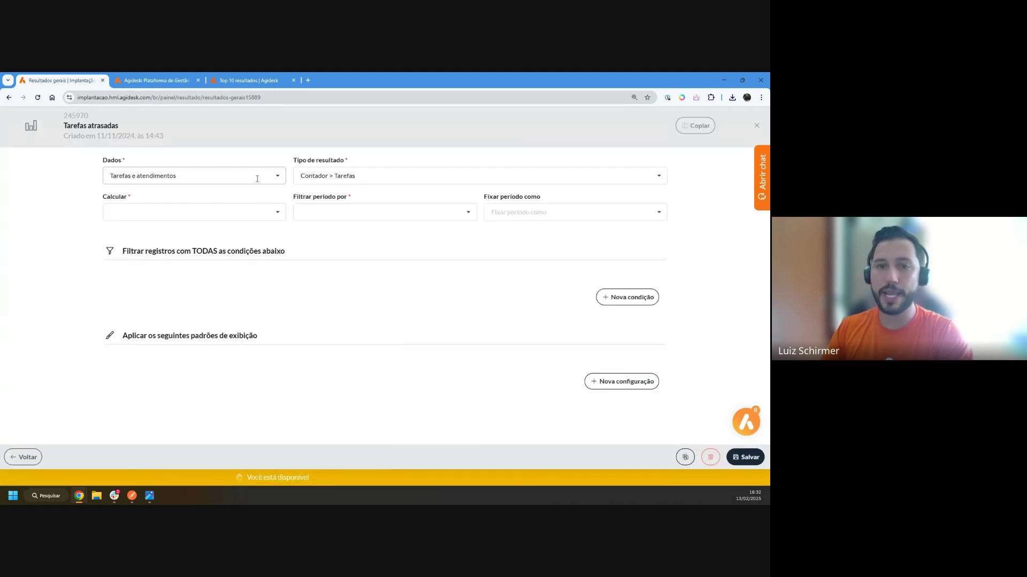
pyautogui.click(710, 458)
pyautogui.click(401, 314)
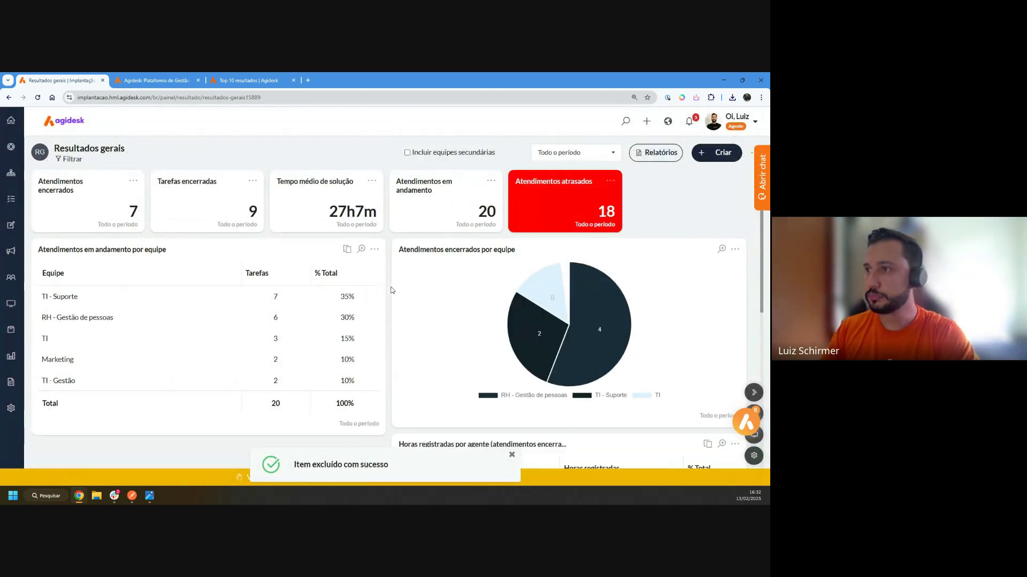
pyautogui.click(248, 183)
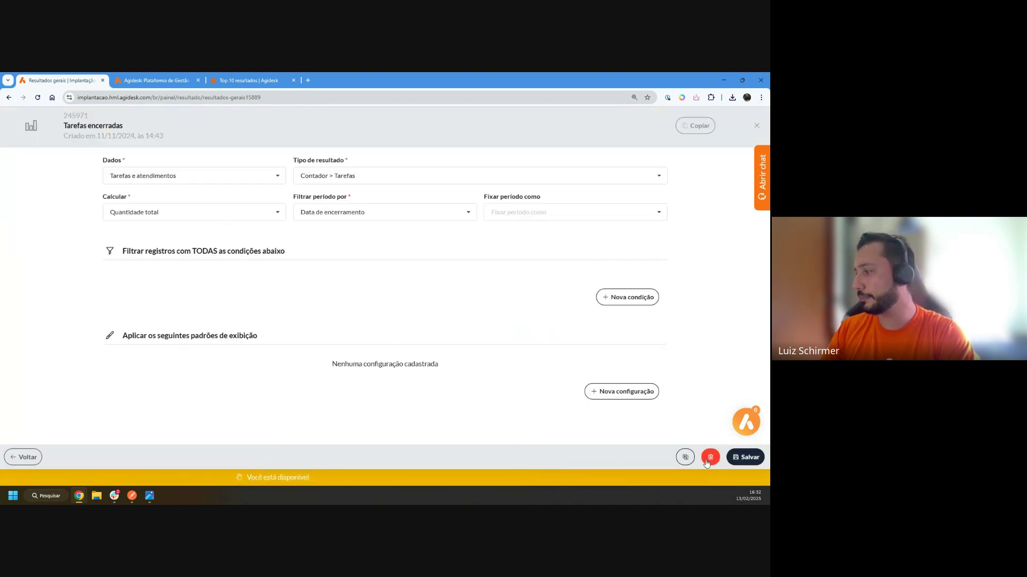
pyautogui.click(710, 457)
pyautogui.click(401, 314)
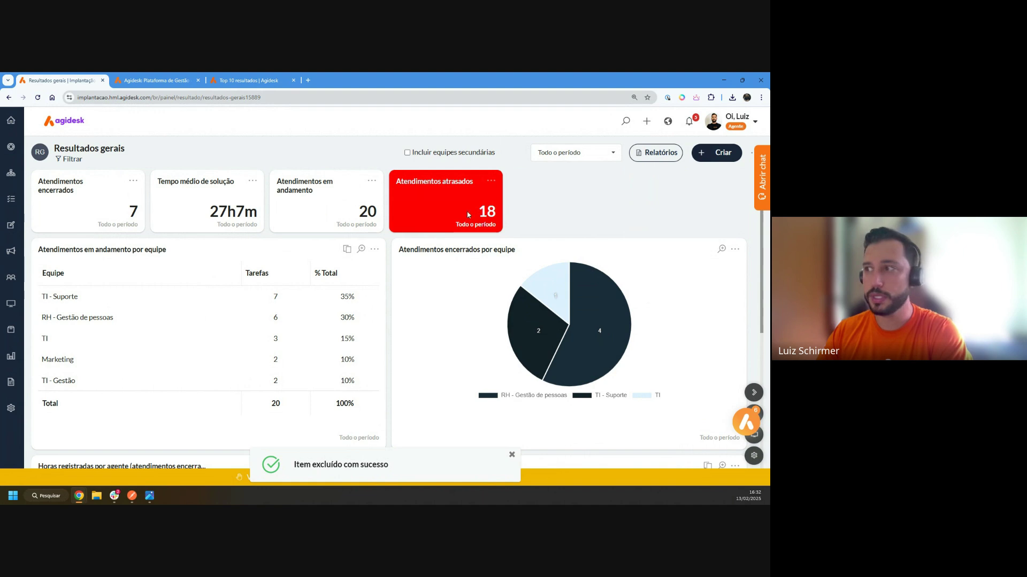
# Step: Order the counter cards as Atendimentos em andamento, Atendimentos encerrados, Atendimentos atrasados, Tempo médio de resposta, Tempo médio de solução, Pesquisas respondidas
pyautogui.scroll(-5, 480, 204)
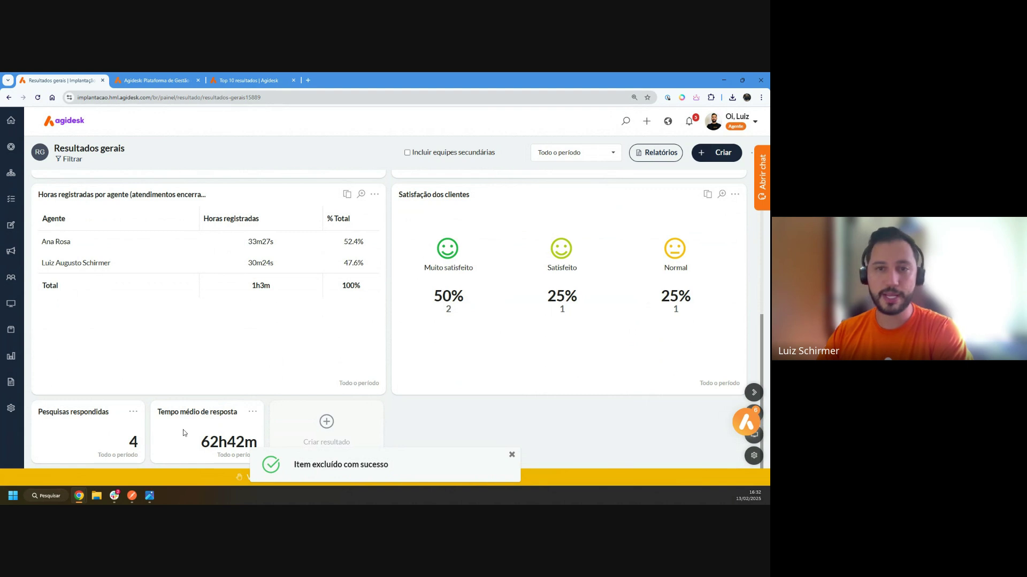
pyautogui.moveTo(183, 429); pyautogui.dragTo(415, 200)
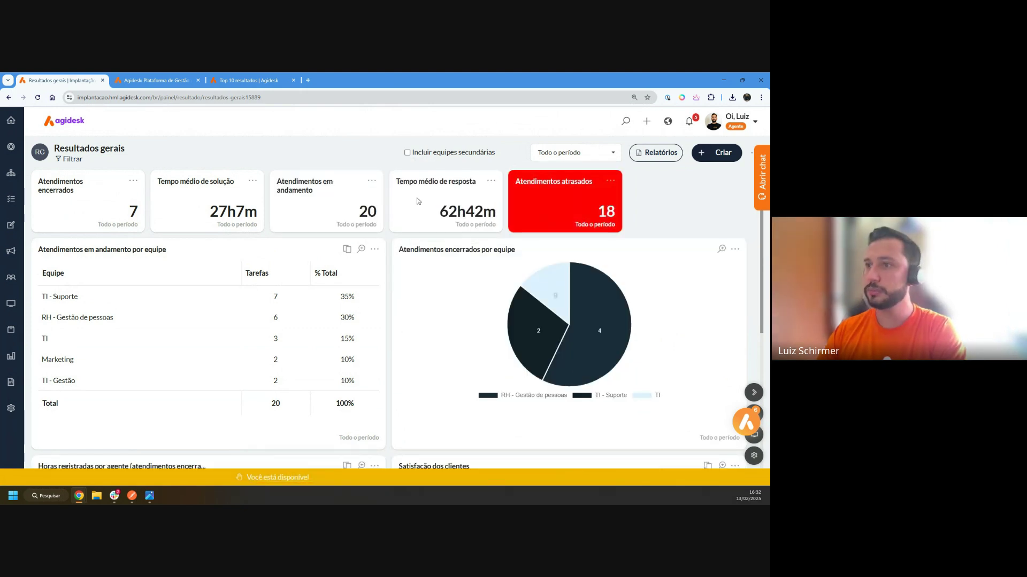
pyautogui.moveTo(218, 198); pyautogui.dragTo(487, 216)
pyautogui.scroll(-5, 284, 239)
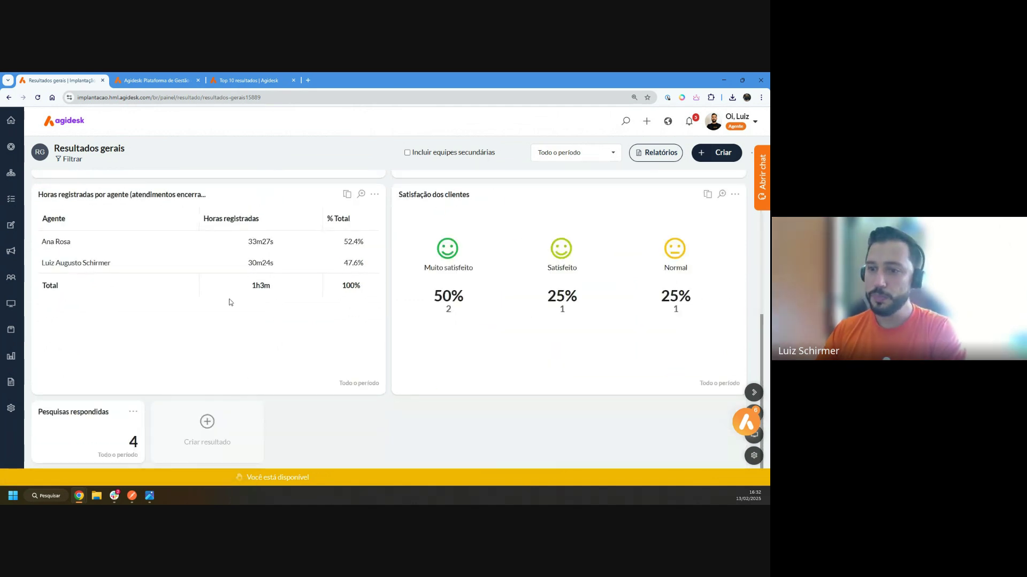
pyautogui.moveTo(46, 466); pyautogui.dragTo(530, 192)
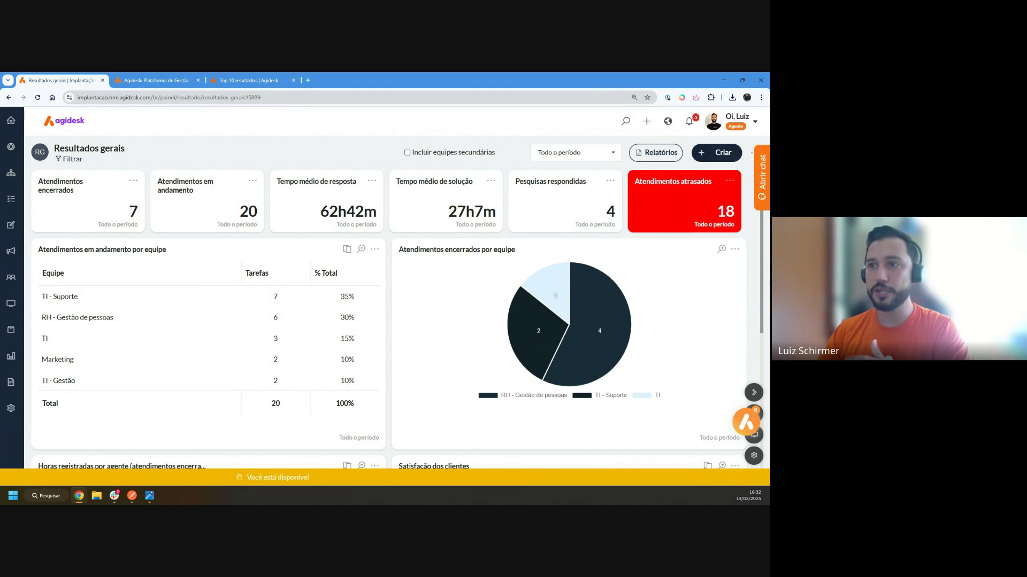
pyautogui.moveTo(668, 205); pyautogui.dragTo(177, 212)
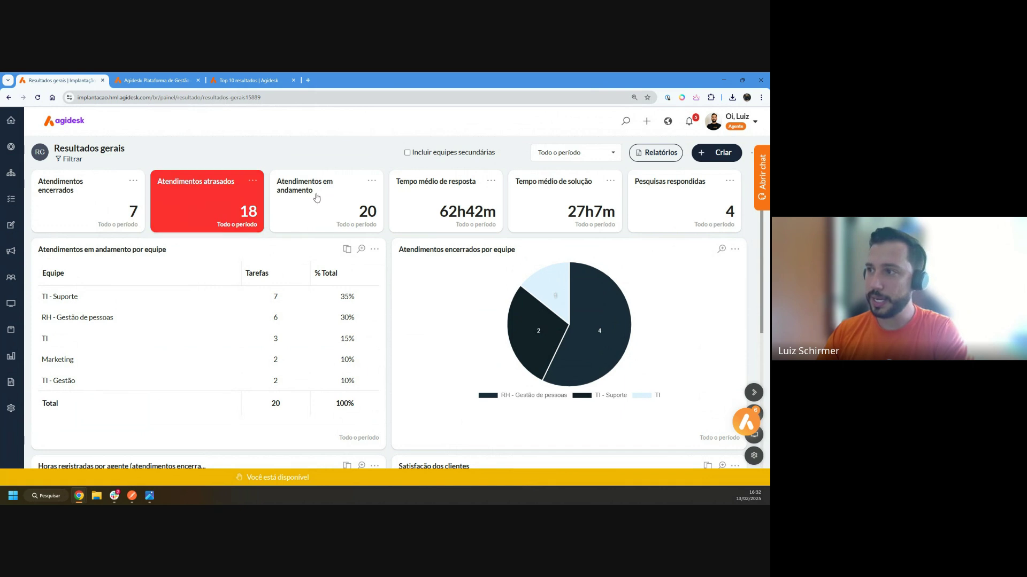
pyautogui.moveTo(319, 198); pyautogui.dragTo(101, 194)
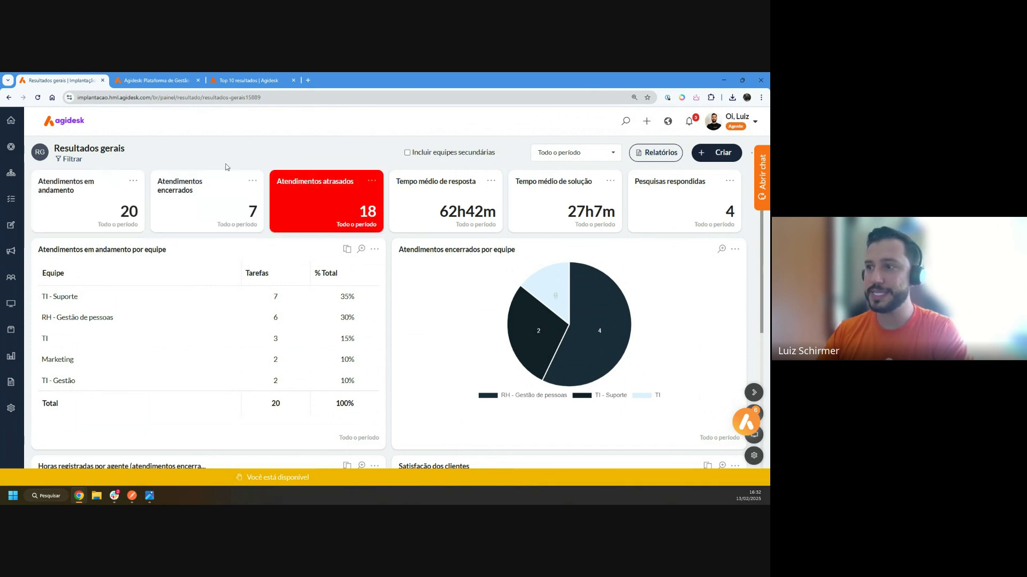
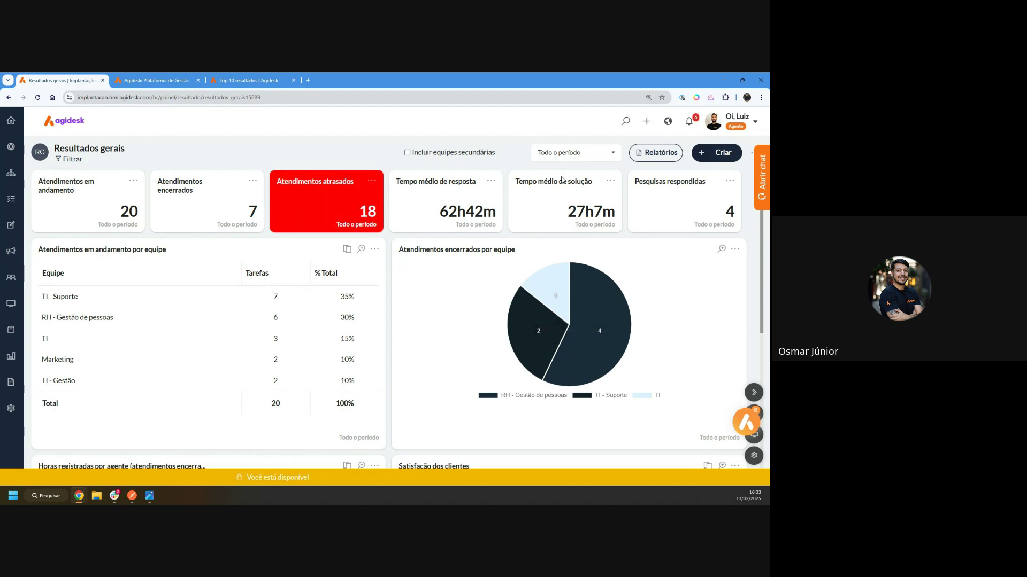
# Step: Review the Treinamento ticket among the records behind the Atendimentos atrasados indicator, and return to the Resultados gerais dashboard
pyautogui.click(365, 214)
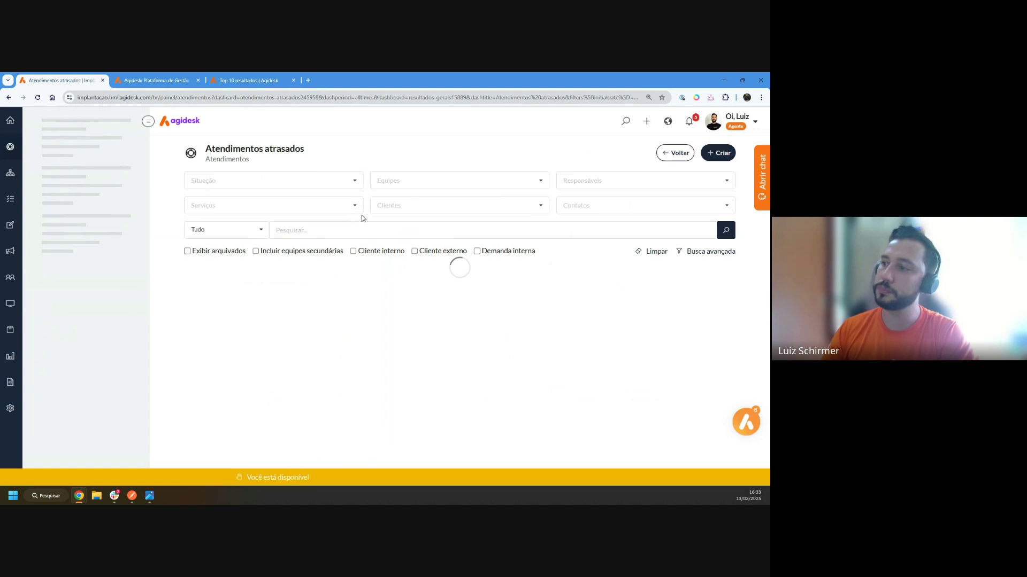
pyautogui.scroll(-3, 403, 247)
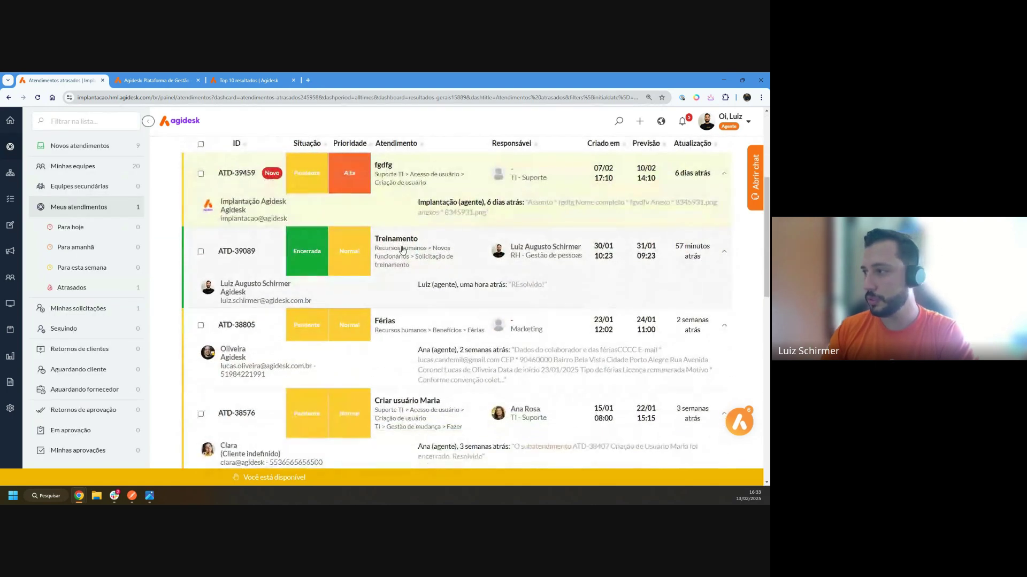
pyautogui.click(226, 256)
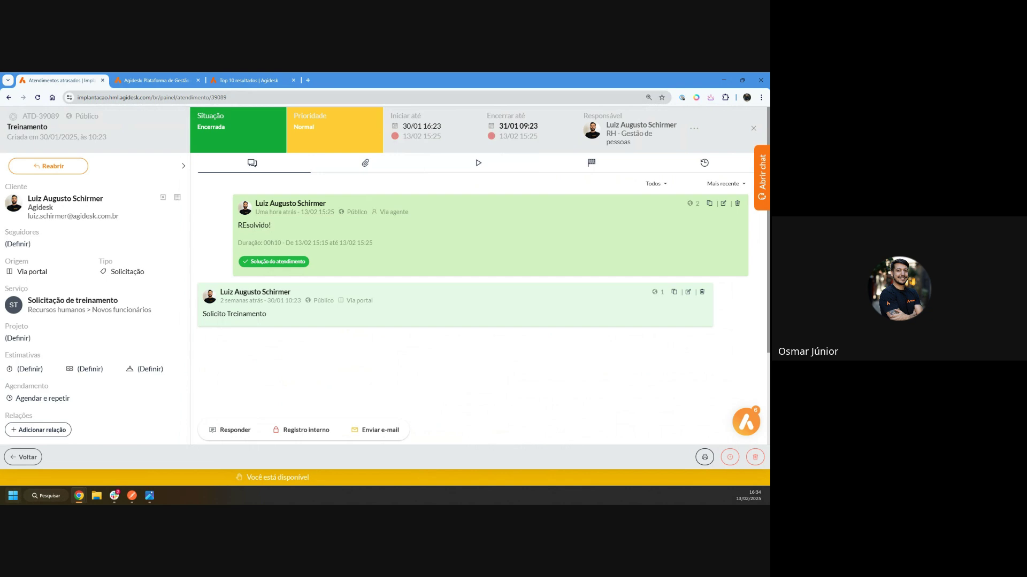
pyautogui.click(24, 457)
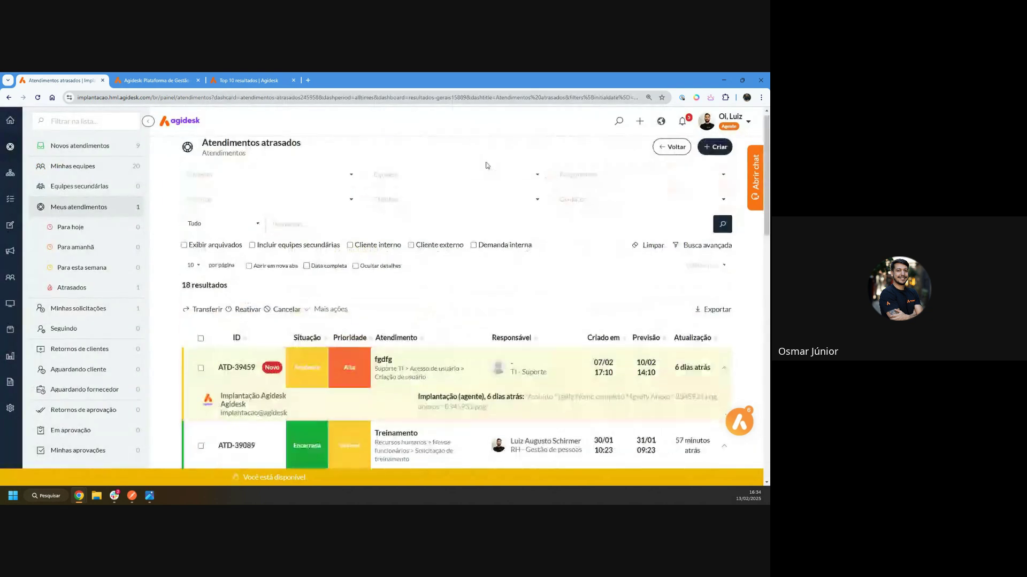
pyautogui.click(677, 152)
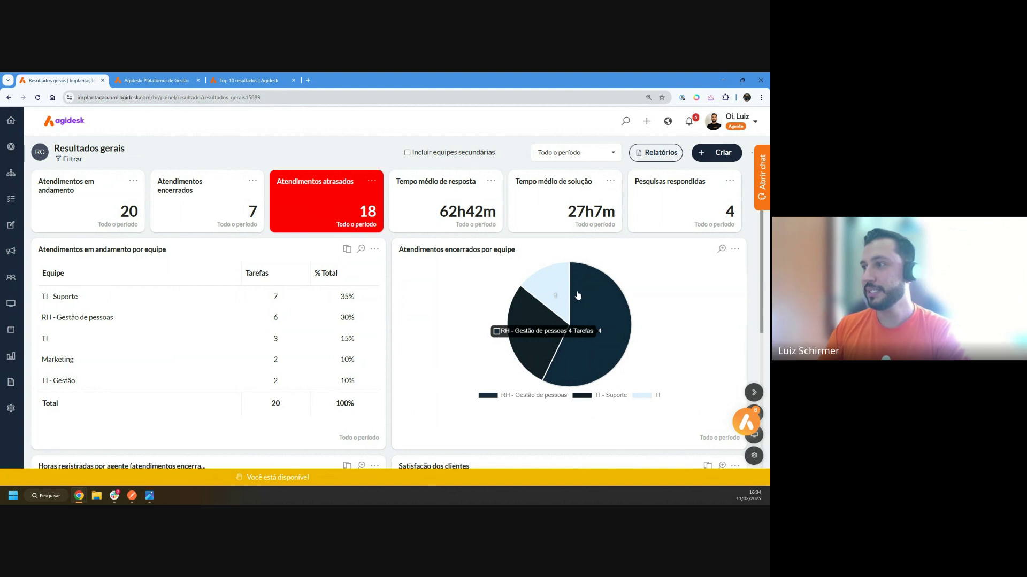
# Step: Add the condition Situação da tarefa É (igual) (Aberta) to the Atendimentos atrasados indicator, save it and return to the dashboard
pyautogui.click(373, 179)
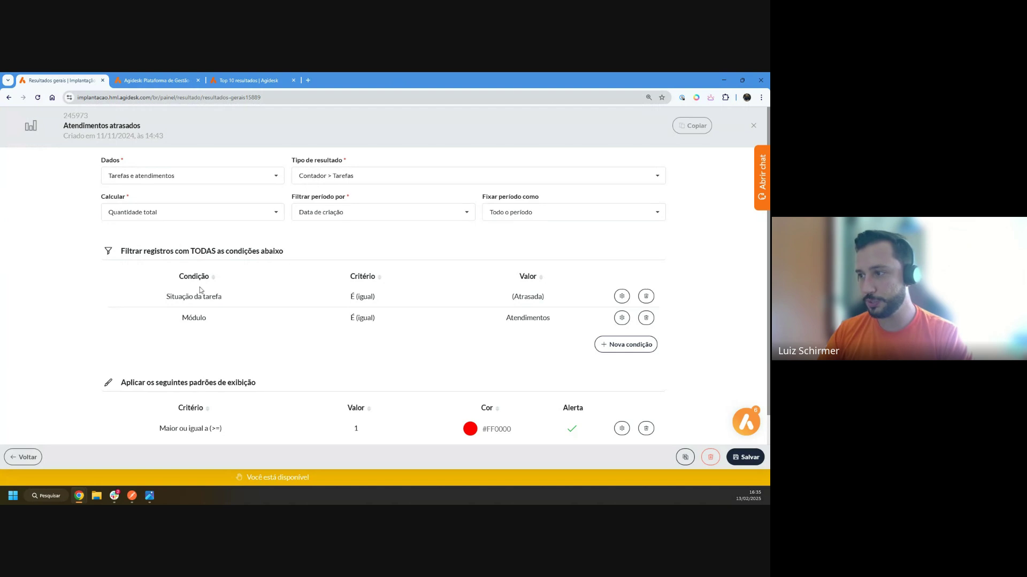
pyautogui.click(625, 344)
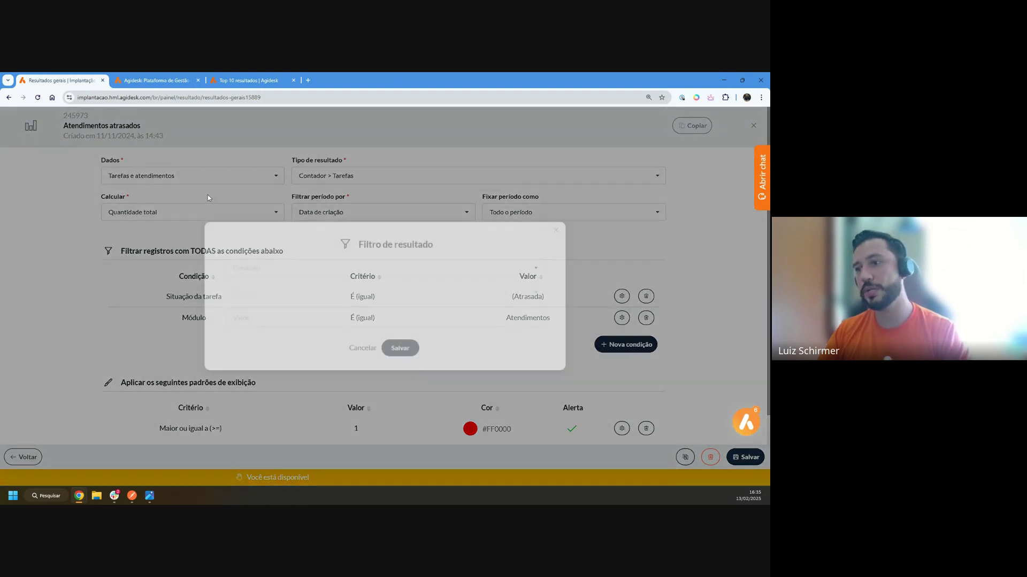
pyautogui.click(258, 267)
pyautogui.write('situa')
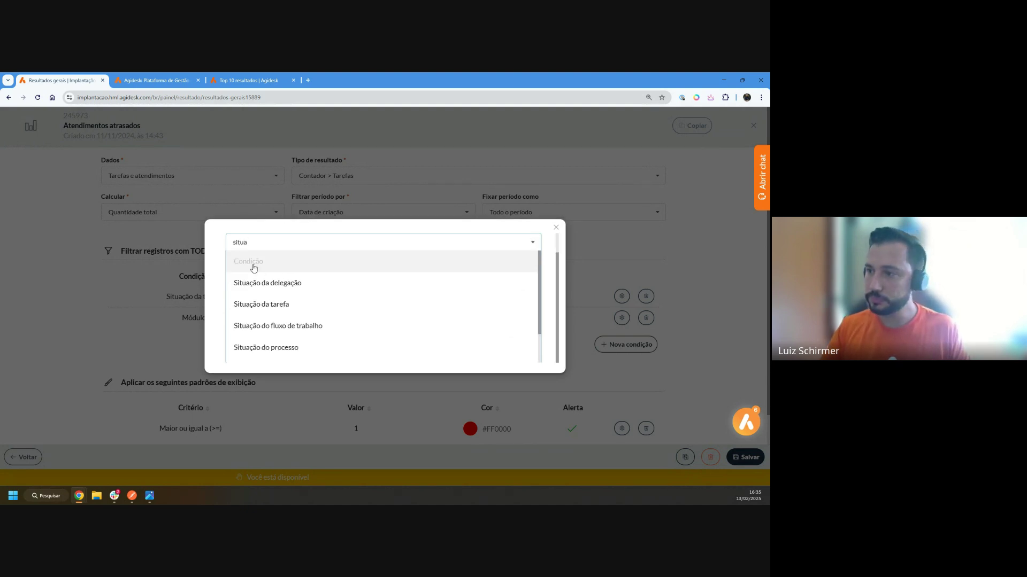
pyautogui.click(262, 304)
pyautogui.click(264, 291)
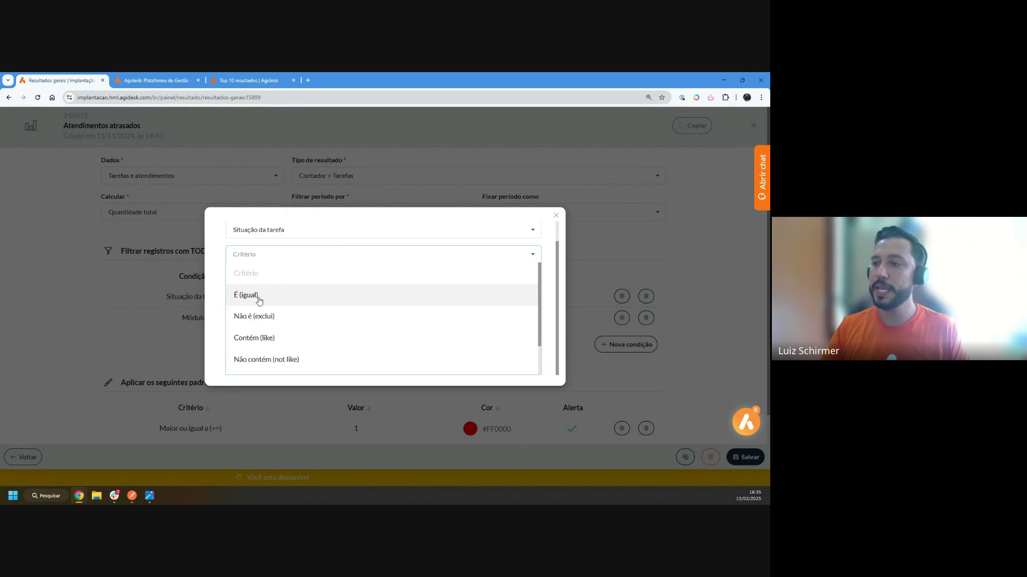
pyautogui.click(260, 301)
pyautogui.click(260, 316)
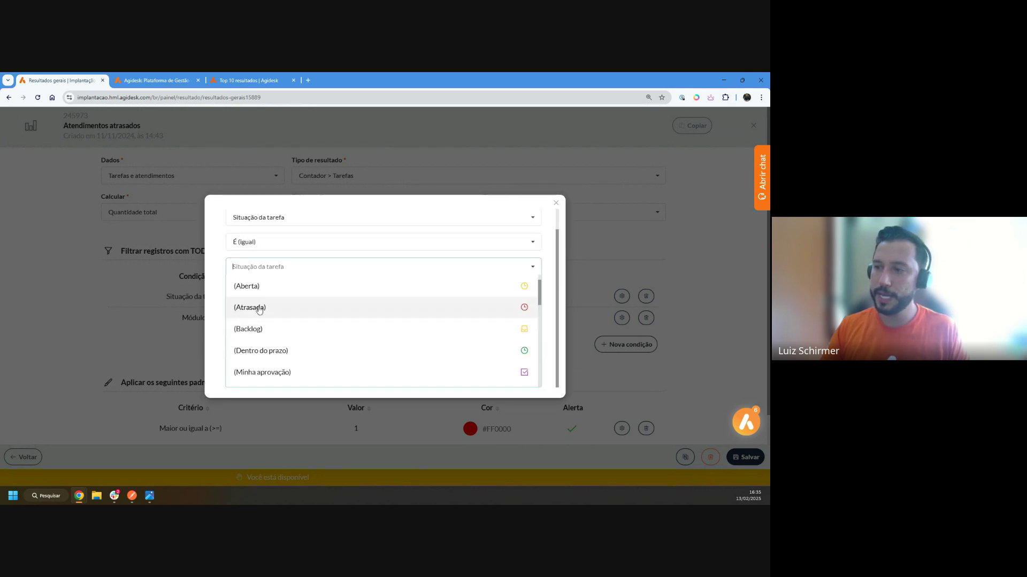
pyautogui.click(258, 308)
pyautogui.click(383, 357)
pyautogui.click(393, 351)
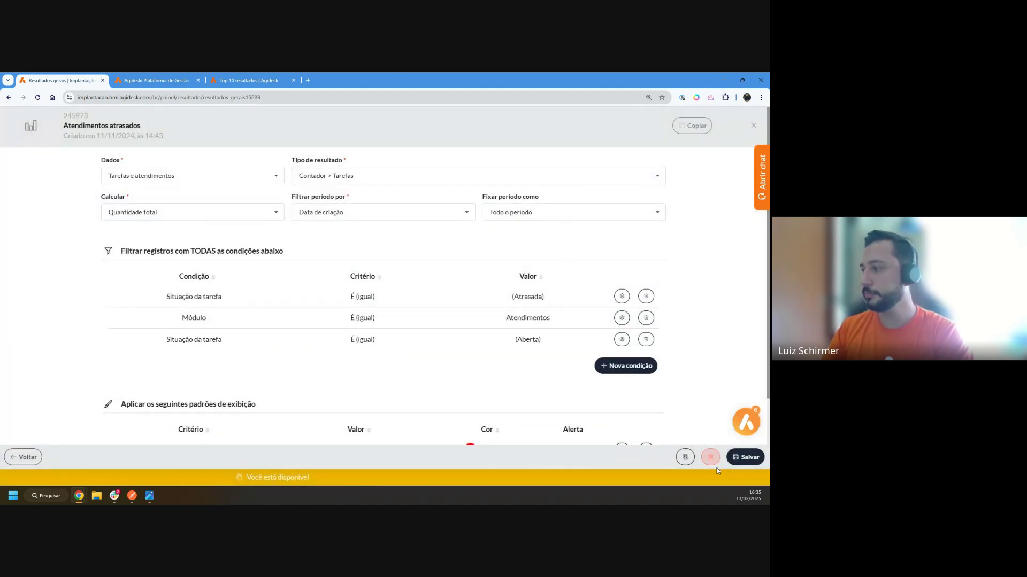
pyautogui.click(743, 458)
pyautogui.click(25, 458)
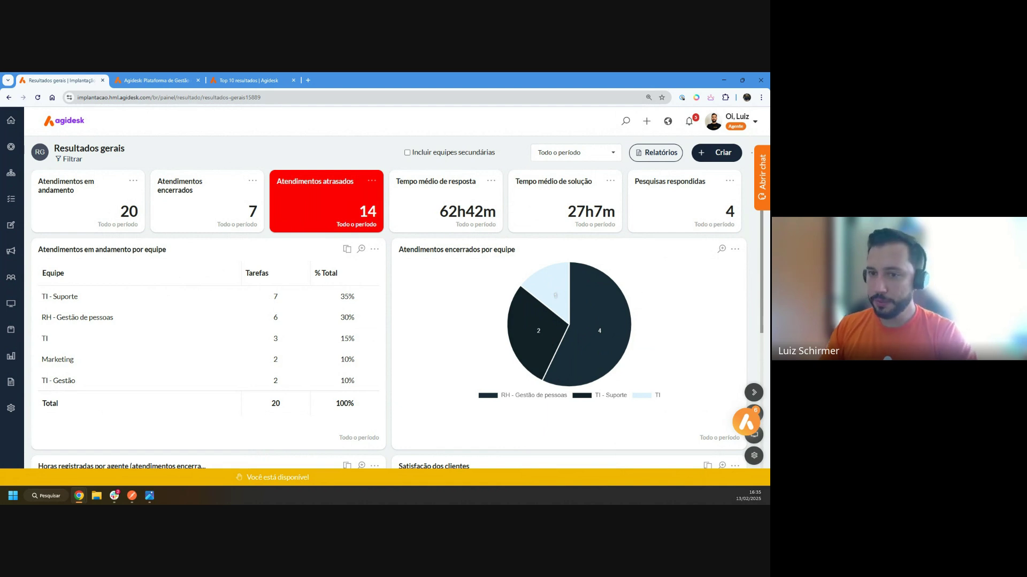
# Step: Start a new result on the Resultados gerais dashboard, named SLA and based on Tarefas e atendimentos data
pyautogui.scroll(-5, 160, 195)
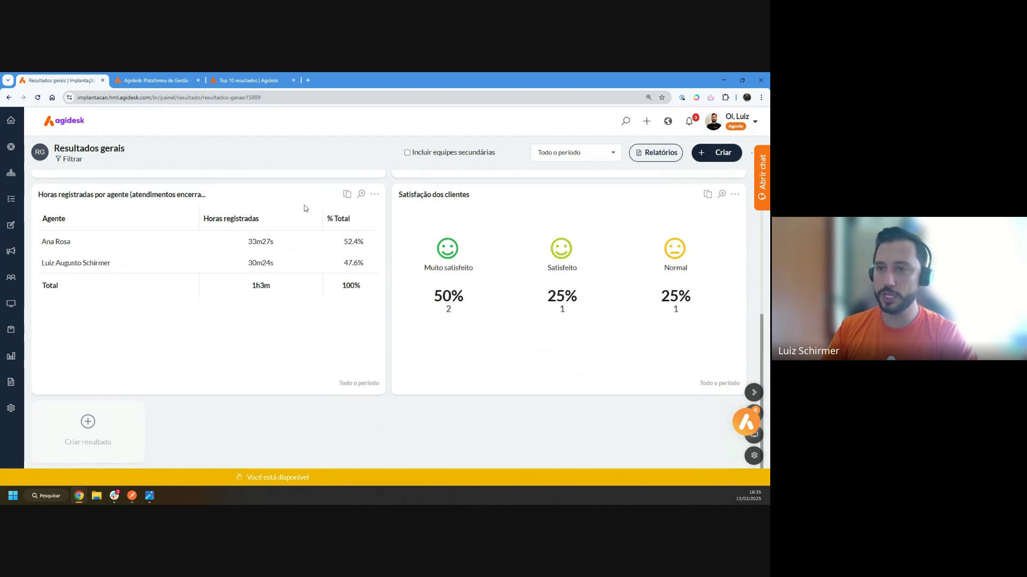
pyautogui.scroll(5, 344, 175)
pyautogui.scroll(-5, 370, 233)
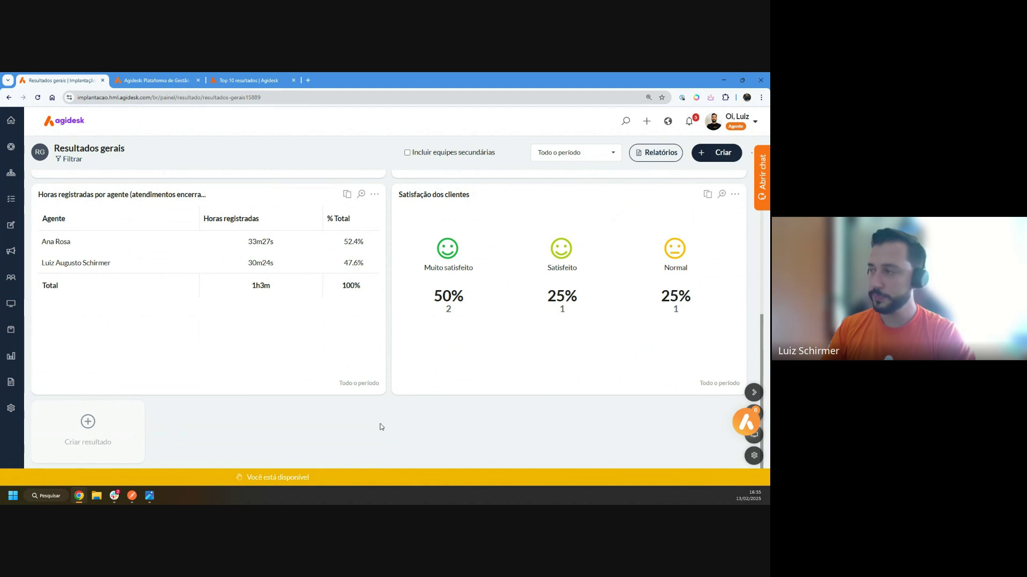
pyautogui.click(717, 154)
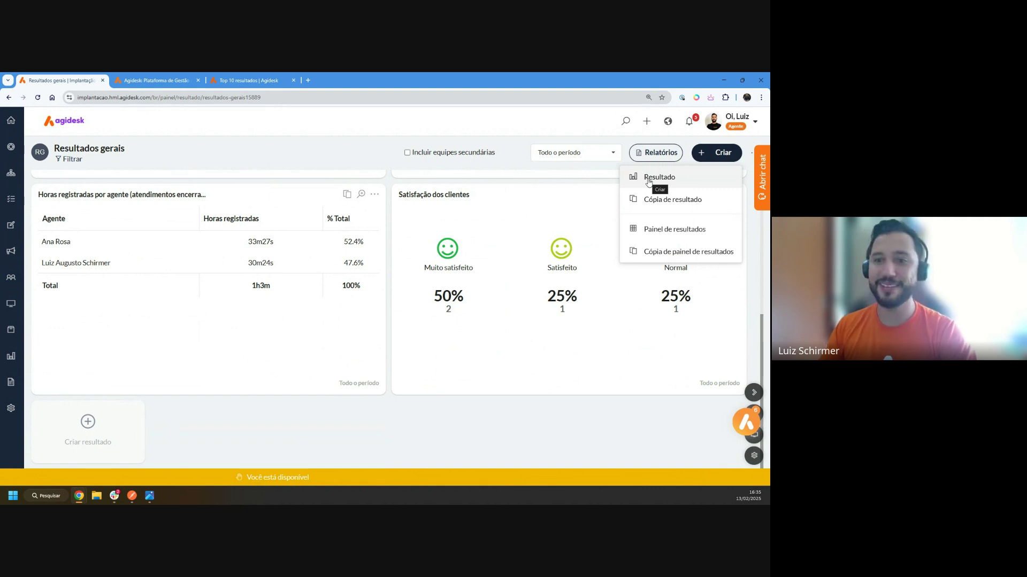
pyautogui.click(648, 181)
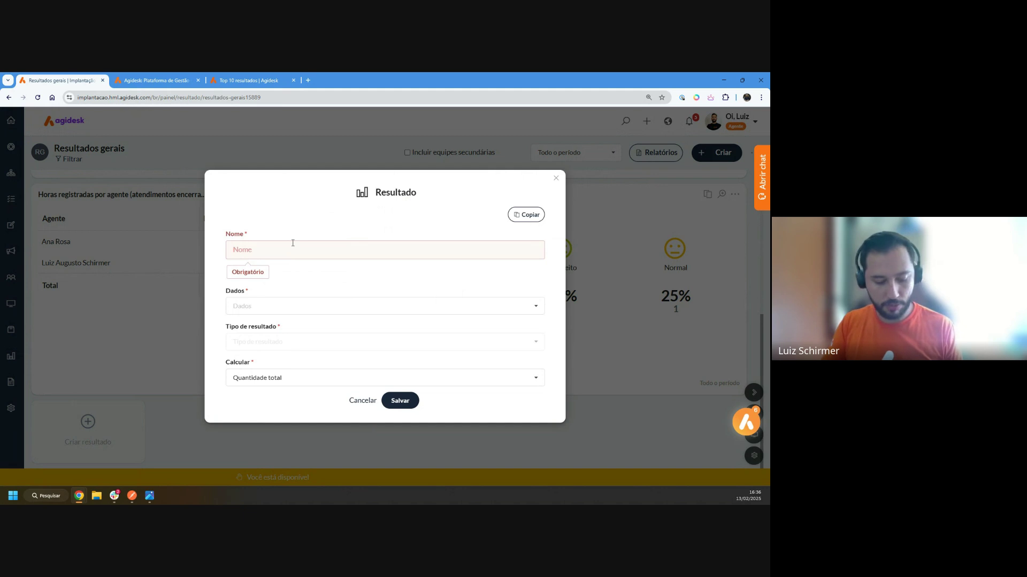
pyautogui.write('SLA')
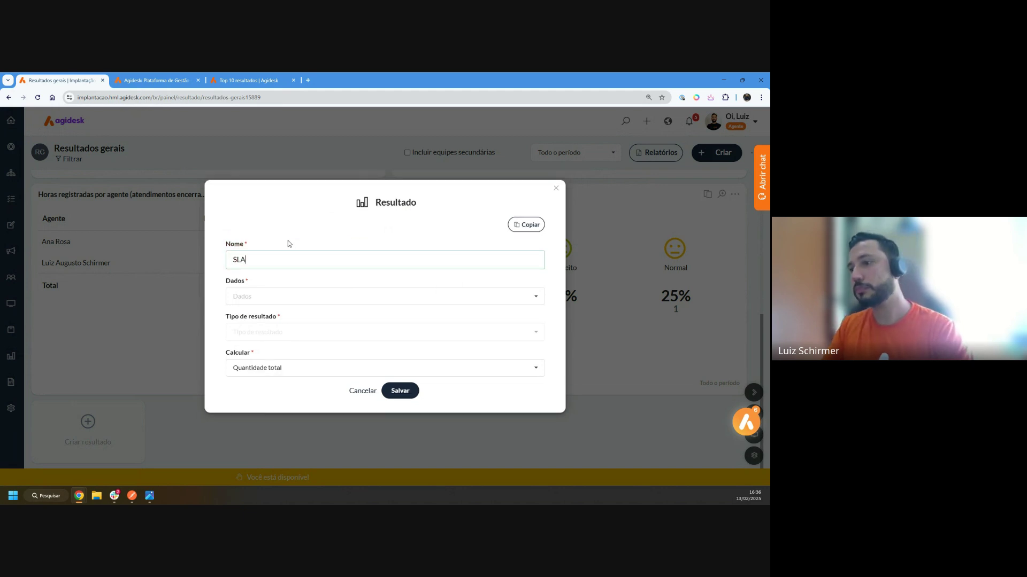
pyautogui.moveTo(248, 280); pyautogui.dragTo(225, 293)
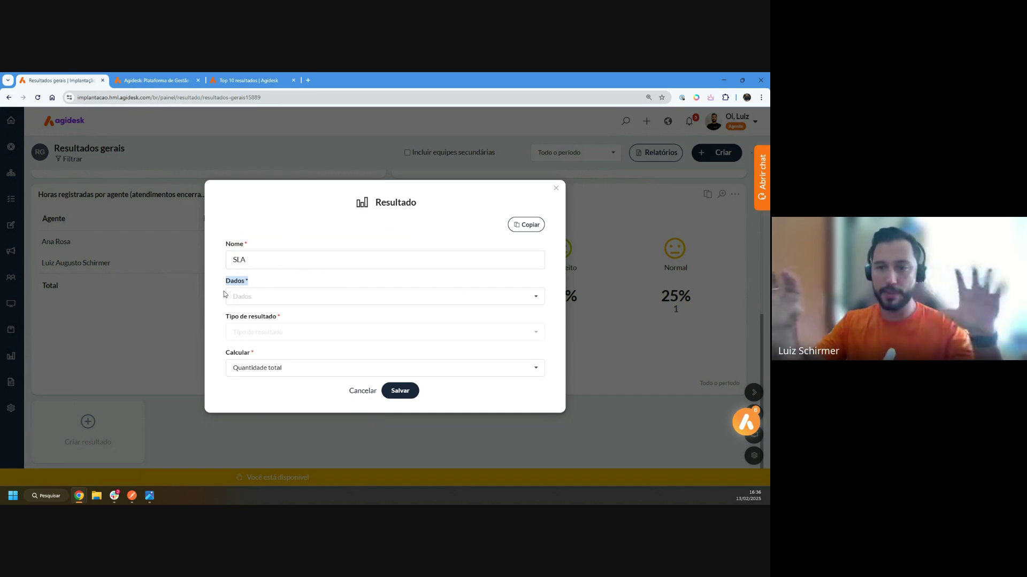
pyautogui.click(266, 296)
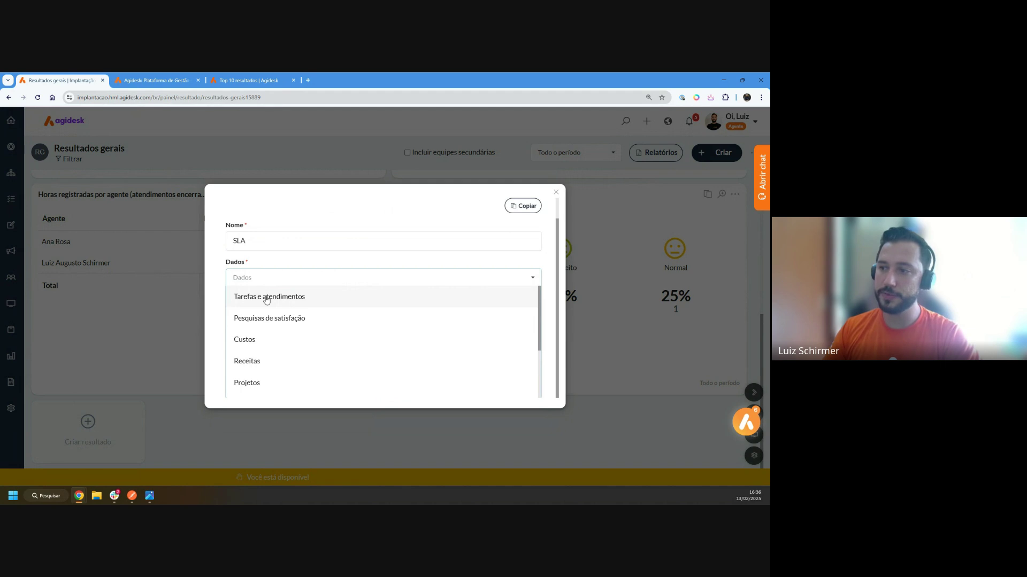
pyautogui.click(266, 297)
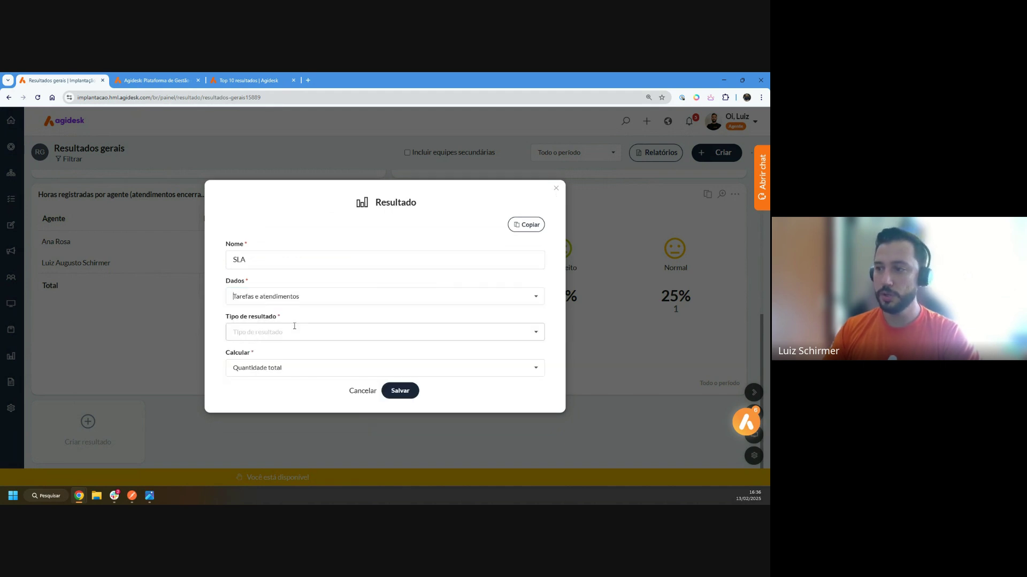
# Step: Set the SLA result's type to Lista > Análise de SLA por agente and save the new result
pyautogui.moveTo(280, 317); pyautogui.dragTo(215, 320)
pyautogui.moveTo(306, 187)
pyautogui.mouseDown()
pyautogui.moveTo(371, 362)
pyautogui.moveTo(321, 197)
pyautogui.mouseUp()
pyautogui.click(271, 338)
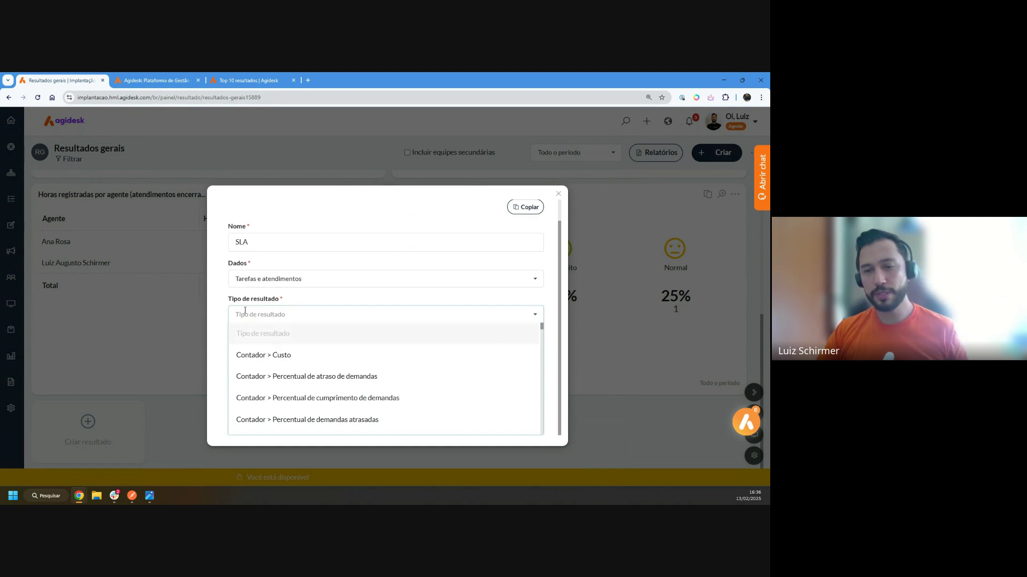
pyautogui.moveTo(254, 195); pyautogui.dragTo(245, 138)
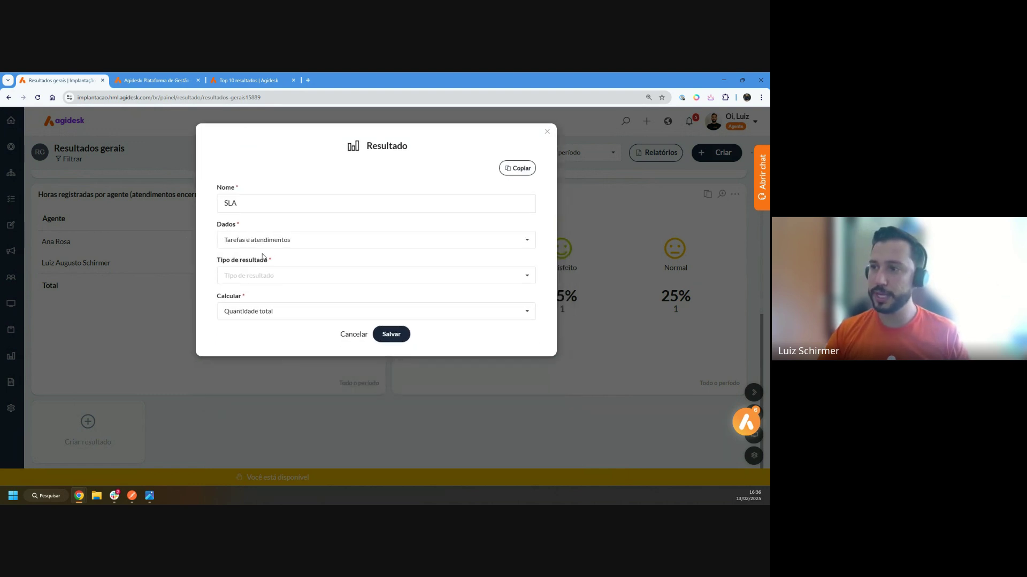
pyautogui.click(247, 279)
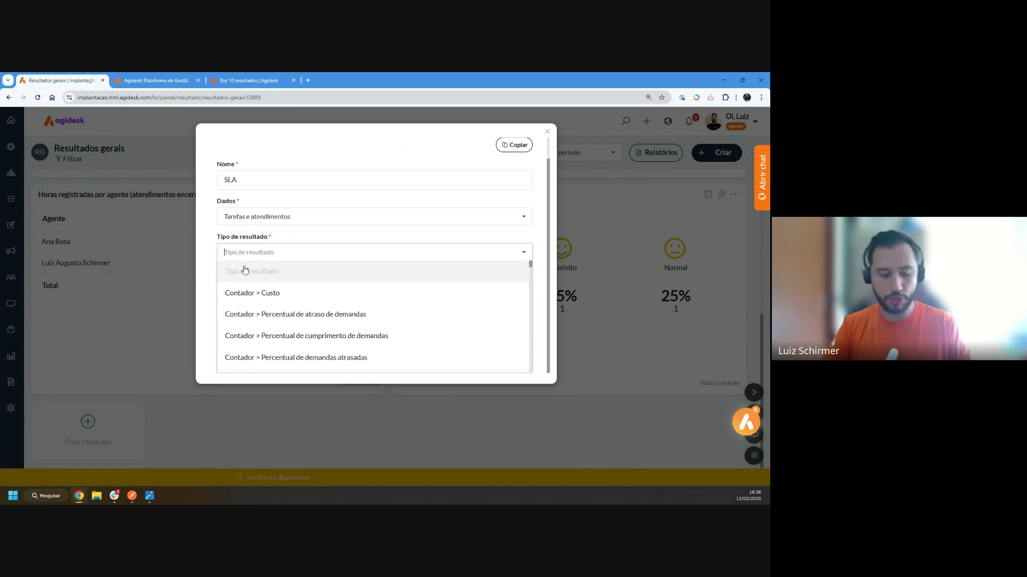
pyautogui.write('sla')
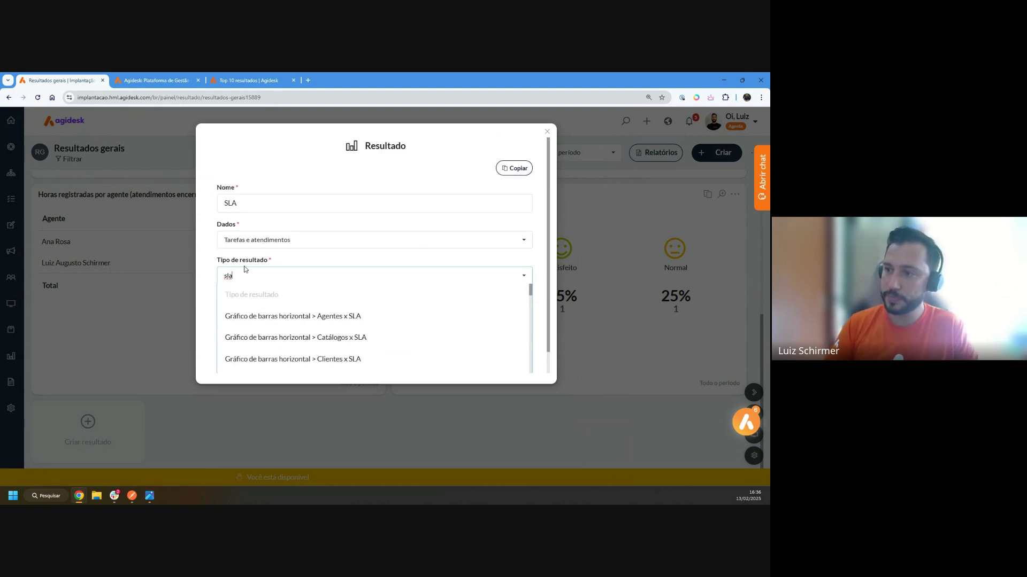
pyautogui.scroll(-4, 305, 314)
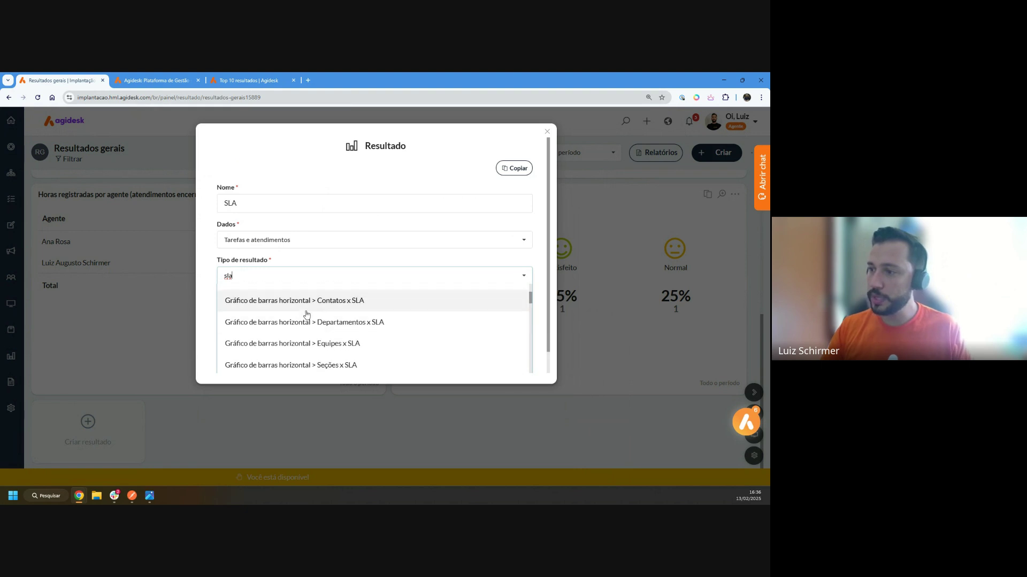
pyautogui.scroll(-6, 305, 312)
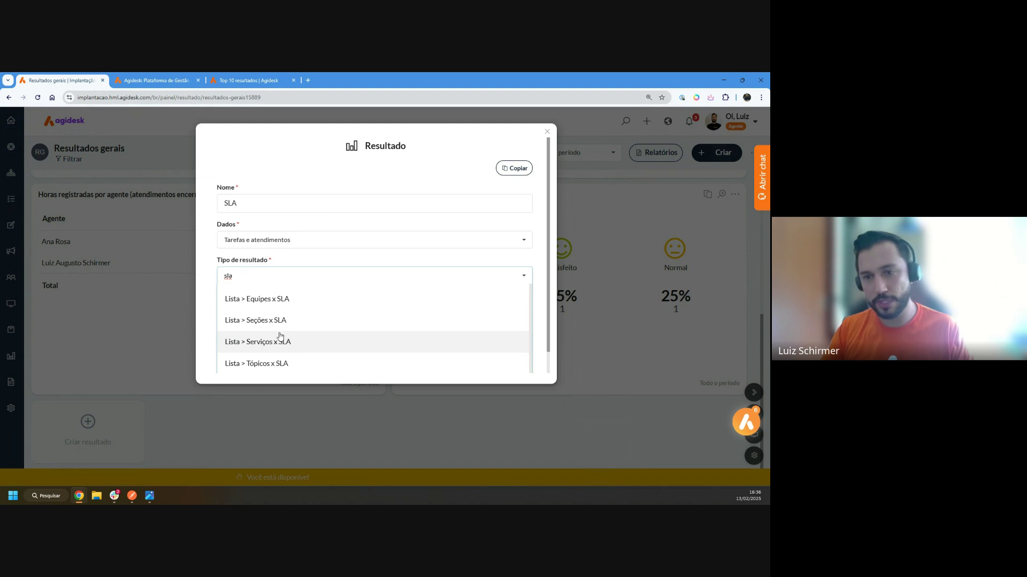
pyautogui.scroll(1, 279, 336)
pyautogui.scroll(5, 279, 336)
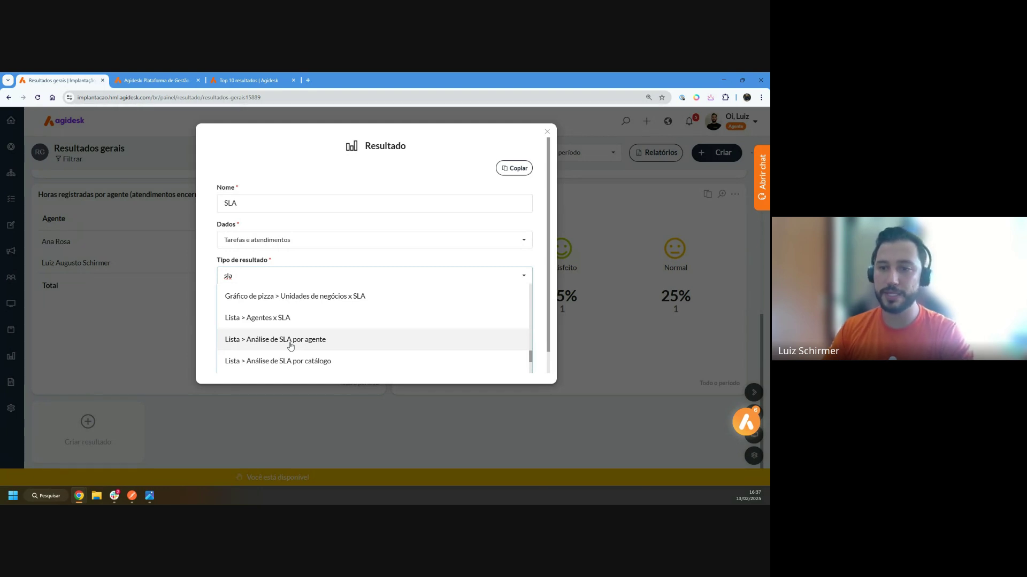
pyautogui.click(256, 345)
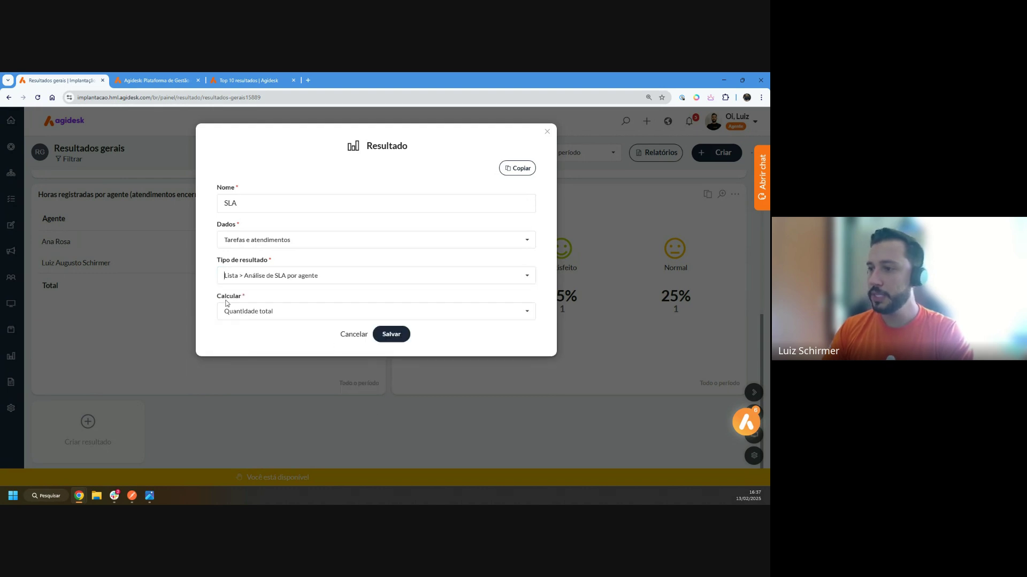
pyautogui.click(395, 336)
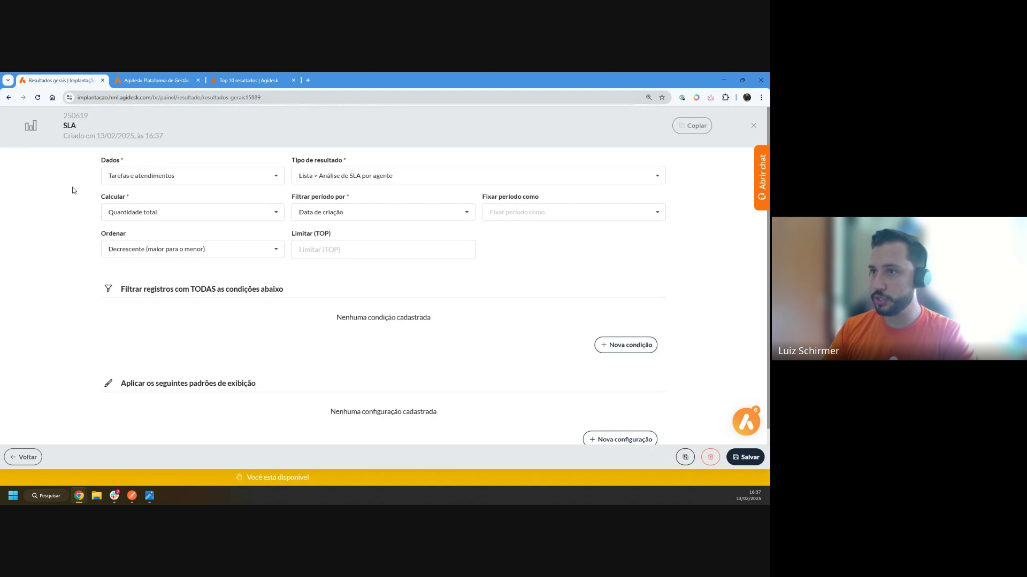
# Step: Add the condition Módulo É (igual) Atendimentos to the SLA result, save it and return to the dashboard
pyautogui.click(631, 347)
pyautogui.click(254, 265)
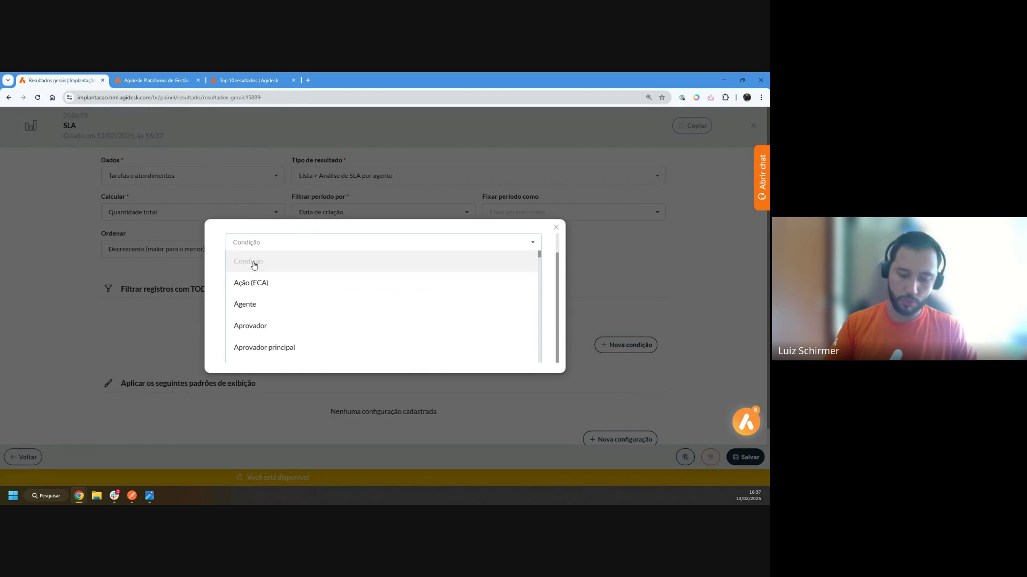
pyautogui.write('mod')
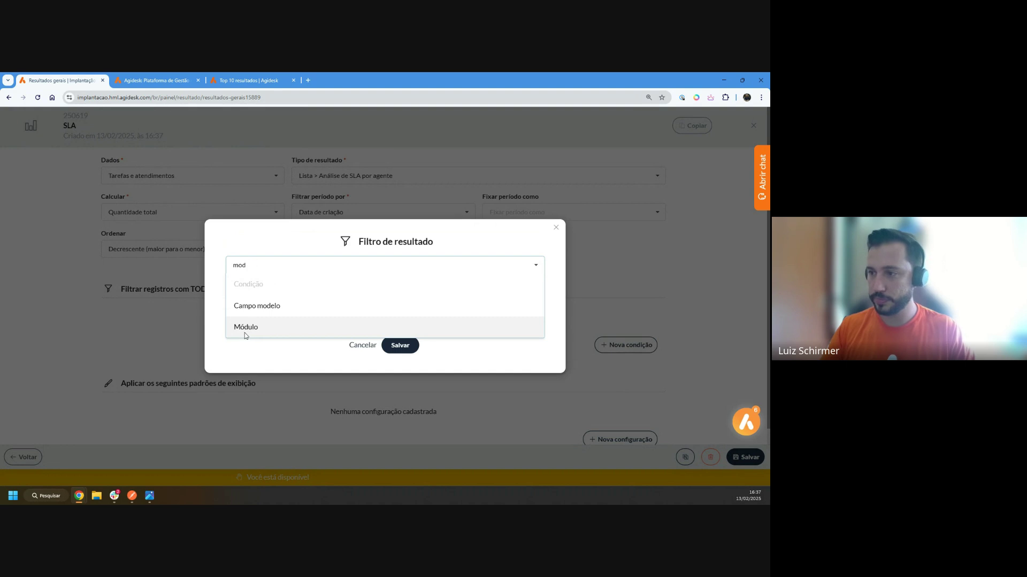
pyautogui.click(245, 328)
pyautogui.click(261, 291)
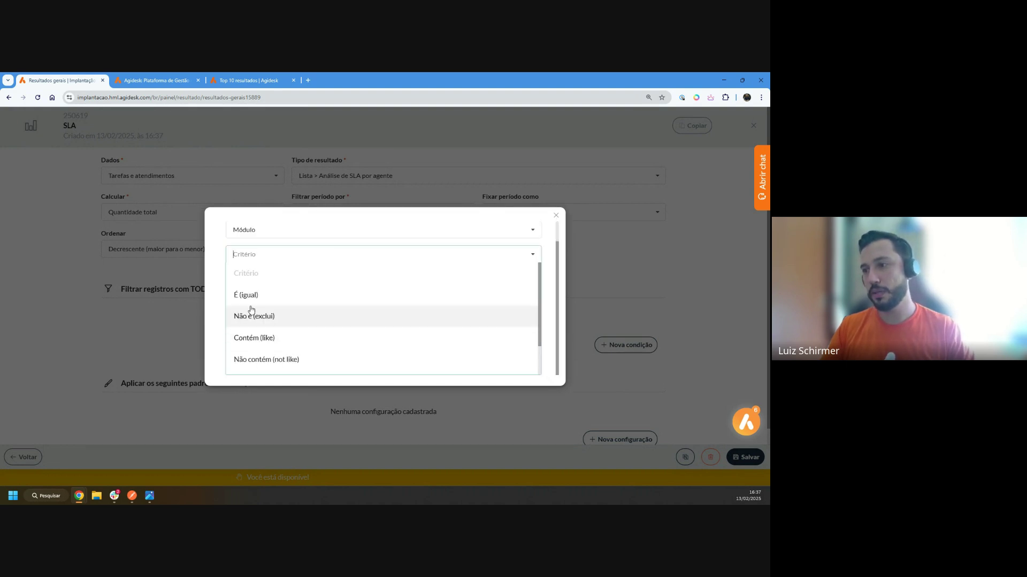
pyautogui.click(254, 298)
pyautogui.click(257, 317)
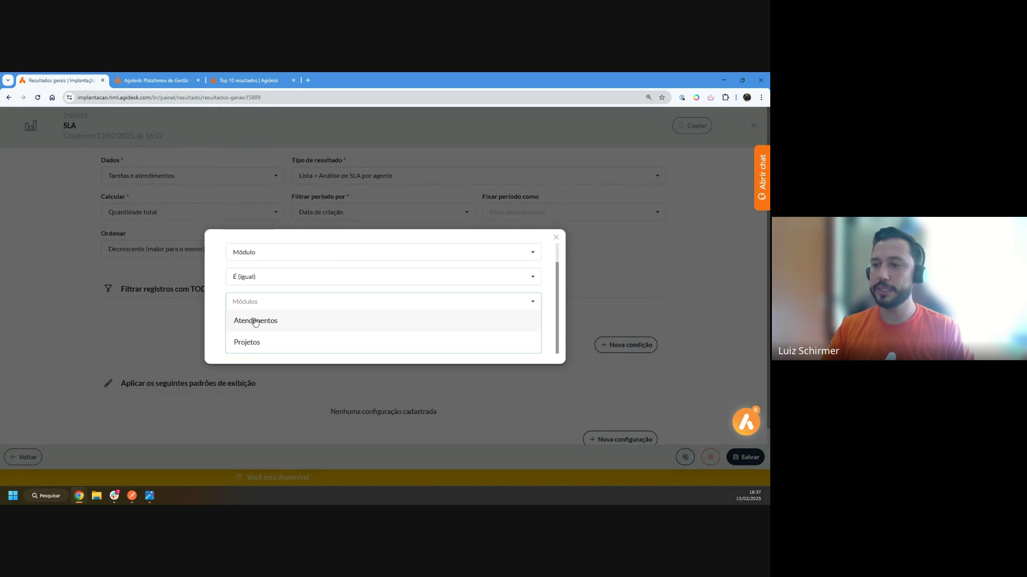
pyautogui.click(252, 322)
pyautogui.click(221, 272)
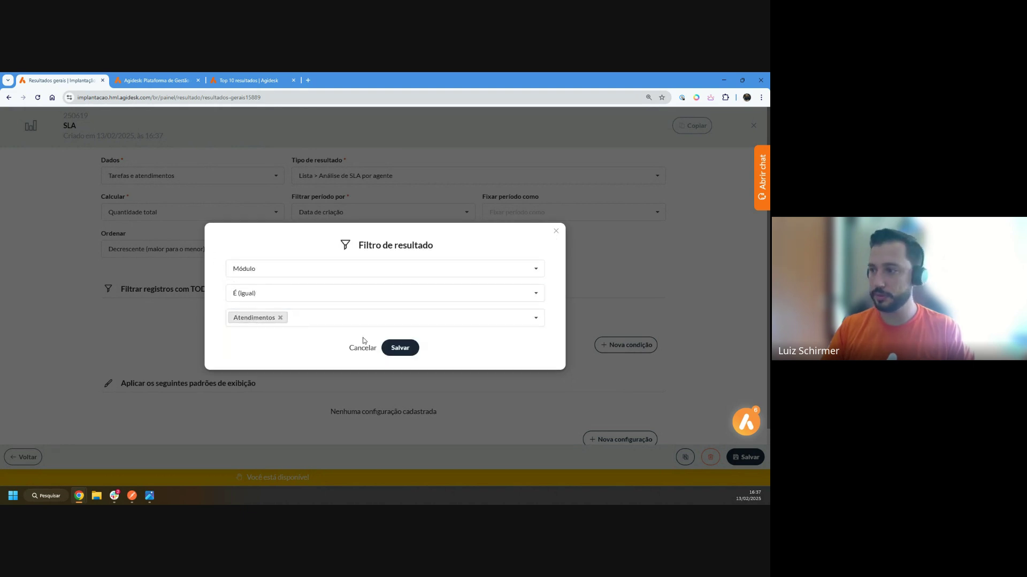
pyautogui.click(400, 346)
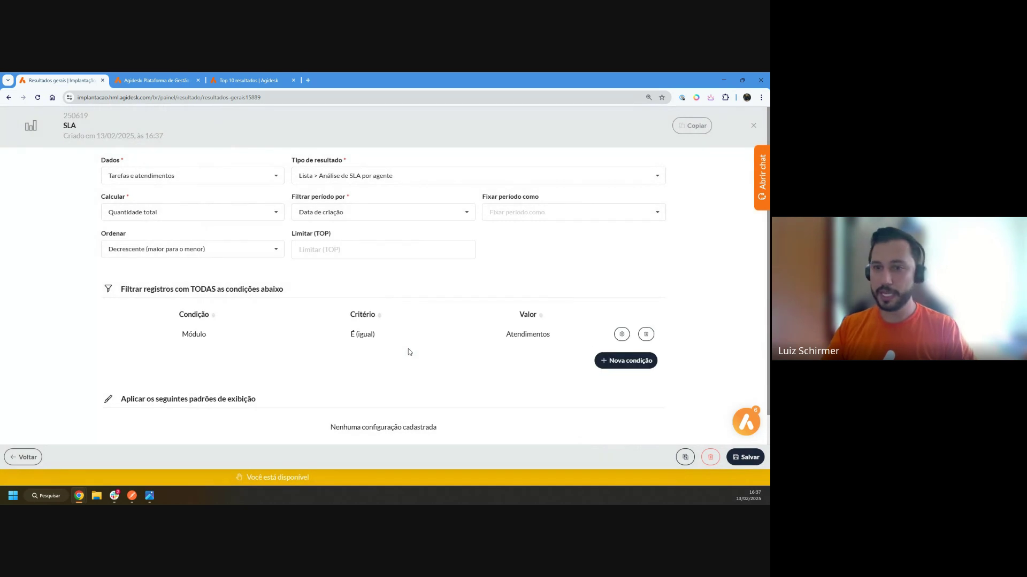
pyautogui.click(746, 458)
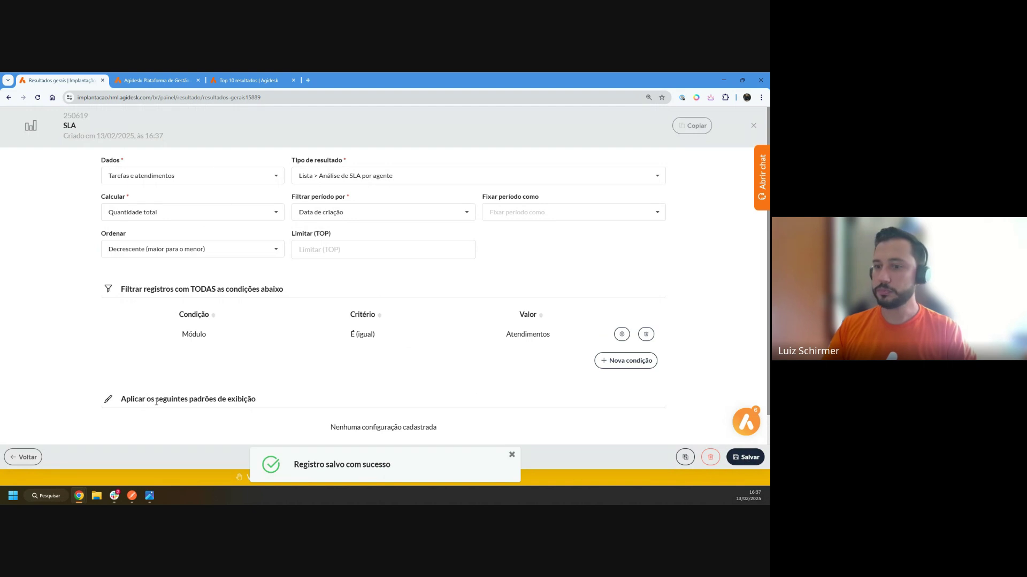
pyautogui.click(23, 457)
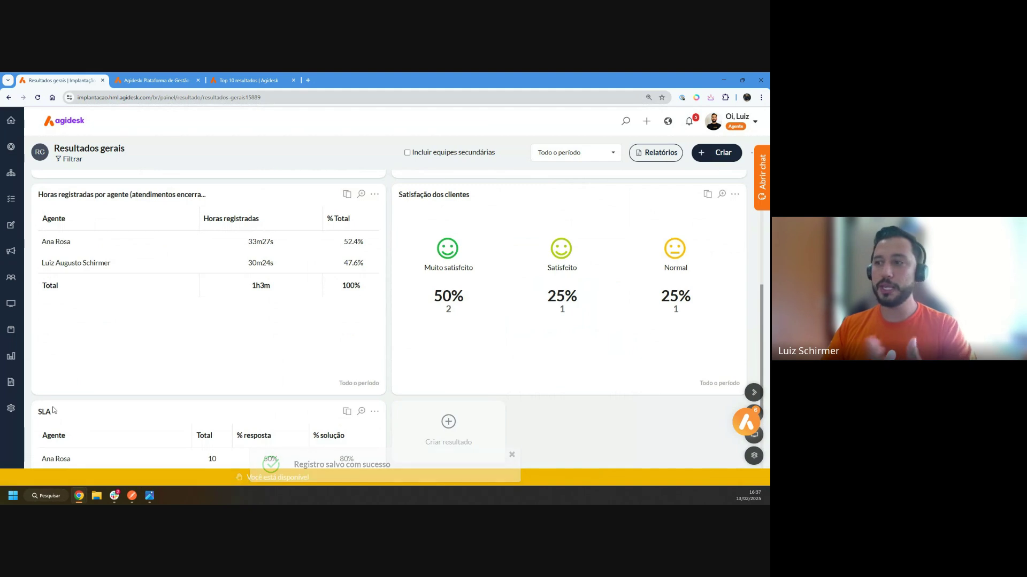
# Step: Open the records behind the first listed agent's % resposta value in the SLA indicator
pyautogui.scroll(5, 369, 244)
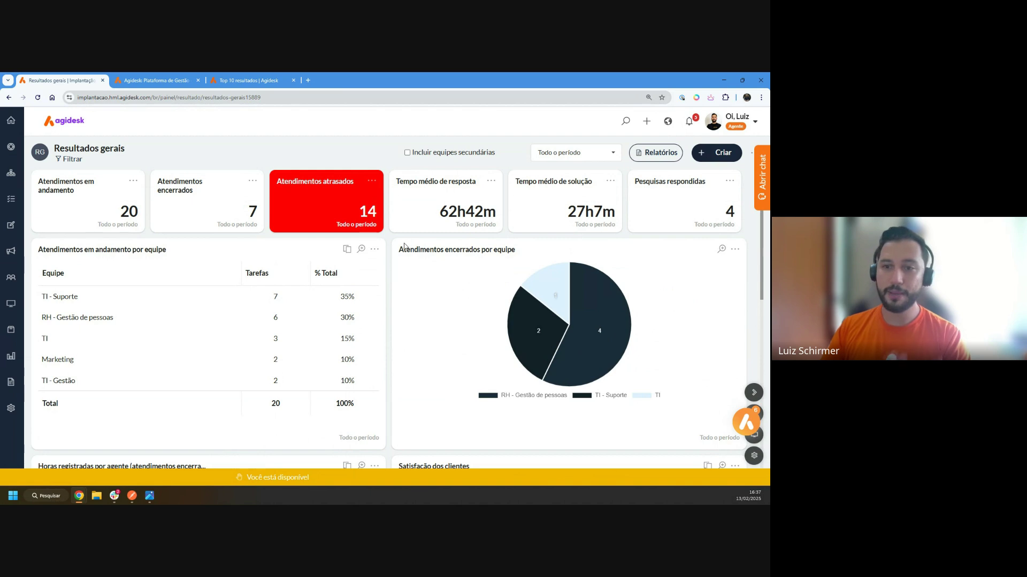
pyautogui.scroll(-10, 240, 332)
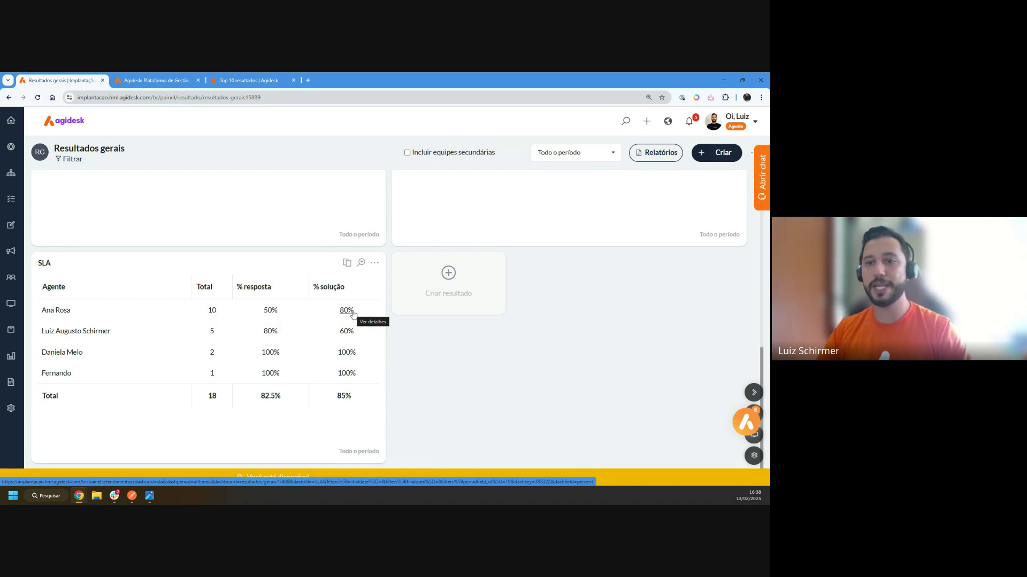
pyautogui.click(267, 314)
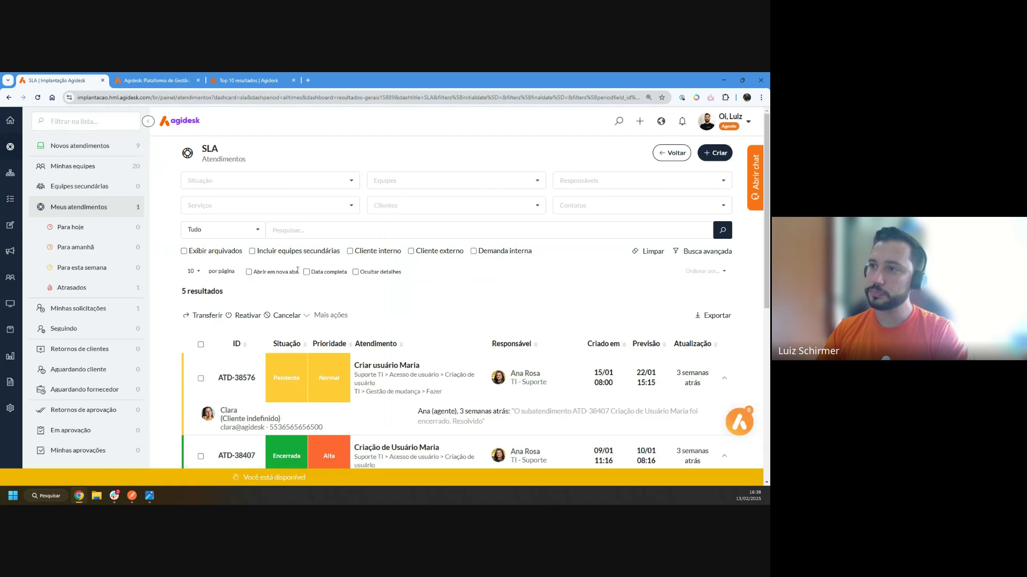
# Step: Look through the tickets behind the first agent's SLA response value and open the first listed ticket to examine its deadlines
pyautogui.scroll(-4, 261, 274)
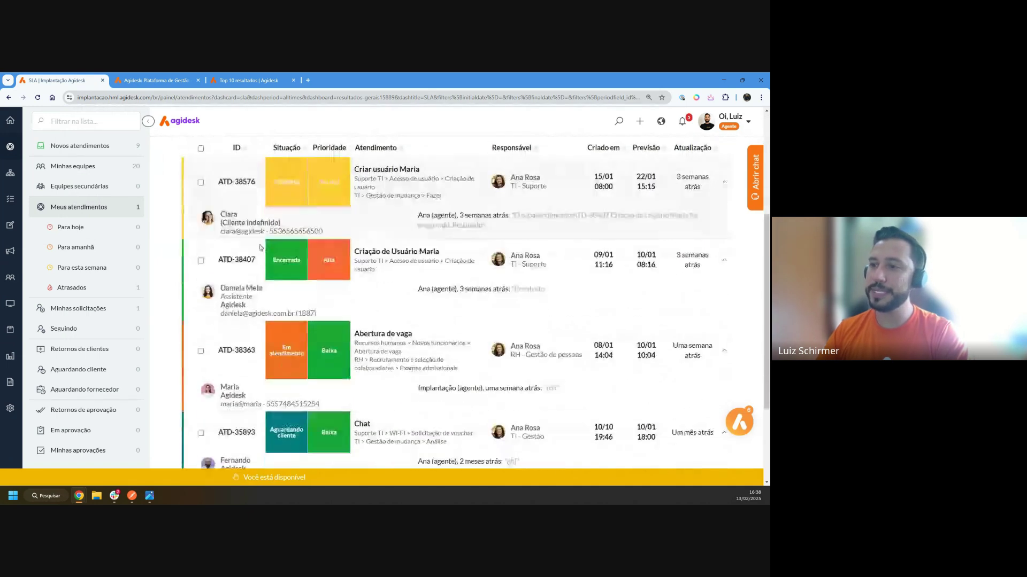
pyautogui.scroll(2, 194, 191)
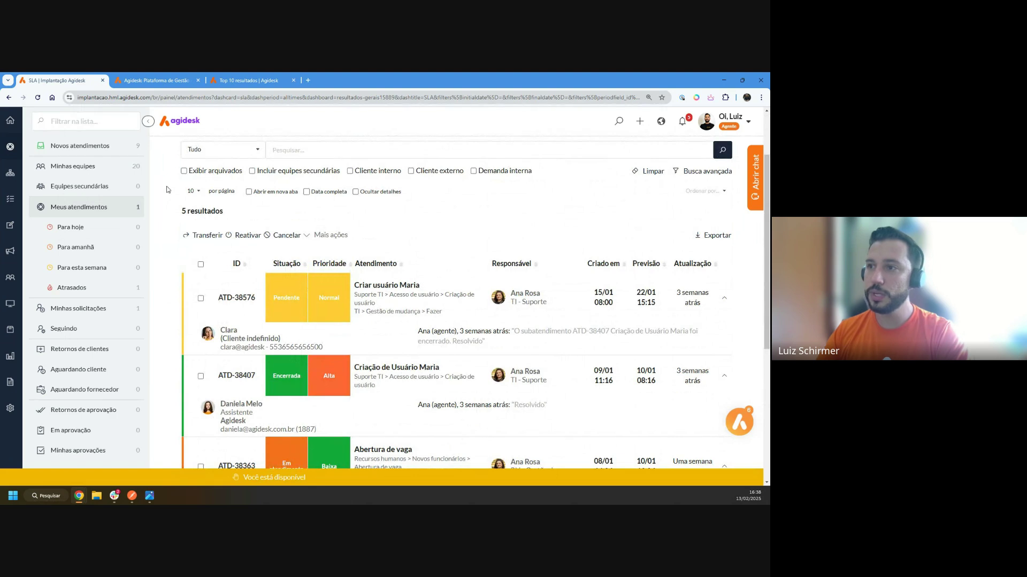
pyautogui.scroll(-3, 218, 212)
pyautogui.scroll(-2, 218, 211)
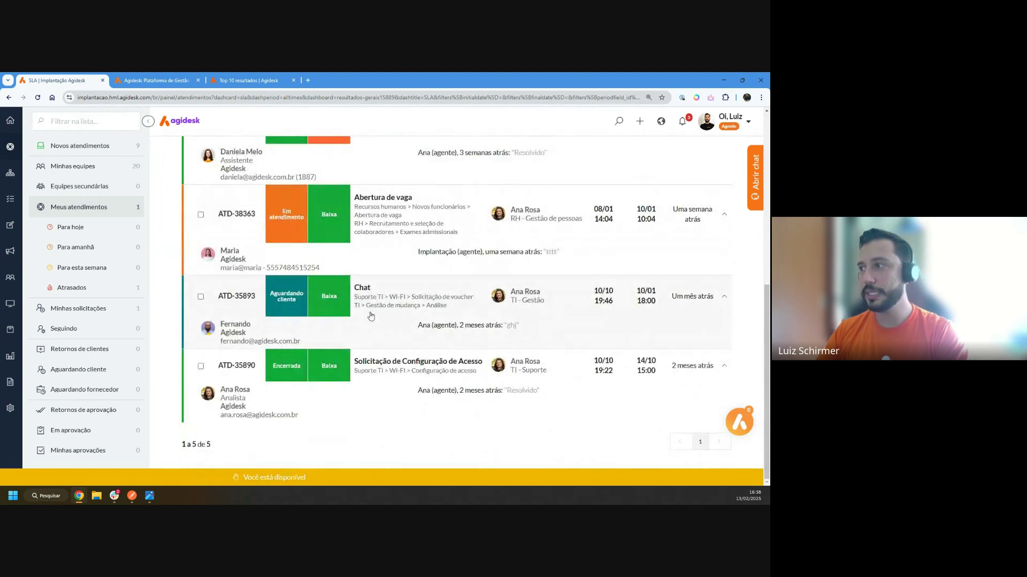
pyautogui.scroll(4, 396, 339)
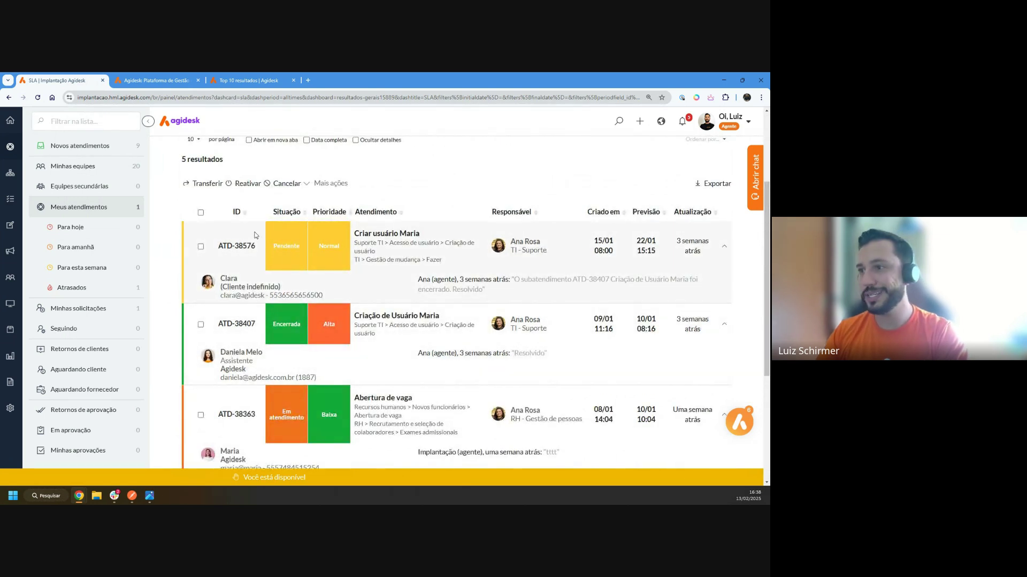
pyautogui.click(244, 249)
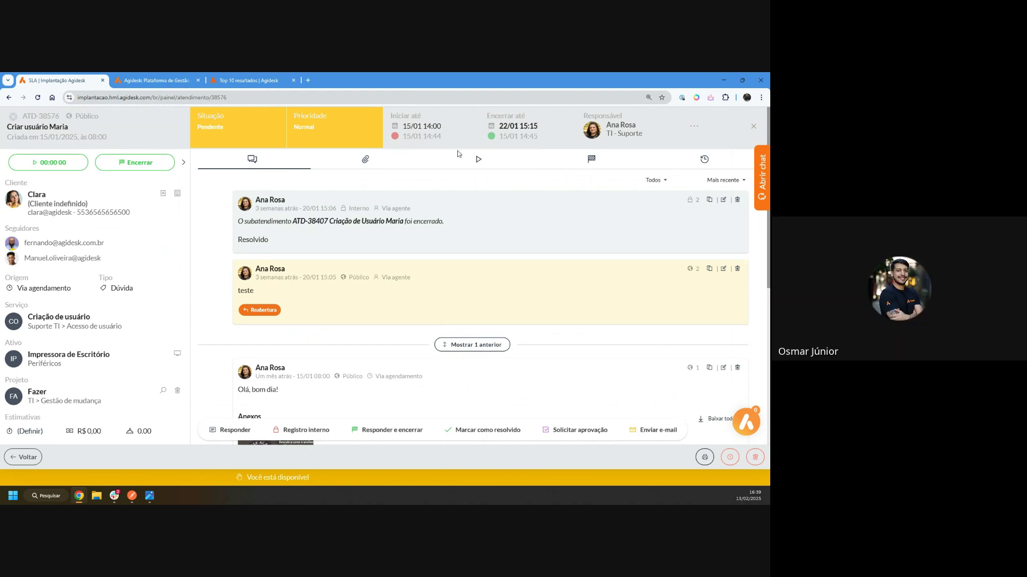
# Step: Return to the dashboard, open the records behind the second listed agent's % solução value in the SLA indicator, and open the Treinamento ticket
pyautogui.click(23, 457)
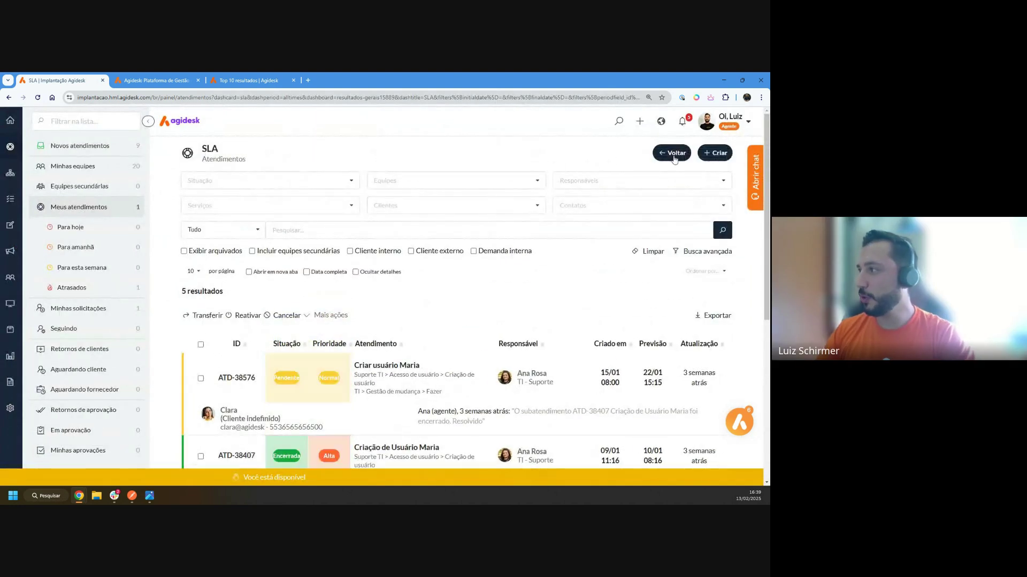
pyautogui.click(663, 152)
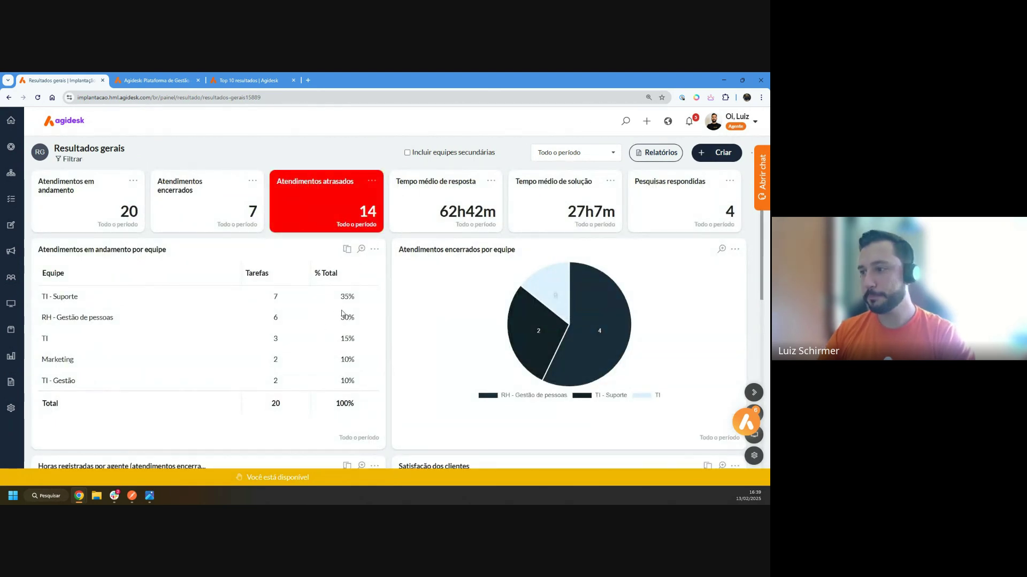
pyautogui.scroll(-10, 344, 308)
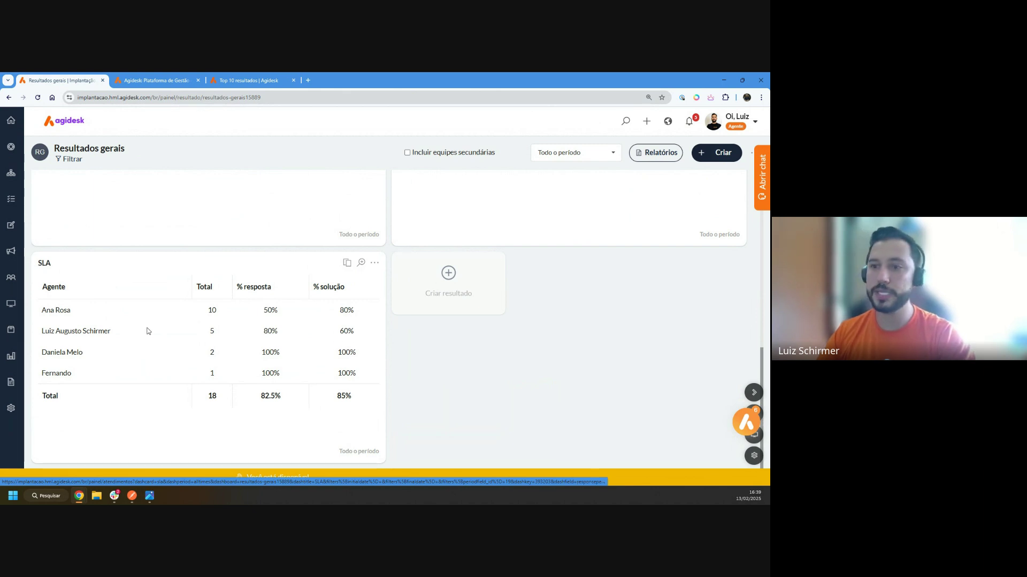
pyautogui.click(347, 331)
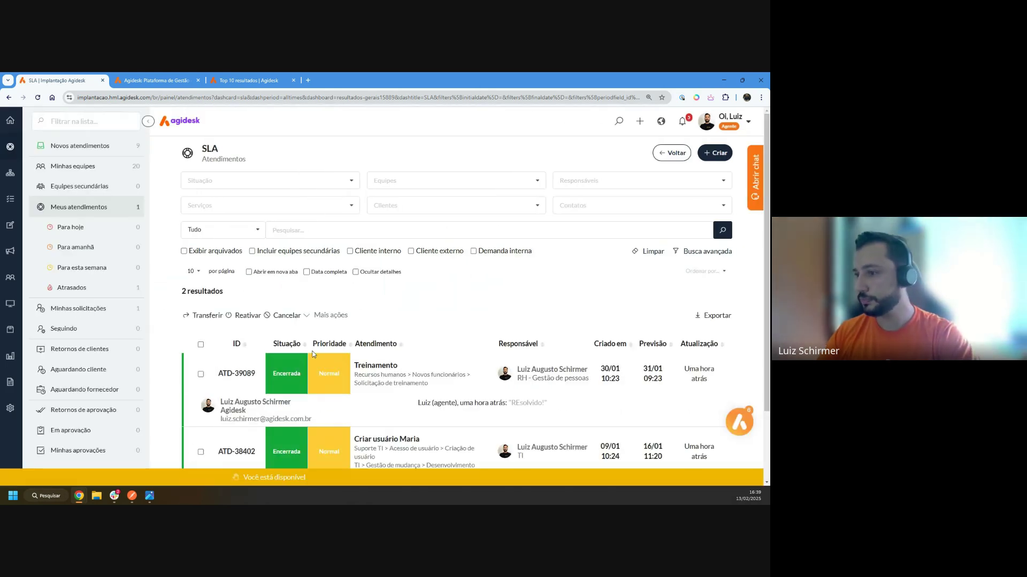
pyautogui.click(225, 375)
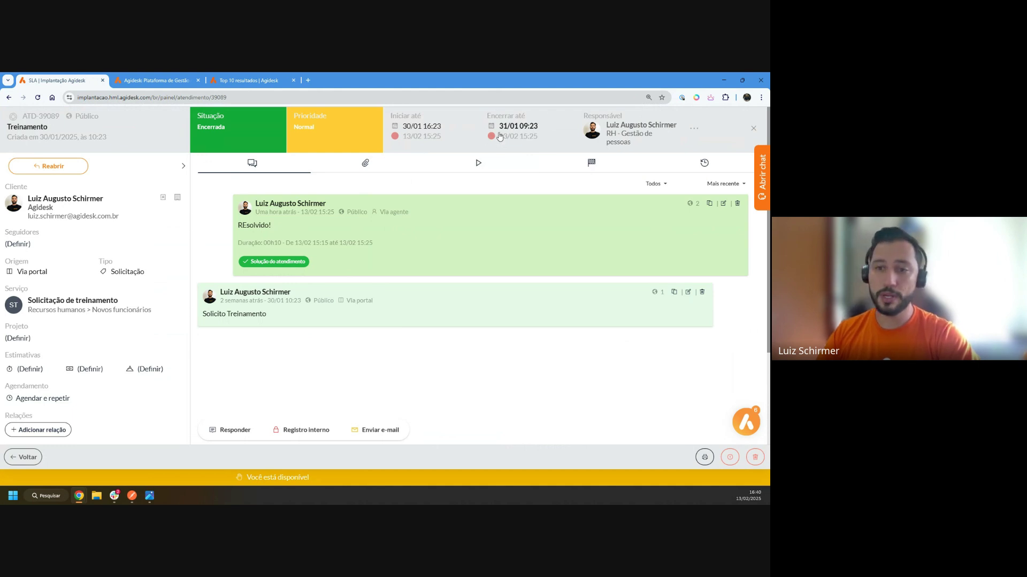
# Step: Change the Treinamento ticket's situation to Aguardando fornecedor and save it
pyautogui.click(214, 127)
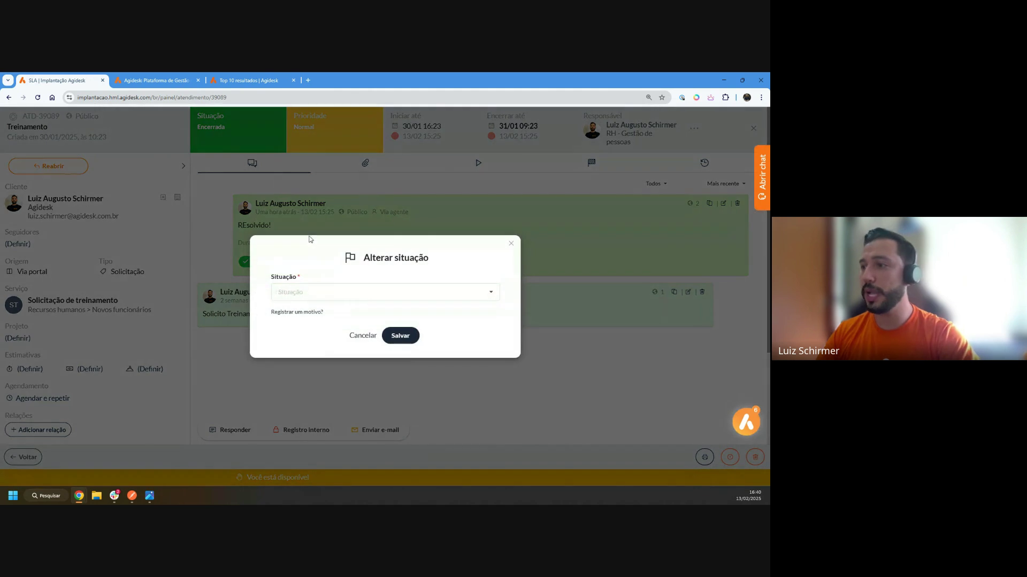
pyautogui.click(333, 293)
pyautogui.scroll(-1, 328, 300)
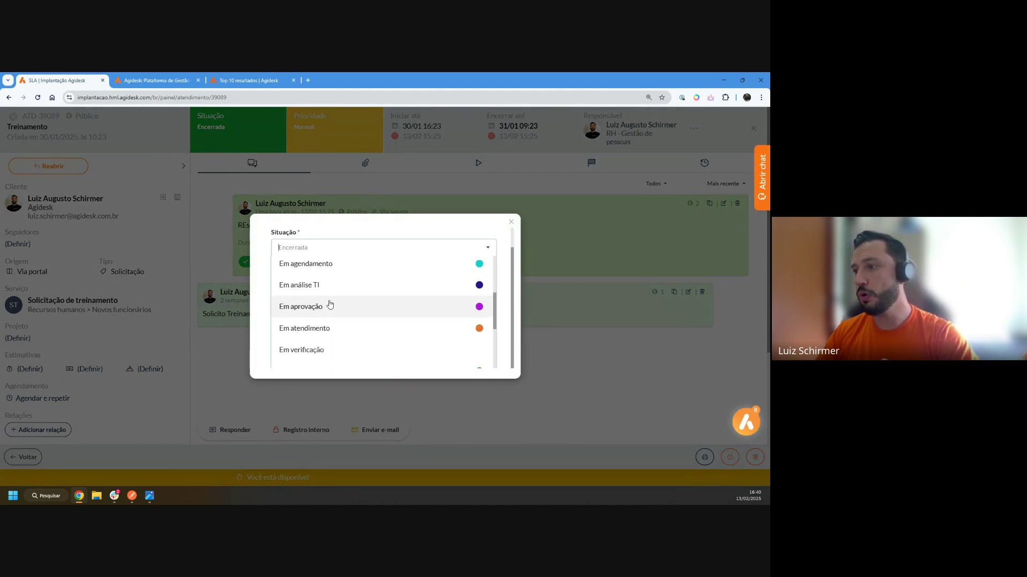
pyautogui.scroll(1, 324, 301)
pyautogui.scroll(2, 325, 300)
pyautogui.click(313, 332)
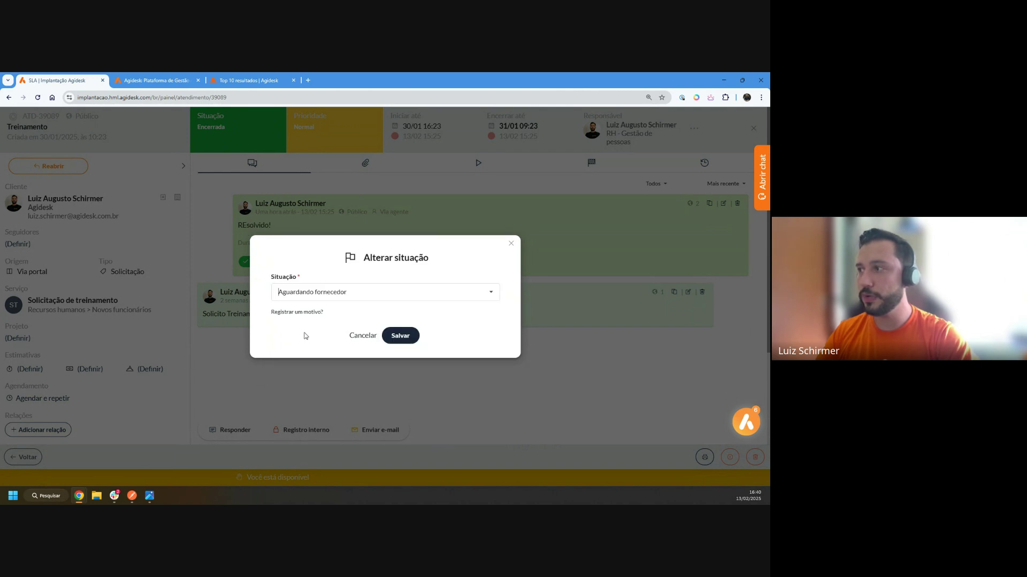
pyautogui.click(402, 335)
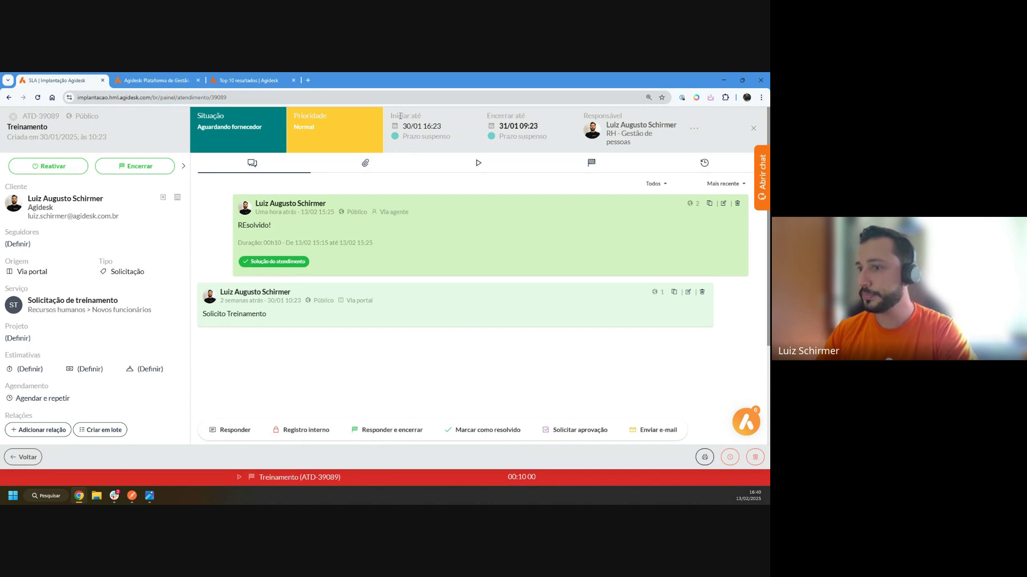
# Step: Return to the Resultados gerais dashboard and check the SLA indicator
pyautogui.click(23, 457)
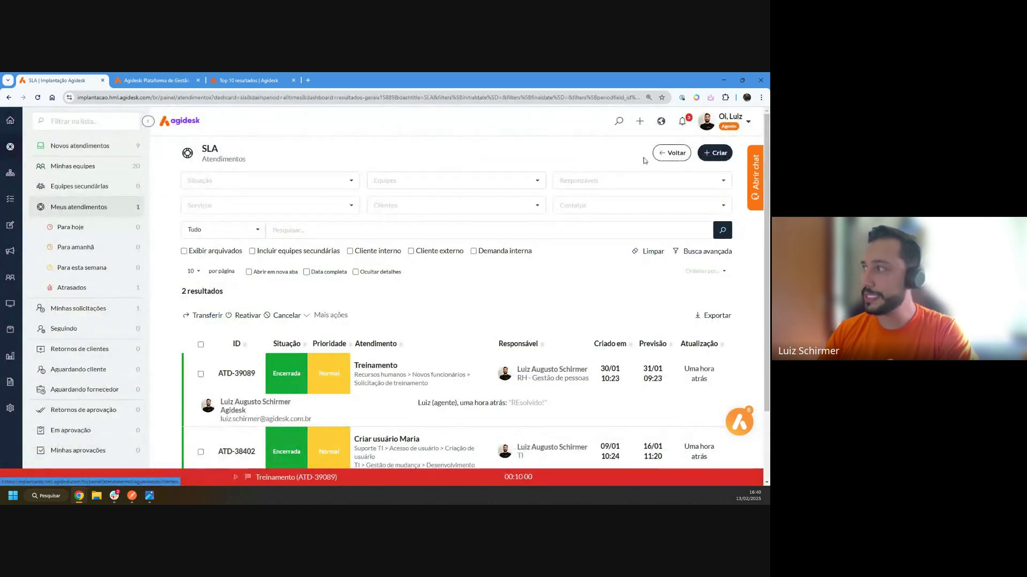
pyautogui.click(663, 155)
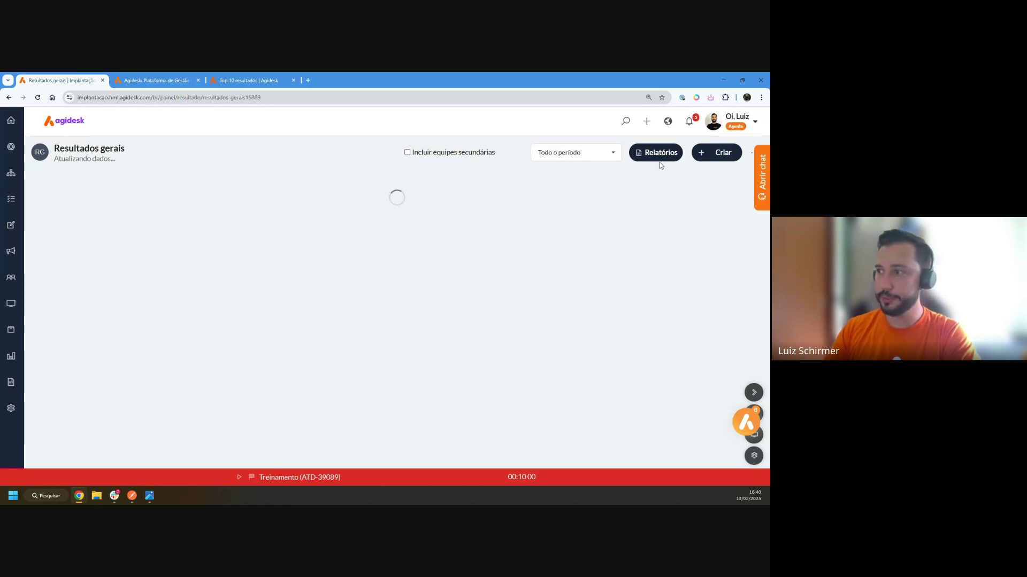
pyautogui.scroll(-10, 220, 284)
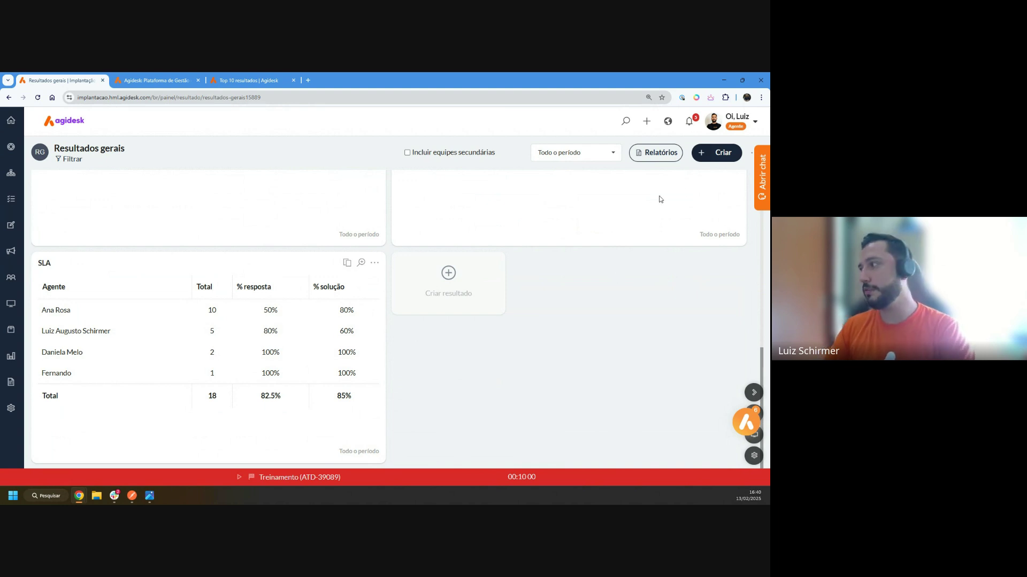
# Step: Start a new result on the dashboard, named Top solicitantes and based on Tarefas e atendimentos data
pyautogui.click(717, 153)
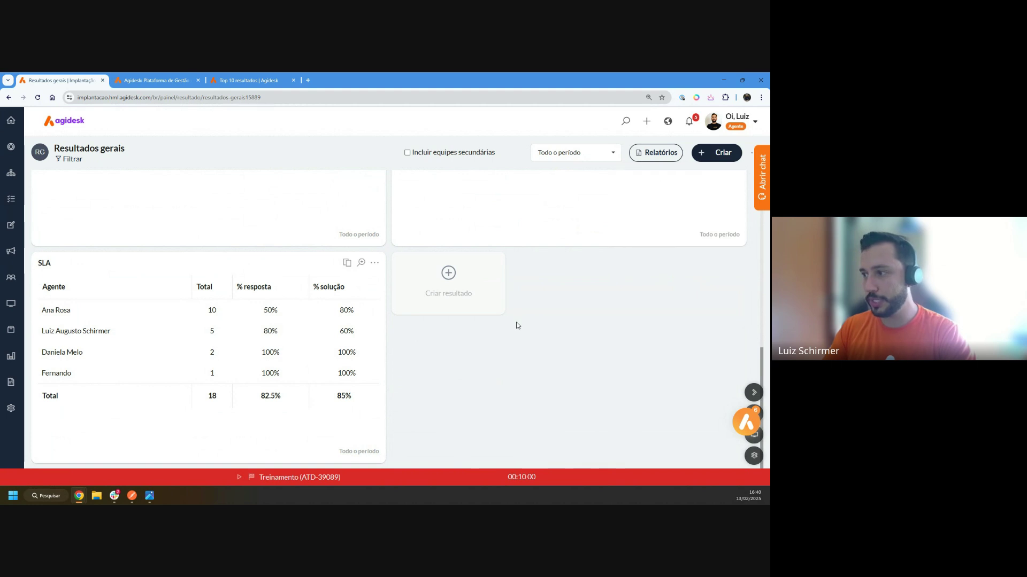
pyautogui.click(449, 276)
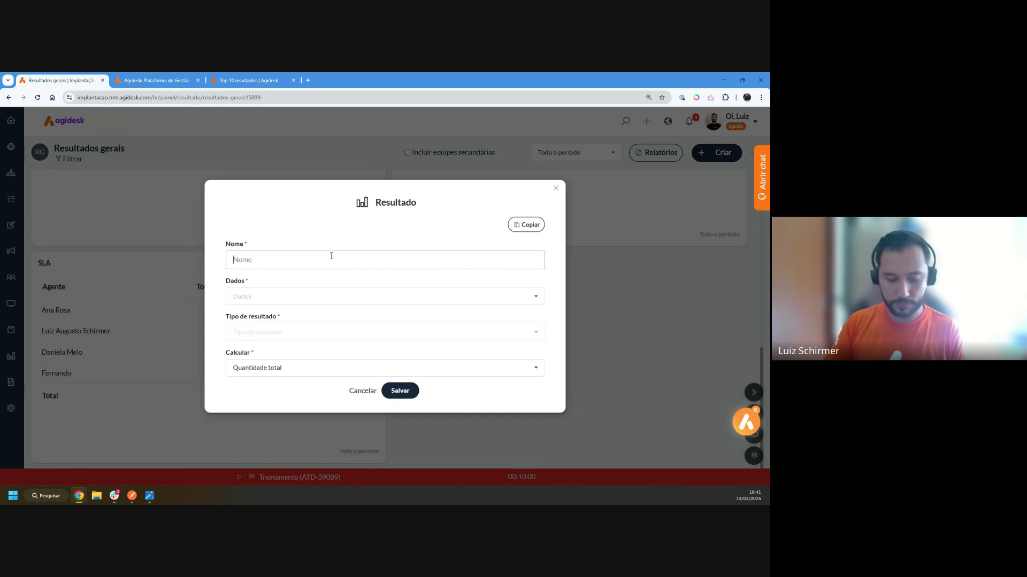
pyautogui.write('Top solicitantes')
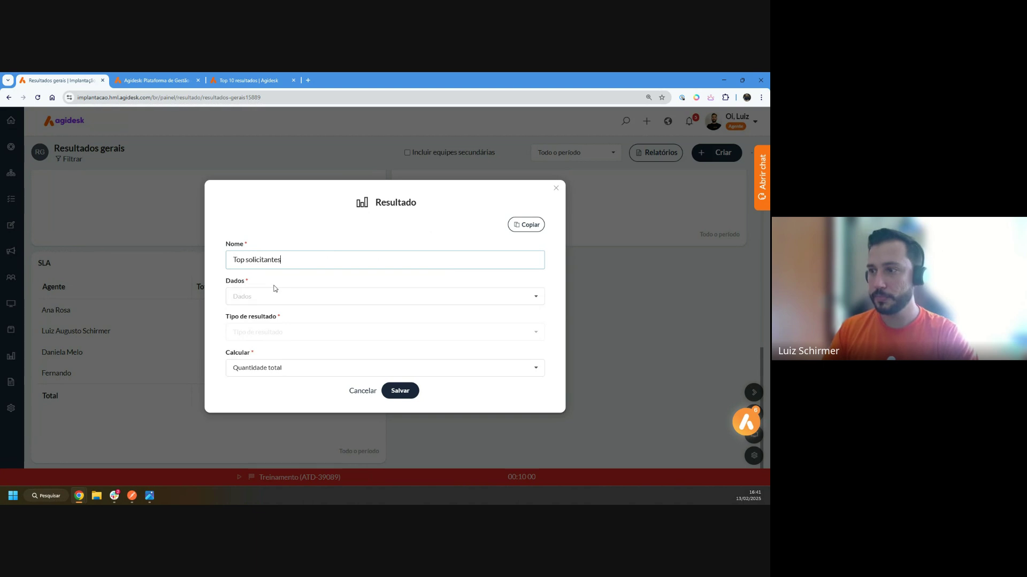
pyautogui.moveTo(253, 282); pyautogui.dragTo(219, 281)
pyautogui.click(218, 276)
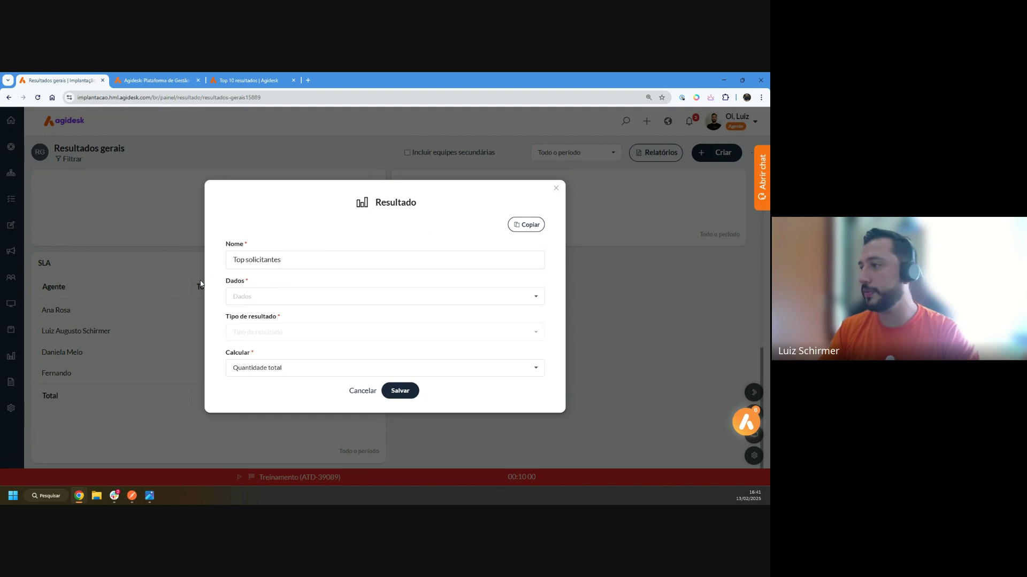
pyautogui.moveTo(254, 283); pyautogui.dragTo(224, 282)
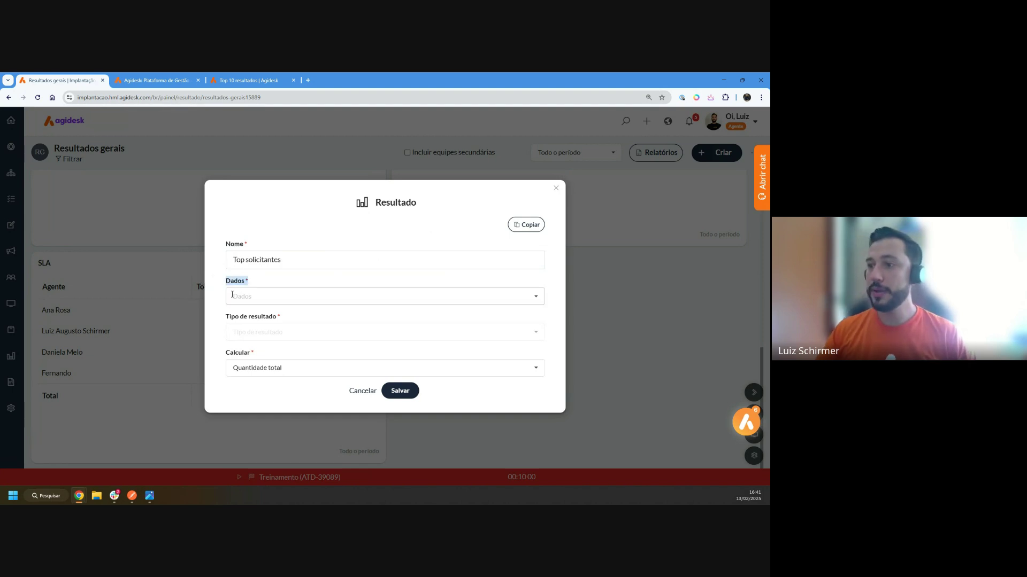
pyautogui.click(233, 296)
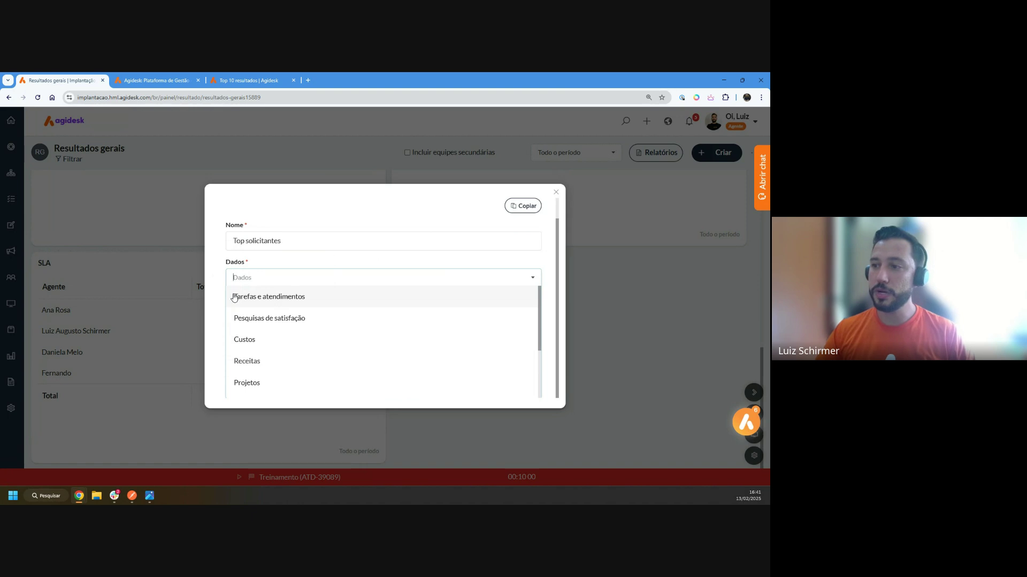
pyautogui.click(233, 298)
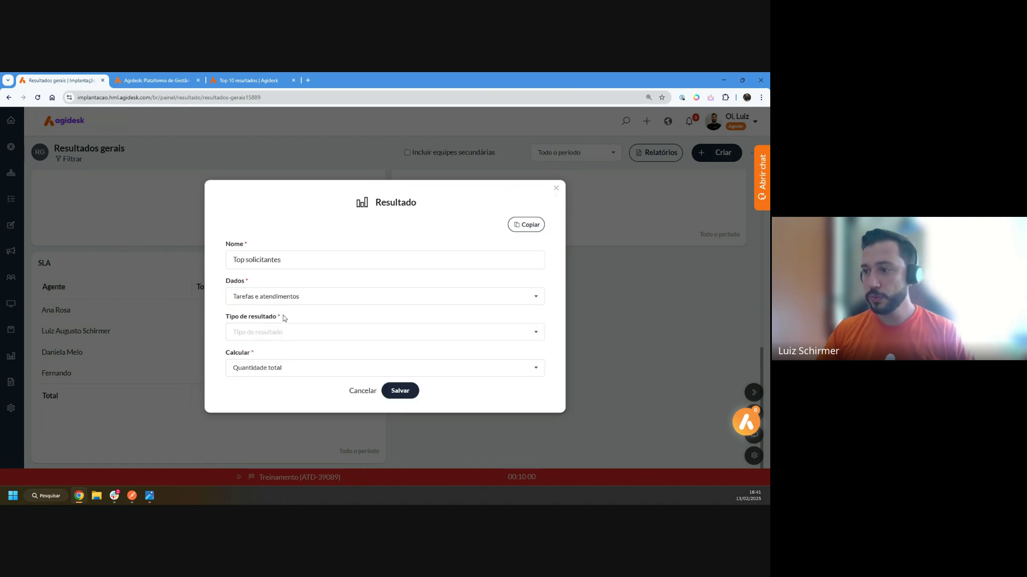
# Step: Set the Top solicitantes result's type to Gráfico de barras horizontal > Contatos x tarefas and save the new result
pyautogui.click(268, 332)
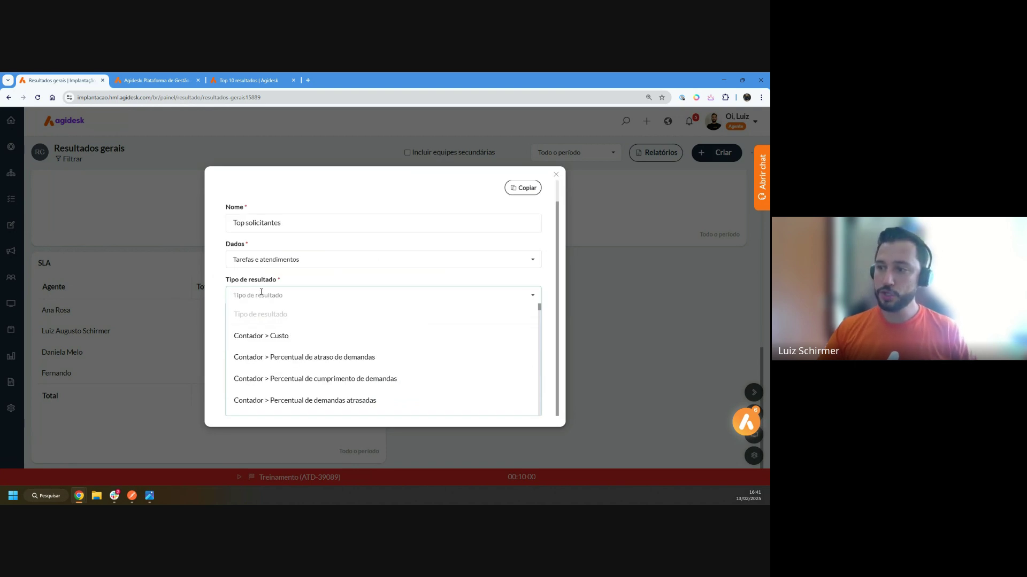
pyautogui.write('tarefa')
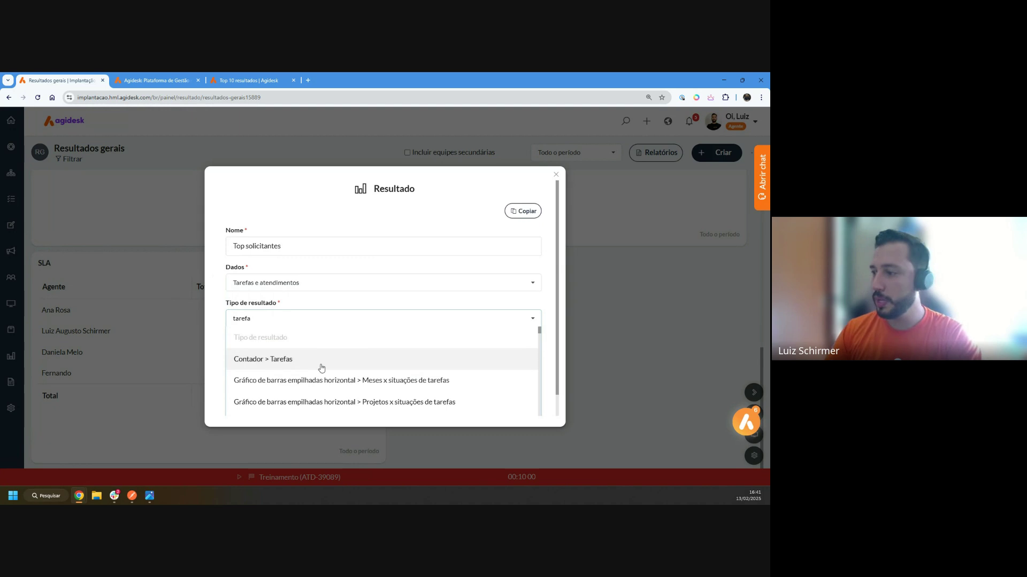
pyautogui.scroll(-2, 348, 357)
pyautogui.scroll(-3, 348, 356)
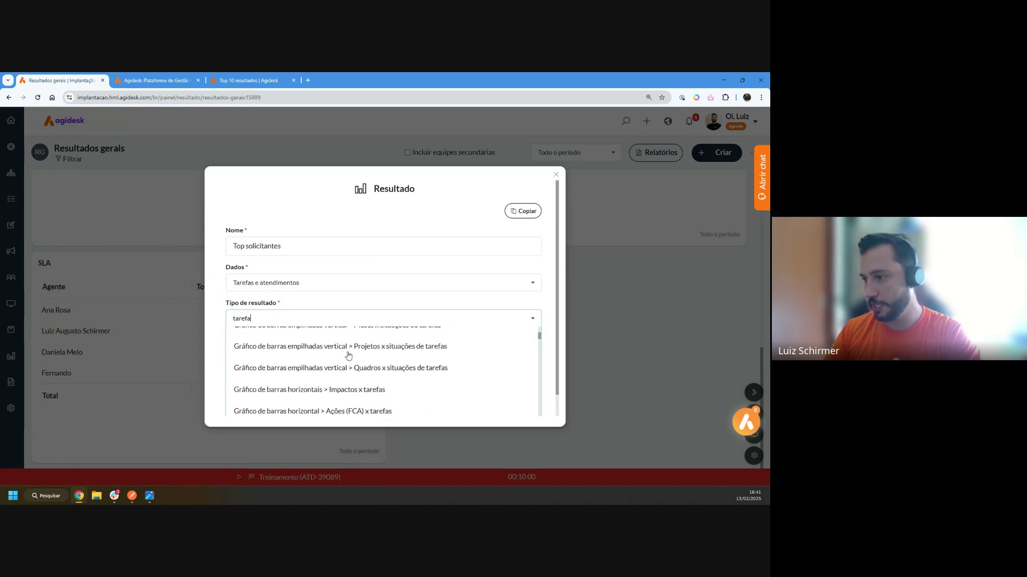
pyautogui.scroll(-3, 348, 354)
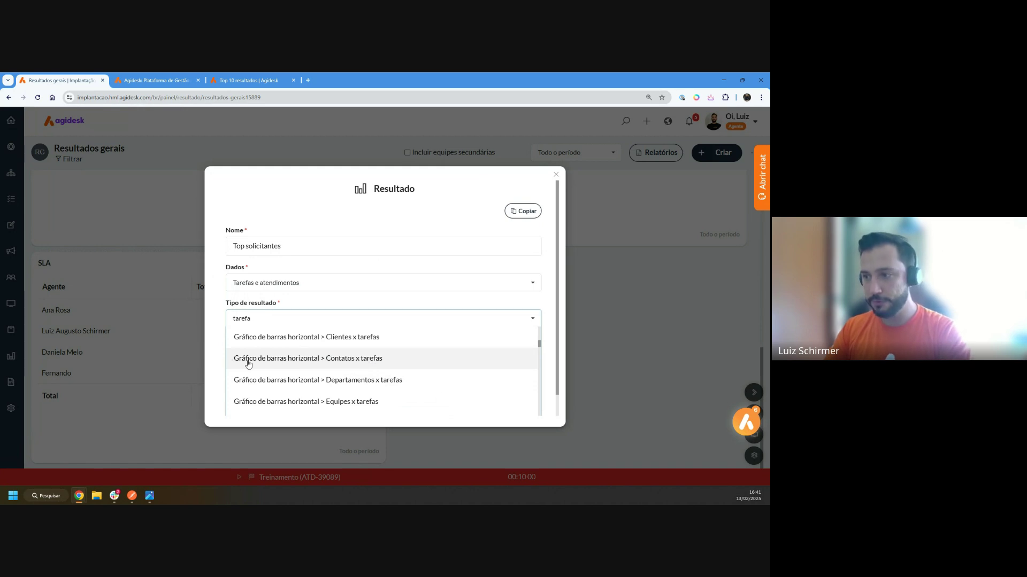
pyautogui.click(316, 364)
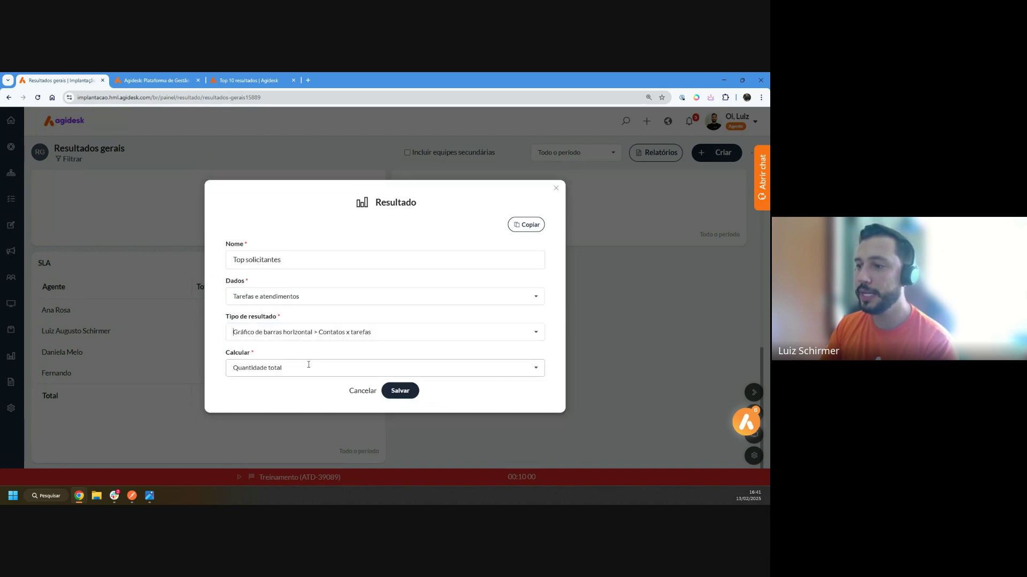
pyautogui.doubleClick(246, 352)
pyautogui.click(403, 393)
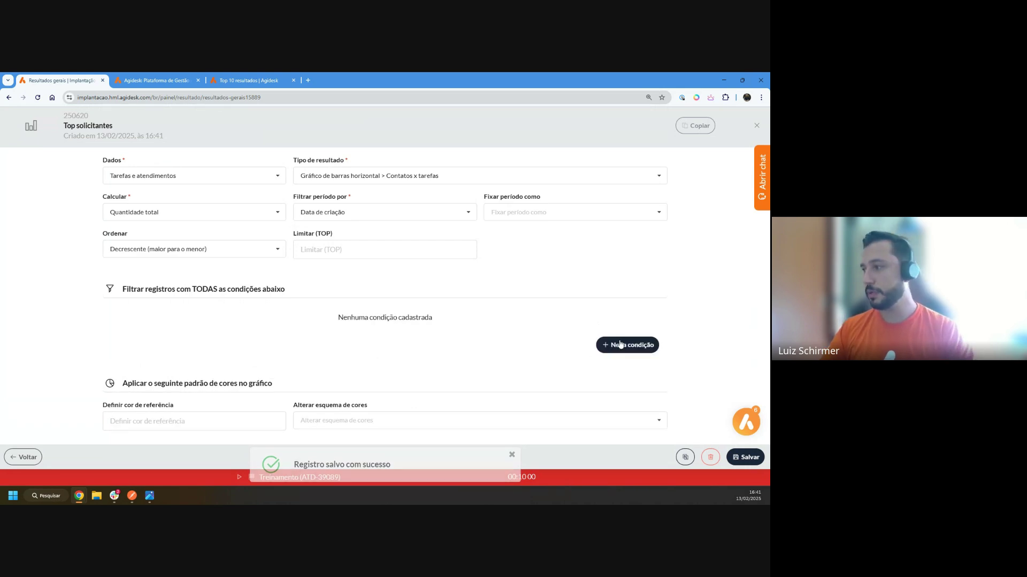
# Step: Add the condition Módulo É (igual) Atendimentos to the Top solicitantes result
pyautogui.click(622, 347)
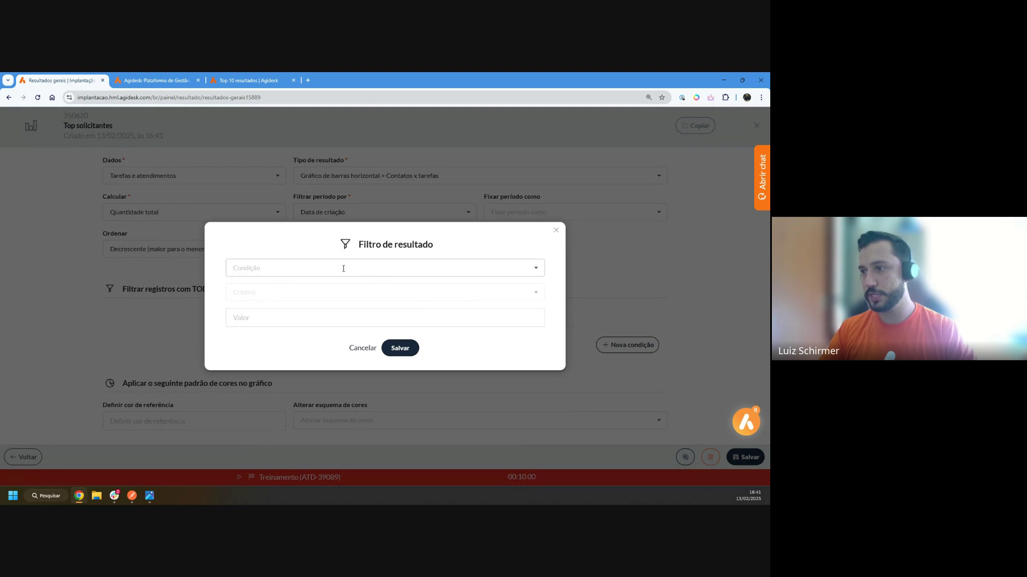
pyautogui.click(343, 269)
pyautogui.write('mod')
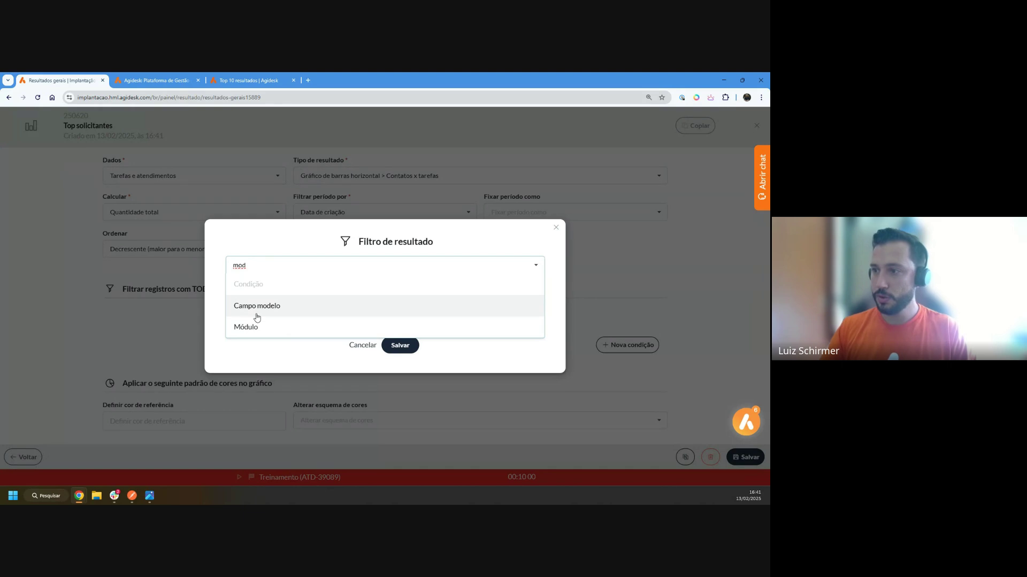
pyautogui.click(255, 325)
pyautogui.click(267, 294)
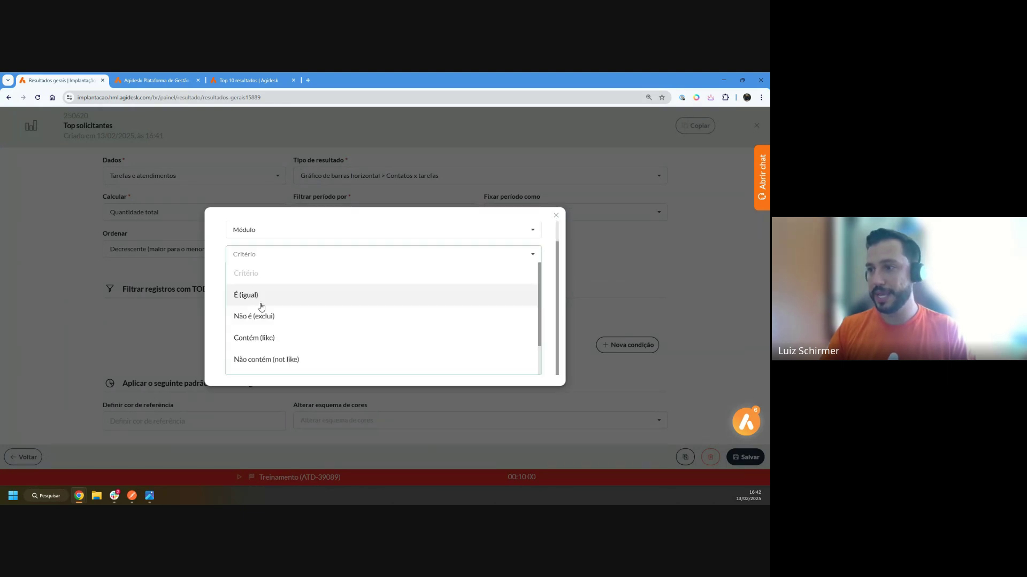
pyautogui.click(255, 303)
pyautogui.click(257, 322)
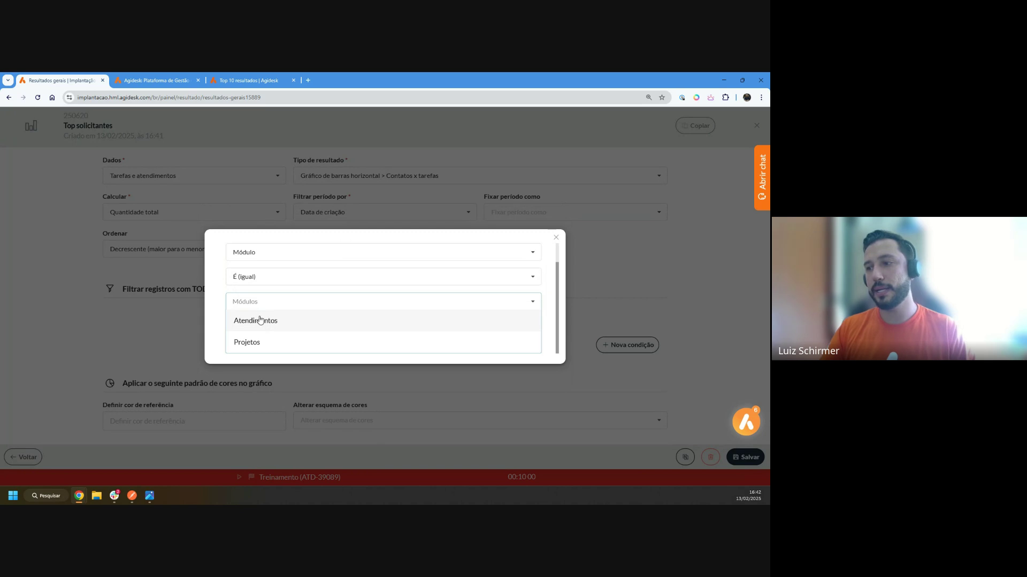
pyautogui.click(259, 321)
pyautogui.click(404, 353)
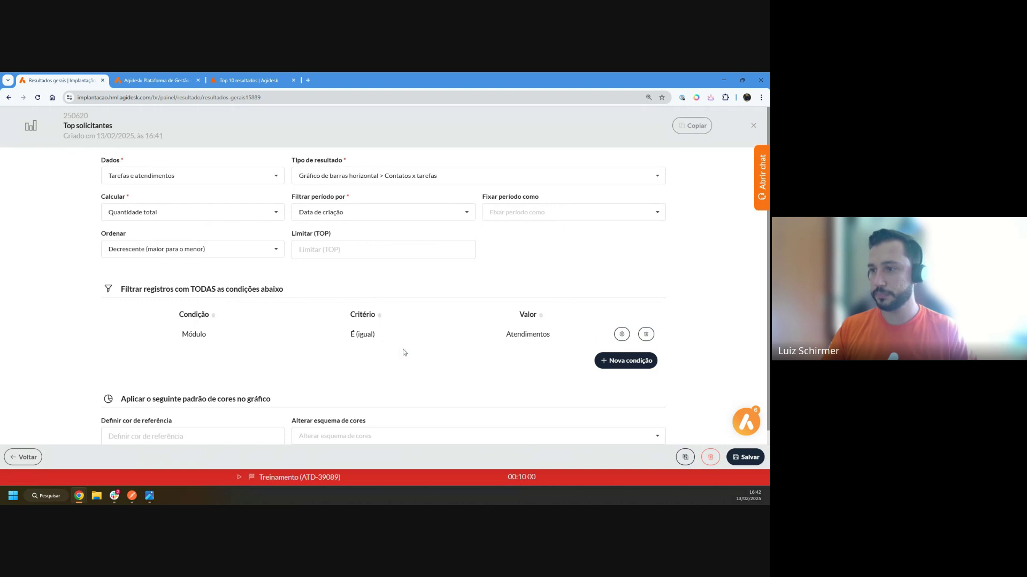
# Step: Save the Top solicitantes result and return to the Resultados gerais dashboard to check its bar chart
pyautogui.click(746, 458)
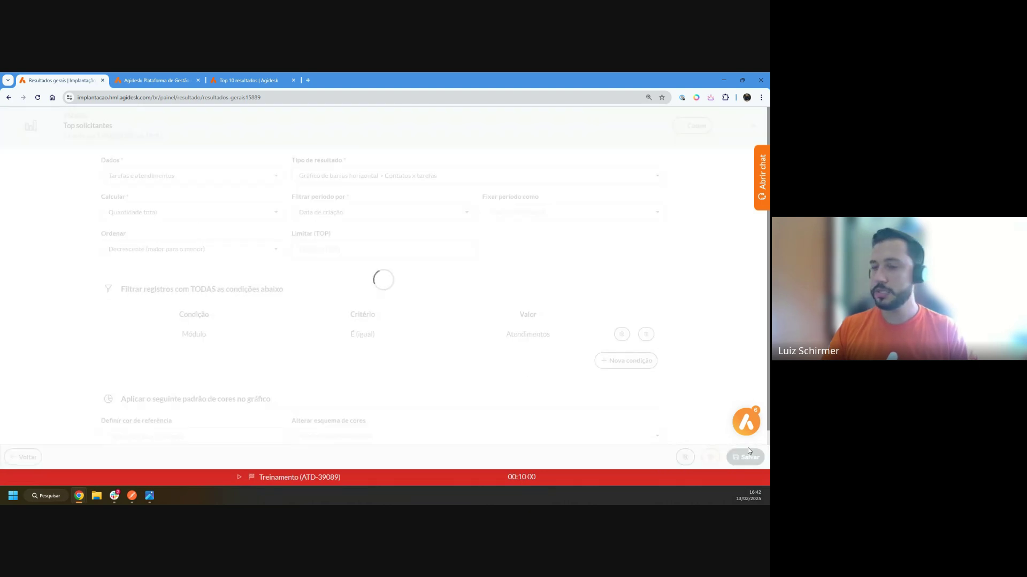
pyautogui.click(23, 458)
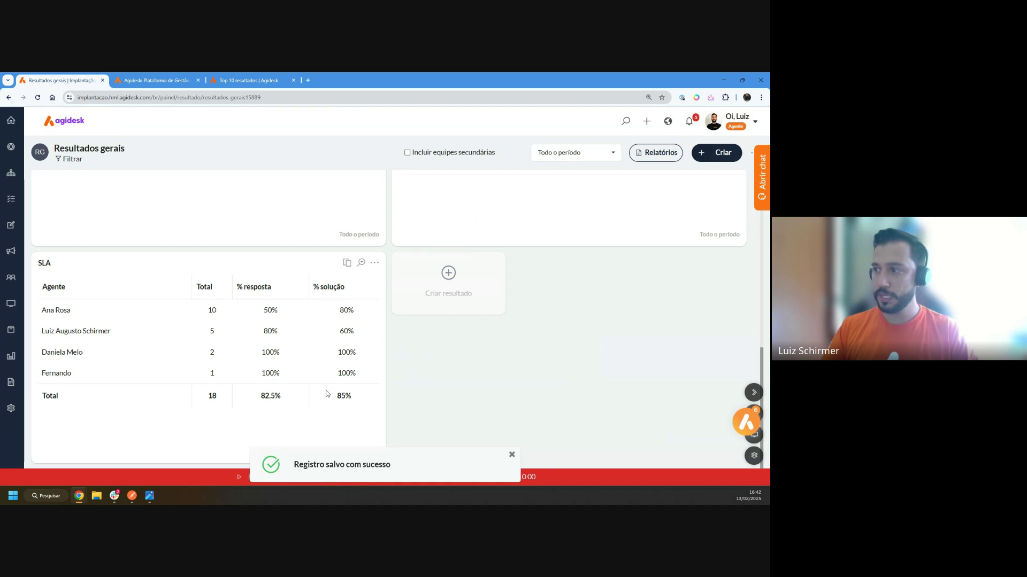
pyautogui.scroll(-5, 606, 348)
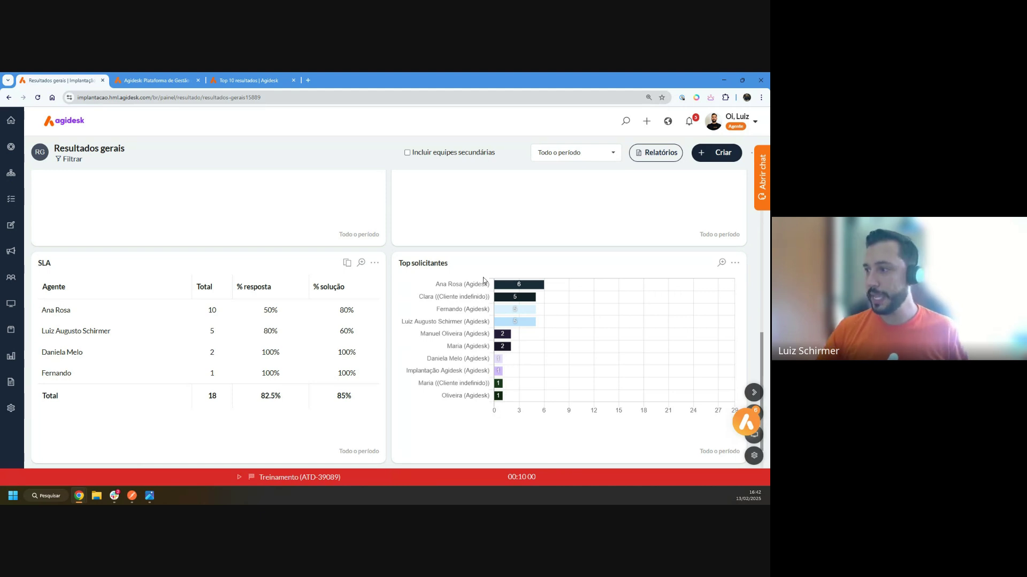
pyautogui.moveTo(497, 290)
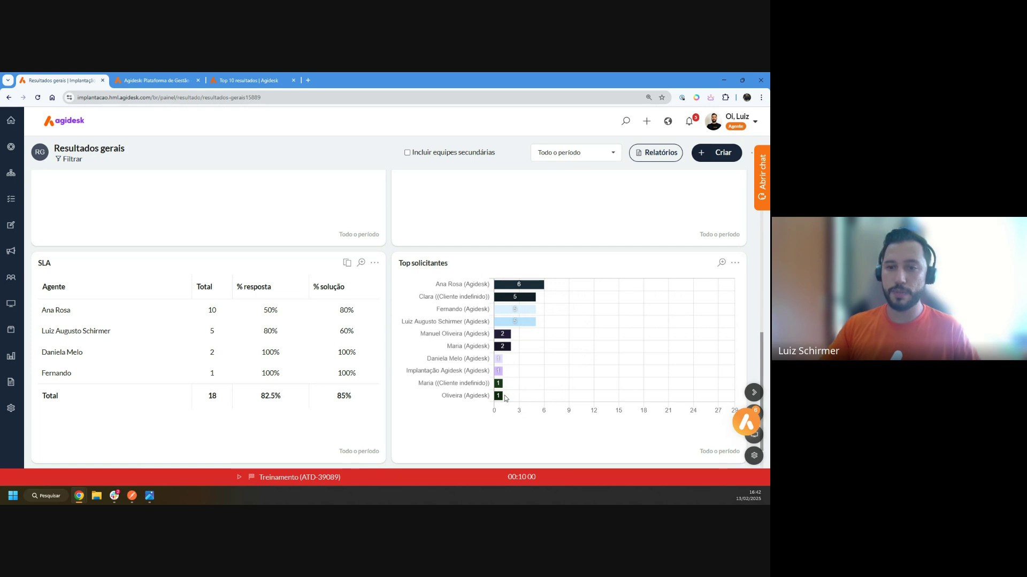
# Step: Open the Top solicitantes result's settings, rename it Top 5 solicitantes and set Limitar (TOP) to 5
pyautogui.click(734, 265)
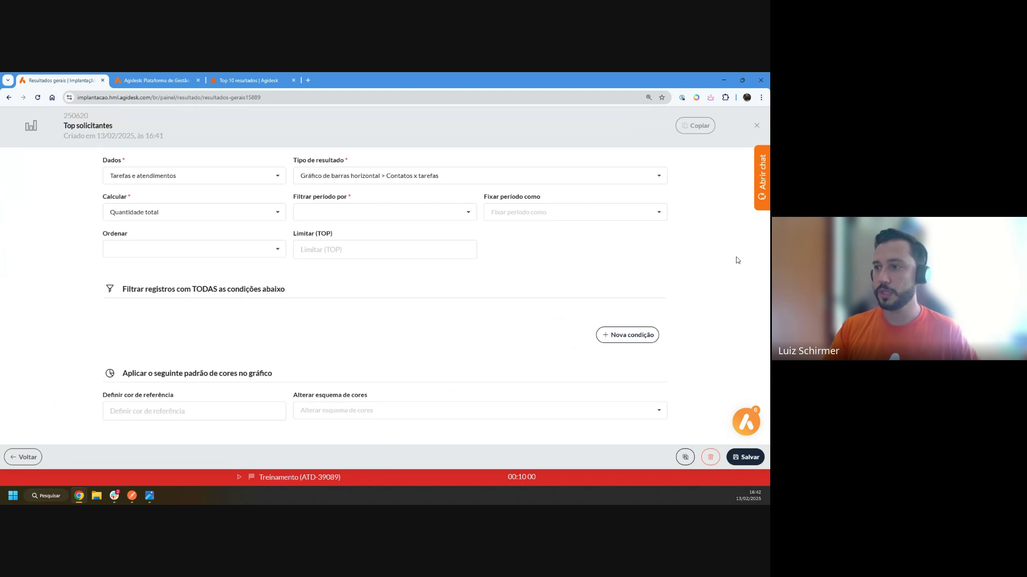
pyautogui.doubleClick(296, 236)
pyautogui.click(323, 252)
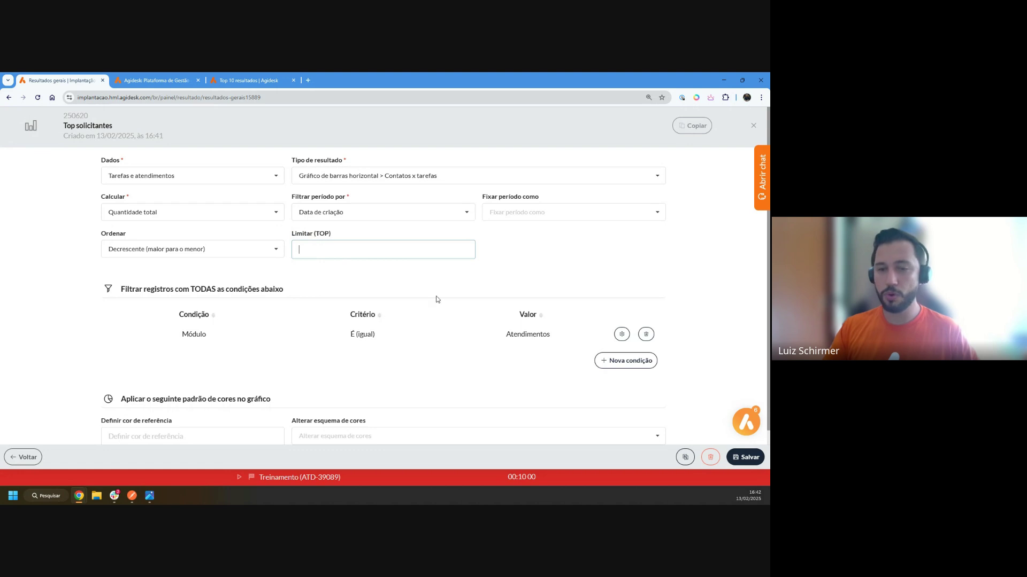
pyautogui.click(76, 126)
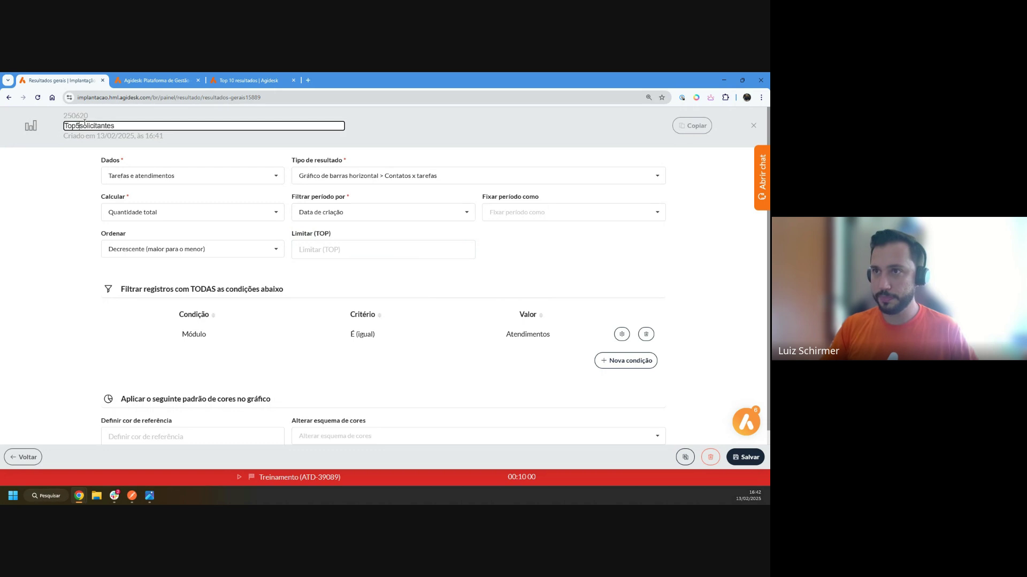
pyautogui.write('5')
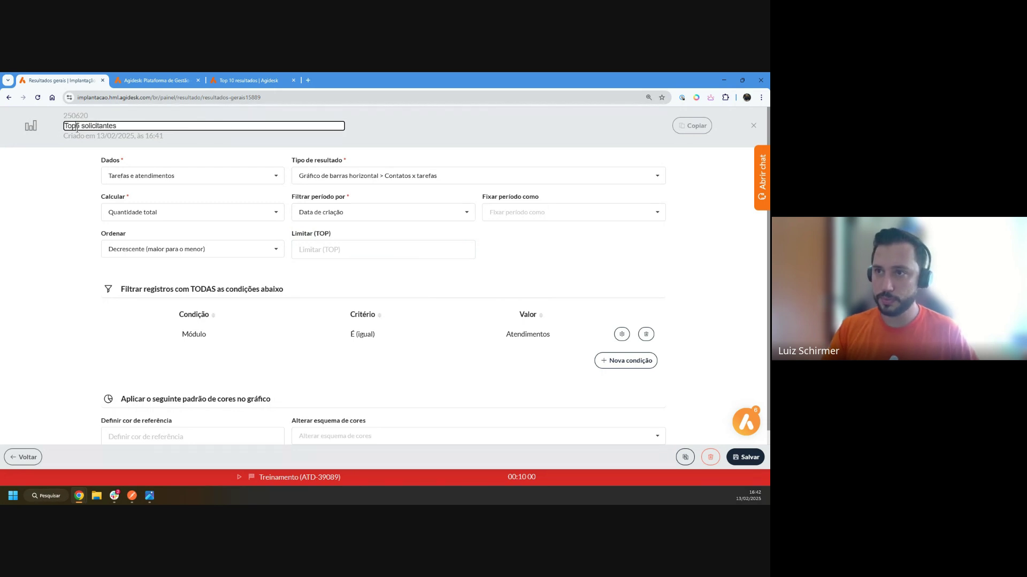
pyautogui.click(320, 247)
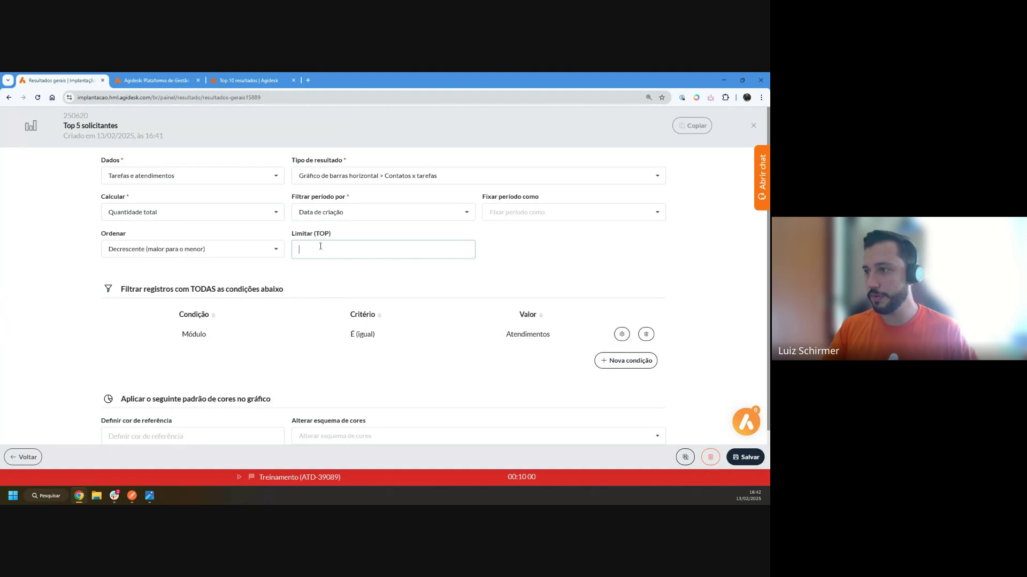
pyautogui.write('56')
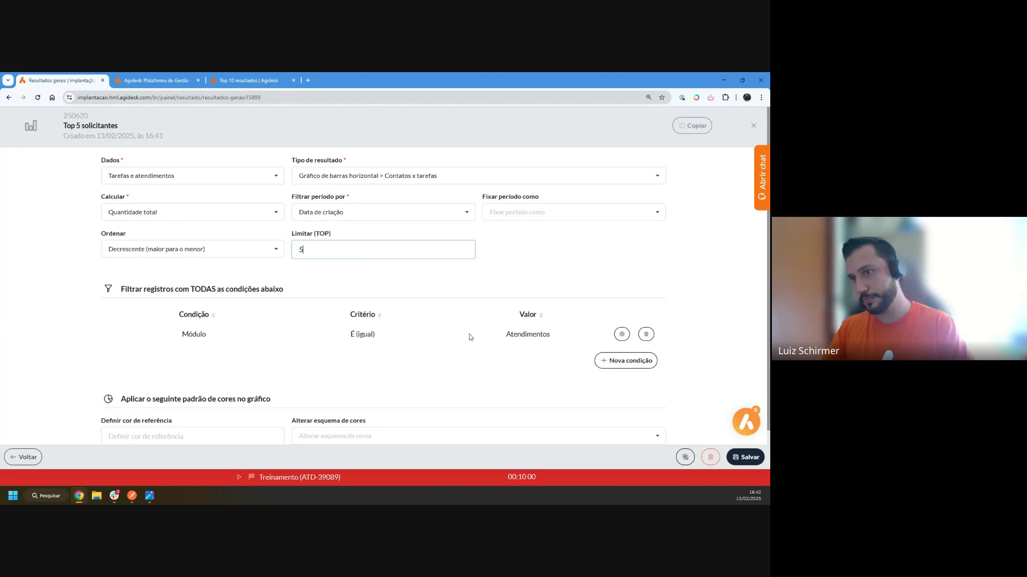
# Step: Review the Ordenar options, keeping Decrescente (maior para o menor), save the Top 5 solicitantes result and return to the dashboard
pyautogui.moveTo(129, 236); pyautogui.dragTo(99, 238)
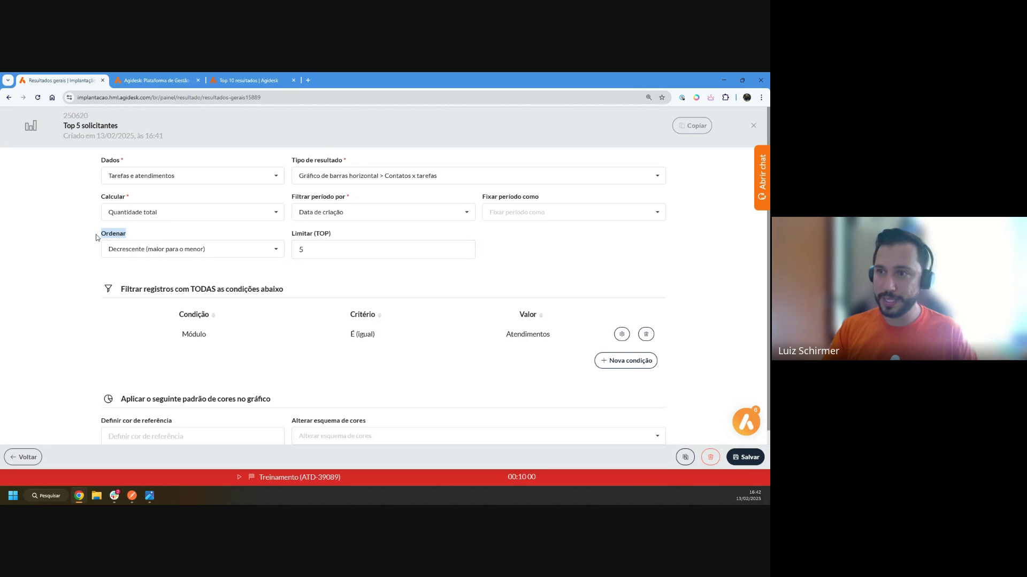
pyautogui.click(131, 249)
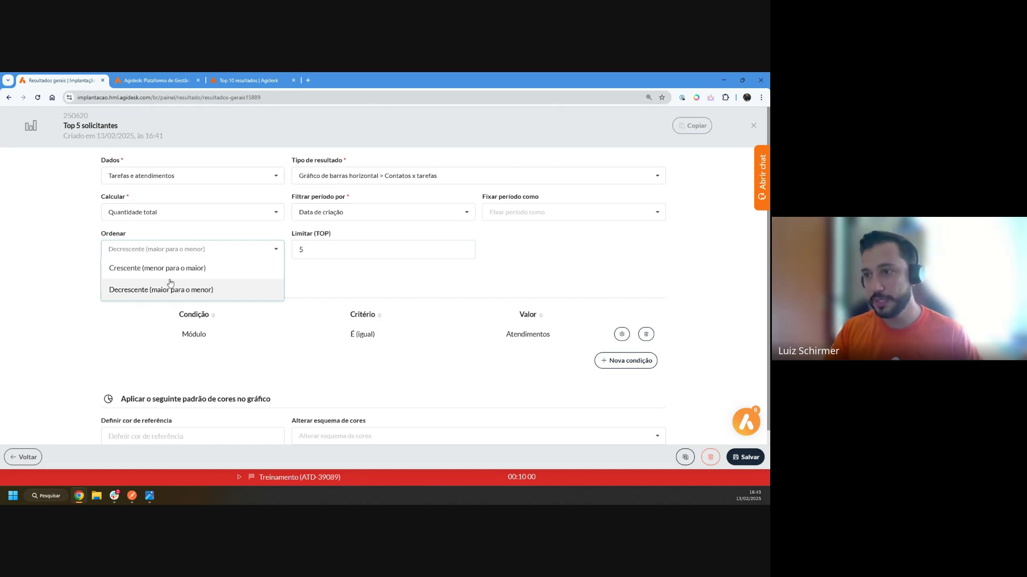
pyautogui.click(73, 303)
pyautogui.click(741, 463)
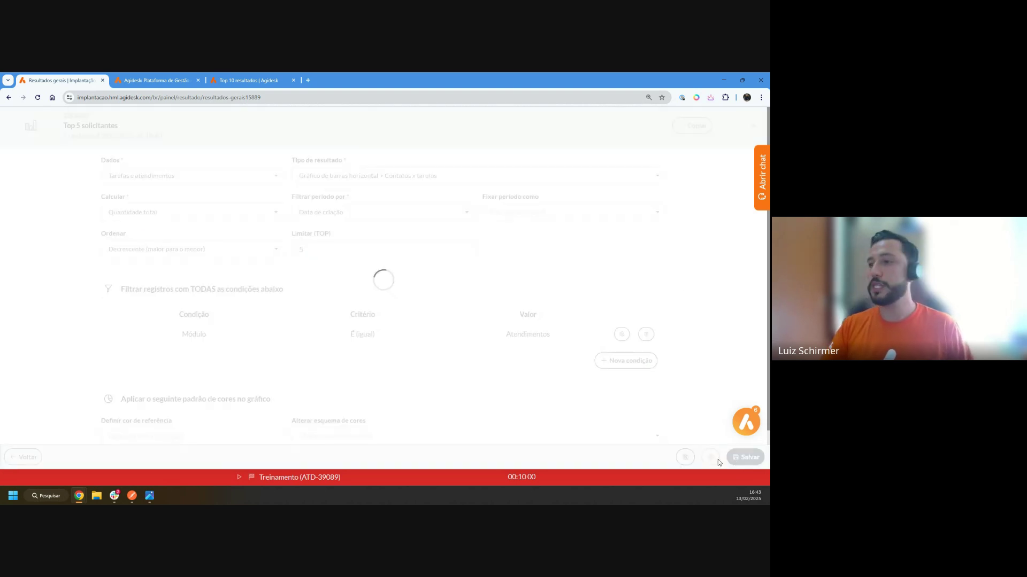
pyautogui.click(22, 457)
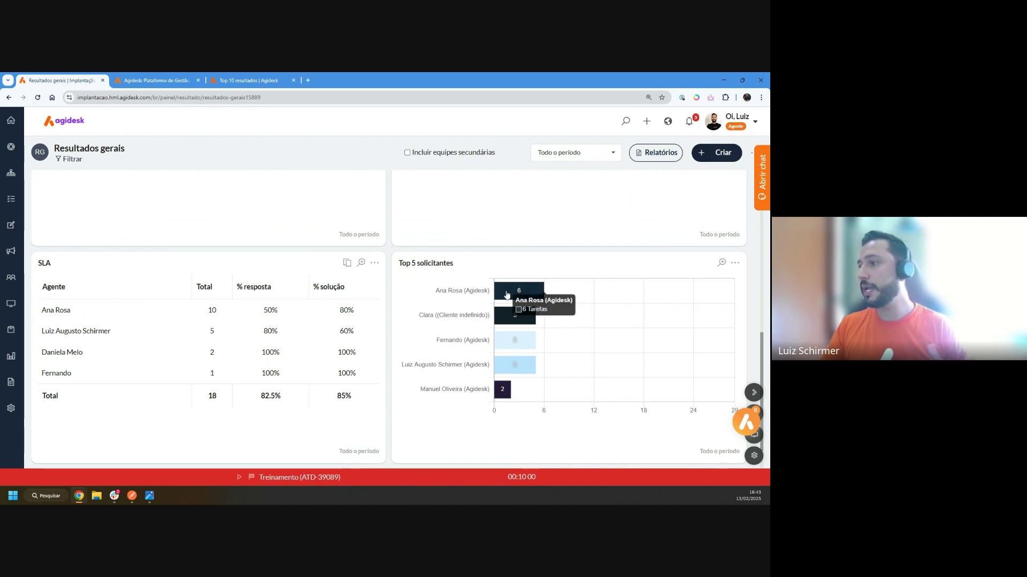
# Step: Open the records behind the longest bar of Top 5 solicitantes, review the list of atendimentos and return to the dashboard
pyautogui.moveTo(516, 300)
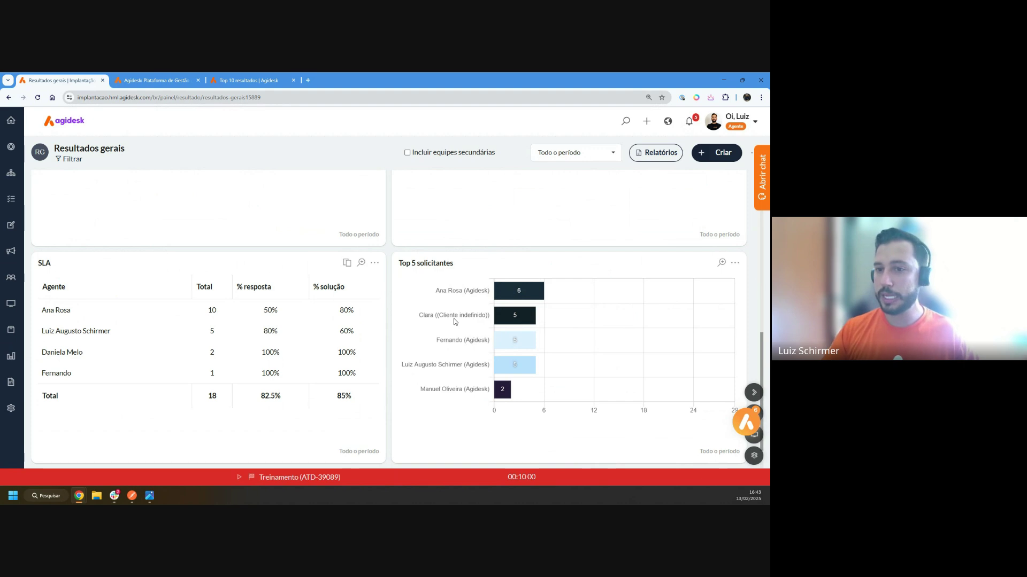
pyautogui.click(513, 292)
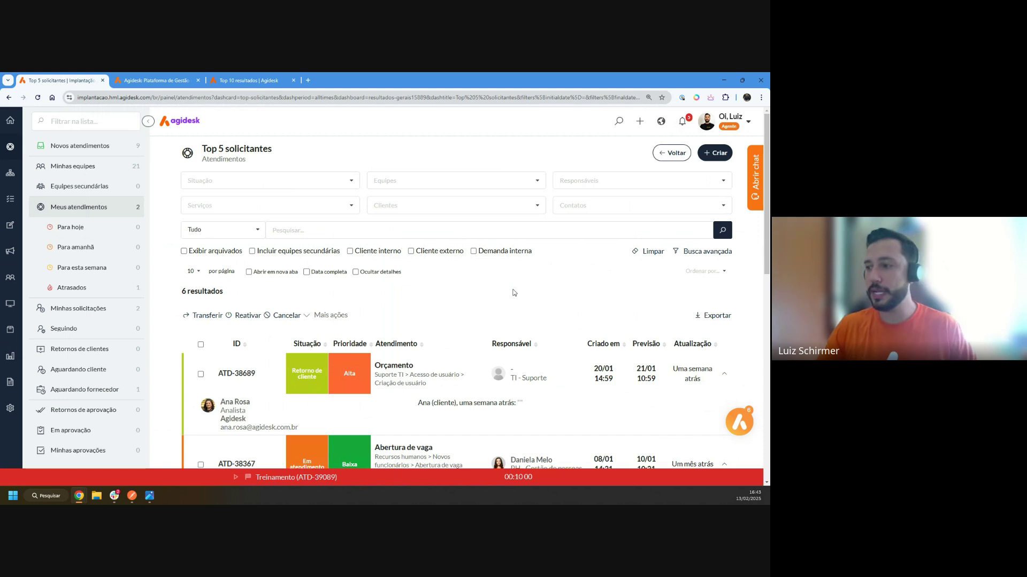
pyautogui.scroll(-2, 375, 292)
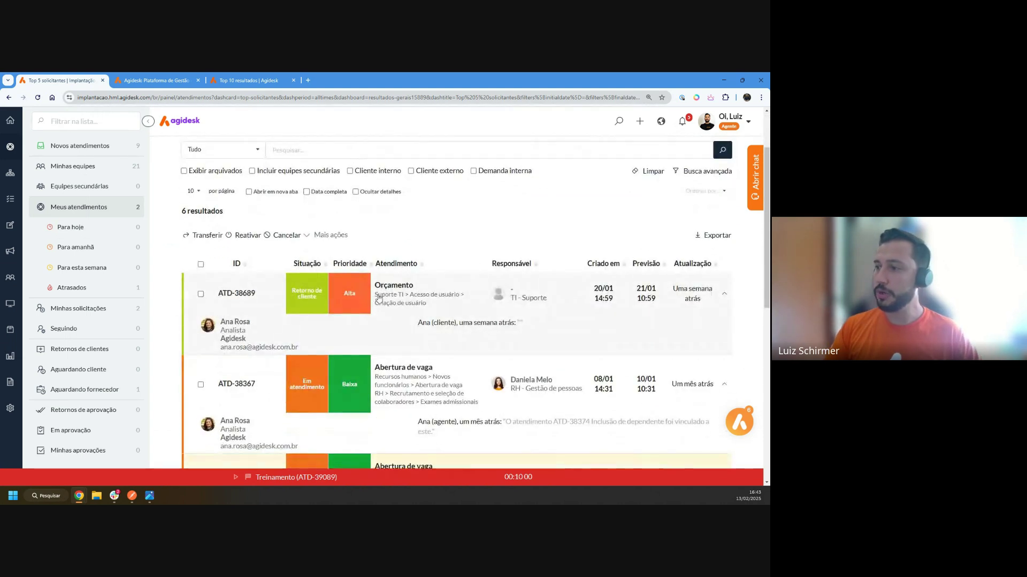
pyautogui.scroll(-2, 368, 263)
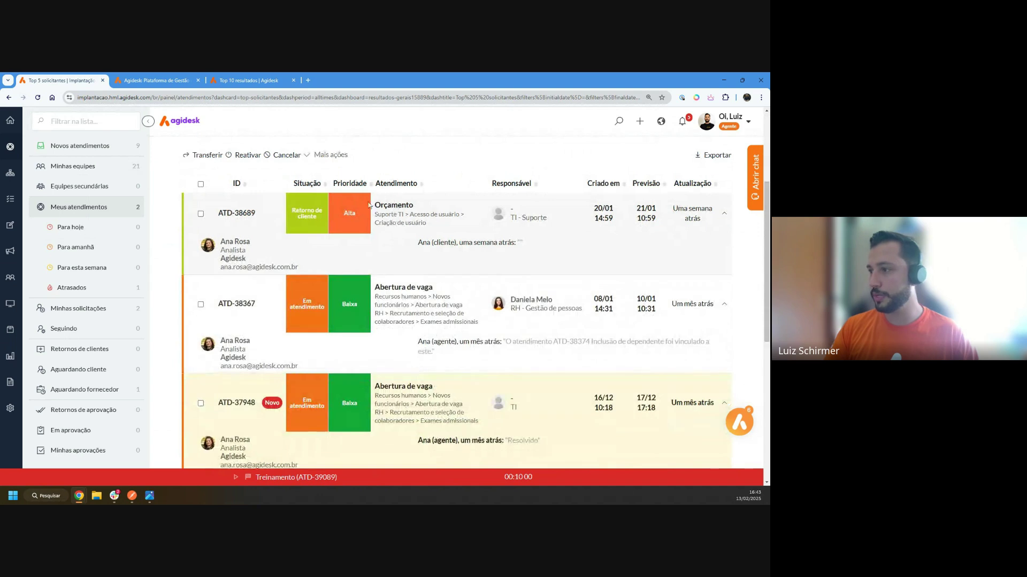
pyautogui.scroll(-3, 368, 263)
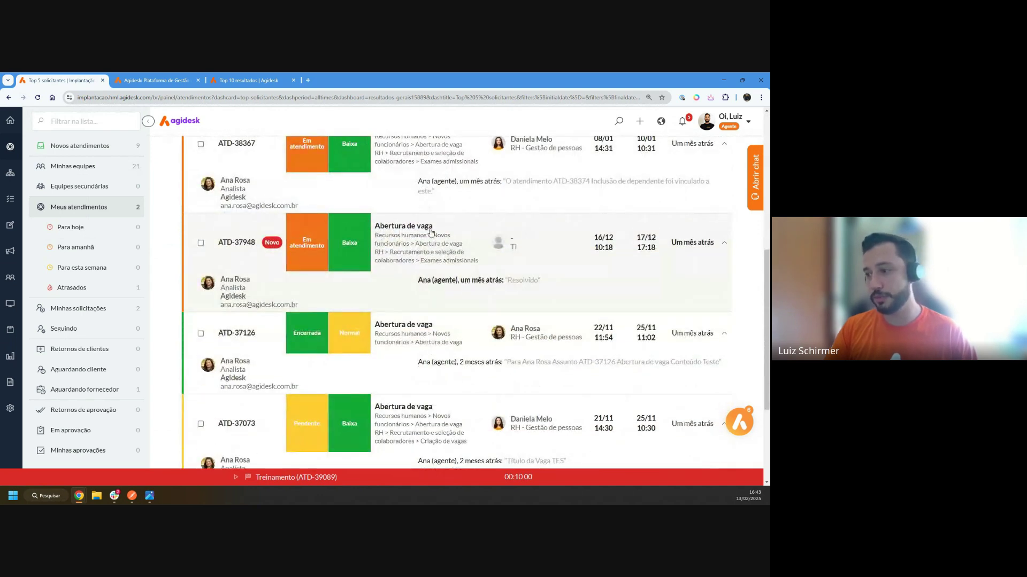
pyautogui.scroll(-2, 412, 246)
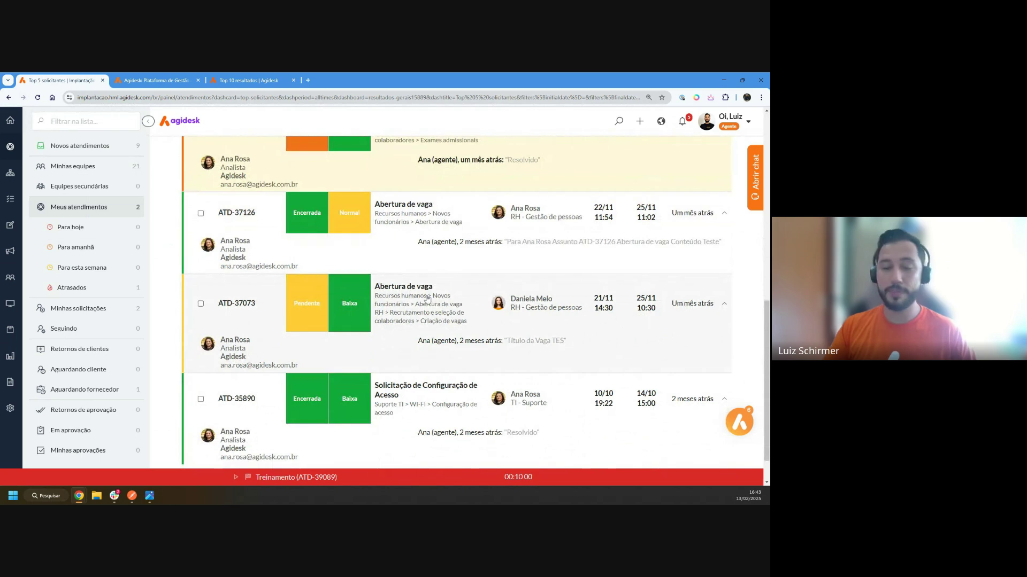
pyautogui.scroll(-1, 406, 296)
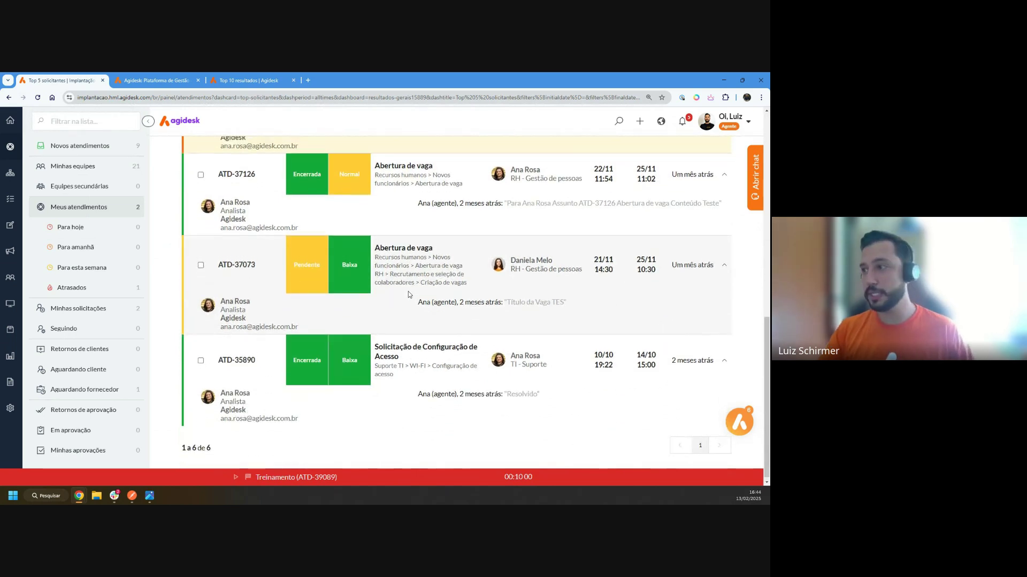
pyautogui.scroll(2, 408, 291)
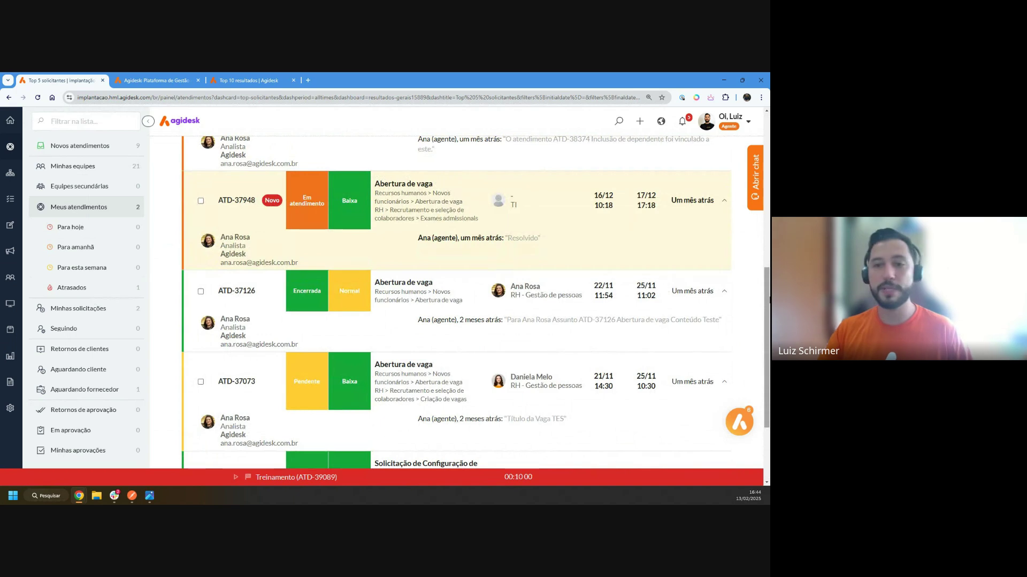
pyautogui.scroll(10, 767, 299)
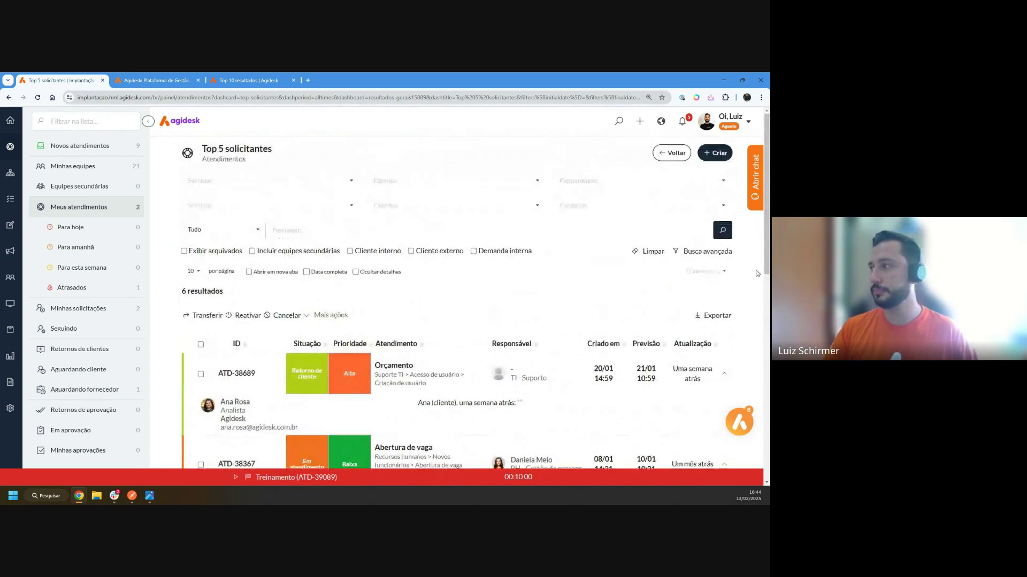
pyautogui.click(668, 153)
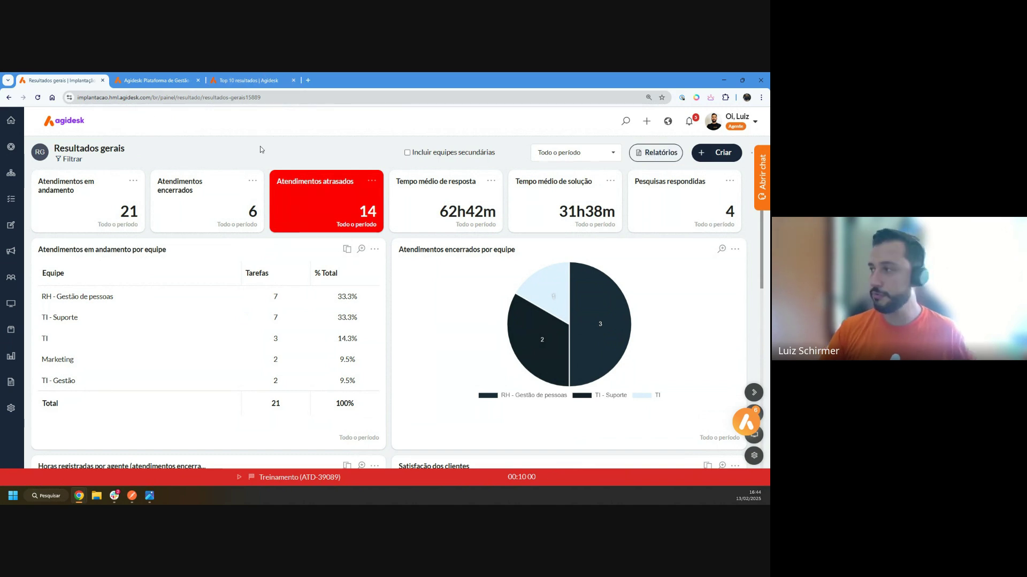
# Step: Examine the options for creating or copying results and results dashboards
pyautogui.click(728, 152)
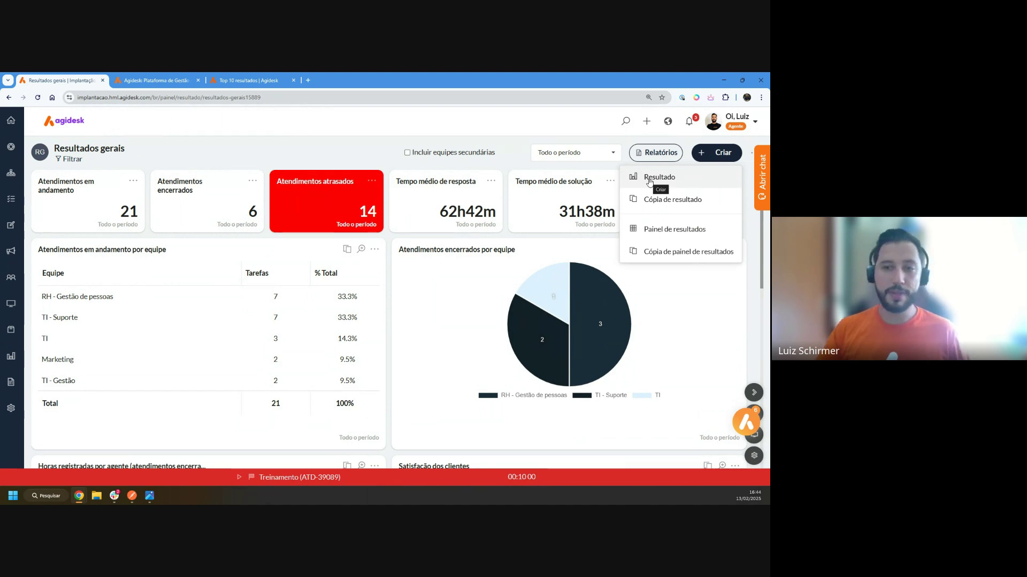
pyautogui.click(299, 141)
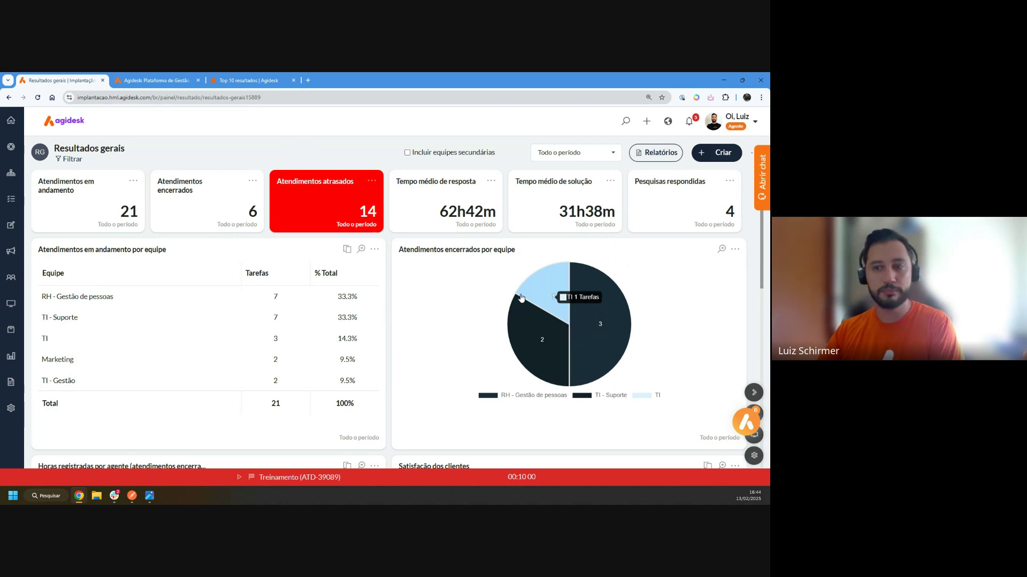
pyautogui.click(708, 155)
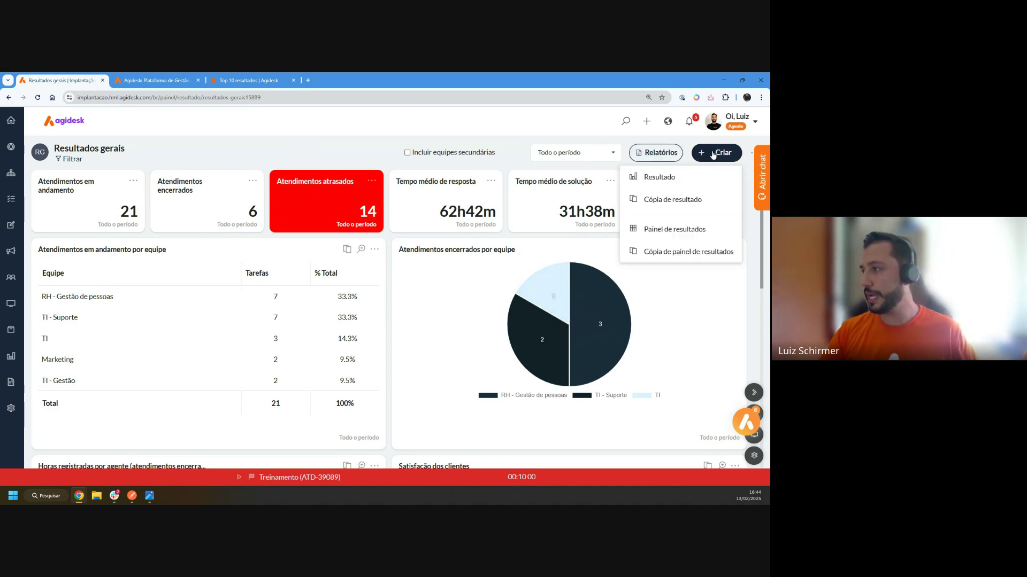
# Step: View the Cópia de resultado form for Atendimentos em andamento por equipe, cancel it and return to the dashboard
pyautogui.click(672, 203)
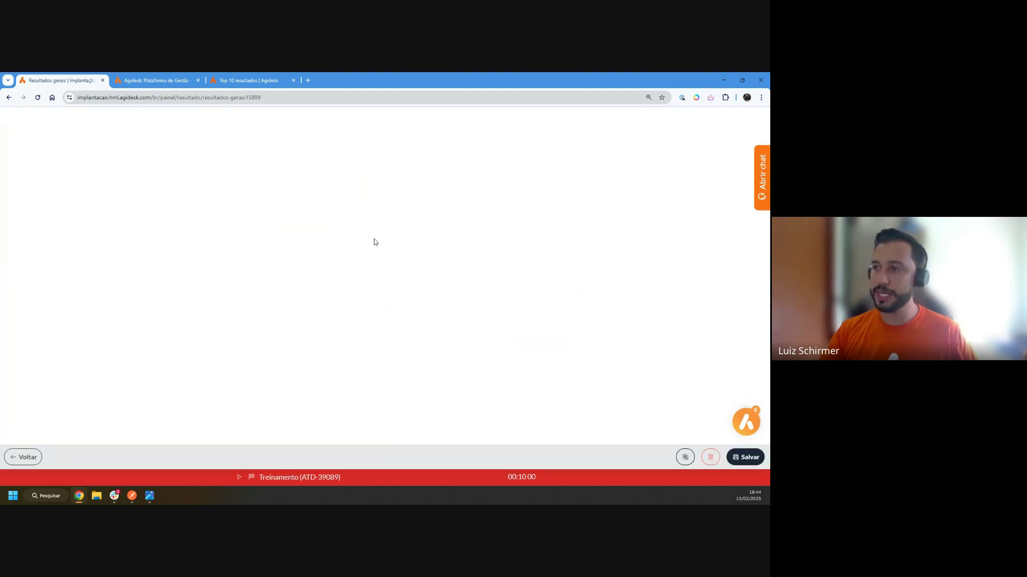
pyautogui.click(697, 125)
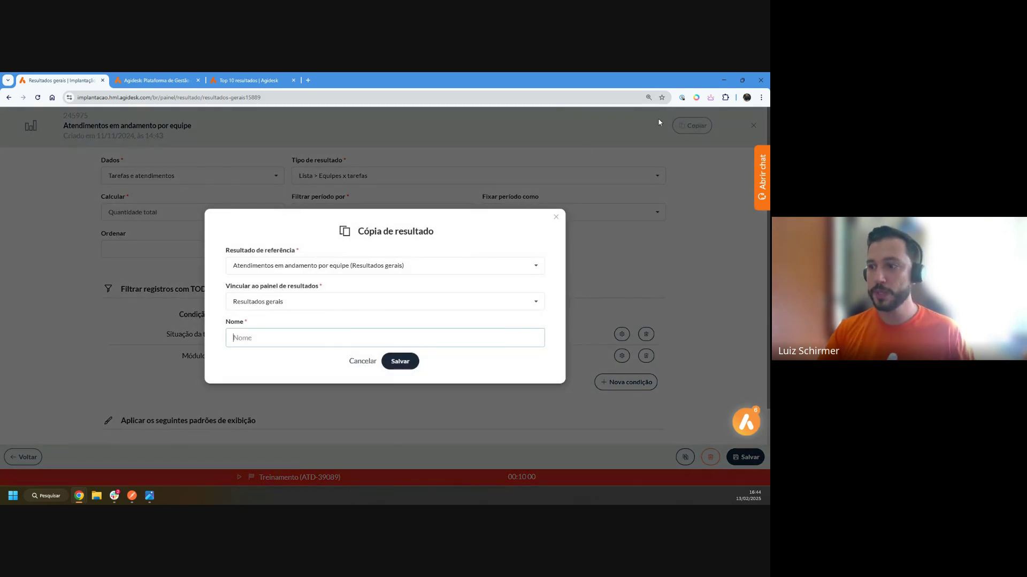
pyautogui.click(260, 333)
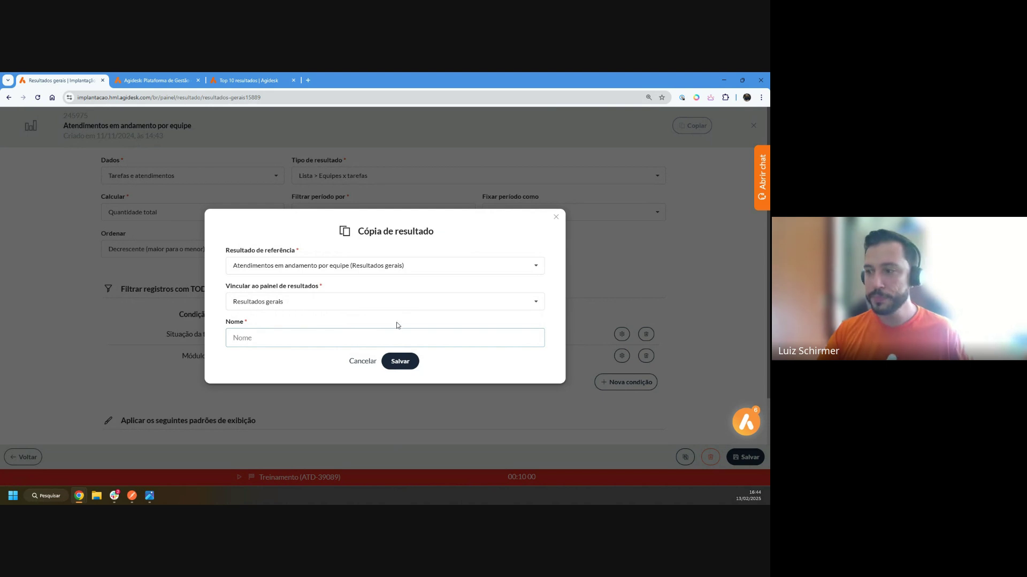
pyautogui.click(361, 372)
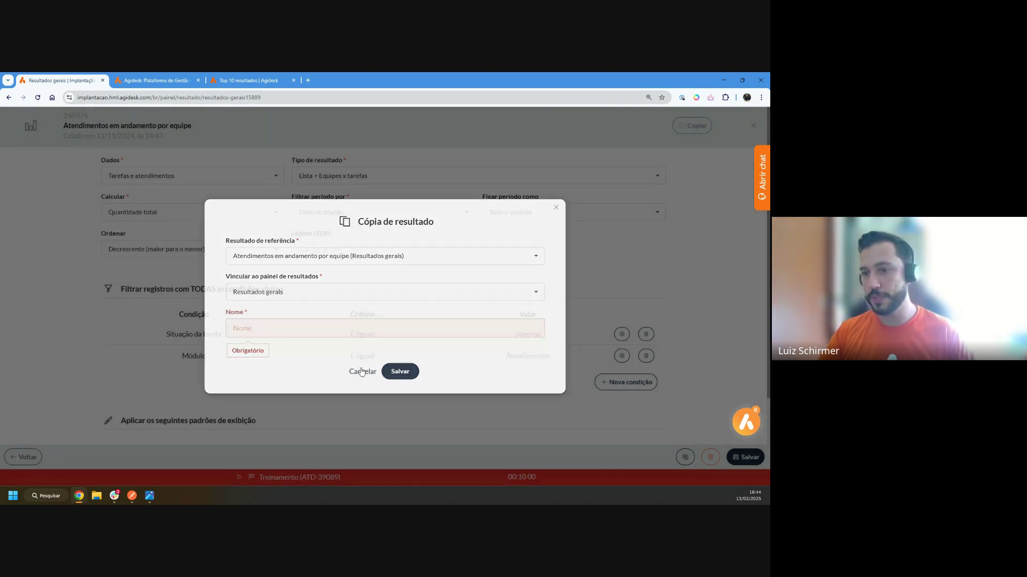
pyautogui.click(362, 371)
pyautogui.click(23, 457)
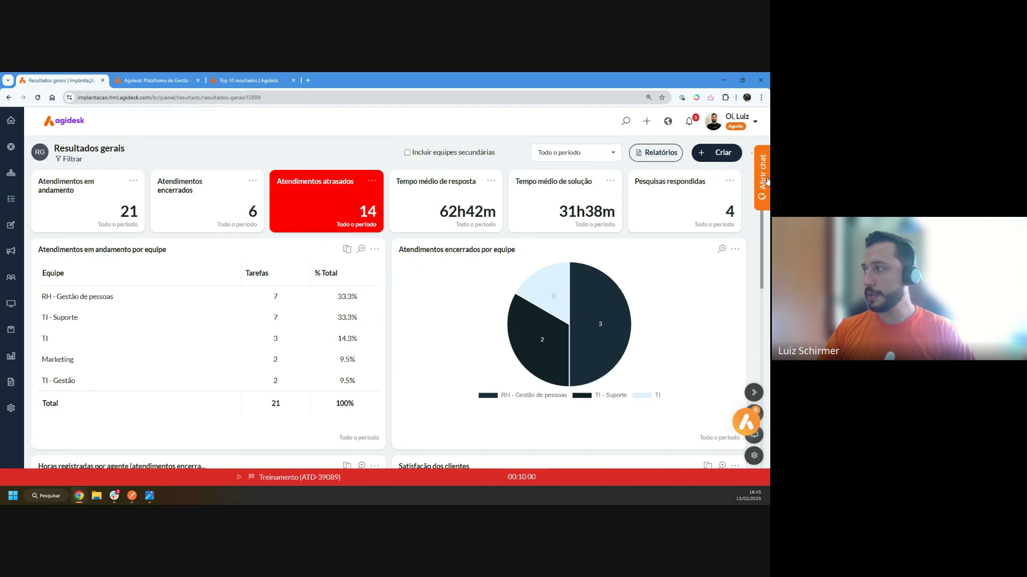
# Step: Open the configuration of the Resultados gerais dashboard and review its title and the Situação options, keeping Ativo
pyautogui.click(751, 155)
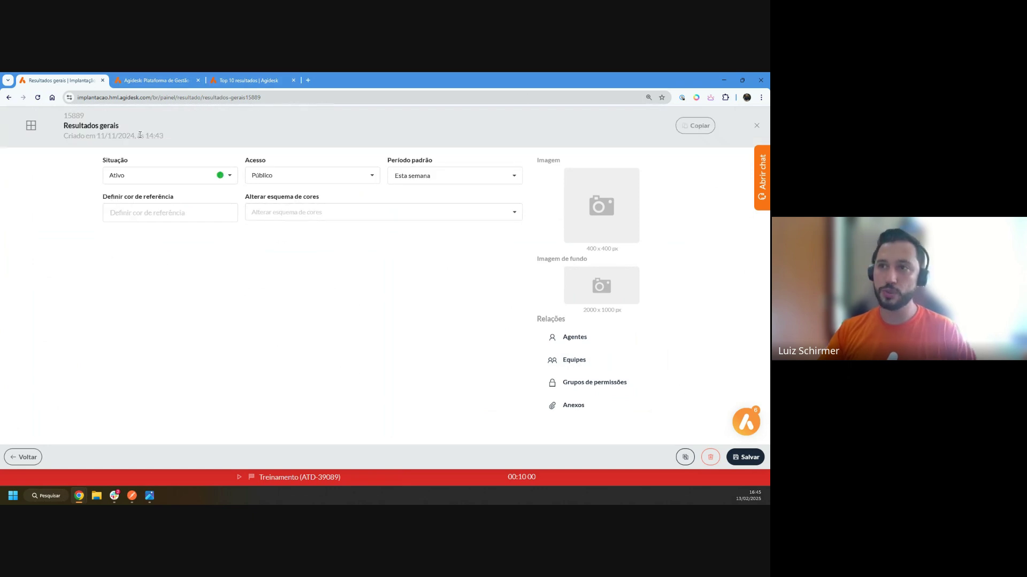
pyautogui.click(98, 128)
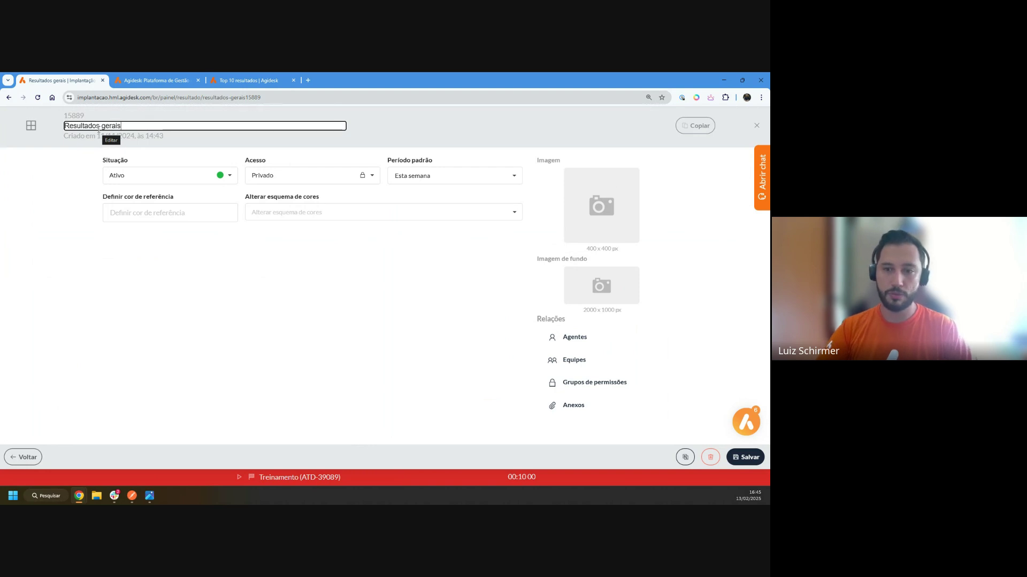
pyautogui.click(120, 176)
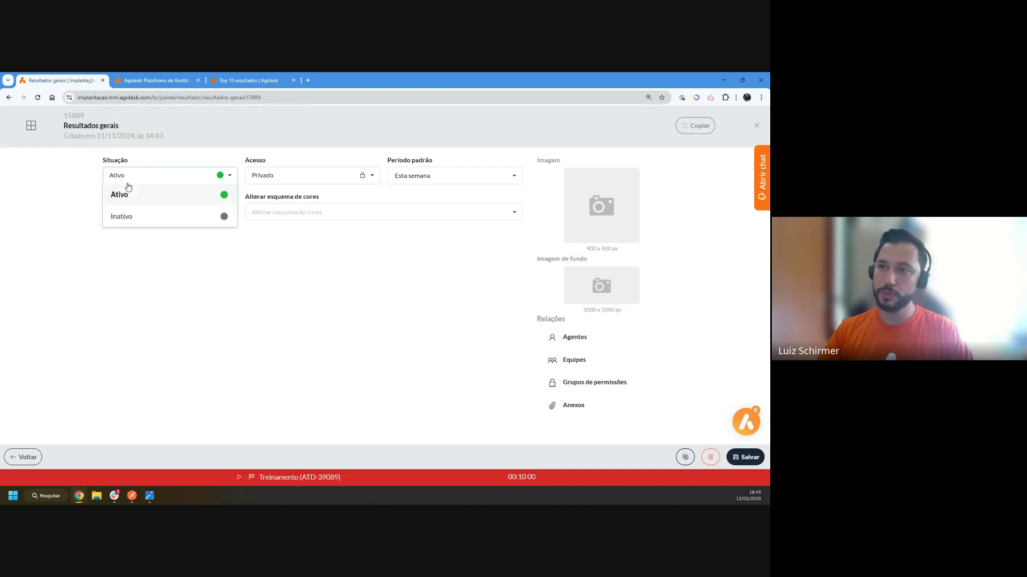
pyautogui.click(331, 245)
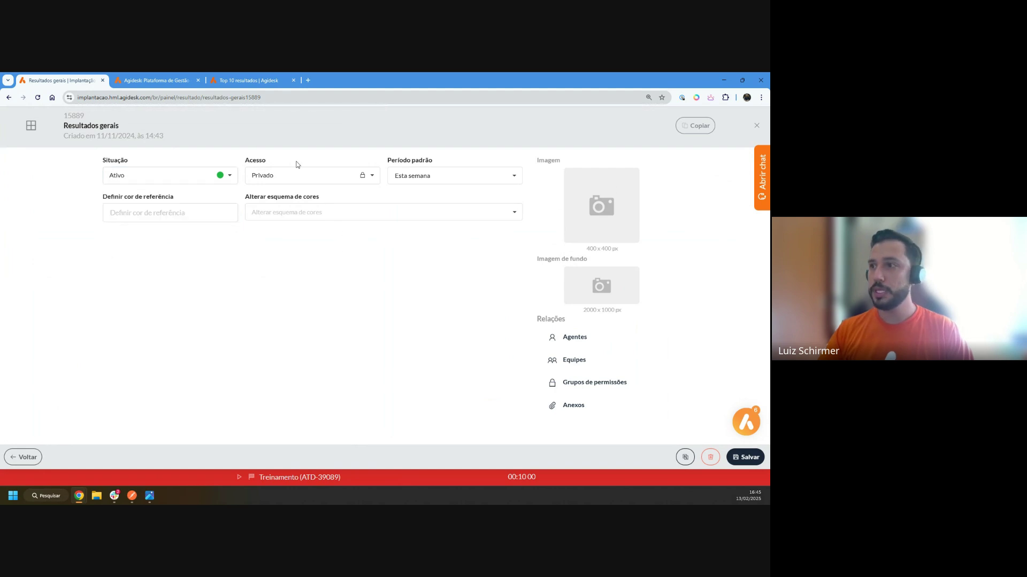
# Step: Review the Acesso options of the dashboard and set its access to Restrito
pyautogui.moveTo(272, 160); pyautogui.dragTo(248, 163)
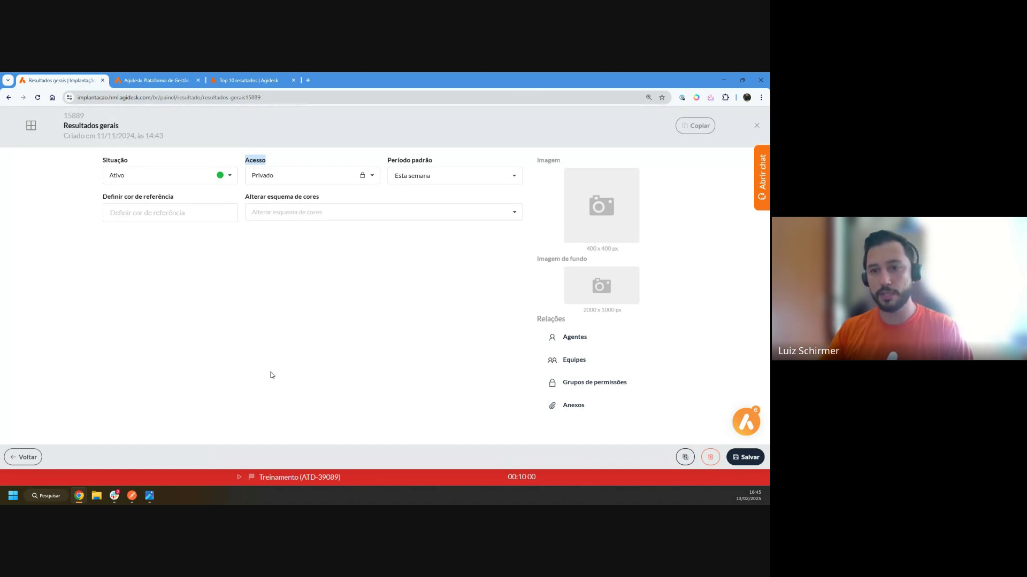
pyautogui.click(294, 180)
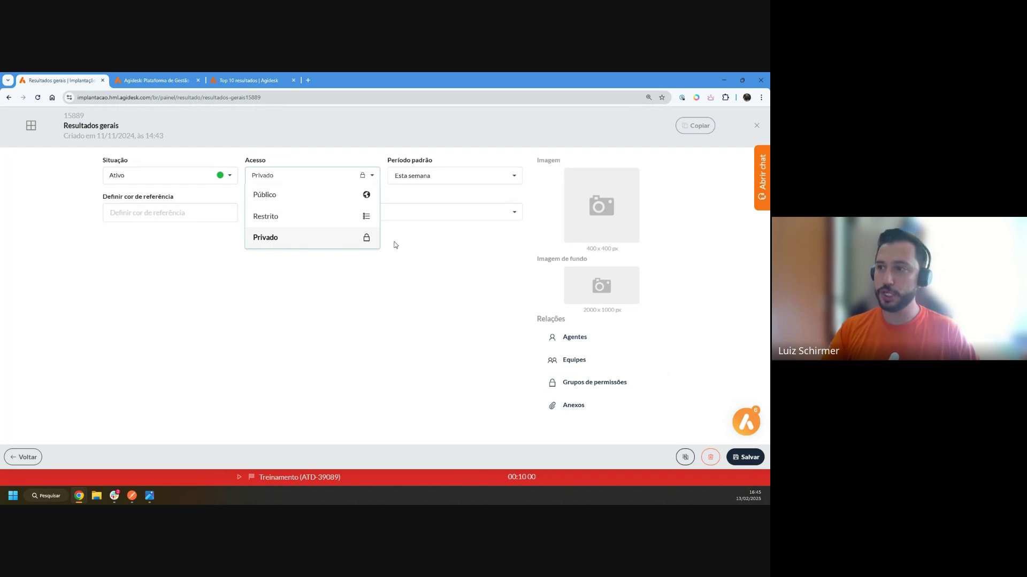
pyautogui.click(270, 216)
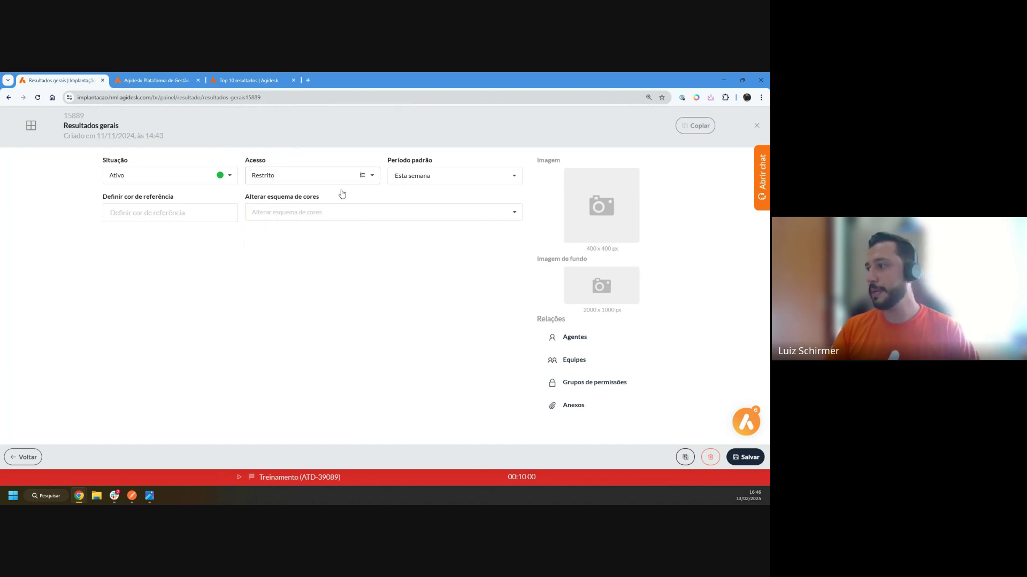
# Step: View the dashboard's related Agentes under Relações and display the agents that can be related to it
pyautogui.doubleClick(552, 319)
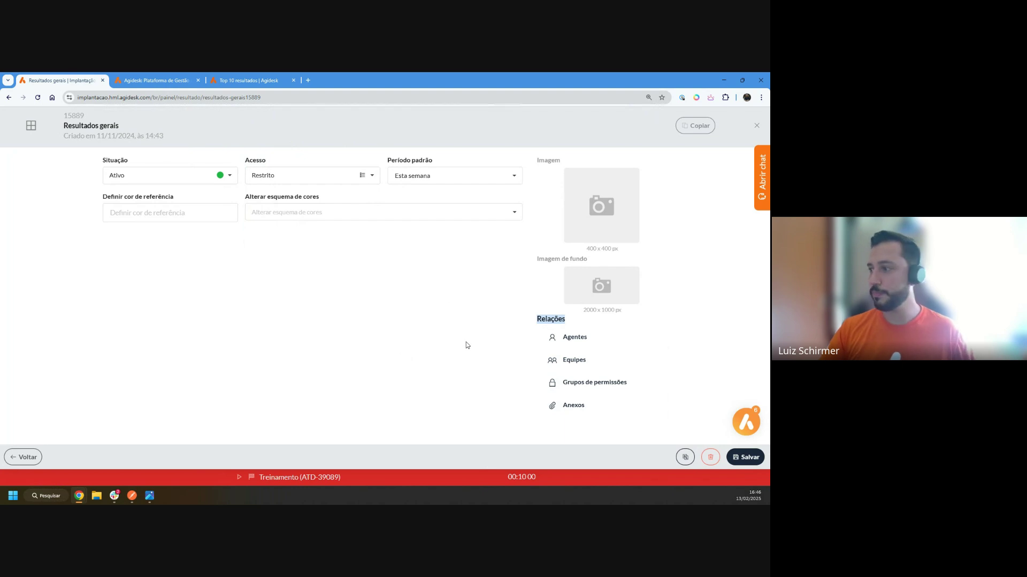
pyautogui.click(563, 341)
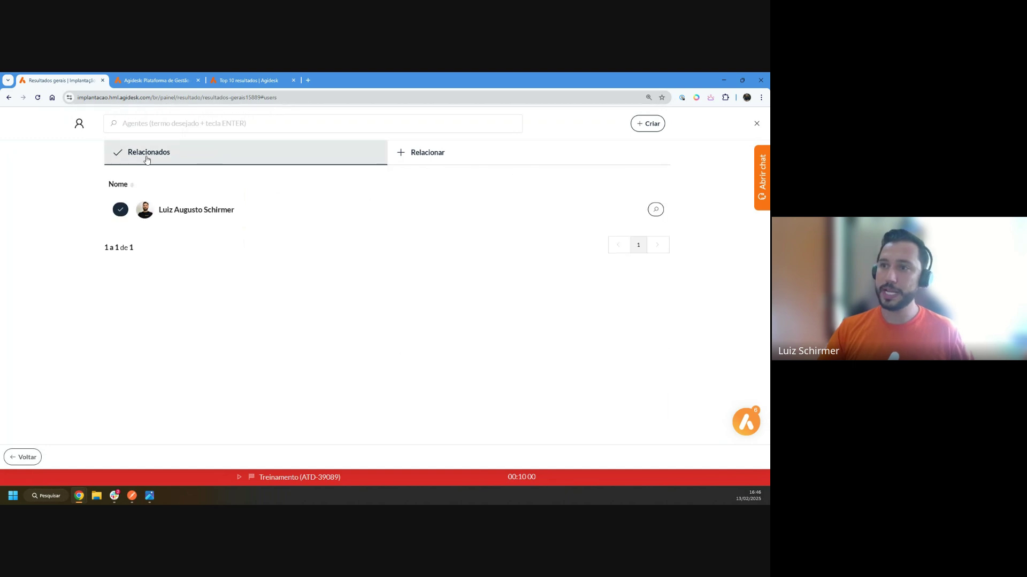
pyautogui.click(438, 157)
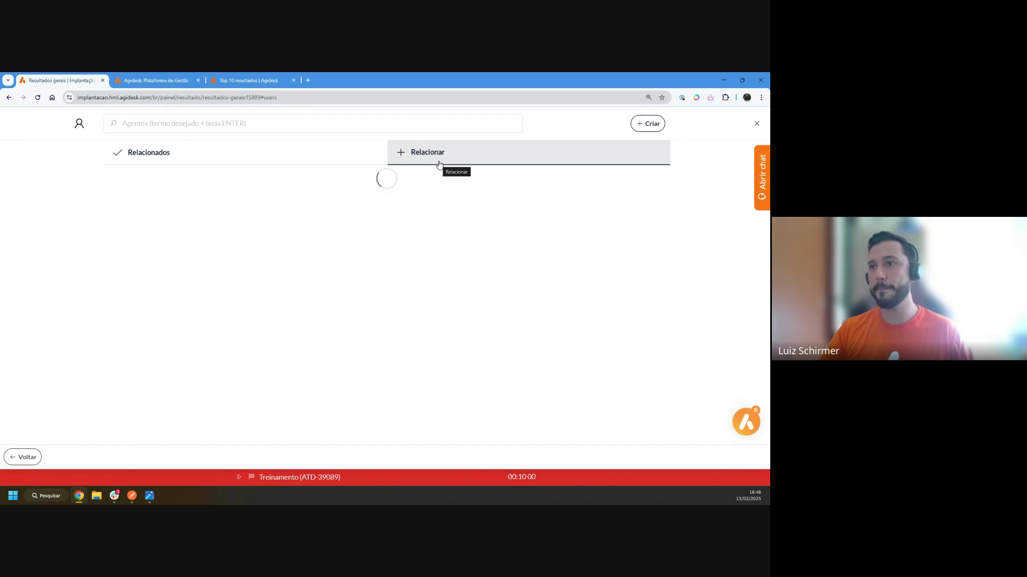
pyautogui.click(126, 118)
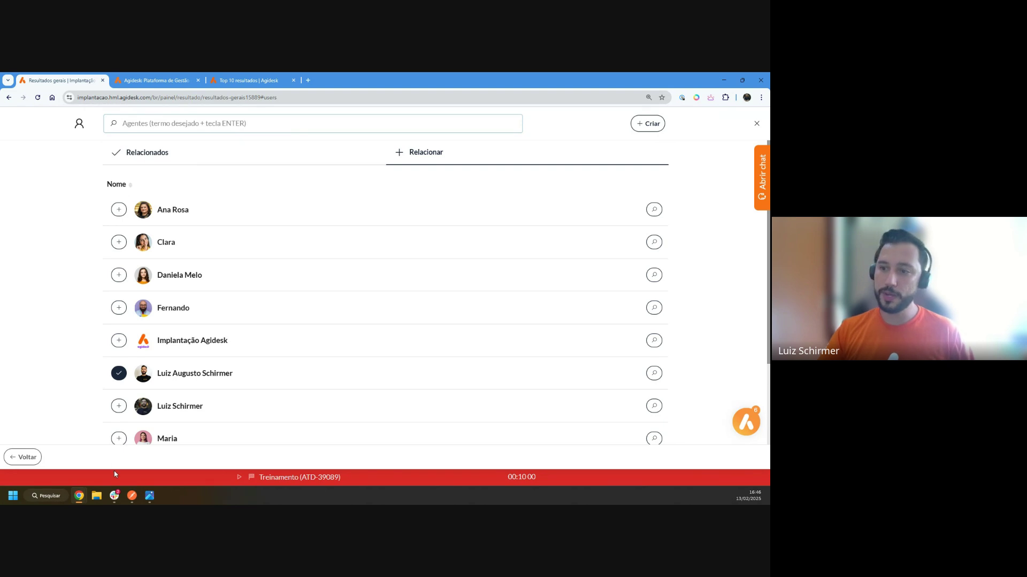
# Step: Relate the first listed agent to the Resultados gerais dashboard and return to its settings
pyautogui.scroll(-2, 147, 274)
pyautogui.scroll(2, 144, 336)
pyautogui.click(119, 209)
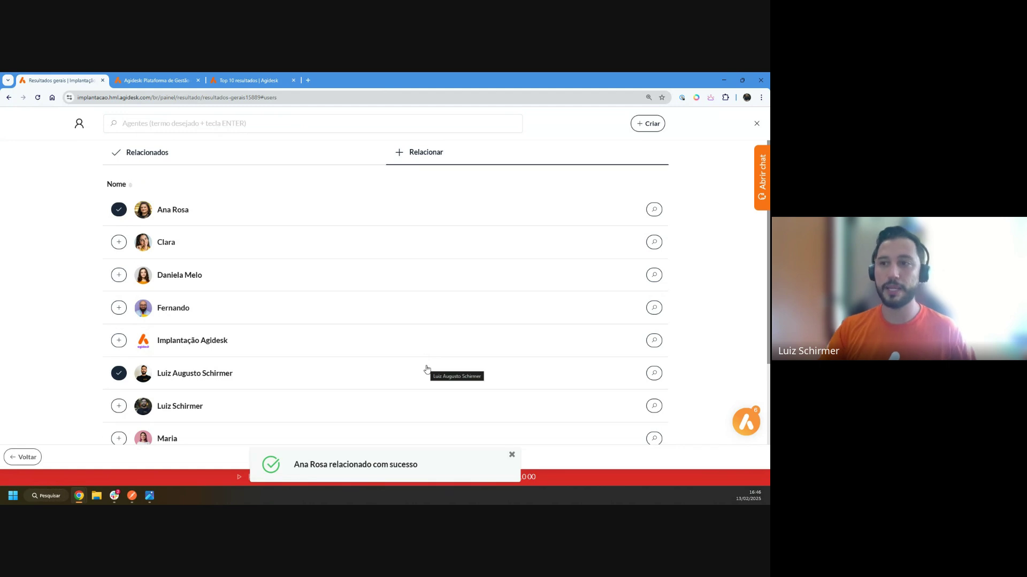
pyautogui.click(27, 459)
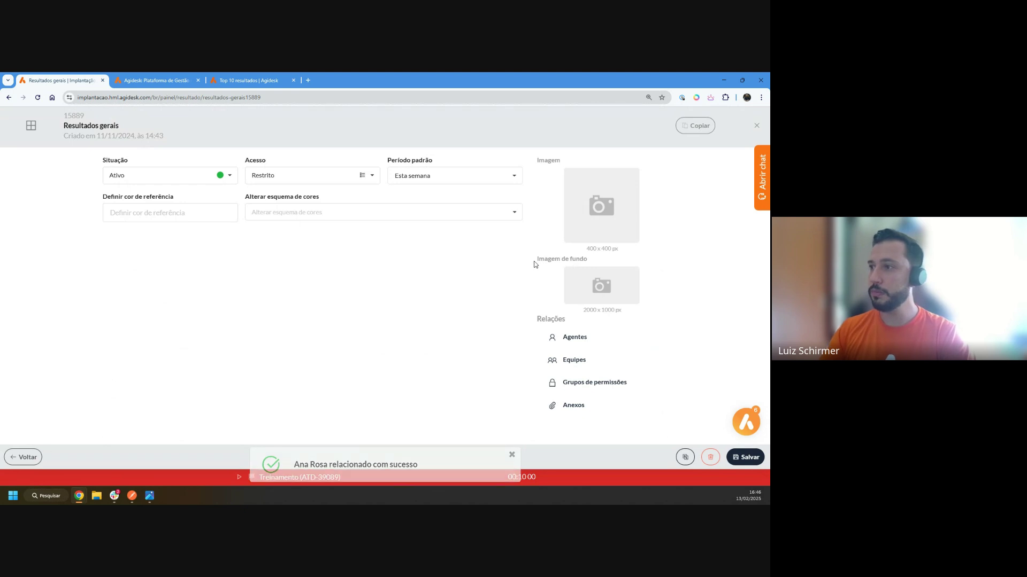
# Step: Unlink the first related agent from the Resultados gerais dashboard and return to its settings
pyautogui.click(564, 343)
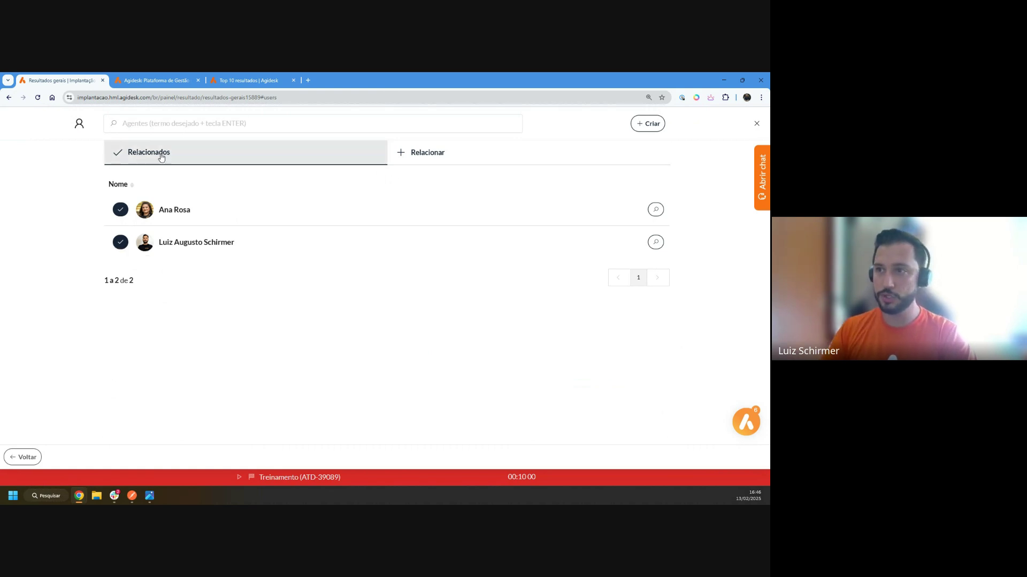
pyautogui.click(120, 210)
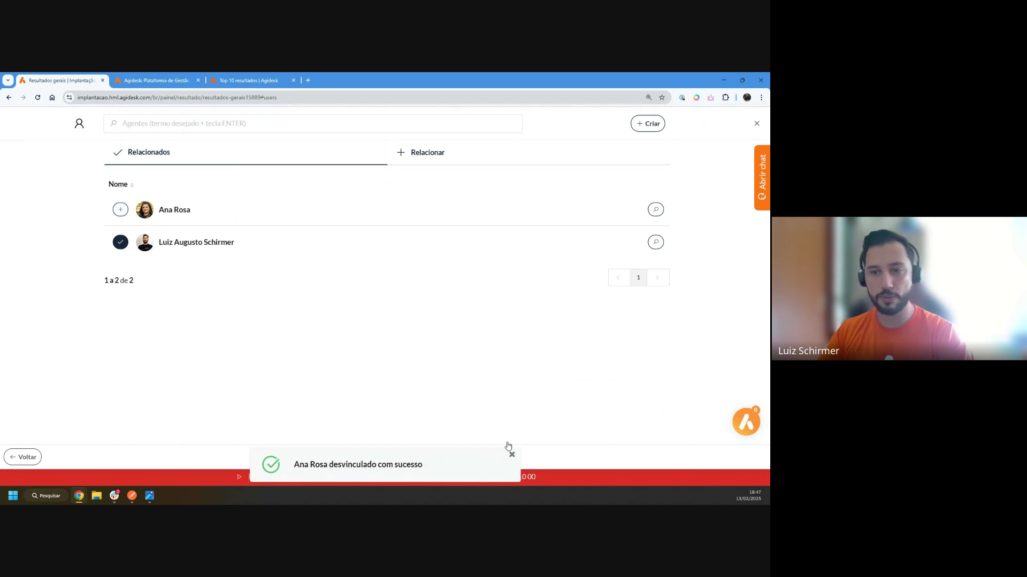
pyautogui.click(21, 457)
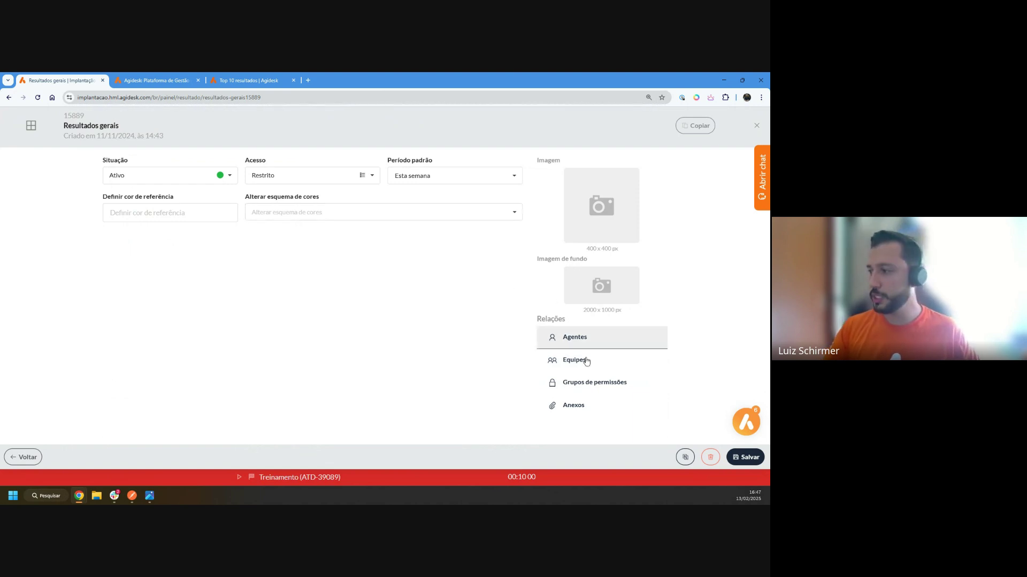
# Step: Relate the TI - Gestão team to the Resultados gerais dashboard and return to its settings
pyautogui.click(563, 365)
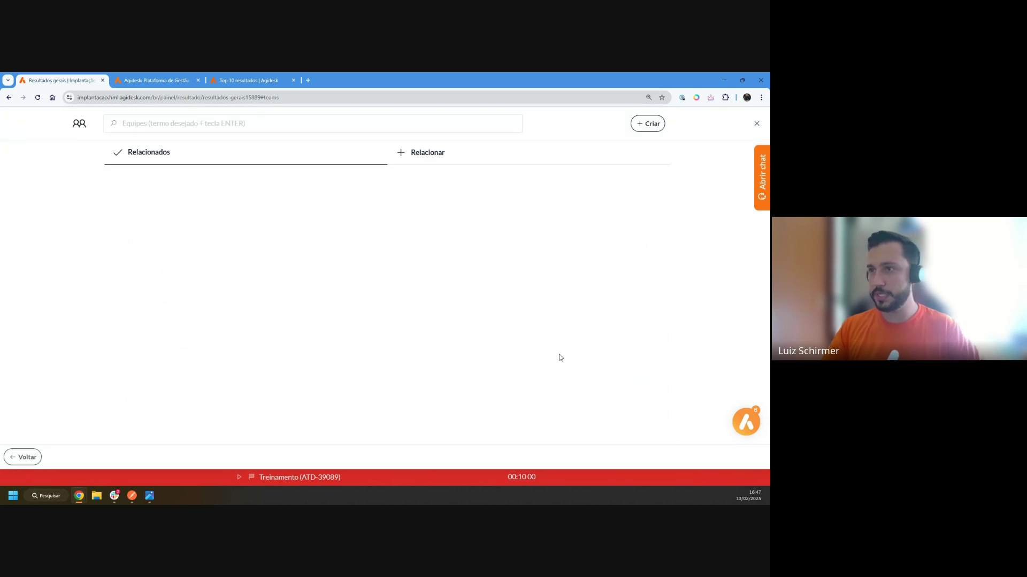
pyautogui.click(425, 155)
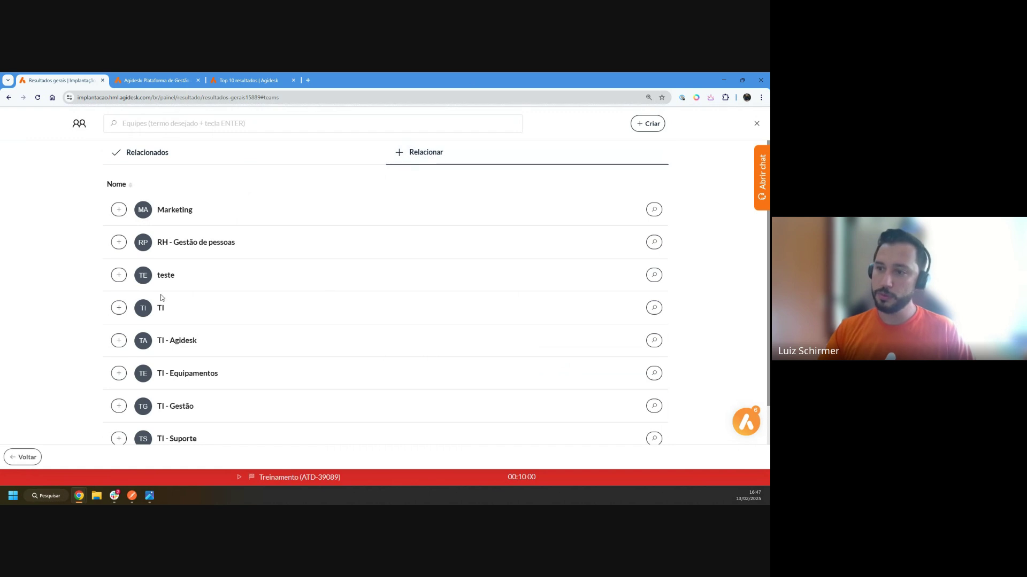
pyautogui.scroll(-1, 161, 299)
pyautogui.click(118, 361)
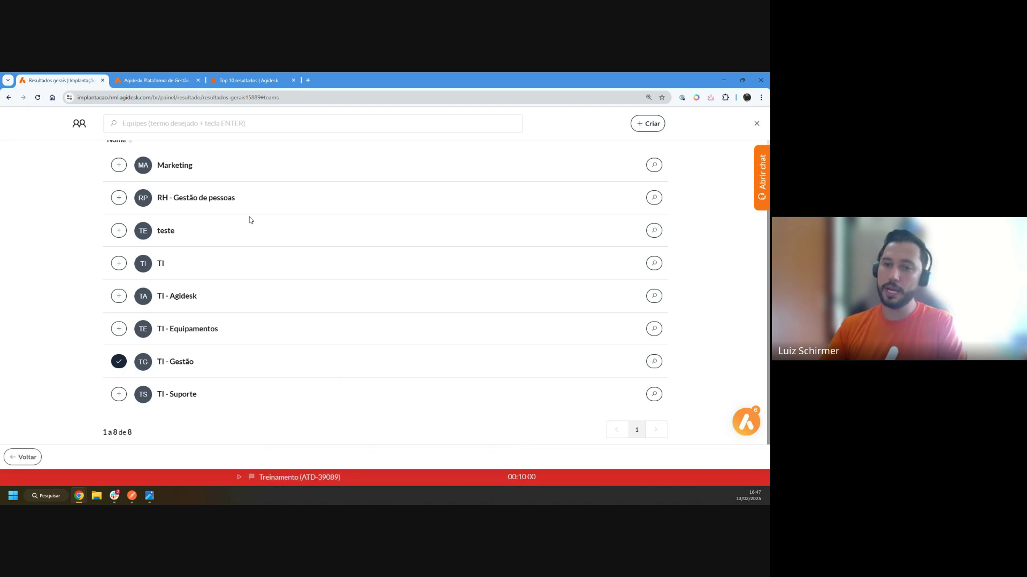
pyautogui.click(22, 458)
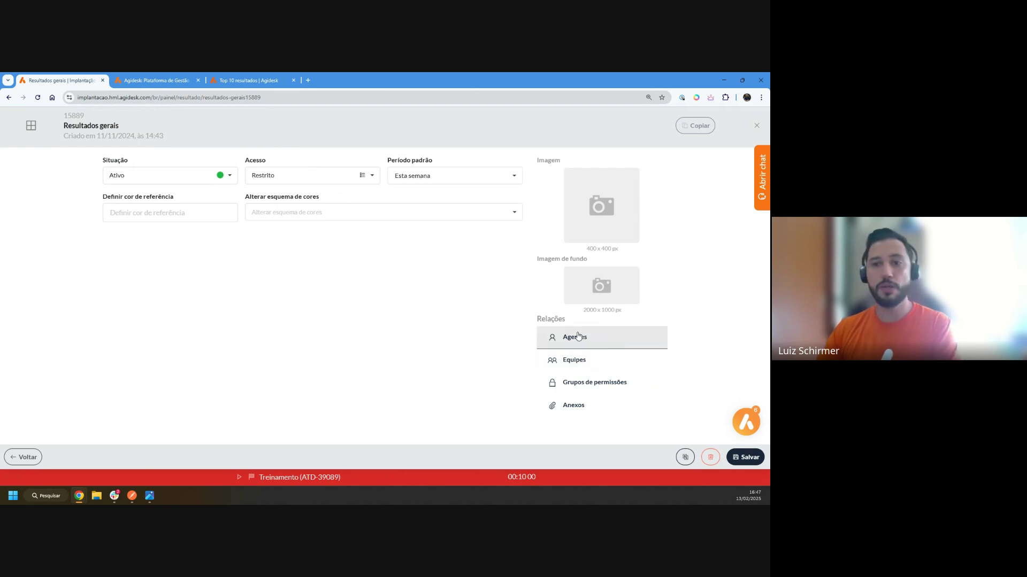
# Step: Examine the permission groups available to relate to the dashboard, and its attachments area
pyautogui.click(584, 388)
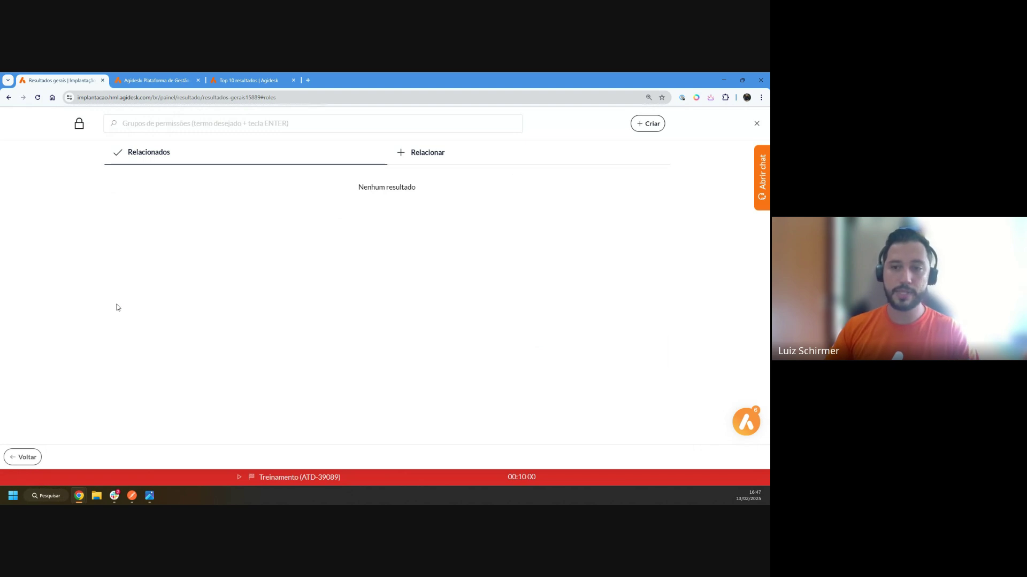
pyautogui.click(420, 160)
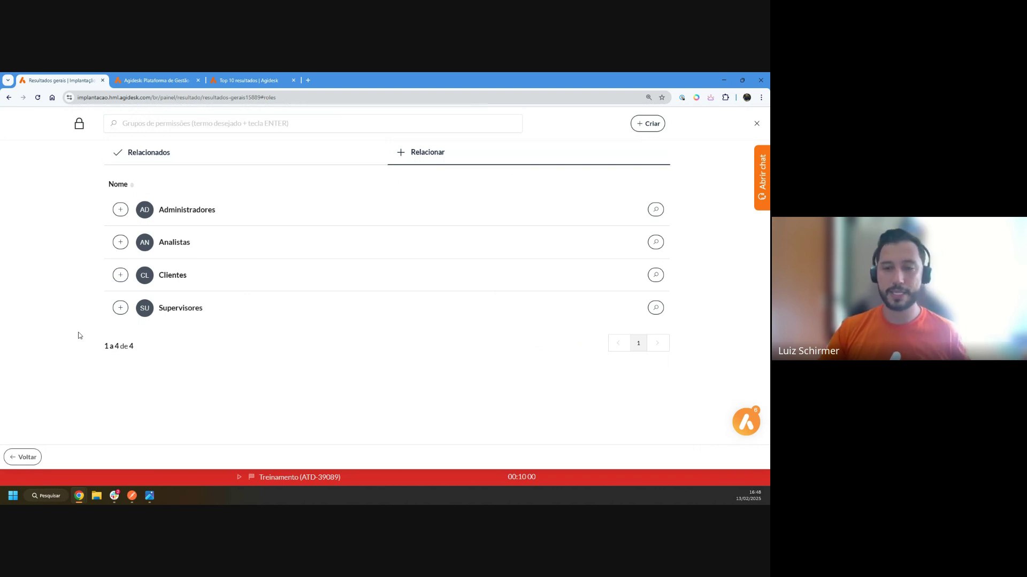
pyautogui.click(27, 457)
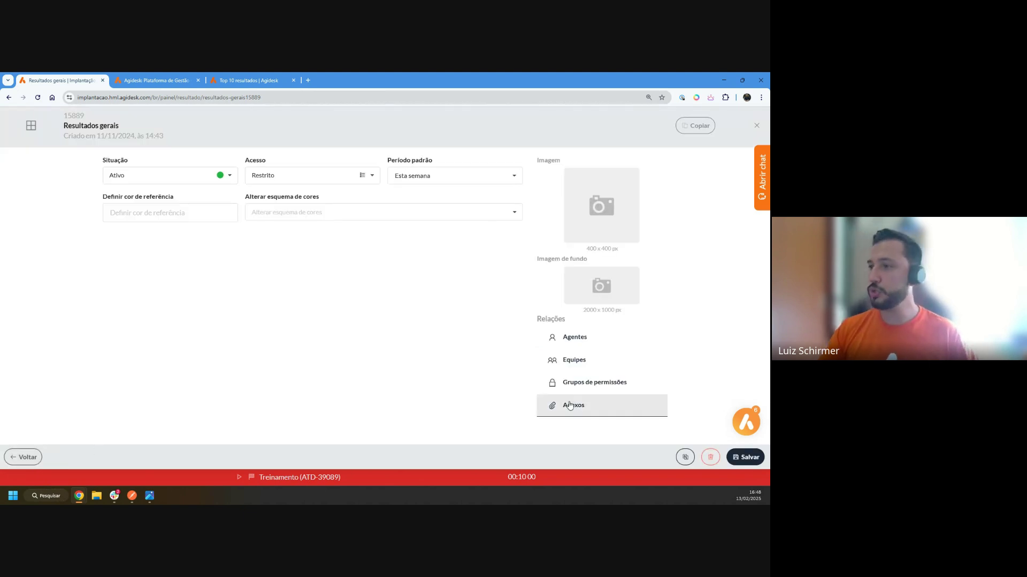
pyautogui.click(534, 407)
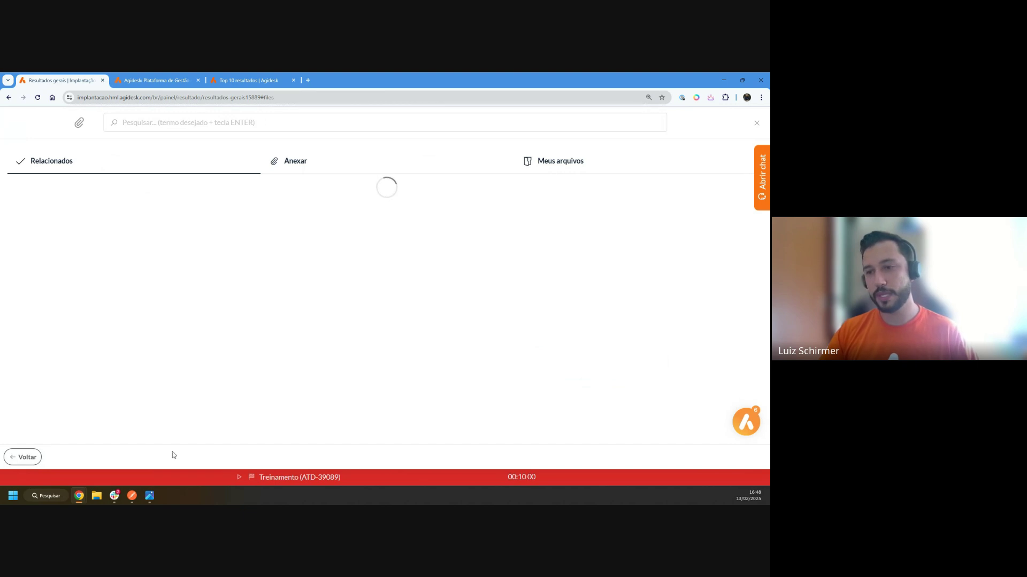
pyautogui.click(24, 457)
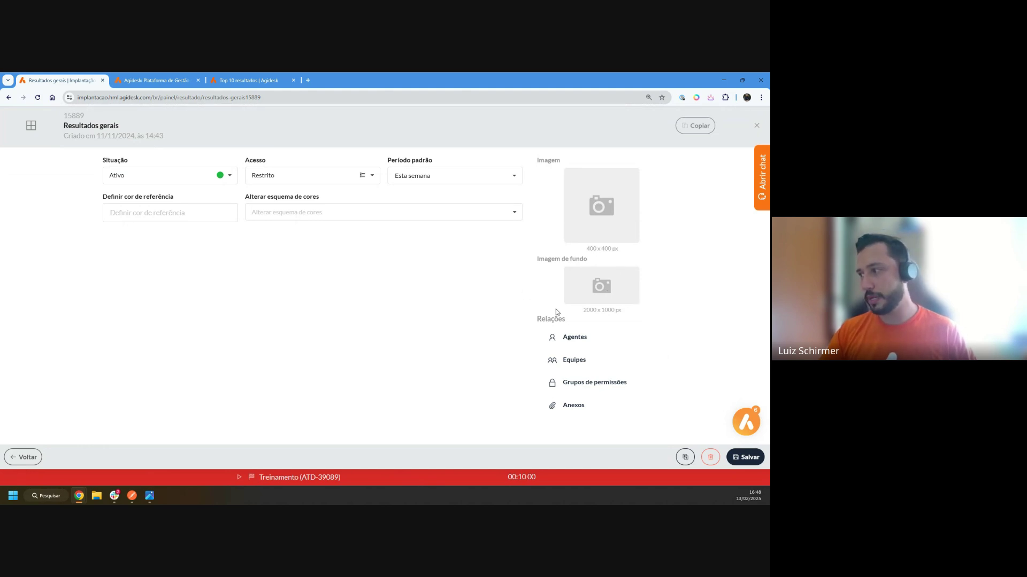
# Step: Upload the orange background file as the dashboard's background image and return to the dashboard
pyautogui.click(590, 292)
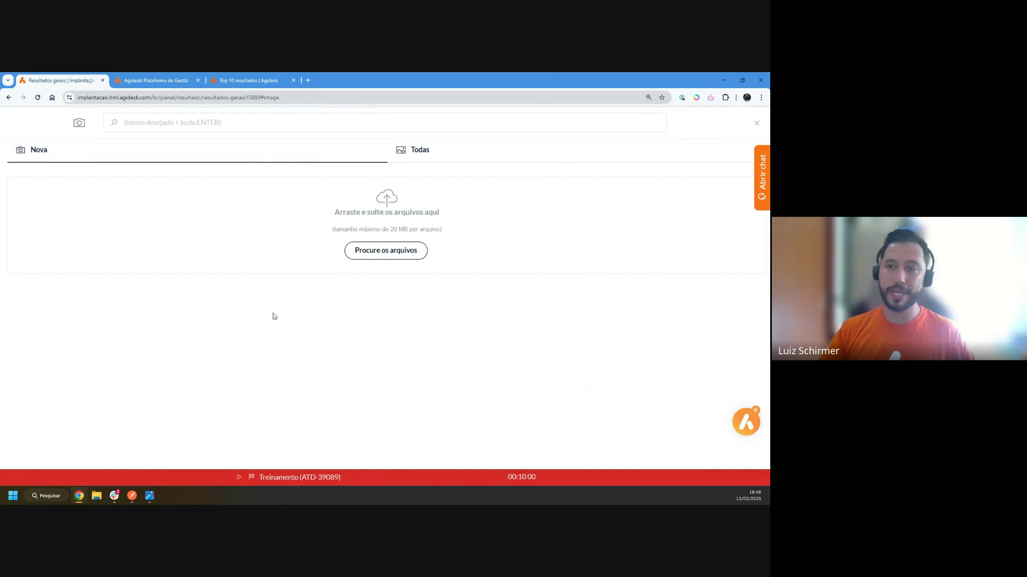
pyautogui.click(393, 254)
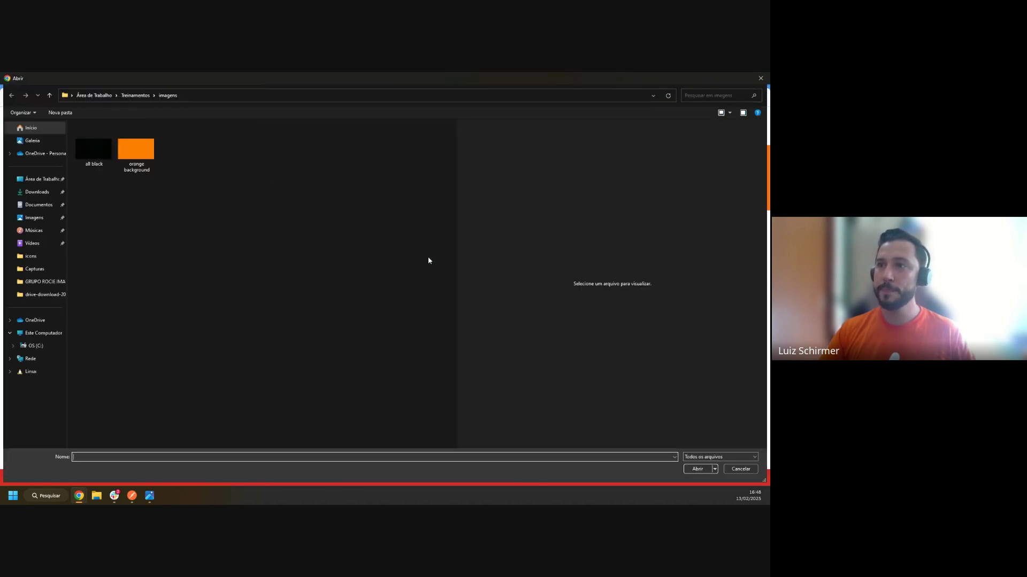
pyautogui.click(136, 151)
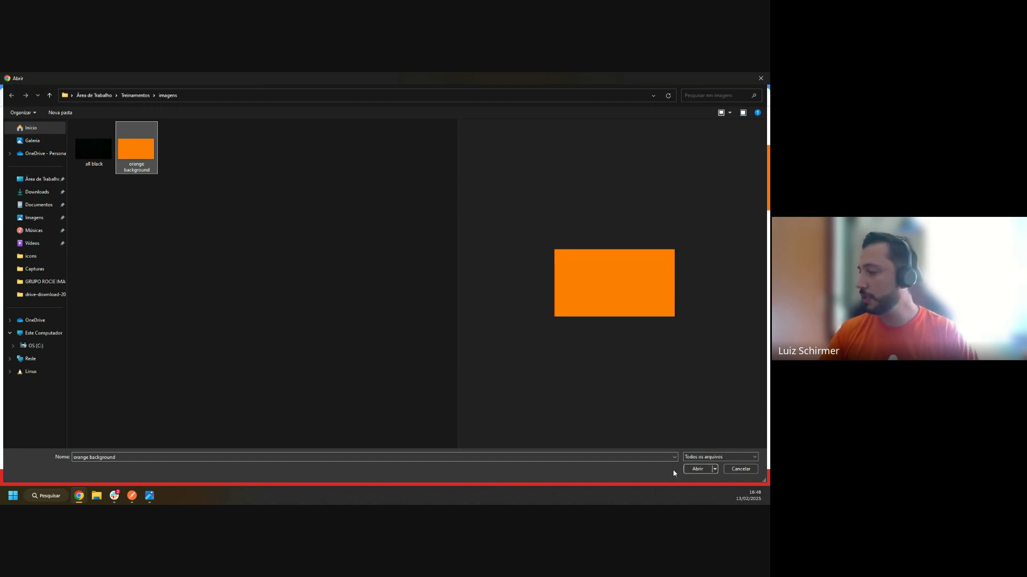
pyautogui.click(694, 470)
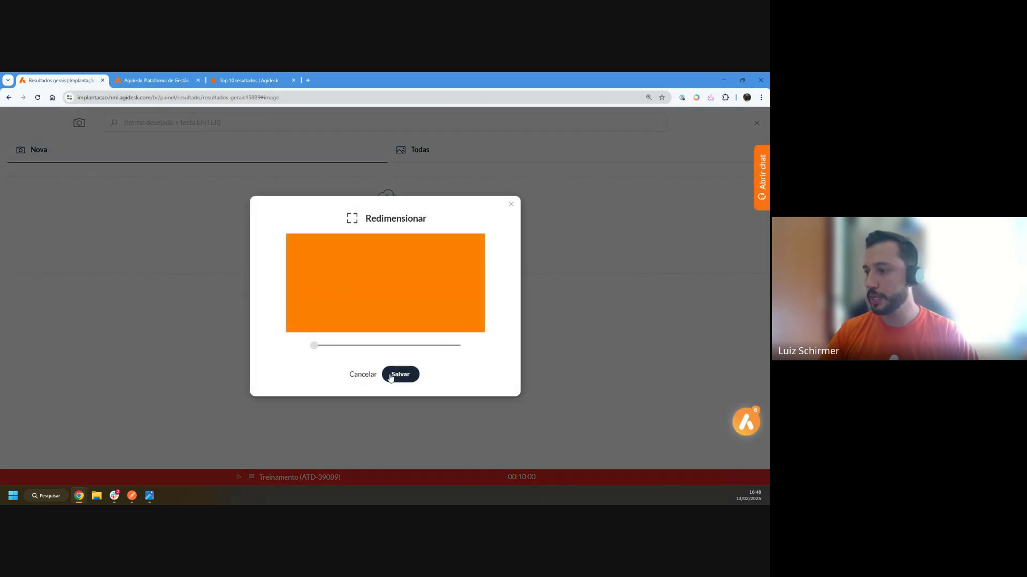
pyautogui.click(397, 374)
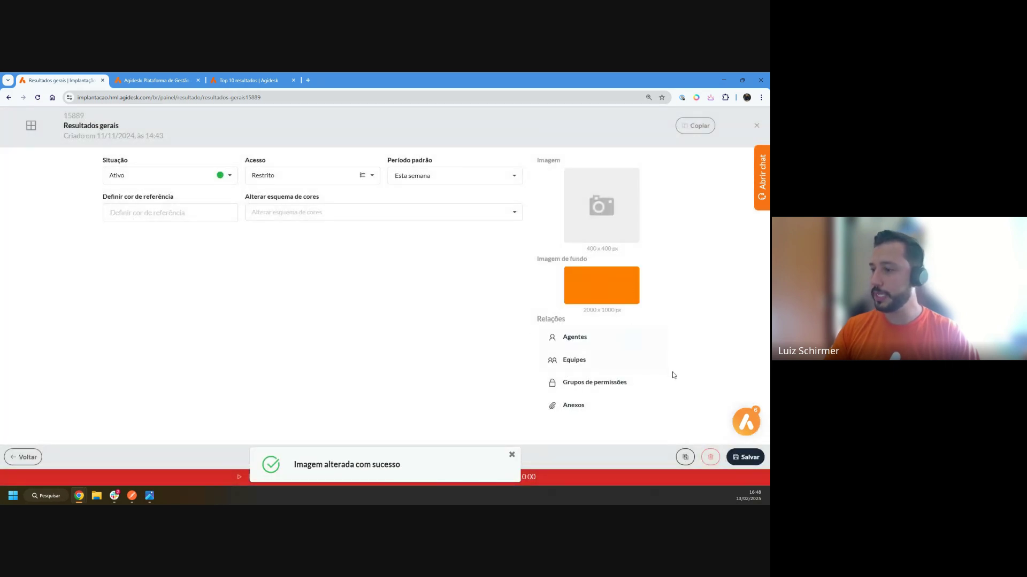
pyautogui.click(29, 457)
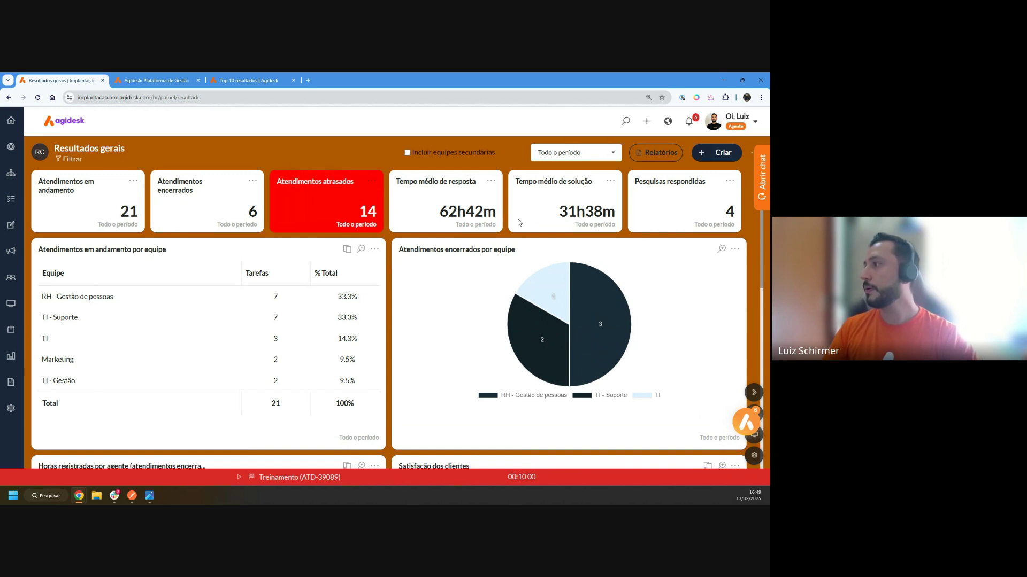
# Step: Remove the background image from the Resultados gerais settings and return to the dashboard
pyautogui.click(751, 156)
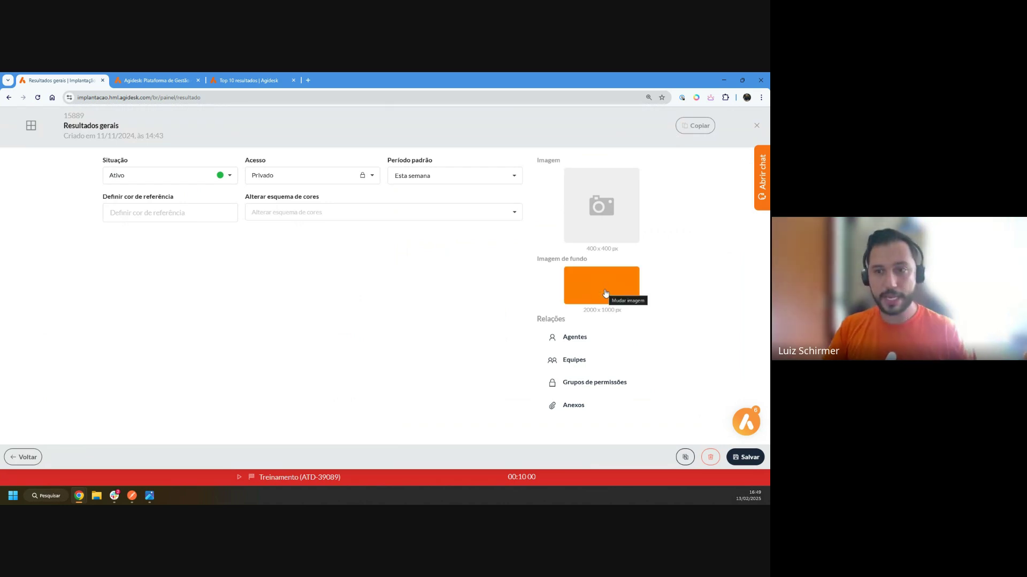
pyautogui.click(606, 293)
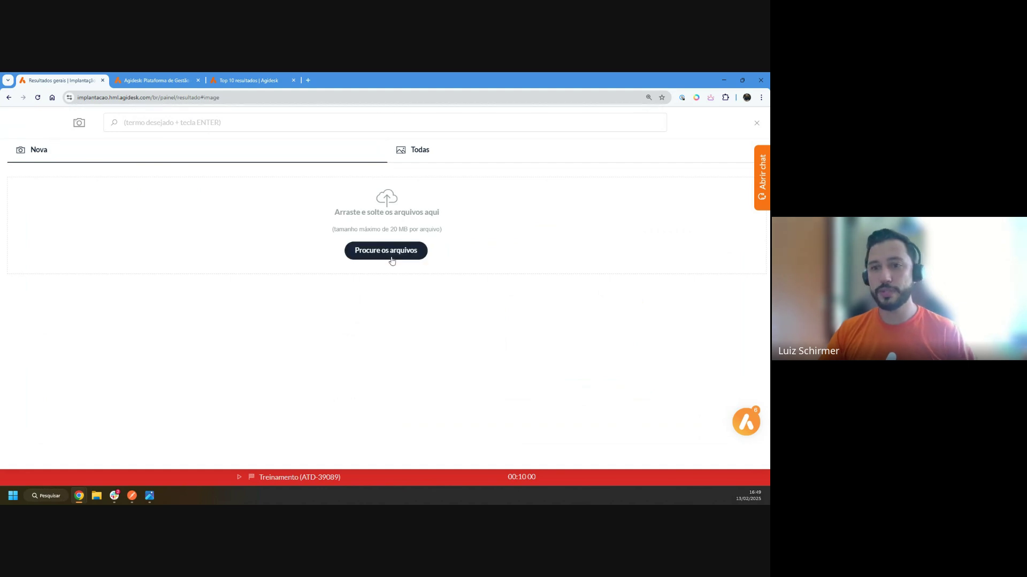
pyautogui.click(424, 154)
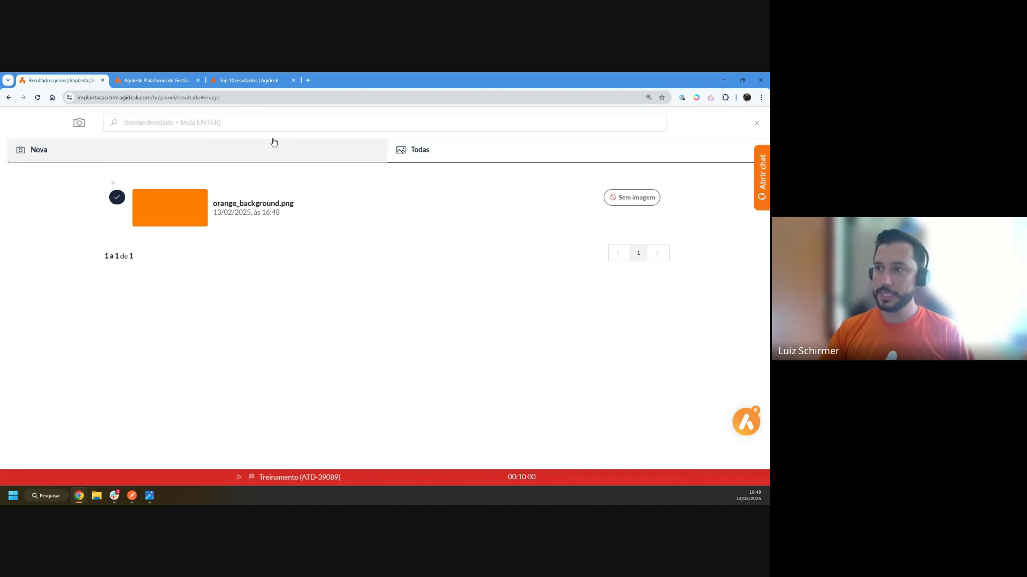
pyautogui.click(609, 206)
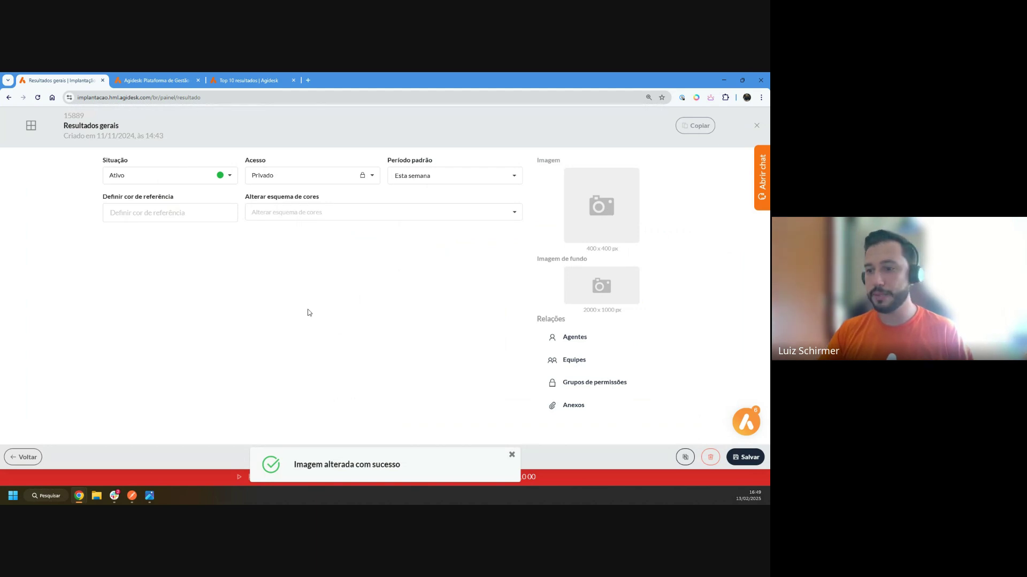
pyautogui.click(23, 457)
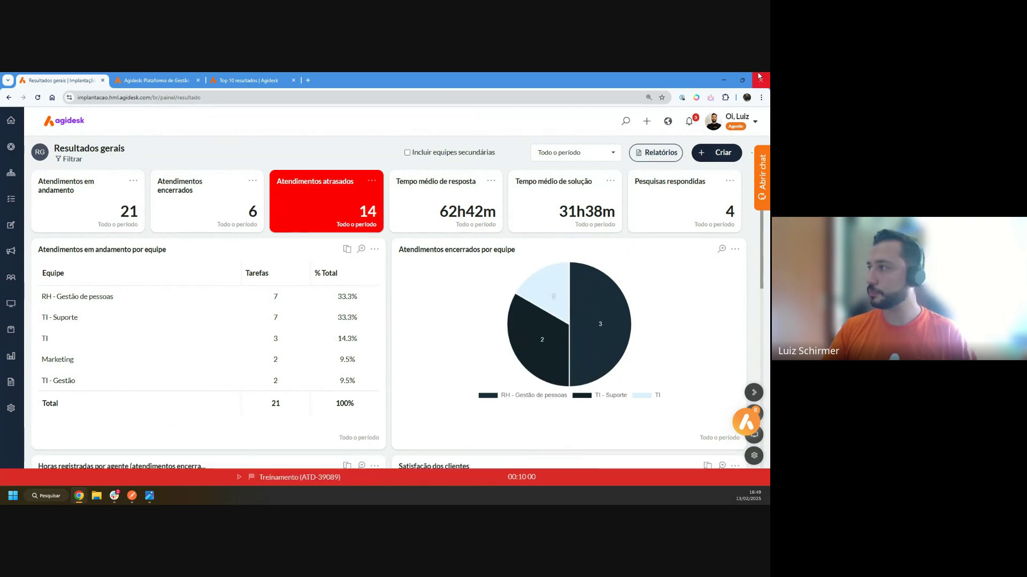
# Step: Check the previously uploaded background images in the dashboard's settings and go back to the dashboard
pyautogui.click(752, 153)
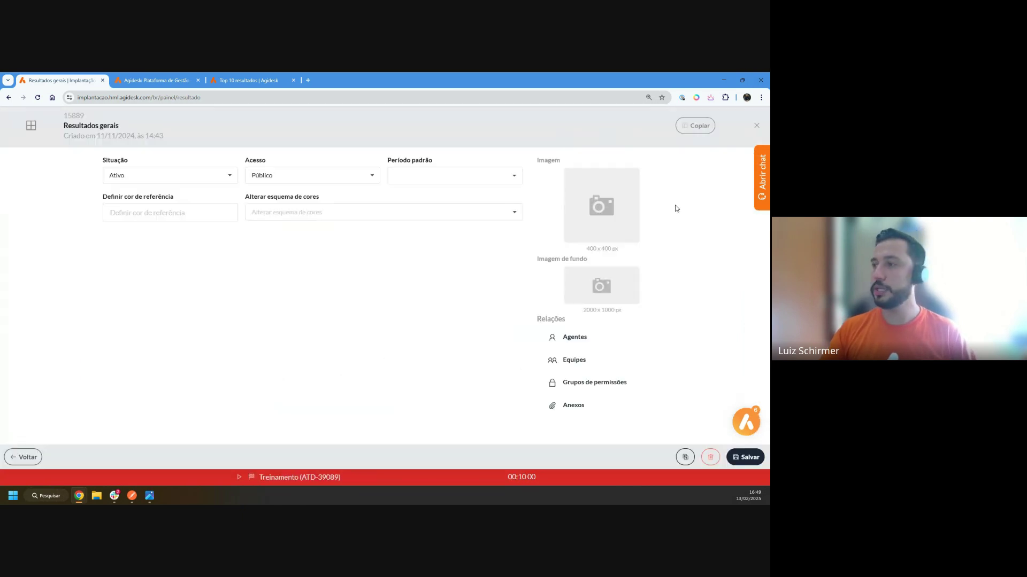
pyautogui.click(597, 290)
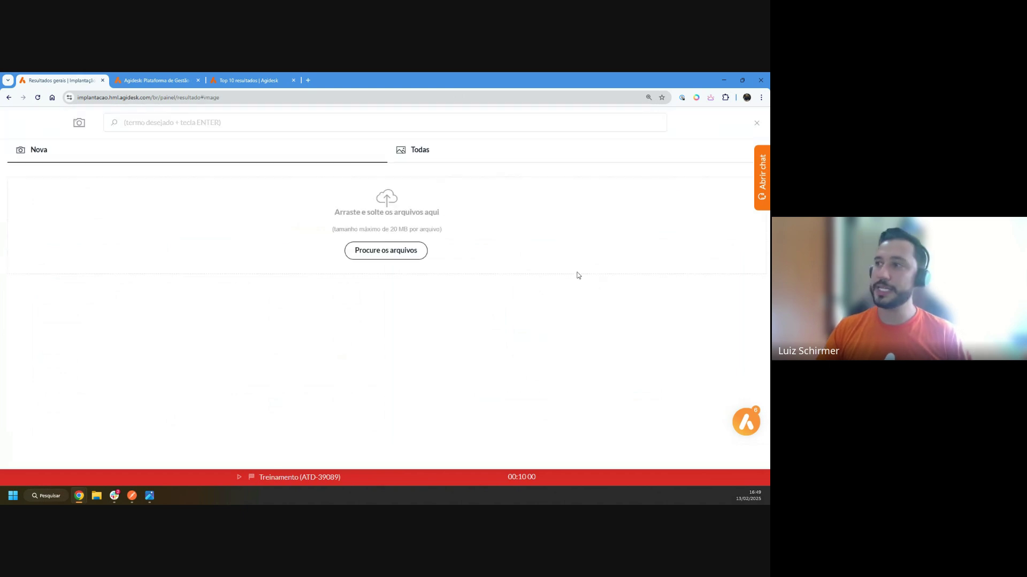
pyautogui.click(420, 152)
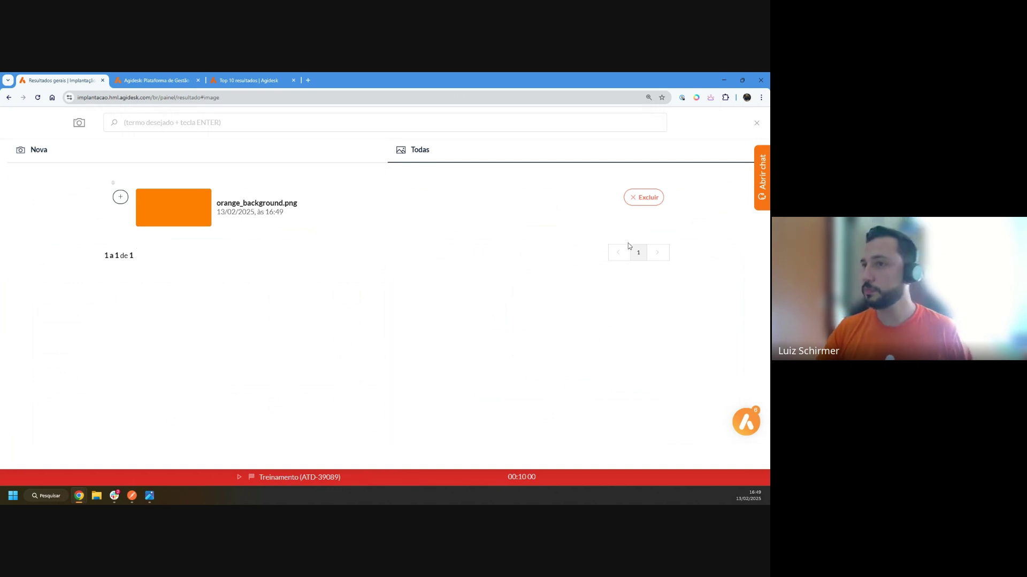
pyautogui.click(756, 124)
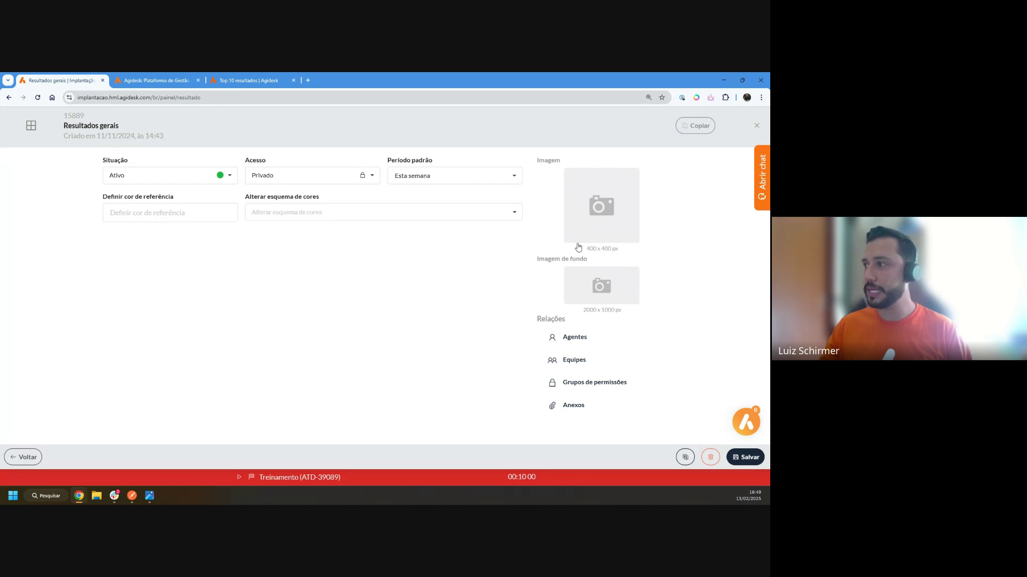
pyautogui.click(21, 458)
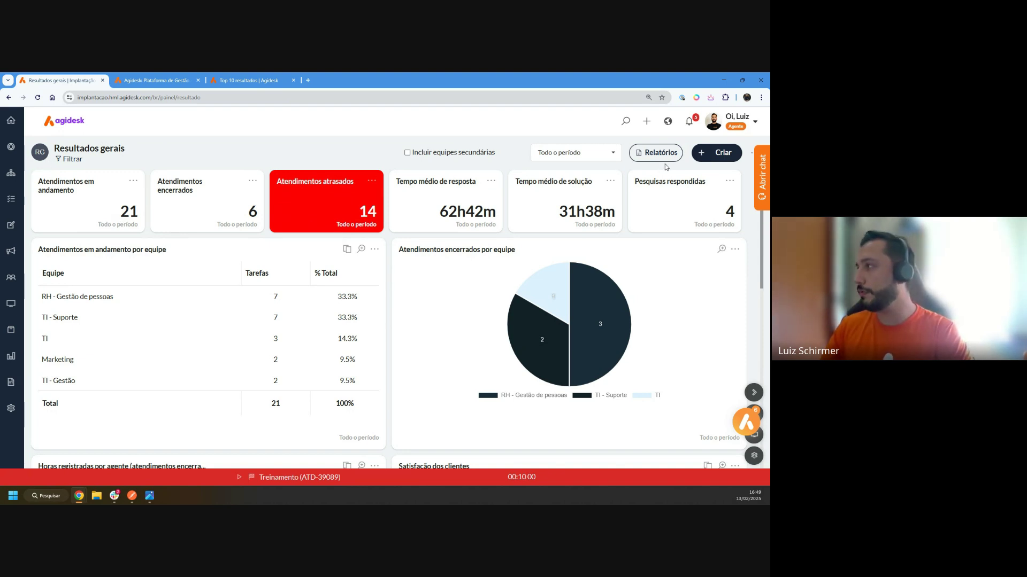
# Step: Upload the indicadores - 3 file from the Treinamentos icons folder as the Resultados gerais dashboard's image and return to the dashboard
pyautogui.click(752, 156)
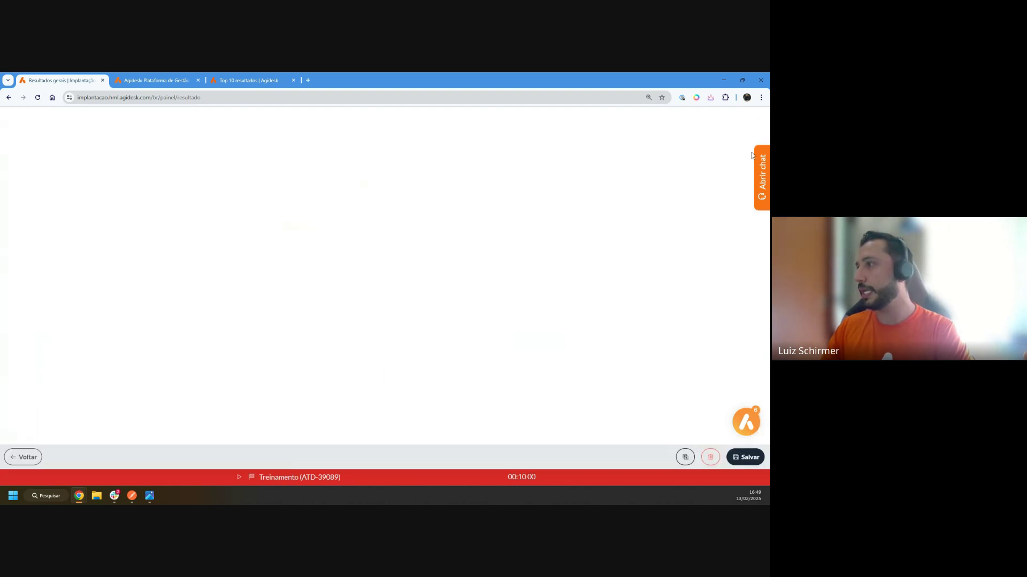
pyautogui.click(600, 199)
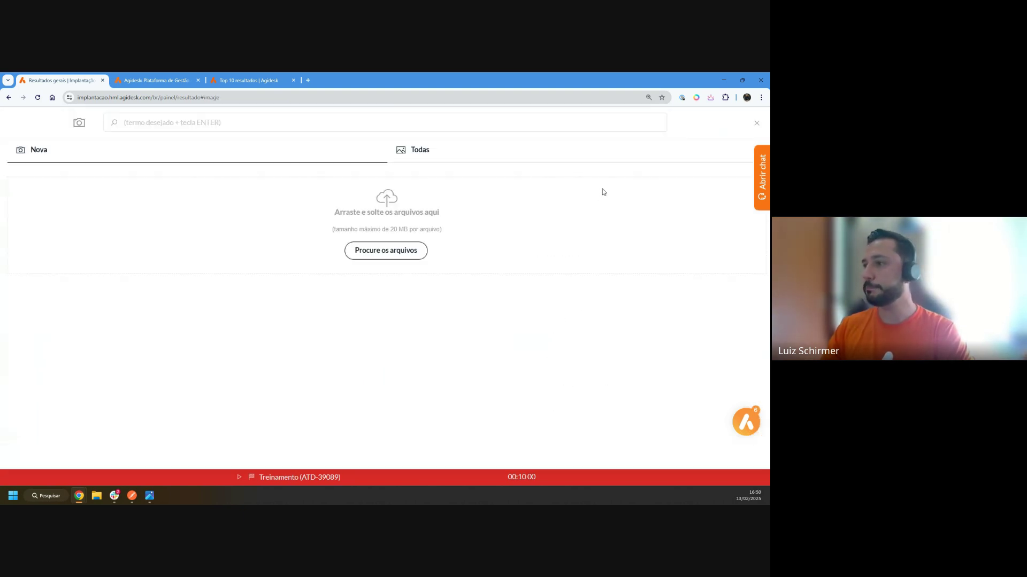
pyautogui.click(380, 248)
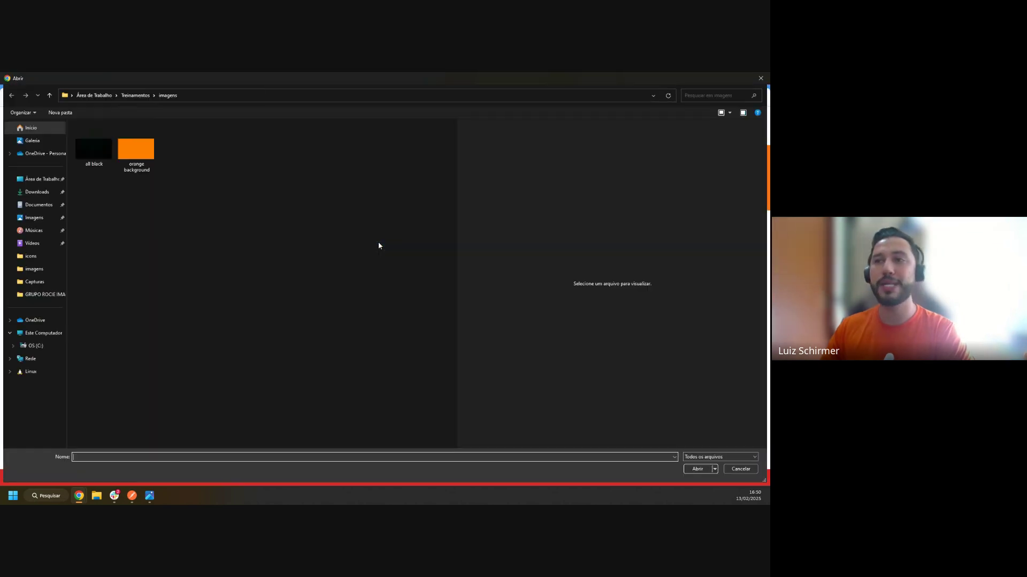
pyautogui.click(136, 95)
pyautogui.doubleClick(90, 141)
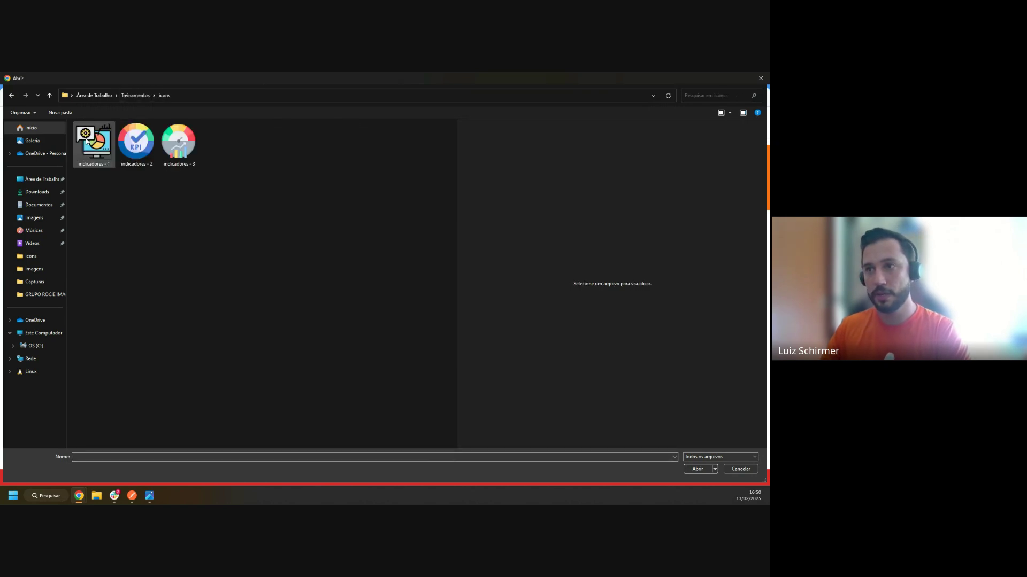
pyautogui.click(137, 144)
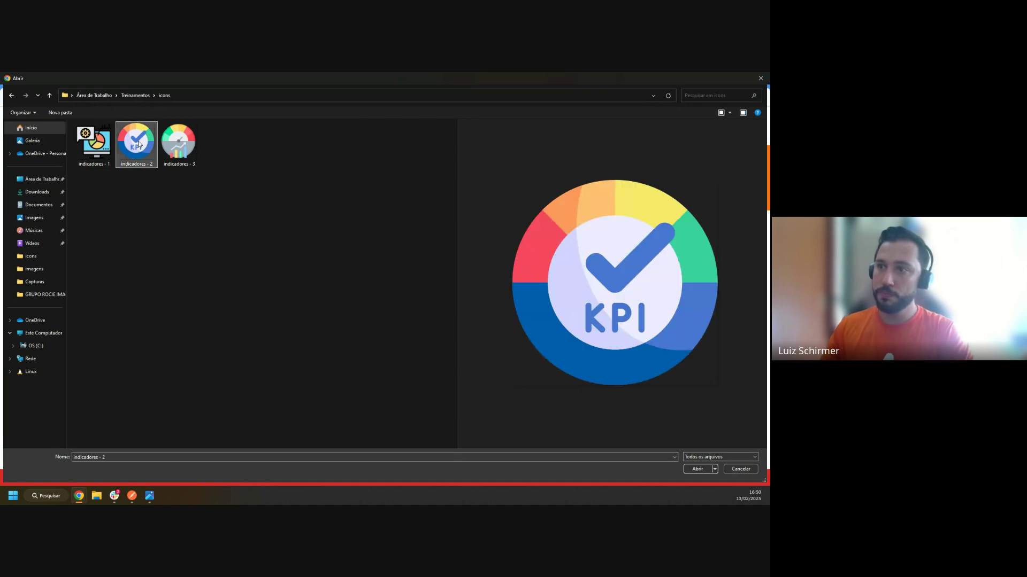
pyautogui.click(178, 144)
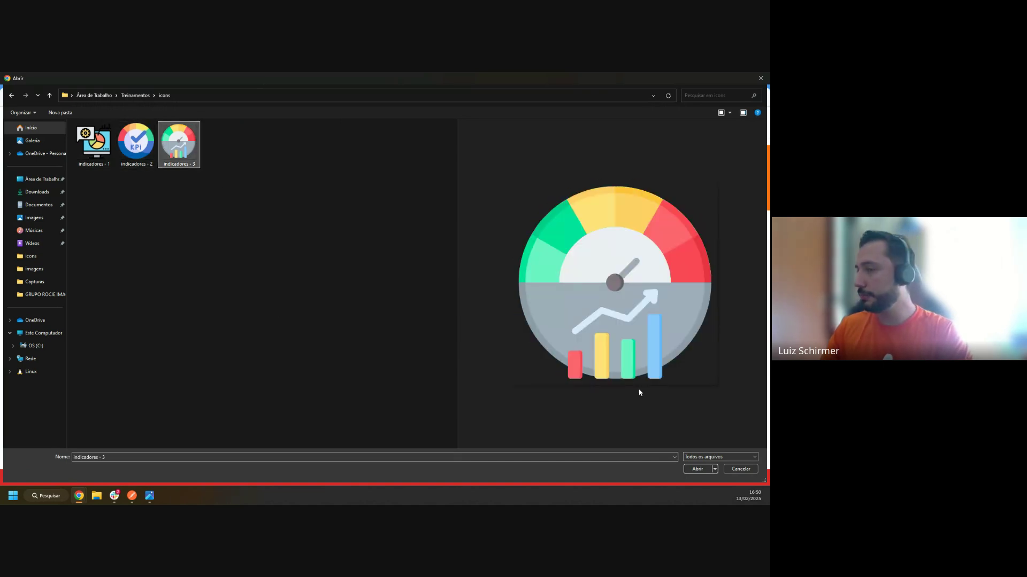
pyautogui.click(136, 142)
pyautogui.click(178, 143)
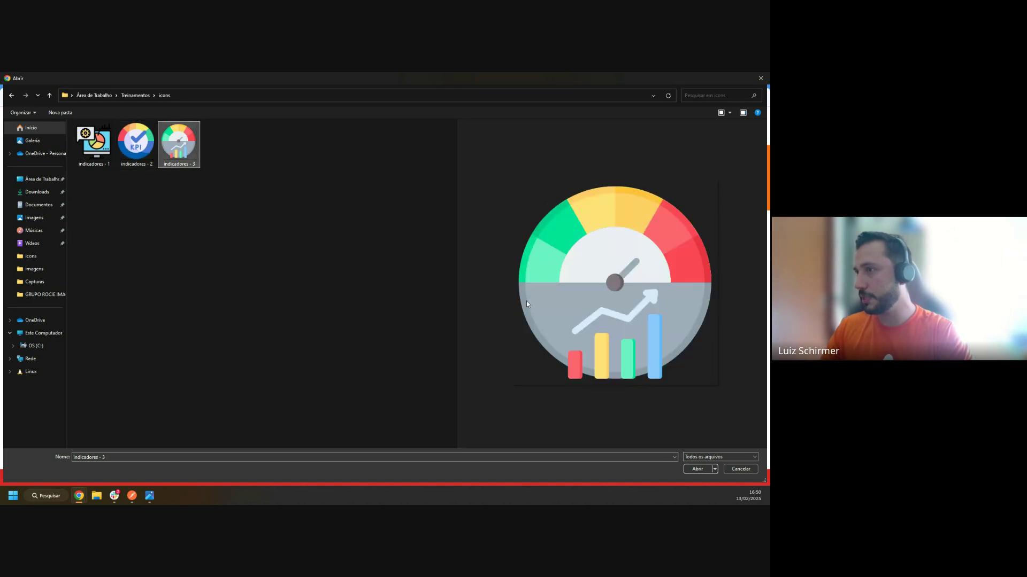
pyautogui.click(710, 470)
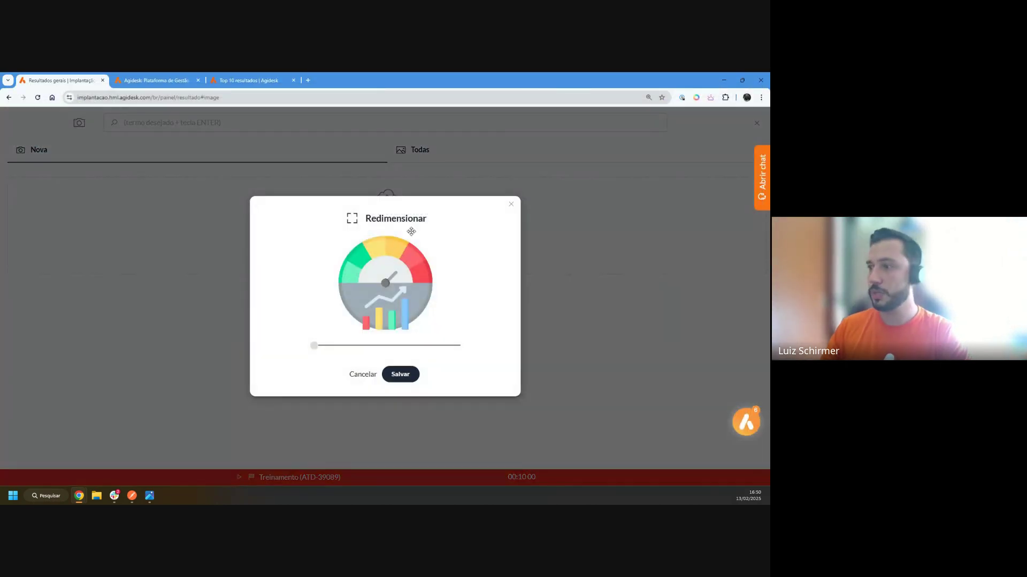
pyautogui.click(393, 373)
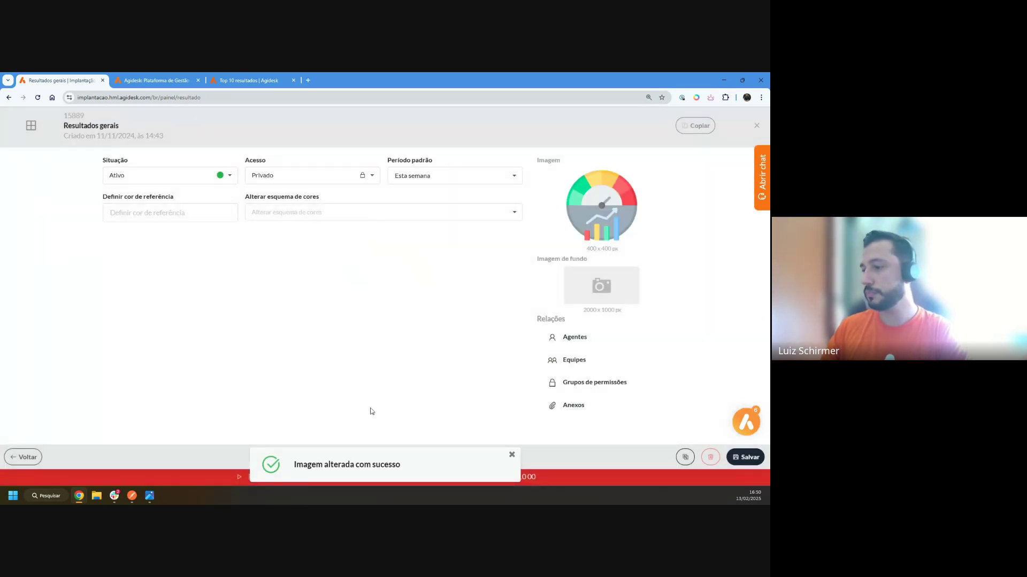
pyautogui.click(23, 457)
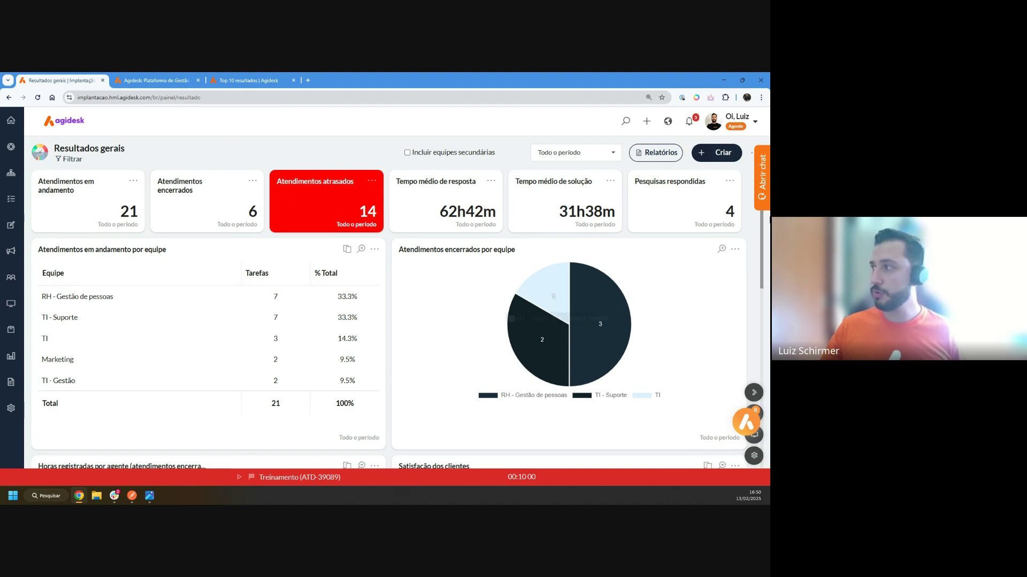
# Step: Examine the reference colour field and the available colour schemes in the Resultados gerais settings, and return to the dashboard
pyautogui.click(752, 158)
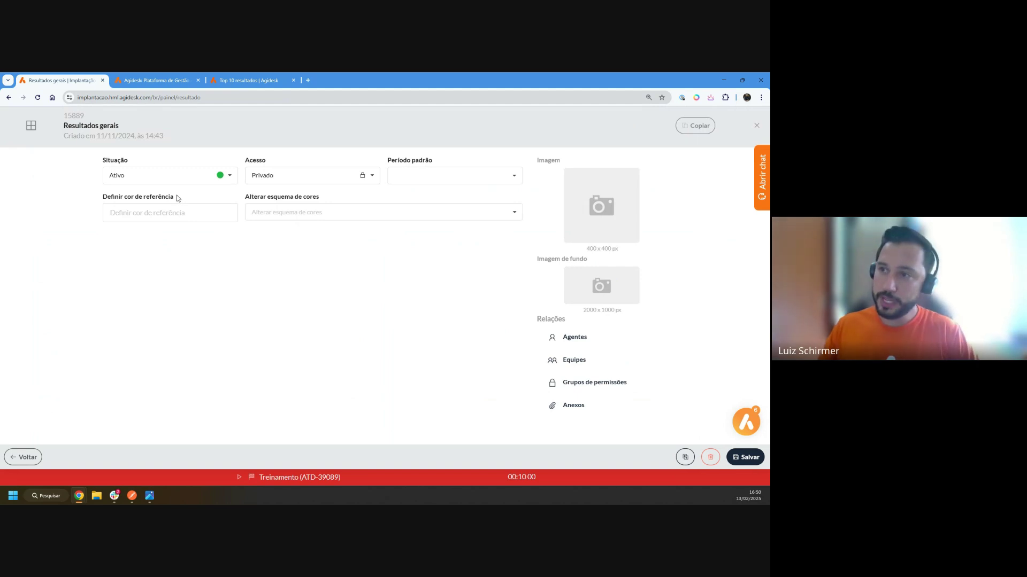
pyautogui.moveTo(178, 198); pyautogui.dragTo(97, 201)
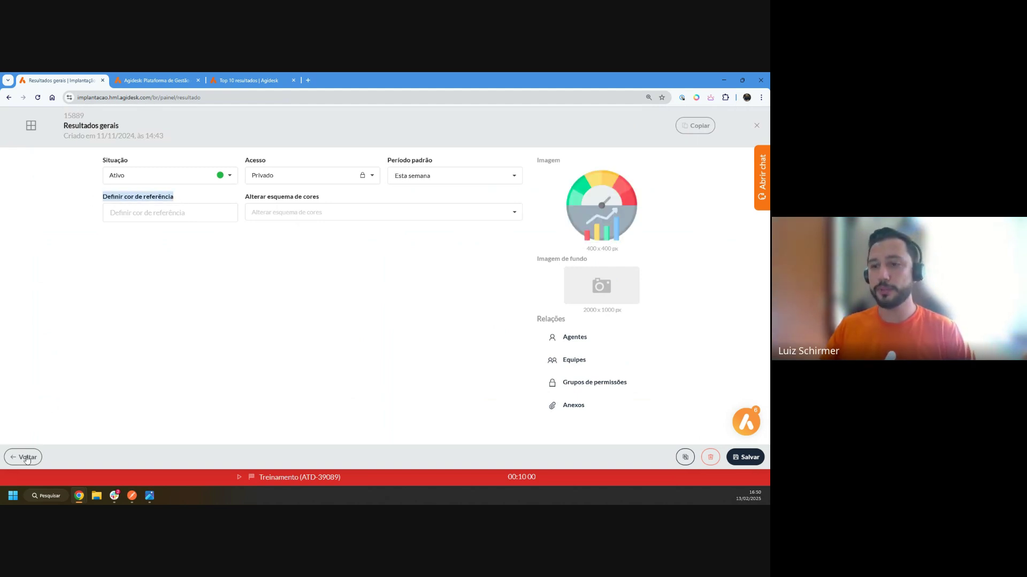
pyautogui.click(292, 212)
pyautogui.scroll(-10, 422, 262)
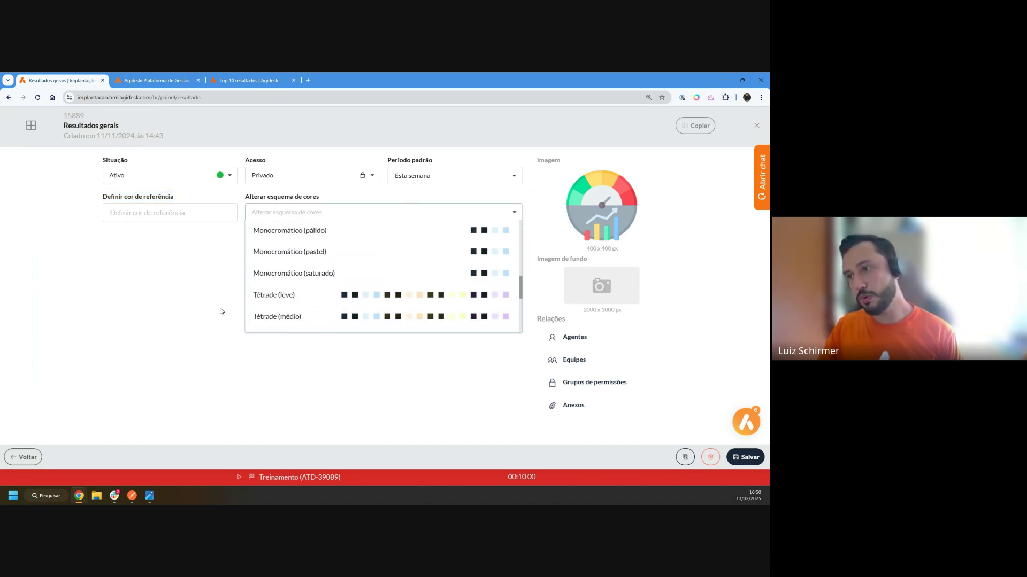
pyautogui.click(16, 458)
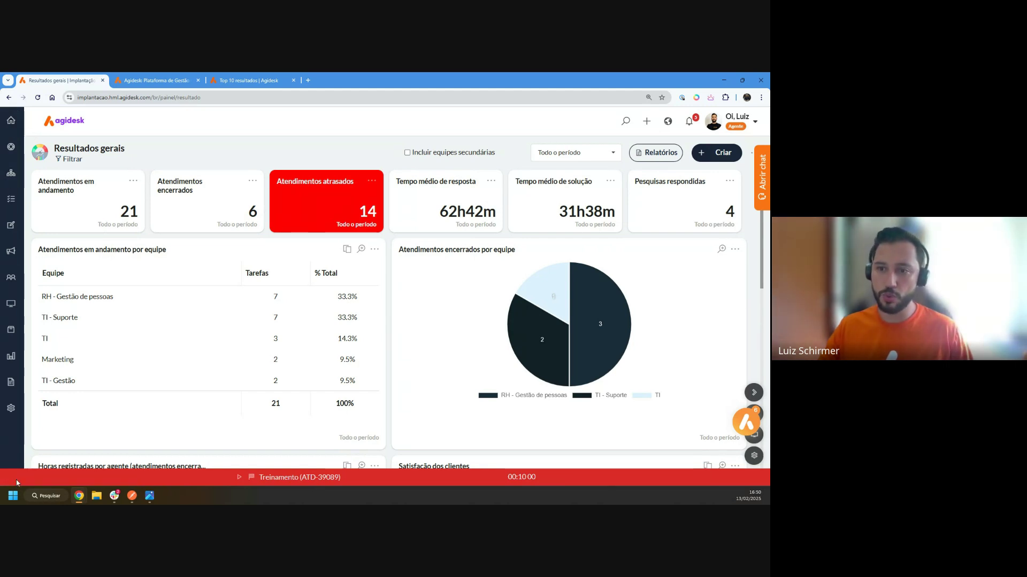
# Step: Review the chart colours across the dashboard, inspect the reference colour picker in its settings, and return without choosing a colour
pyautogui.moveTo(546, 294)
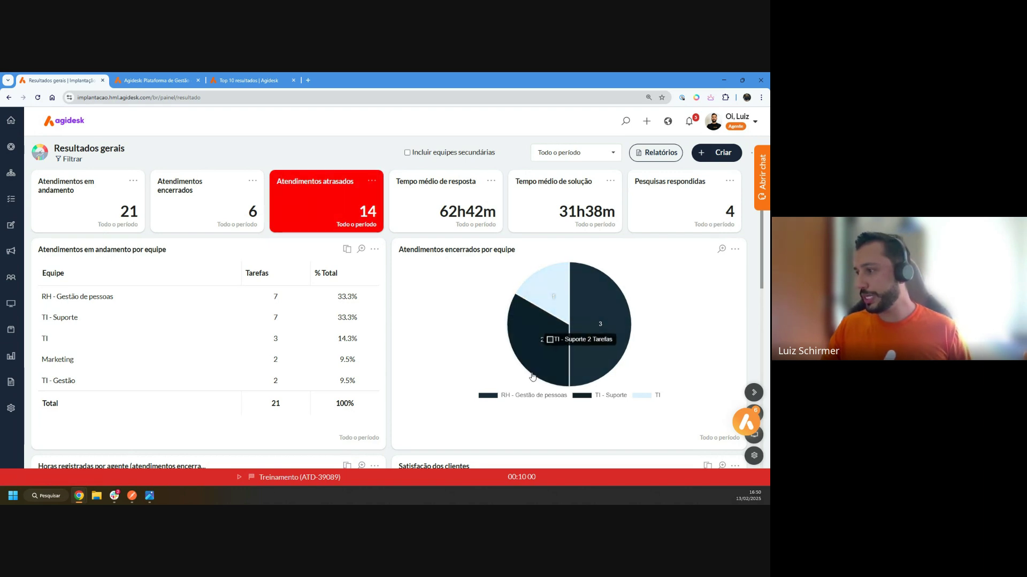
pyautogui.scroll(-6, 591, 280)
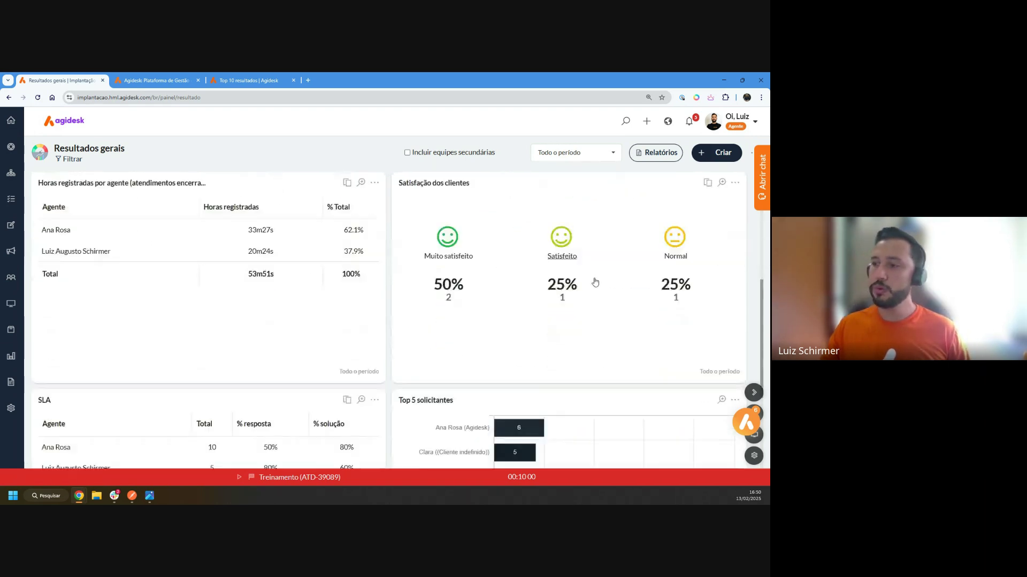
pyautogui.scroll(-2, 510, 324)
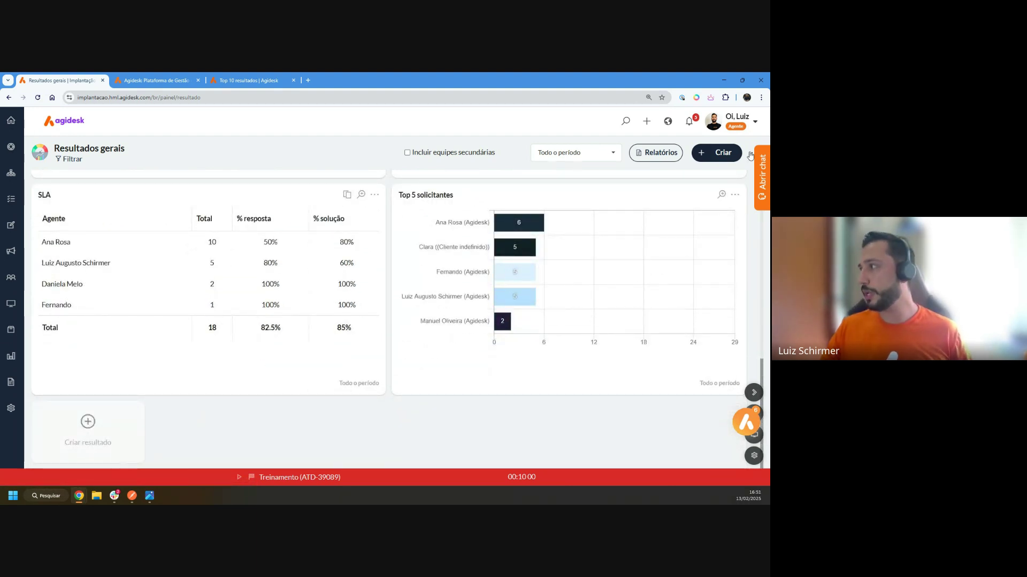
pyautogui.click(735, 195)
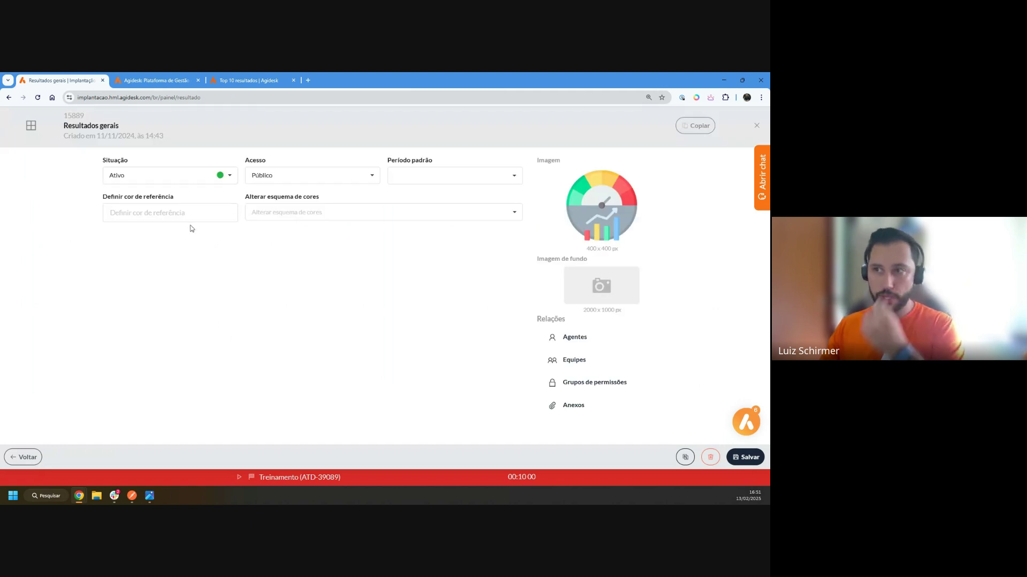
pyautogui.click(192, 213)
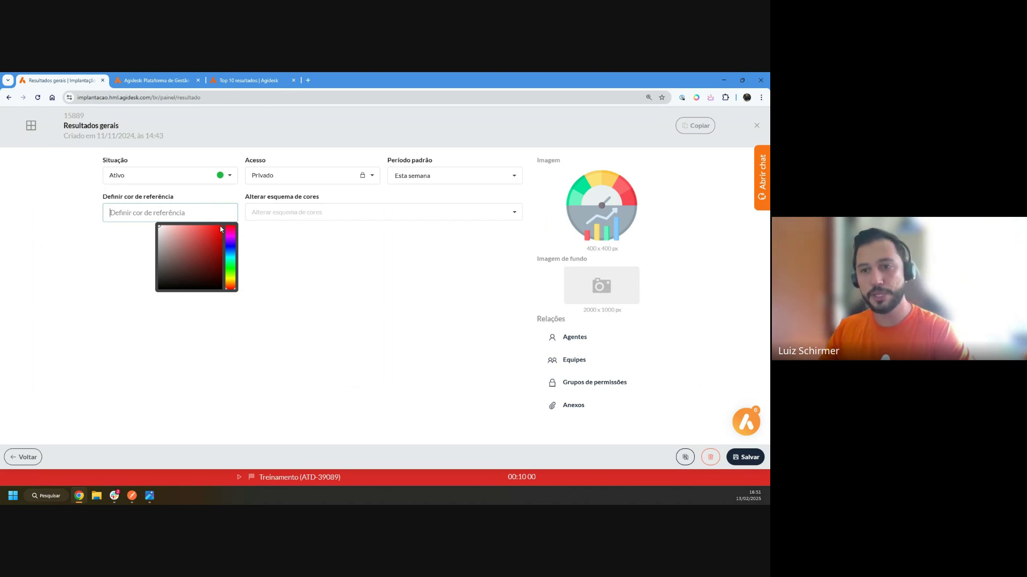
pyautogui.click(350, 278)
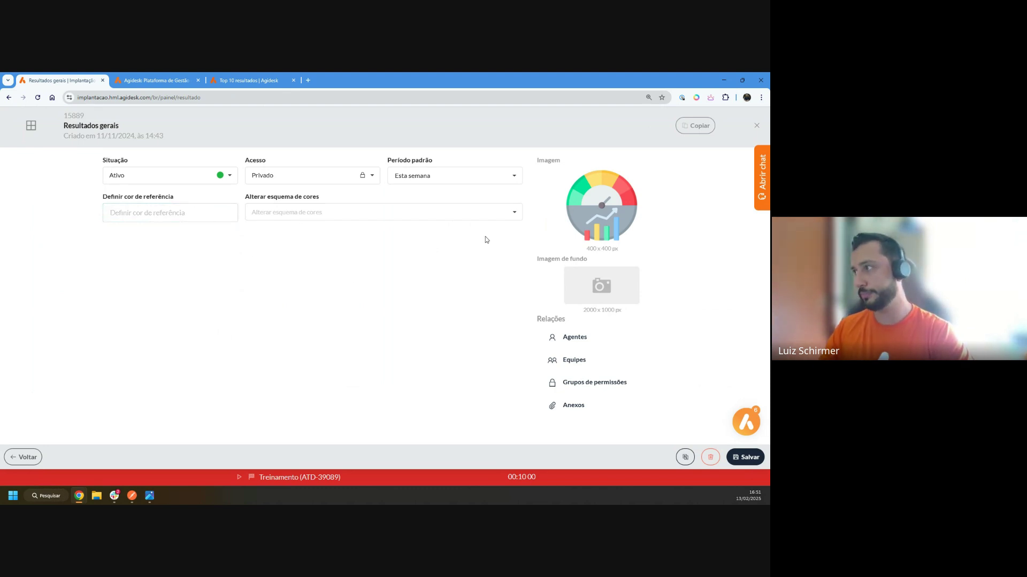
pyautogui.click(23, 457)
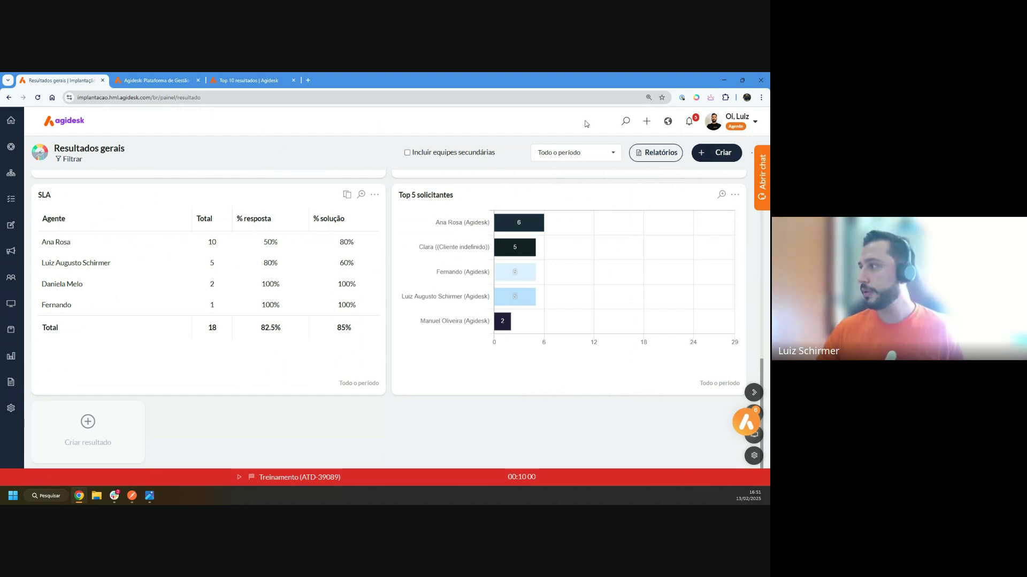
# Step: Create a new results dashboard named TI - Suporte with Privado access
pyautogui.click(728, 154)
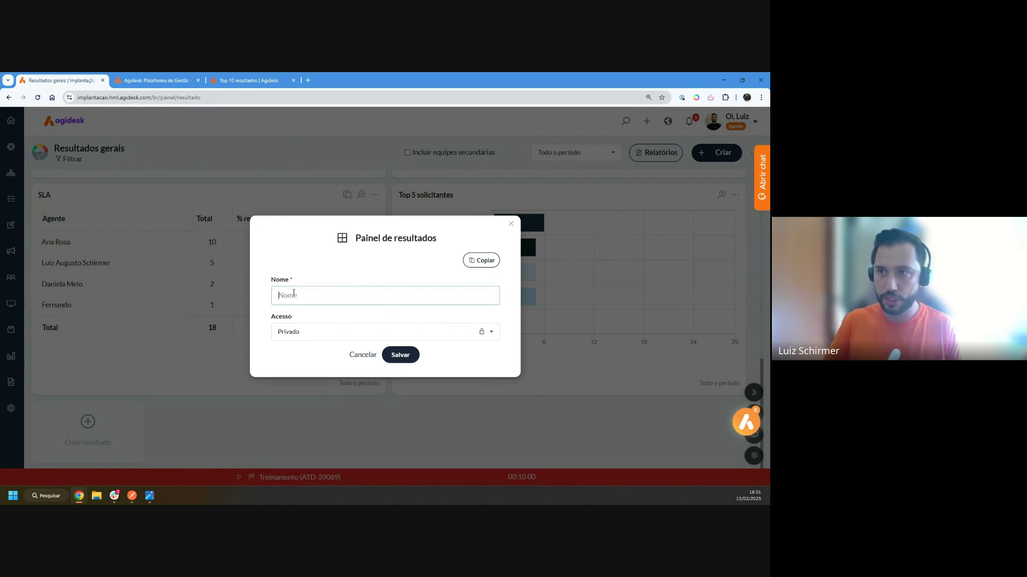
pyautogui.write('TI - Suporte')
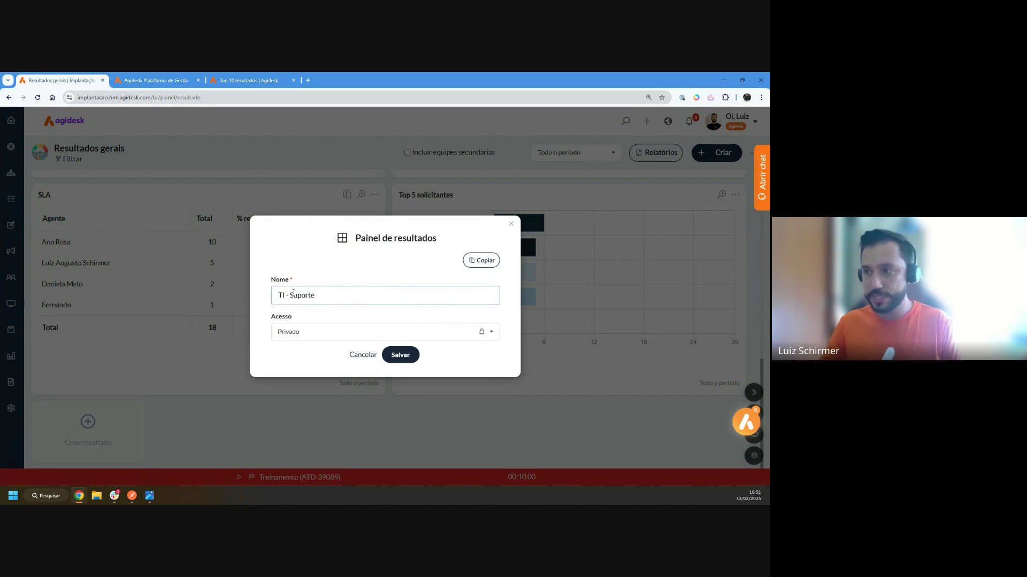
pyautogui.moveTo(295, 319); pyautogui.dragTo(268, 317)
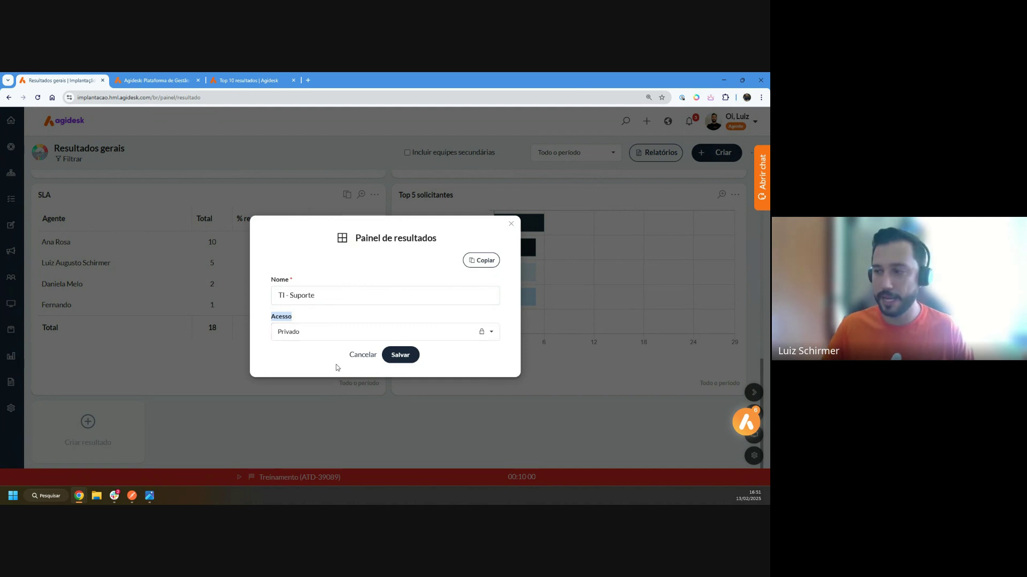
pyautogui.click(405, 357)
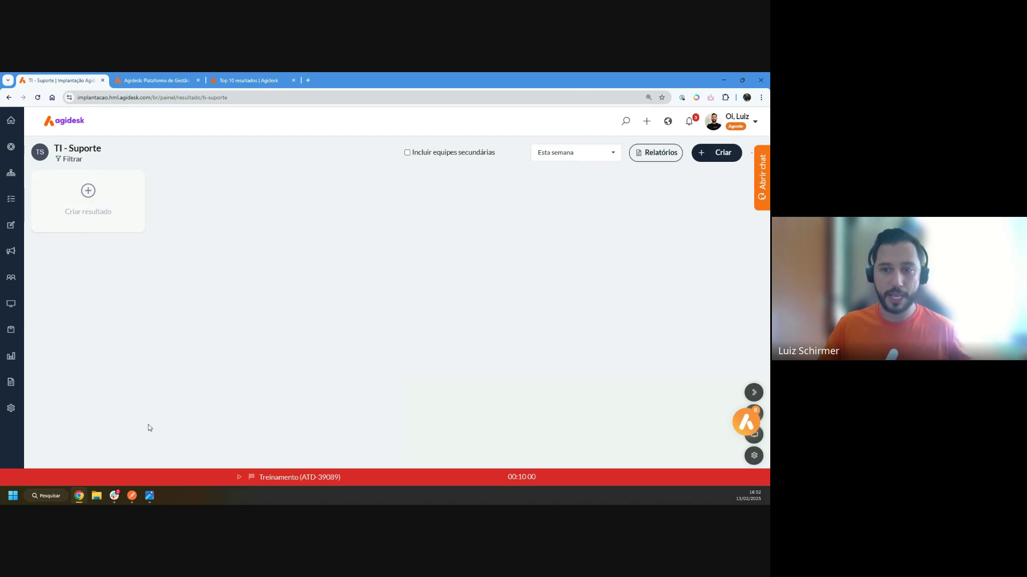
# Step: Start a new result on the TI - Suporte dashboard and name it Atendimentos atrasadoa
pyautogui.click(88, 204)
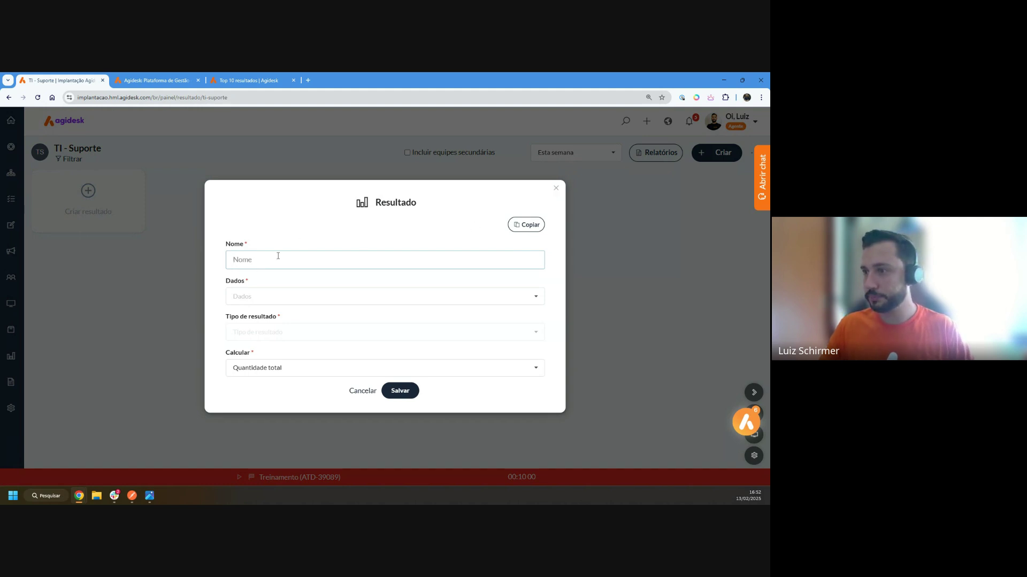
pyautogui.write('Conto')
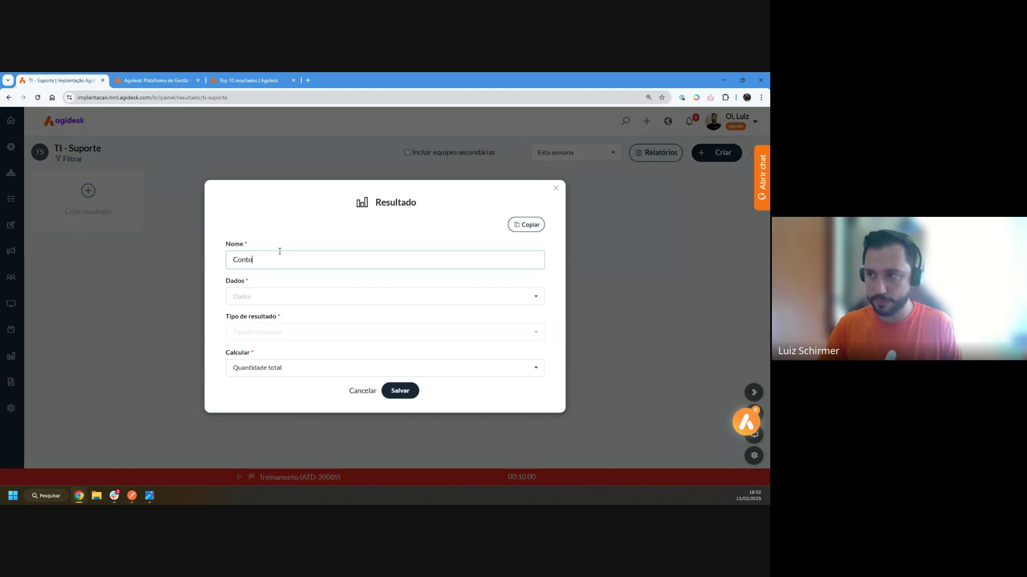
pyautogui.write('t')
pyautogui.press('BackSpace')
pyautogui.press('BackSpace')
pyautogui.press('BackSpace')
pyautogui.press('BackSpace')
pyautogui.write('Atendime')
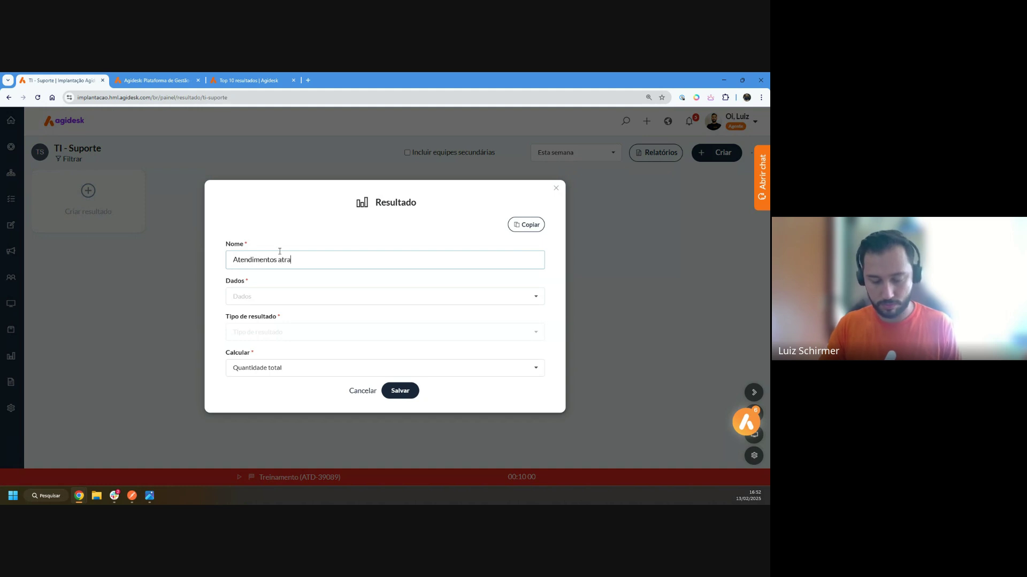
# Step: Set the result's data to Tarefas e atendimentos and its type to Contador > Tarefas, and save it
pyautogui.click(264, 297)
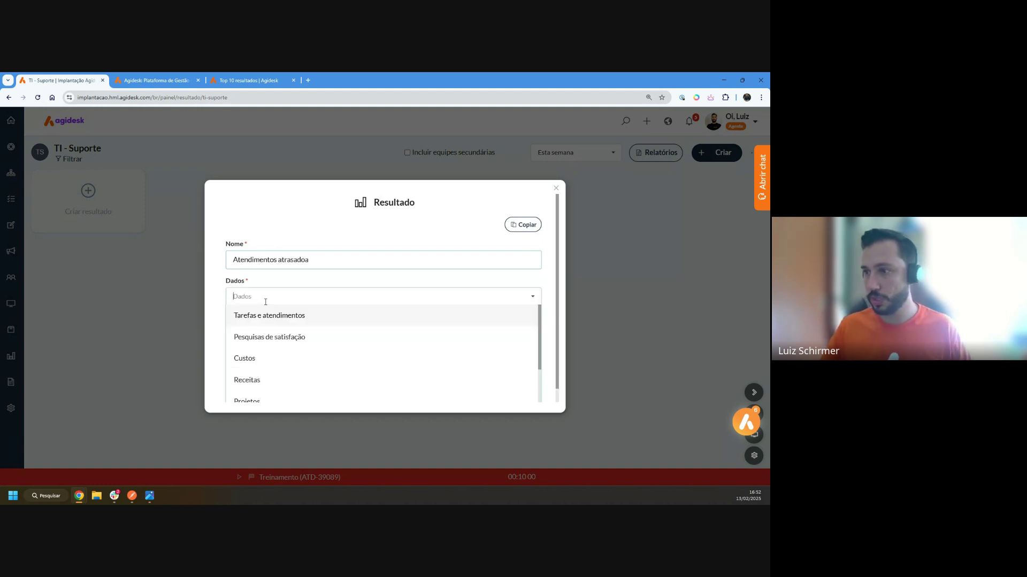
pyautogui.click(297, 296)
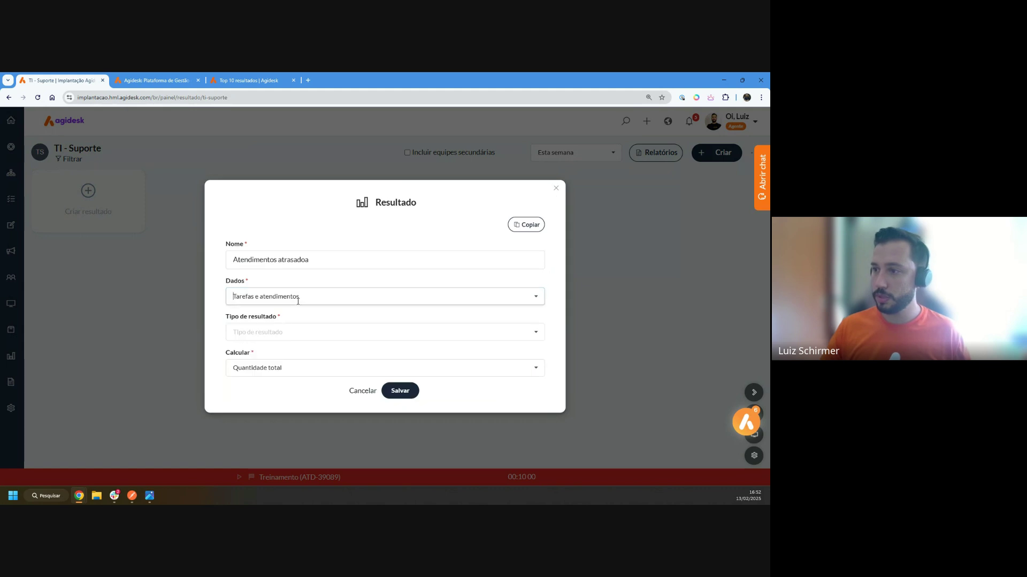
pyautogui.click(279, 331)
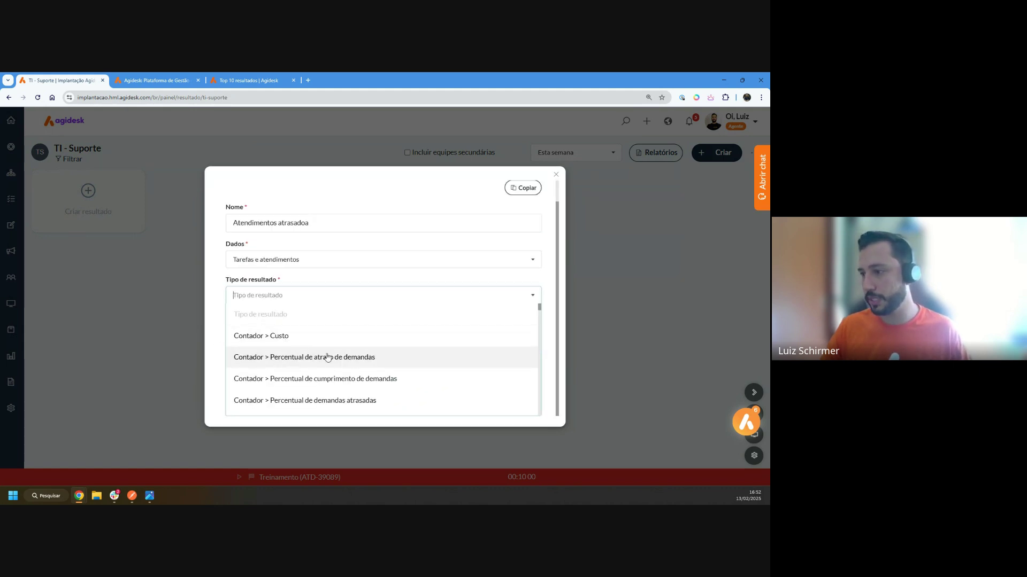
pyautogui.scroll(-3, 297, 353)
pyautogui.click(300, 352)
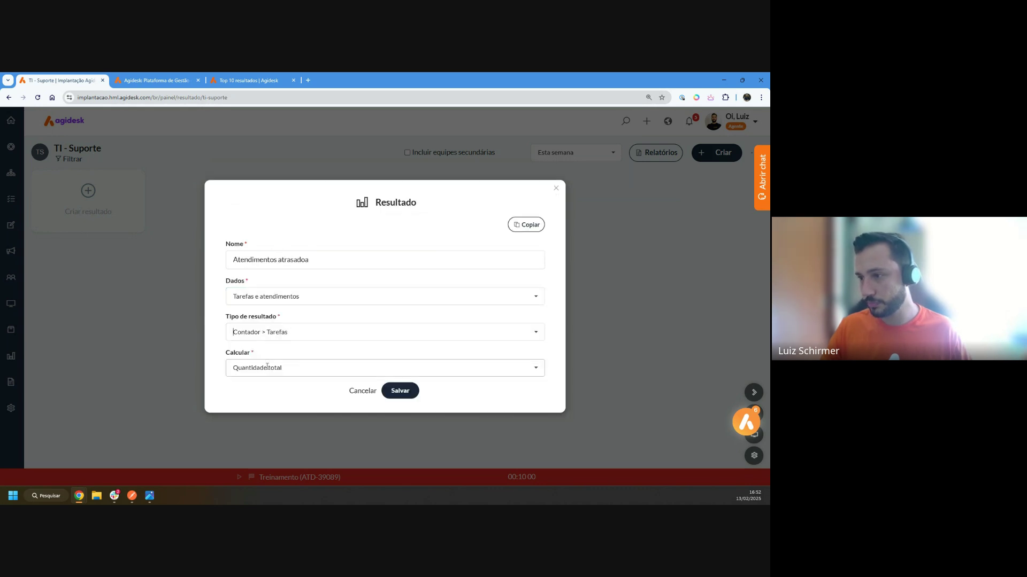
pyautogui.click(391, 387)
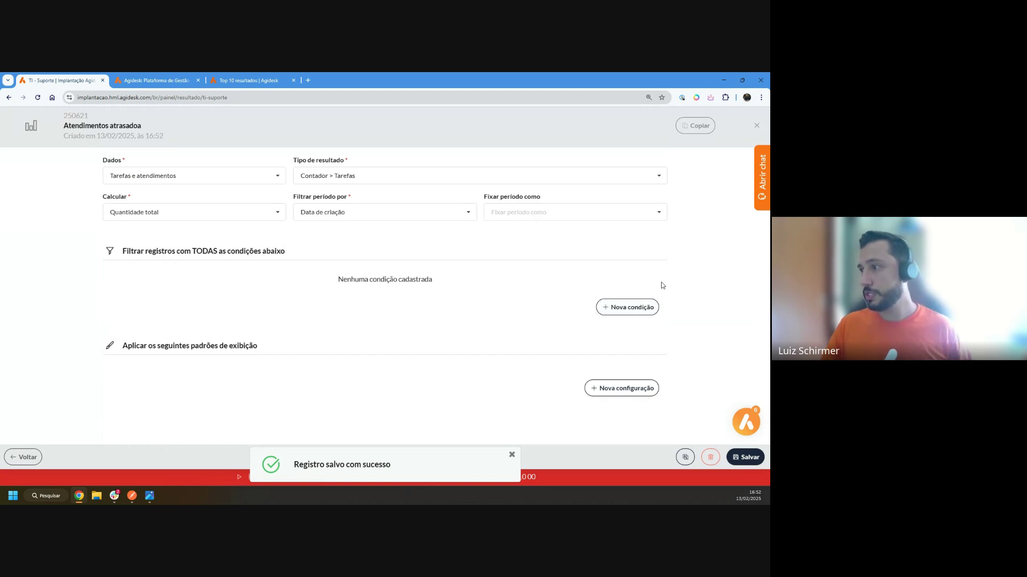
# Step: Add a filter condition requiring Situação da tarefa É (igual) (Atrasada), save the result, and return to the TI - Suporte dashboard
pyautogui.click(629, 307)
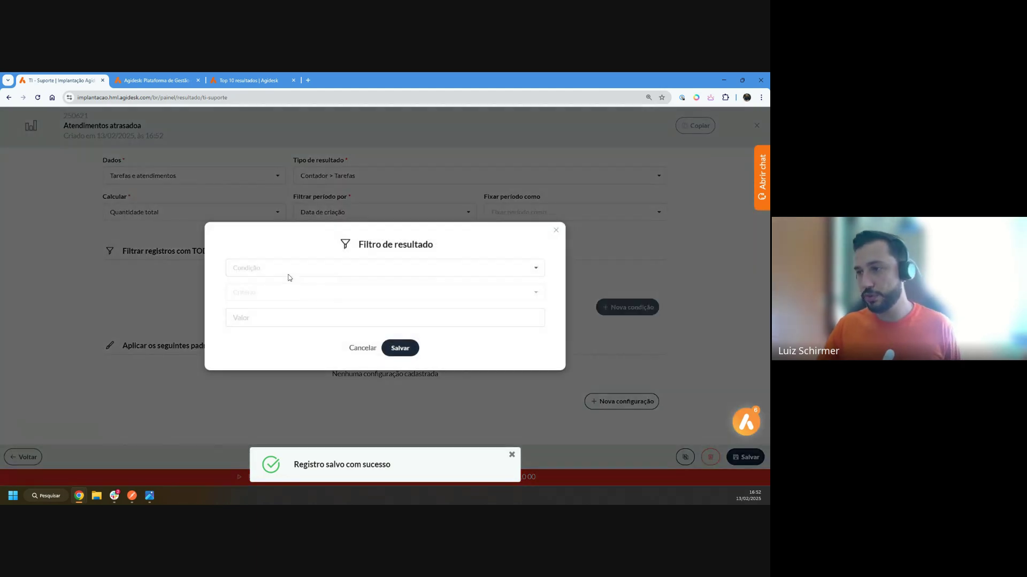
pyautogui.click(293, 269)
pyautogui.write('s')
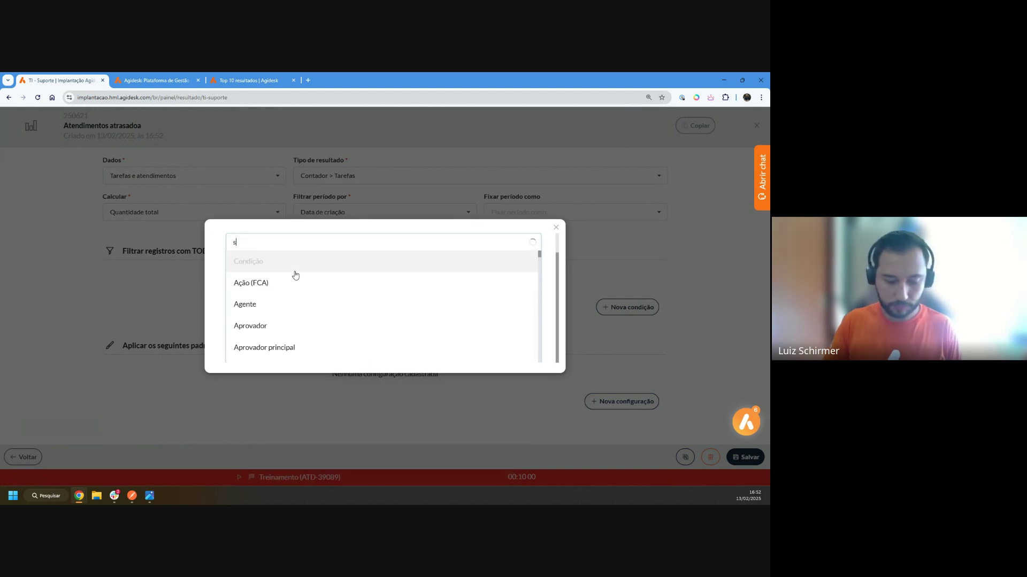
pyautogui.write('itua')
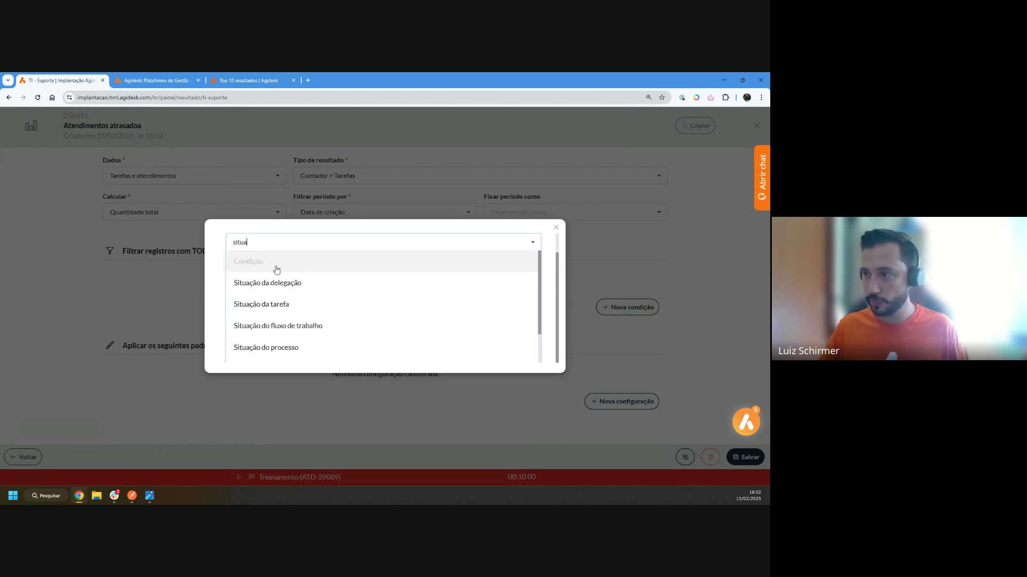
pyautogui.click(284, 303)
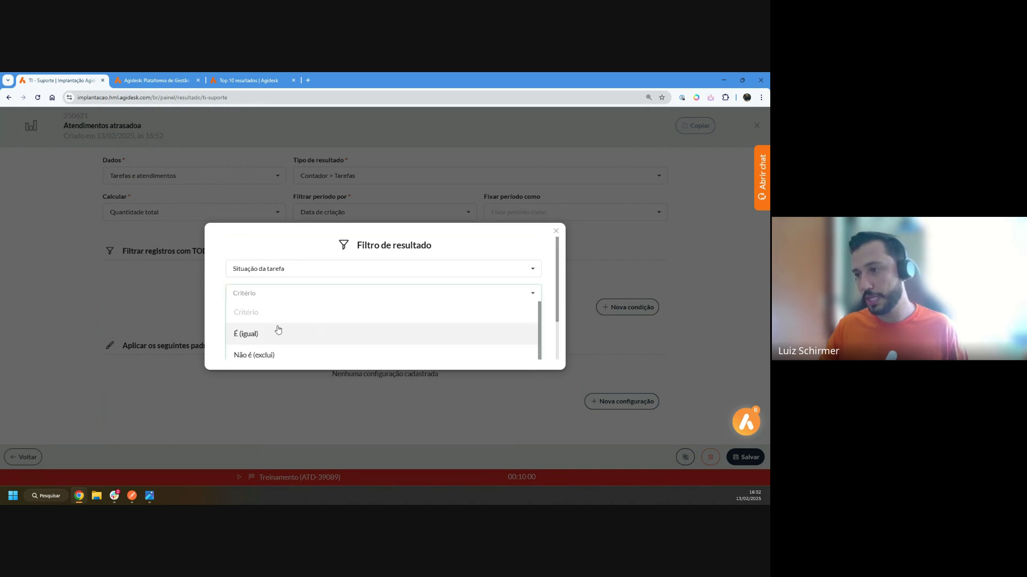
pyautogui.scroll(-1, 258, 286)
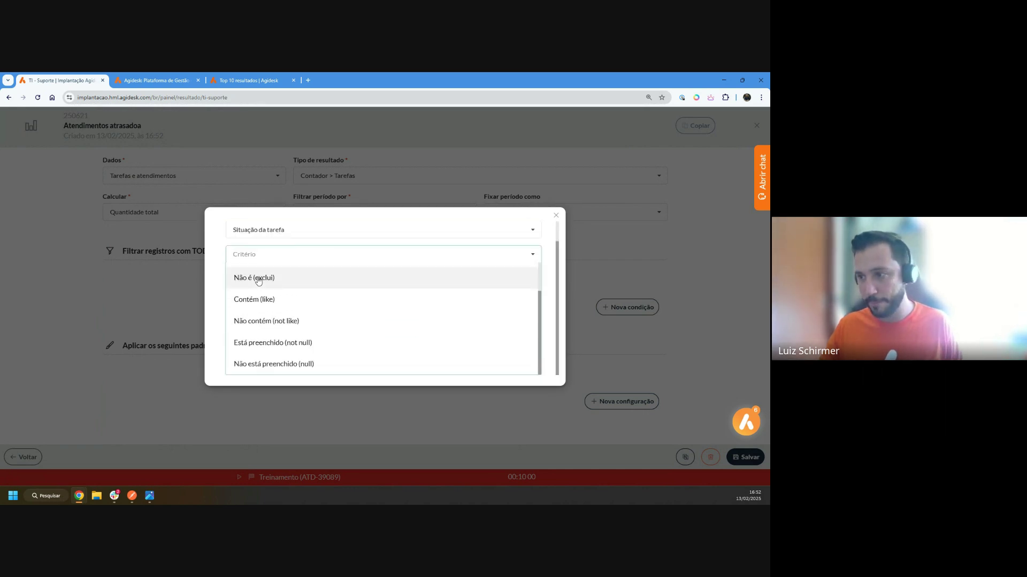
pyautogui.scroll(1, 277, 294)
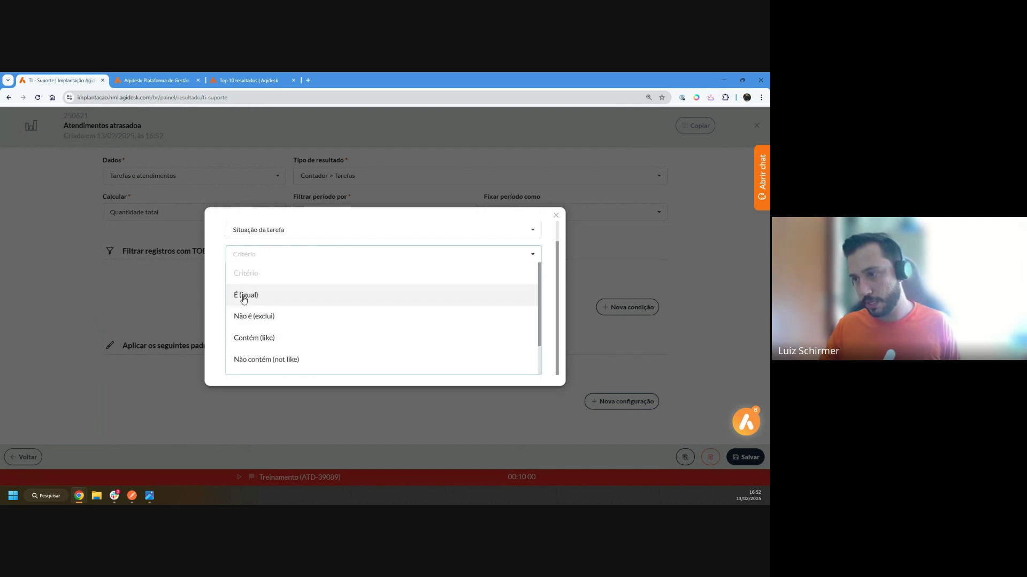
pyautogui.click(248, 294)
pyautogui.write('atra')
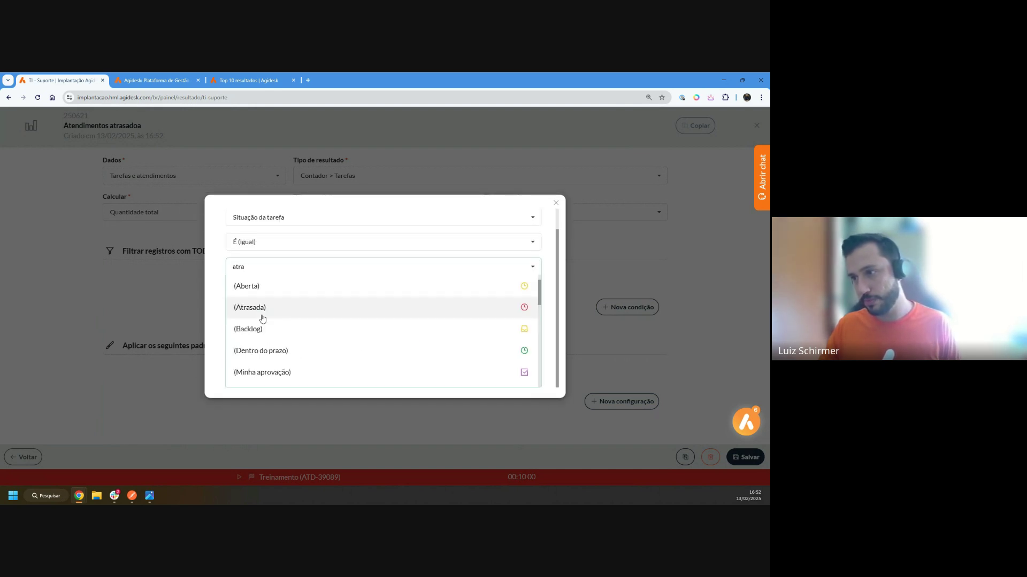
pyautogui.click(255, 328)
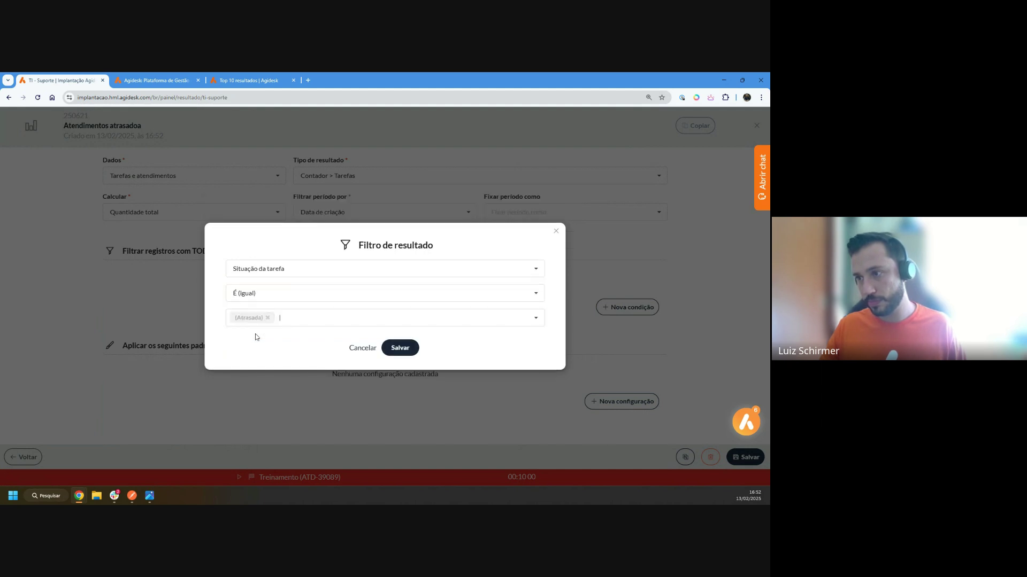
pyautogui.click(400, 348)
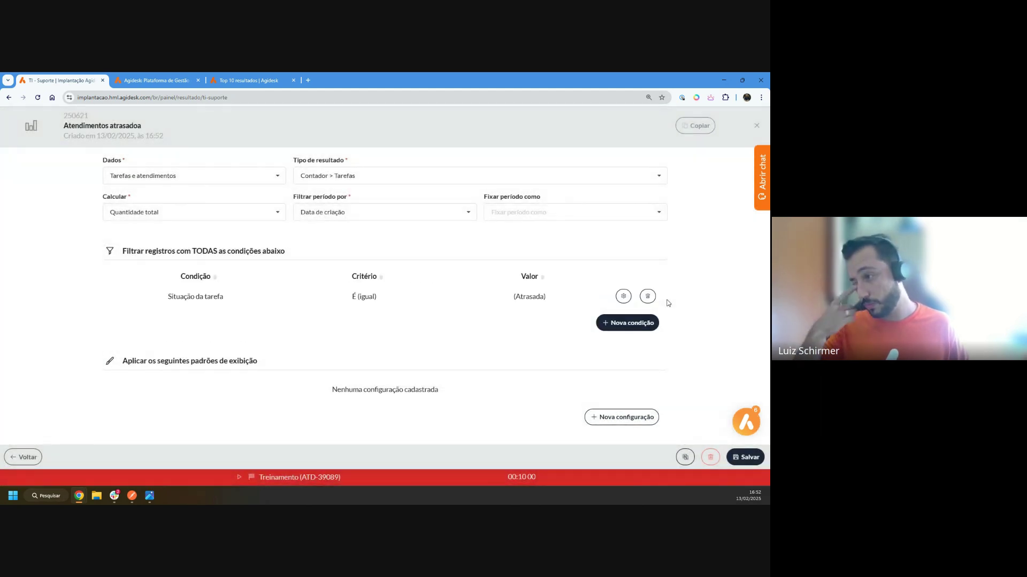
pyautogui.click(736, 457)
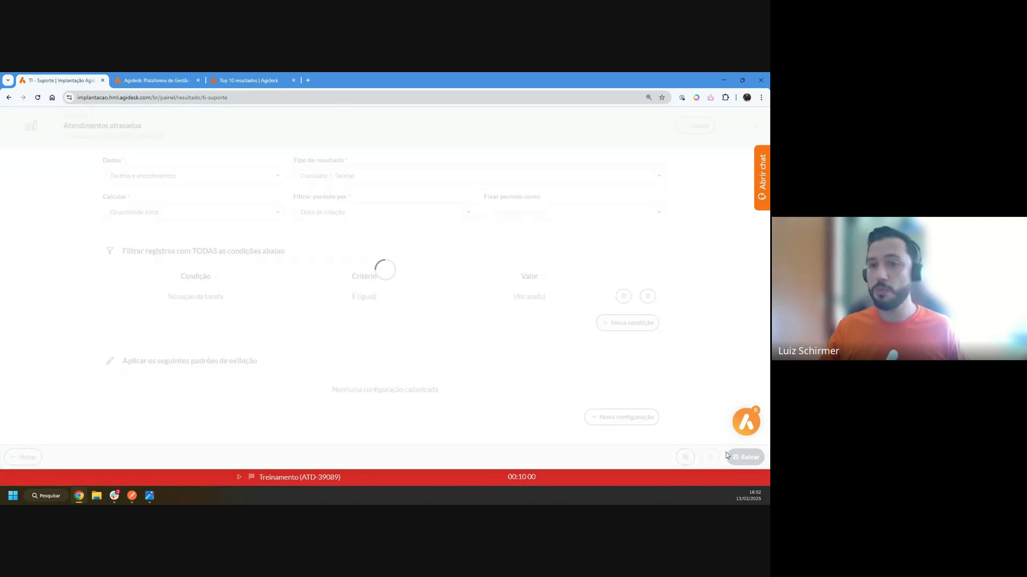
pyautogui.click(24, 457)
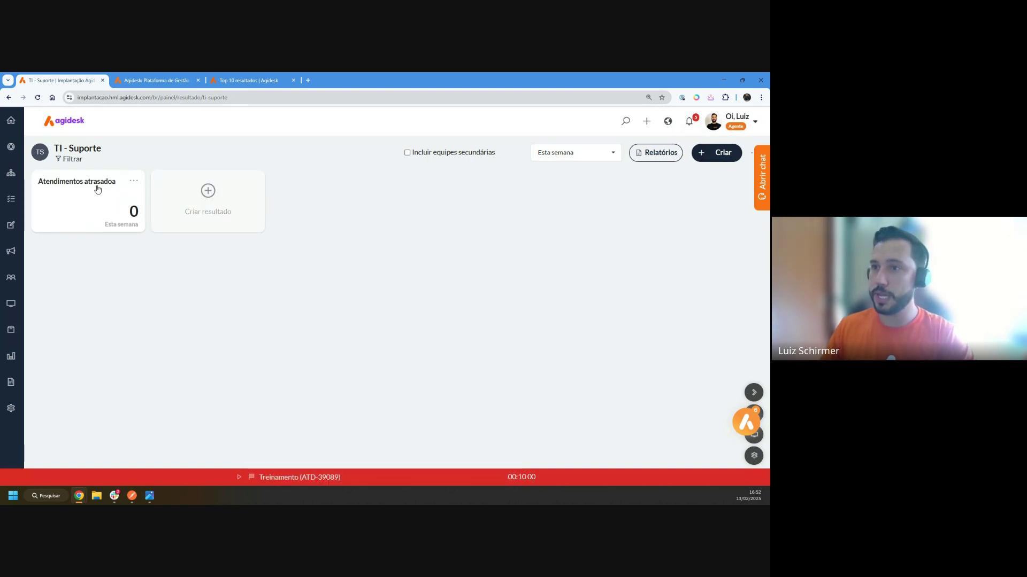
# Step: Correct the counter's title on the TI - Suporte dashboard to Atendimentos atrasados
pyautogui.click(97, 182)
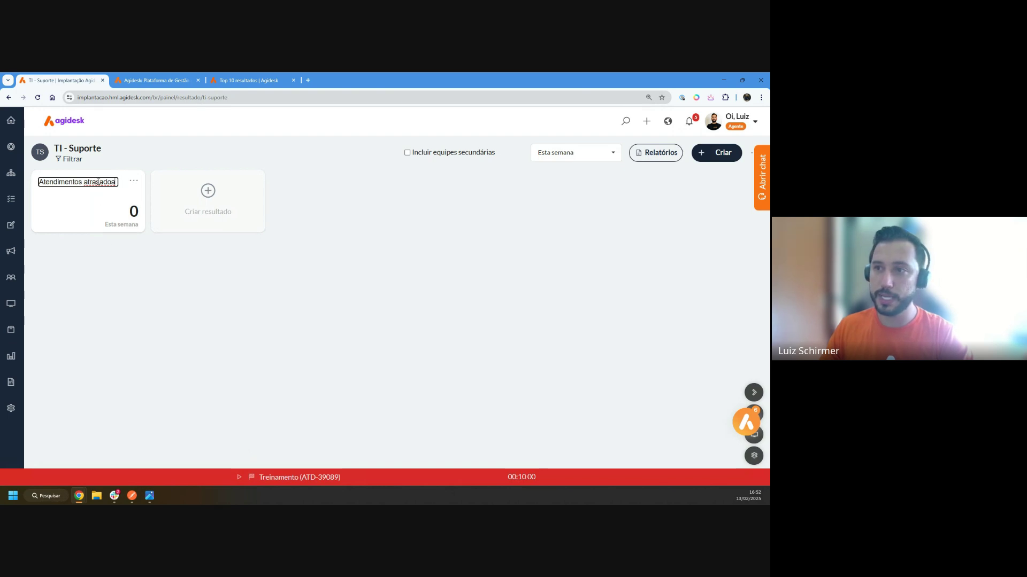
pyautogui.doubleClick(98, 182)
pyautogui.write('at')
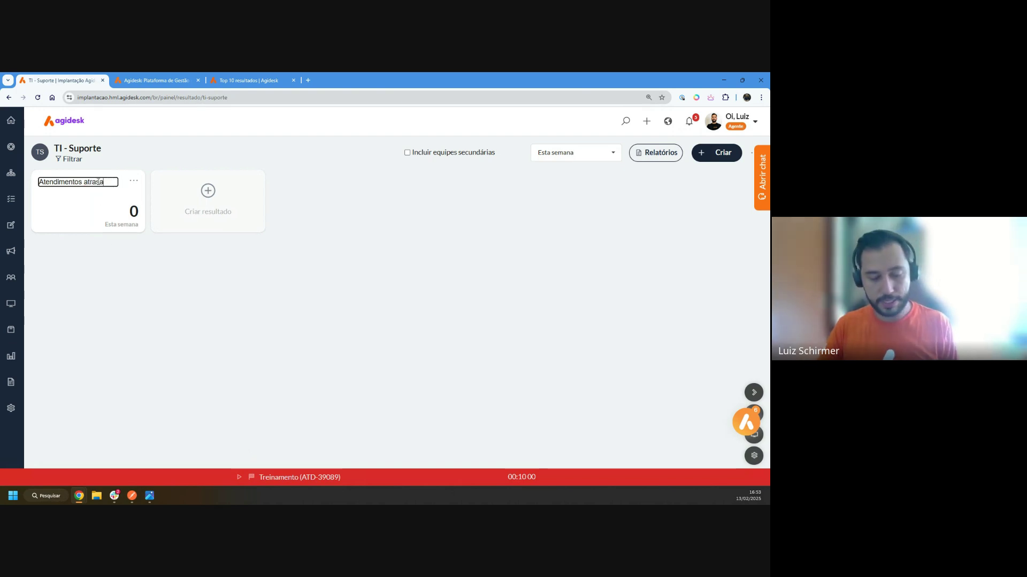
pyautogui.click(380, 312)
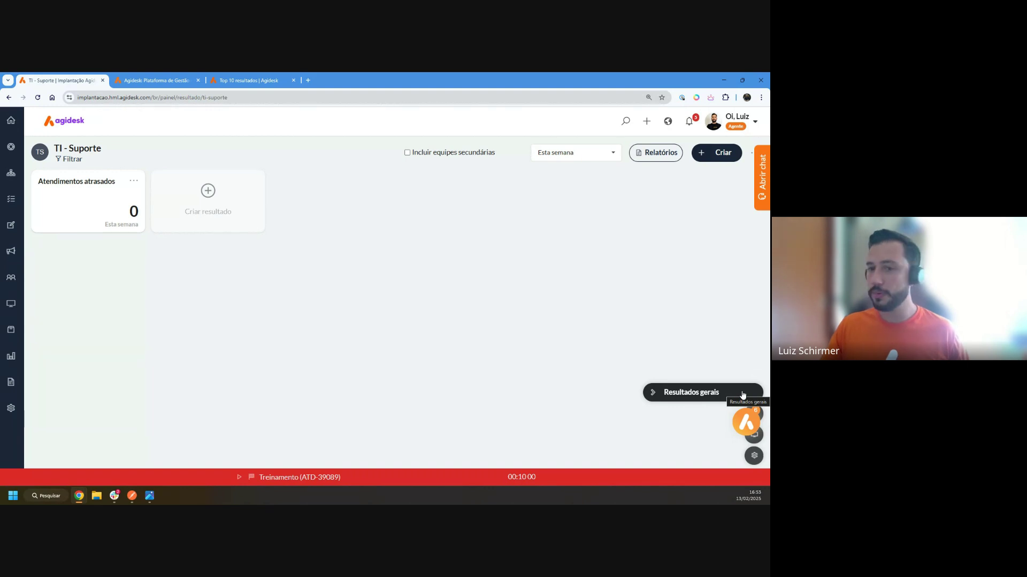
# Step: Switch to the Resultados gerais dashboard and review its counters, tables and charts
pyautogui.click(706, 395)
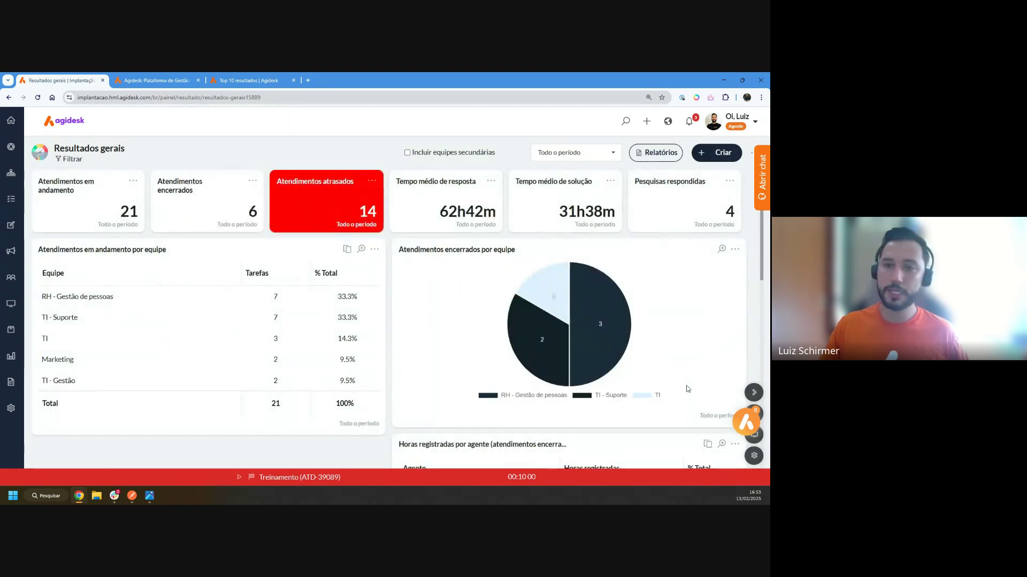
pyautogui.moveTo(741, 404)
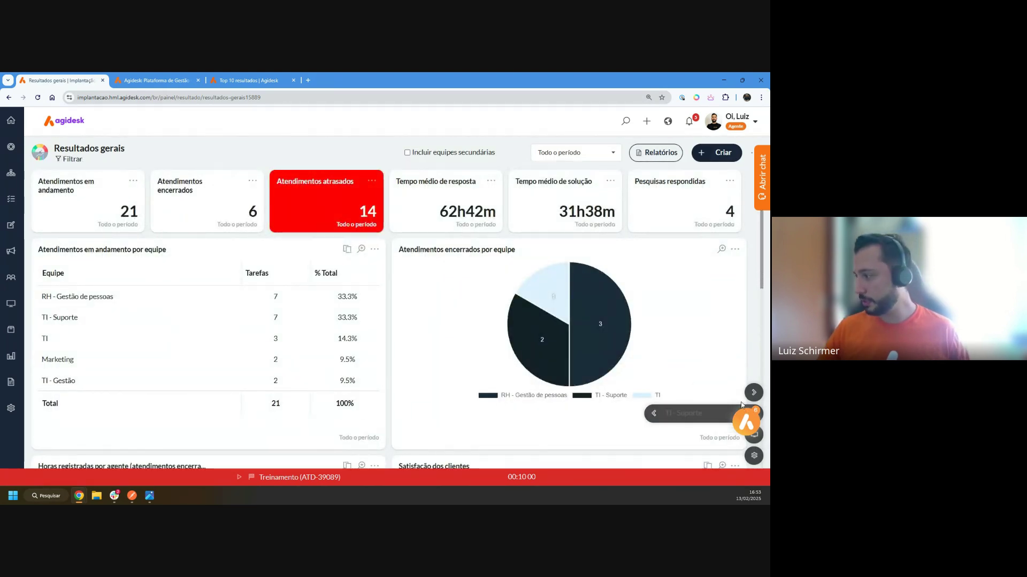
pyautogui.hotkey('ctrl', '-')
pyautogui.hotkey('ctrl', '+')
pyautogui.hotkey('ctrl', '+')
pyautogui.hotkey('ctrl', '+')
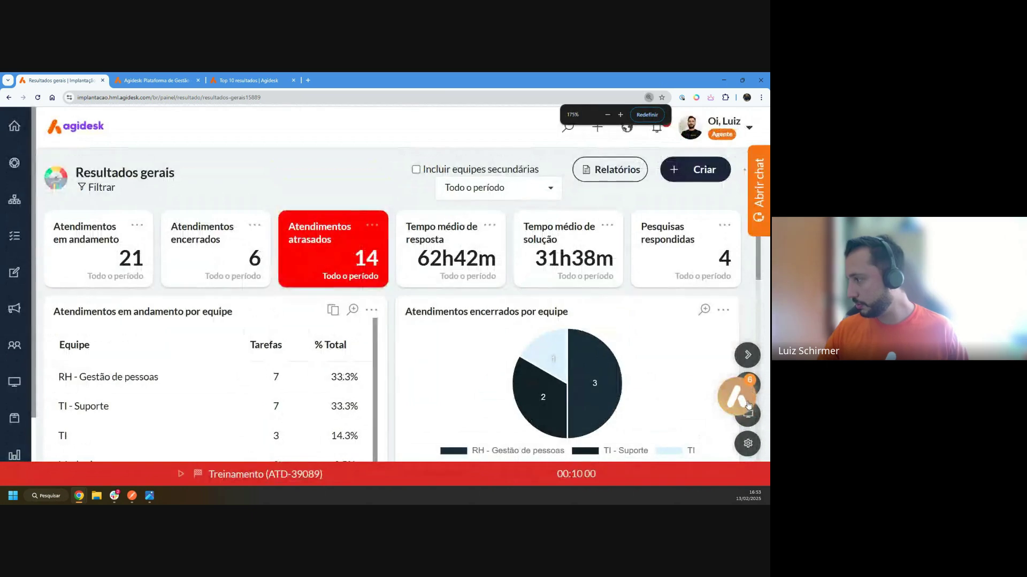
pyautogui.hotkey('ctrl', '-')
pyautogui.hotkey('ctrl', '-')
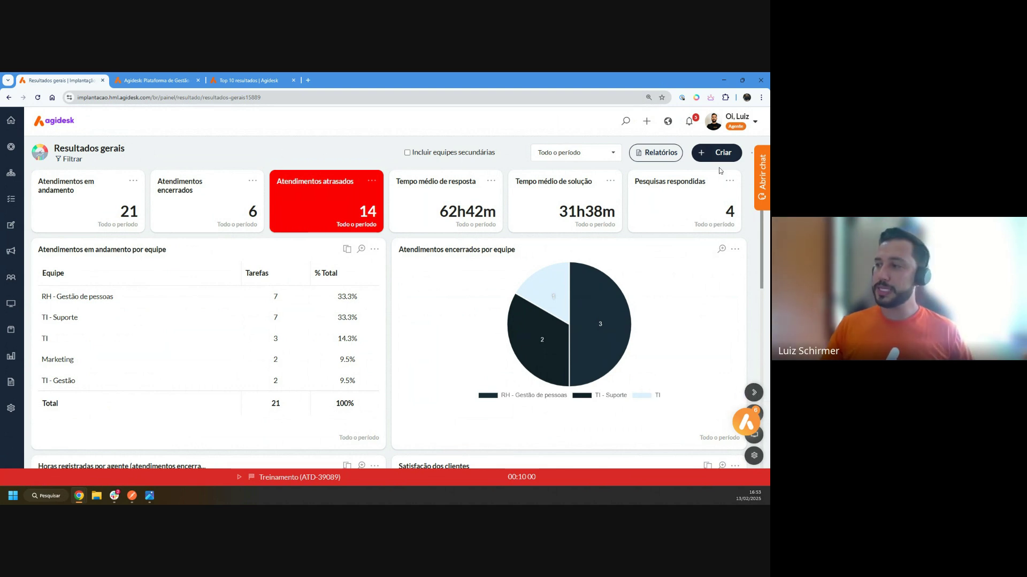
pyautogui.scroll(-9, 139, 310)
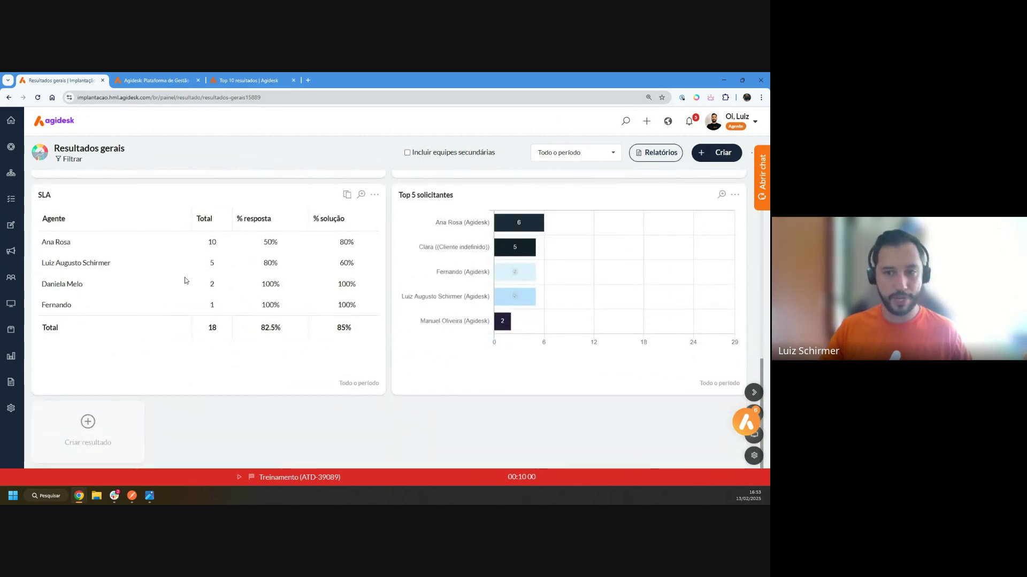
pyautogui.scroll(10, 241, 321)
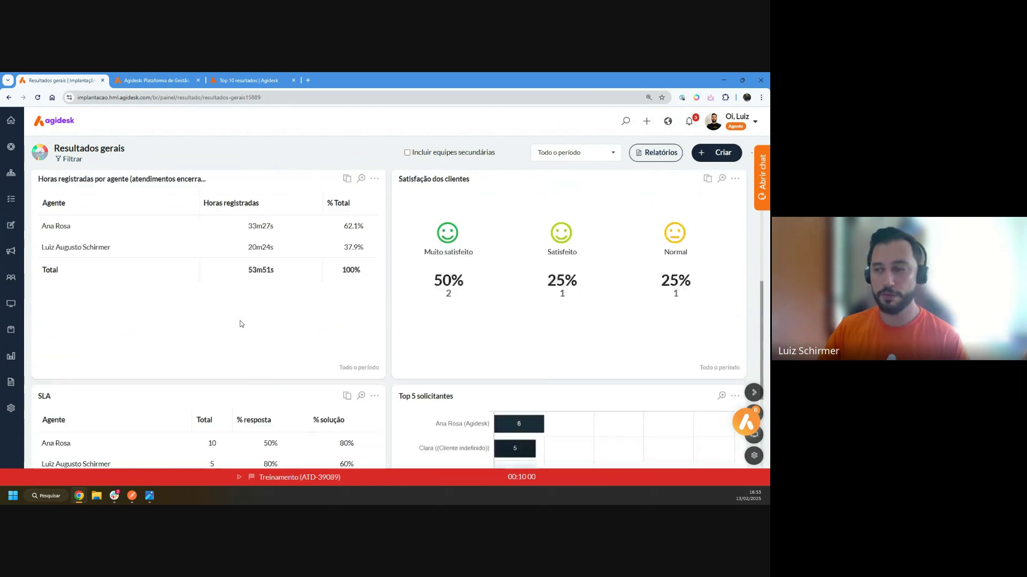
pyautogui.moveTo(603, 305)
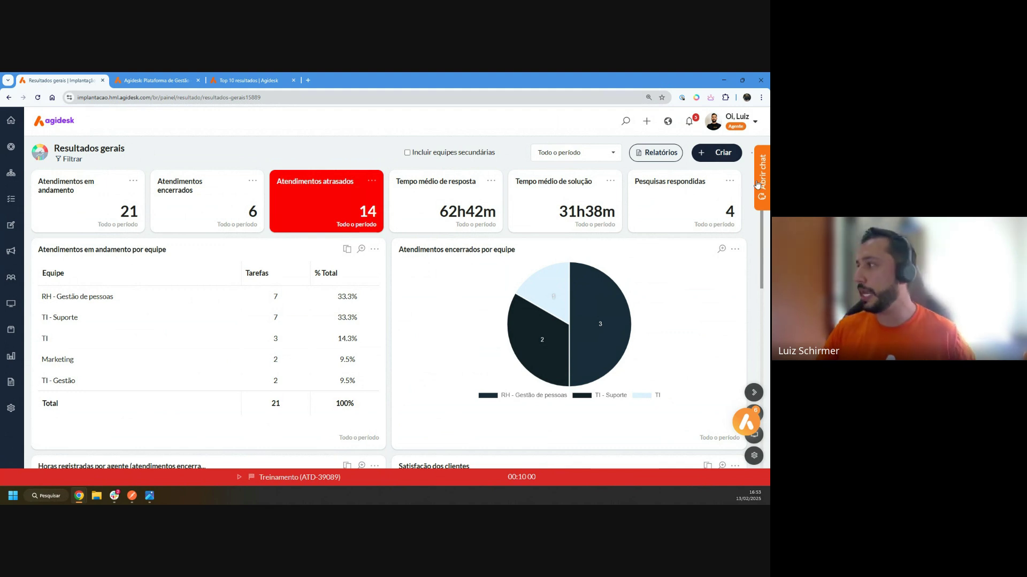
# Step: Create a copy of the Resultados gerais dashboard named TI - gestão
pyautogui.click(709, 155)
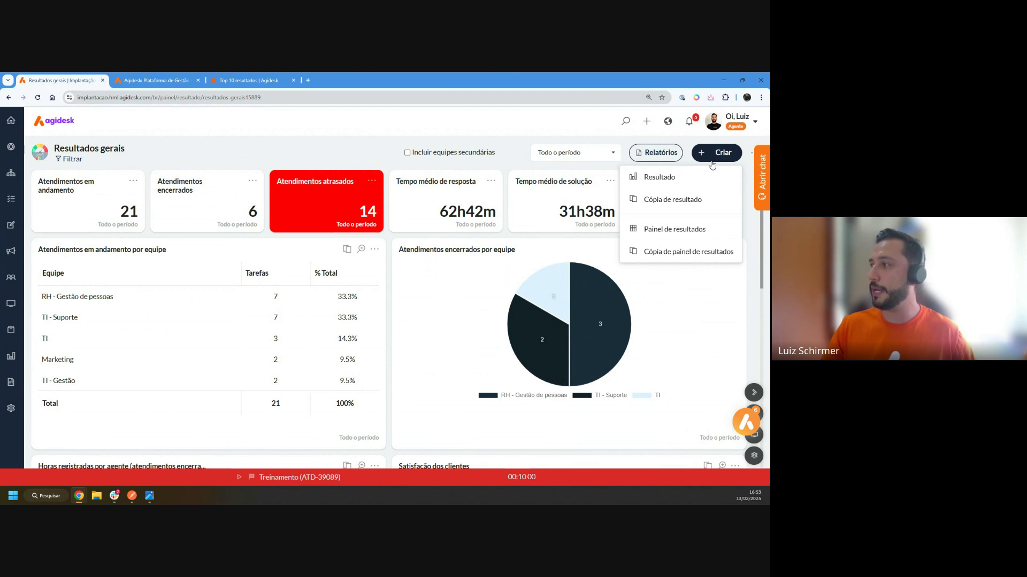
pyautogui.click(679, 253)
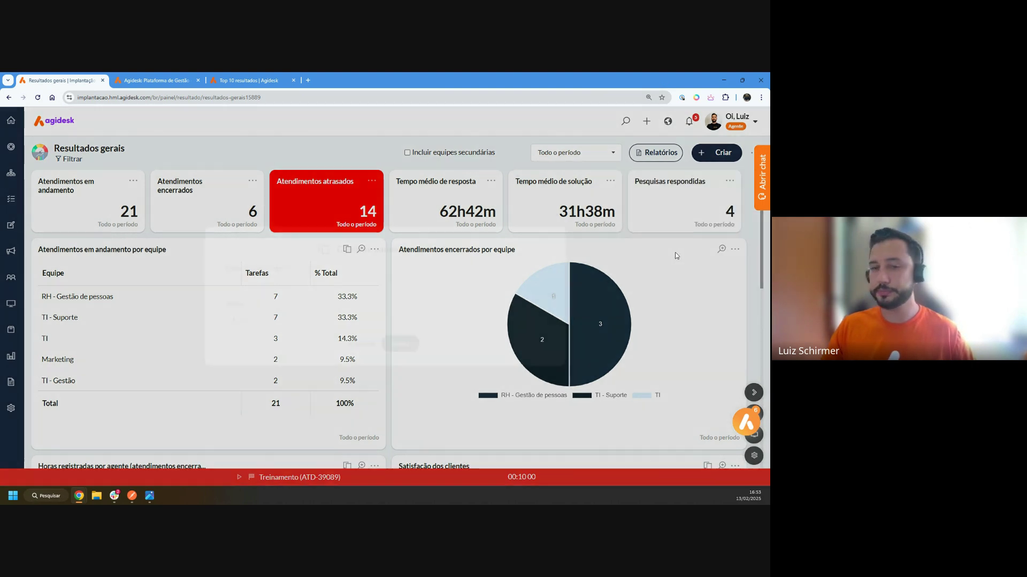
pyautogui.click(285, 317)
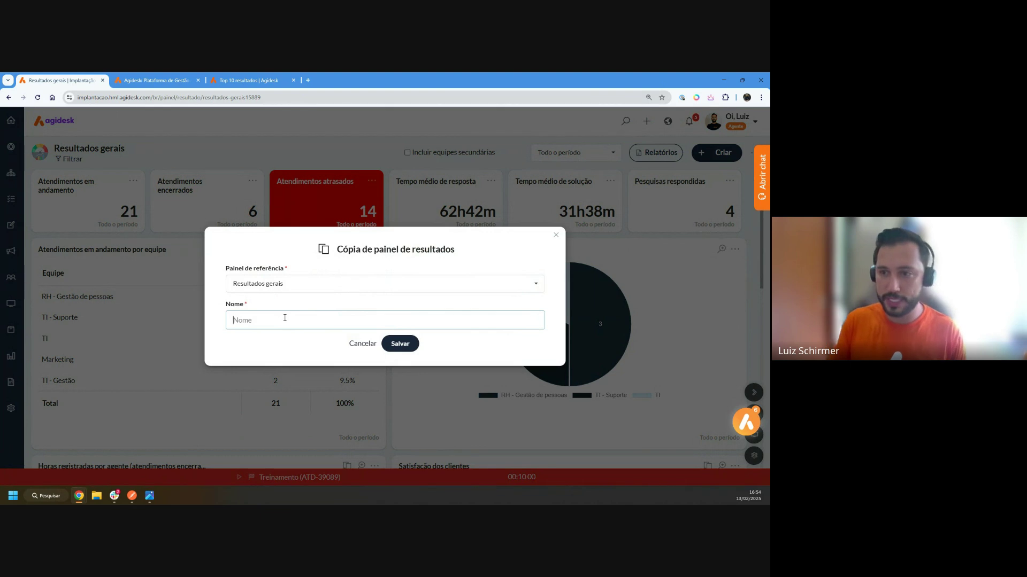
pyautogui.write('TI')
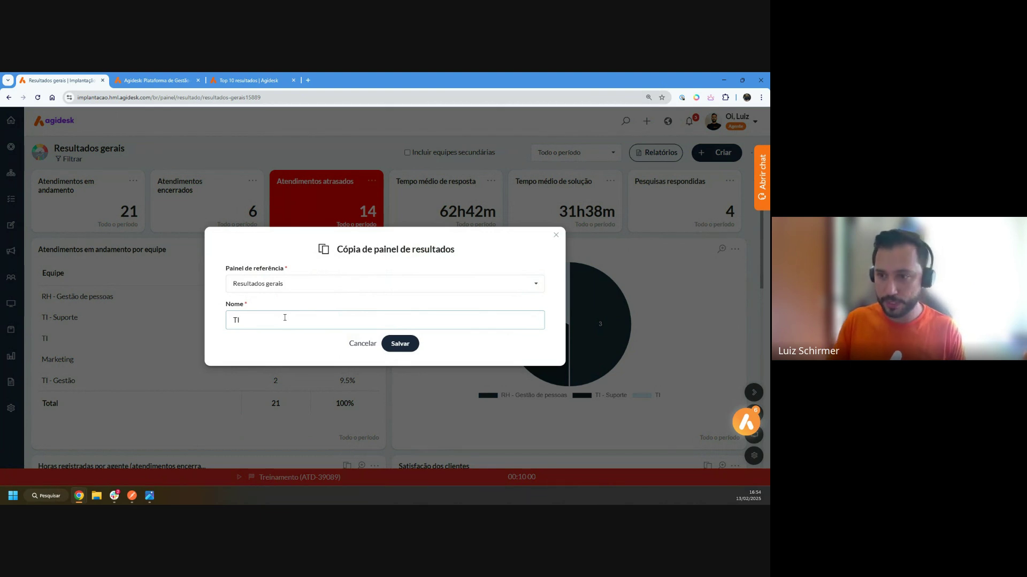
pyautogui.write(' - gestão')
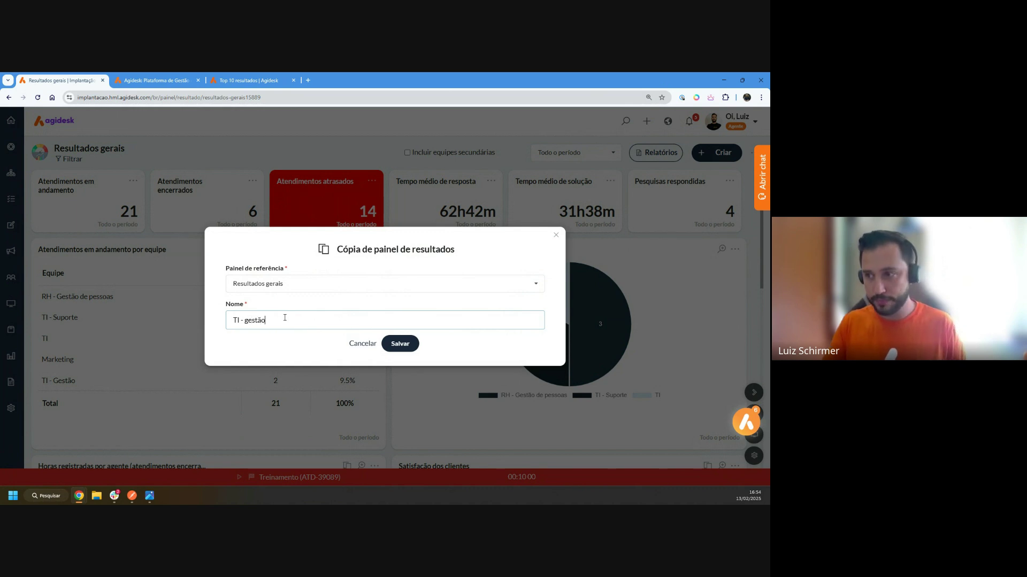
pyautogui.click(401, 344)
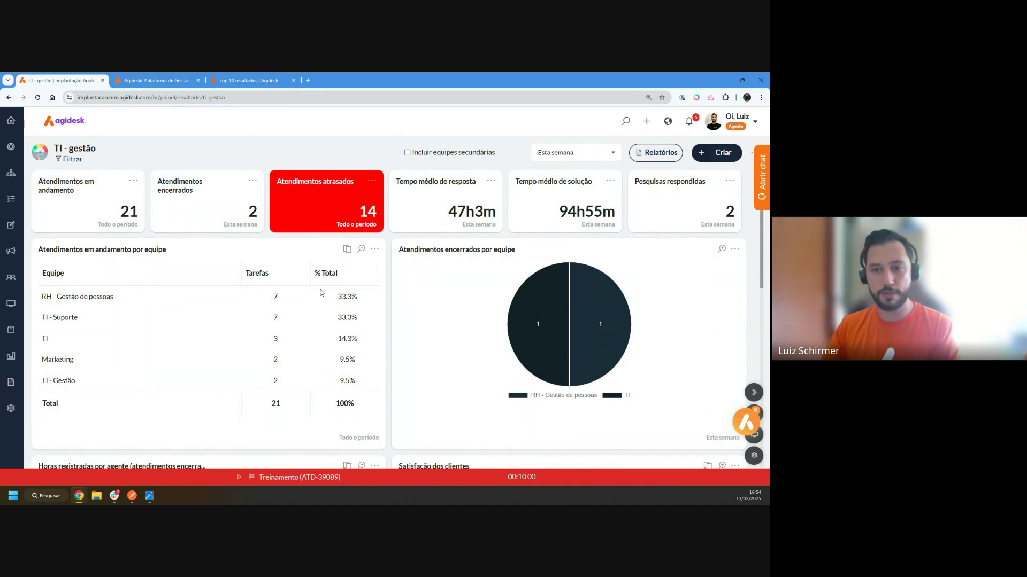
# Step: Look over the copied results on the TI - gestão dashboard and set its period to Todo o período
pyautogui.scroll(-10, 321, 292)
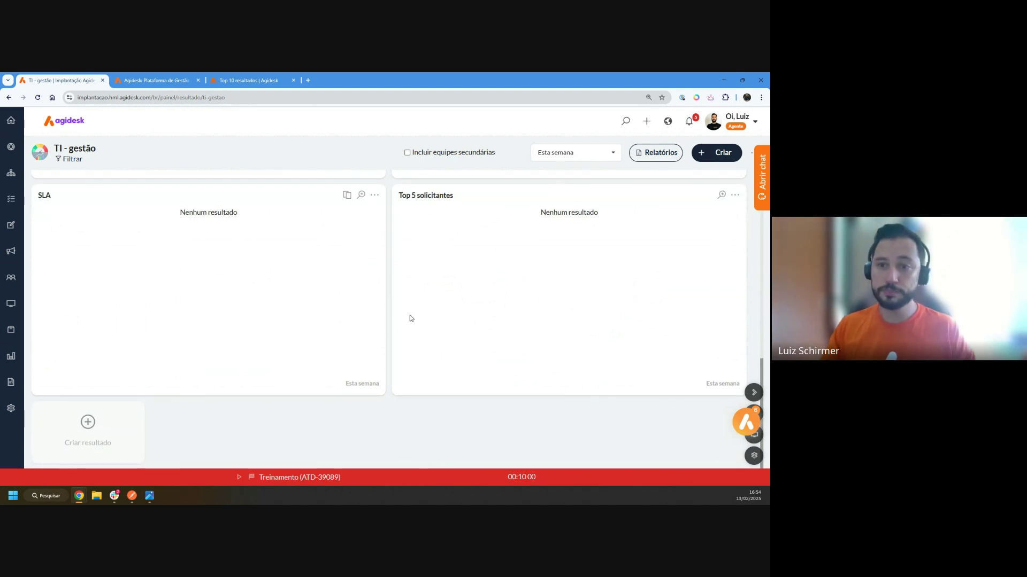
pyautogui.scroll(10, 409, 316)
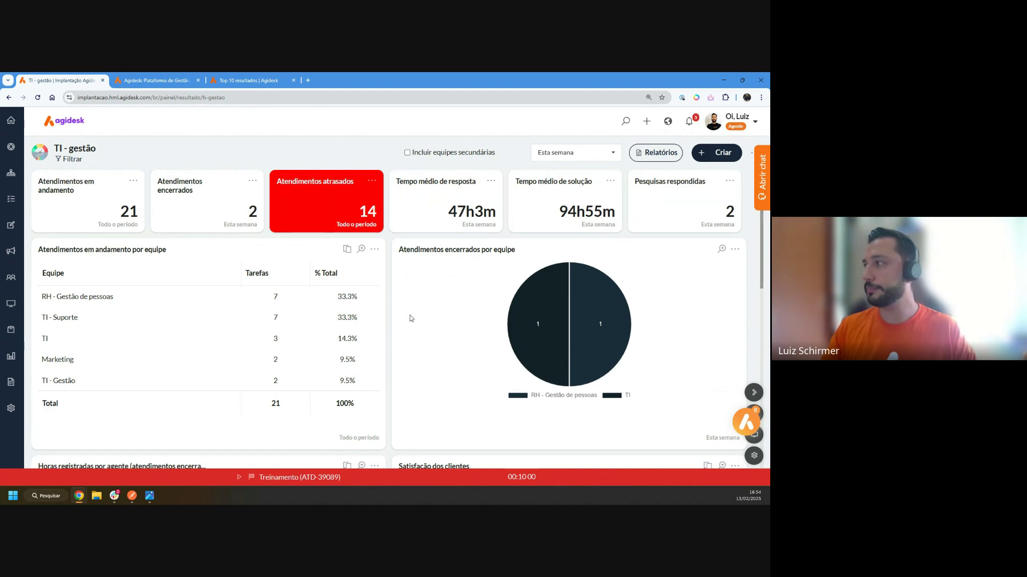
pyautogui.click(712, 152)
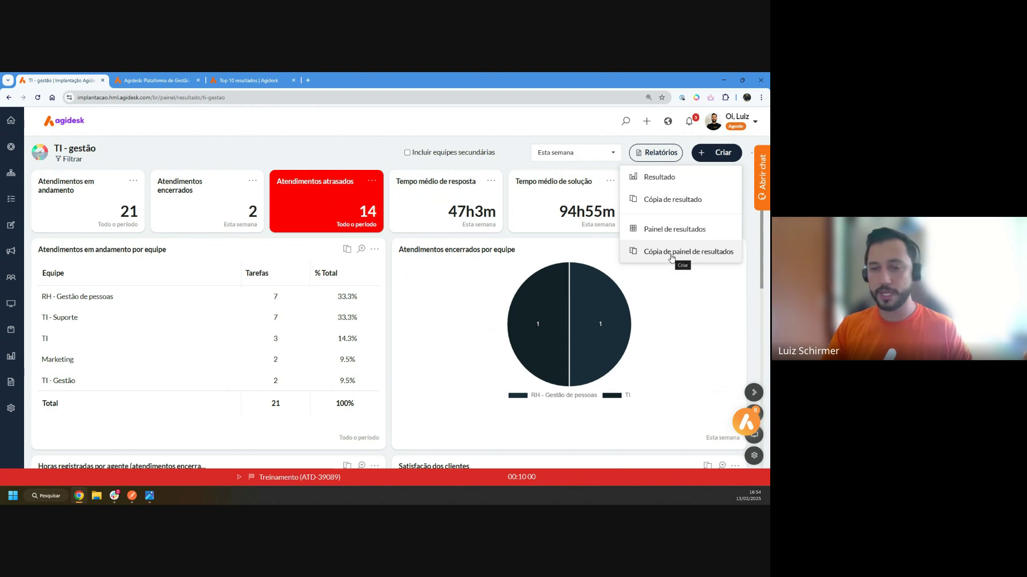
pyautogui.click(575, 153)
pyautogui.scroll(-3, 561, 255)
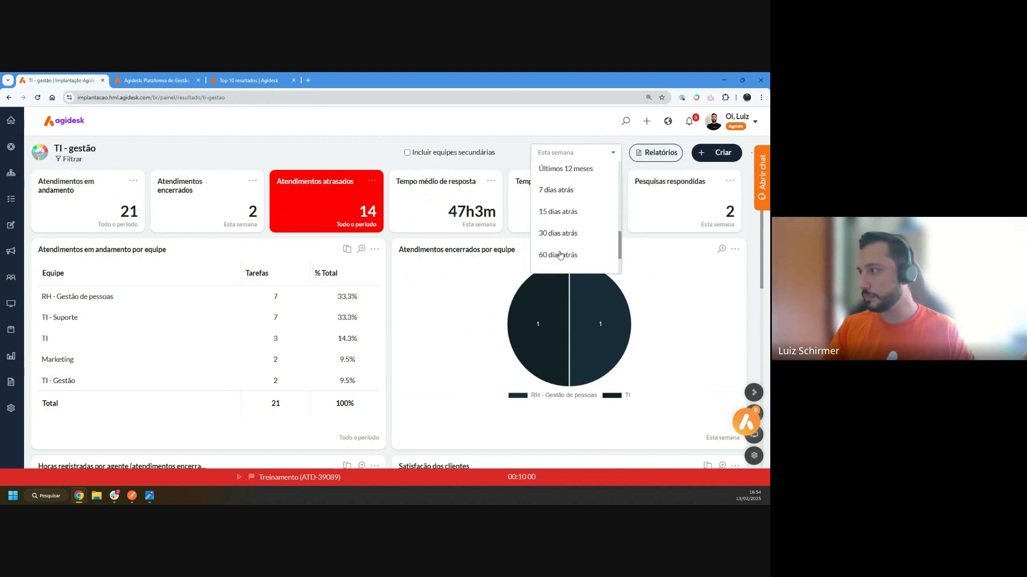
pyautogui.scroll(-2, 560, 255)
pyautogui.click(561, 262)
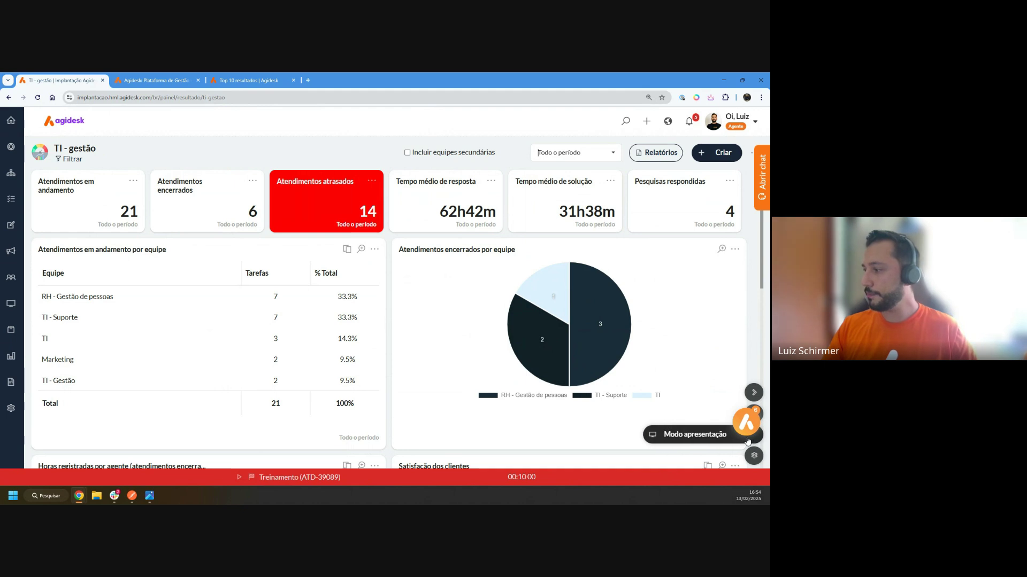
# Step: Preview the TI - gestão dashboard in presentation mode and return to the normal view
pyautogui.click(713, 437)
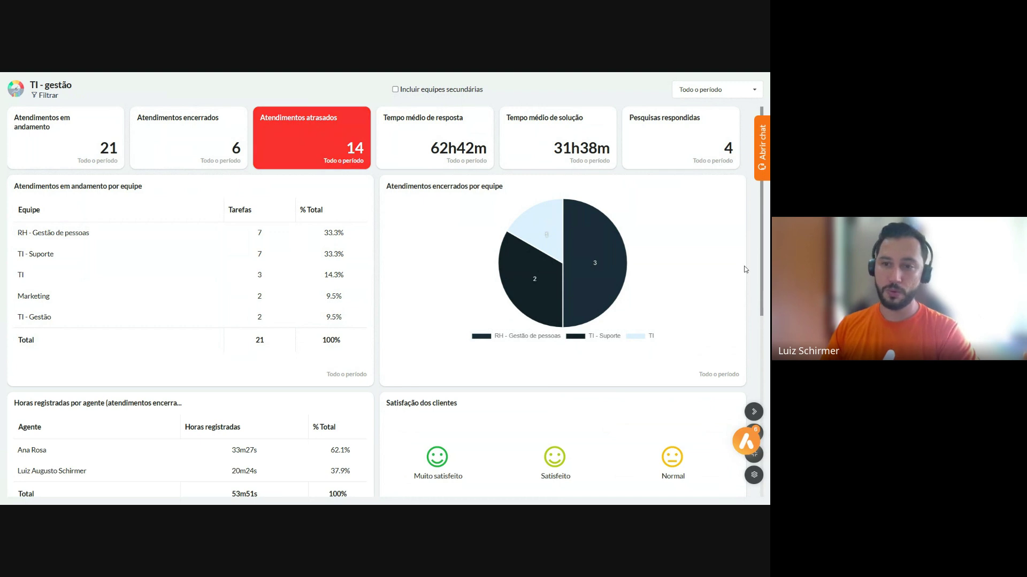
pyautogui.press('F11')
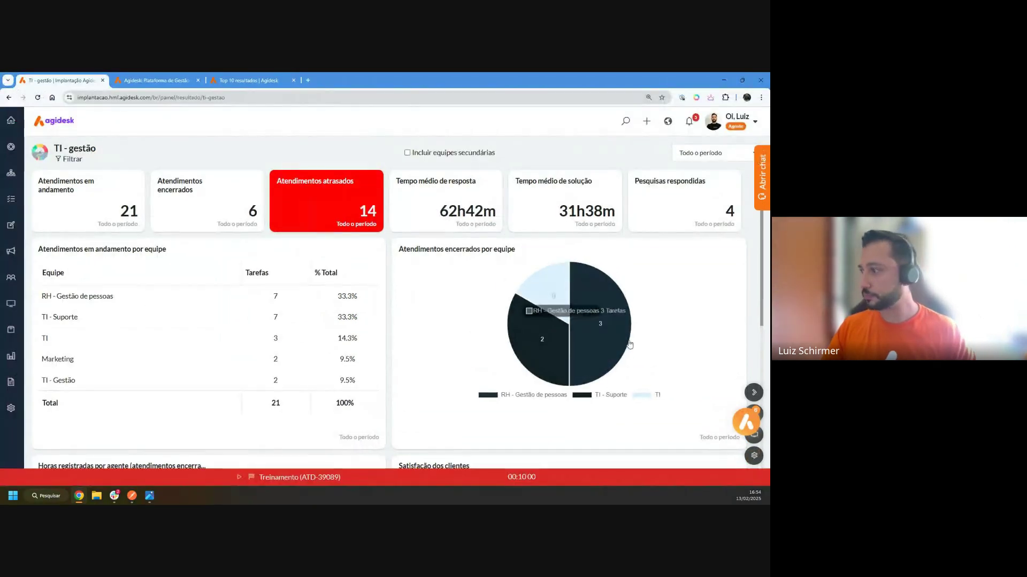
# Step: Reload the TI - gestão dashboard and review the dashboard order in the panel settings, leaving it as is
pyautogui.click(751, 458)
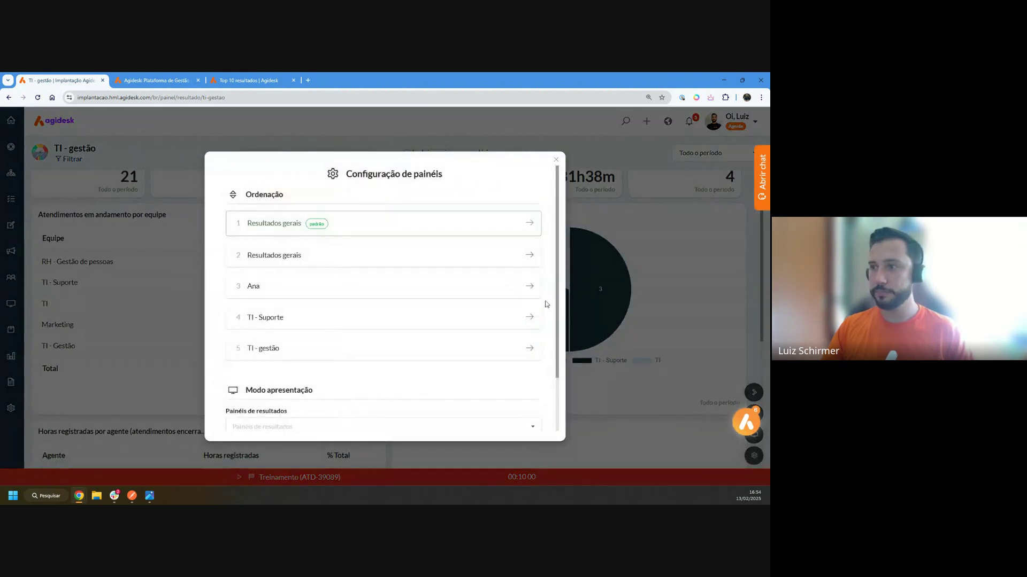
pyautogui.click(37, 98)
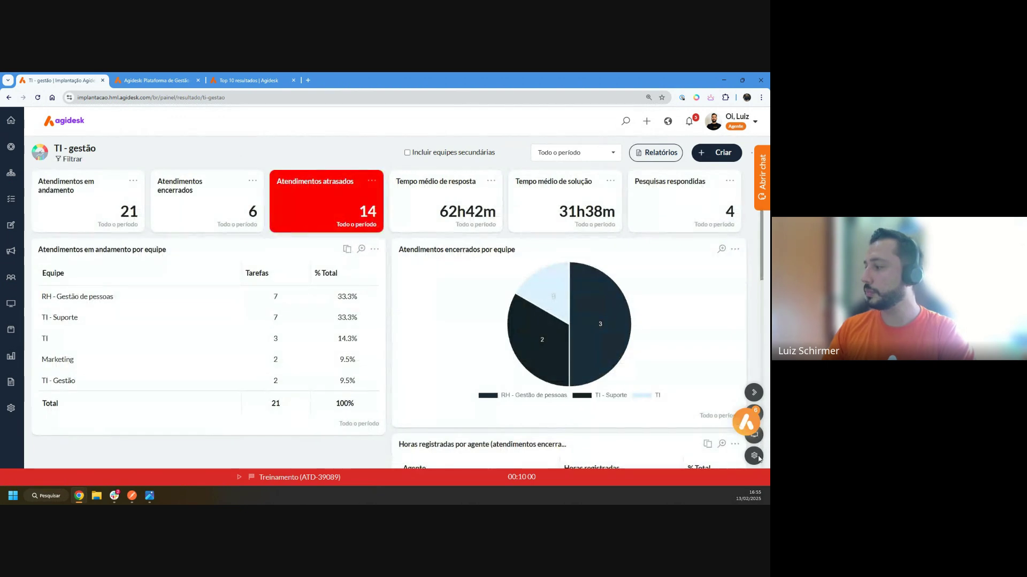
pyautogui.click(754, 456)
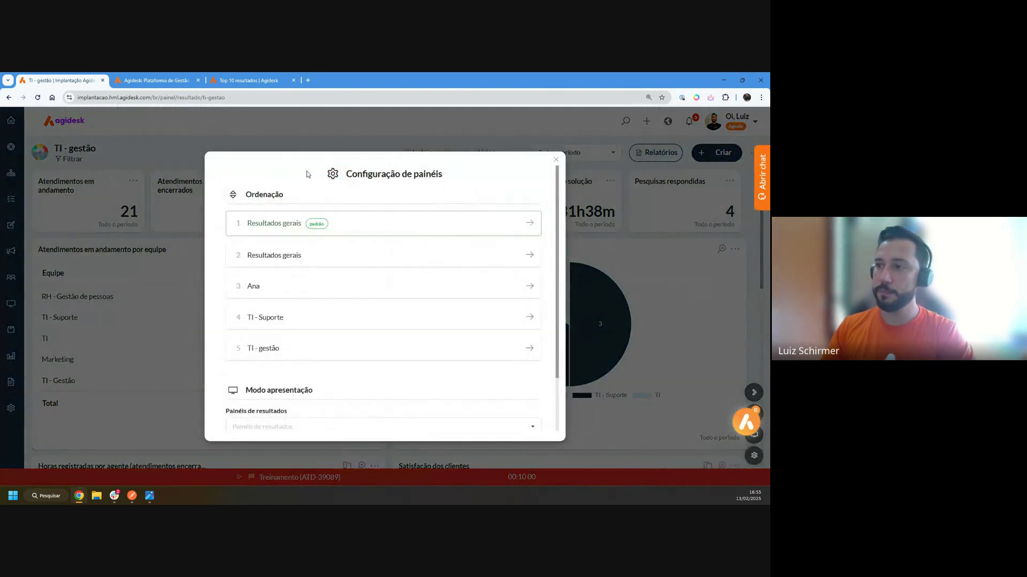
pyautogui.moveTo(247, 191); pyautogui.dragTo(276, 222)
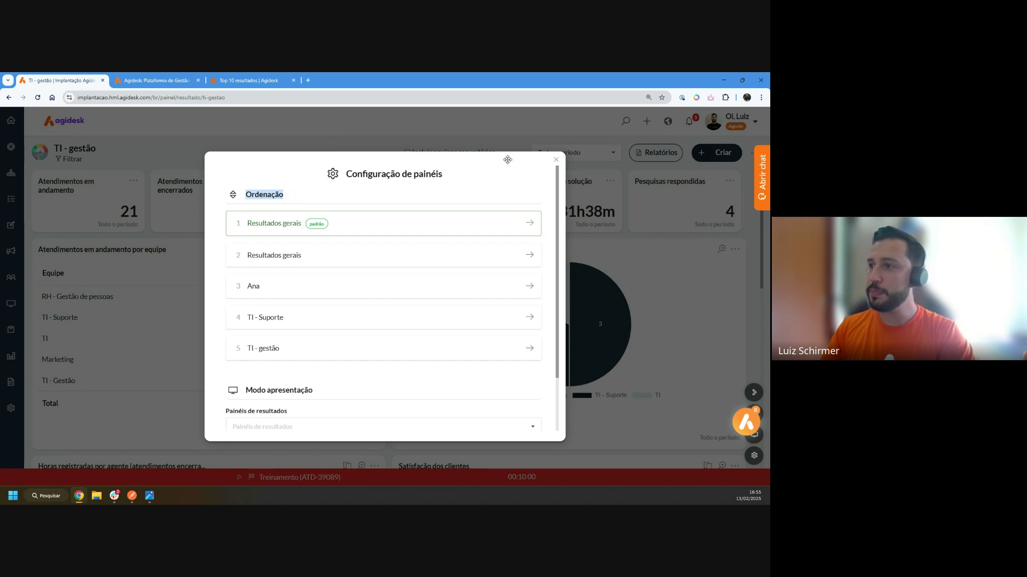
pyautogui.click(554, 158)
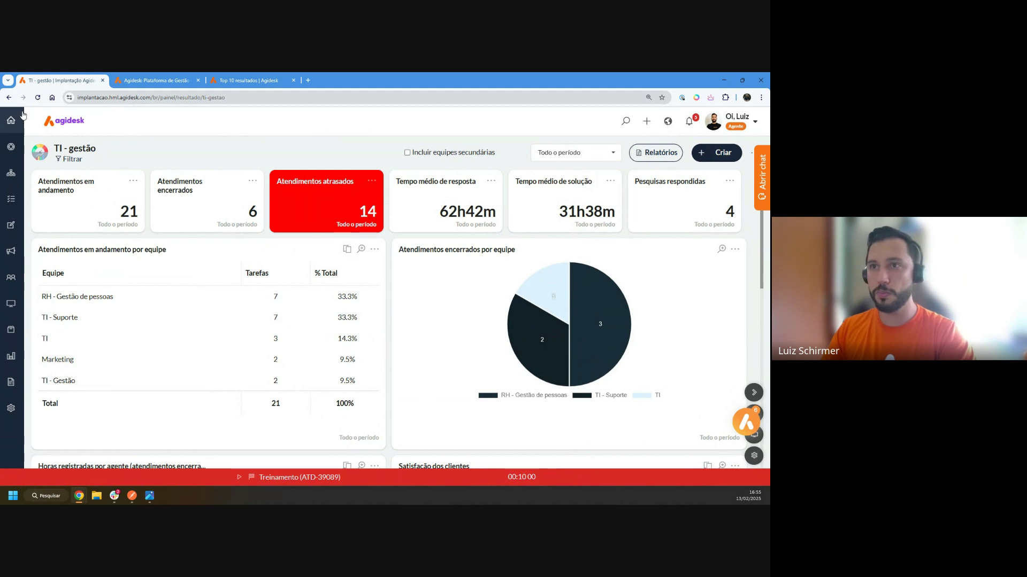
# Step: Go to the home page, reopen the results area on its default dashboard and cycle through the dashboards to TI - gestão
pyautogui.click(11, 129)
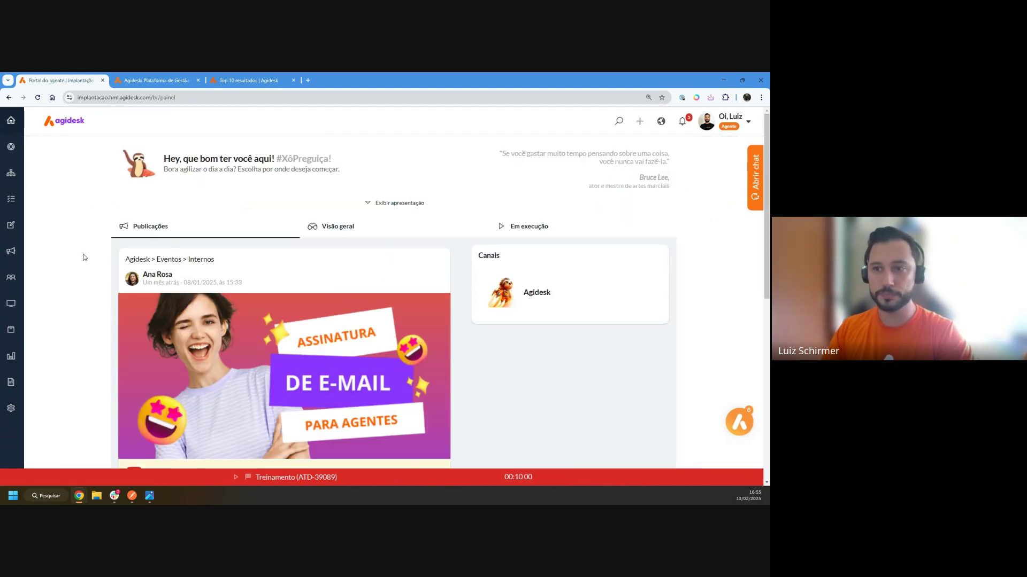
pyautogui.click(10, 356)
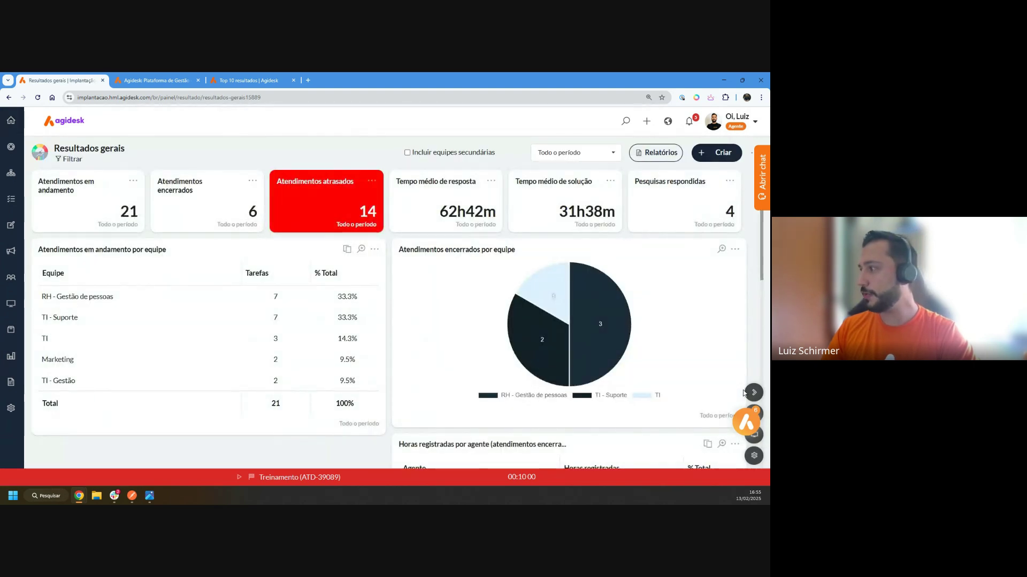
pyautogui.click(754, 394)
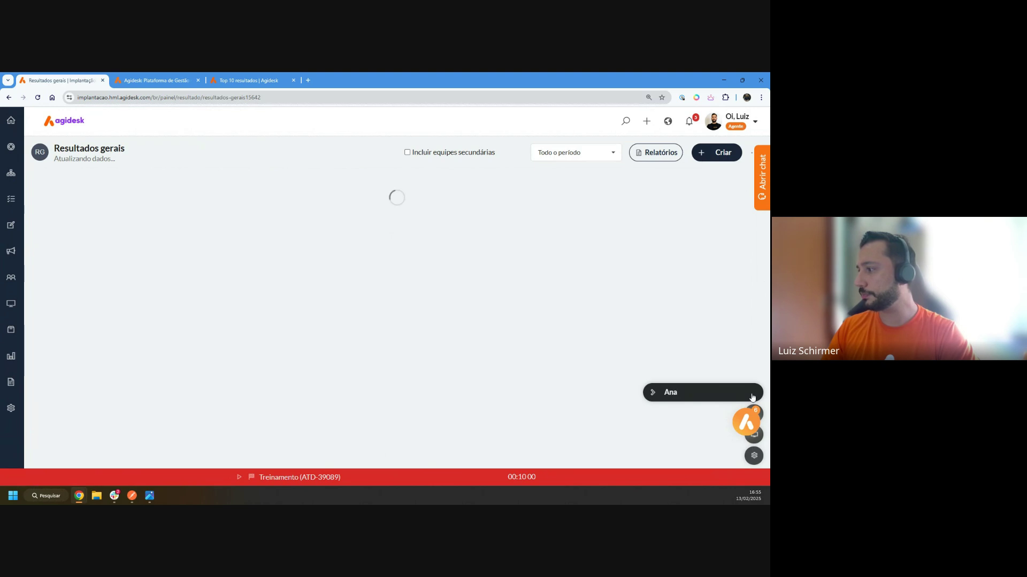
pyautogui.click(753, 395)
pyautogui.click(752, 396)
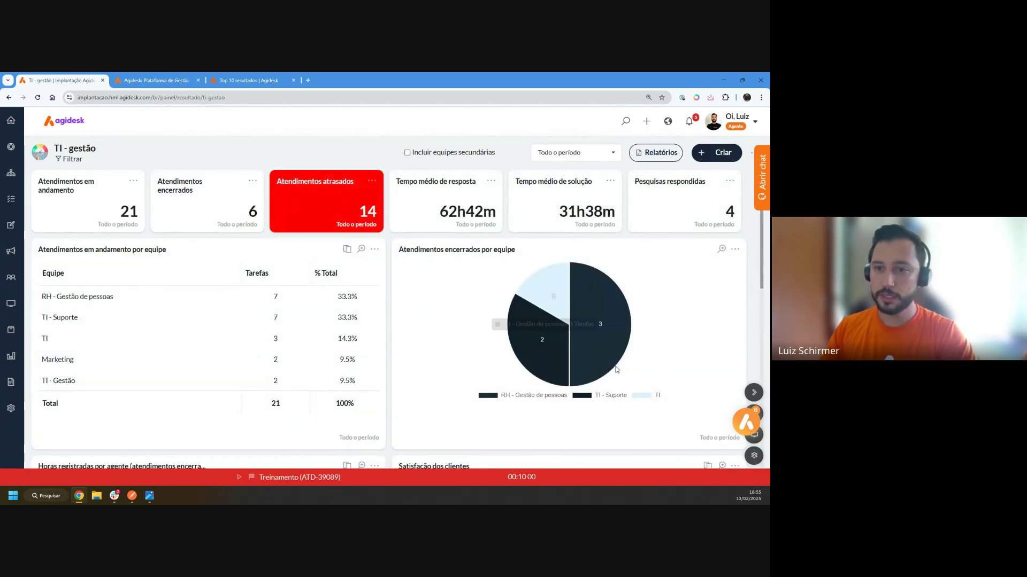
pyautogui.moveTo(551, 360)
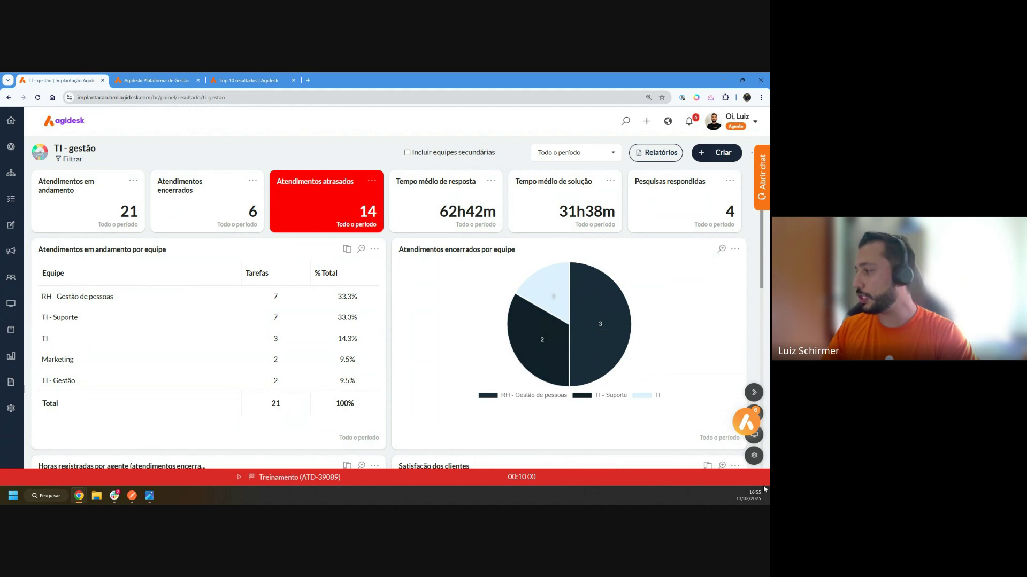
# Step: Place TI - gestão first in the dashboard order, save the settings, and reopen the results area from the home page
pyautogui.click(748, 457)
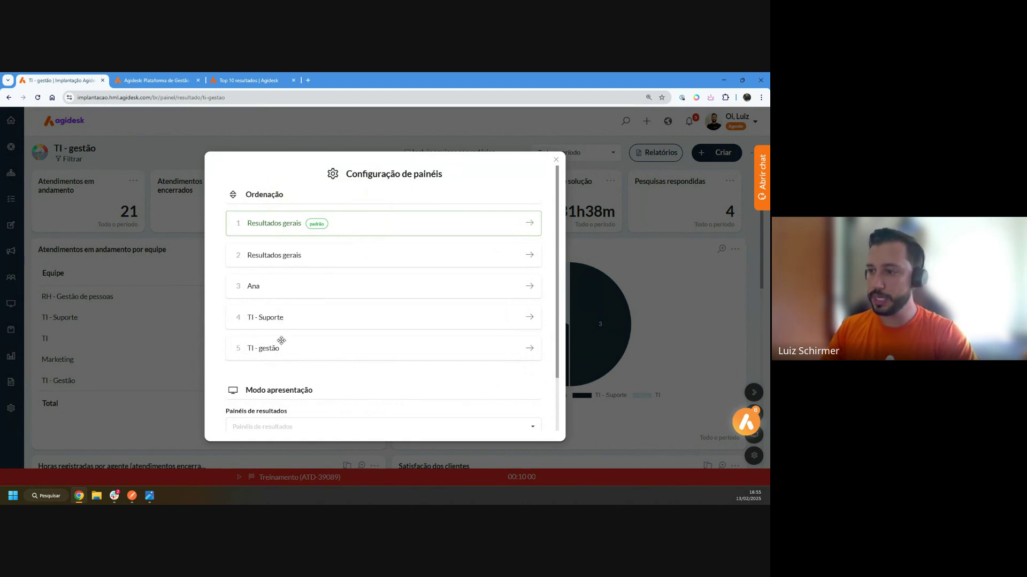
pyautogui.moveTo(281, 341); pyautogui.dragTo(277, 221)
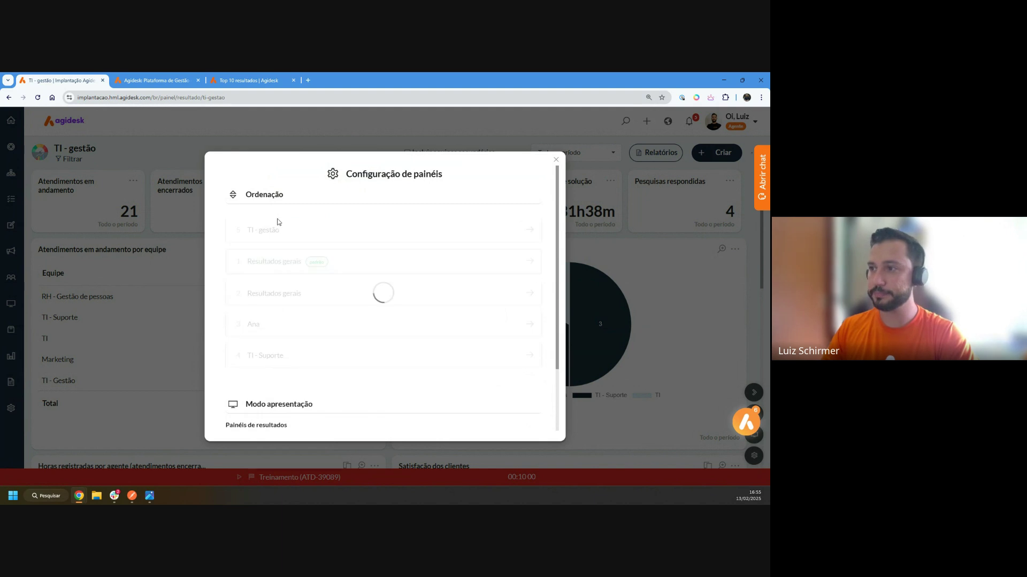
pyautogui.scroll(-2, 438, 294)
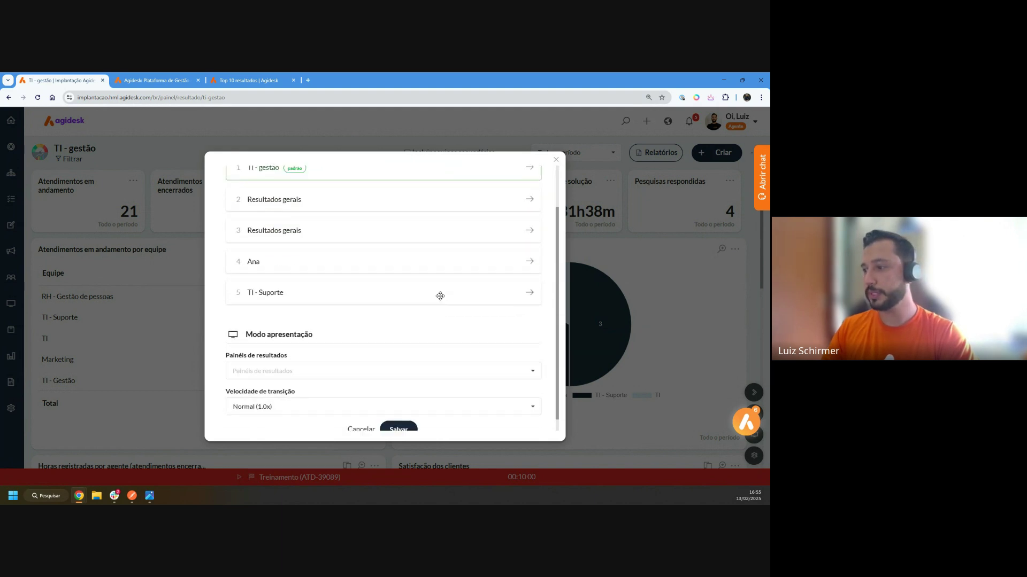
pyautogui.click(394, 420)
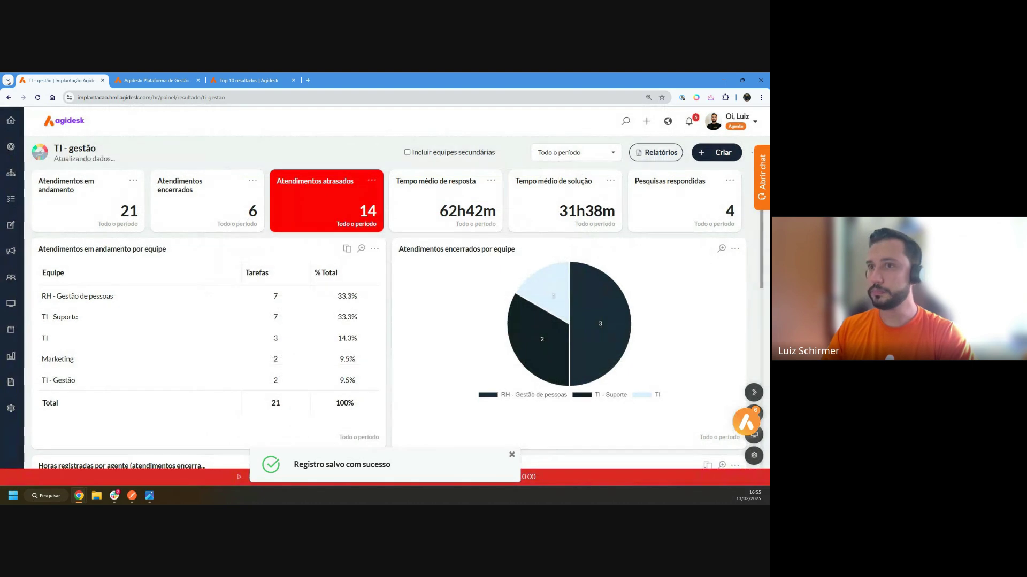
pyautogui.click(11, 120)
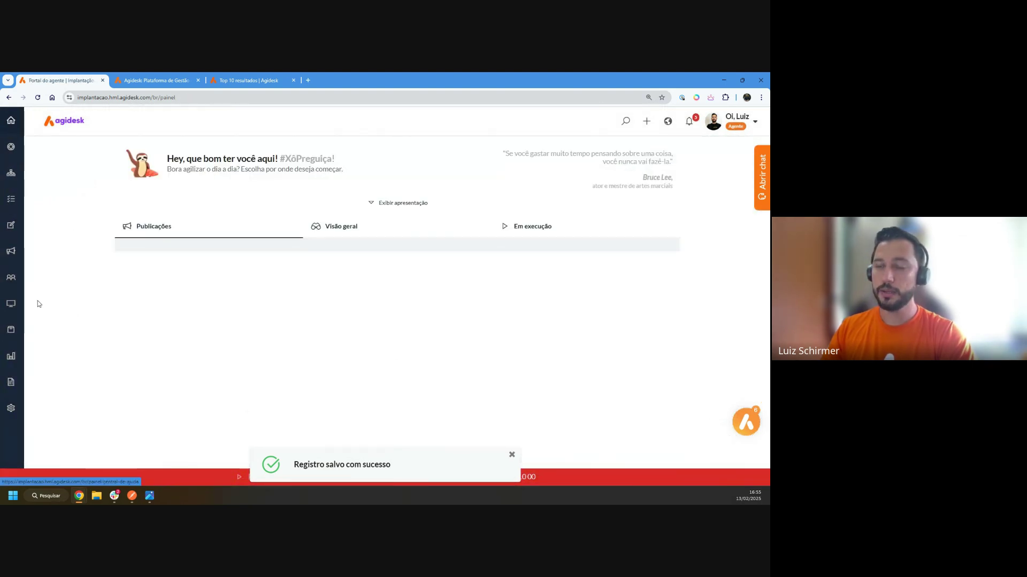
pyautogui.click(11, 357)
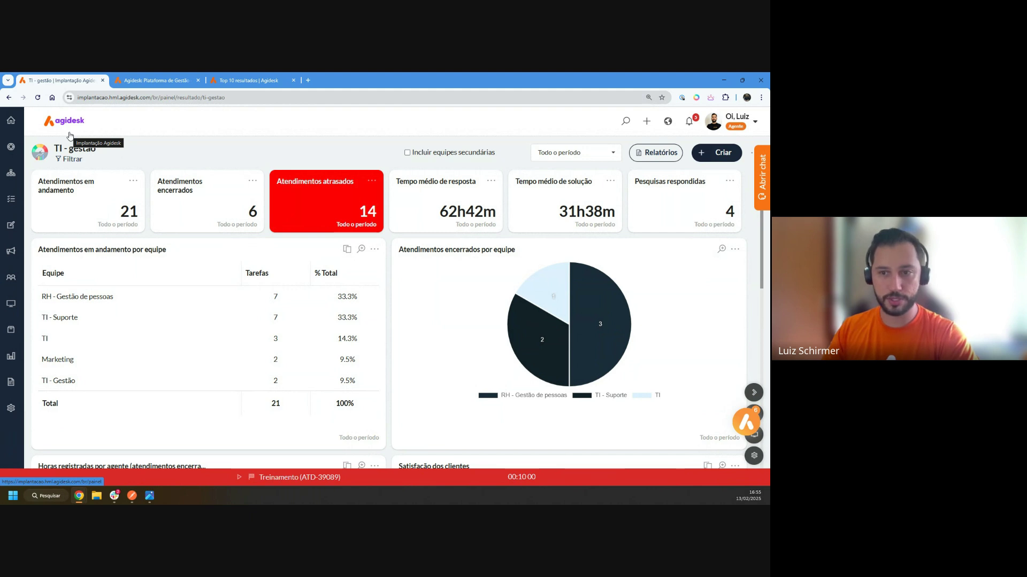
# Step: Examine the dashboard order and the presentation mode options in the panel settings
pyautogui.click(755, 460)
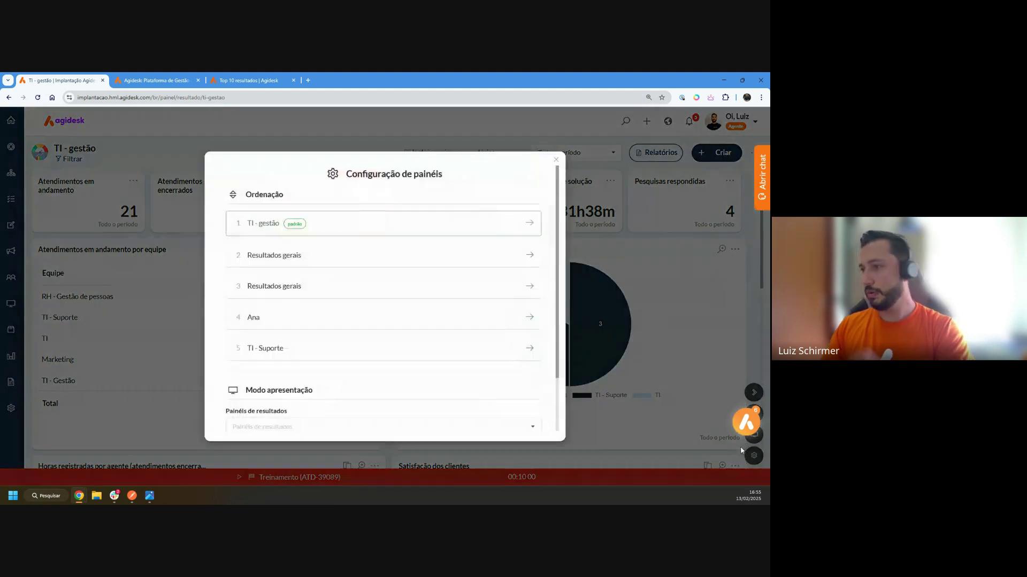
pyautogui.scroll(-2, 340, 320)
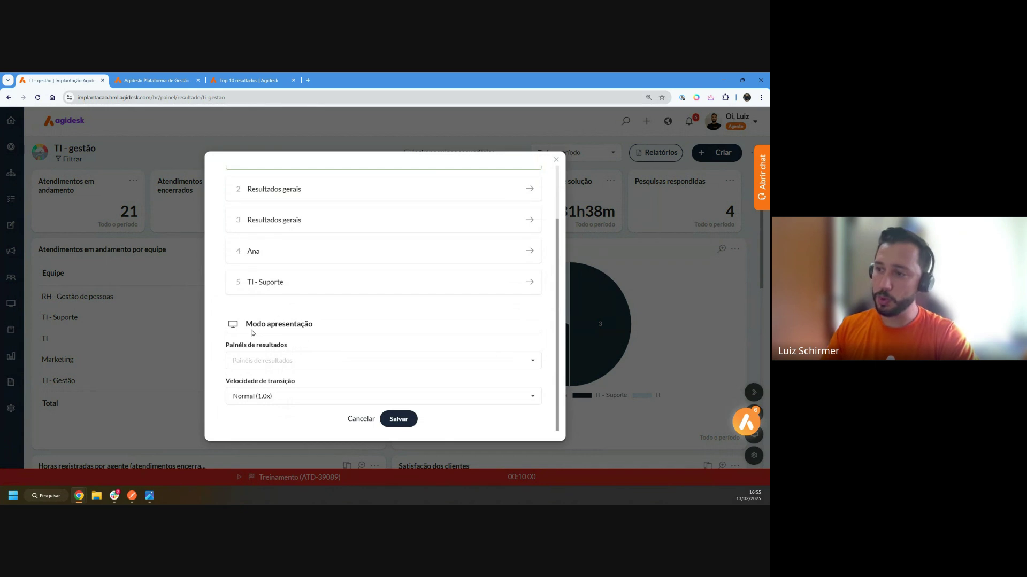
pyautogui.moveTo(246, 323); pyautogui.dragTo(319, 326)
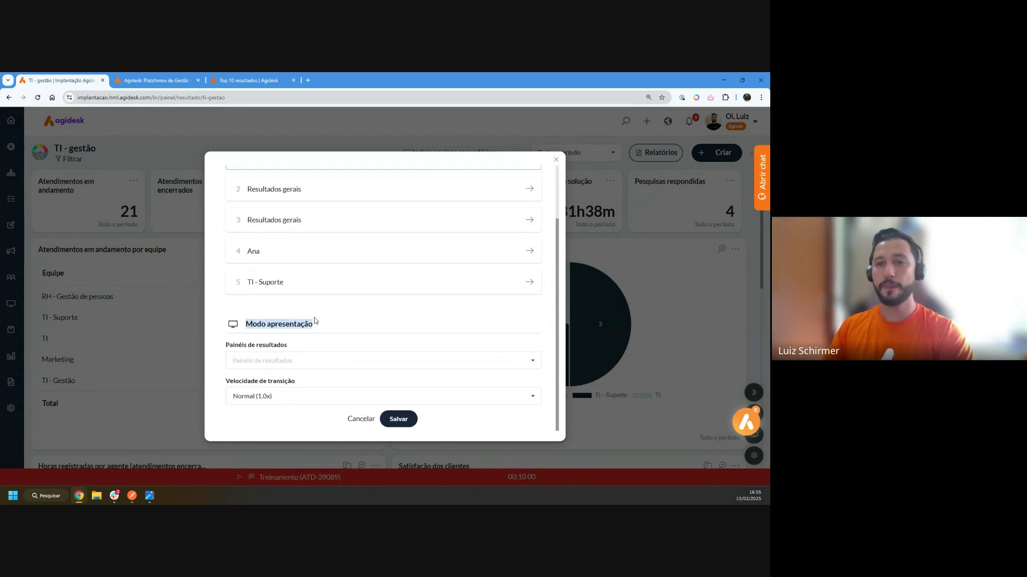
pyautogui.scroll(2, 245, 243)
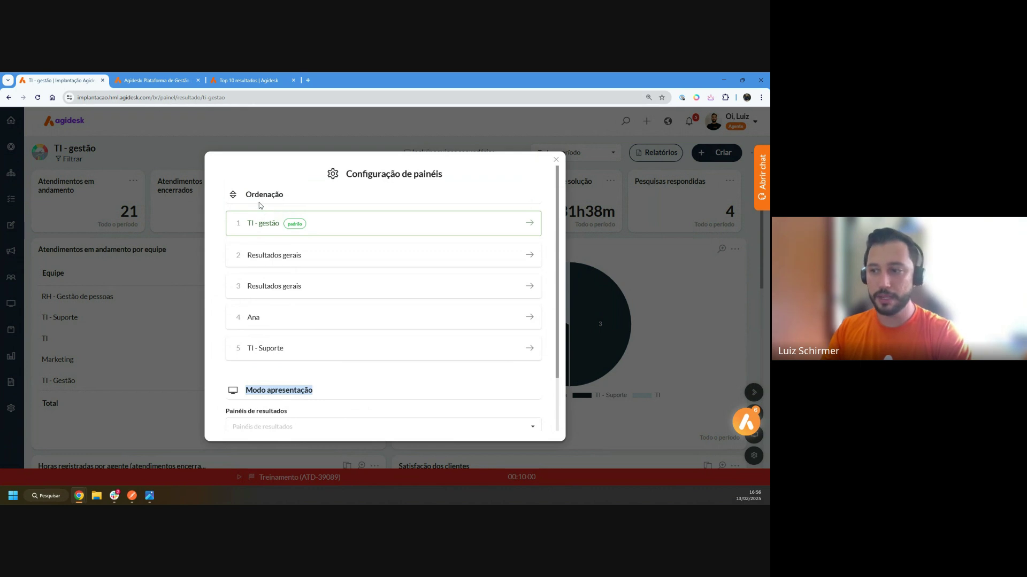
pyautogui.scroll(-2, 262, 224)
pyautogui.scroll(2, 268, 223)
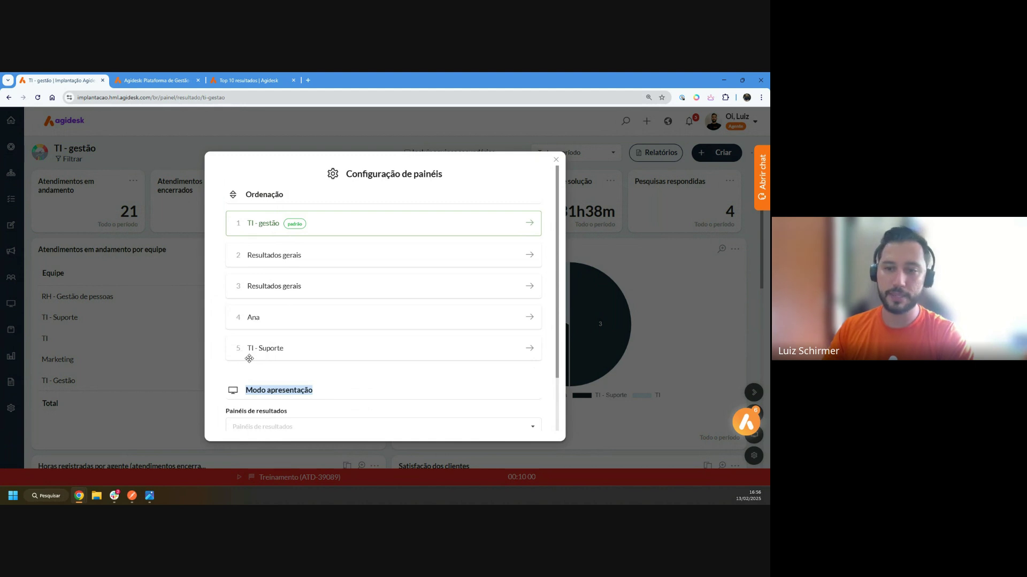
pyautogui.scroll(-2, 249, 359)
pyautogui.click(295, 348)
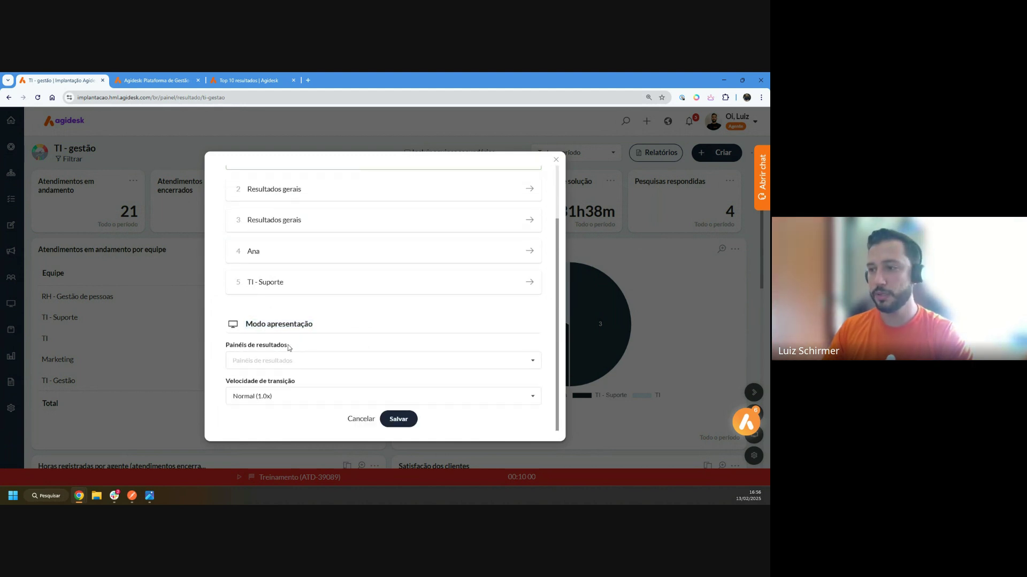
pyautogui.moveTo(289, 348); pyautogui.dragTo(225, 350)
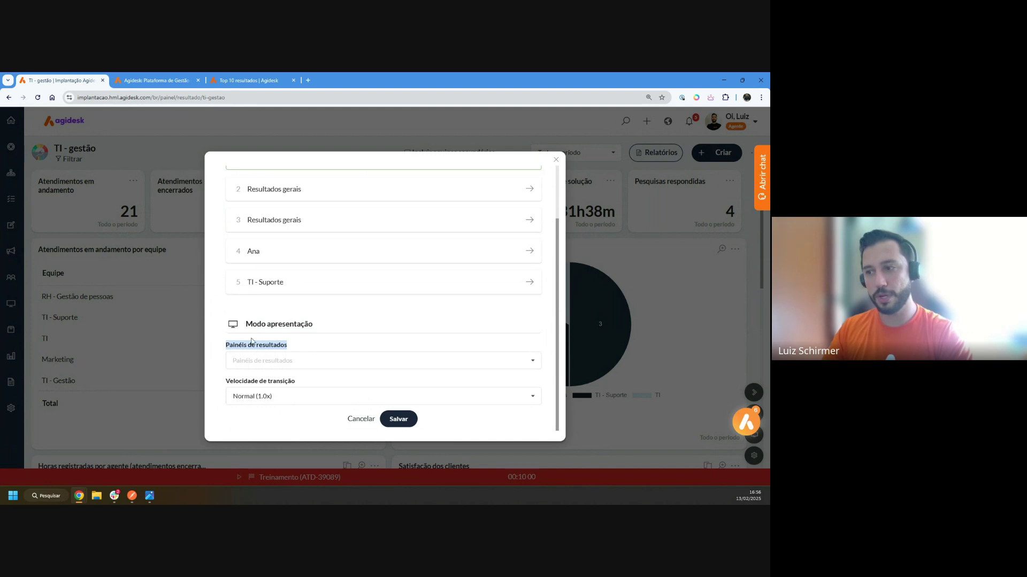
# Step: Add Resultados gerais and TI - Suporte to the presentation mode dashboards, and remove TI - Suporte from the selection again
pyautogui.click(255, 361)
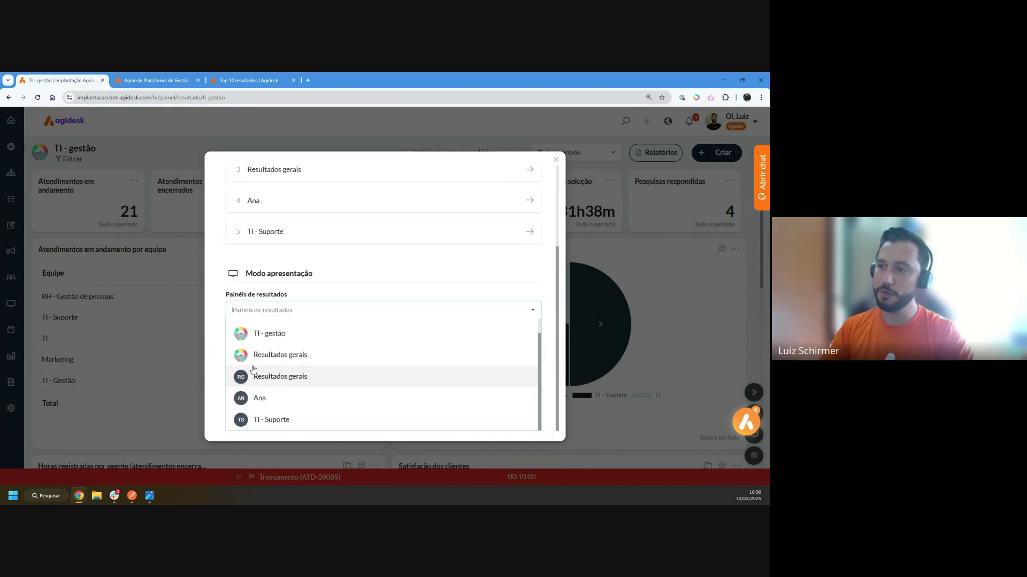
pyautogui.click(281, 356)
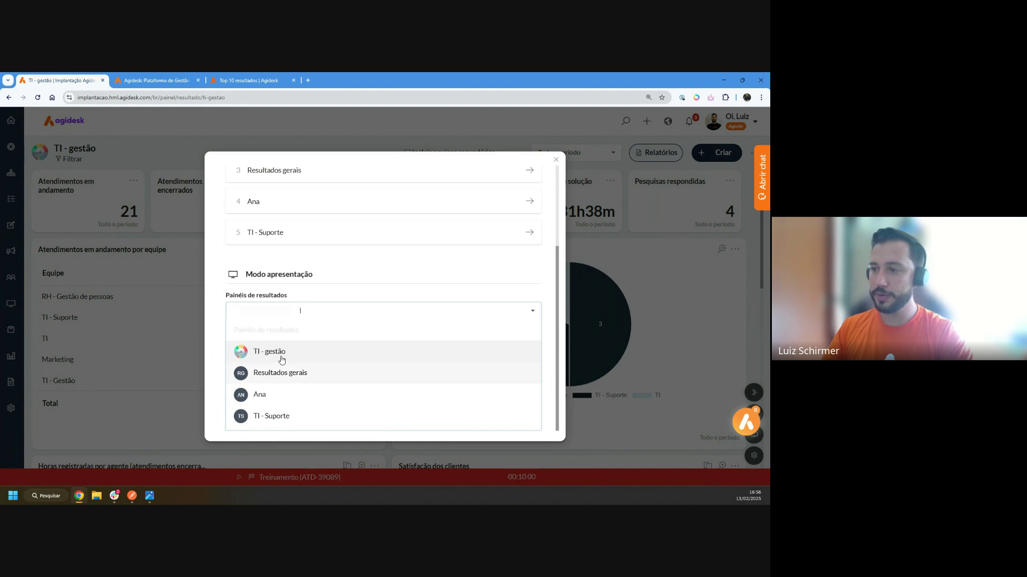
pyautogui.click(272, 416)
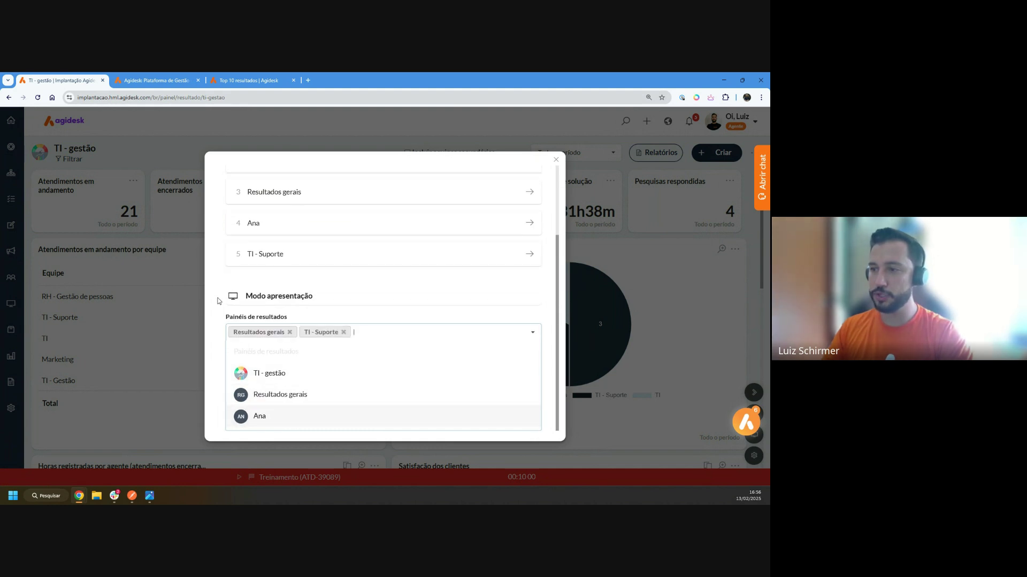
pyautogui.click(214, 269)
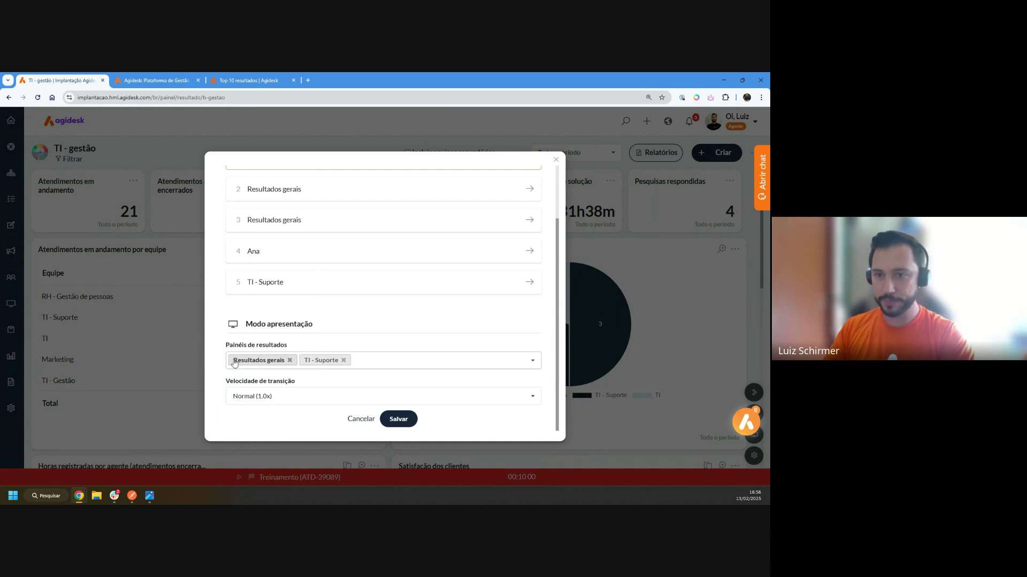
pyautogui.click(343, 360)
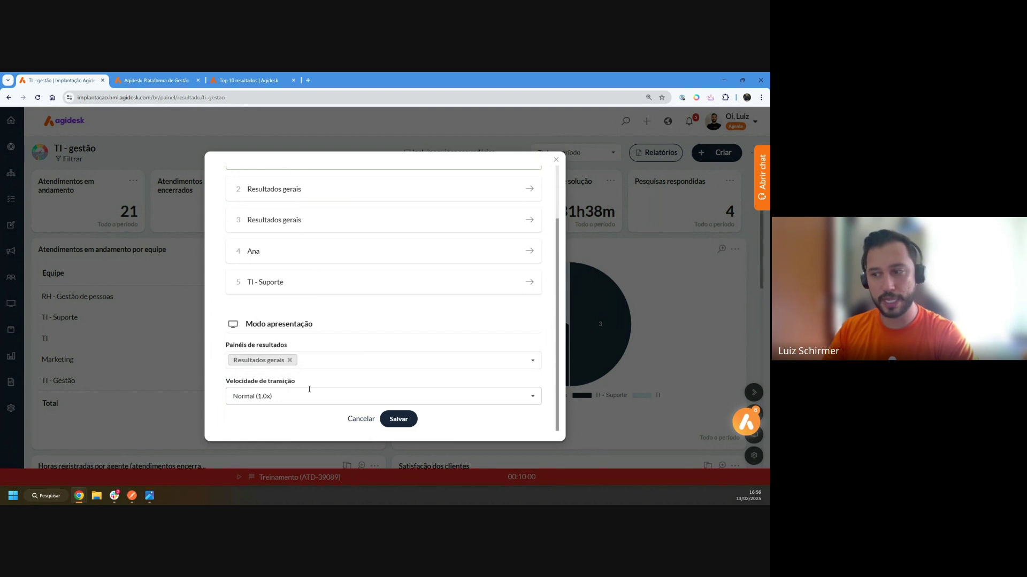
# Step: Set the presentation transition speed to Lenta (0.5x) and save the panel settings
pyautogui.moveTo(298, 386); pyautogui.dragTo(225, 381)
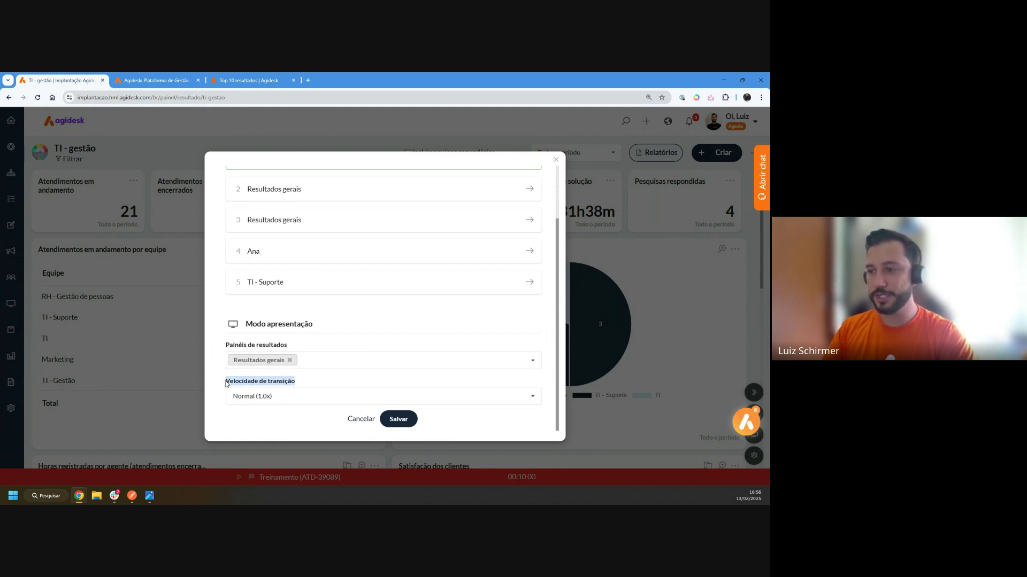
pyautogui.click(238, 396)
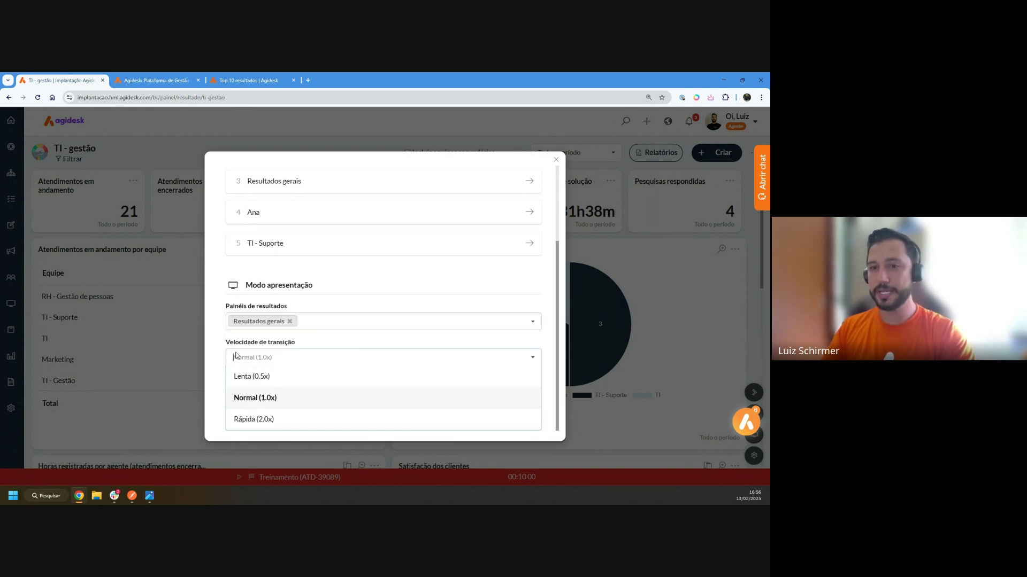
pyautogui.click(243, 380)
pyautogui.click(415, 420)
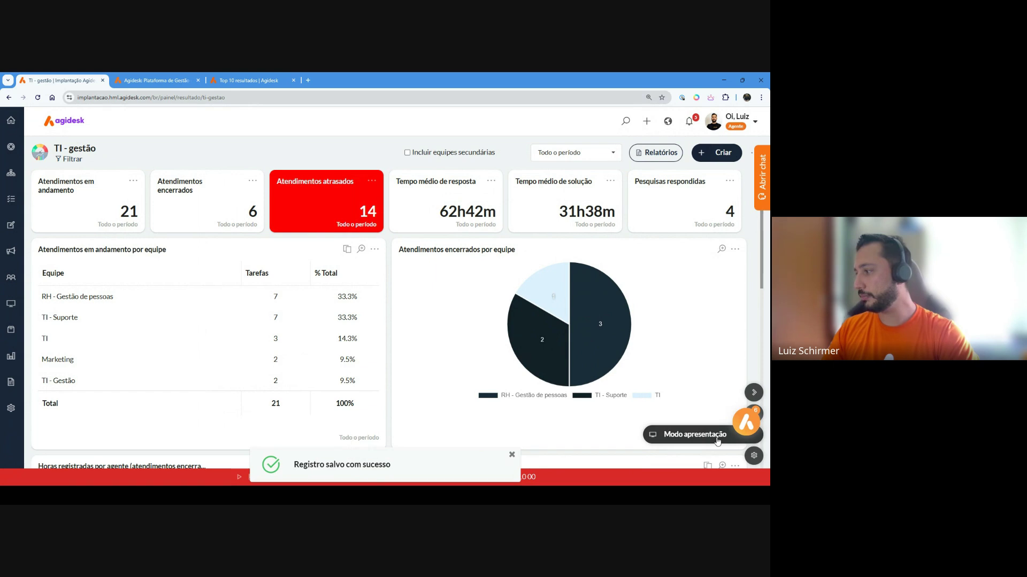
# Step: Preview the Resultados gerais dashboard in presentation mode and return to the normal view
pyautogui.click(755, 433)
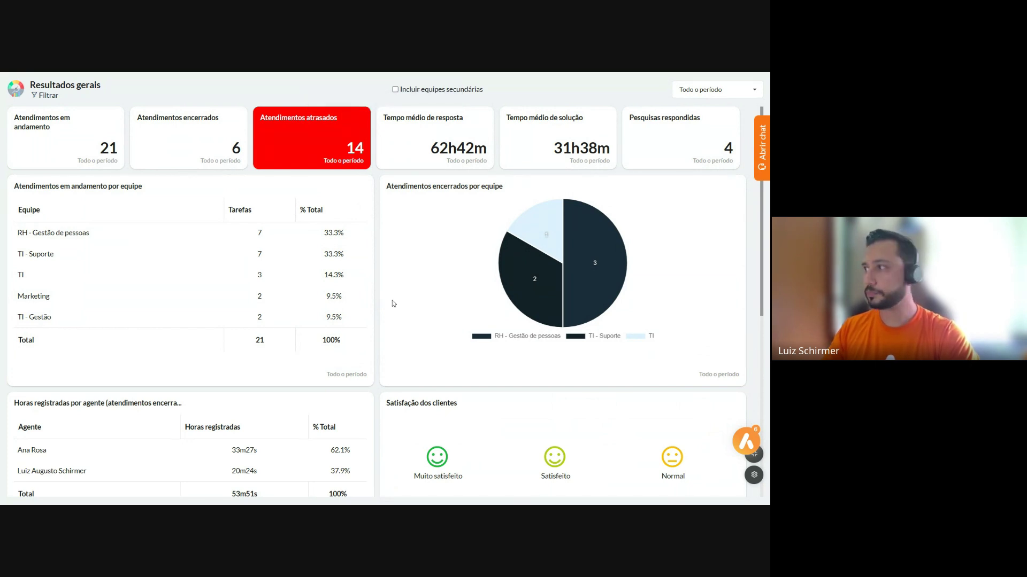
pyautogui.moveTo(588, 283)
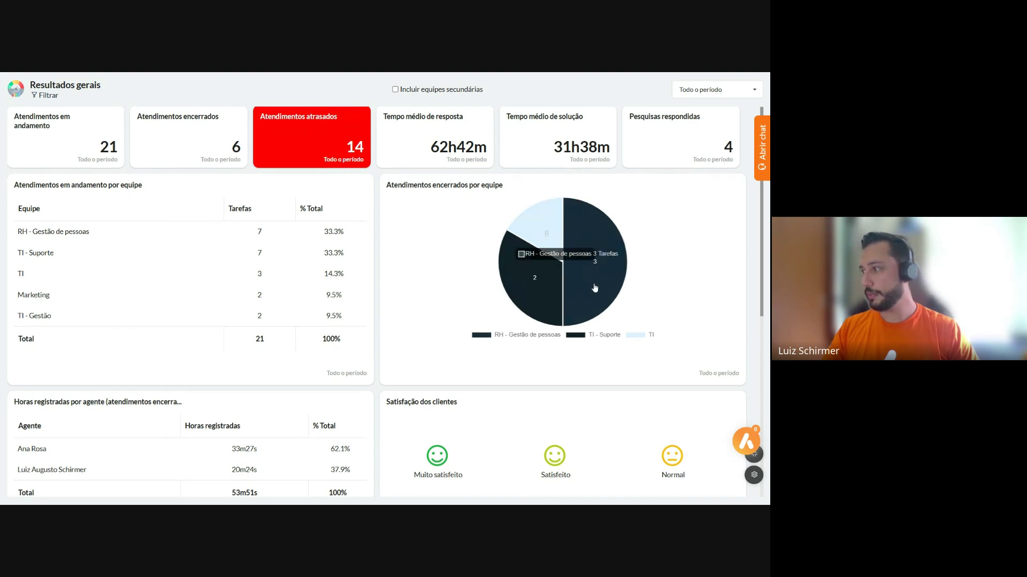
pyautogui.press('Escape')
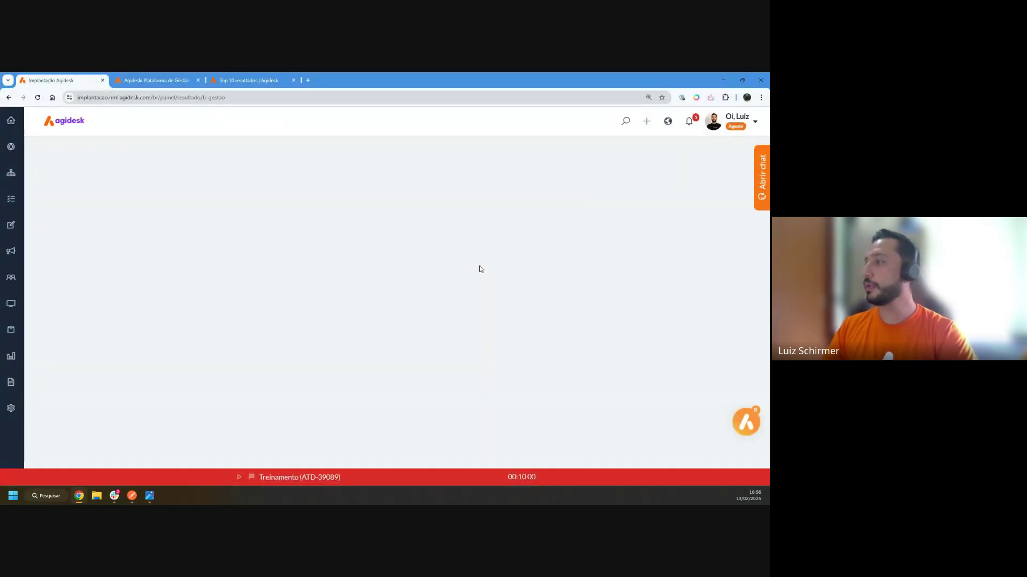
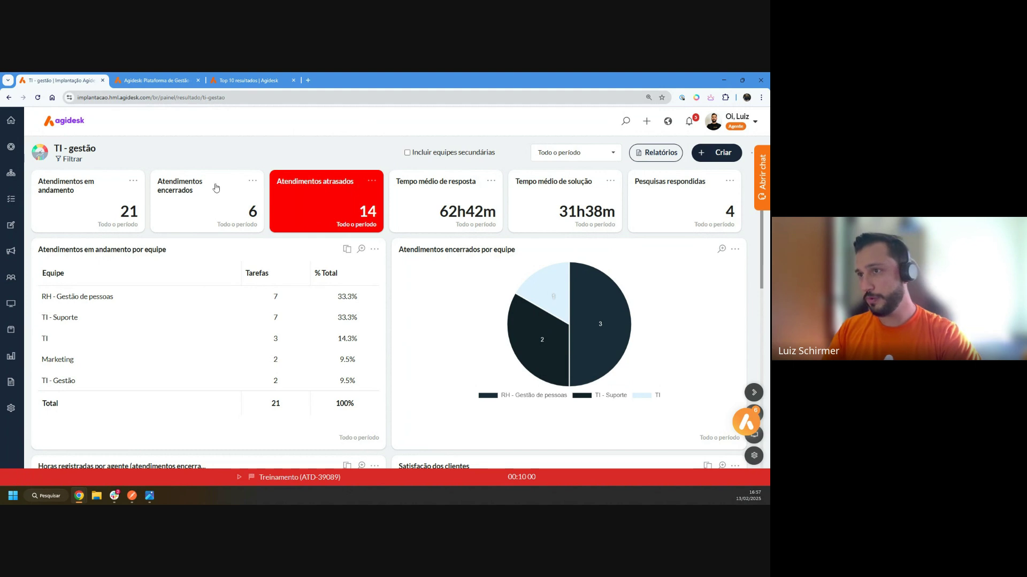
# Step: View the TI - gestão dashboard for 30 dias atrás and 12 meses atrás, and return the period to Todo o período
pyautogui.click(558, 153)
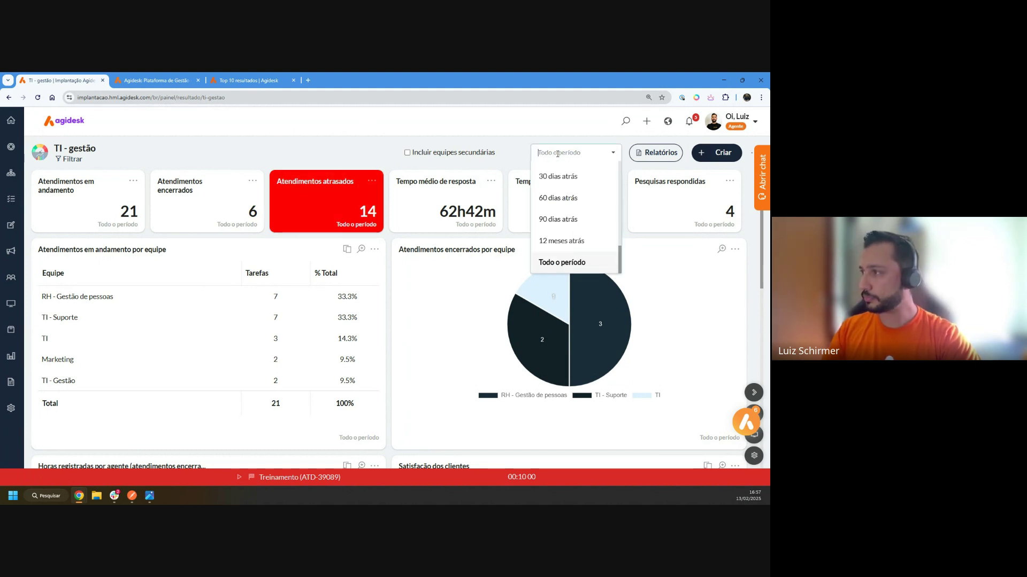
pyautogui.click(561, 176)
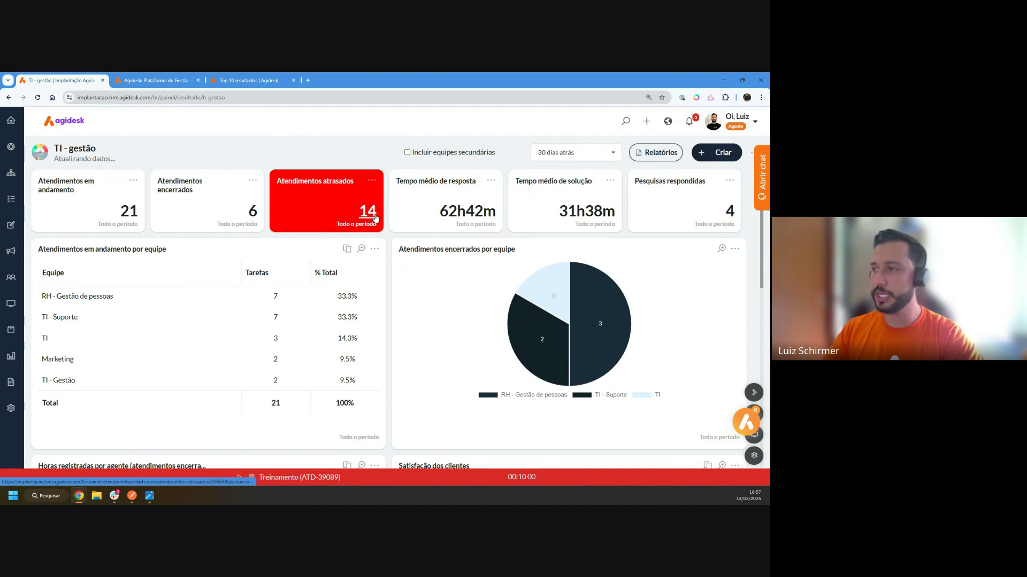
pyautogui.click(591, 159)
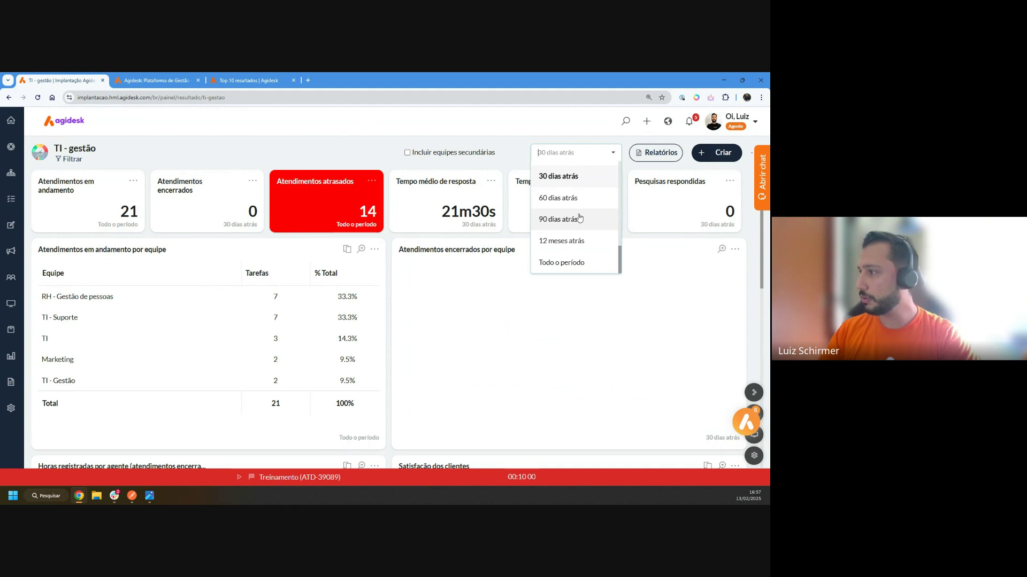
pyautogui.click(553, 246)
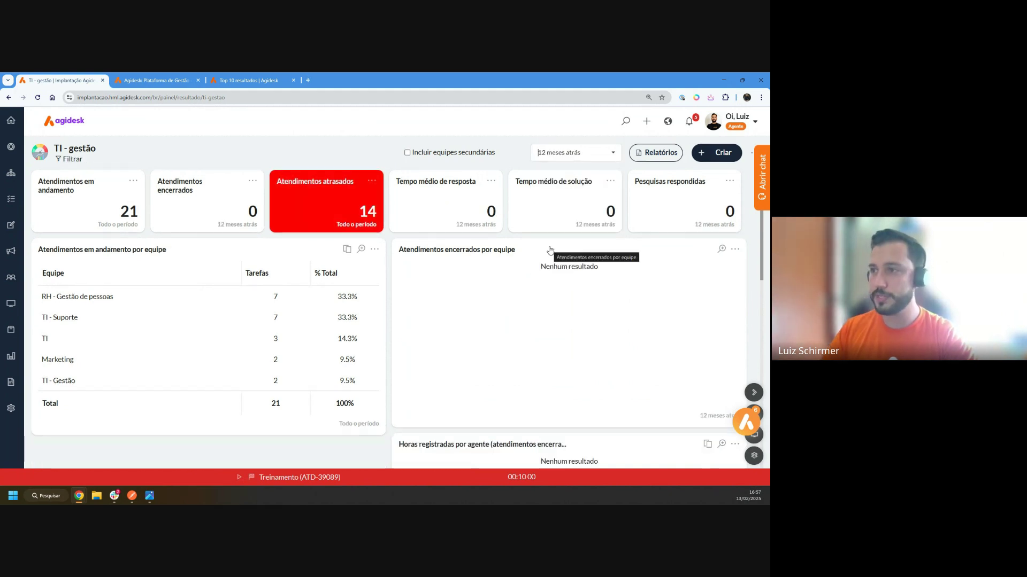
pyautogui.click(556, 153)
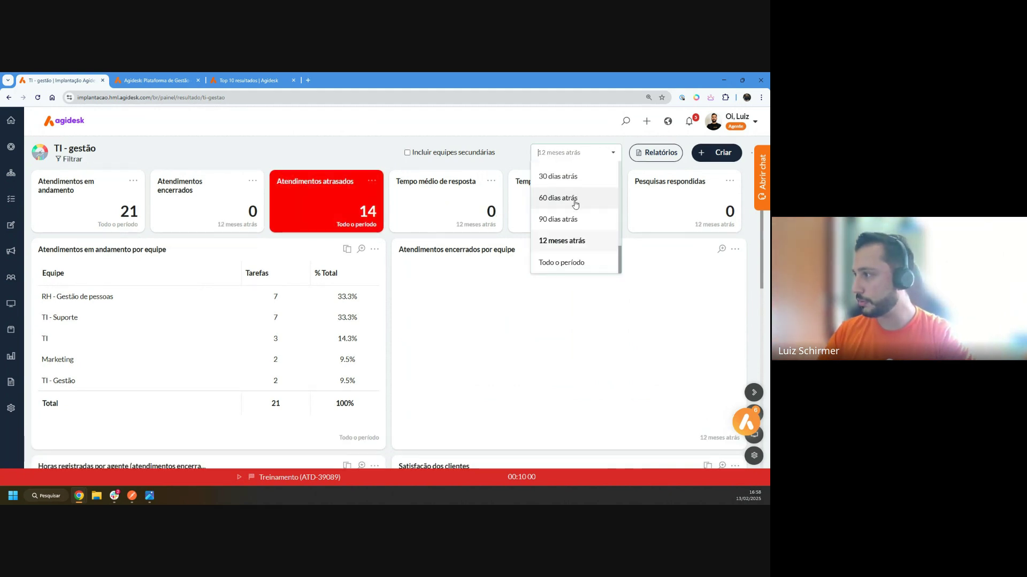
pyautogui.click(562, 262)
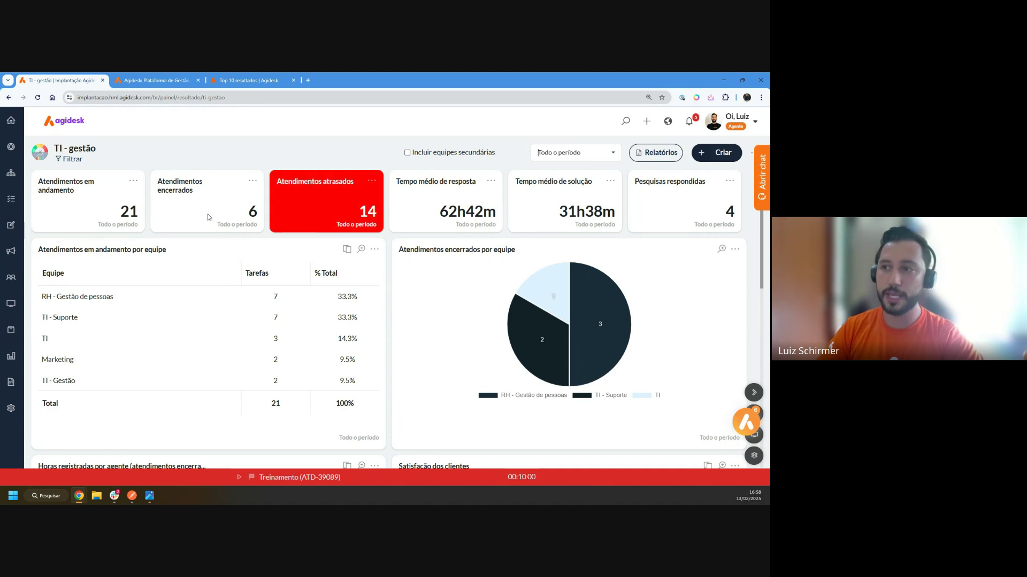
# Step: Open the ticket list behind the Atendimentos encerrados indicator and look through its tickets
pyautogui.click(252, 218)
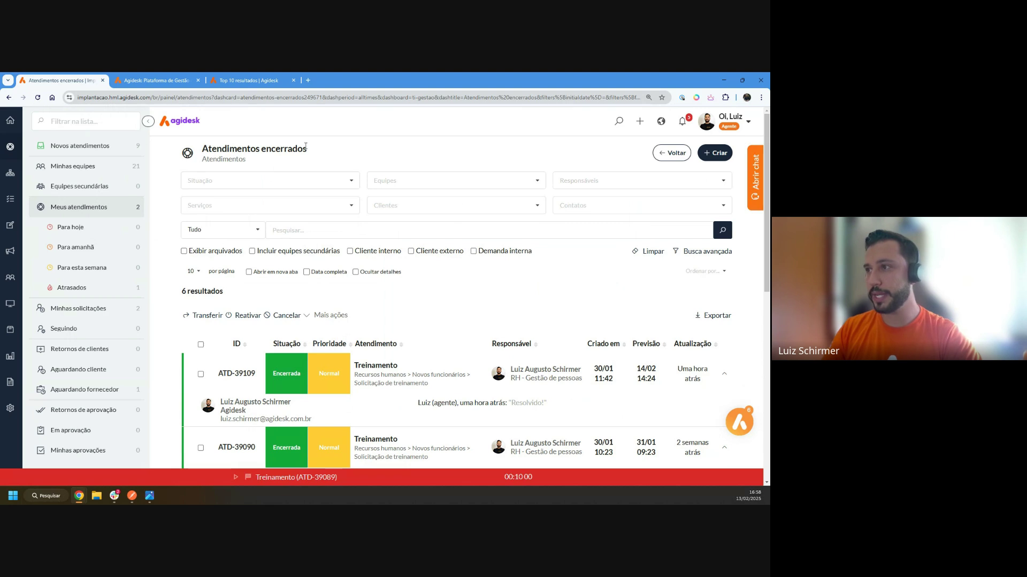
pyautogui.moveTo(310, 150); pyautogui.dragTo(207, 150)
pyautogui.scroll(-3, 278, 248)
pyautogui.scroll(-5, 278, 248)
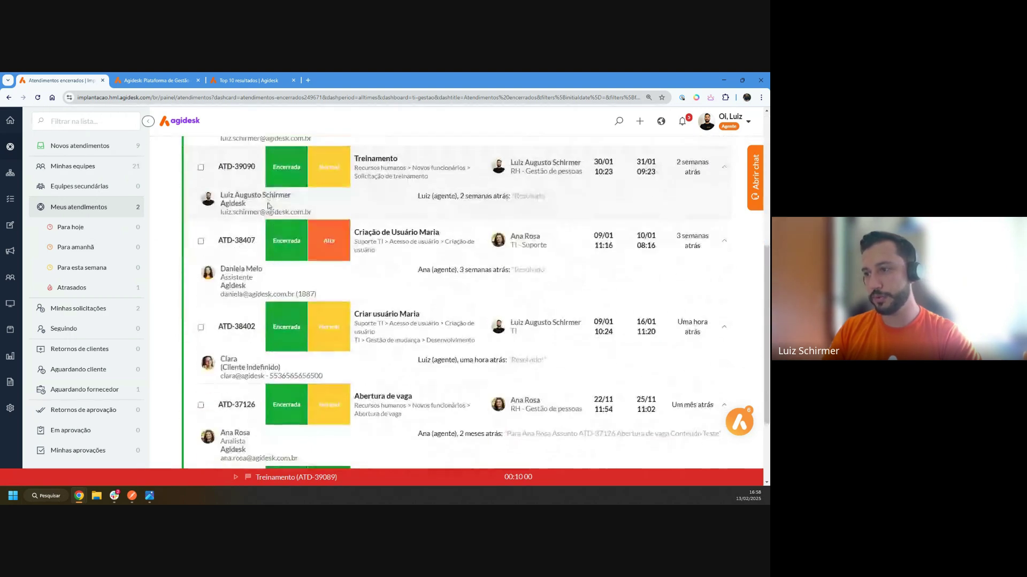
pyautogui.scroll(8, 396, 328)
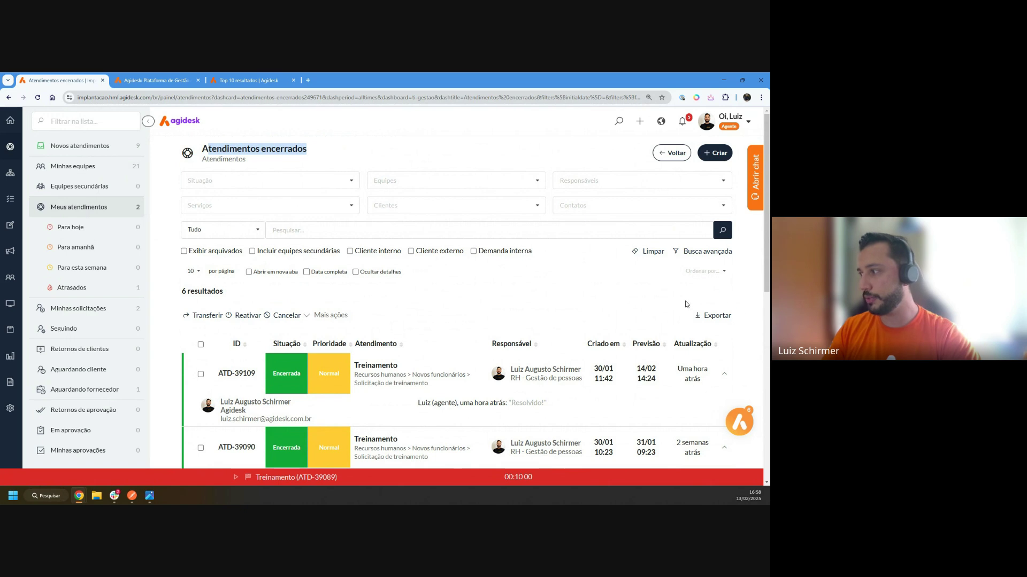
# Step: Export the closed tickets list in XLSX (Excel 2007+) format with all fields and open the exported file in Excel
pyautogui.click(714, 316)
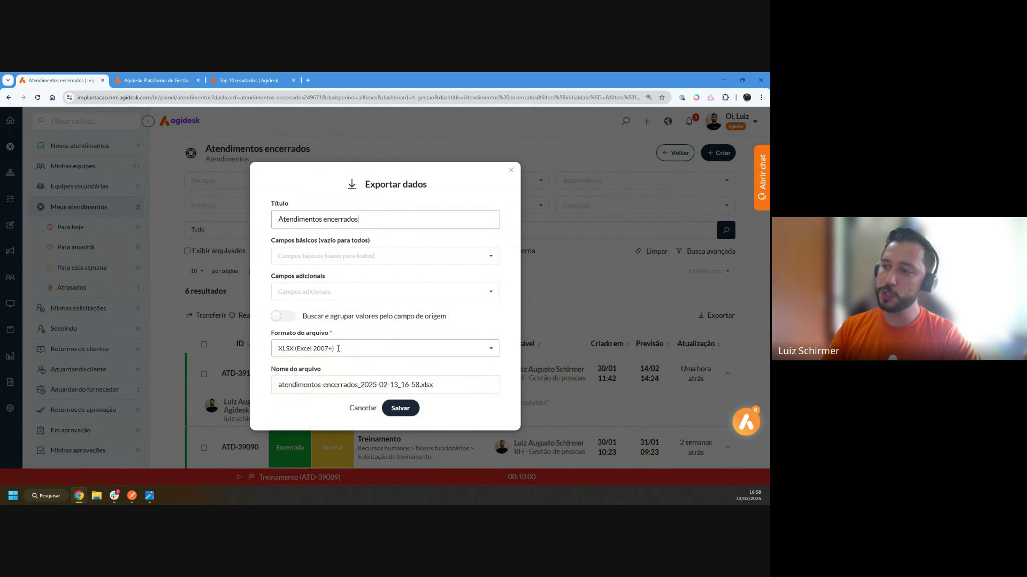
pyautogui.click(399, 409)
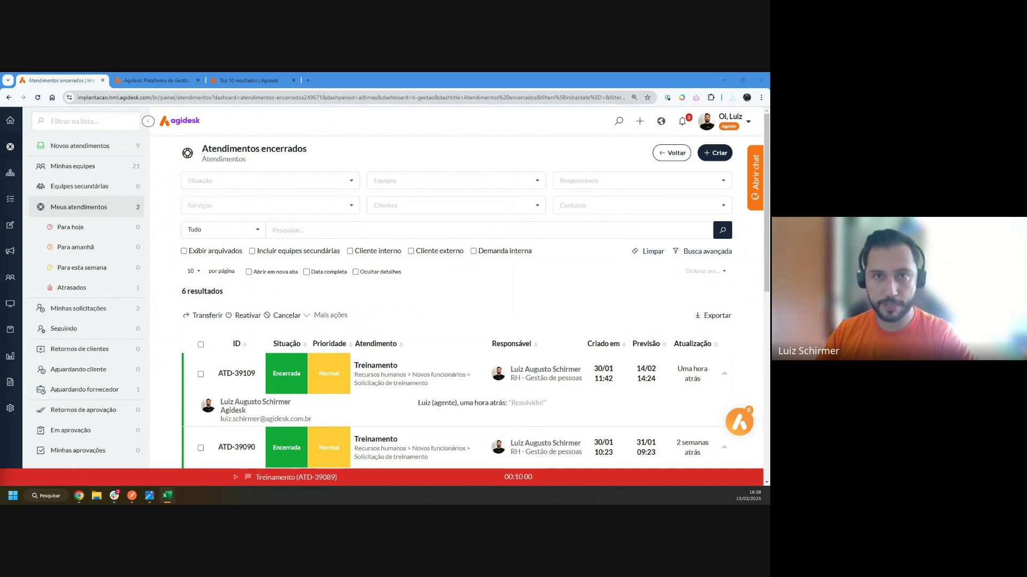
pyautogui.moveTo(1, 299); pyautogui.dragTo(426, 75)
pyautogui.click(480, 111)
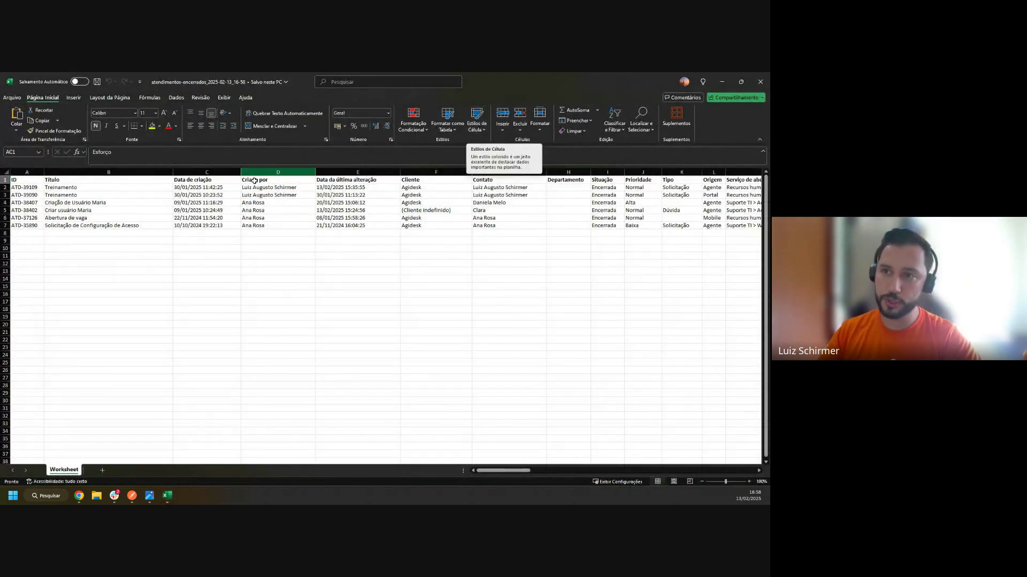
# Step: Examine the ID, title, creation and last change columns of the exported spreadsheet, close it, and return to the TI - gestão dashboard
pyautogui.moveTo(22, 188); pyautogui.dragTo(22, 233)
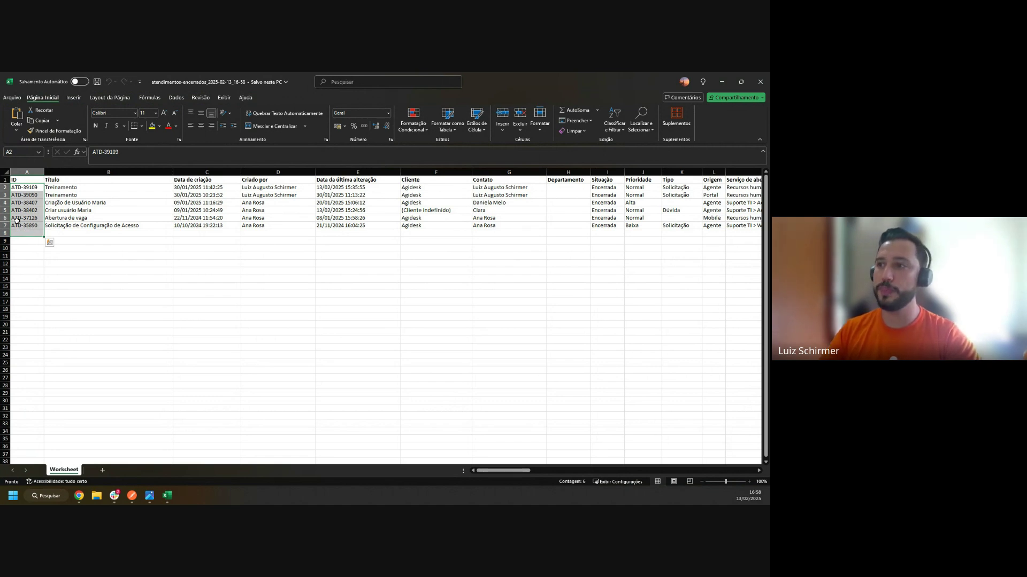
pyautogui.moveTo(90, 187); pyautogui.dragTo(87, 226)
pyautogui.moveTo(210, 181); pyautogui.dragTo(246, 241)
pyautogui.moveTo(355, 188); pyautogui.dragTo(357, 218)
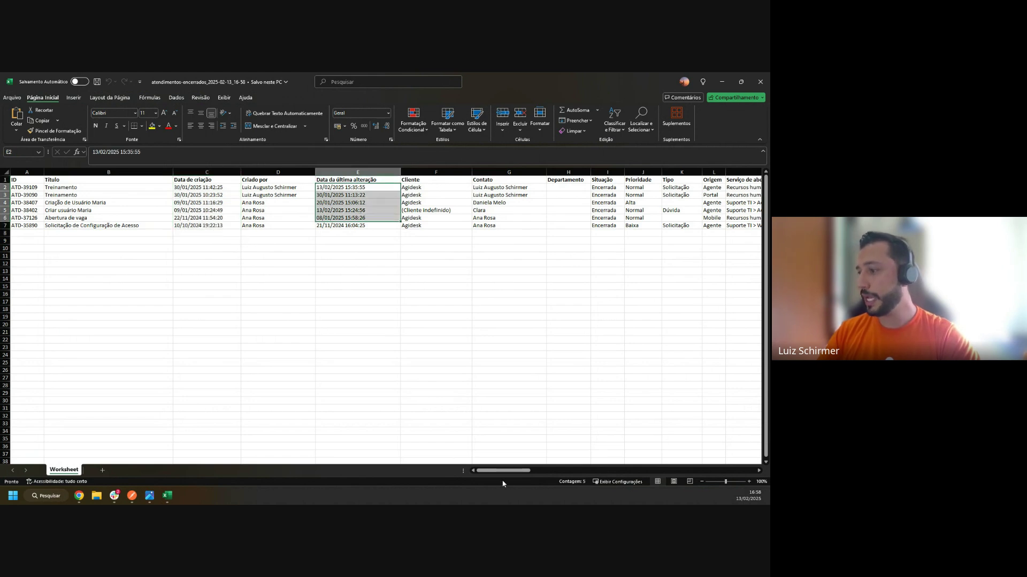
pyautogui.moveTo(502, 471); pyautogui.dragTo(216, 479)
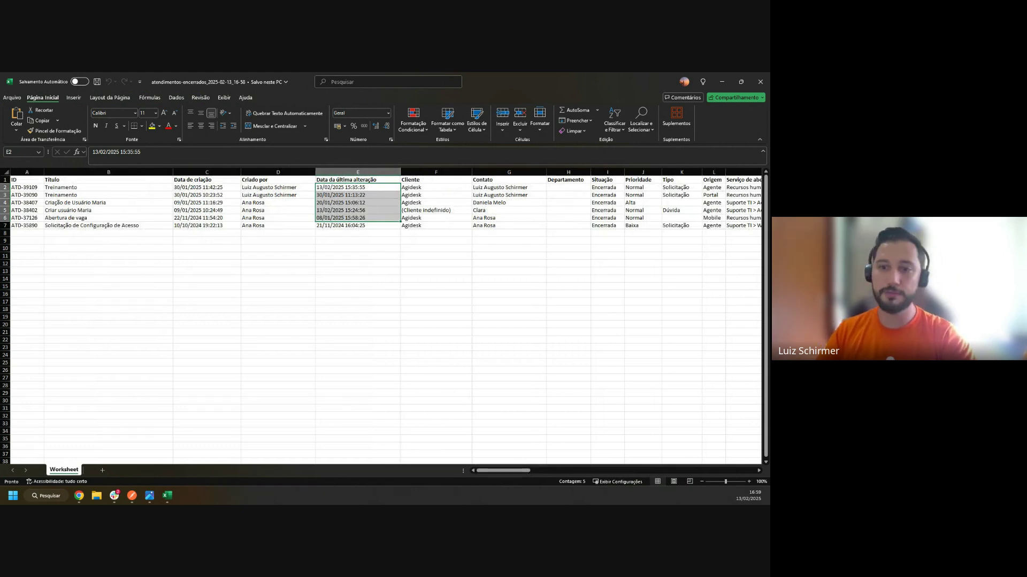
pyautogui.click(512, 235)
pyautogui.click(759, 82)
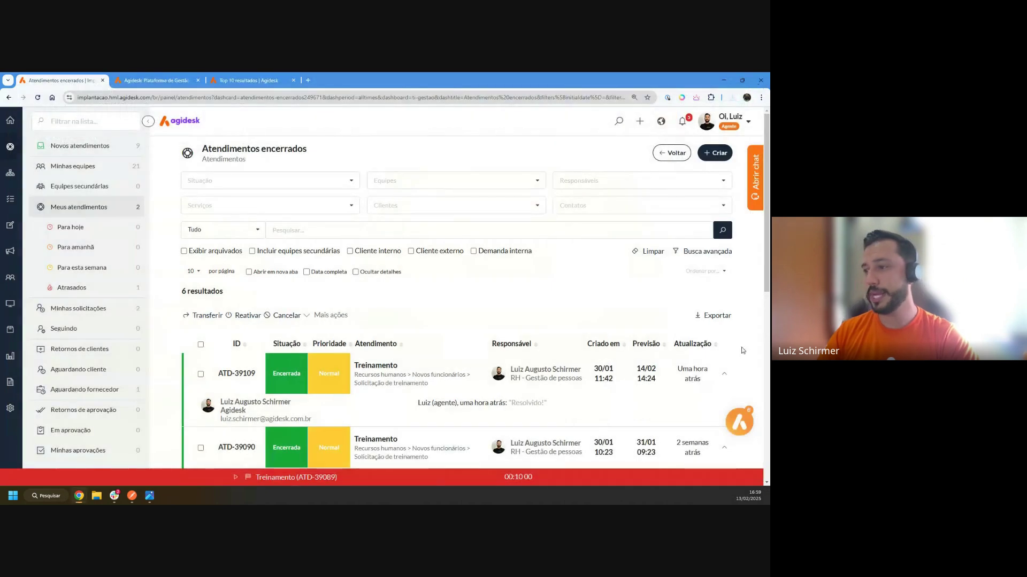
pyautogui.click(672, 153)
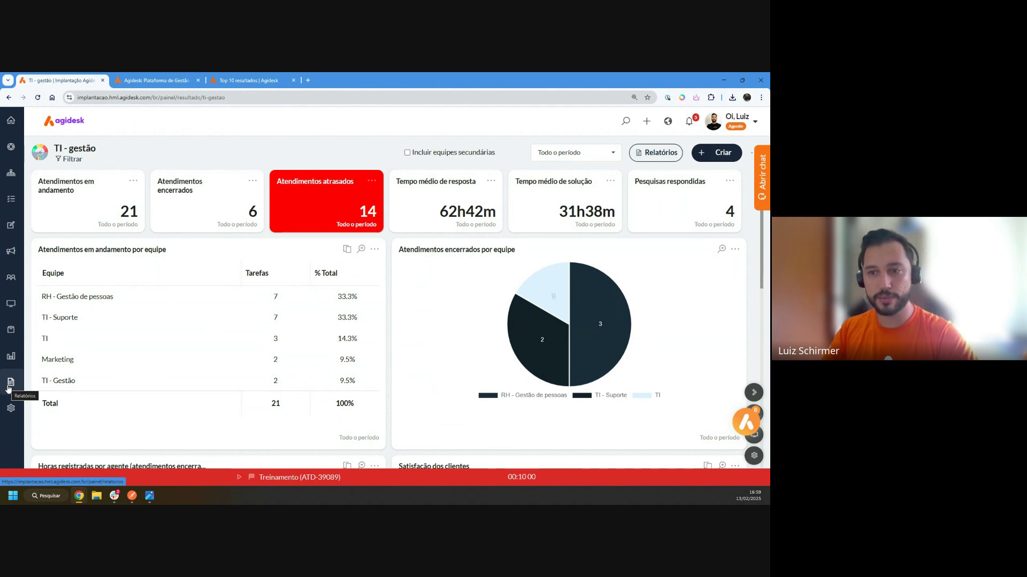
# Step: Create a report titled Atendimentos da semana with type Tarefas, grouped by Equipe
pyautogui.click(10, 382)
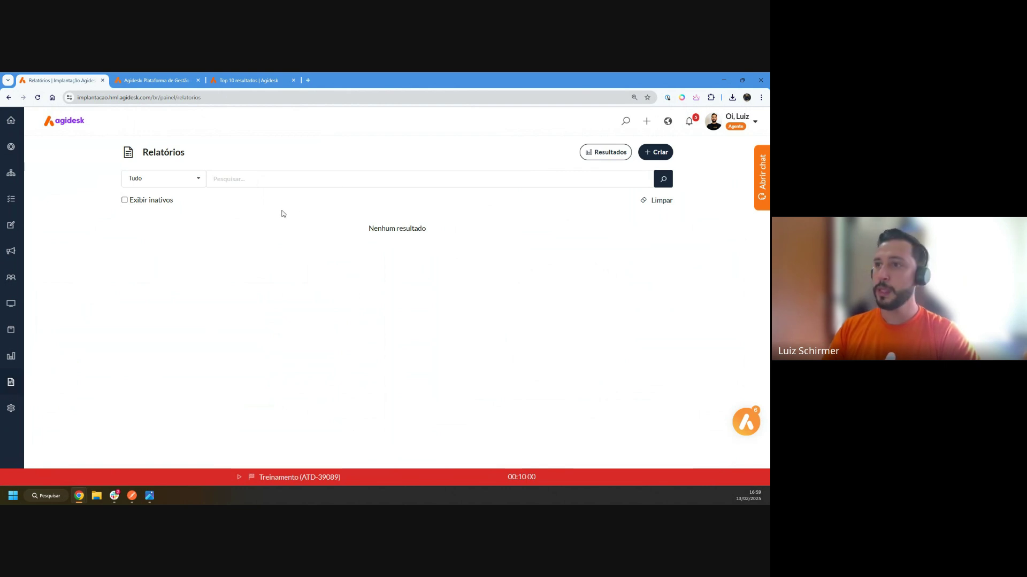
pyautogui.click(662, 155)
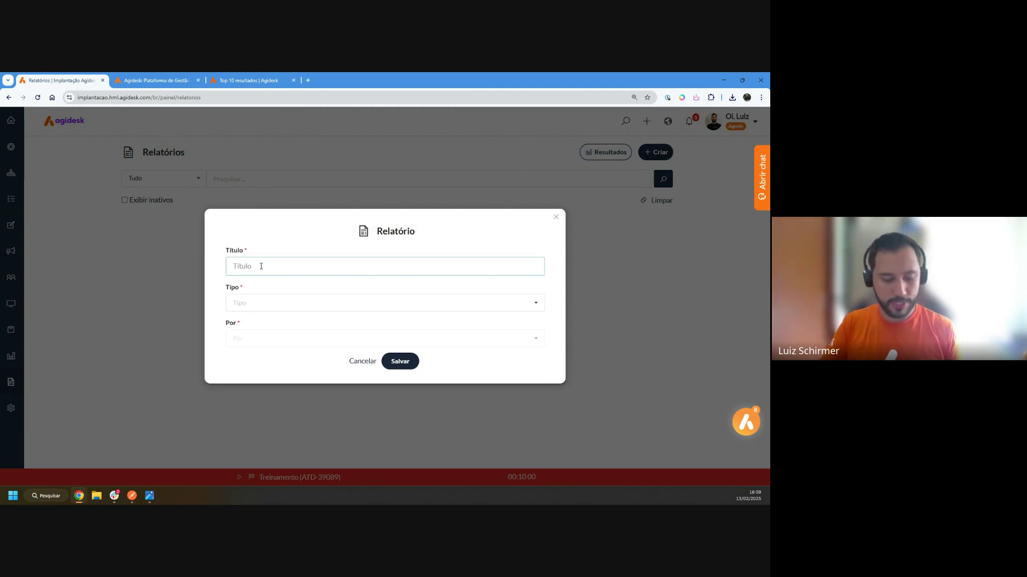
pyautogui.write('Atendimentos da semana')
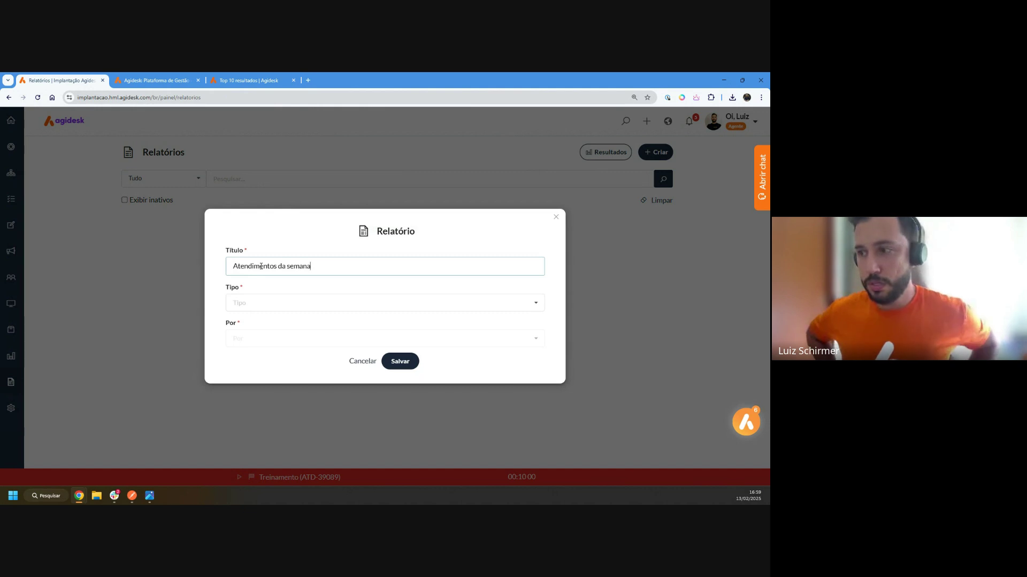
pyautogui.click(307, 299)
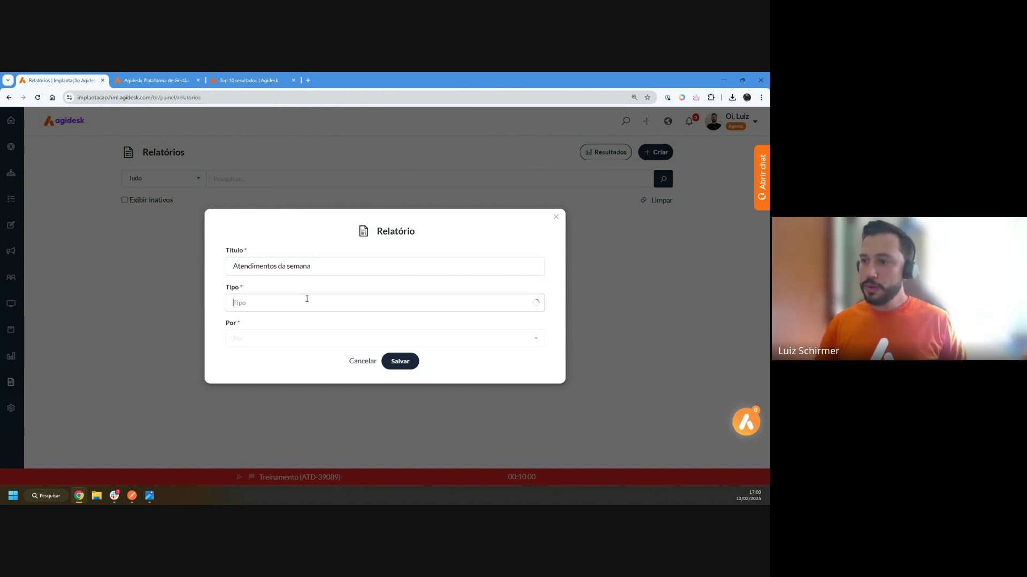
pyautogui.scroll(-1, 306, 300)
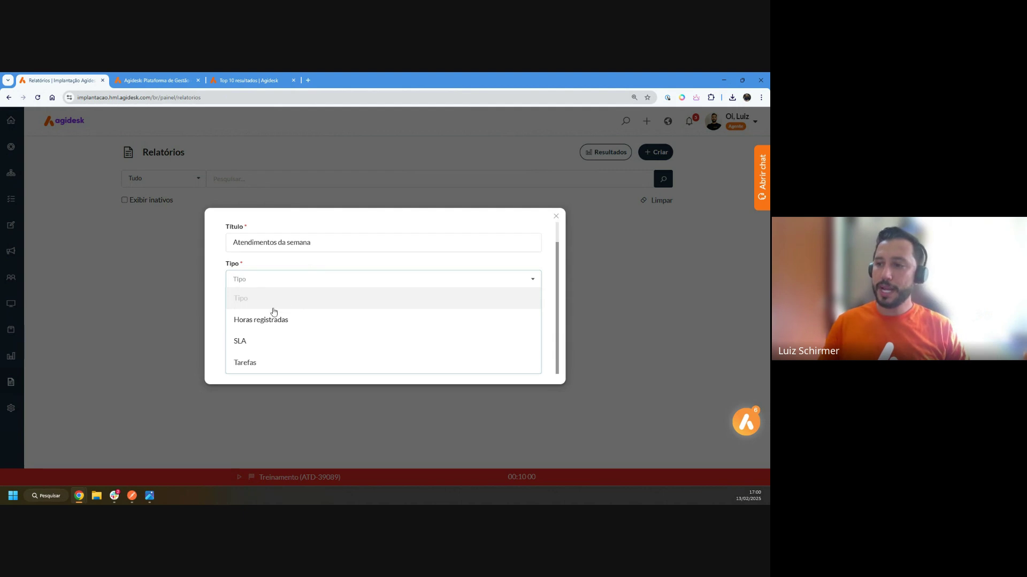
pyautogui.click(248, 367)
pyautogui.moveTo(246, 323); pyautogui.dragTo(227, 329)
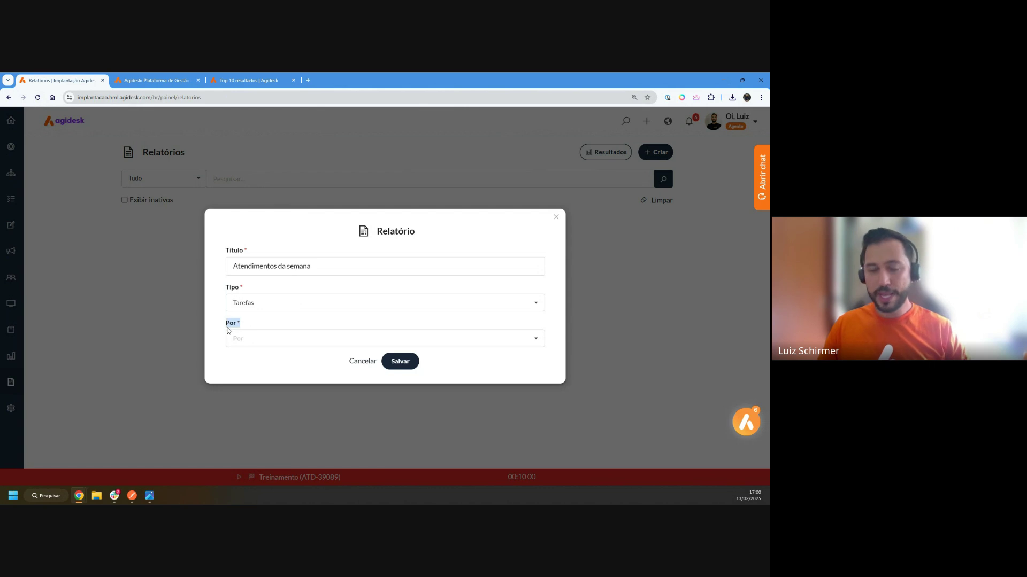
pyautogui.click(259, 339)
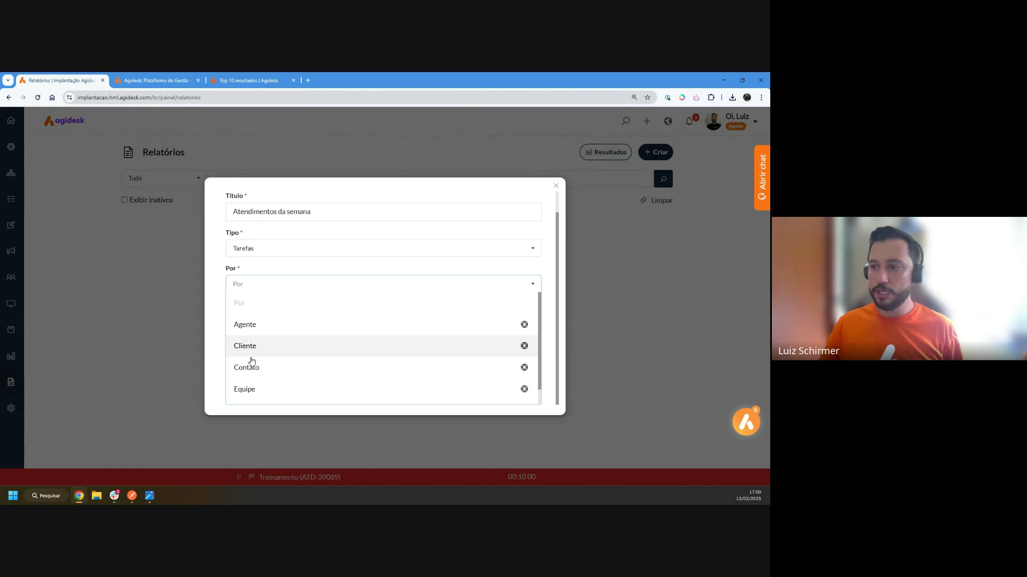
pyautogui.scroll(-1, 251, 371)
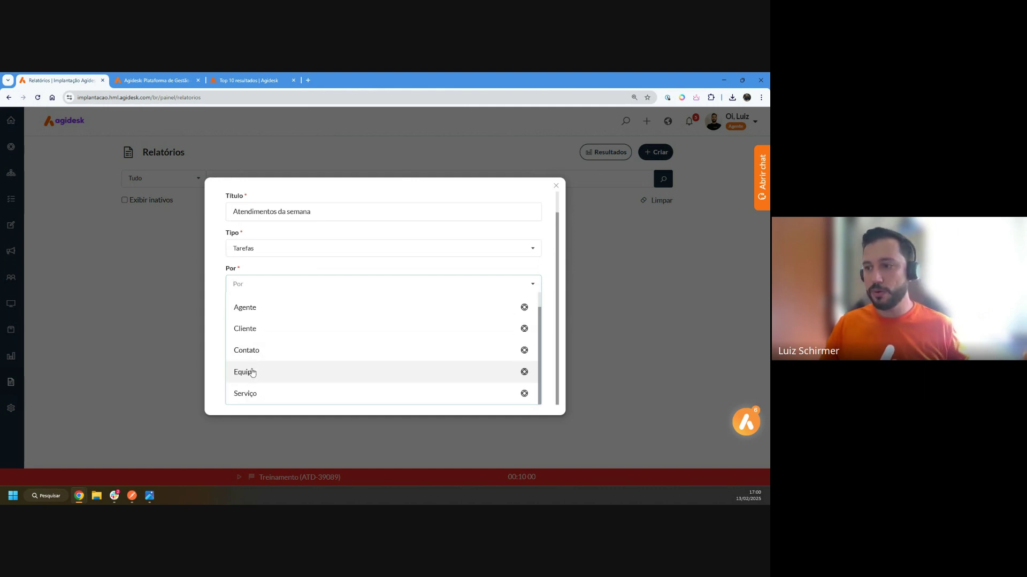
pyautogui.click(251, 374)
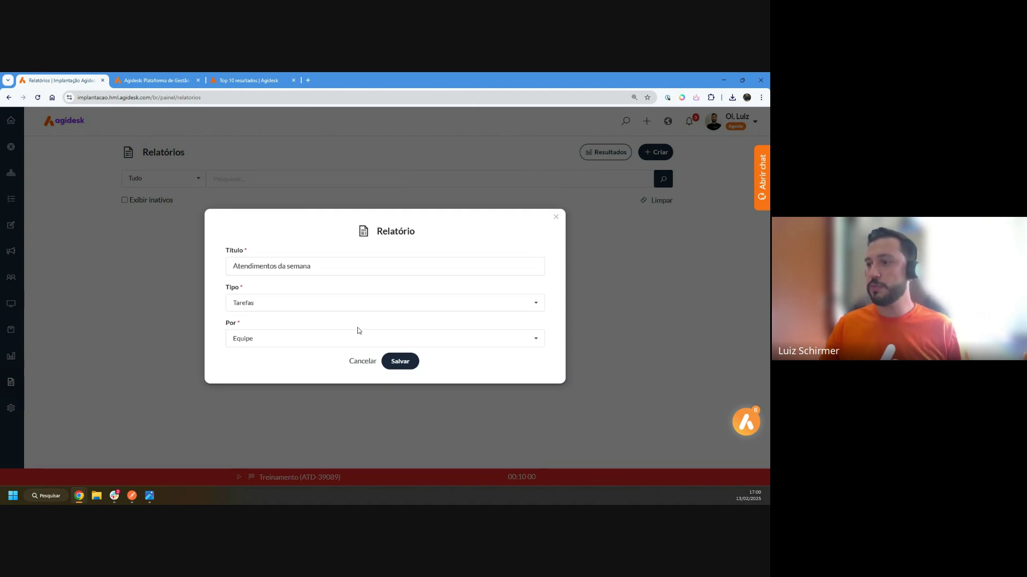
pyautogui.click(401, 362)
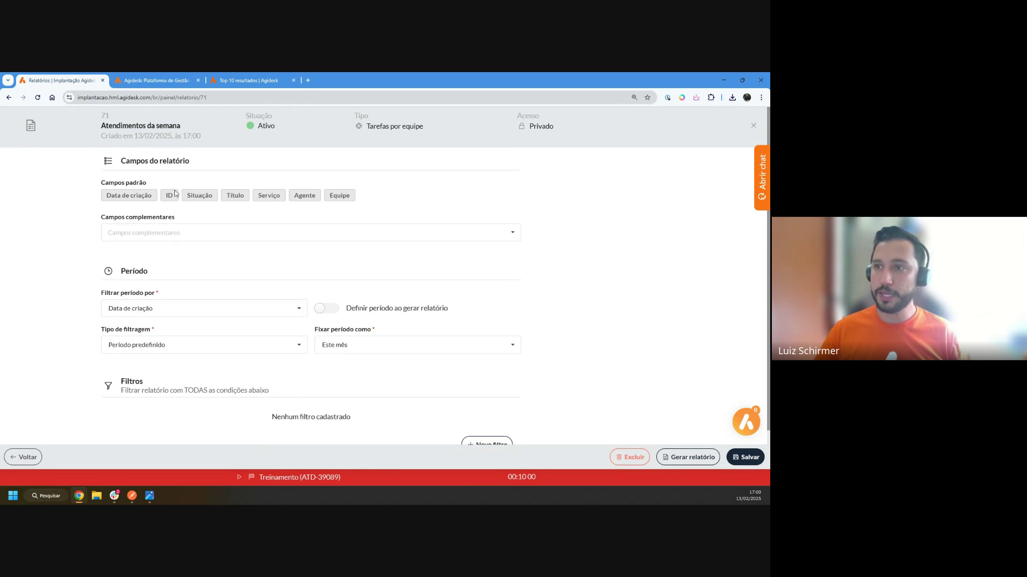
# Step: Examine the report's standard fields and the available Campos complementares without adding any
pyautogui.moveTo(148, 186); pyautogui.dragTo(97, 187)
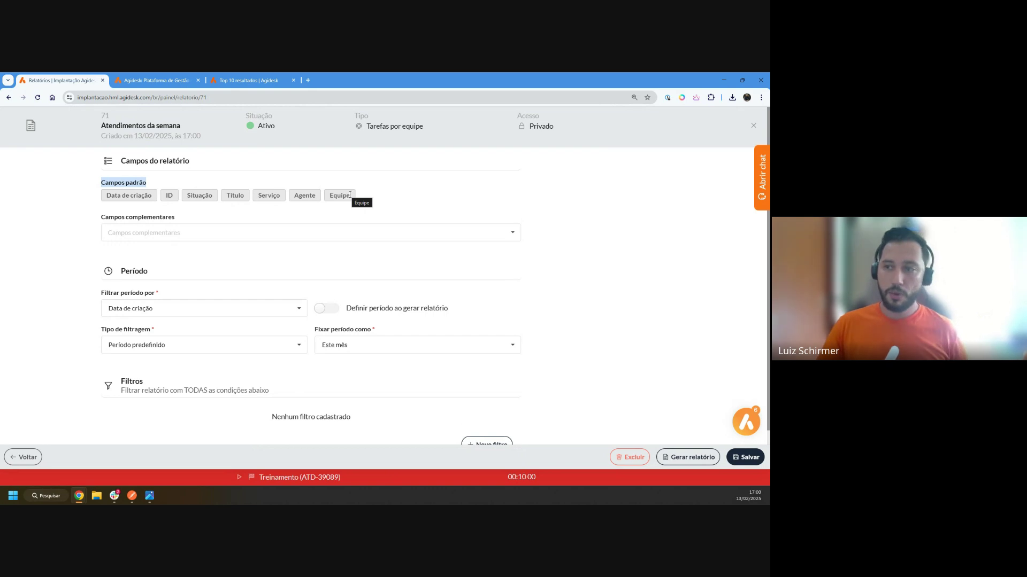
pyautogui.click(645, 240)
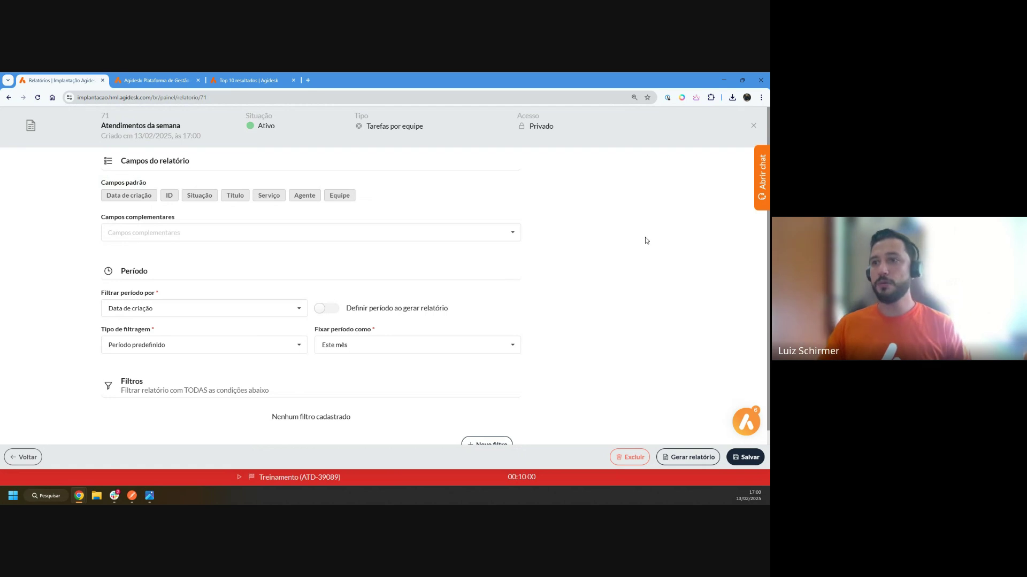
pyautogui.moveTo(172, 215); pyautogui.dragTo(101, 218)
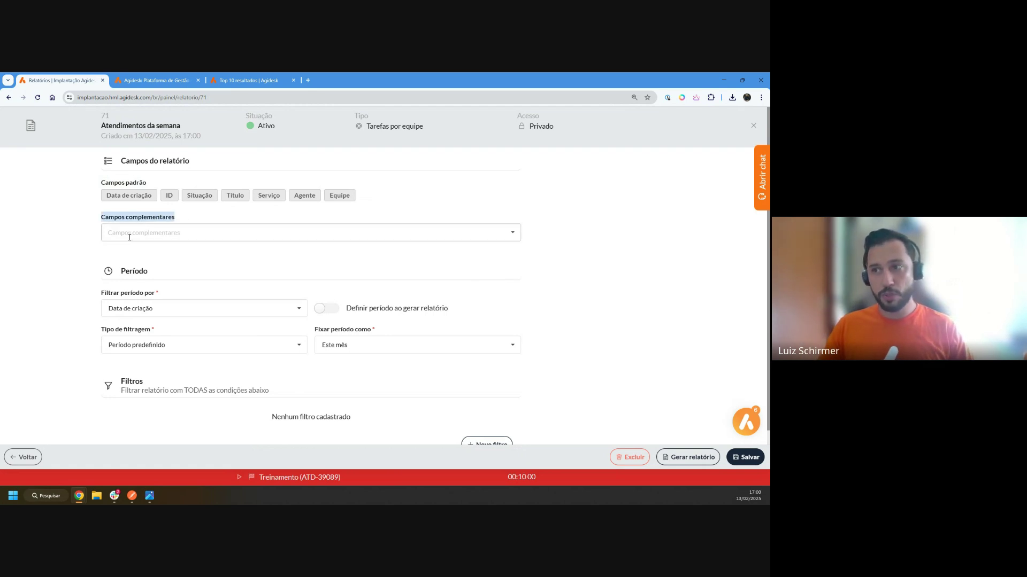
pyautogui.click(107, 242)
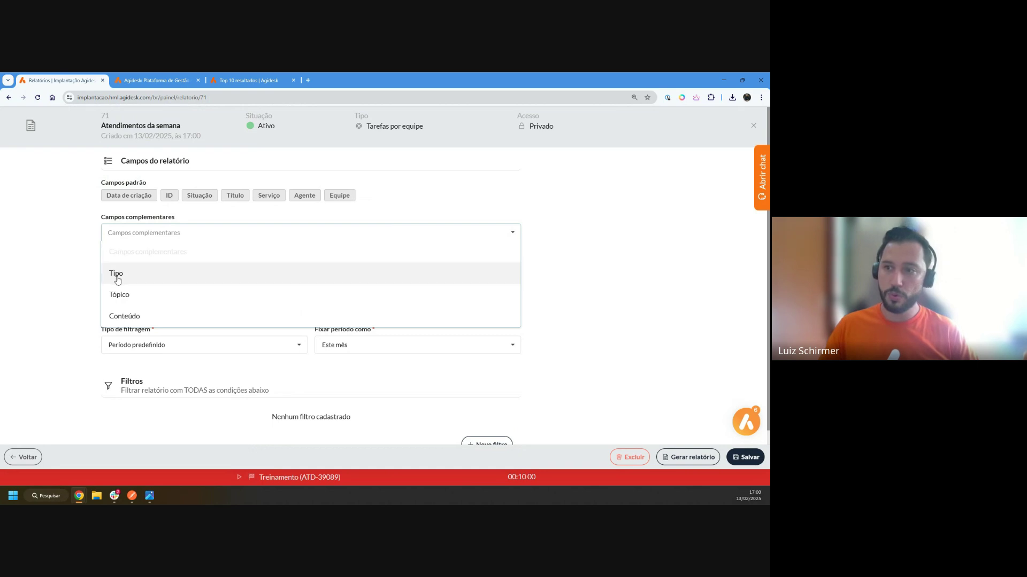
pyautogui.scroll(-1, 103, 257)
pyautogui.click(75, 231)
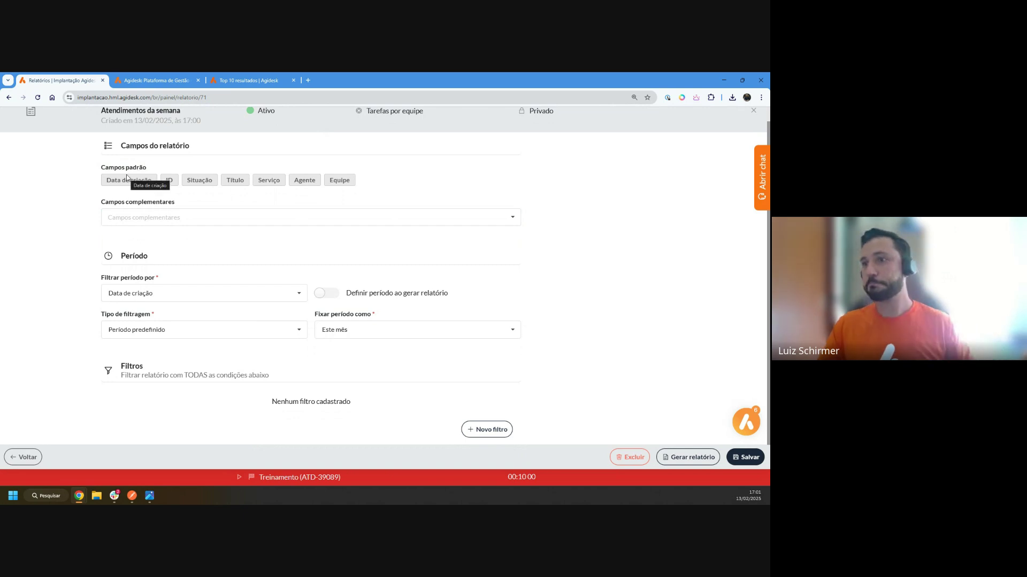
# Step: Set the report's fixed period to Semana passada and review the other predefined period options
pyautogui.moveTo(152, 255); pyautogui.dragTo(101, 282)
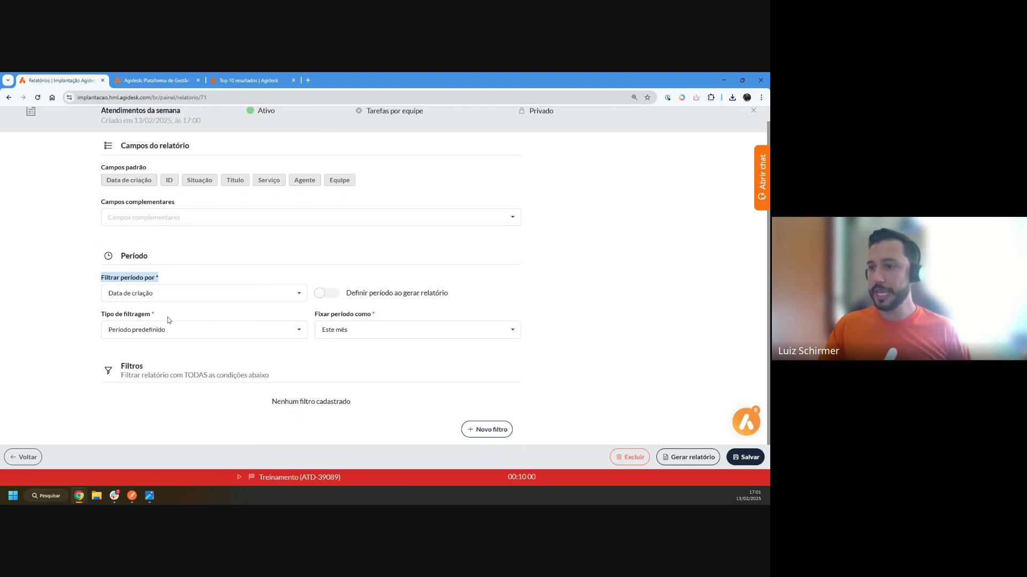
pyautogui.moveTo(168, 318); pyautogui.dragTo(37, 312)
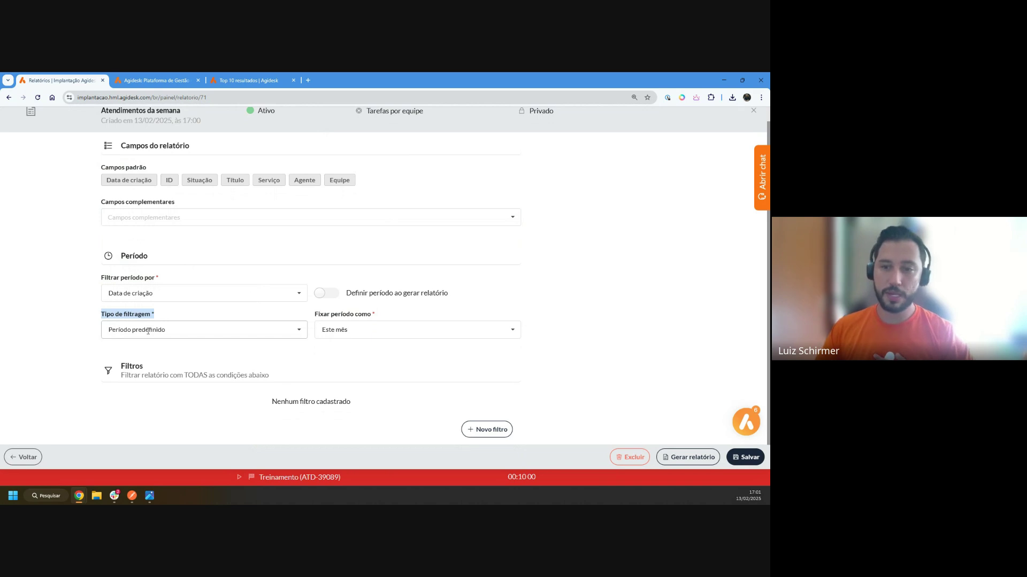
pyautogui.click(367, 331)
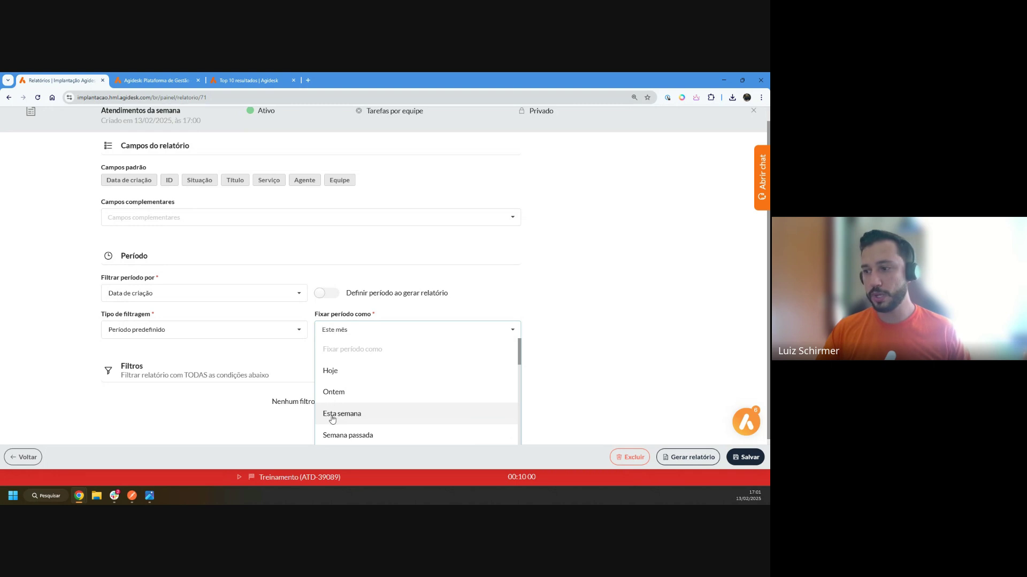
pyautogui.click(331, 435)
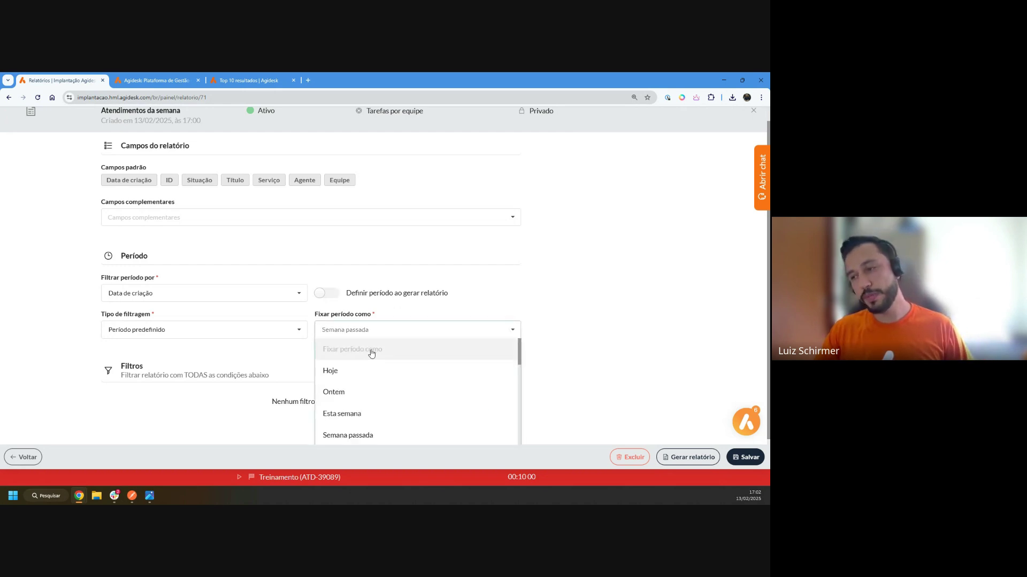
pyautogui.scroll(-5, 371, 353)
pyautogui.scroll(3, 369, 364)
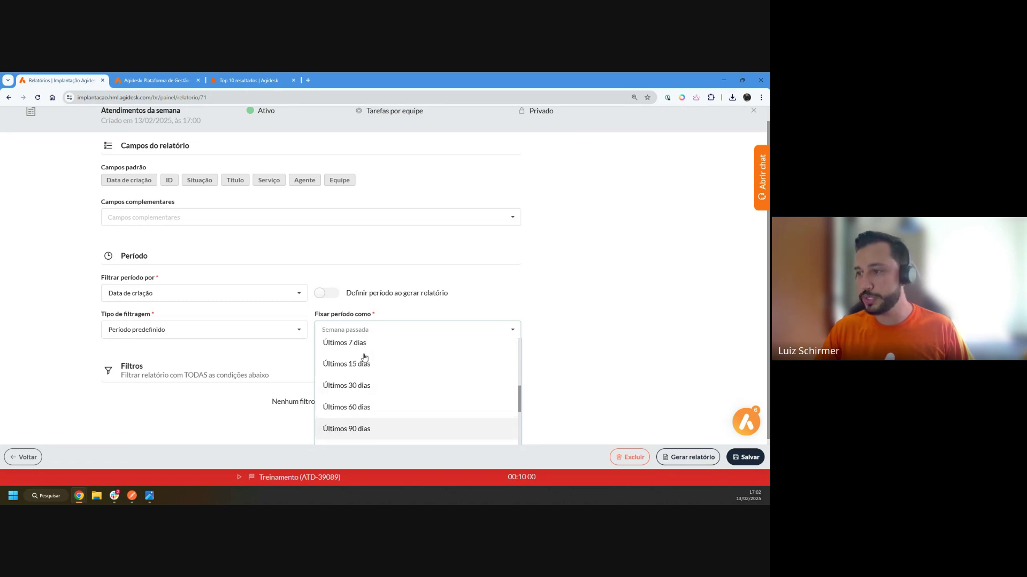
pyautogui.scroll(-4, 352, 355)
pyautogui.scroll(-2, 348, 354)
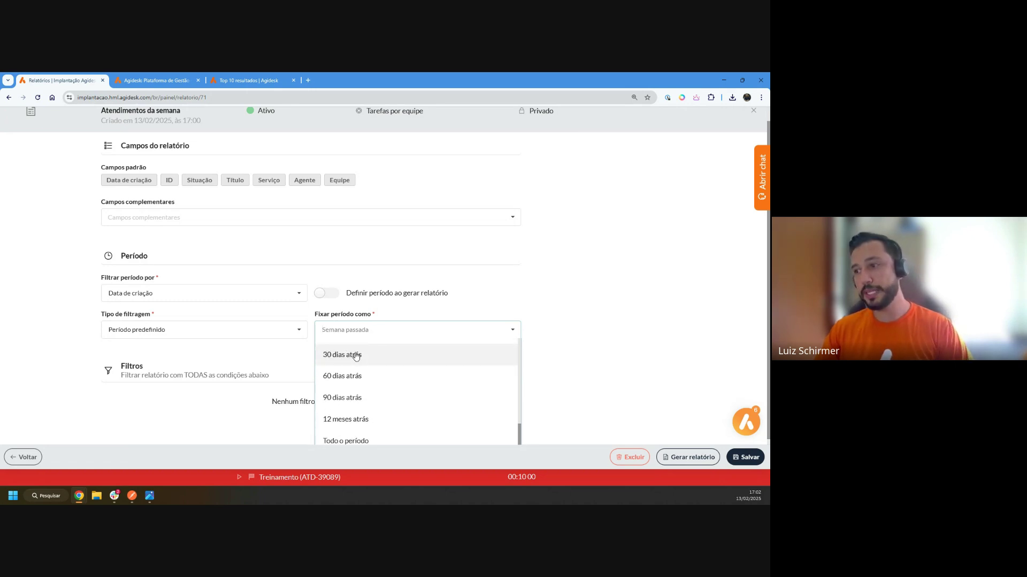
pyautogui.click(116, 319)
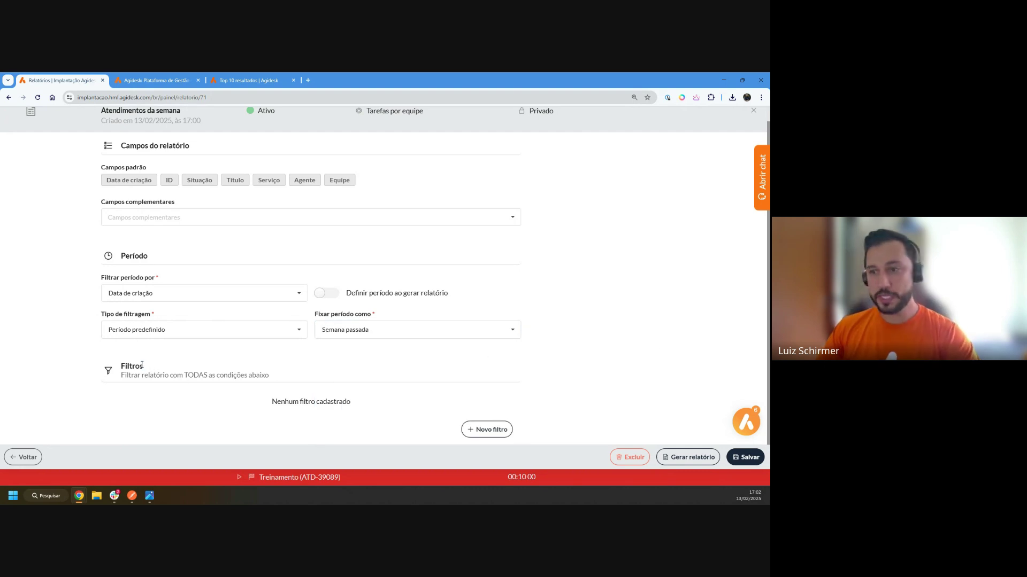
# Step: Add a report filter with field Módulo, criterion É (igual) and value Atendimentos
pyautogui.moveTo(141, 365); pyautogui.dragTo(120, 368)
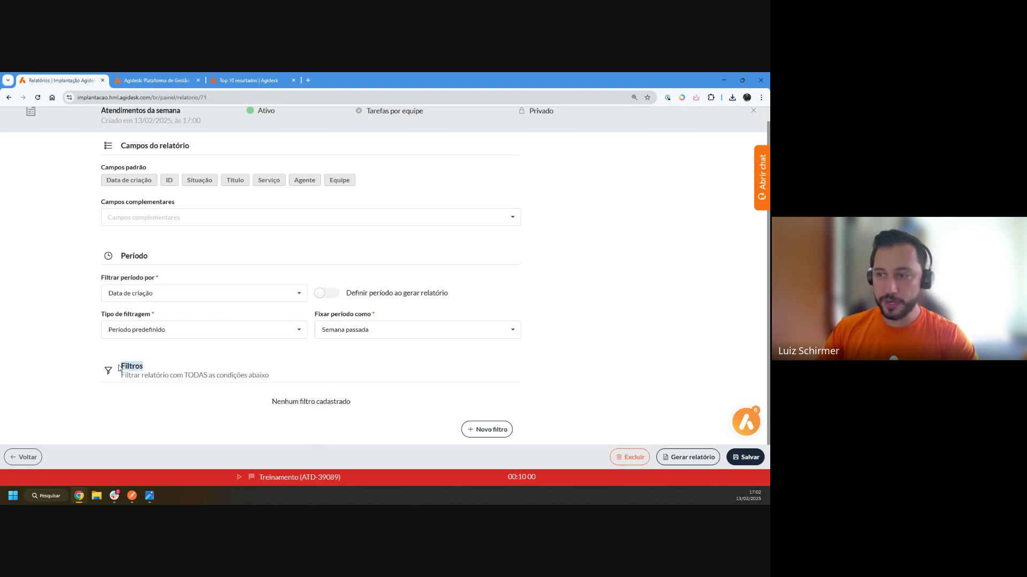
pyautogui.click(482, 427)
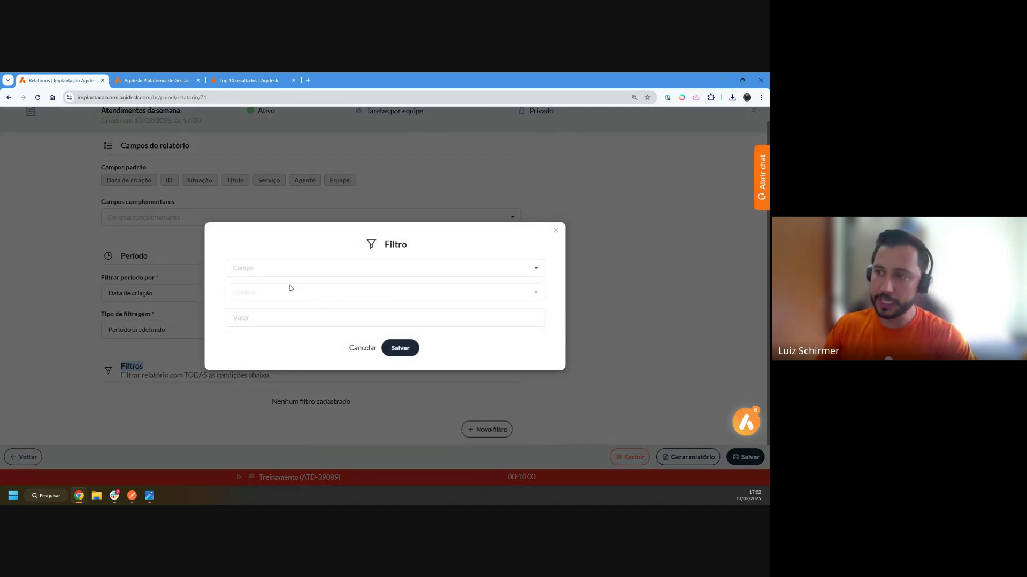
pyautogui.click(266, 269)
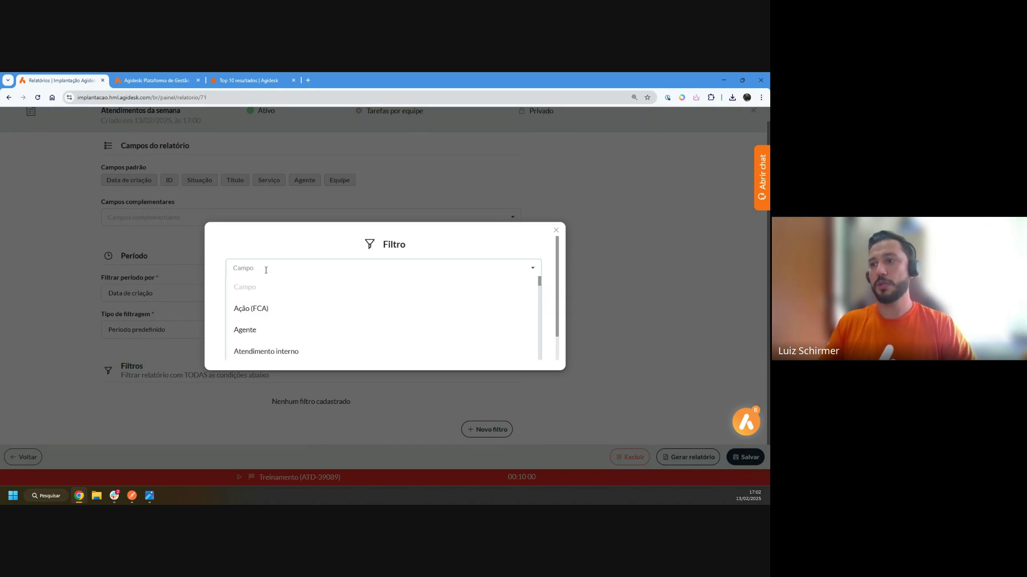
pyautogui.write('mo')
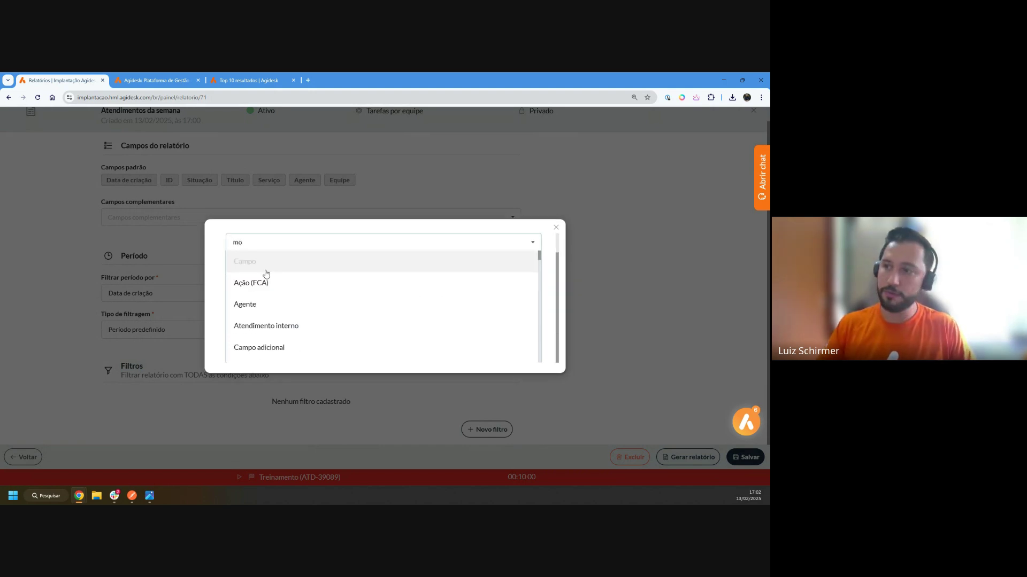
pyautogui.click(265, 331)
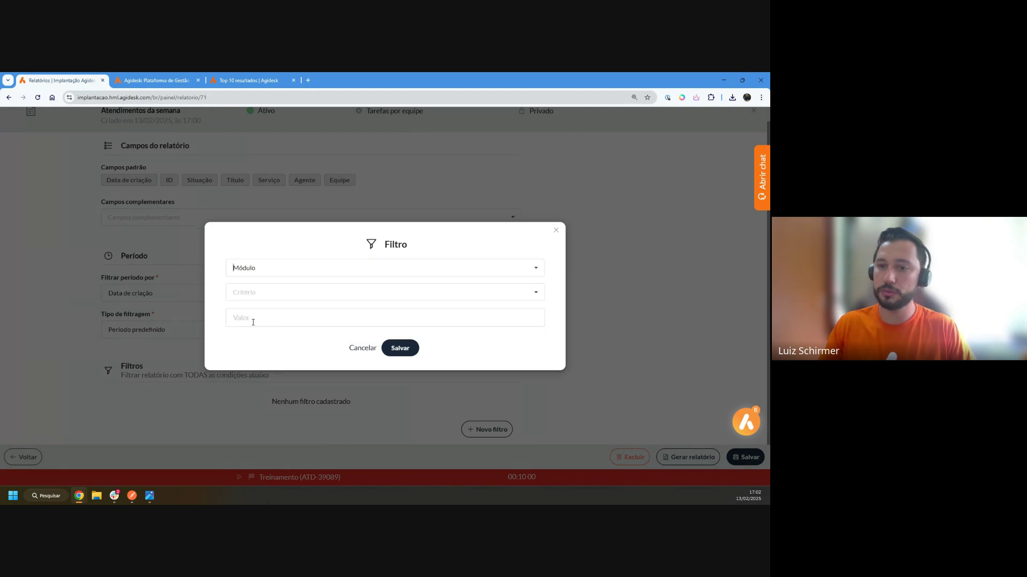
pyautogui.click(251, 295)
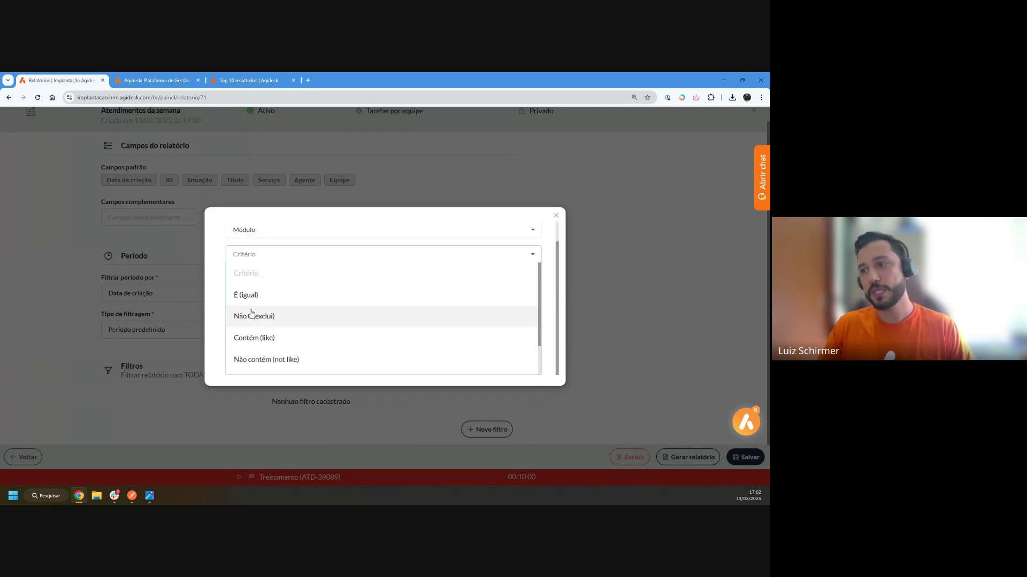
pyautogui.click(251, 296)
pyautogui.click(252, 318)
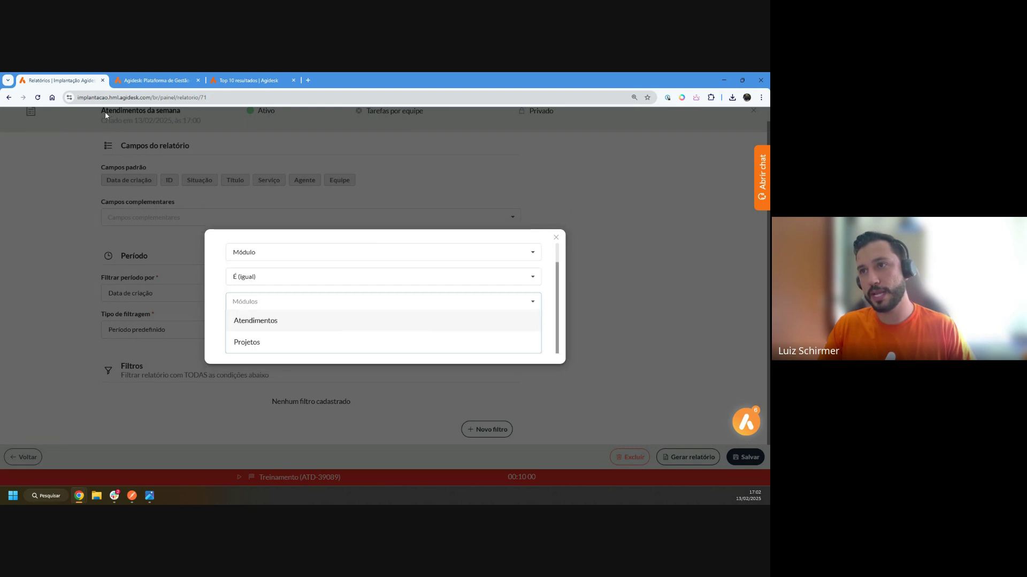
pyautogui.click(255, 321)
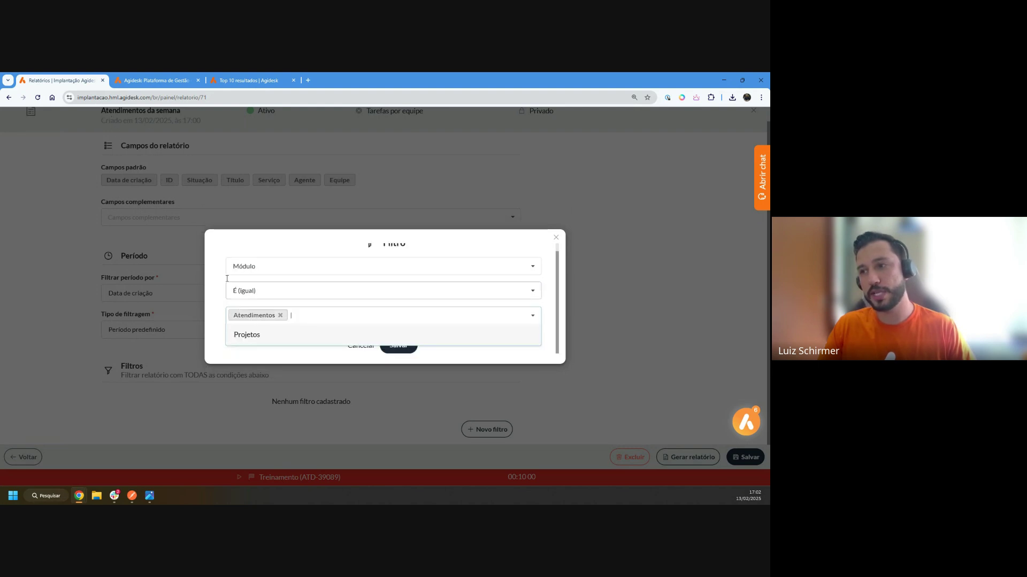
pyautogui.click(229, 261)
pyautogui.click(401, 349)
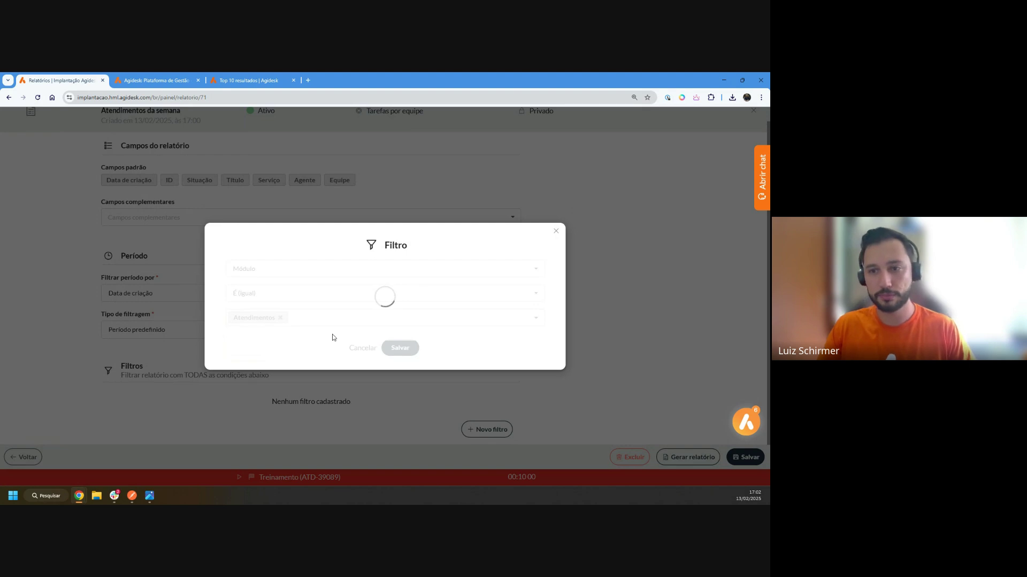
# Step: Examine the fields available for another report filter, then cancel without adding one
pyautogui.scroll(-1, 359, 334)
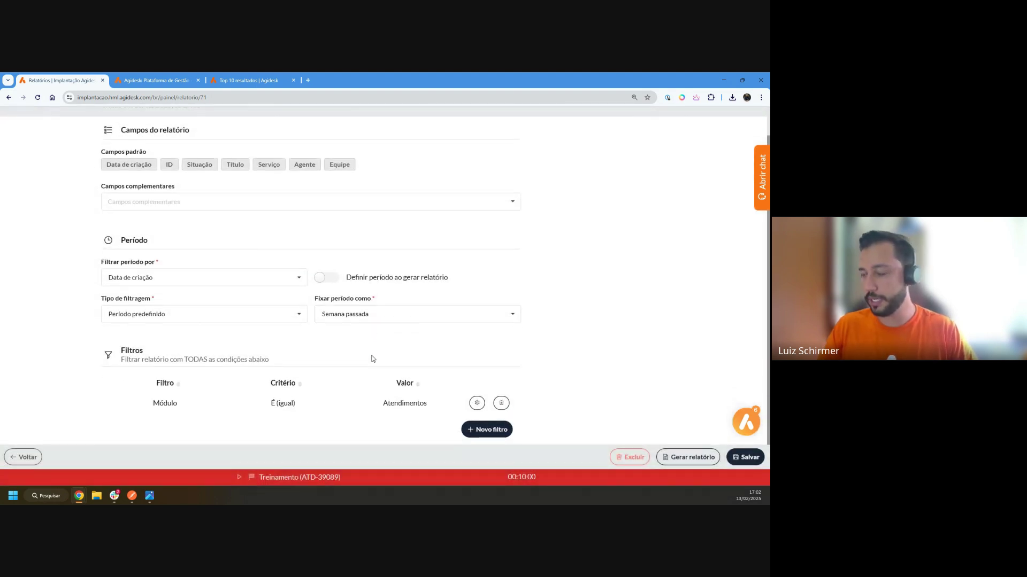
pyautogui.click(487, 431)
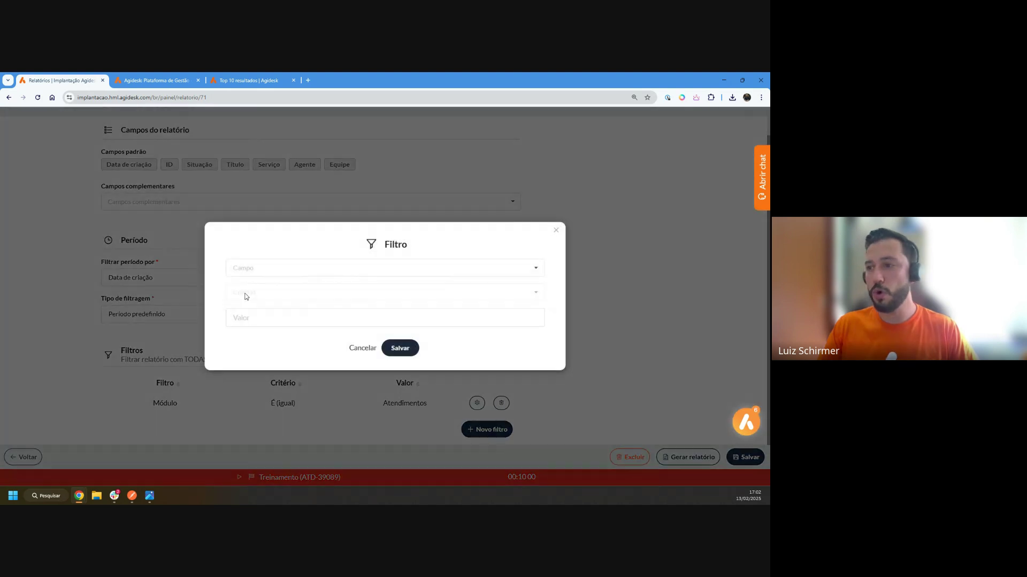
pyautogui.click(276, 269)
pyautogui.scroll(-3, 273, 284)
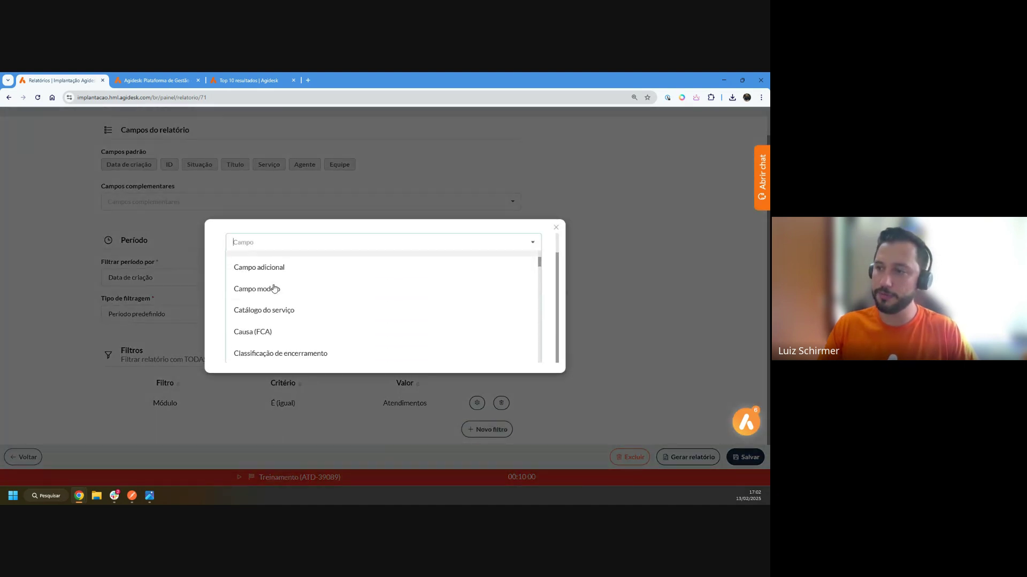
pyautogui.scroll(2, 271, 291)
pyautogui.scroll(-2, 270, 290)
pyautogui.scroll(-1, 270, 294)
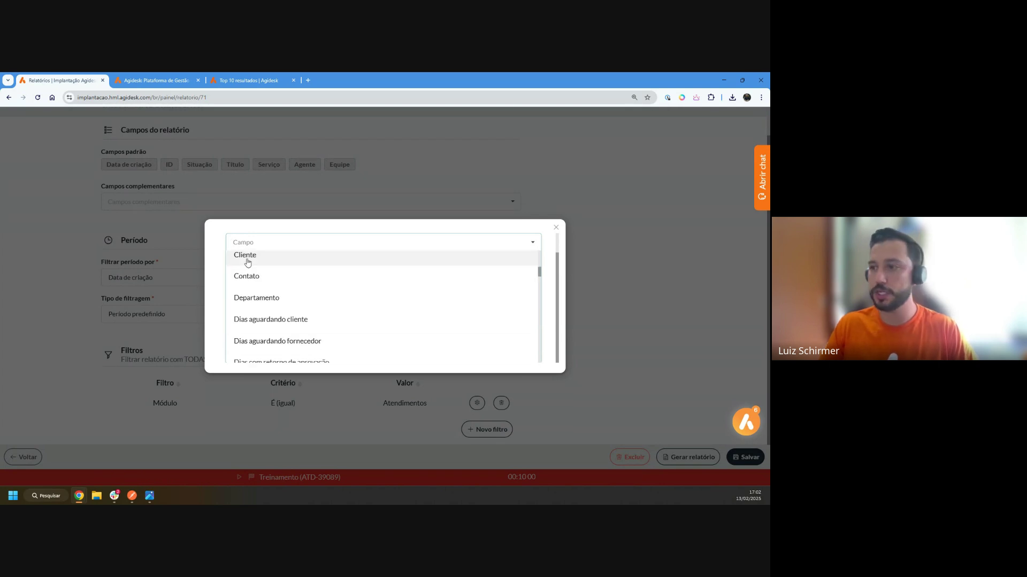
pyautogui.scroll(-6, 248, 262)
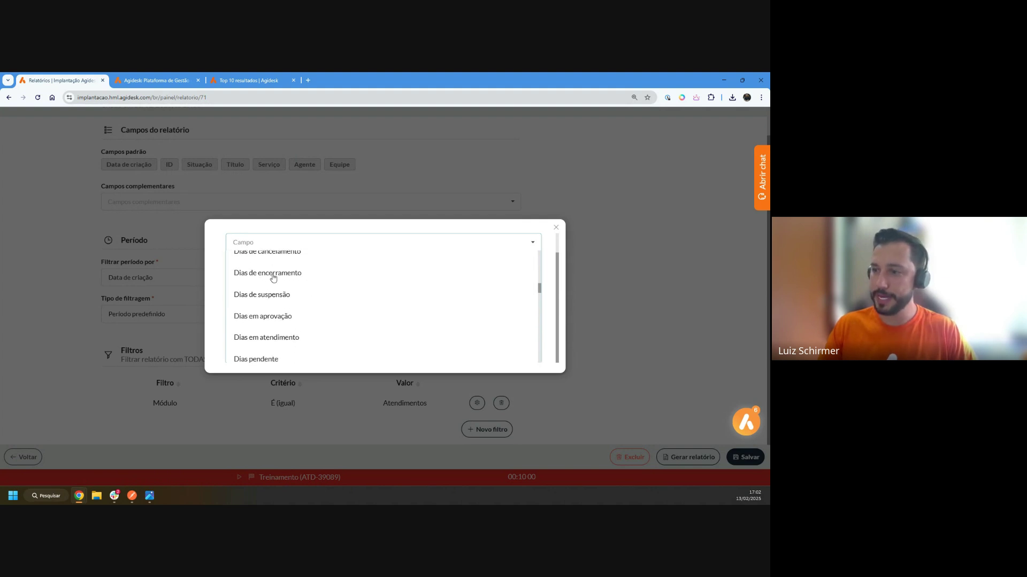
pyautogui.scroll(-2, 270, 286)
pyautogui.click(465, 337)
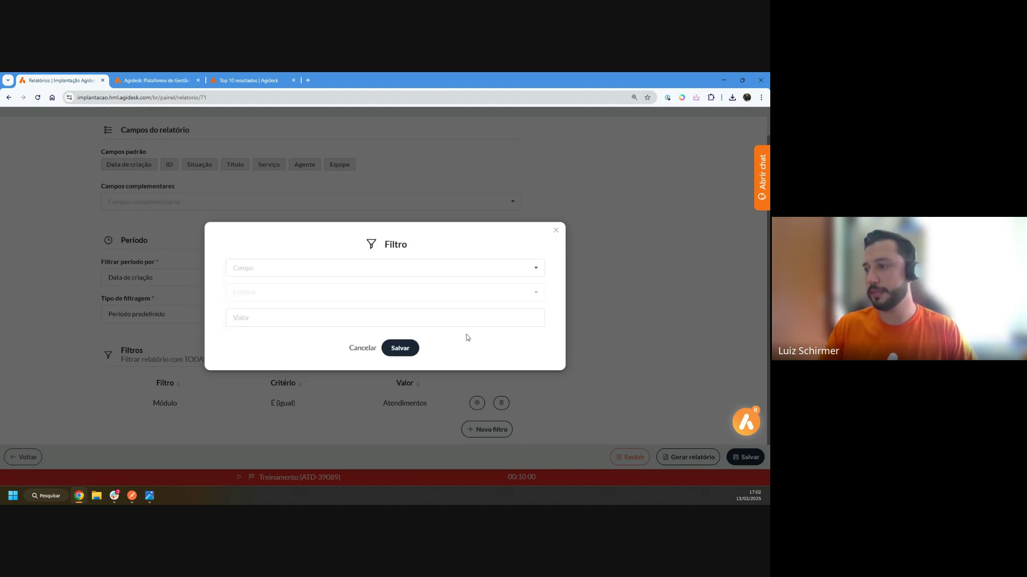
pyautogui.click(366, 348)
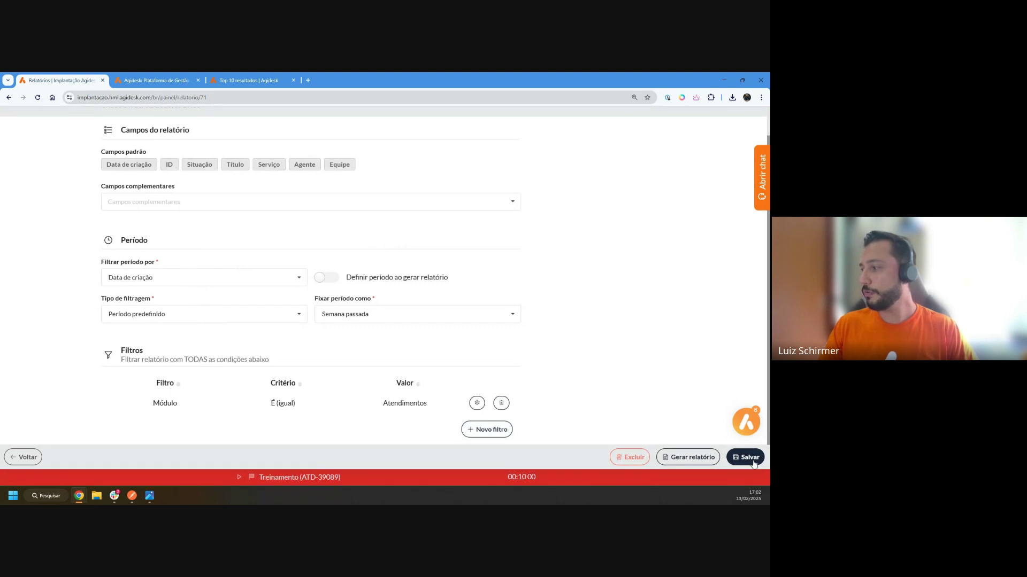
# Step: Save the Atendimentos da semana report and reopen the Relatórios list from the home page
pyautogui.click(748, 459)
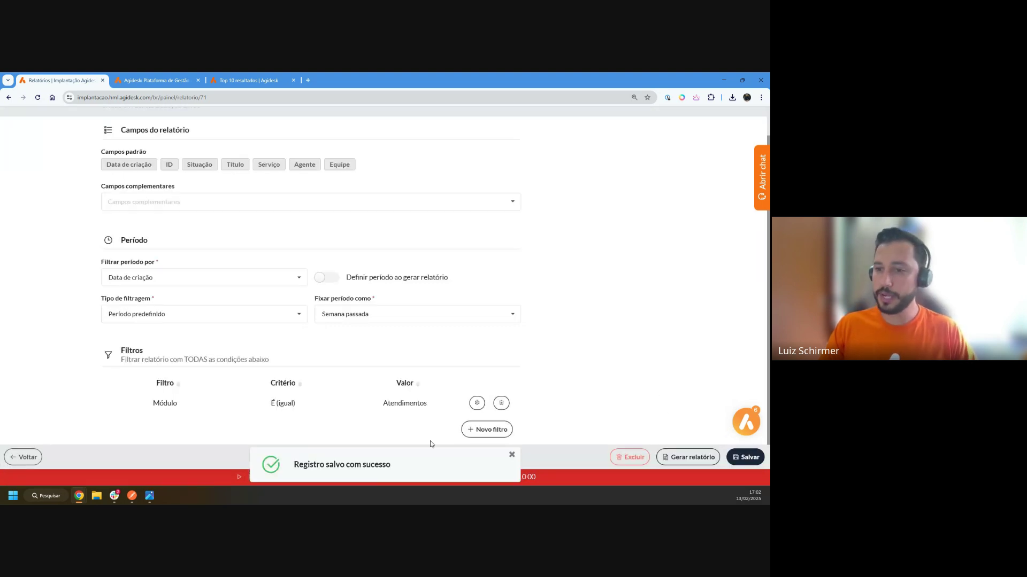
pyautogui.click(35, 453)
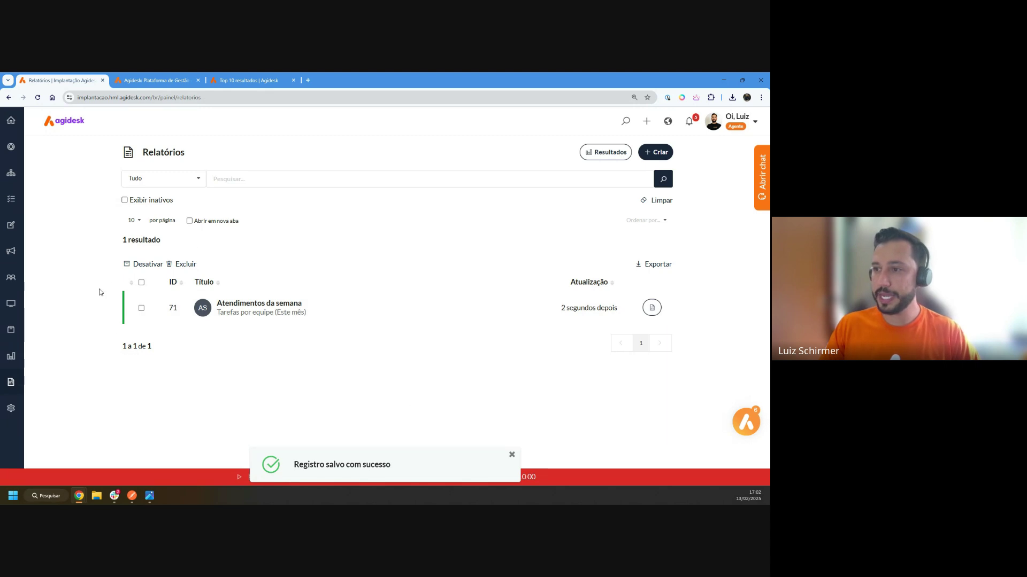
pyautogui.click(10, 121)
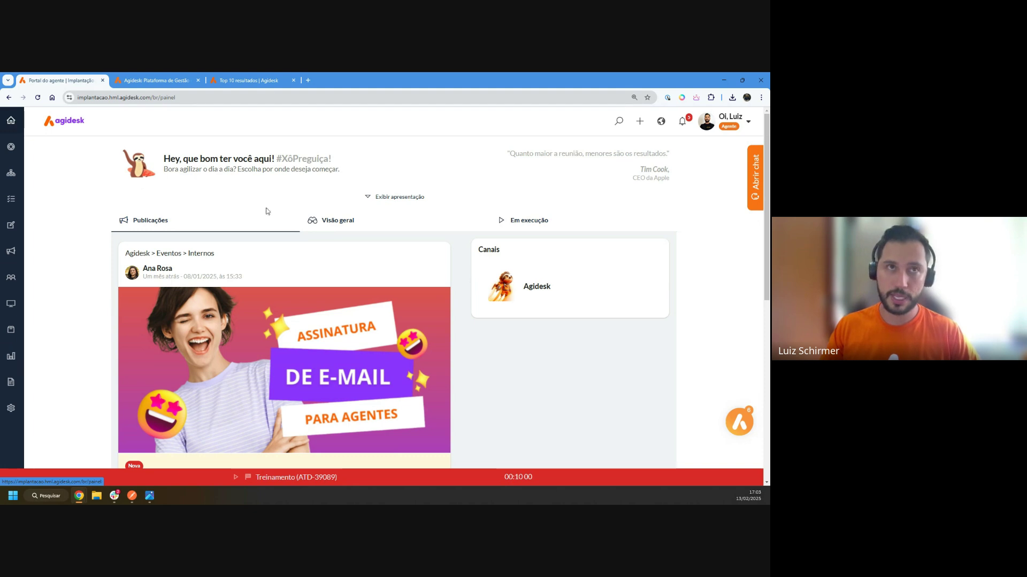
pyautogui.click(11, 382)
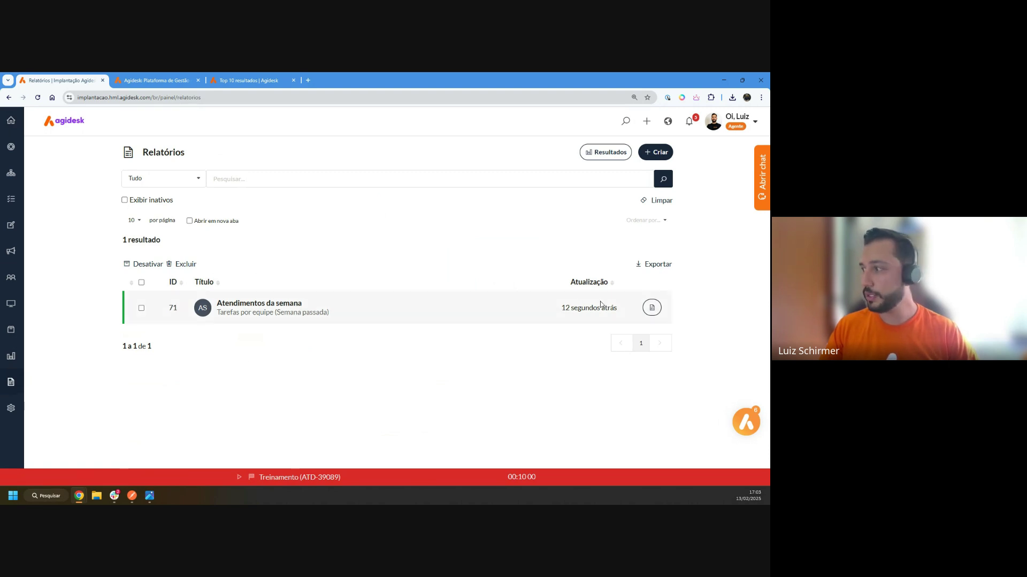
# Step: Generate the Atendimentos da semana report, cancel its printing and return to the Relatórios list
pyautogui.click(651, 309)
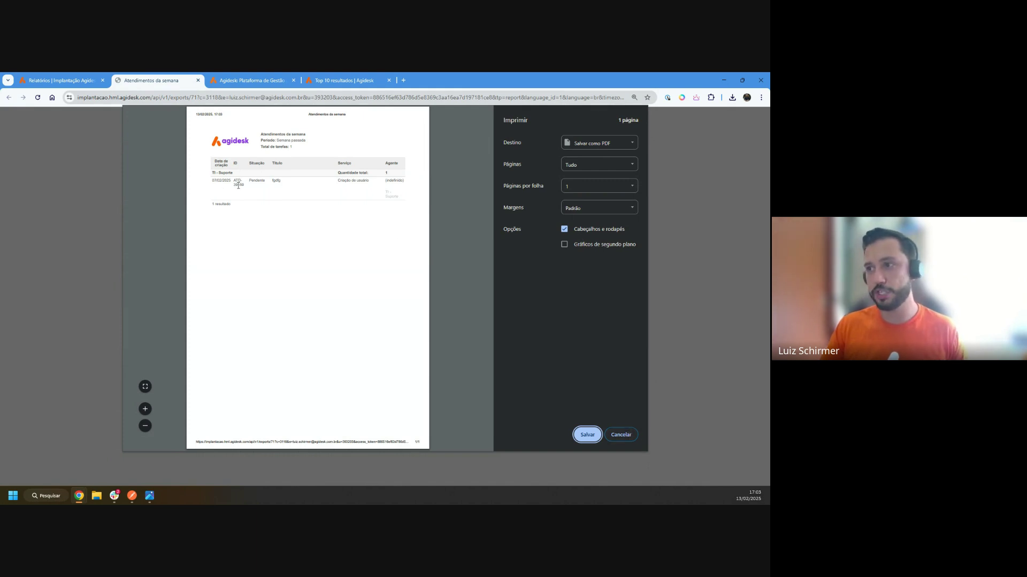
pyautogui.click(621, 435)
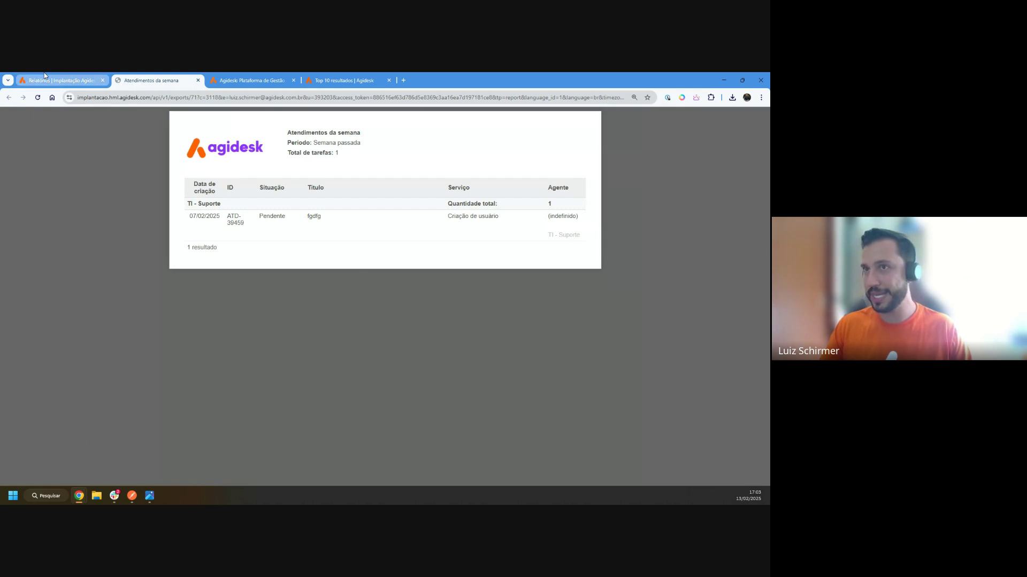
pyautogui.click(61, 80)
# Step: Reopen the Atendimentos da semana report, set its fixed period to Todo o período and save it
pyautogui.click(241, 311)
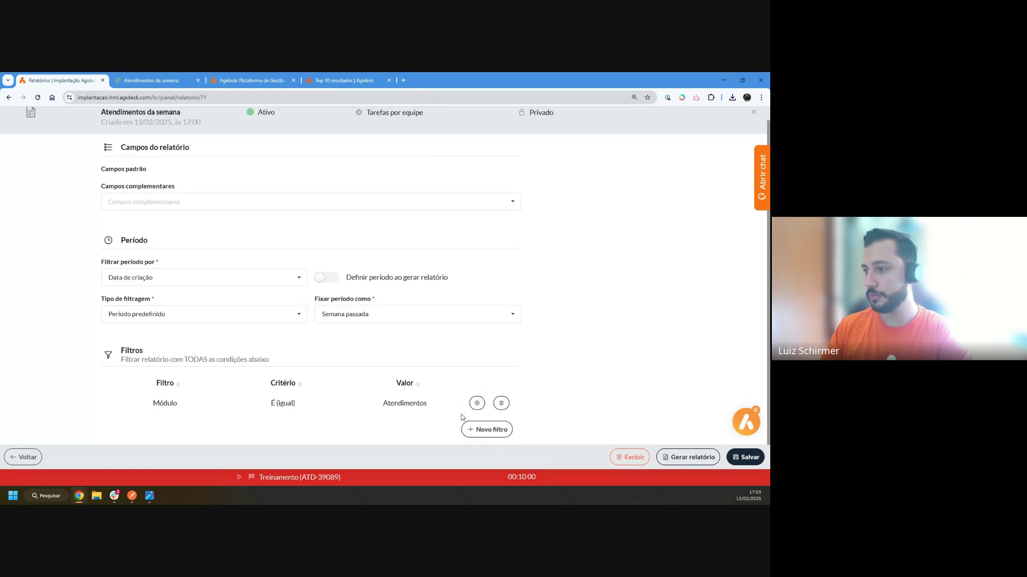
pyautogui.click(470, 331)
pyautogui.scroll(-3, 455, 374)
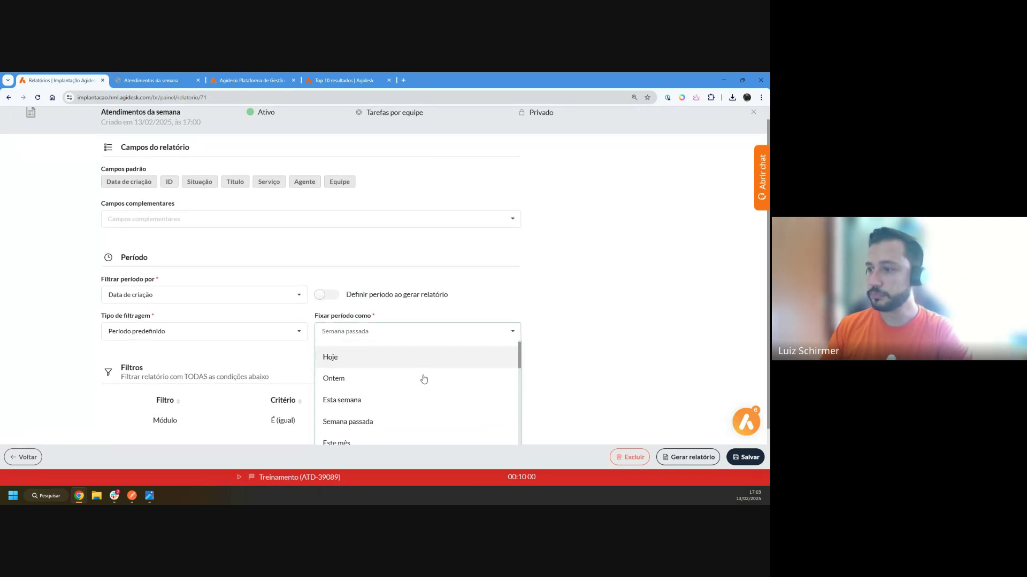
pyautogui.scroll(-1, 417, 385)
pyautogui.click(355, 423)
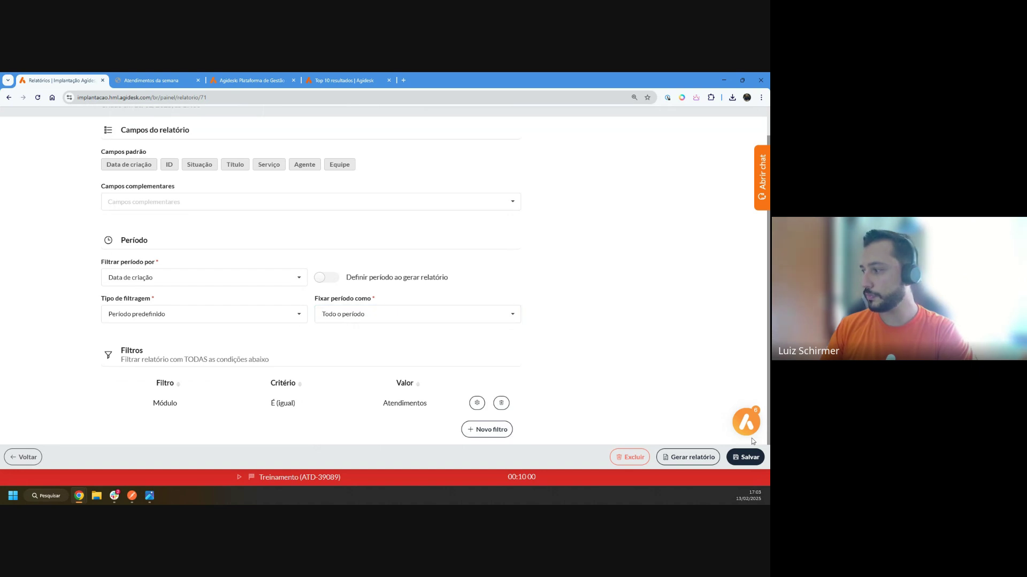
pyautogui.click(751, 457)
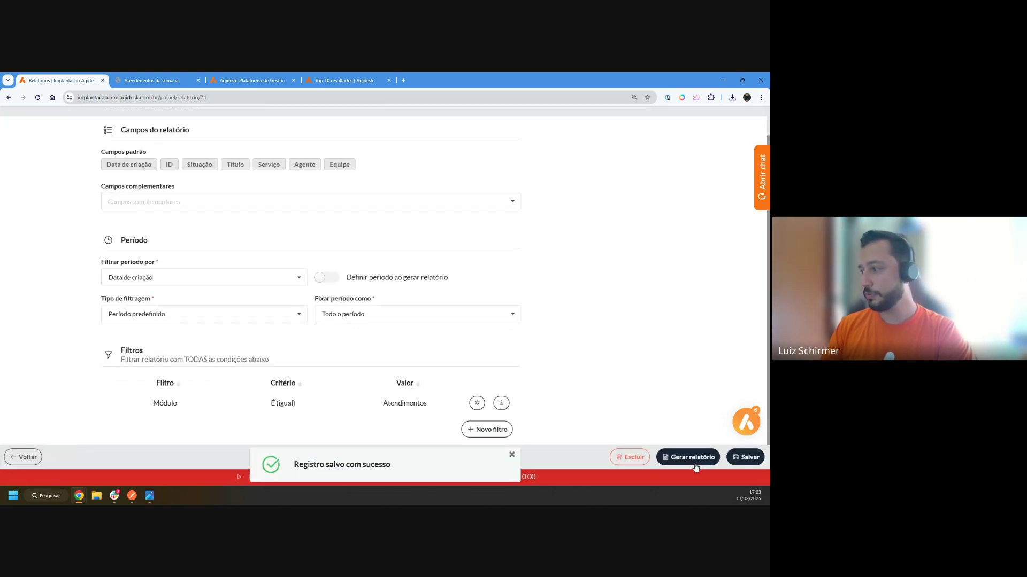
# Step: Generate the report for the whole period and examine its total number of tasks
pyautogui.click(677, 458)
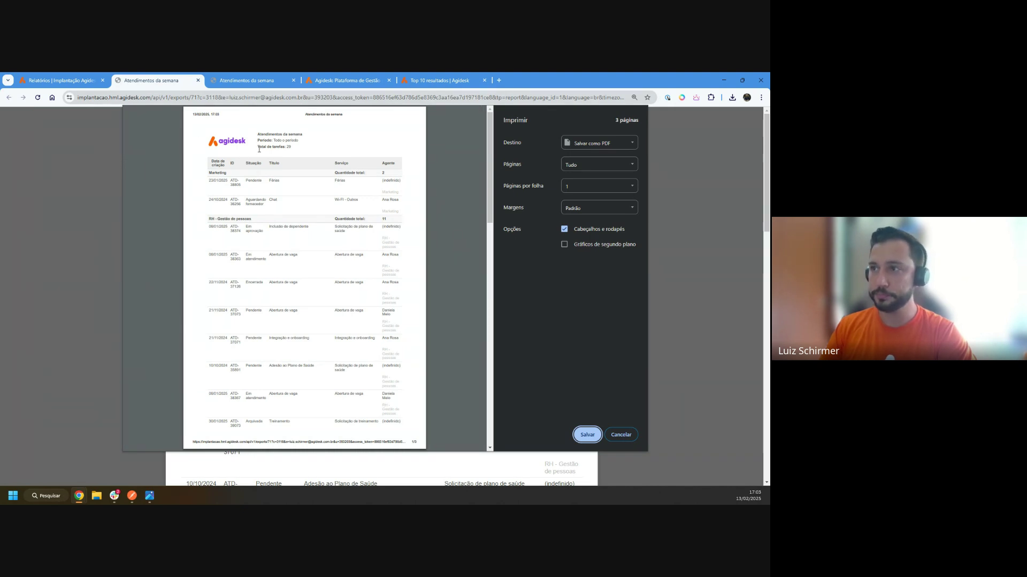
pyautogui.doubleClick(289, 148)
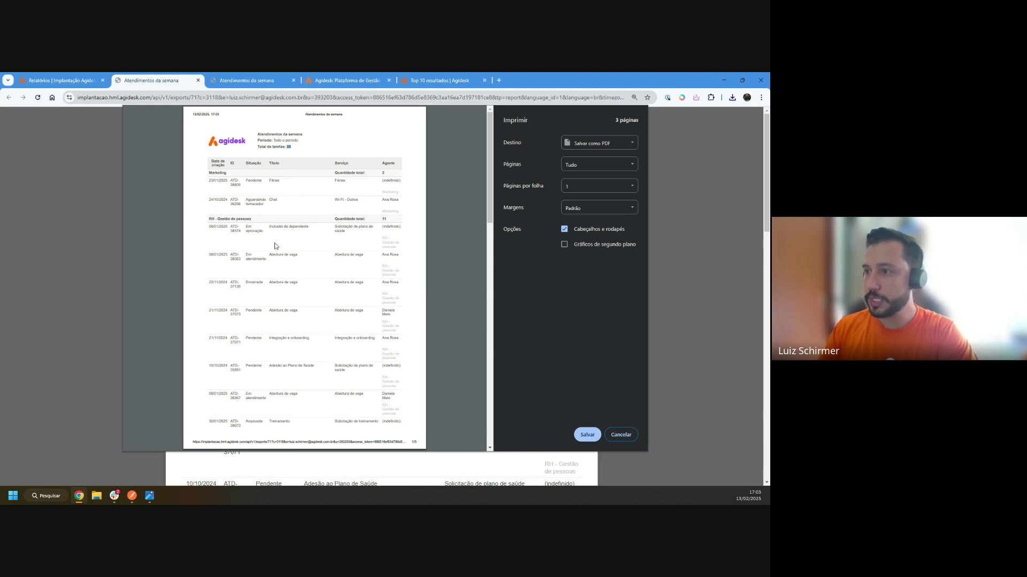
# Step: Examine how the Atendimentos da semana report groups its tasks by team across the pages of the print preview
pyautogui.moveTo(210, 172); pyautogui.dragTo(232, 173)
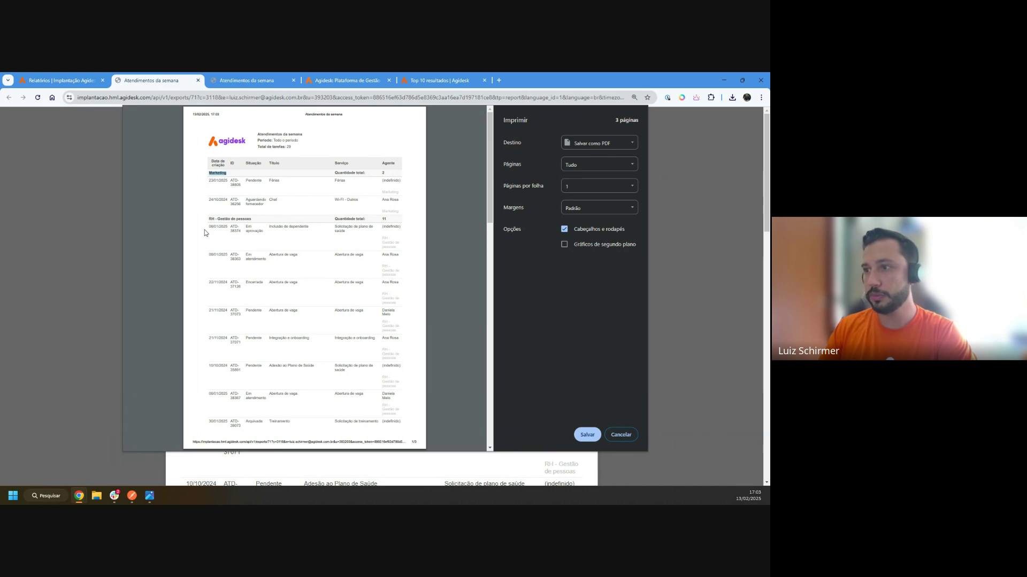
pyautogui.moveTo(209, 221); pyautogui.dragTo(263, 220)
pyautogui.scroll(-15, 225, 239)
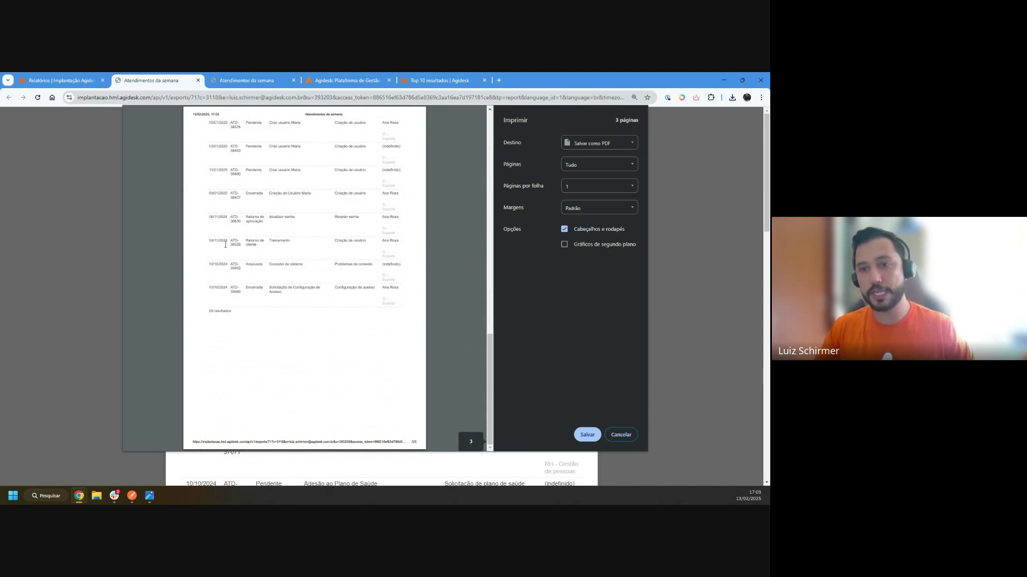
pyautogui.scroll(15, 316, 314)
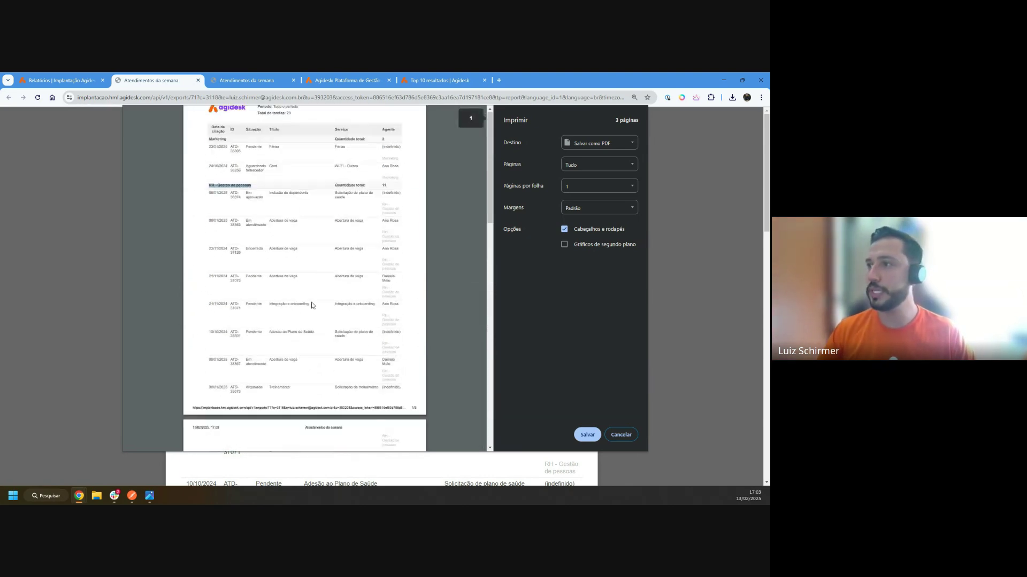
# Step: Cancel the report's printing and return to the Relatórios list
pyautogui.click(620, 435)
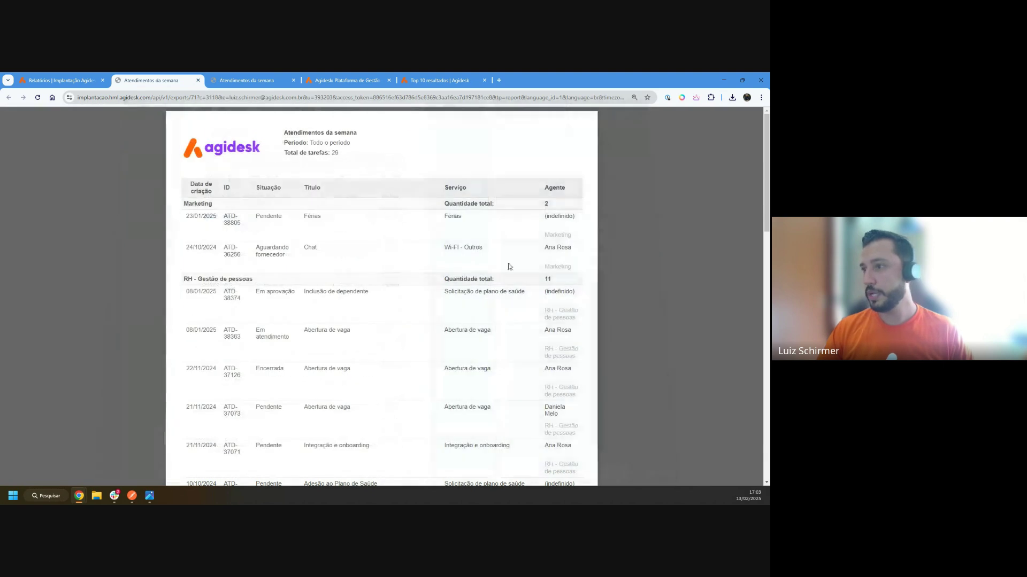
pyautogui.click(60, 81)
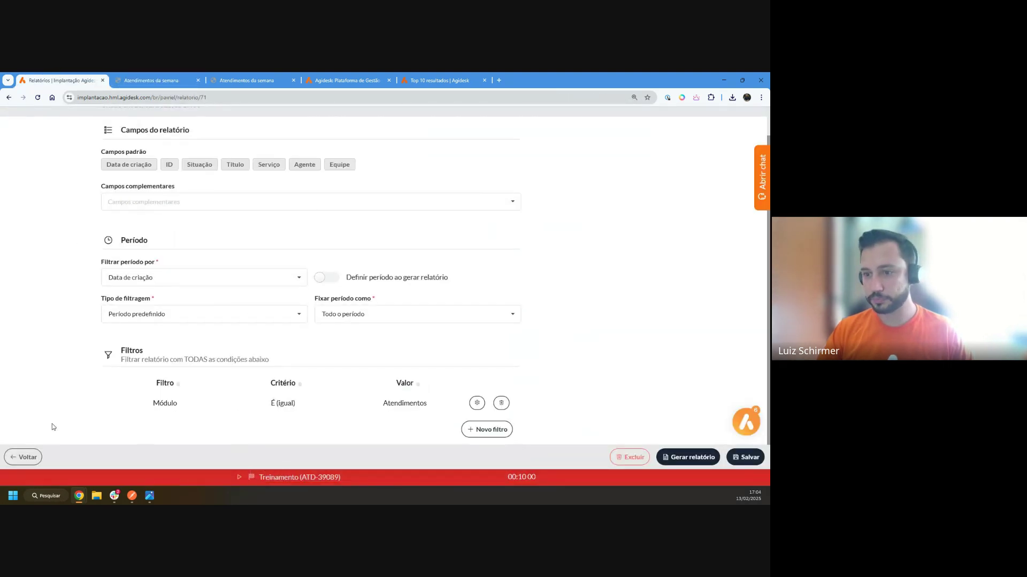
pyautogui.click(24, 457)
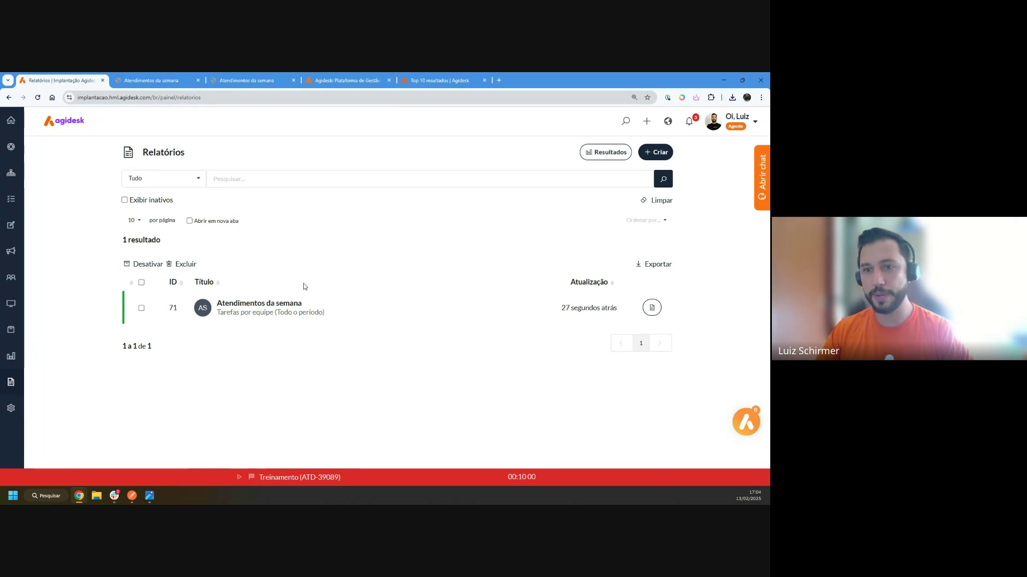
# Step: Reopen the Atendimentos da semana report, change its access level to Restrito and save the change
pyautogui.click(221, 307)
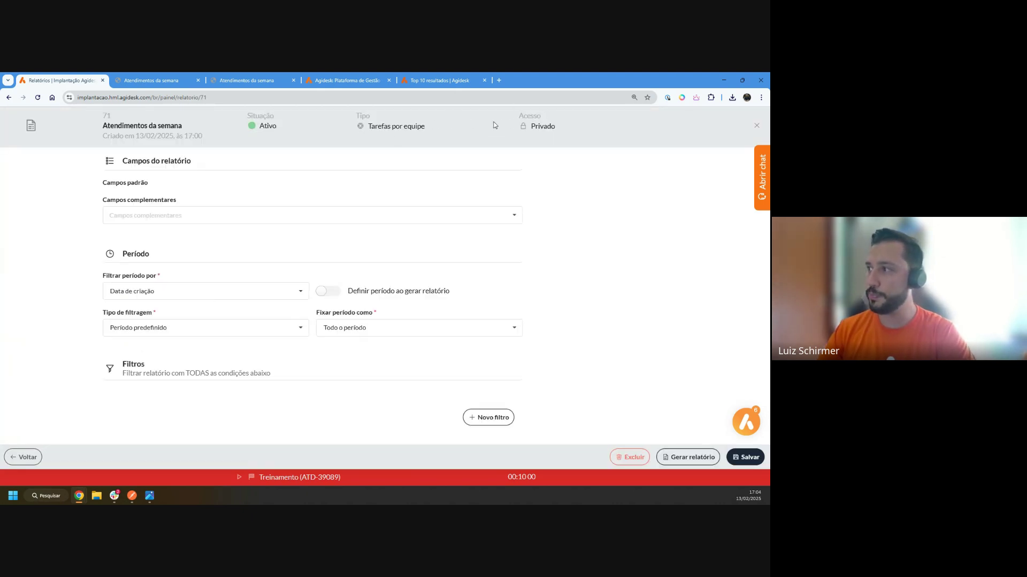
pyautogui.click(538, 134)
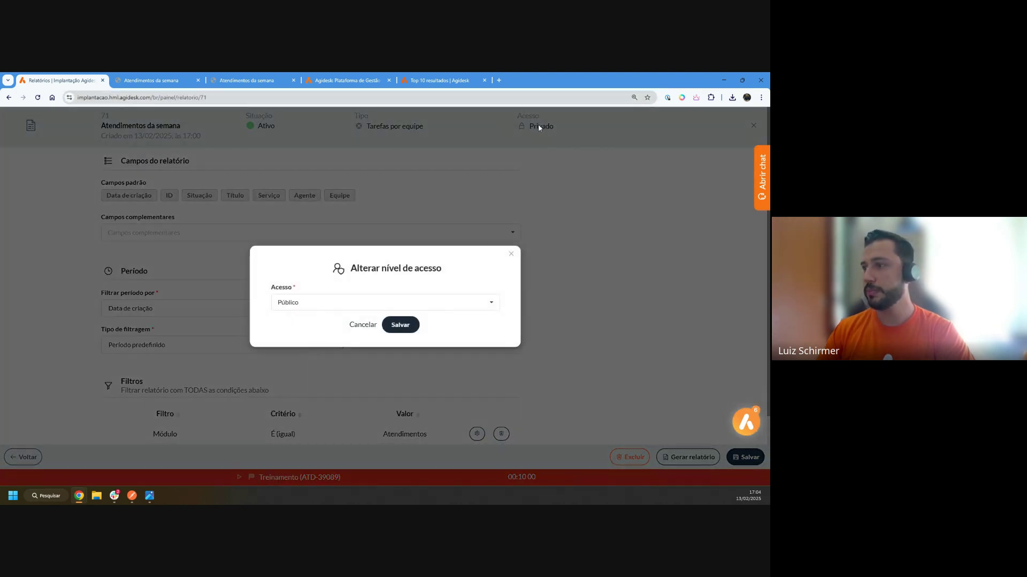
pyautogui.click(338, 303)
pyautogui.click(313, 313)
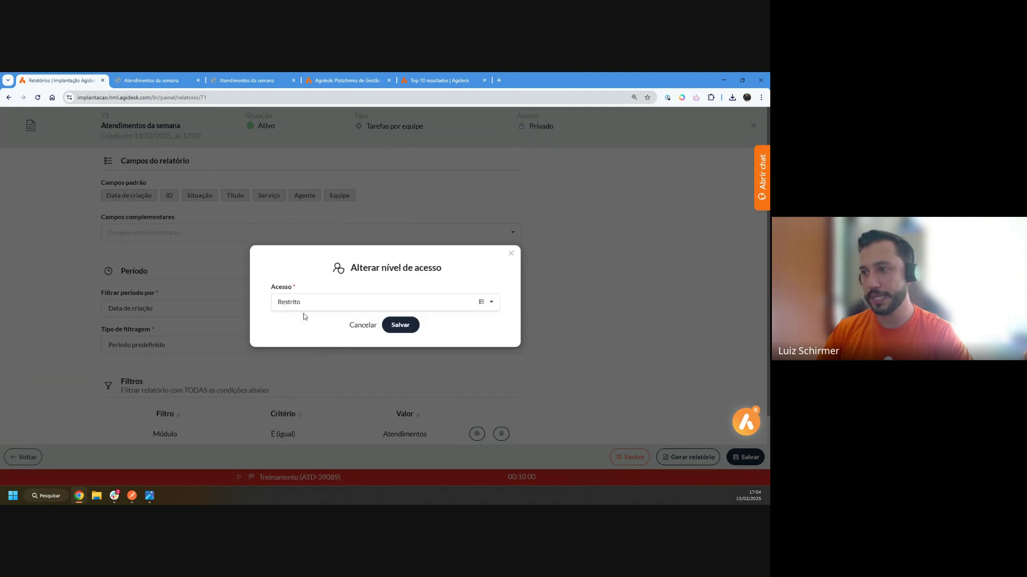
pyautogui.click(302, 304)
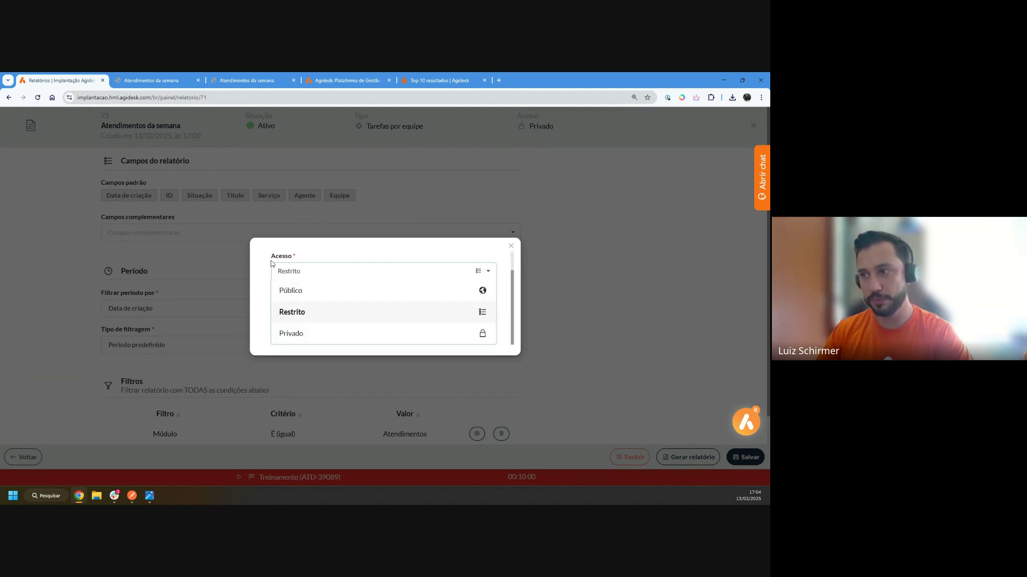
pyautogui.click(364, 312)
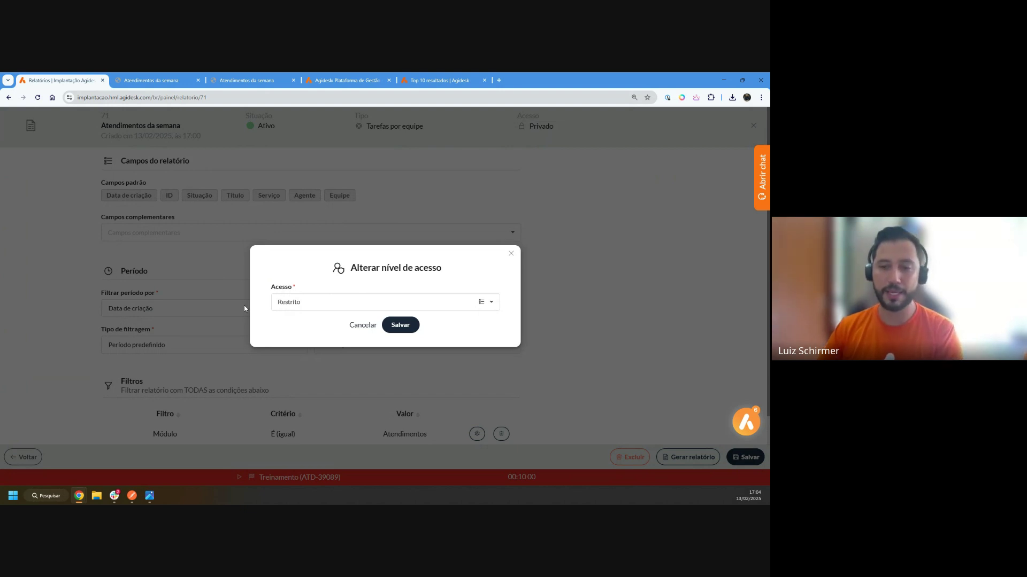
pyautogui.click(401, 325)
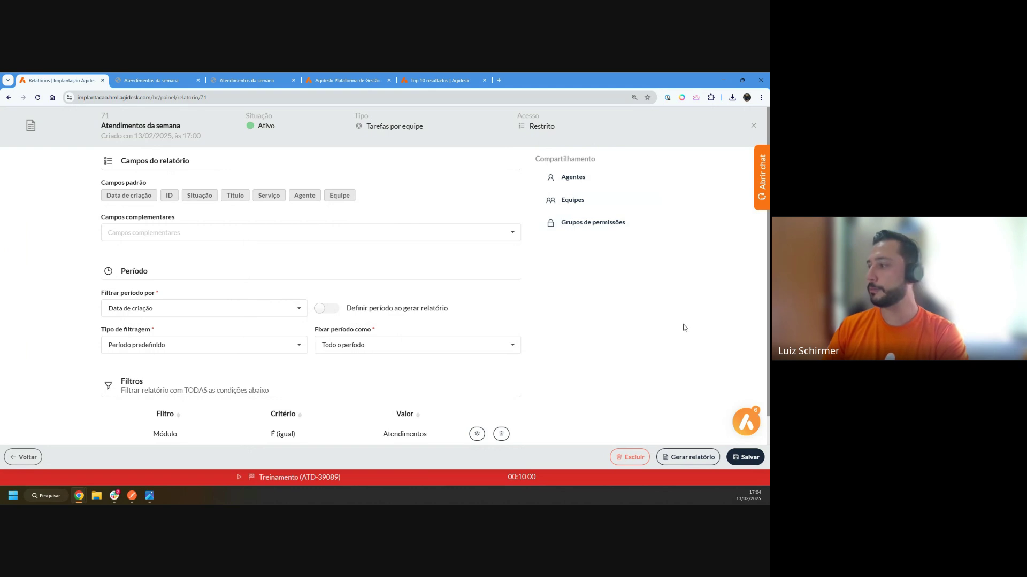
# Step: Leave the report for the Relatórios list and view the TI - gestão results dashboard
pyautogui.click(25, 457)
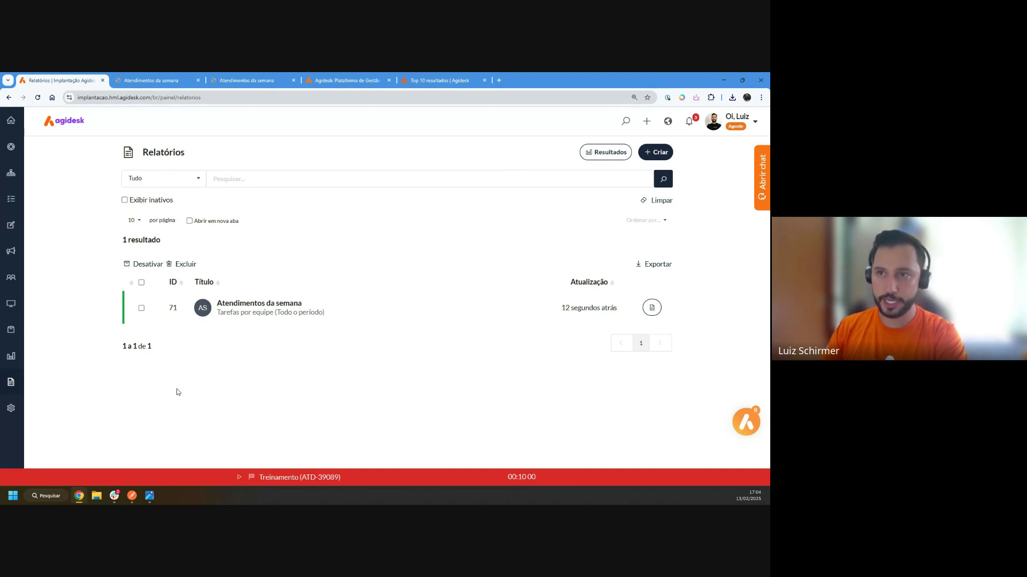
pyautogui.click(8, 359)
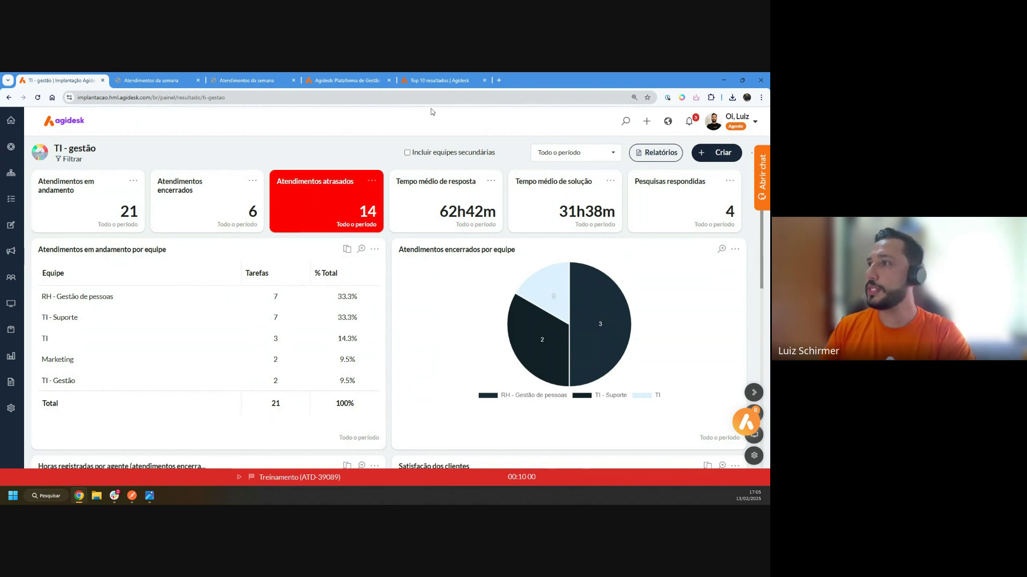
pyautogui.click(341, 75)
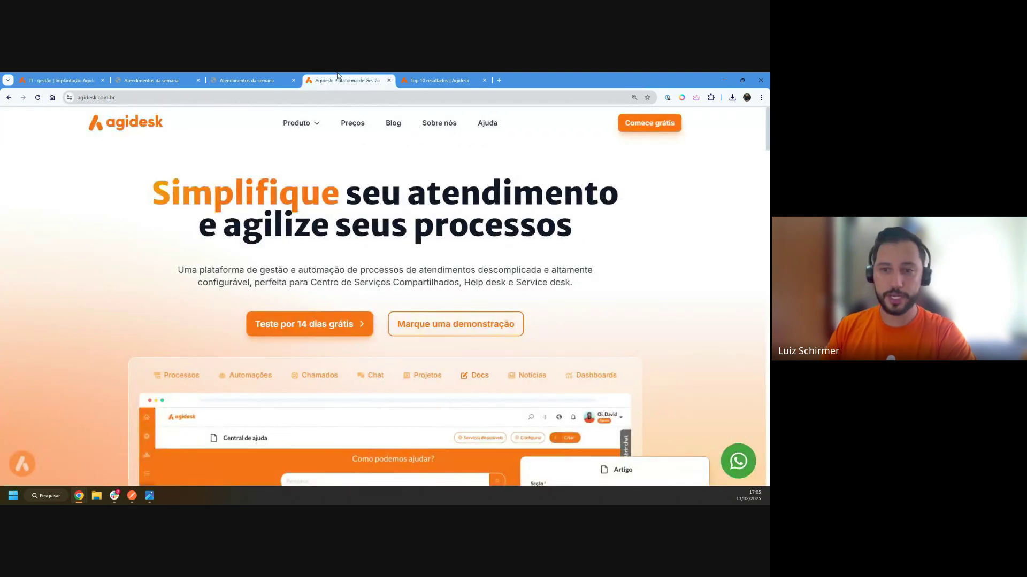
pyautogui.click(61, 80)
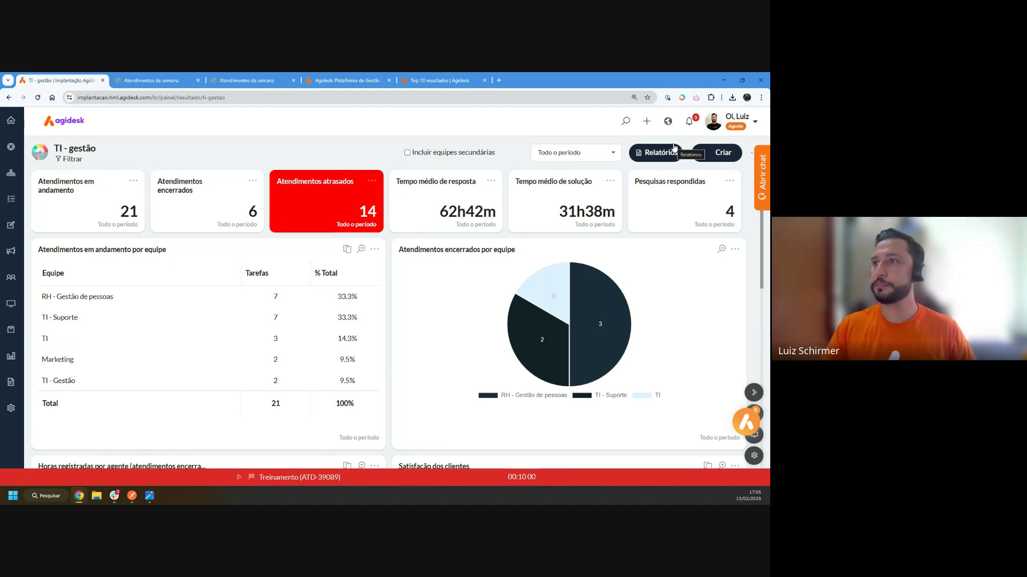
# Step: Open the help center from the Agidesk website and enter its Desenvolvimento trail
pyautogui.click(347, 80)
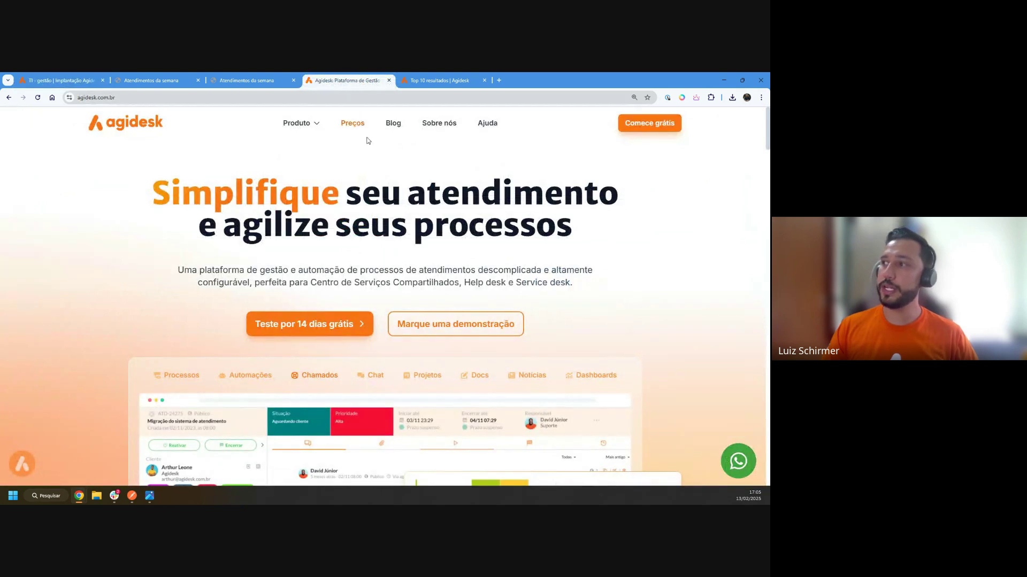
pyautogui.click(474, 129)
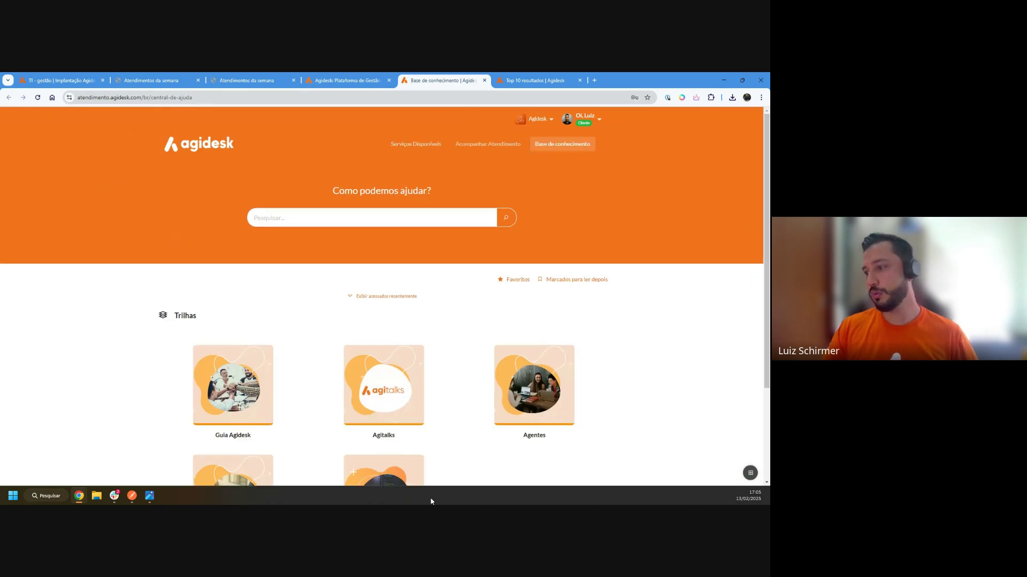
pyautogui.scroll(-5, 418, 371)
pyautogui.click(379, 390)
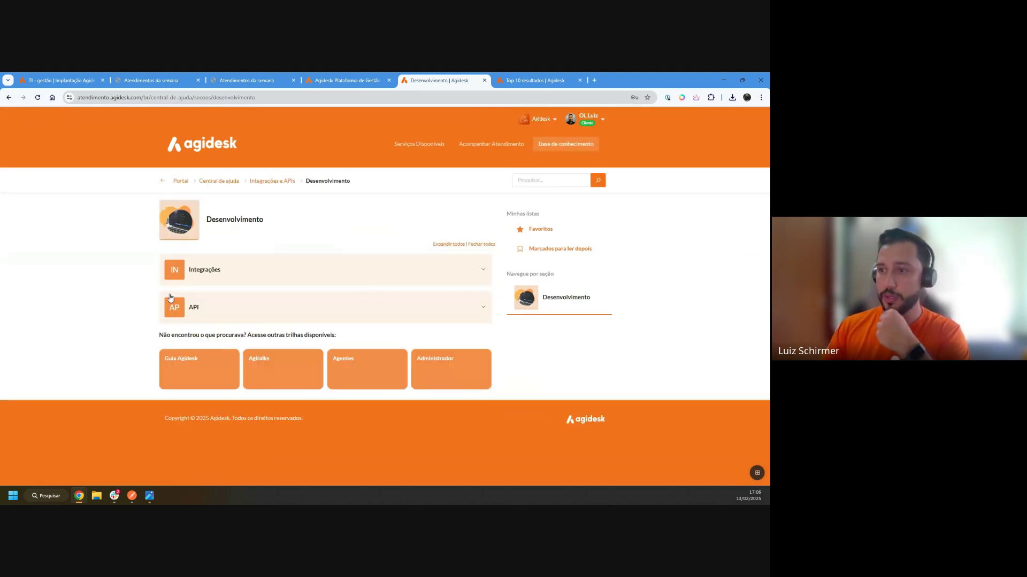
# Step: Expand the API section of the Desenvolvimento trail and open the Datasets article for the Growth, Business and Enterprise versions
pyautogui.click(201, 314)
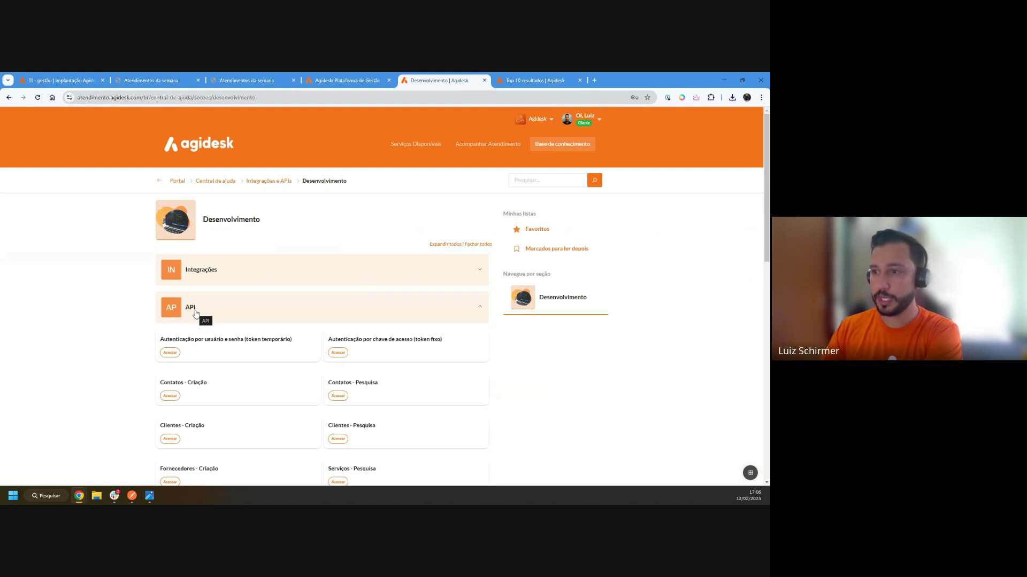
pyautogui.scroll(-15, 196, 313)
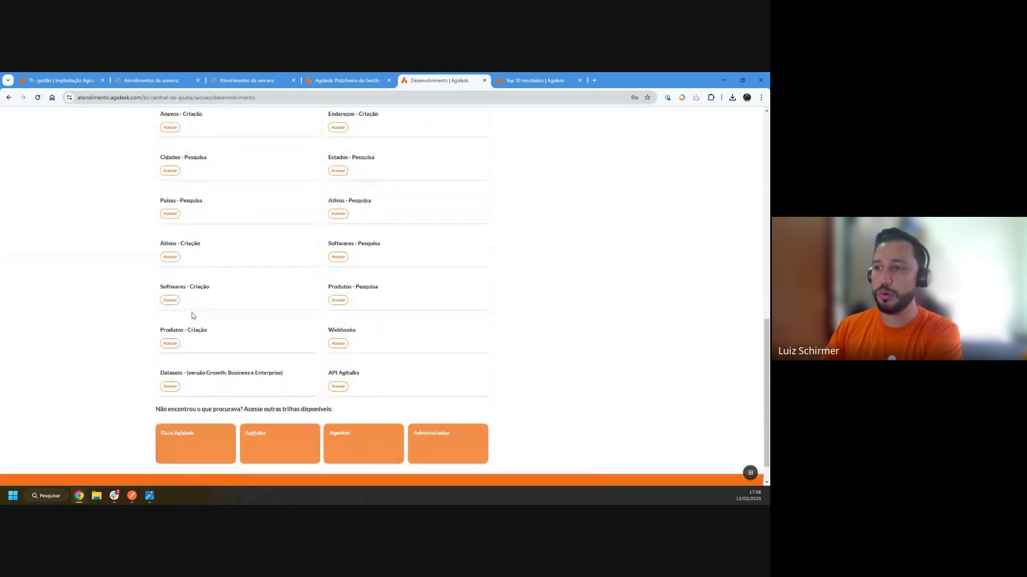
pyautogui.scroll(-1, 194, 314)
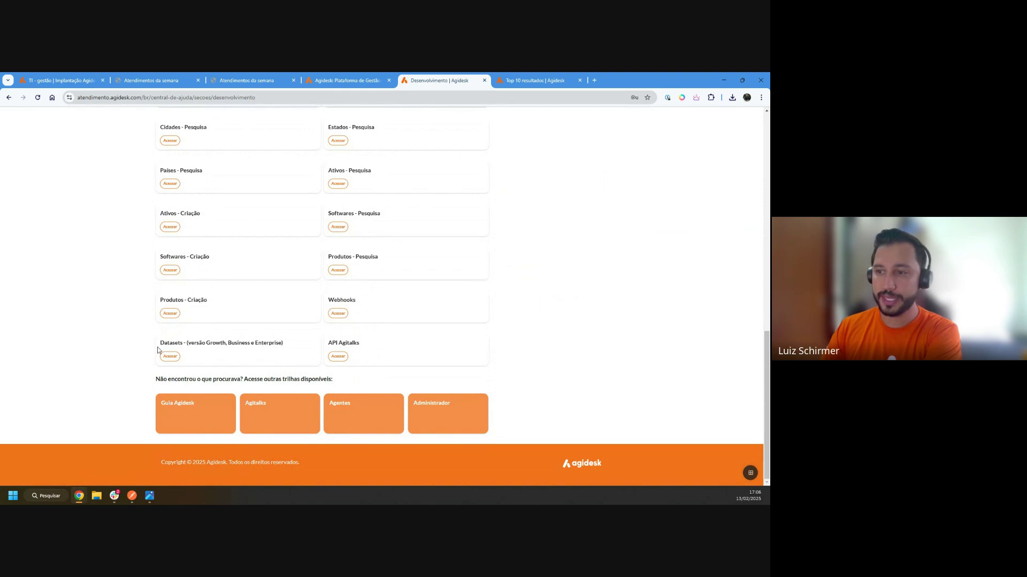
pyautogui.click(257, 345)
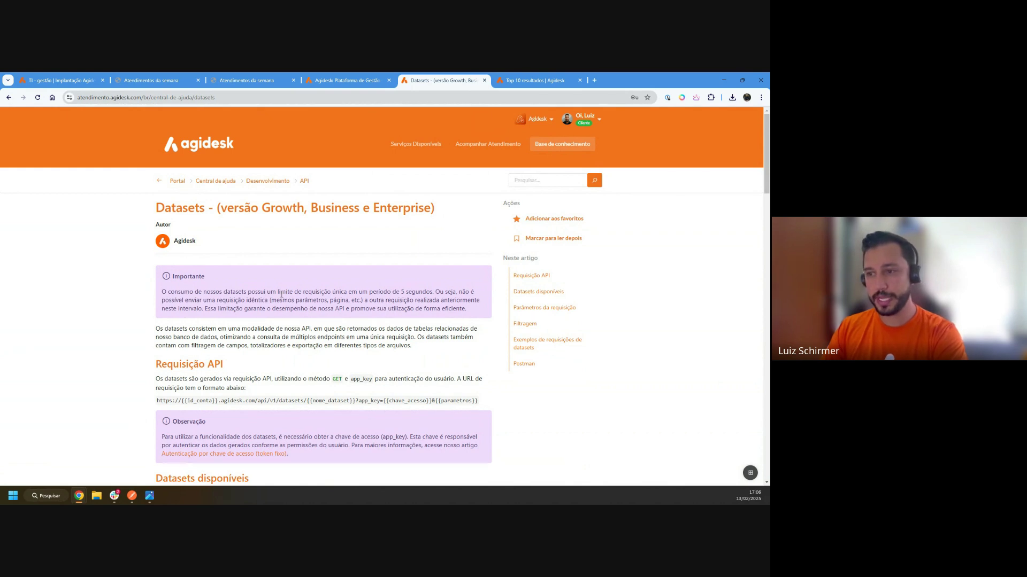
# Step: Examine the API request URL format and the available datasets in the article, especially Serviceissues
pyautogui.moveTo(224, 368); pyautogui.dragTo(144, 367)
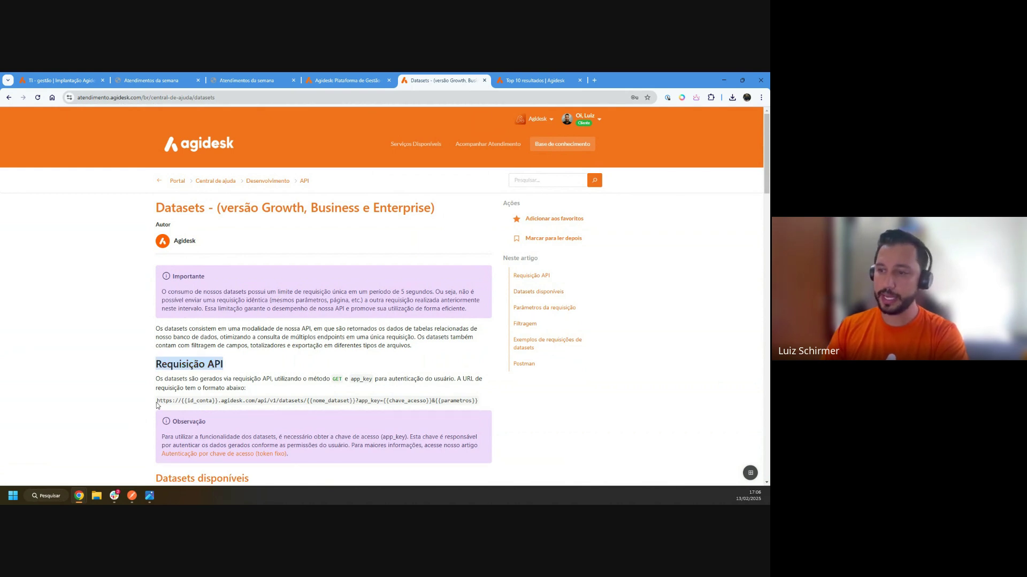
pyautogui.moveTo(158, 406); pyautogui.dragTo(493, 402)
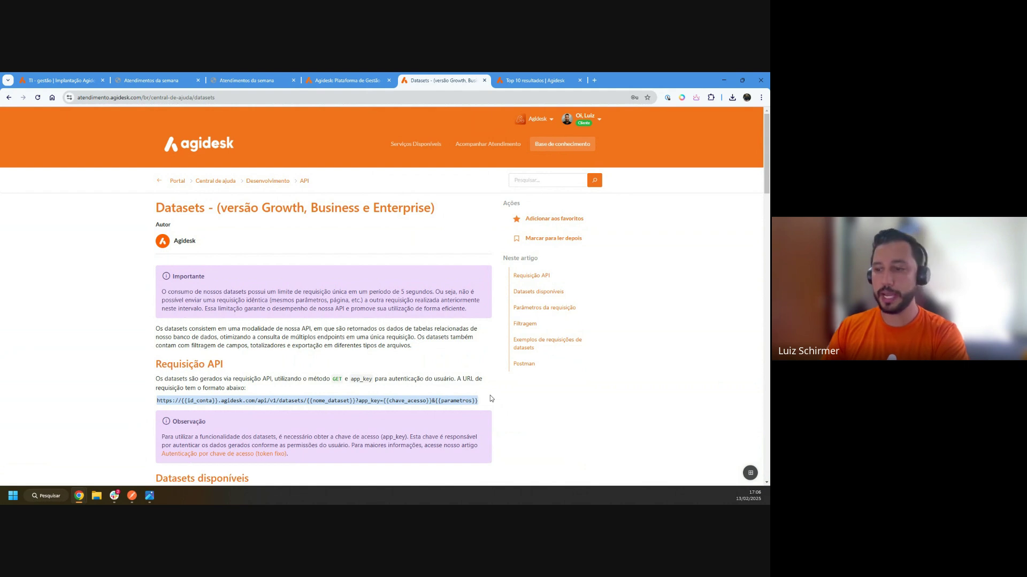
pyautogui.scroll(-3, 267, 329)
pyautogui.scroll(-5, 264, 323)
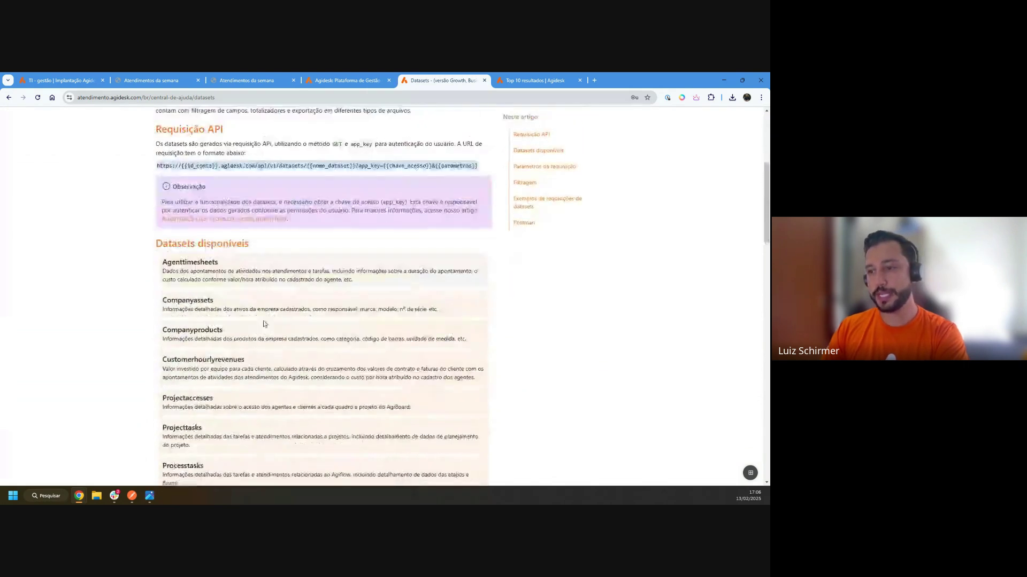
pyautogui.scroll(-3, 267, 318)
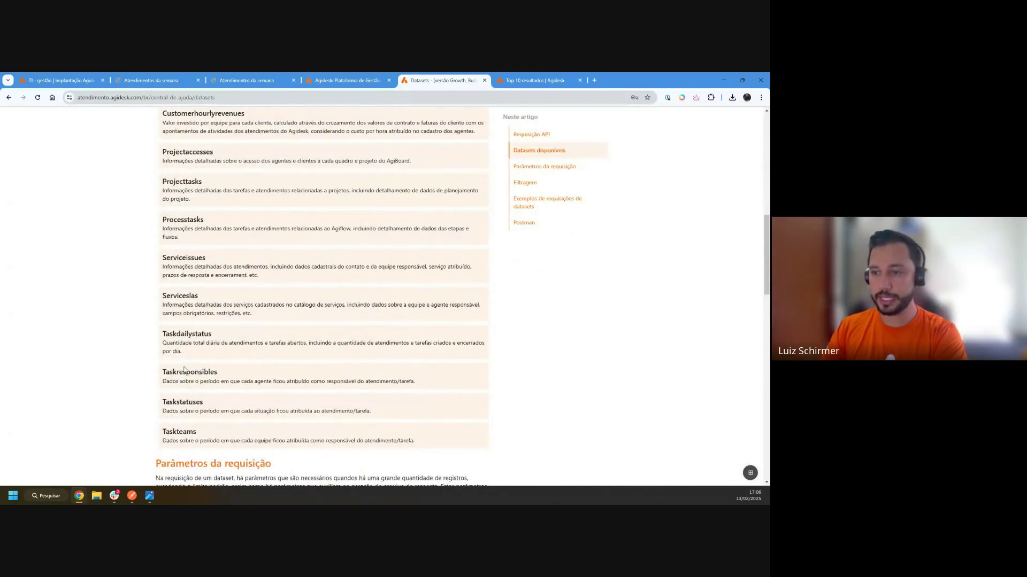
pyautogui.scroll(6, 179, 424)
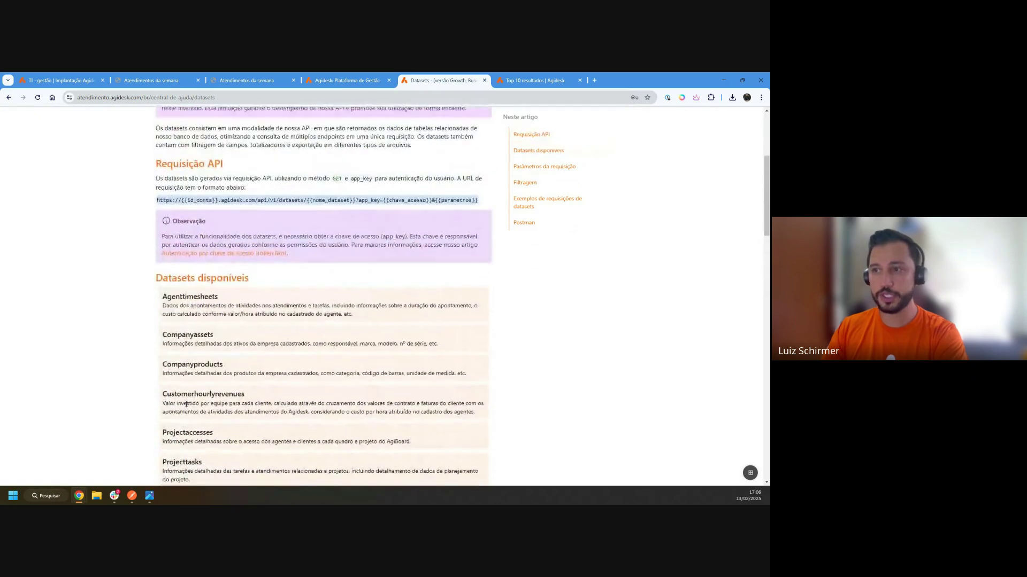
pyautogui.scroll(-3, 186, 403)
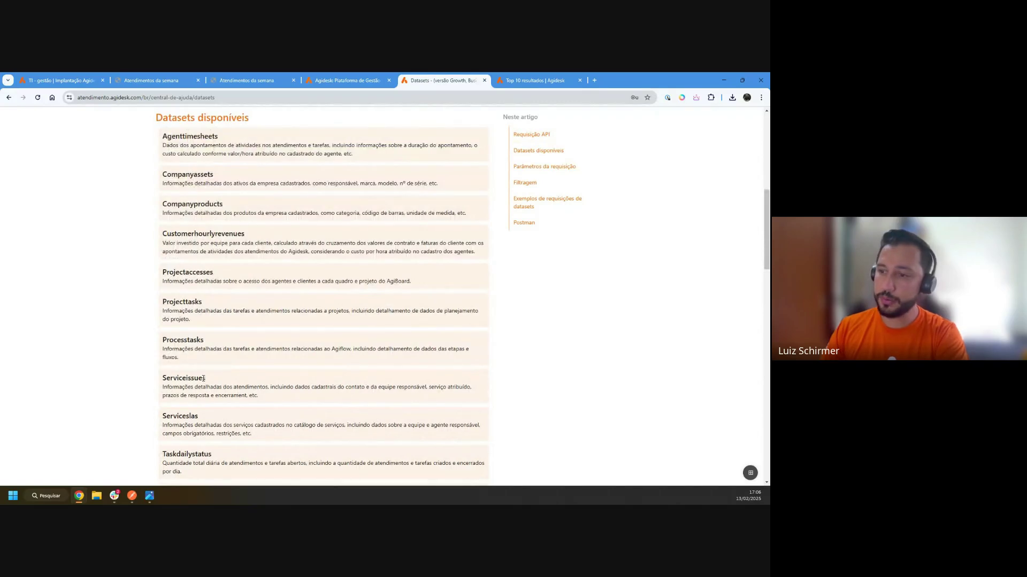
pyautogui.moveTo(208, 378); pyautogui.dragTo(161, 385)
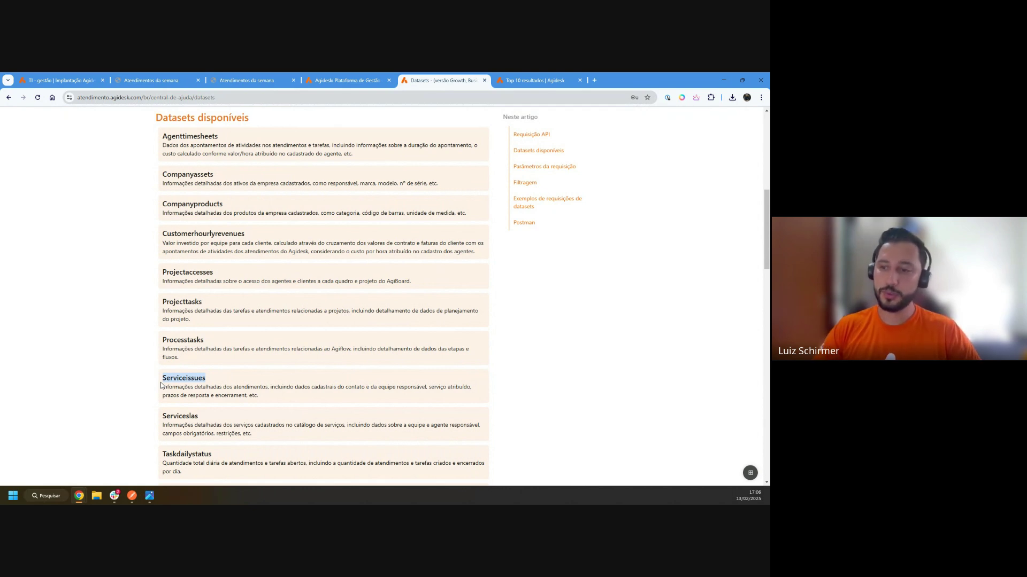
pyautogui.click(174, 389)
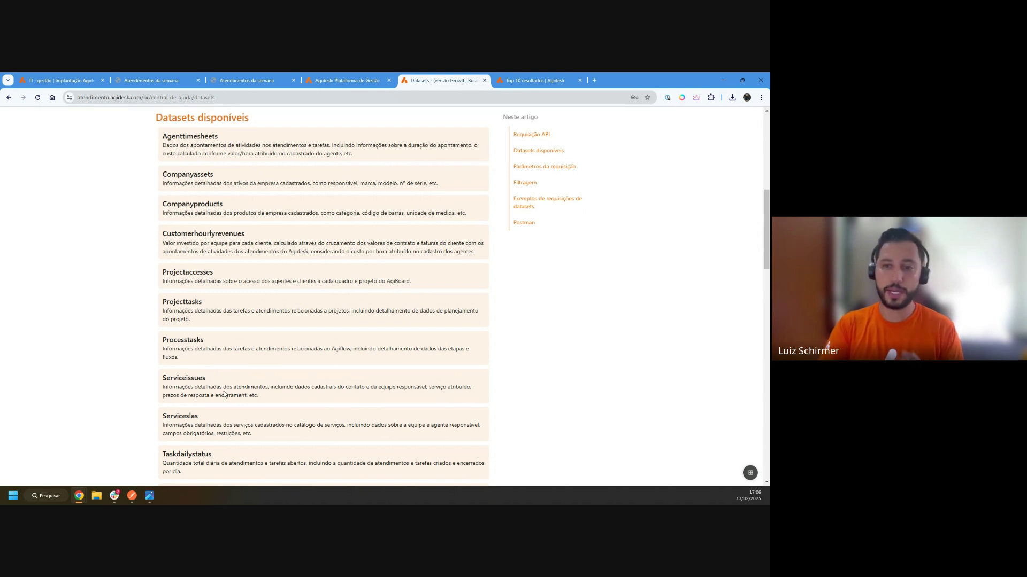
# Step: Examine the article's request parameters, Filtragem options, example dataset requests and Postman section
pyautogui.scroll(-7, 224, 394)
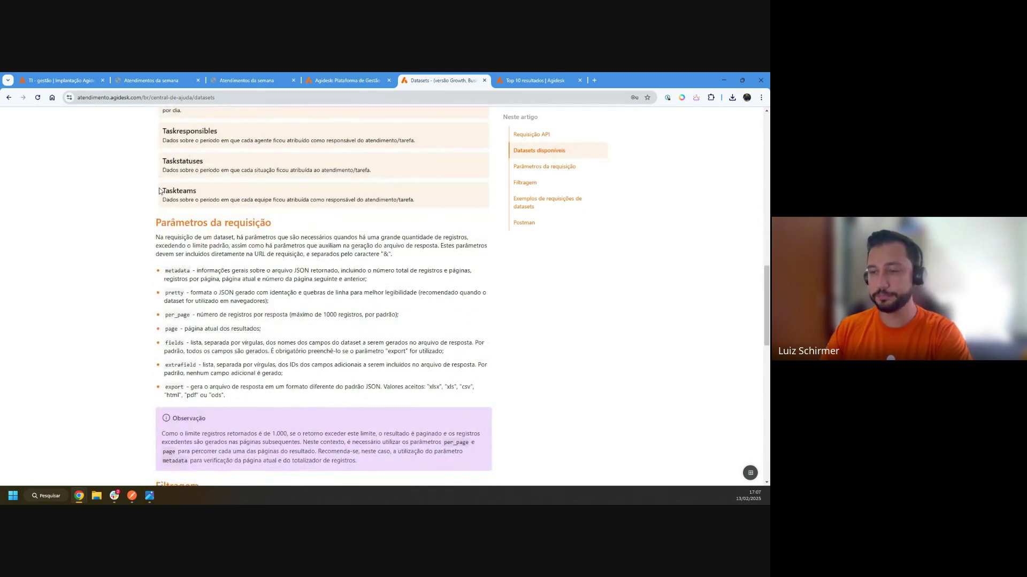
pyautogui.scroll(-5, 158, 246)
pyautogui.moveTo(157, 246); pyautogui.dragTo(215, 248)
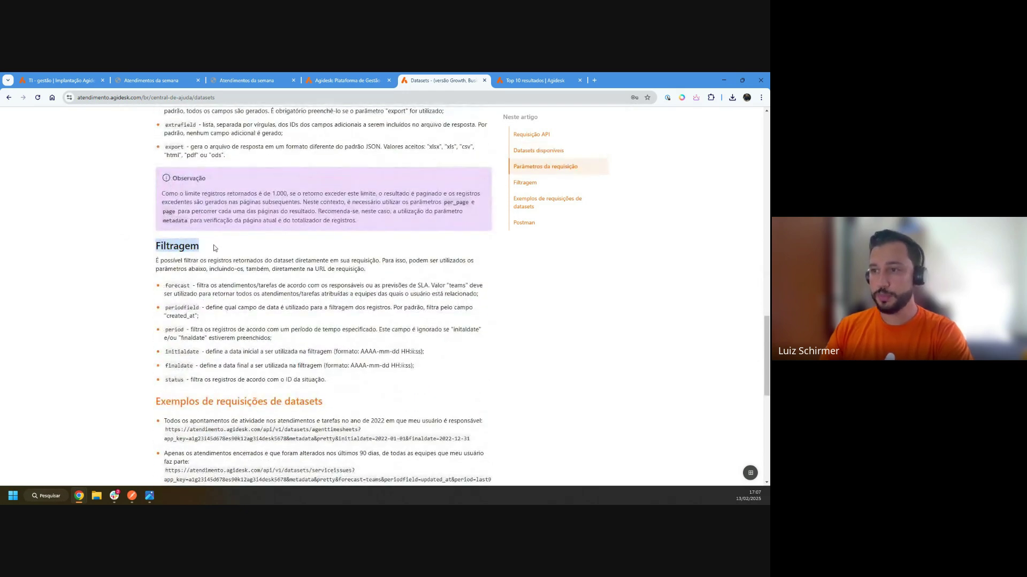
pyautogui.scroll(-2, 172, 304)
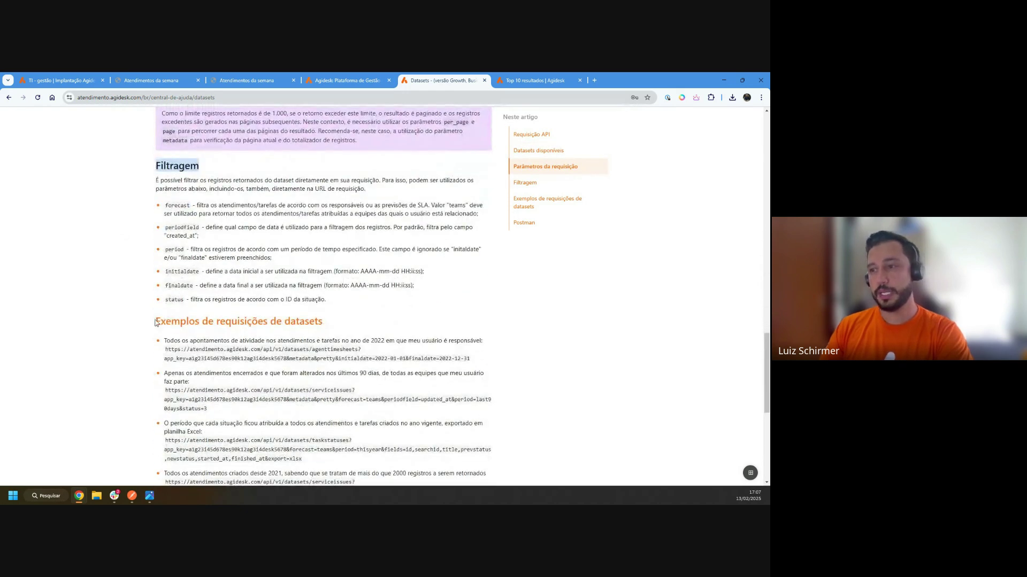
pyautogui.moveTo(155, 321); pyautogui.dragTo(318, 317)
pyautogui.scroll(-6, 309, 326)
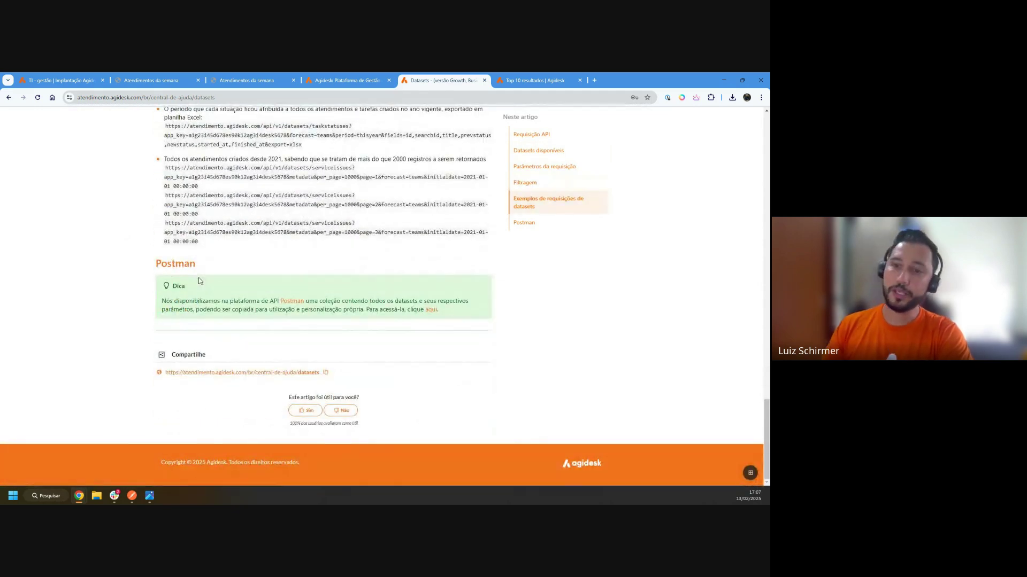
# Step: Open the Datasets collection in Postman from the tip in the article's Postman section
pyautogui.scroll(1, 199, 281)
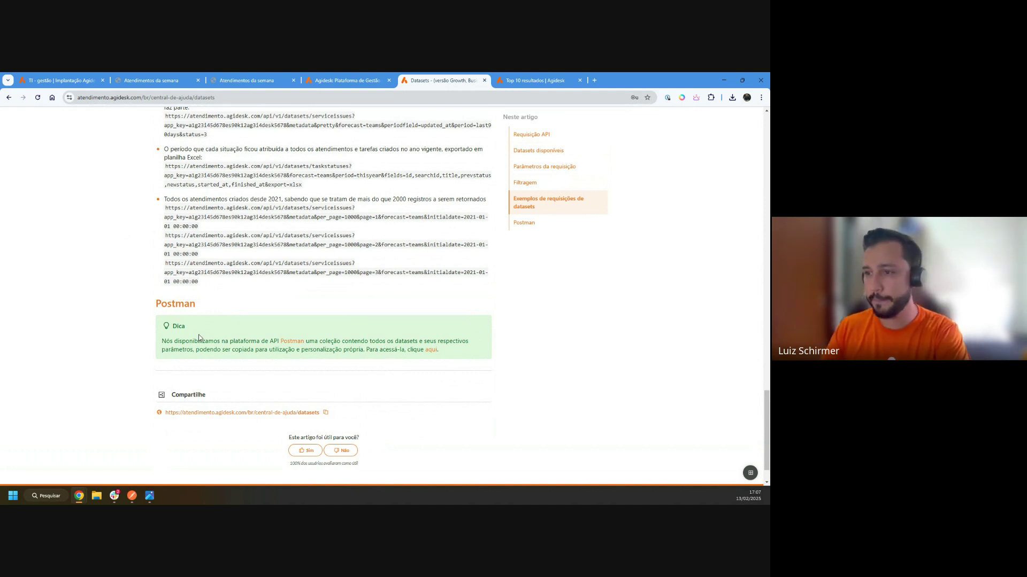
pyautogui.moveTo(198, 306); pyautogui.dragTo(156, 304)
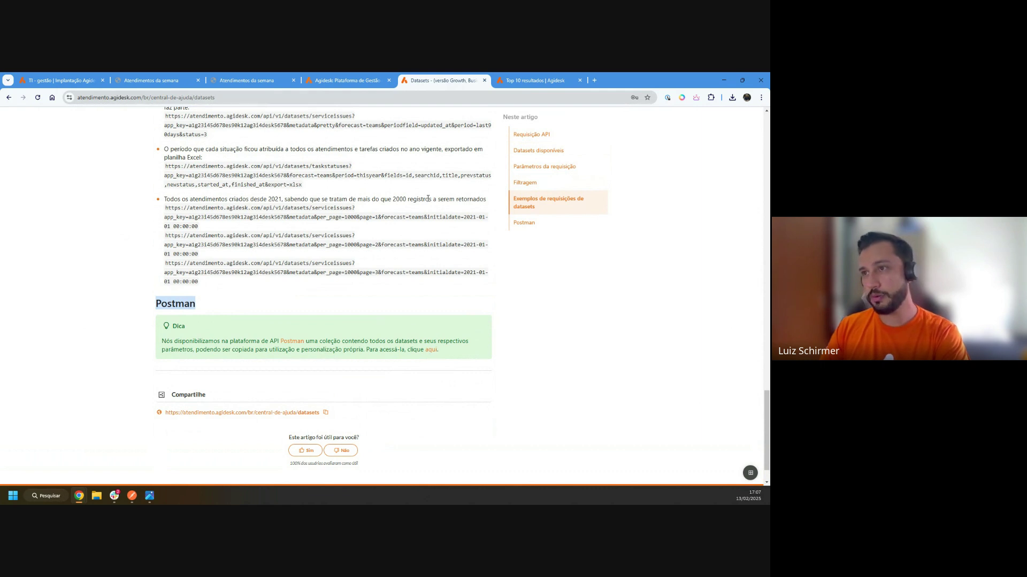
pyautogui.click(432, 350)
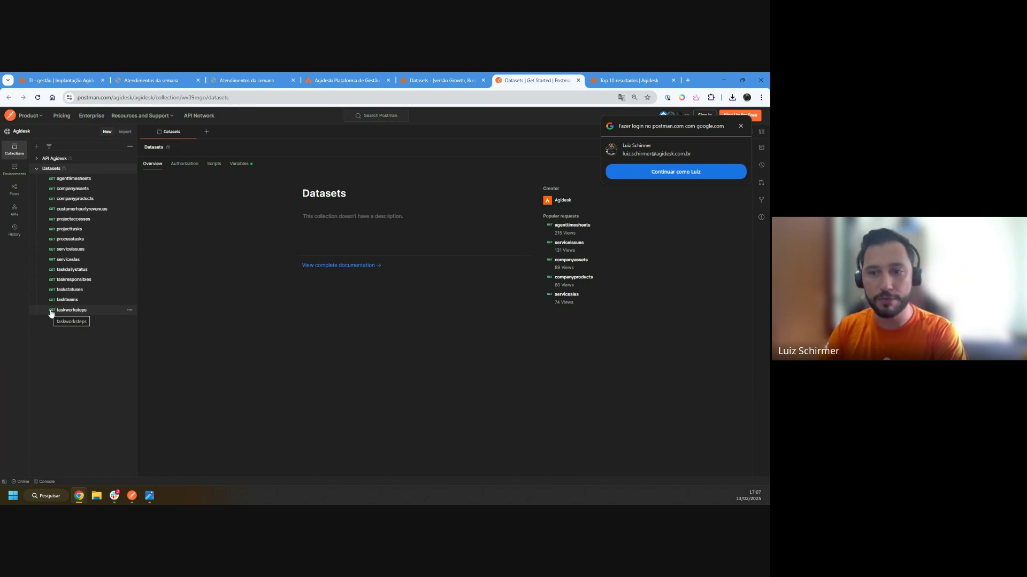
# Step: Return to the Datasets article and examine its list of available datasets, particularly Companyassets
pyautogui.click(433, 81)
pyautogui.scroll(10, 282, 219)
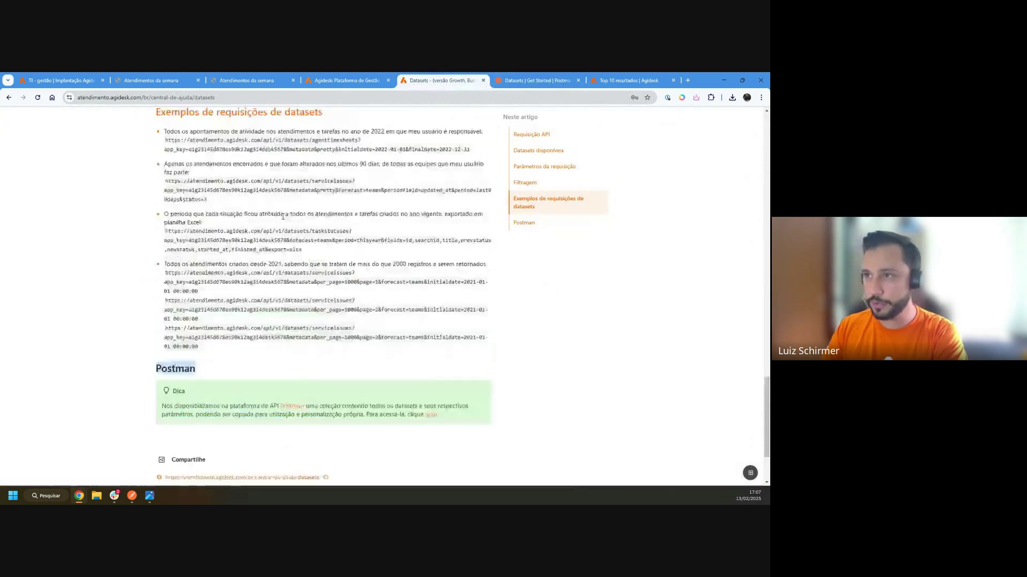
pyautogui.scroll(10, 283, 219)
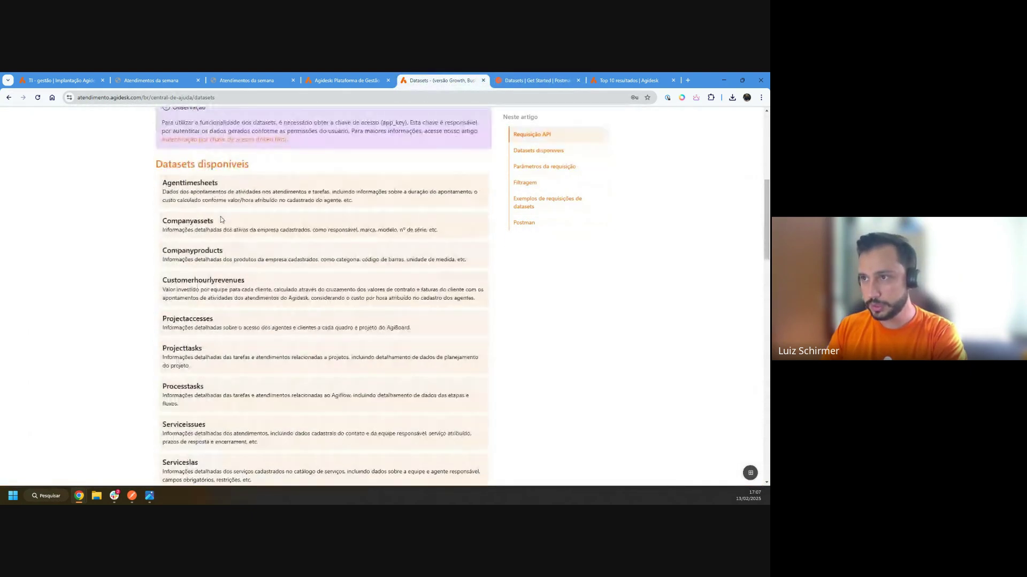
pyautogui.moveTo(161, 223); pyautogui.dragTo(231, 227)
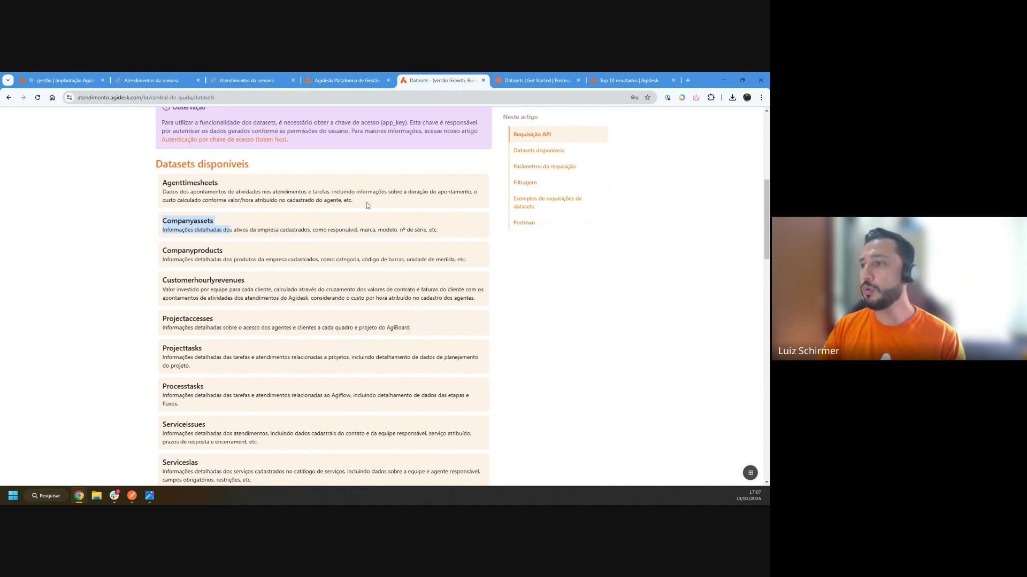
pyautogui.click(330, 226)
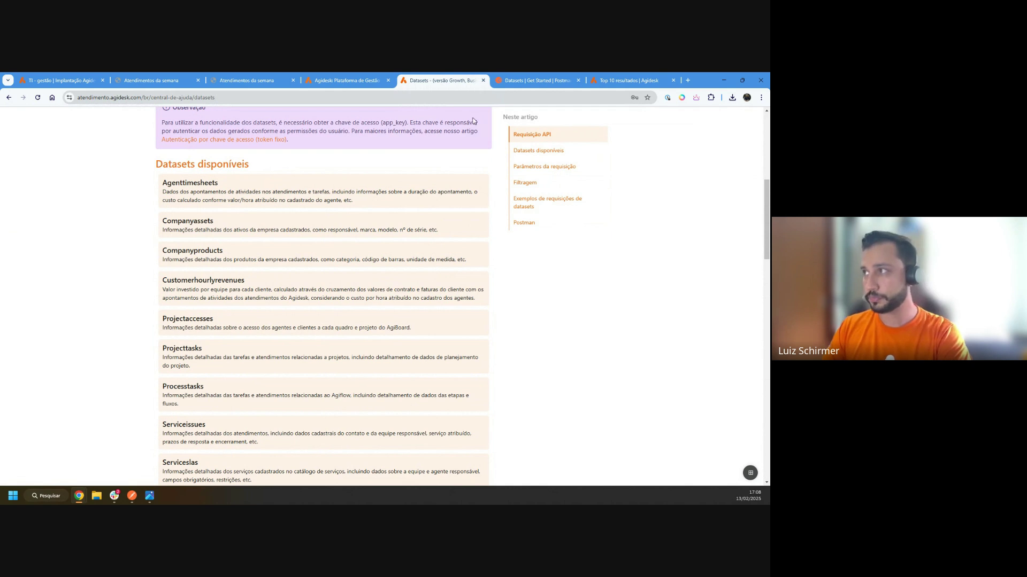
# Step: Return to the Postman collection, dismiss the Google sign-in prompt, and open the serviceissues request to inspect its URL placeholders
pyautogui.click(536, 80)
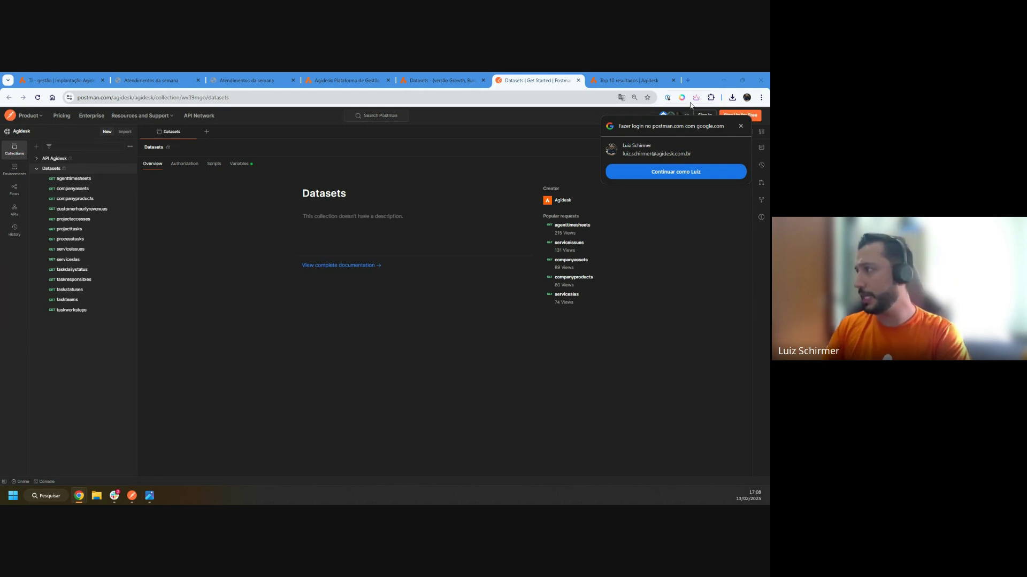
pyautogui.click(740, 126)
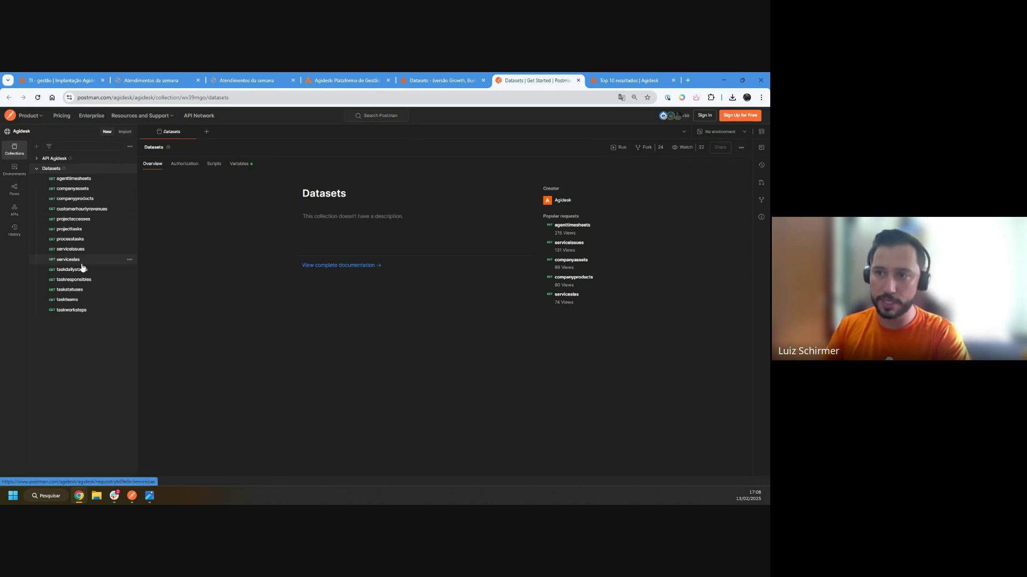
pyautogui.click(76, 249)
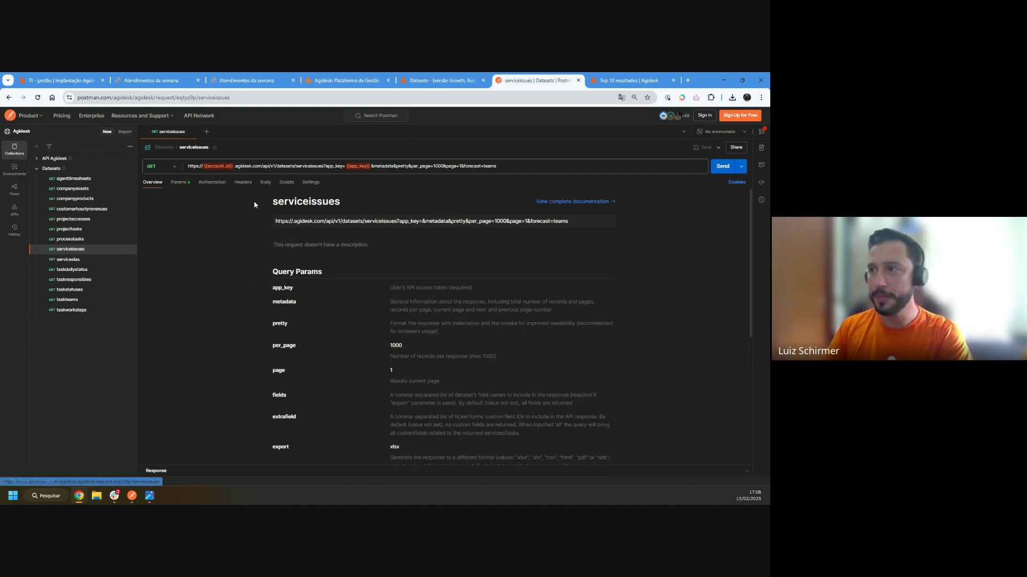
pyautogui.click(212, 168)
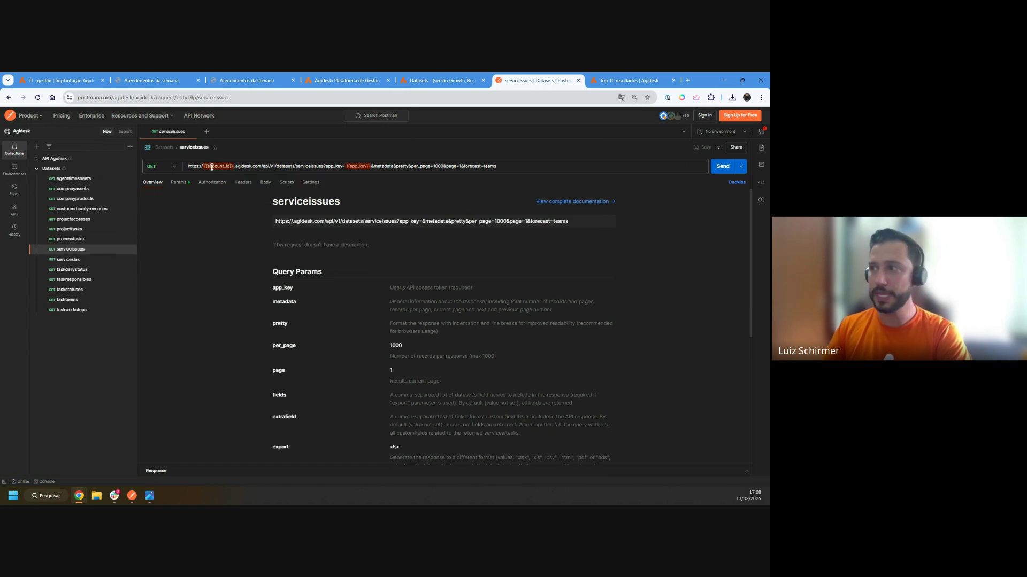
pyautogui.moveTo(363, 165)
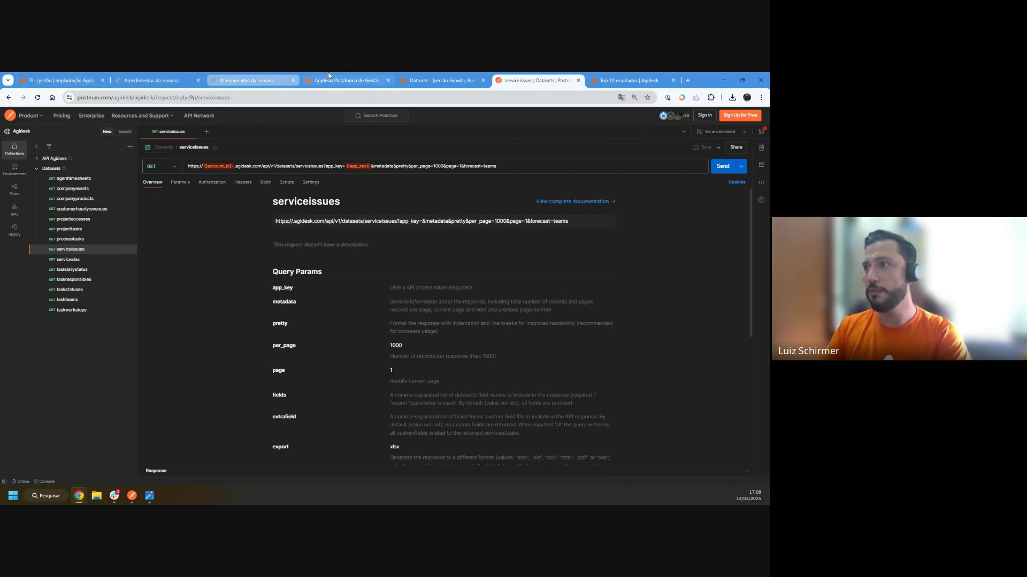
# Step: Close the Agidesk website page and both Atendimentos da semana report pages, returning to the TI - gestão dashboard
pyautogui.click(374, 83)
pyautogui.click(388, 80)
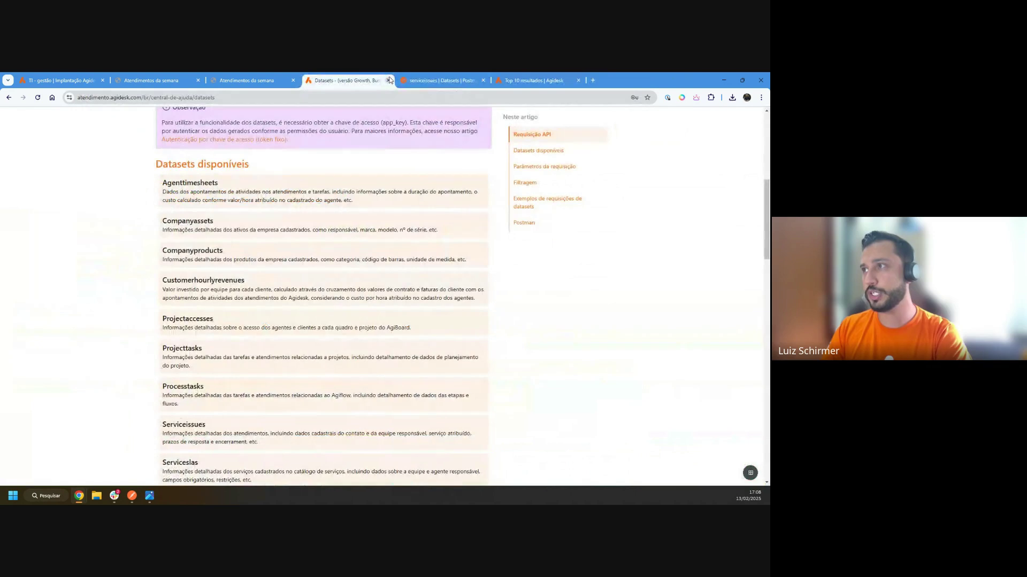
pyautogui.click(251, 81)
pyautogui.click(190, 81)
pyautogui.click(198, 80)
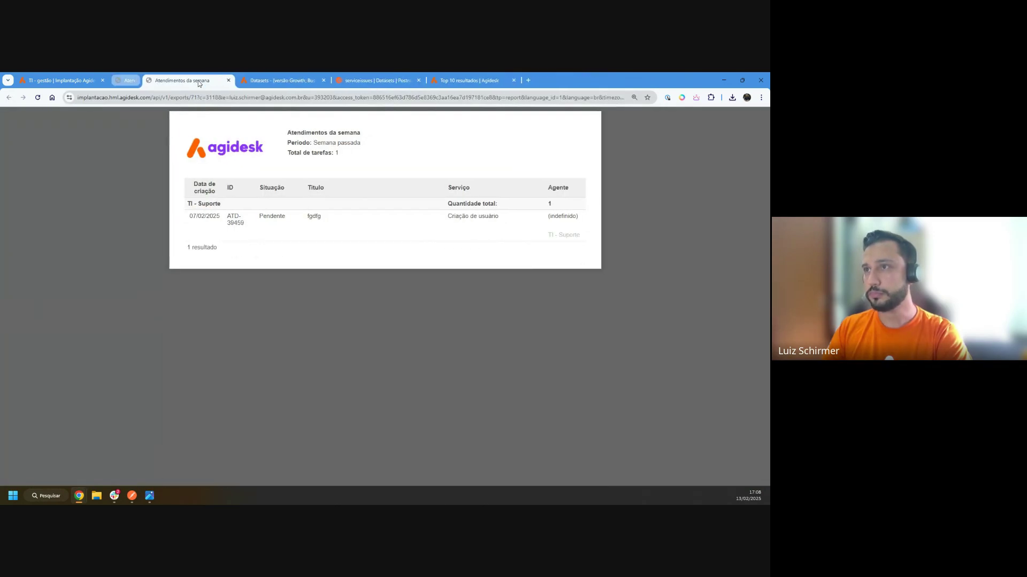
pyautogui.click(198, 80)
pyautogui.click(107, 81)
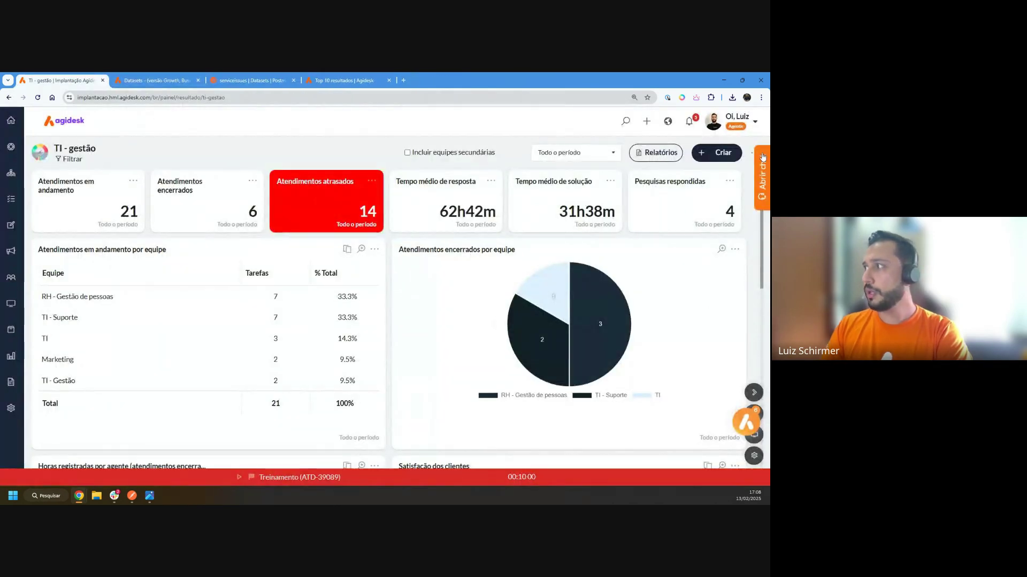
# Step: Open Meus dados from the Agidesk user profile and locate the ID da conta value
pyautogui.click(754, 125)
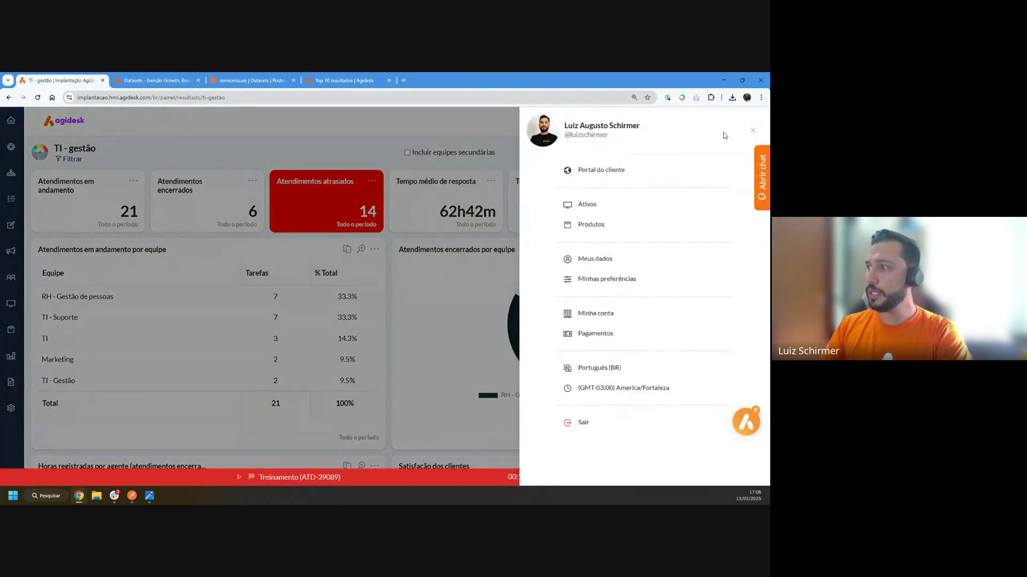
pyautogui.click(595, 259)
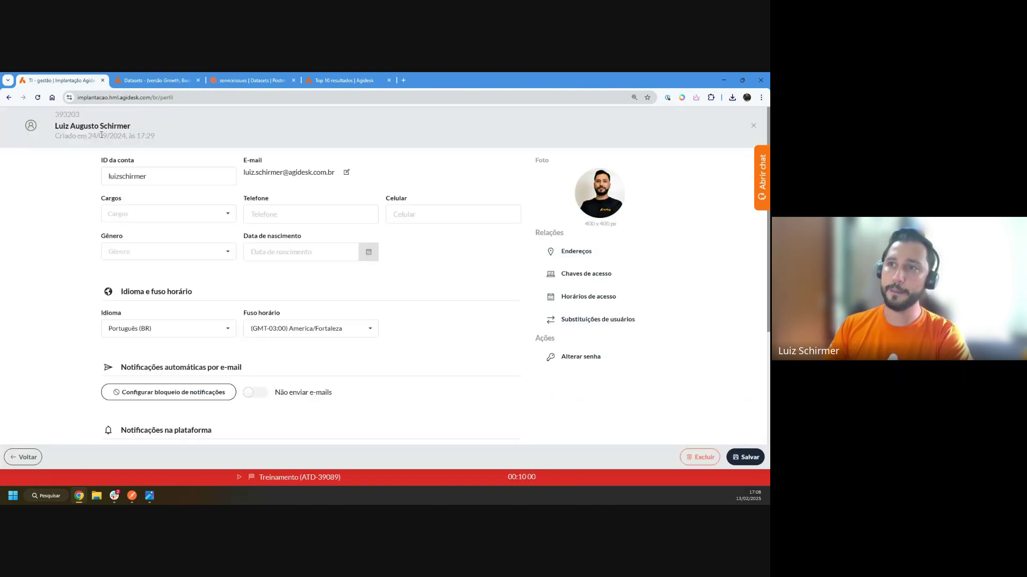
pyautogui.moveTo(135, 163); pyautogui.dragTo(93, 163)
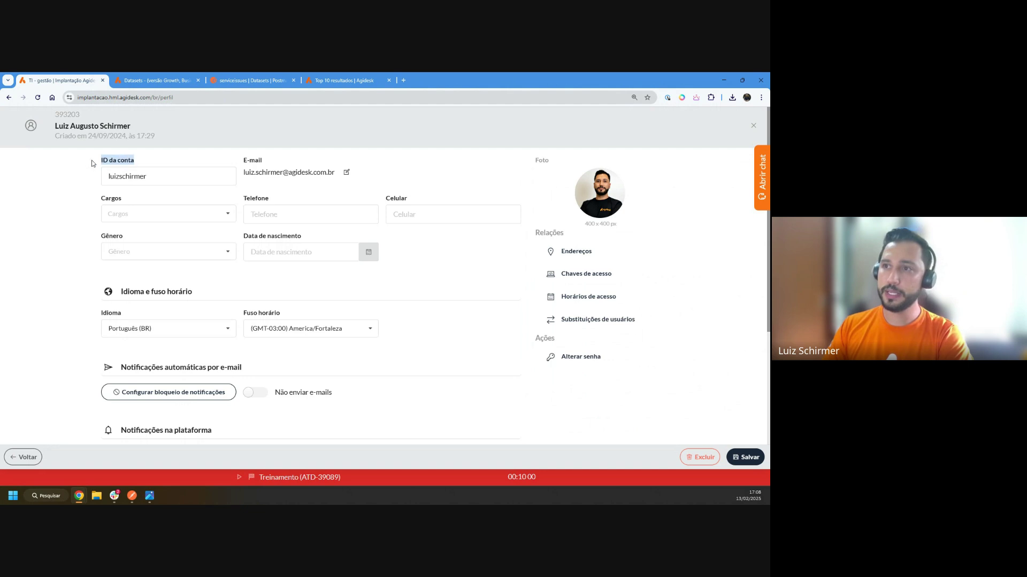
pyautogui.click(122, 177)
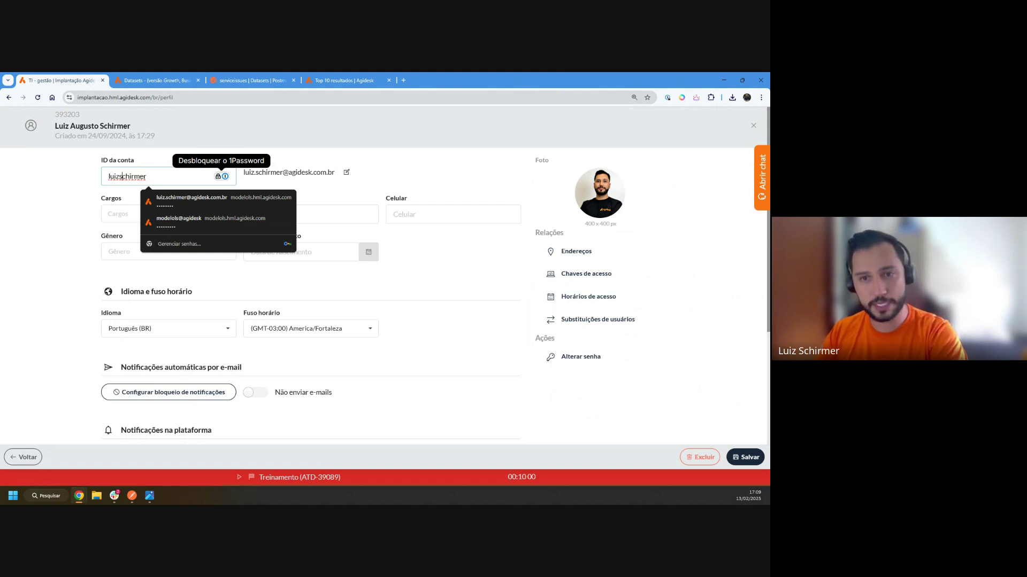
# Step: Remove the account_id placeholder from the serviceissues request URL in Postman
pyautogui.click(252, 80)
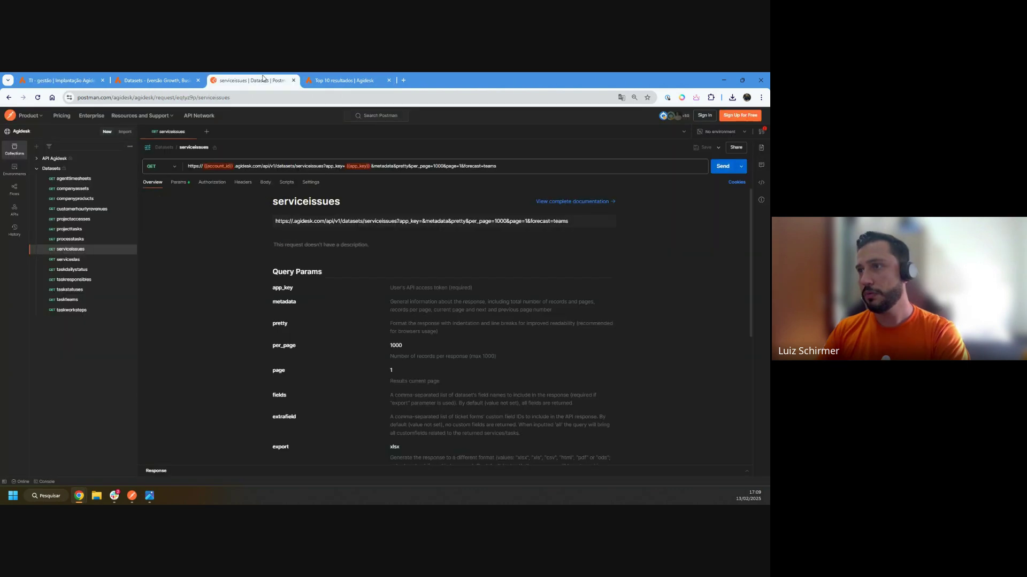
pyautogui.click(216, 165)
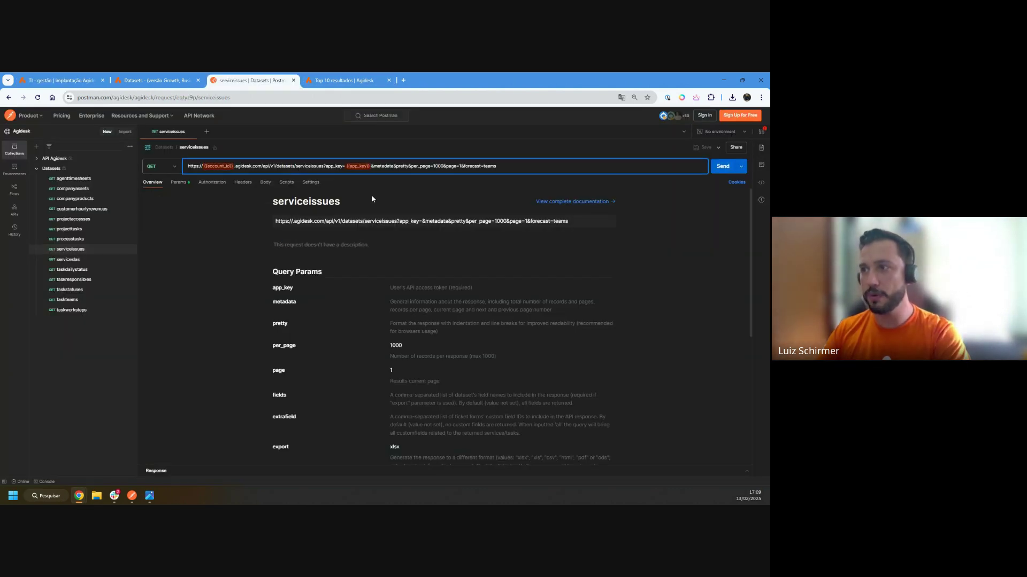
pyautogui.press('BackSpace')
pyautogui.press('BackSpace')
pyautogui.press('BackSpace')
pyautogui.press('BackSpace')
pyautogui.press('BackSpace')
pyautogui.press('BackSpace')
pyautogui.press('BackSpace')
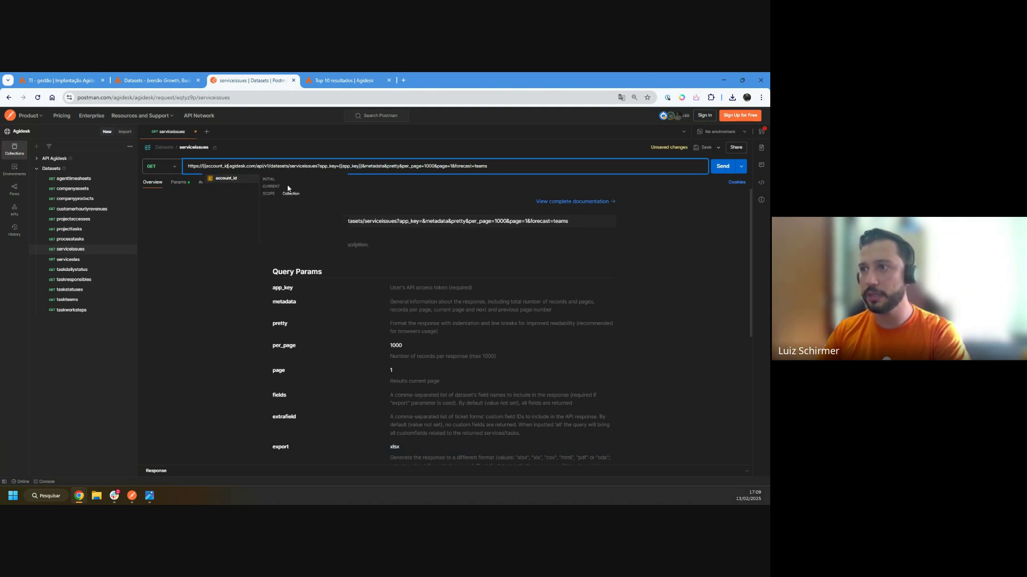
pyautogui.press('BackSpace')
pyautogui.press('BackSpace')
pyautogui.press('BackSpace')
pyautogui.press('BackSpace')
pyautogui.press('BackSpace')
pyautogui.press('BackSpace')
pyautogui.press('BackSpace')
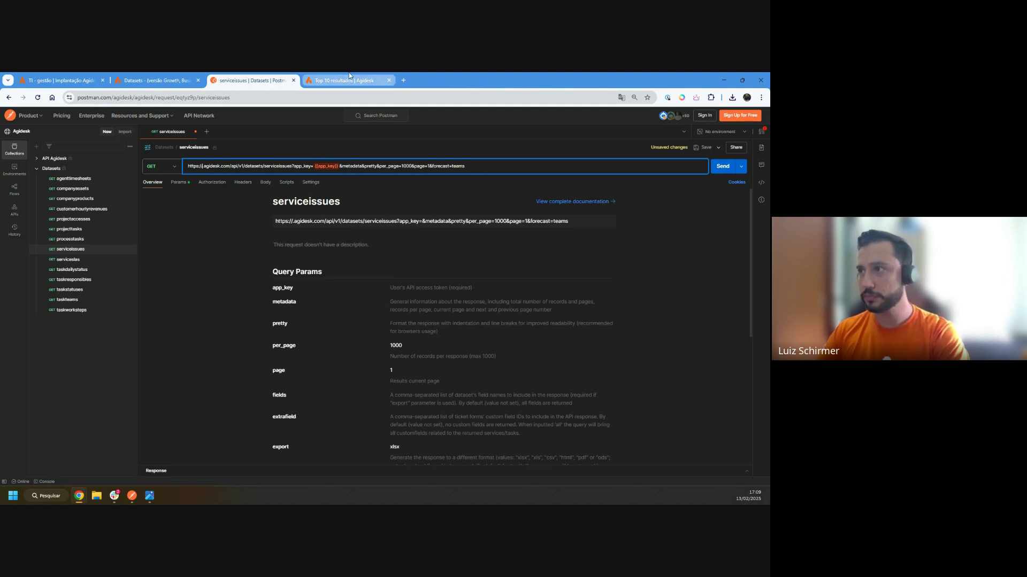
# Step: Copy the ID da conta value from the Agidesk profile and paste it before .agidesk.com in the Postman request URL
pyautogui.click(60, 80)
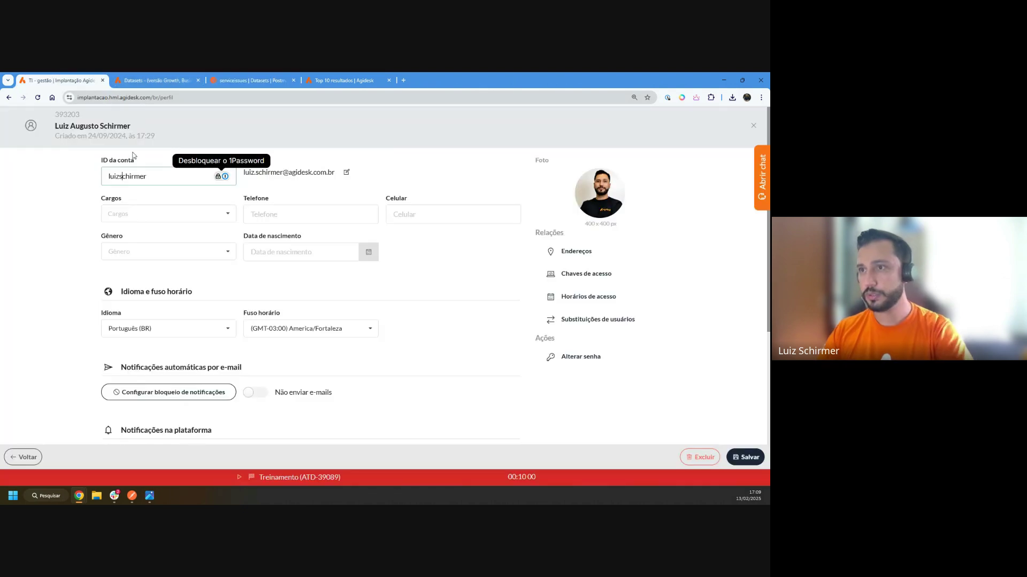
pyautogui.doubleClick(152, 181)
pyautogui.hotkey('ctrl', 'c')
pyautogui.click(249, 80)
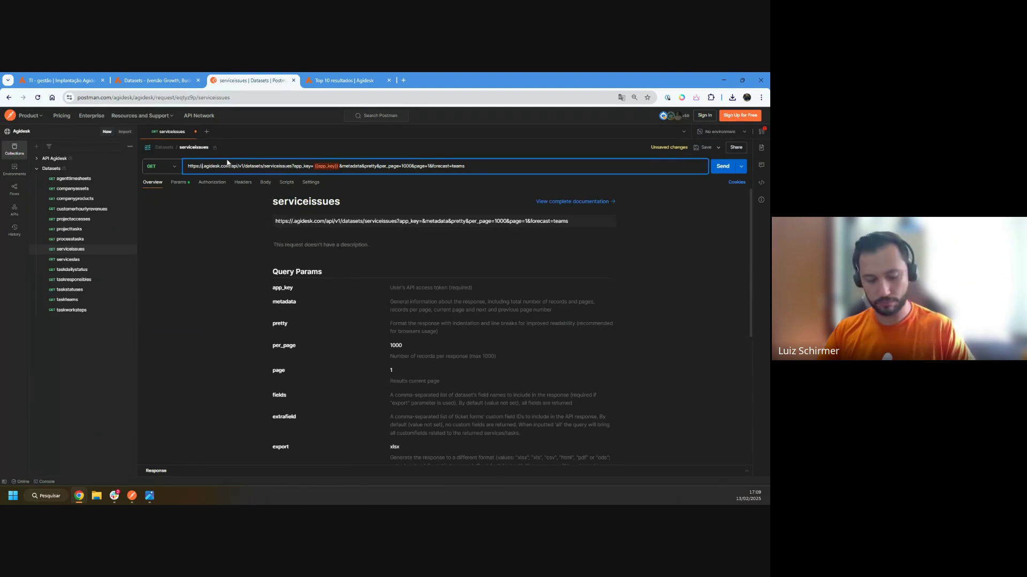
pyautogui.hotkey('ctrl', 'v')
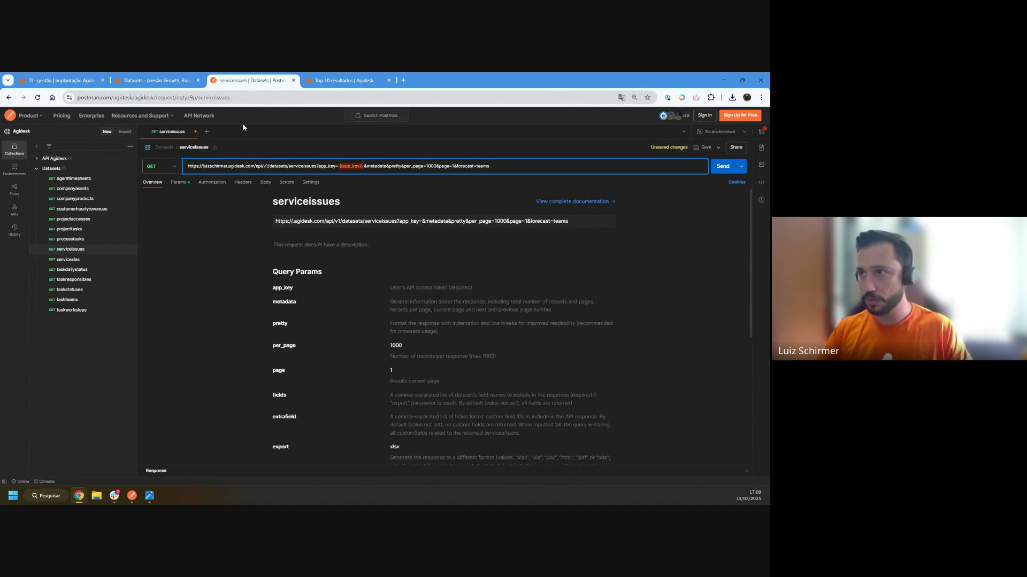
# Step: Close the edited request, reopen serviceissues, and replace the account_id placeholder in its URL with the copied account ID
pyautogui.click(196, 131)
pyautogui.click(72, 250)
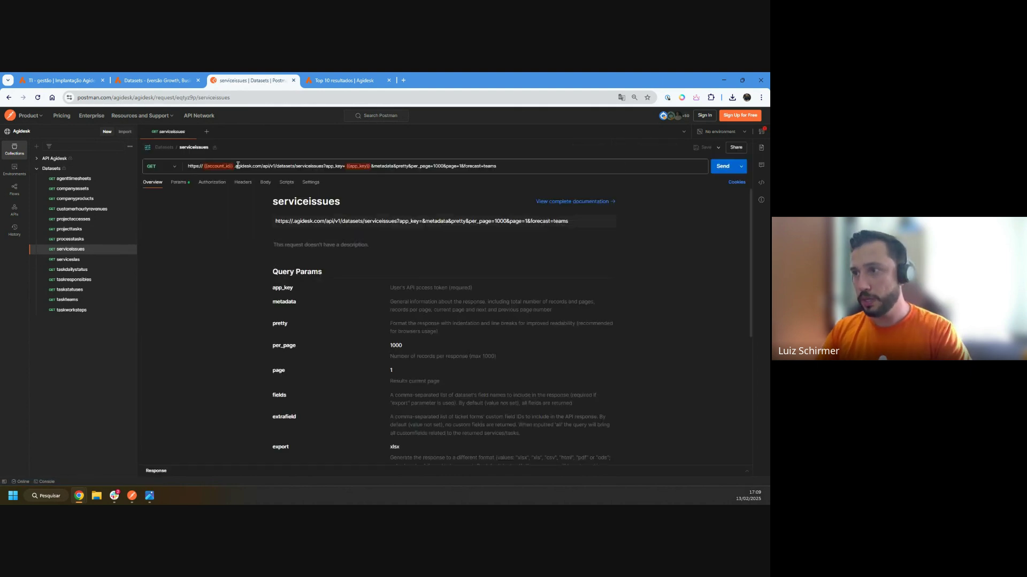
pyautogui.moveTo(234, 165); pyautogui.dragTo(204, 166)
pyautogui.write('{')
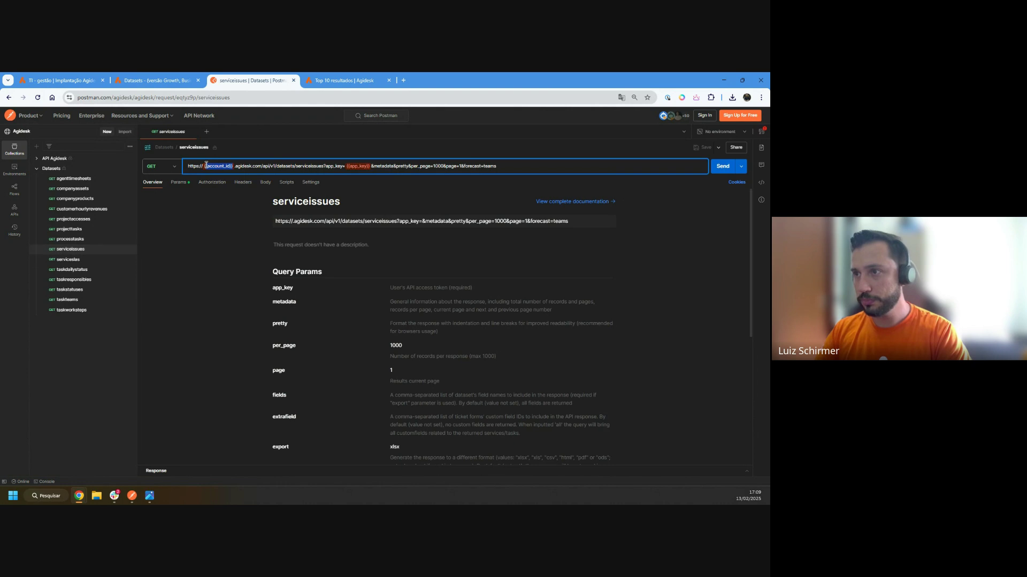
pyautogui.press('BackSpace')
pyautogui.hotkey('ctrl', 'v')
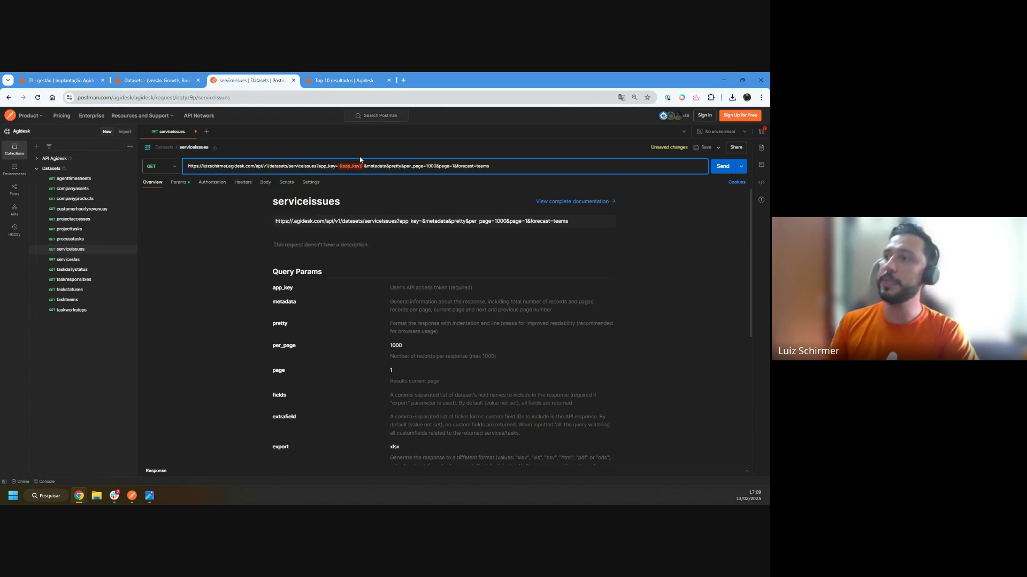
# Step: Copy the current access key from Chaves de acesso in the Agidesk profile and close the key manager
pyautogui.click(129, 78)
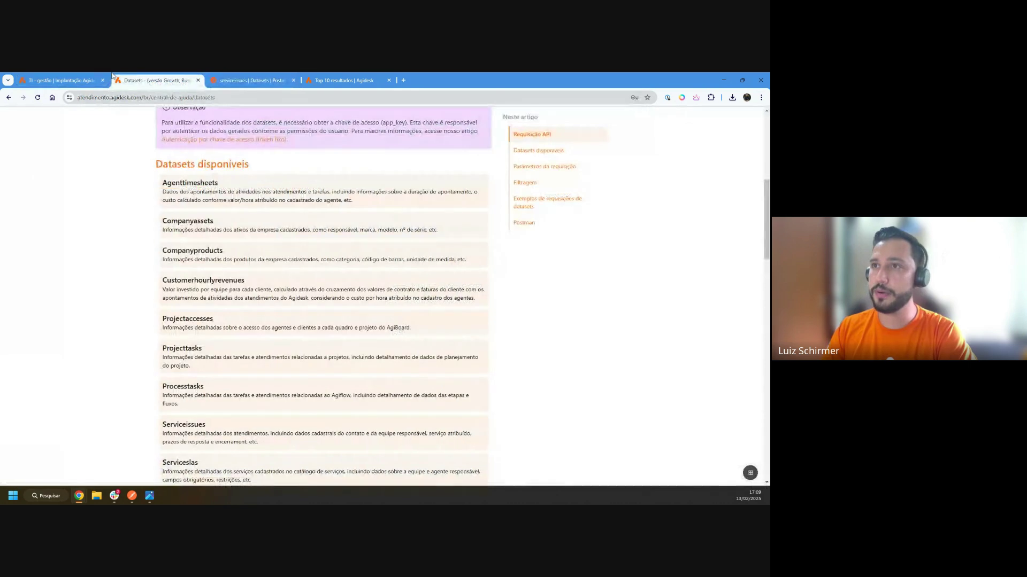
pyautogui.click(81, 80)
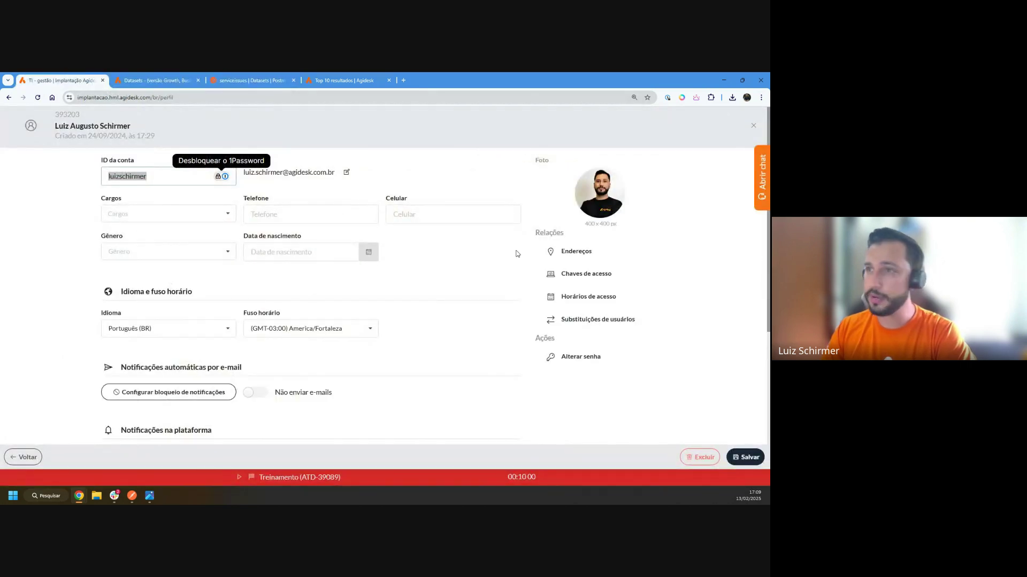
pyautogui.click(574, 278)
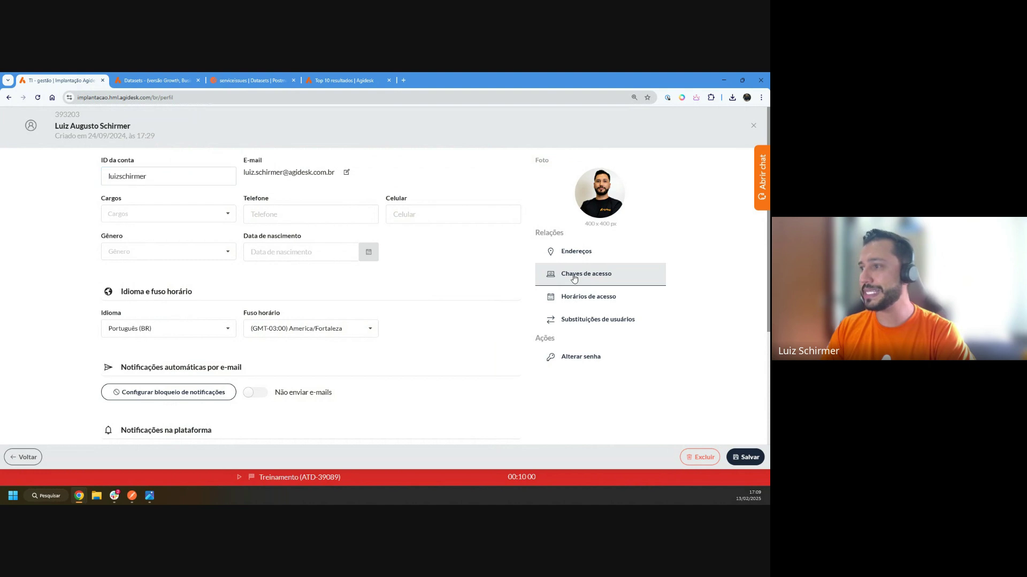
pyautogui.click(490, 284)
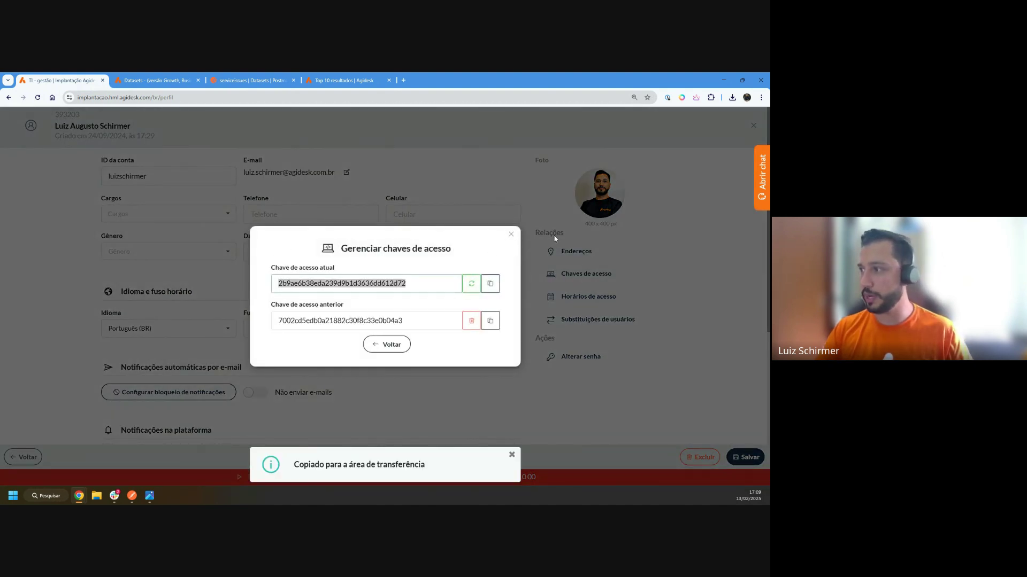
pyautogui.click(511, 234)
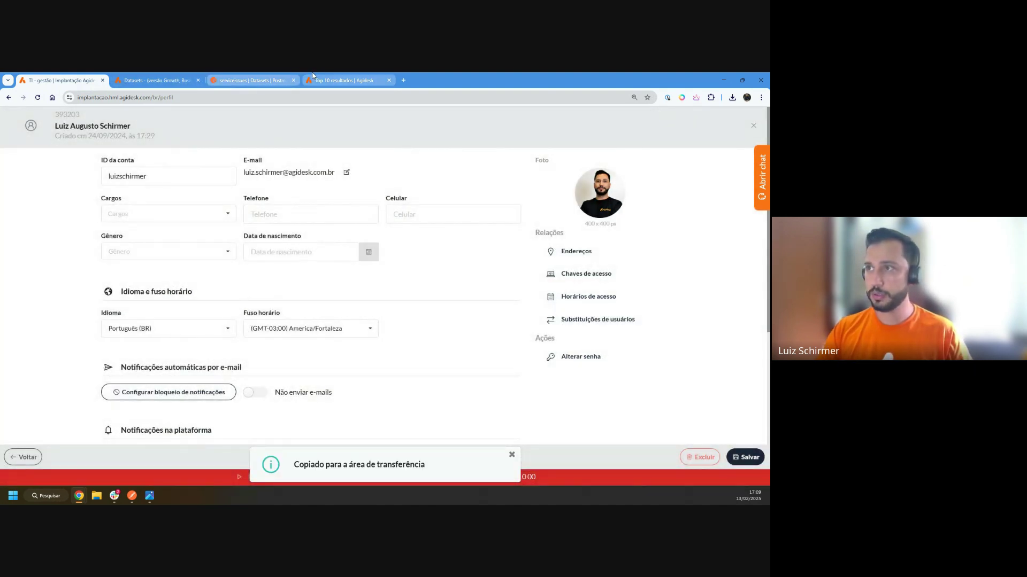
# Step: Replace the app_key placeholder in the serviceissues request URL in Postman with the copied access key, removing the surrounding braces
pyautogui.click(252, 80)
pyautogui.doubleClick(350, 166)
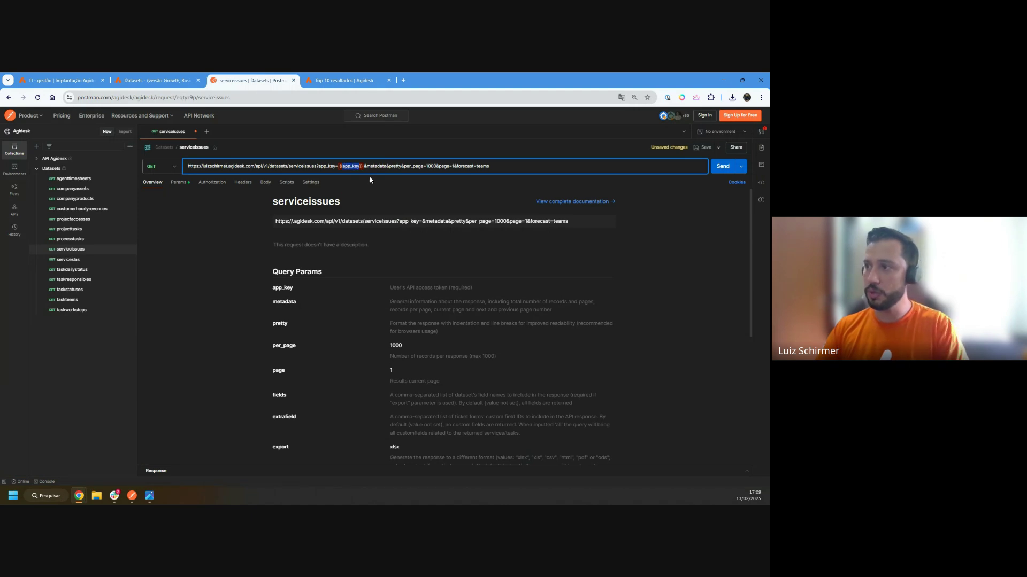
pyautogui.hotkey('ctrl', 'v')
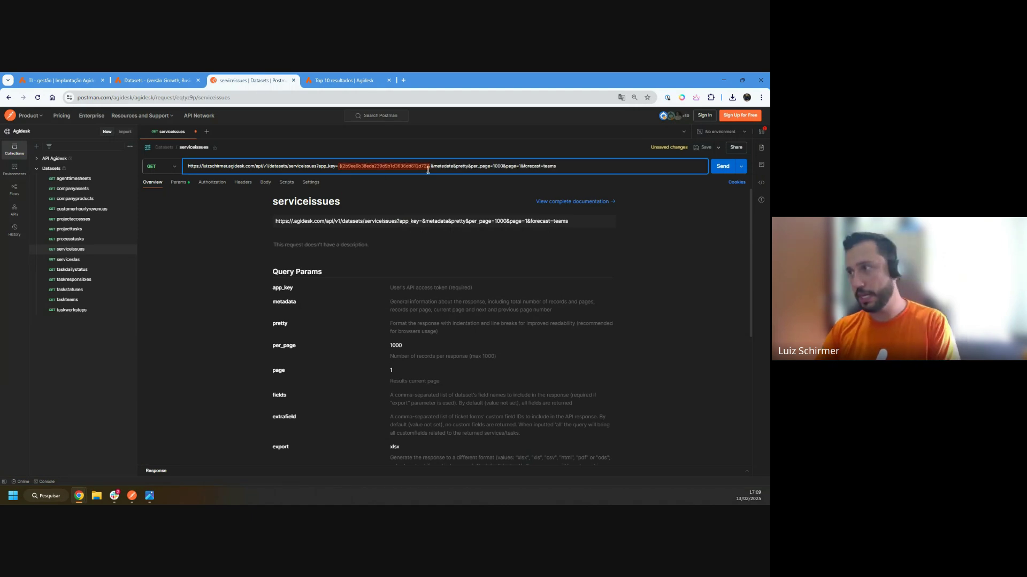
pyautogui.click(428, 166)
pyautogui.press('BackSpace')
pyautogui.press('BackSpace')
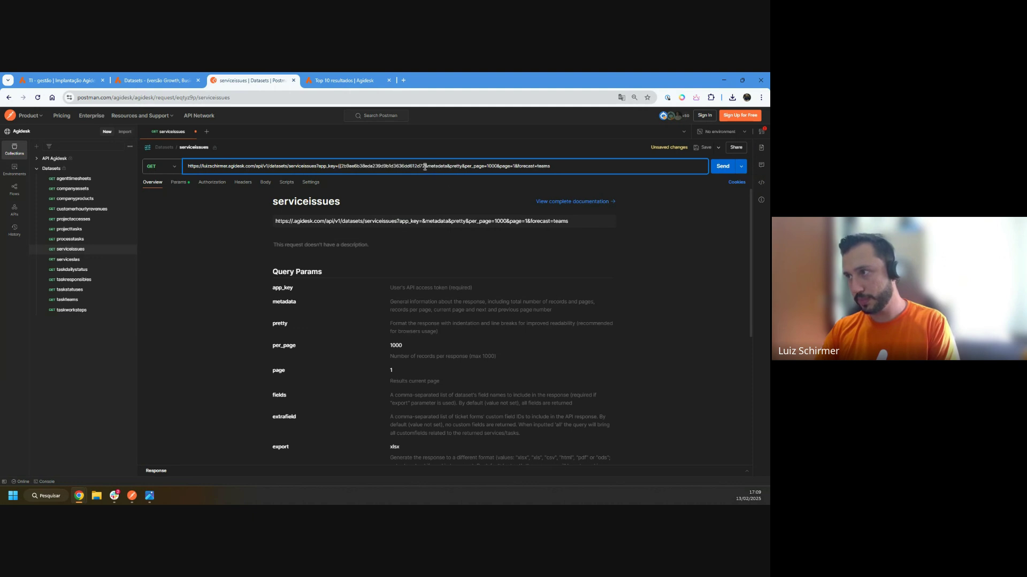
pyautogui.click(339, 166)
pyautogui.press('BackSpace')
pyautogui.press('BackSpace')
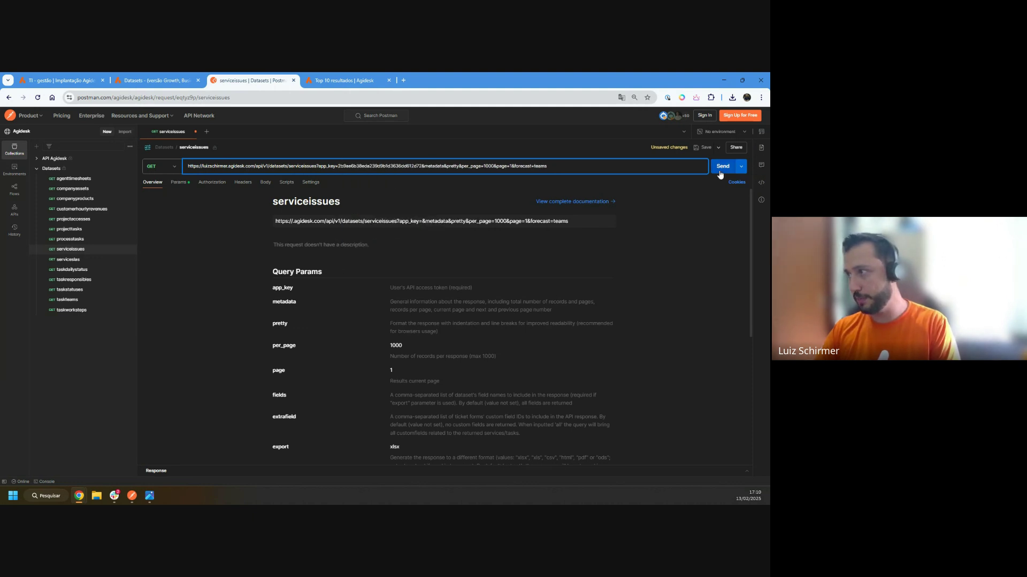
# Step: Try to send the serviceissues request and sign in to Postman, then stay on the unsaved request page
pyautogui.click(720, 170)
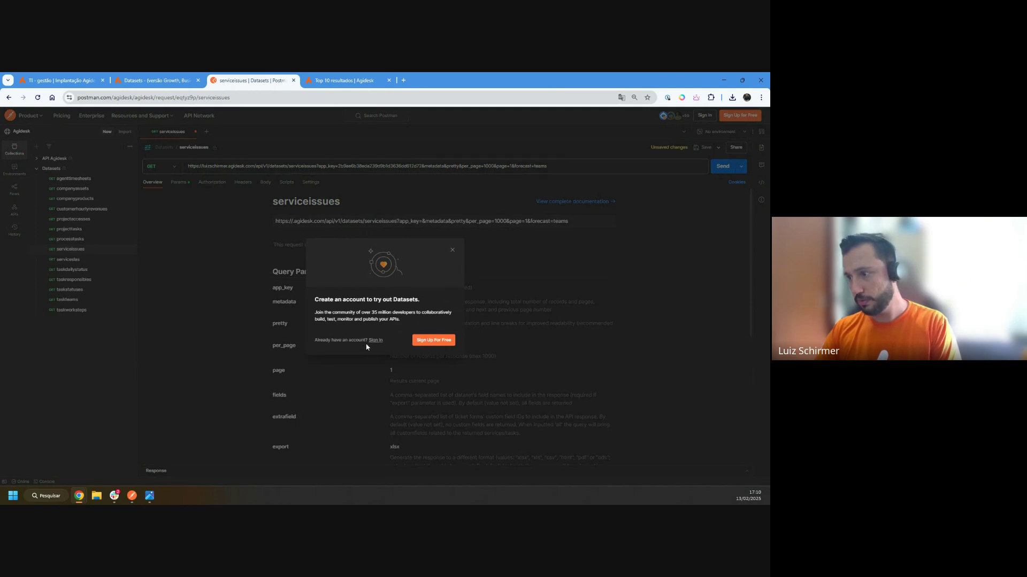
pyautogui.click(436, 340)
pyautogui.click(449, 149)
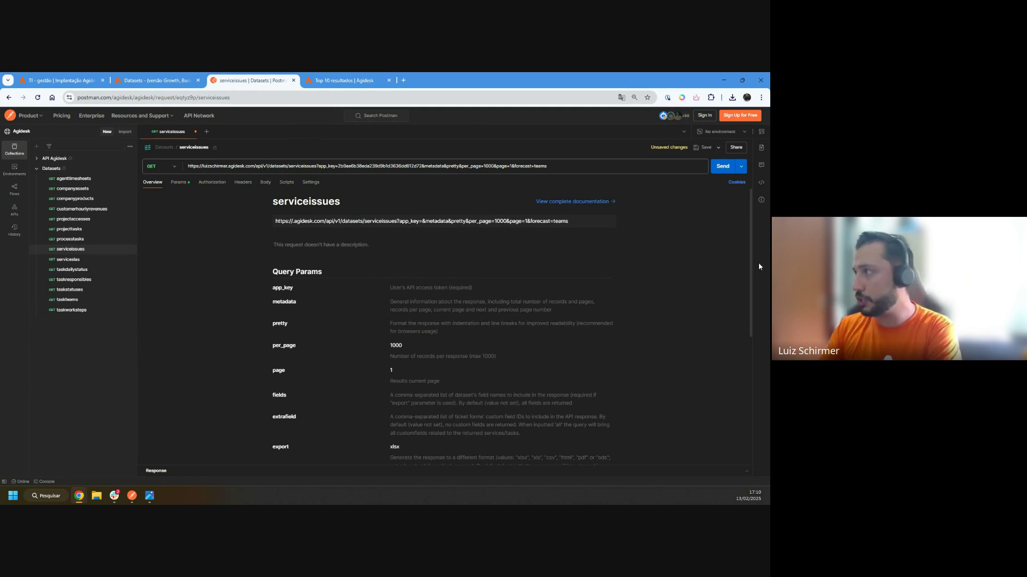
pyautogui.click(706, 118)
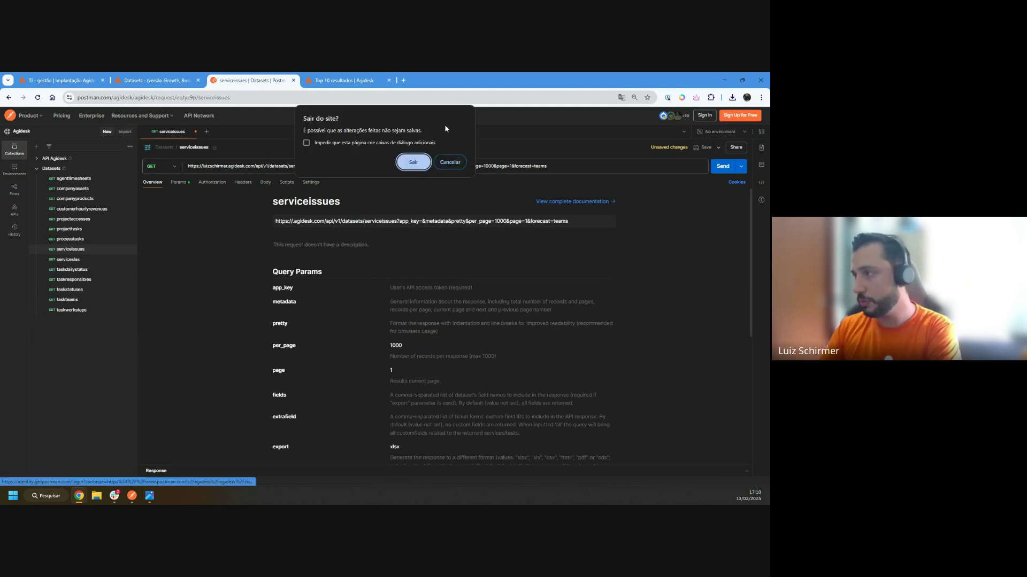
pyautogui.click(454, 161)
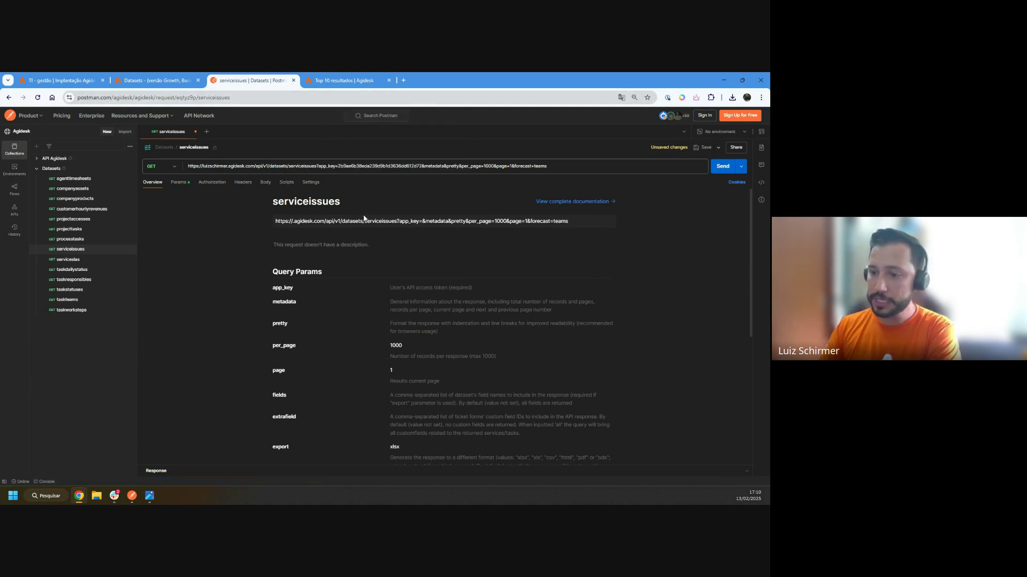
# Step: Switch to the Postman desktop app, close the open requests without saving the Serviços changes, and reopen Serviços
pyautogui.click(132, 496)
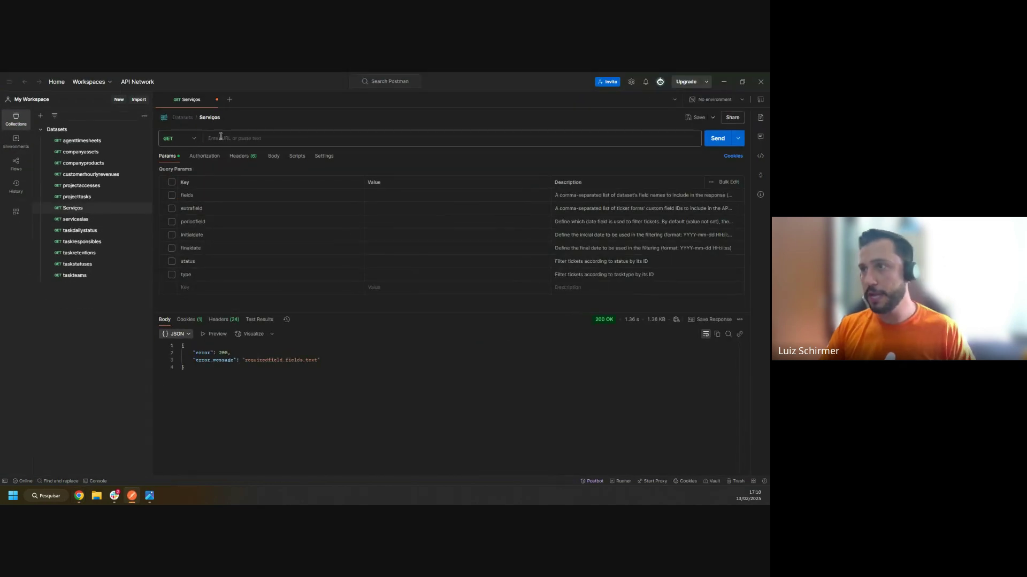
pyautogui.click(73, 209)
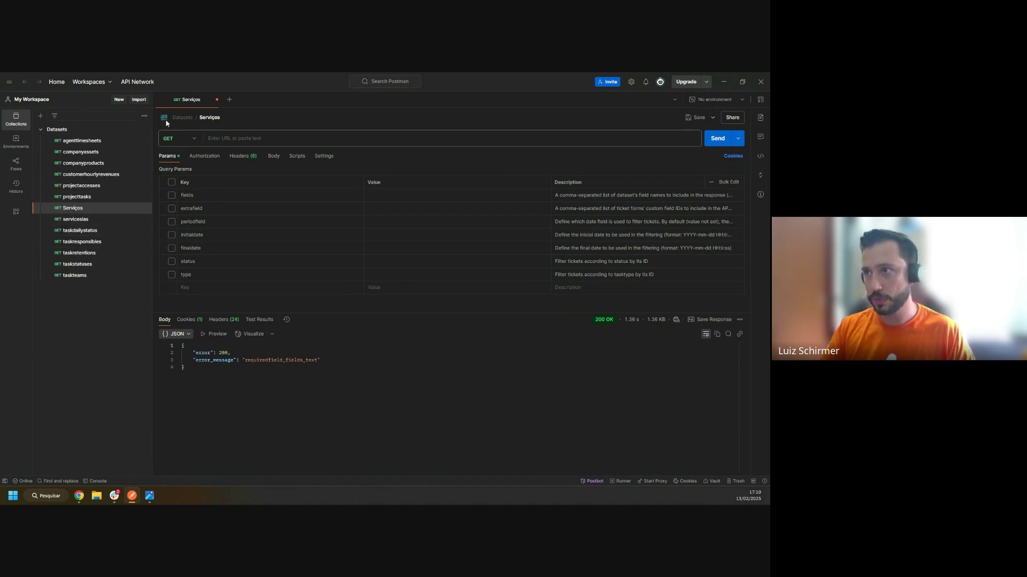
pyautogui.click(76, 198)
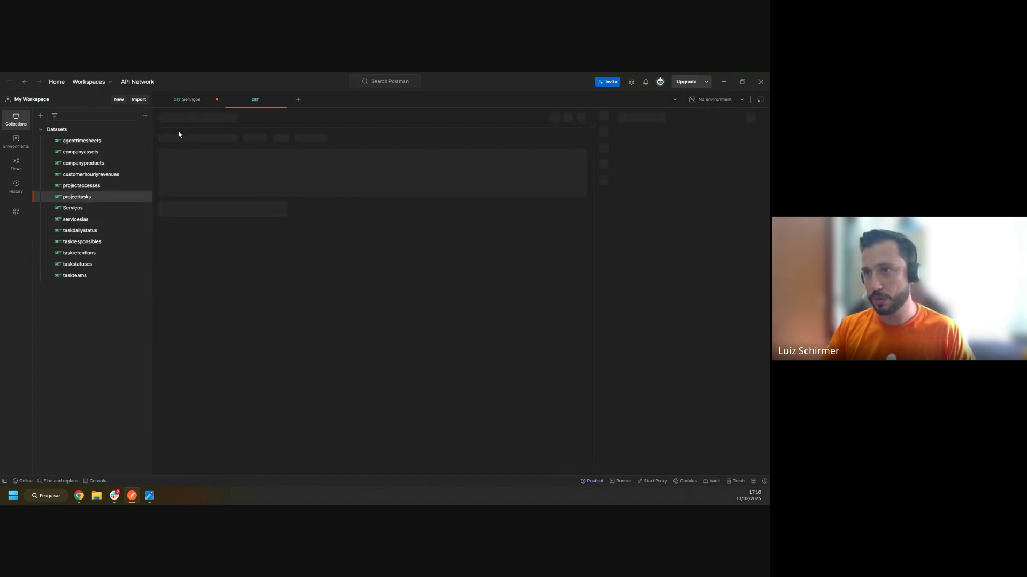
pyautogui.click(71, 208)
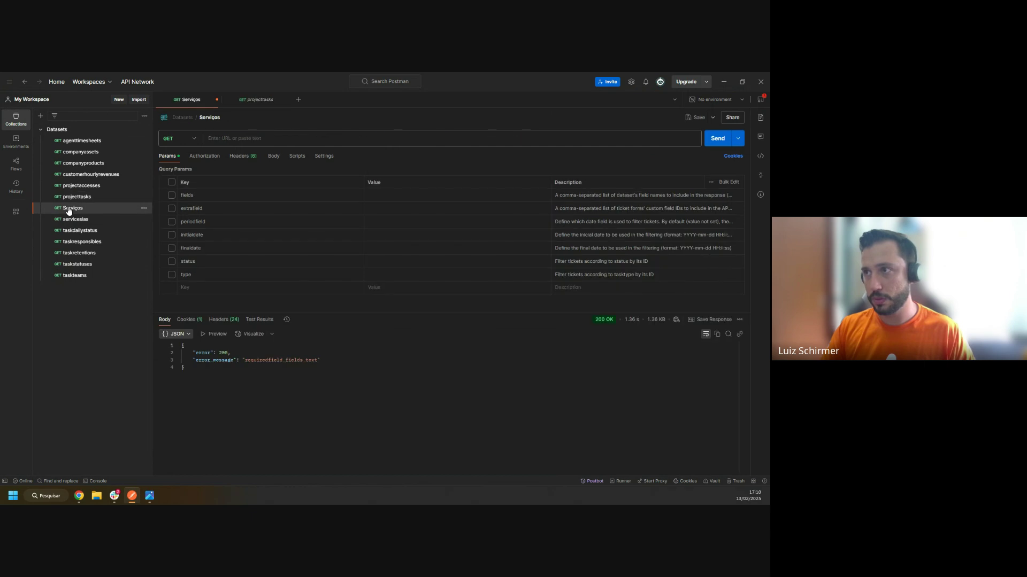
pyautogui.click(216, 100)
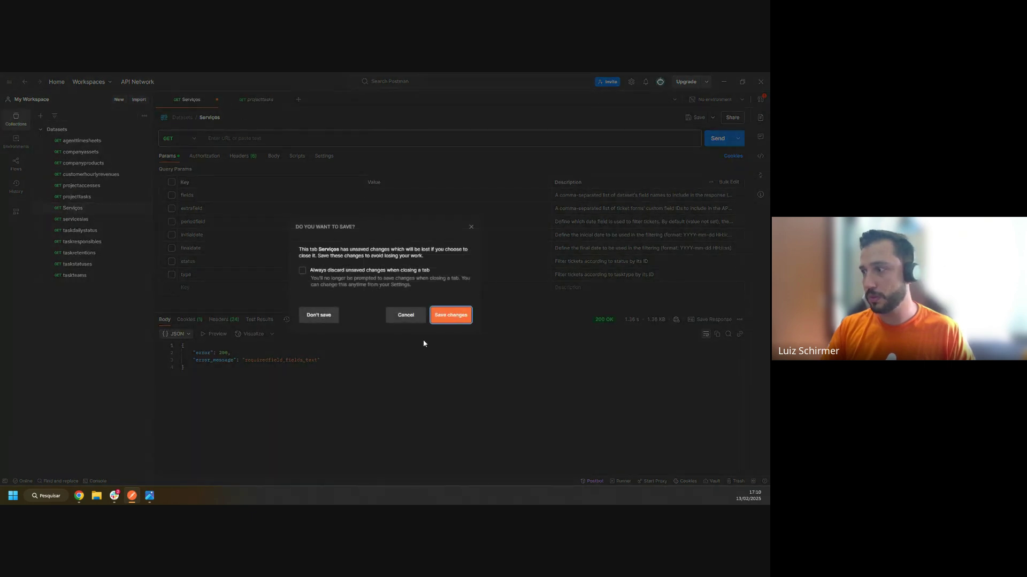
pyautogui.click(319, 315)
pyautogui.click(217, 100)
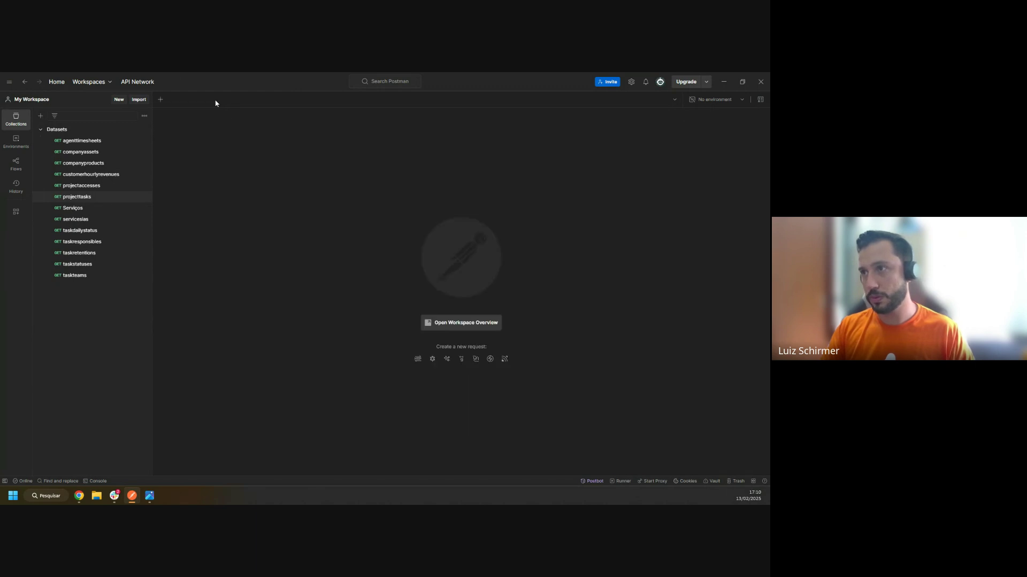
pyautogui.click(73, 208)
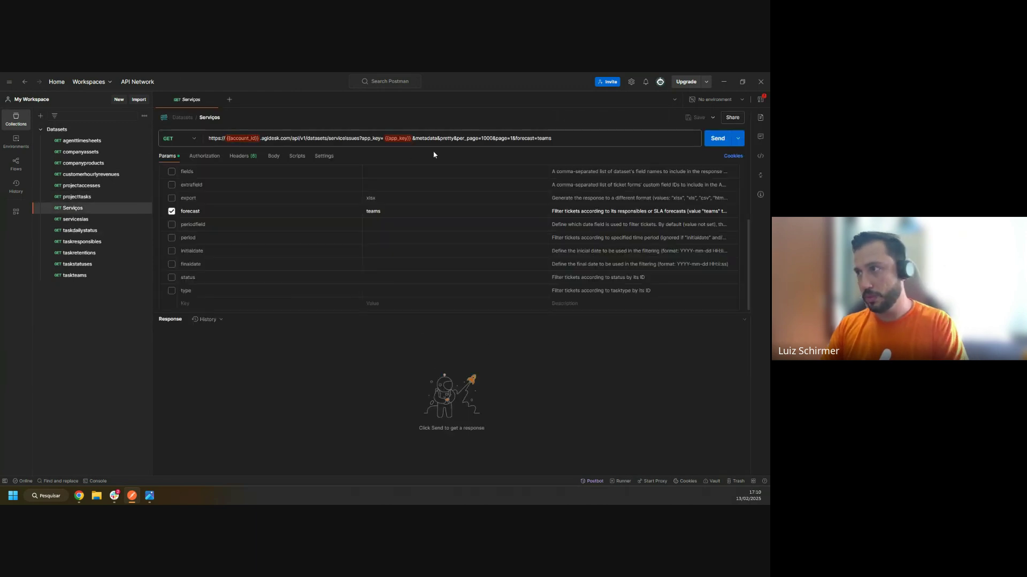
# Step: Replace the app_key placeholder and its braces in the Serviços request URL with the copied access key
pyautogui.doubleClick(397, 138)
pyautogui.press('BackSpace')
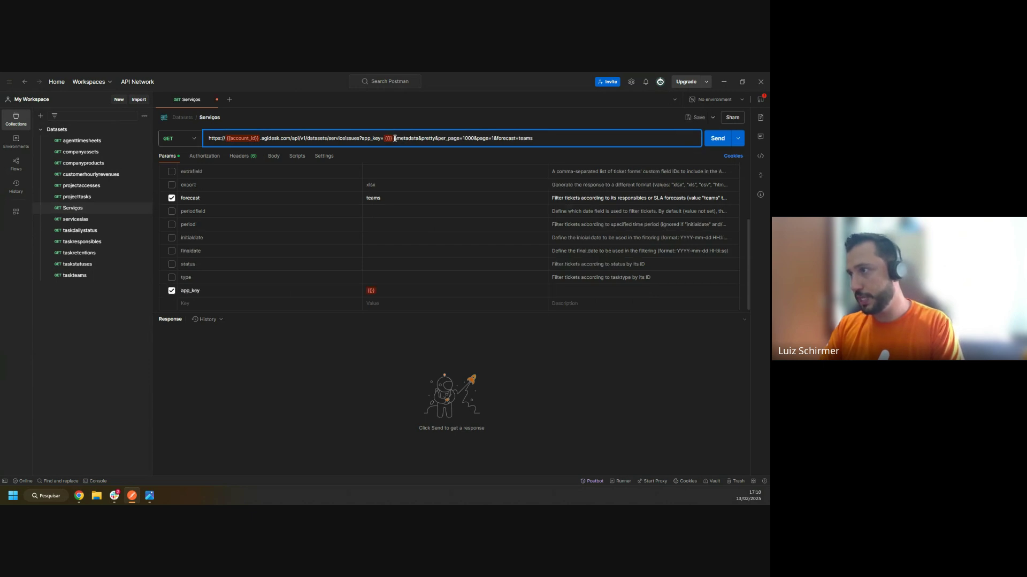
pyautogui.press('Delete')
pyautogui.press('Delete')
pyautogui.press('BackSpace')
pyautogui.press('BackSpace')
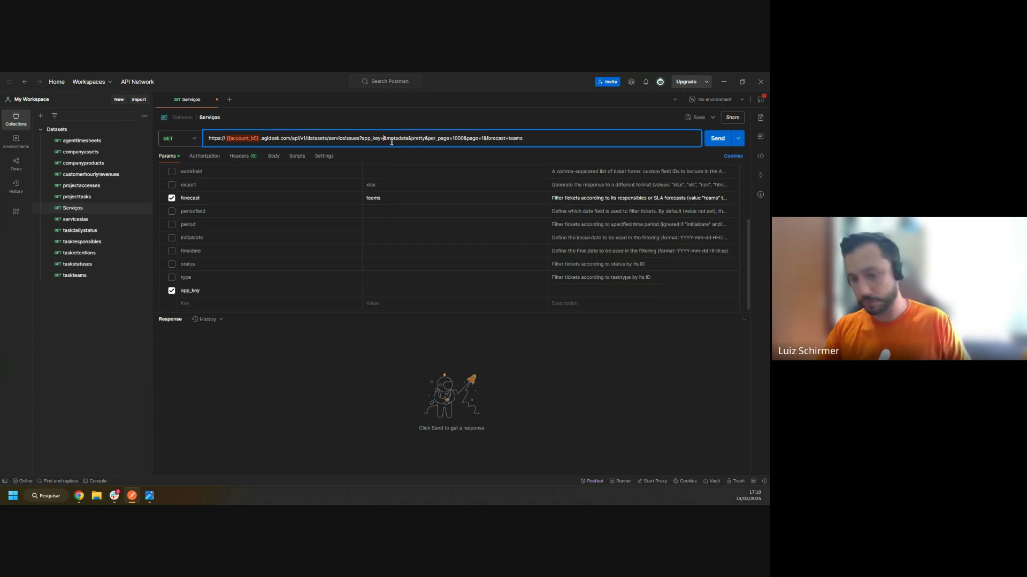
# Step: Check the account details in the Agidesk profile and remove the account_id placeholder with its braces from the Serviços request URL
pyautogui.click(724, 81)
pyautogui.click(59, 81)
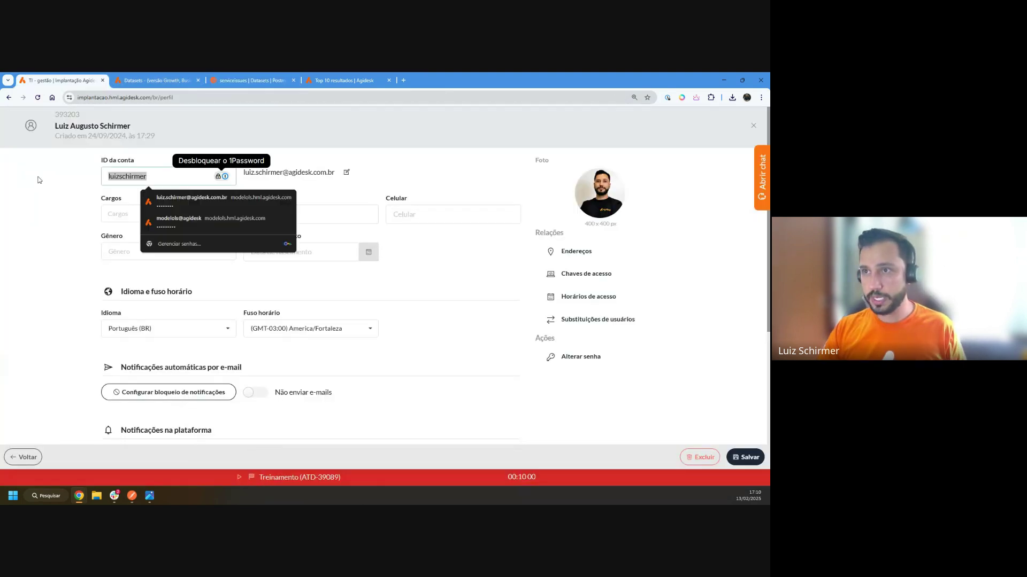
pyautogui.click(131, 495)
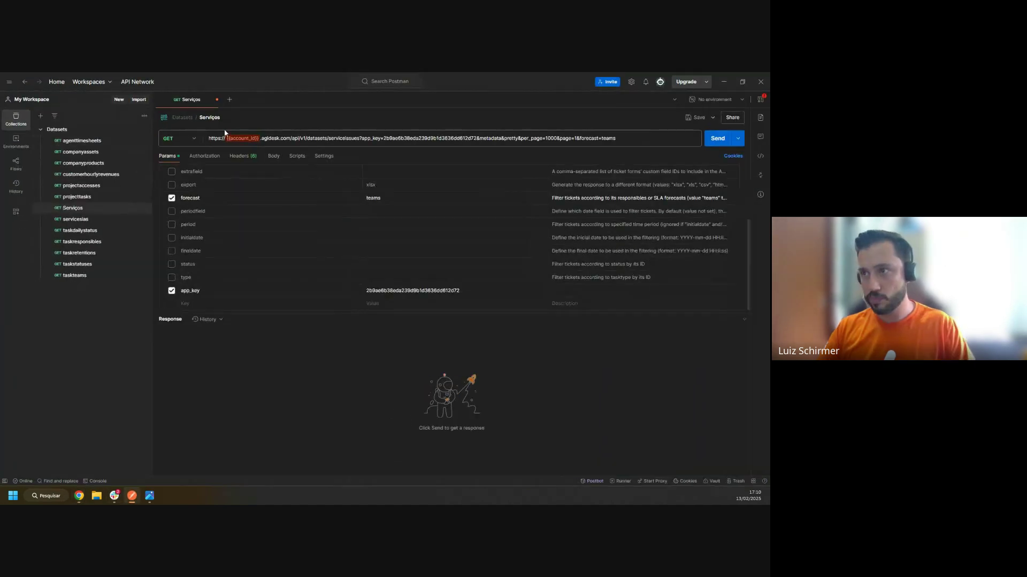
pyautogui.doubleClick(250, 139)
pyautogui.press('BackSpace')
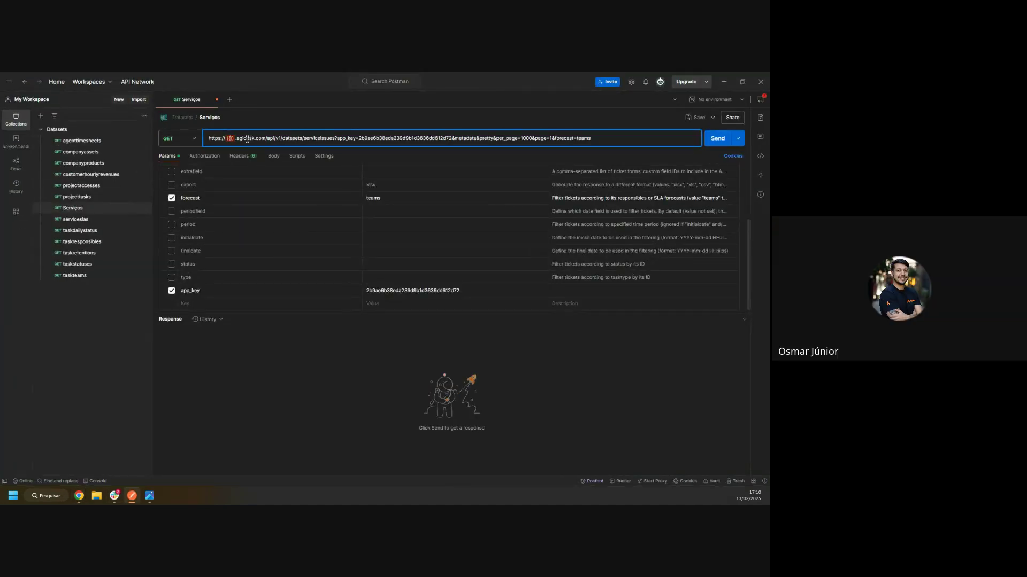
pyautogui.press('BackSpace')
pyautogui.press('BackSpace')
pyautogui.press('BackSpace')
pyautogui.press('BackSpace')
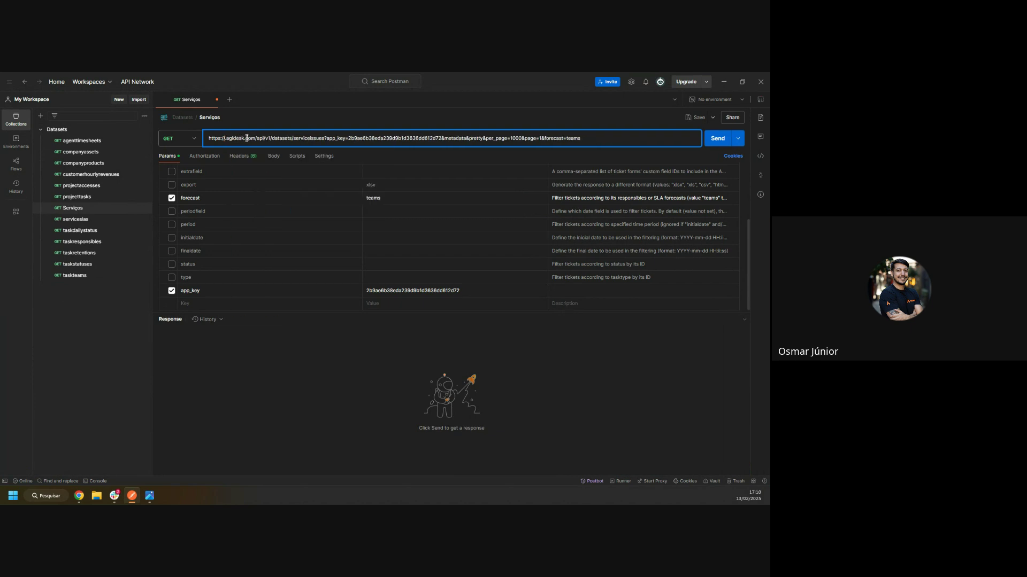
# Step: Check the Agidesk site address in the browser, enter implatacaohml before .agidesk.com in the Serviços request URL, and send the request
pyautogui.click(723, 81)
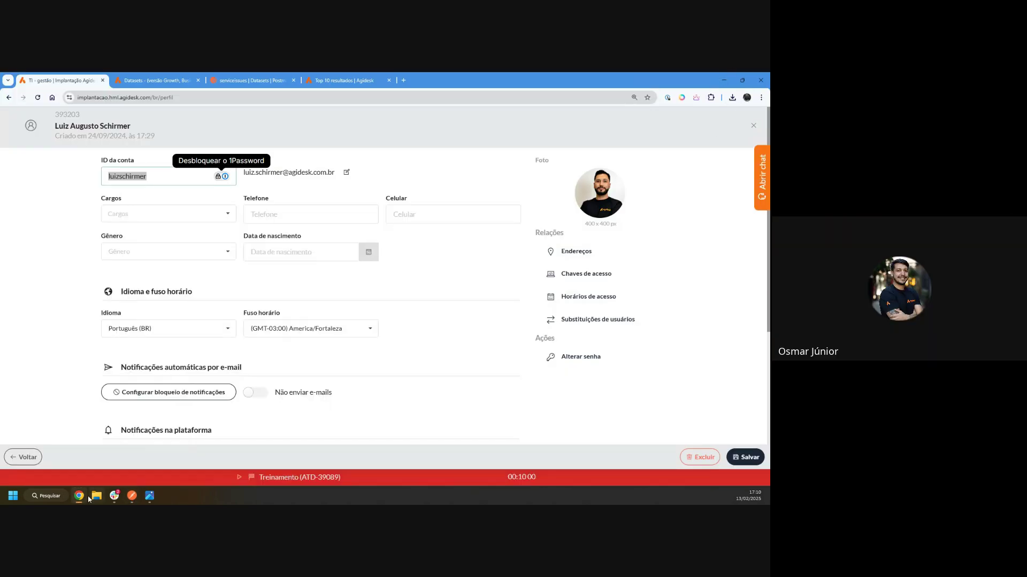
pyautogui.press('super+e')
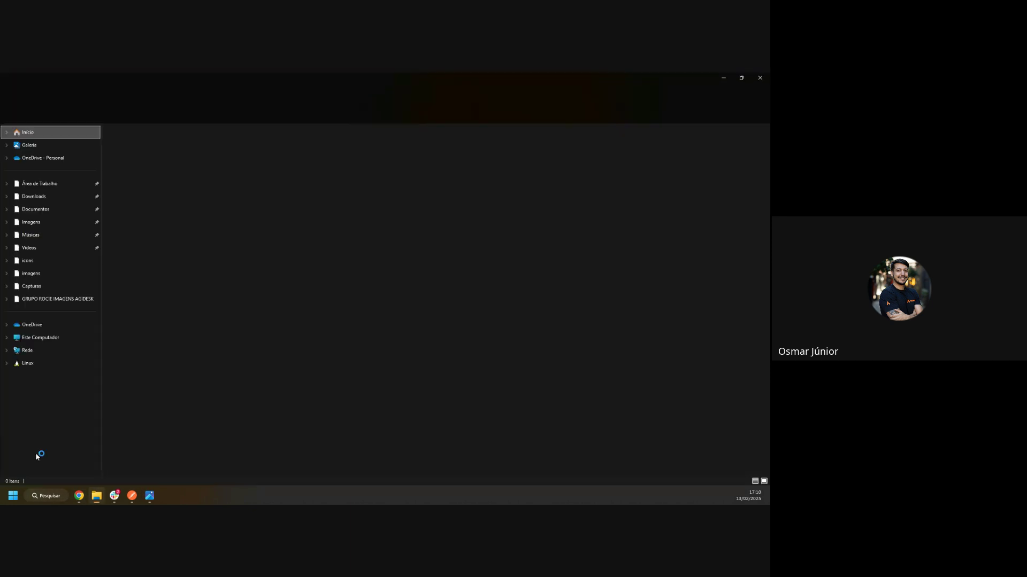
pyautogui.click(760, 78)
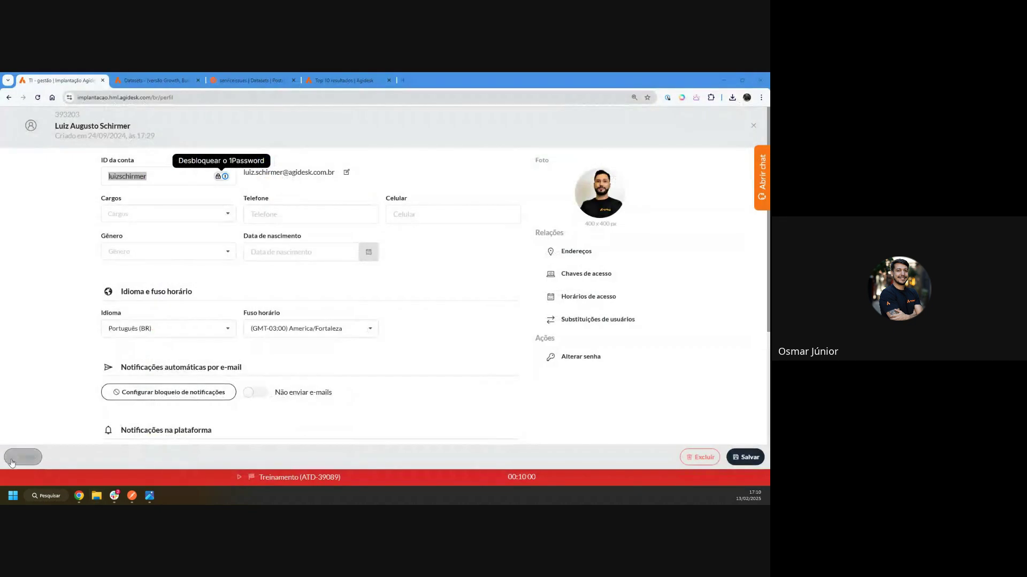
pyautogui.click(132, 495)
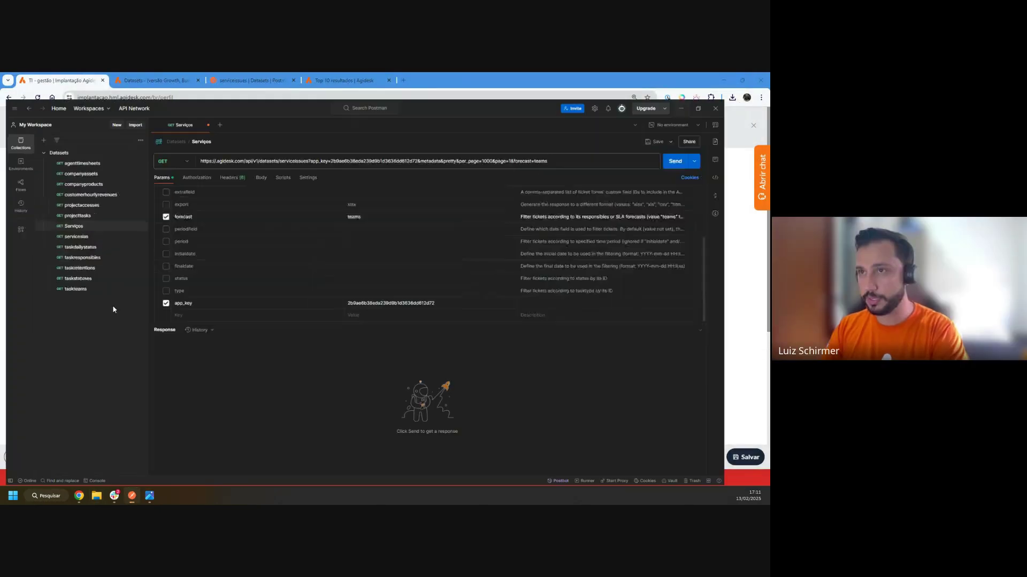
pyautogui.click(227, 138)
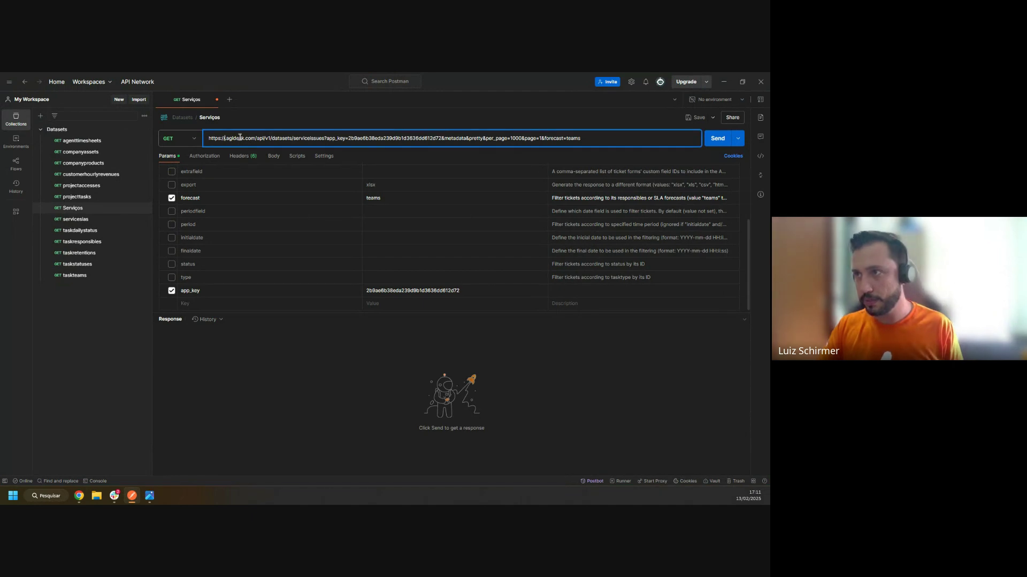
pyautogui.write('impla')
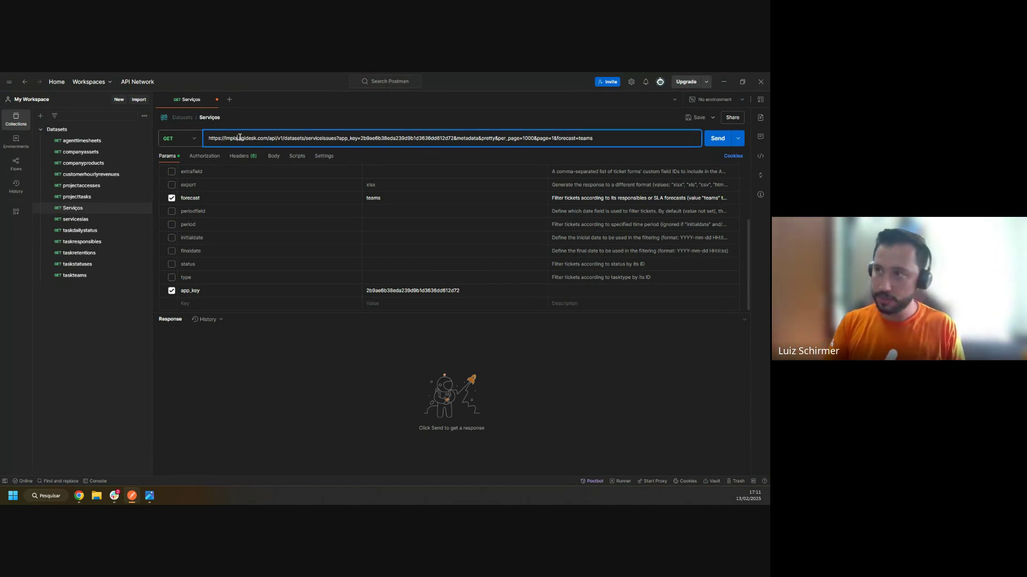
pyautogui.write('nt')
pyautogui.write('acaohml')
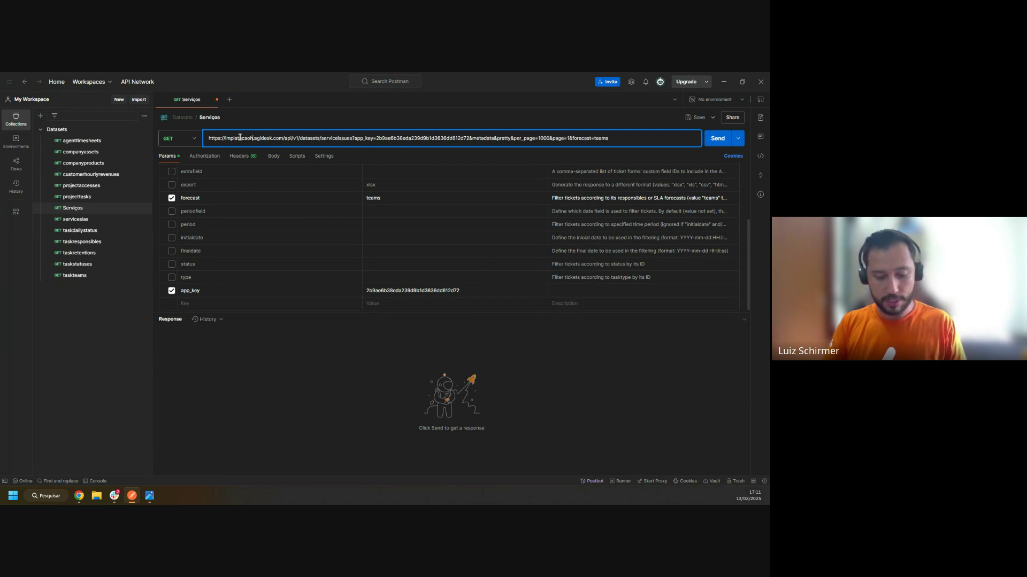
pyautogui.hotkey('ctrl', 'Return')
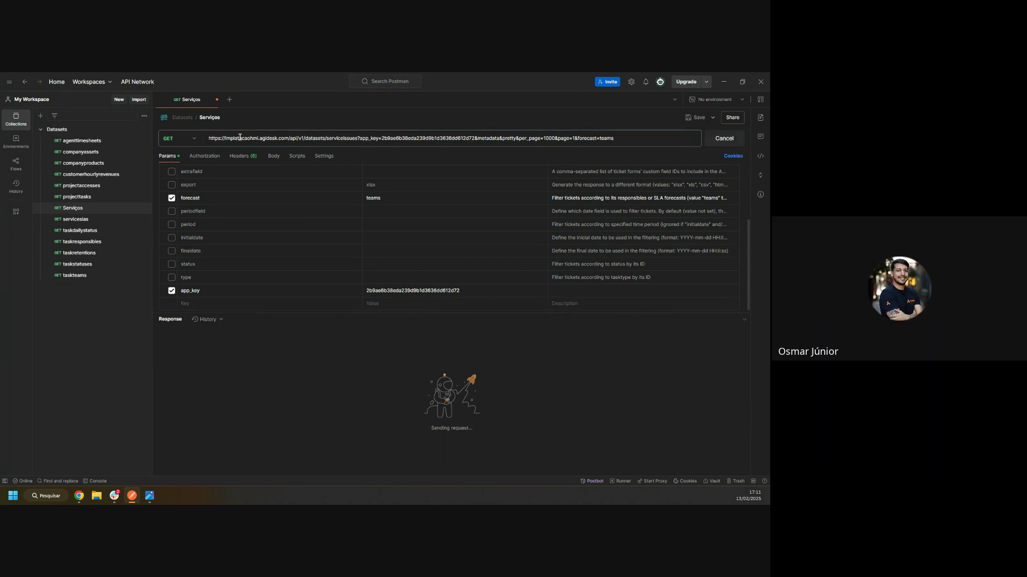
# Step: Change the subdomain in the Serviços request URL to implatacao.hml and send the request again
pyautogui.click(251, 138)
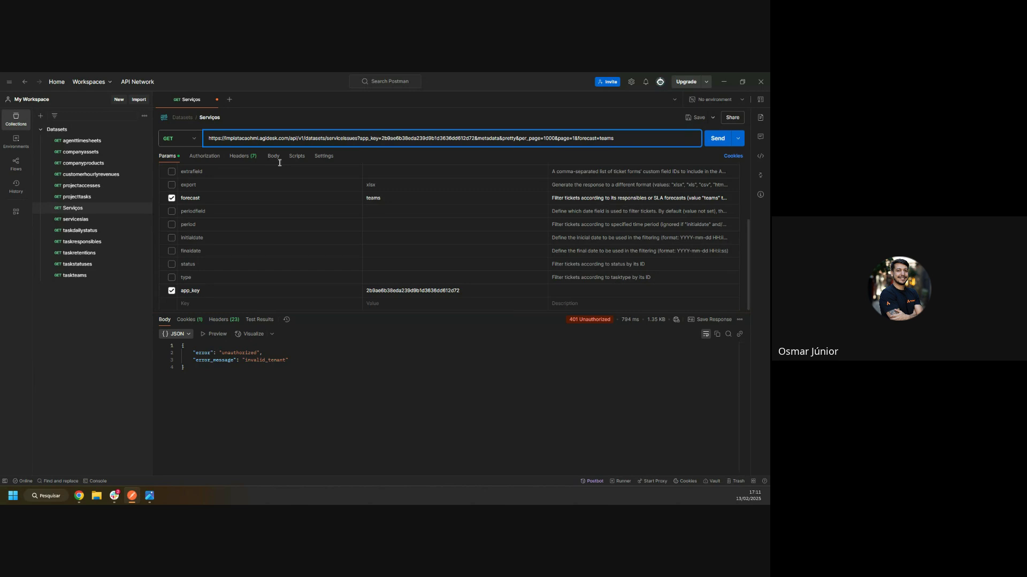
pyautogui.write('.')
pyautogui.hotkey('ctrl', 'Return')
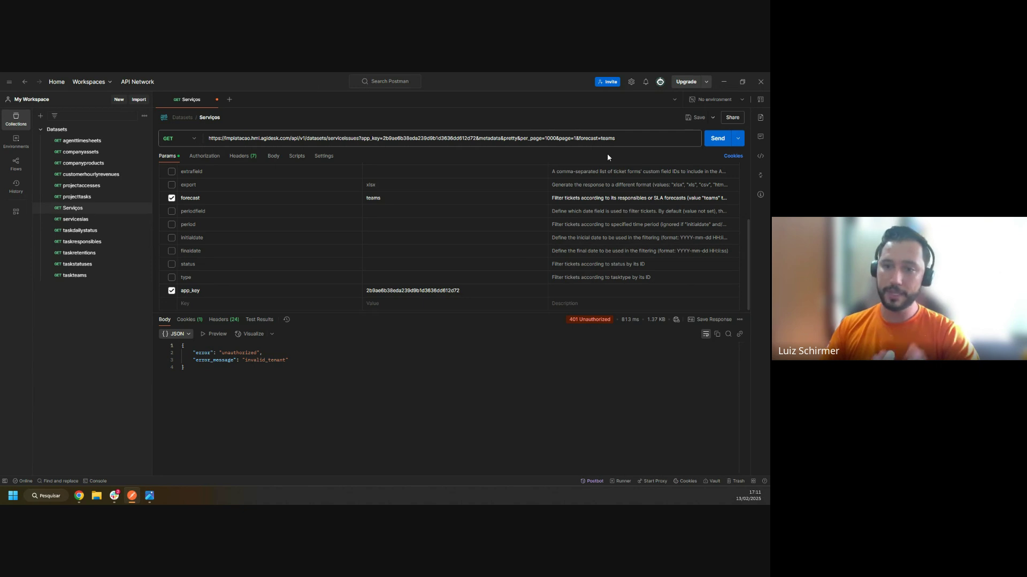
# Step: Return to Agidesk in the browser, leave the profile and user menu, and open the Datasets help article
pyautogui.click(723, 81)
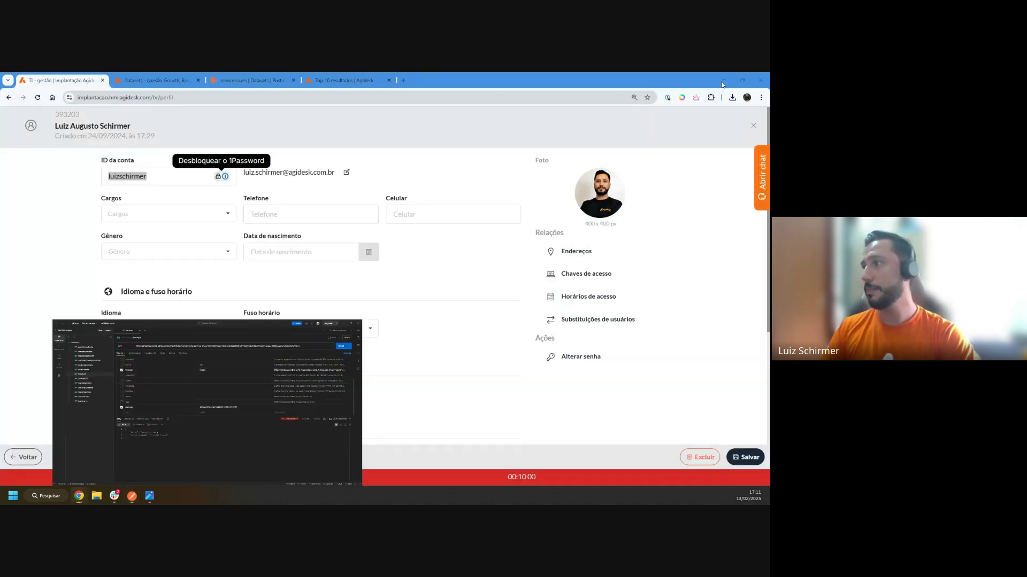
pyautogui.click(24, 457)
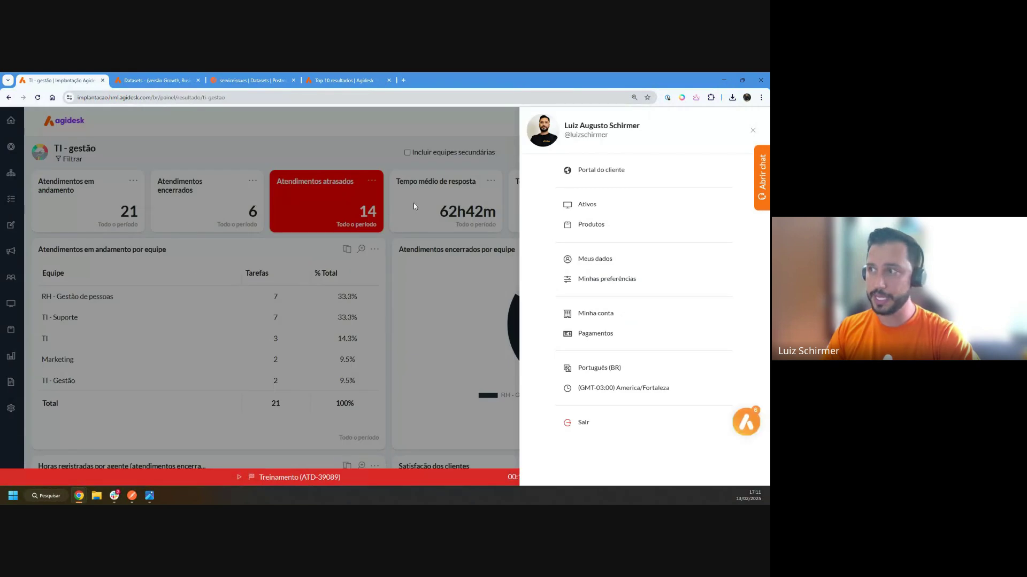
pyautogui.click(353, 134)
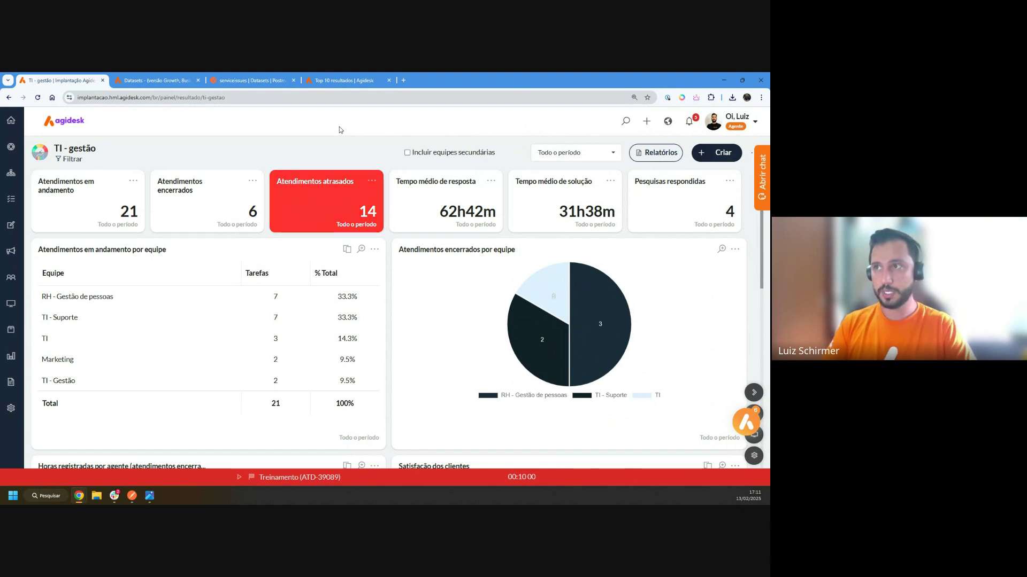
pyautogui.click(155, 80)
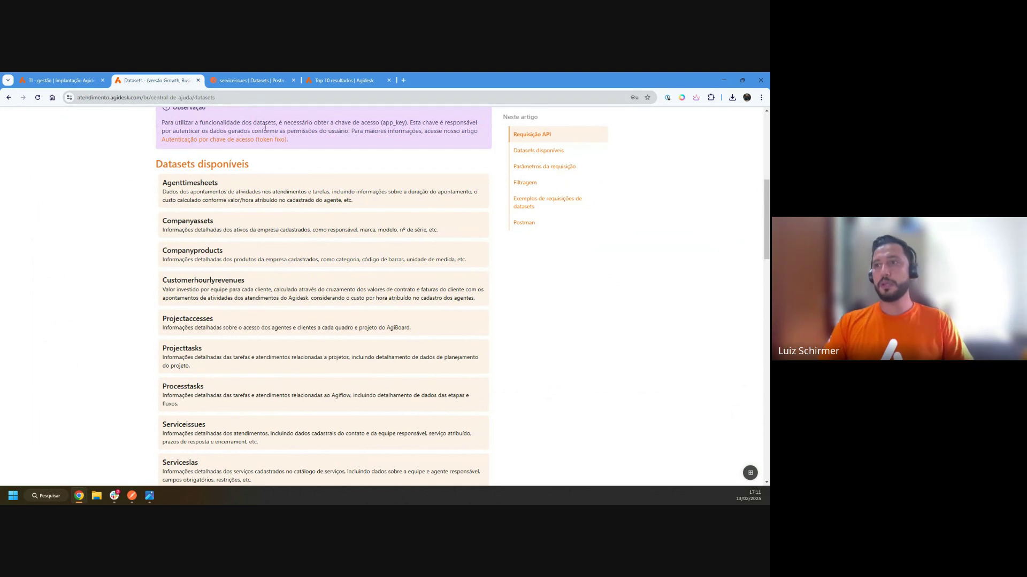
# Step: Examine the Datasets article's available datasets, request parameters, filtering options, request examples, and Postman collection section
pyautogui.scroll(-3, 264, 126)
pyautogui.scroll(-5, 262, 190)
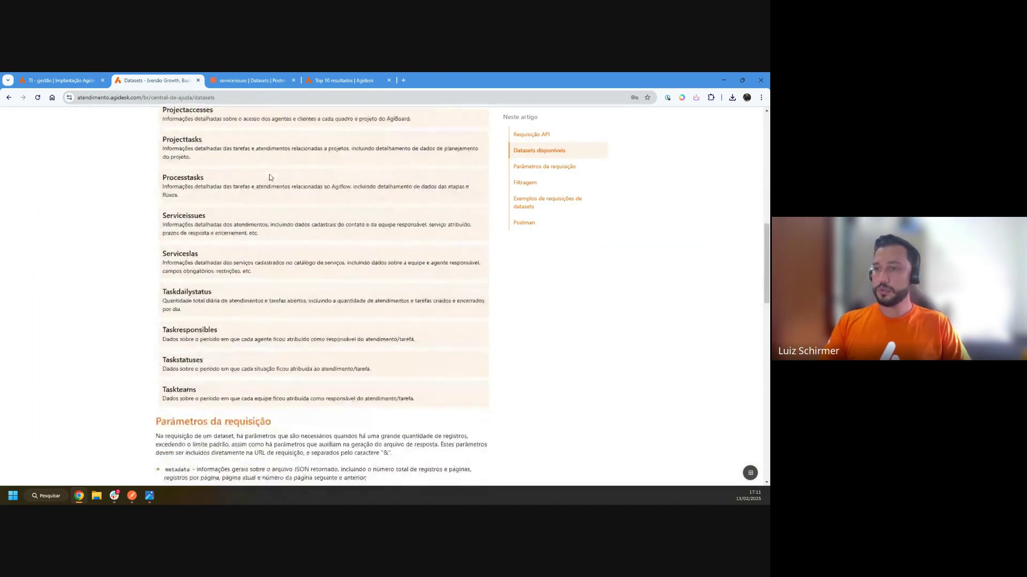
pyautogui.scroll(-3, 270, 176)
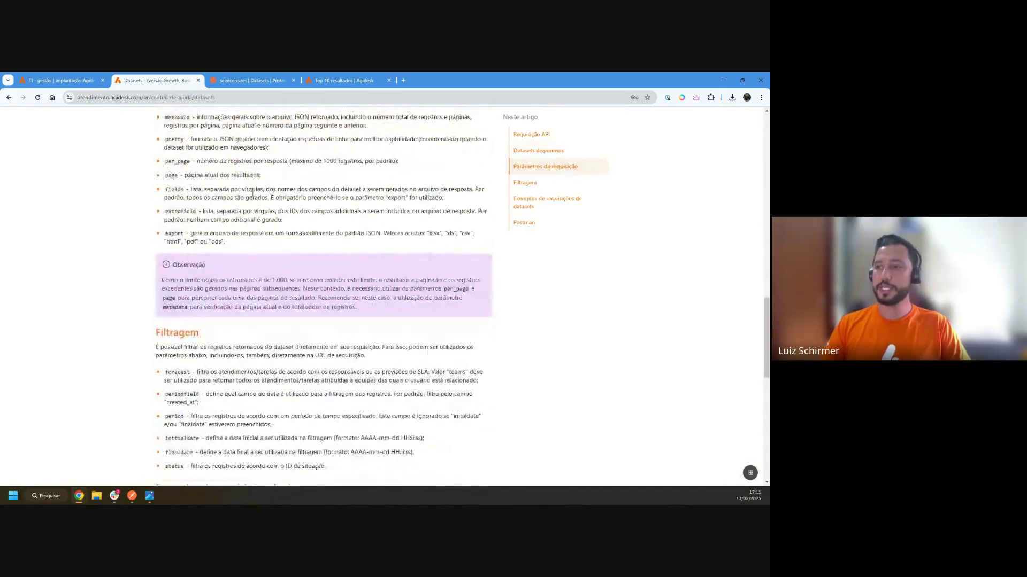
pyautogui.scroll(-10, 252, 191)
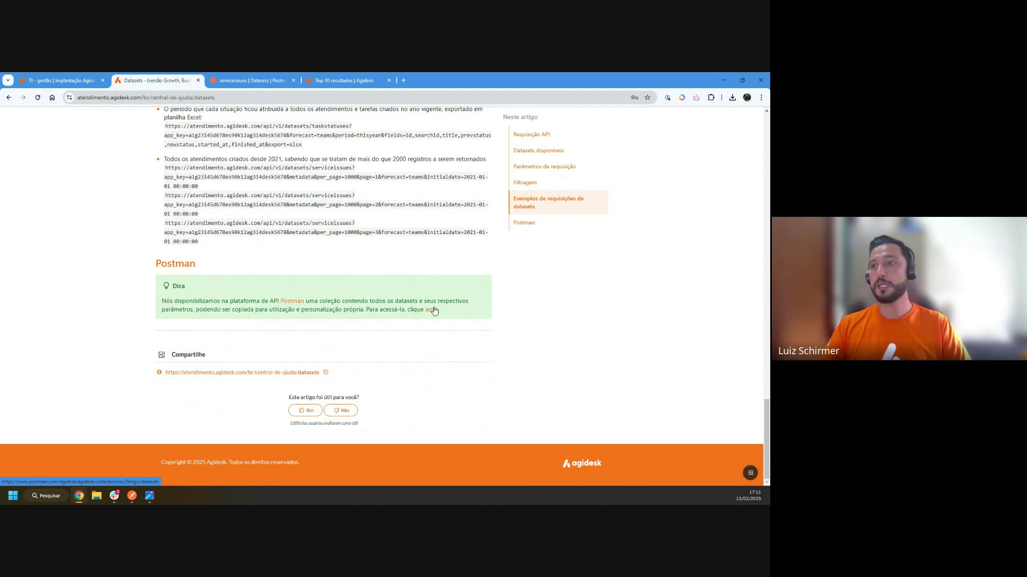
pyautogui.scroll(10, 286, 266)
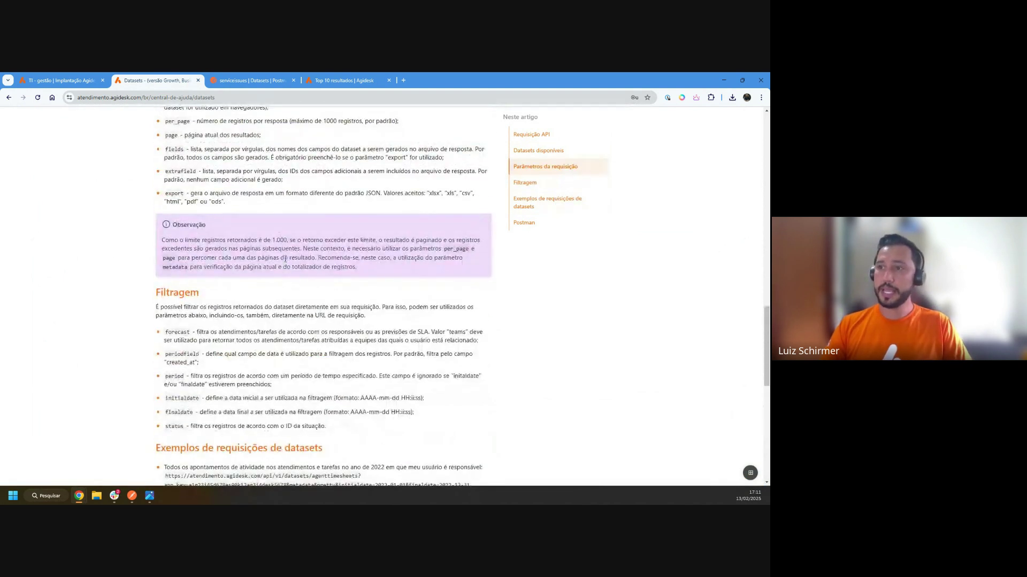
pyautogui.scroll(15, 285, 259)
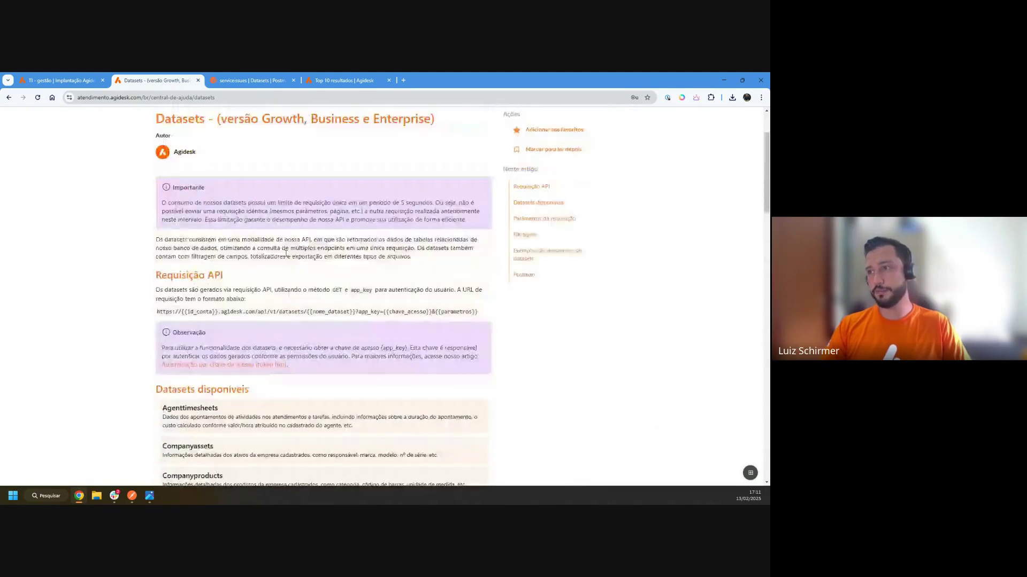
# Step: Copy the dataset request URL template from the Requisição API section and paste it into the address bar of a new browser tab
pyautogui.scroll(1, 289, 256)
pyautogui.moveTo(473, 330); pyautogui.dragTo(156, 329)
pyautogui.hotkey('ctrl', 'c')
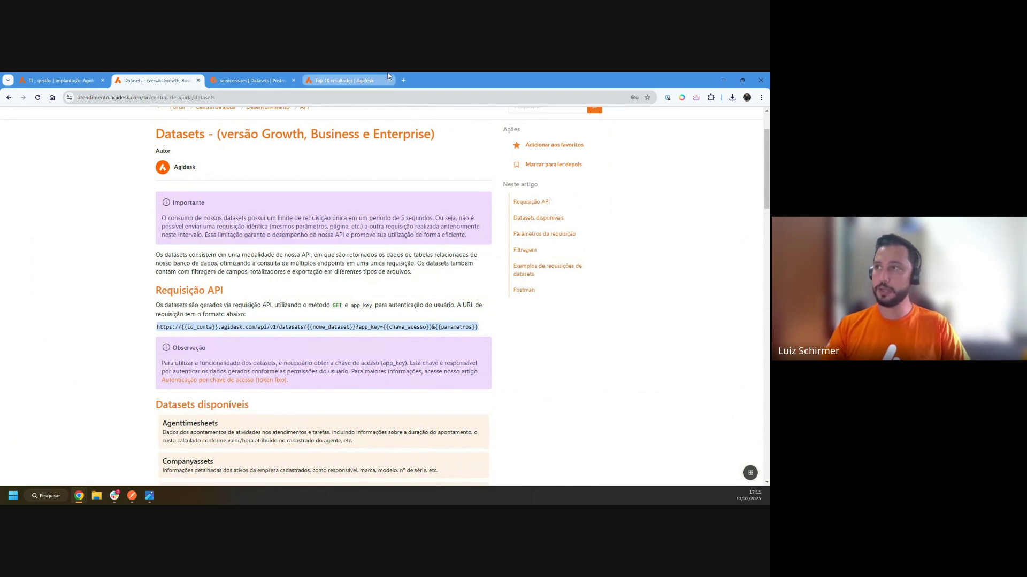
pyautogui.click(404, 80)
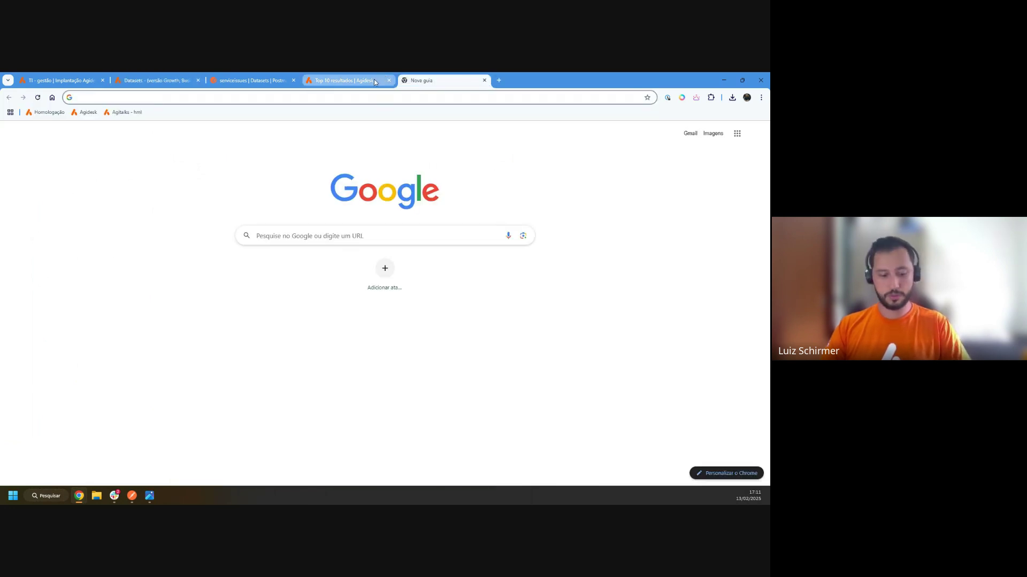
pyautogui.hotkey('ctrl', 'v')
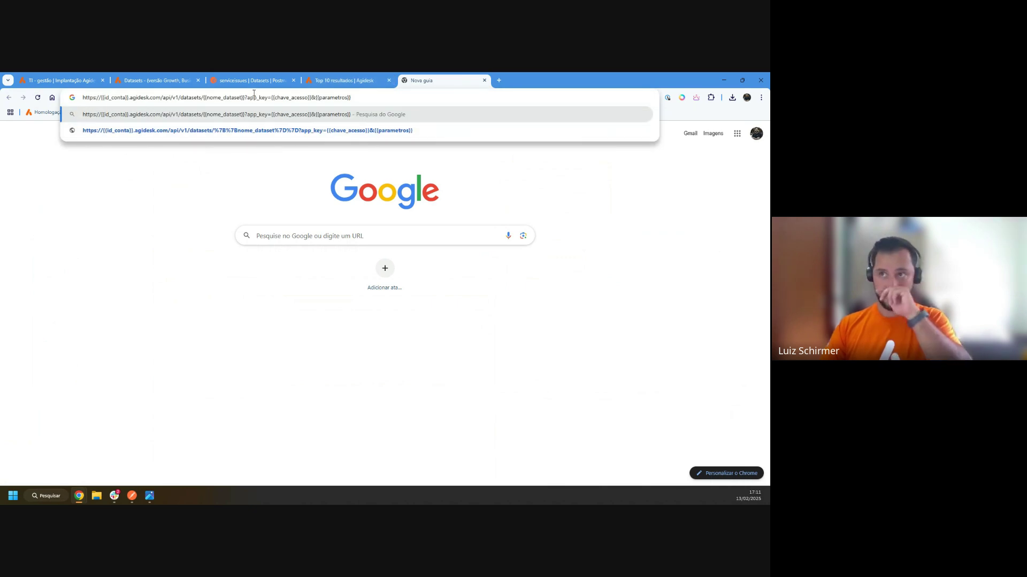
# Step: Return to the Datasets help article and review the request URL format, access key note, and available datasets
pyautogui.click(132, 84)
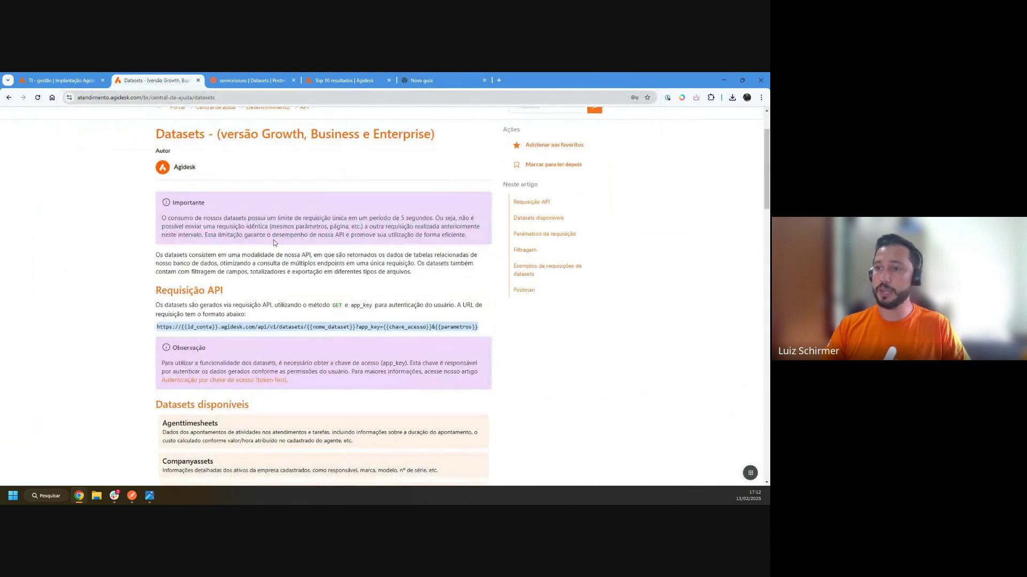
pyautogui.scroll(-1, 273, 242)
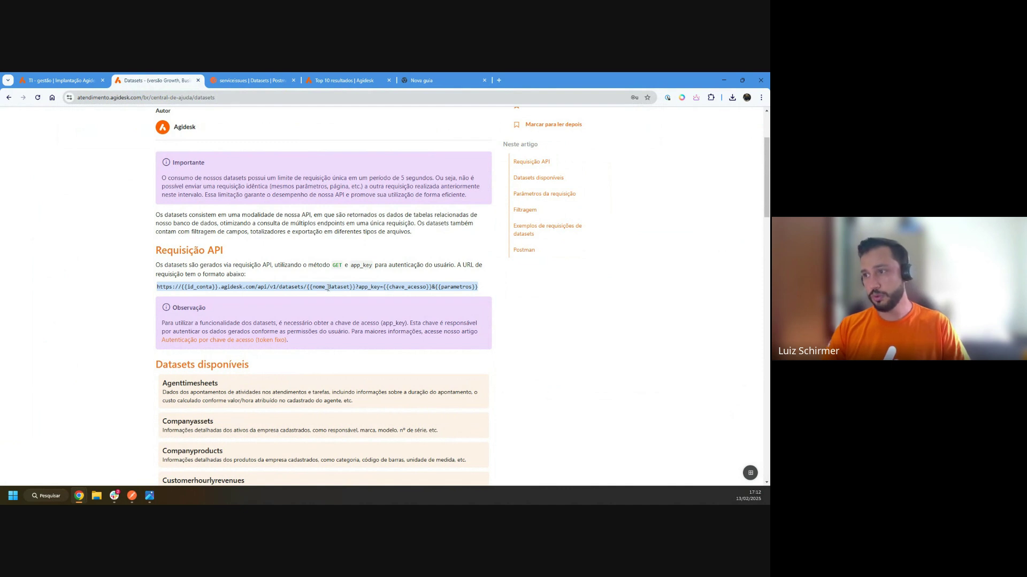
pyautogui.scroll(-1, 166, 393)
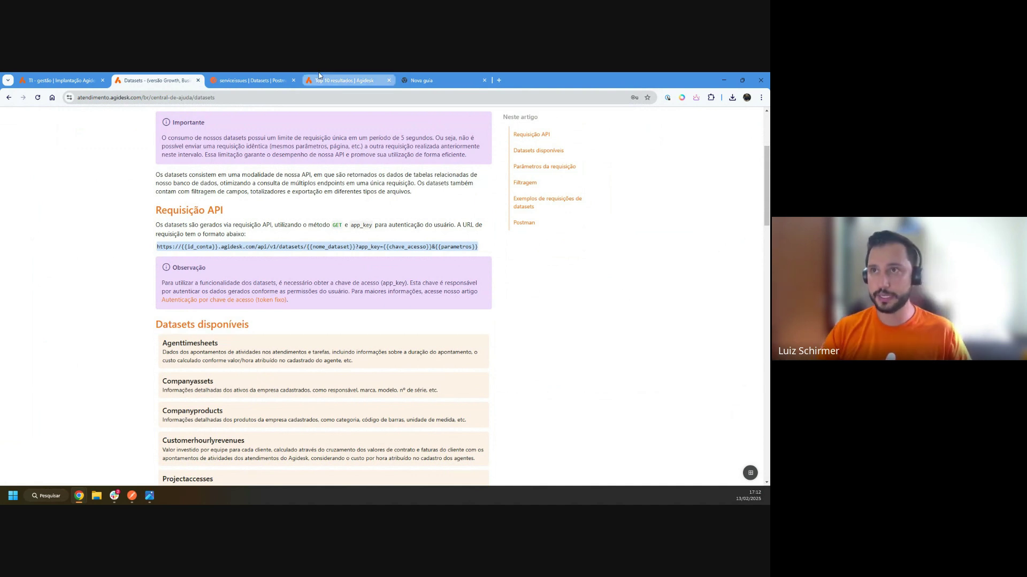
# Step: Switch to the TI - gestão dashboard in Agidesk and look over its indicators, team charts, and customer satisfaction widget
pyautogui.click(61, 80)
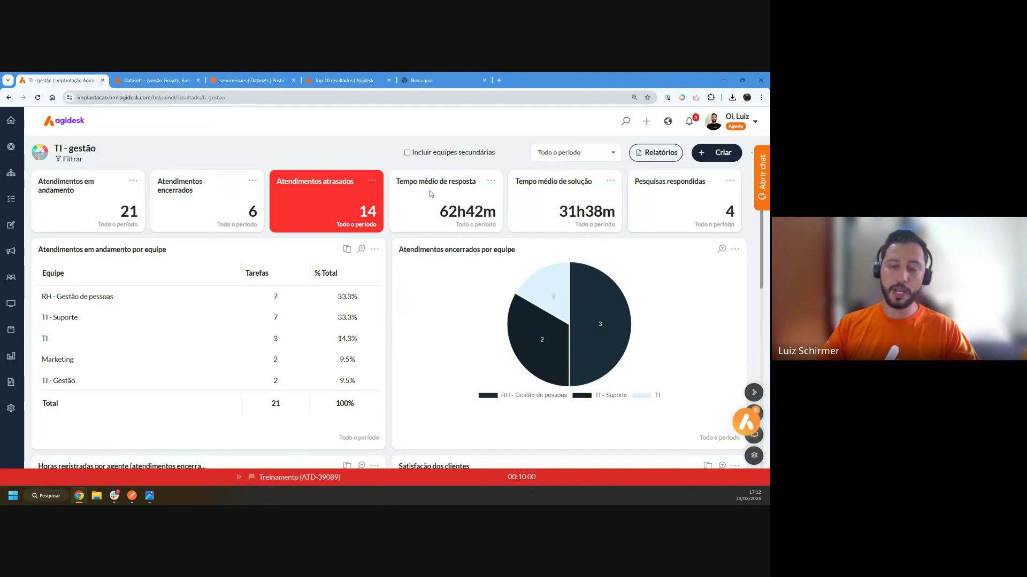
pyautogui.scroll(-3, 411, 200)
pyautogui.scroll(-1, 411, 199)
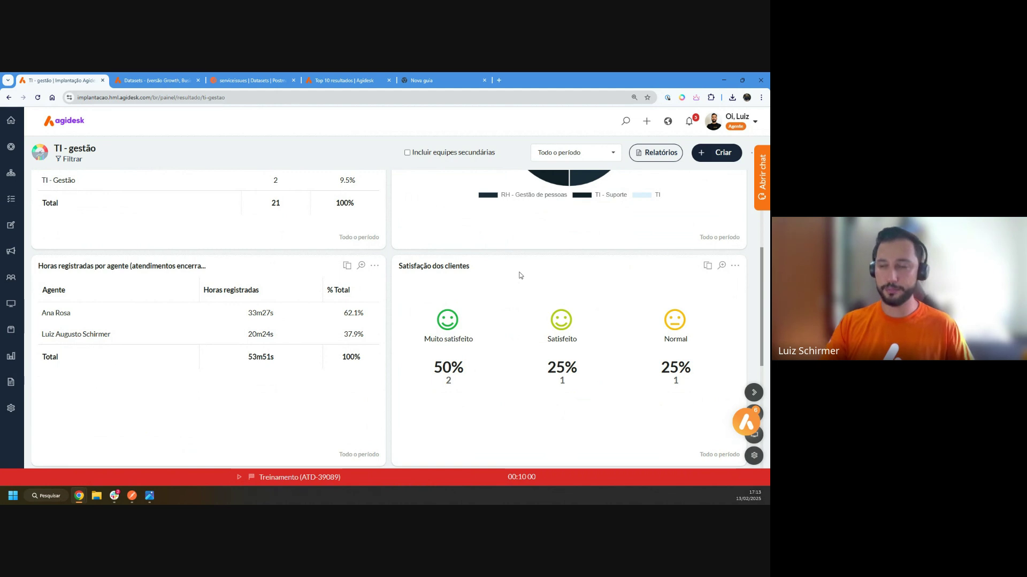
pyautogui.scroll(4, 519, 275)
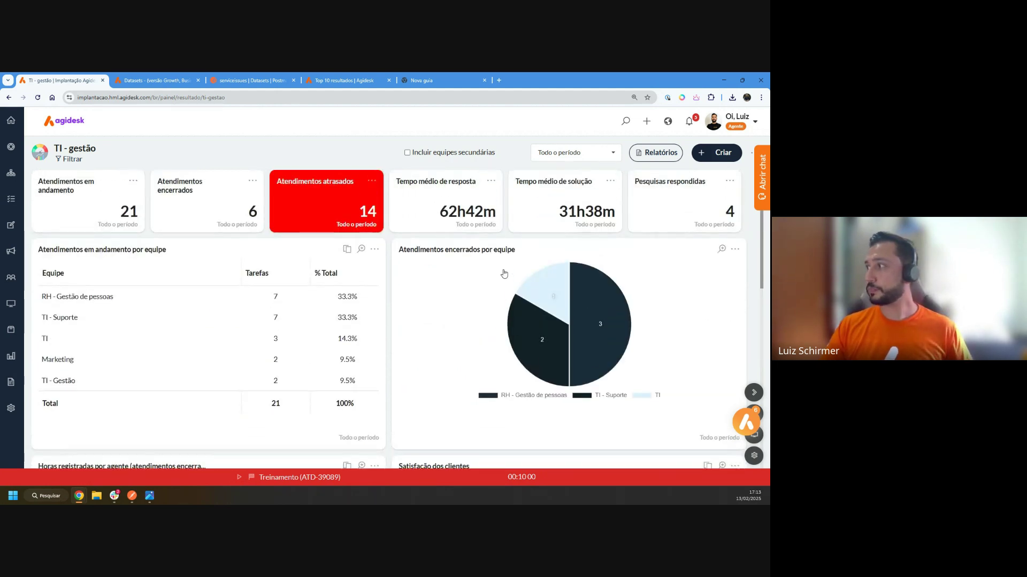